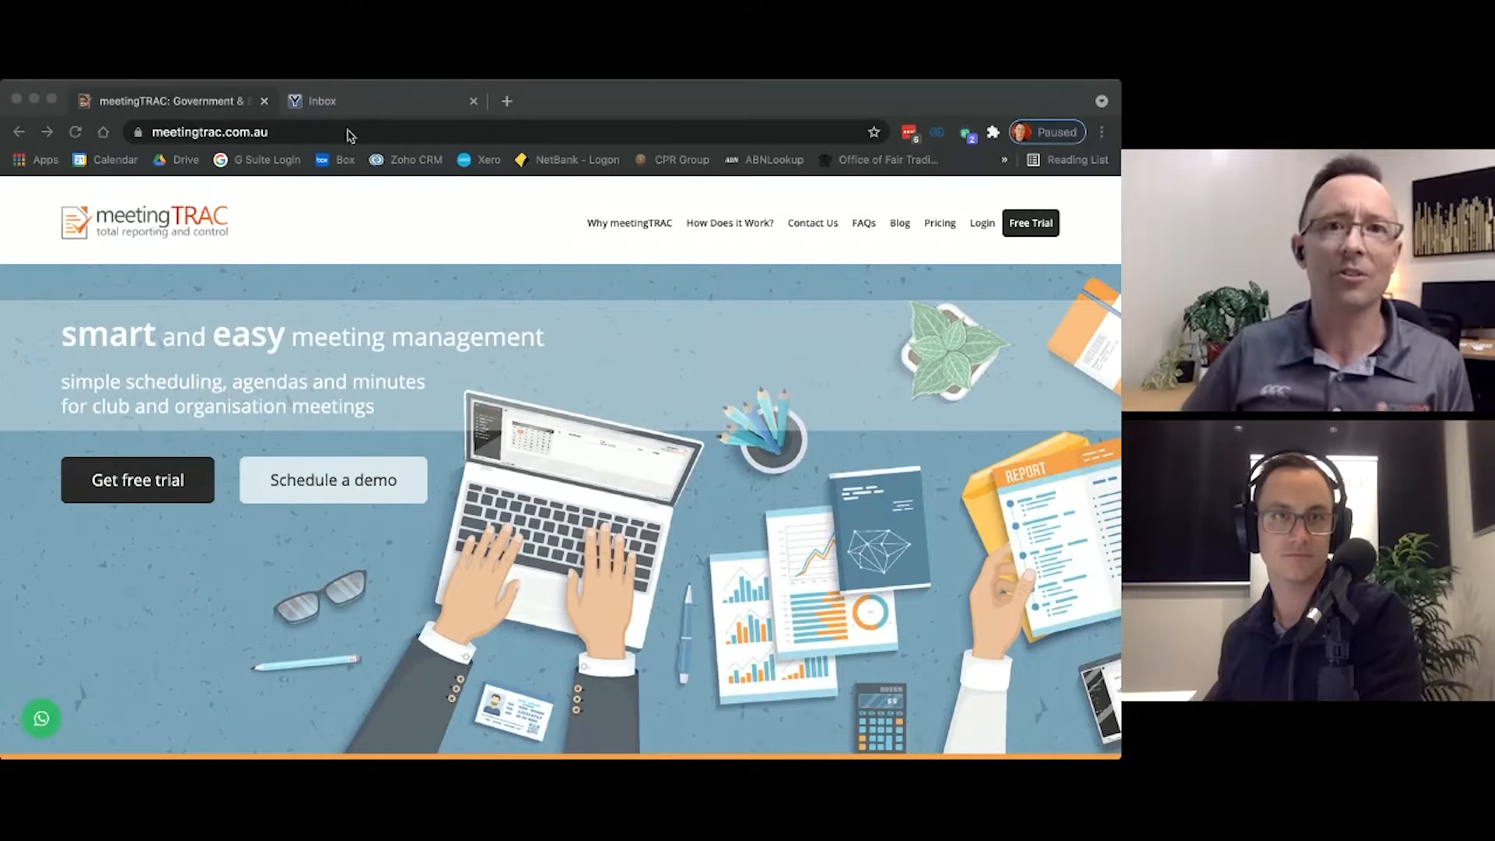
Step: Log in to meetingTRAC with the saved e-mail and account password of the club administrator
left_click(607, 91)
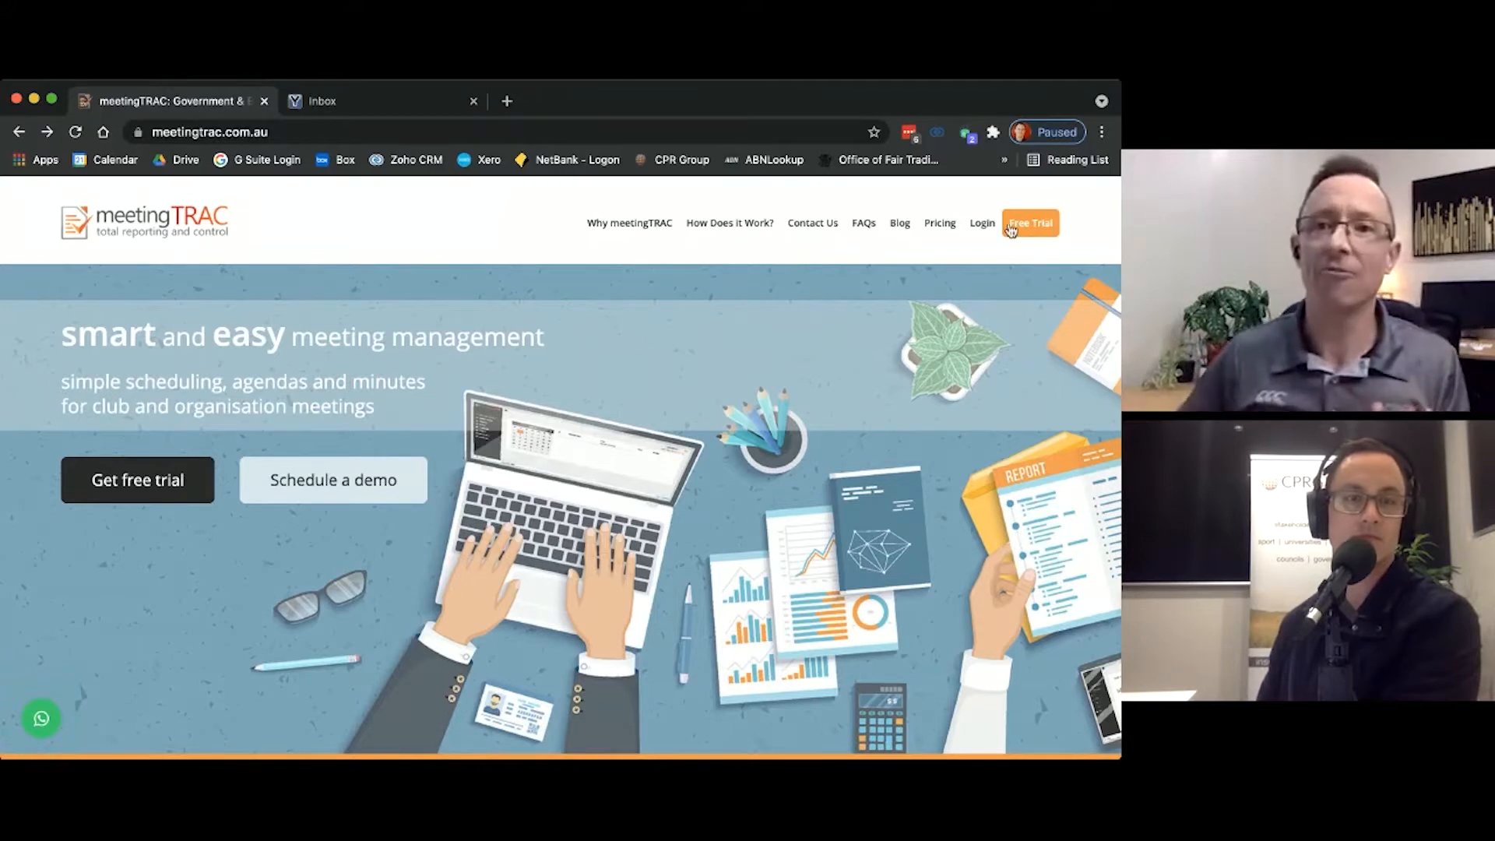
left_click(985, 226)
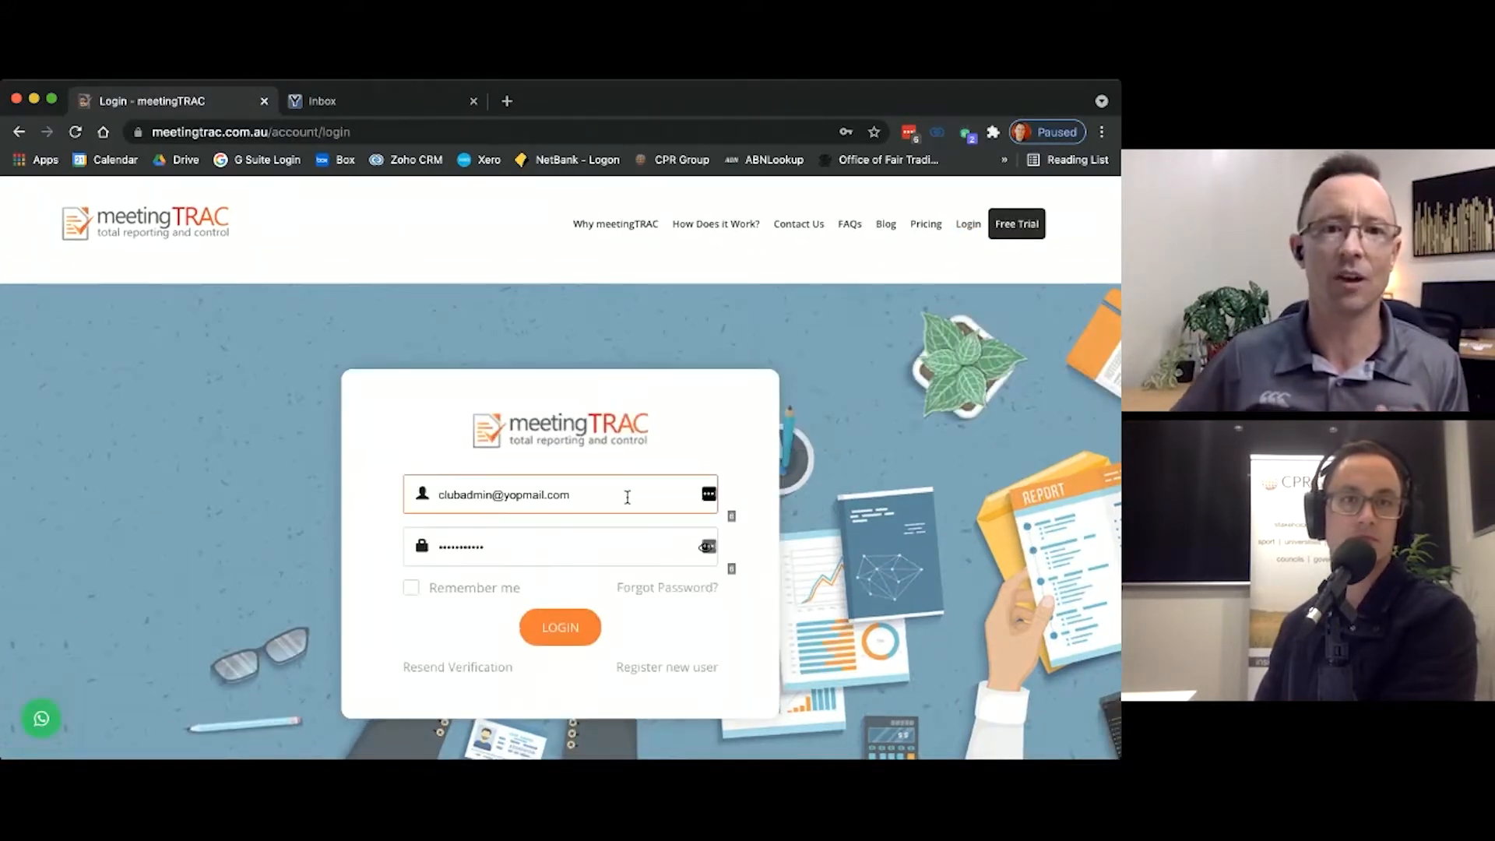
triple_click(624, 498)
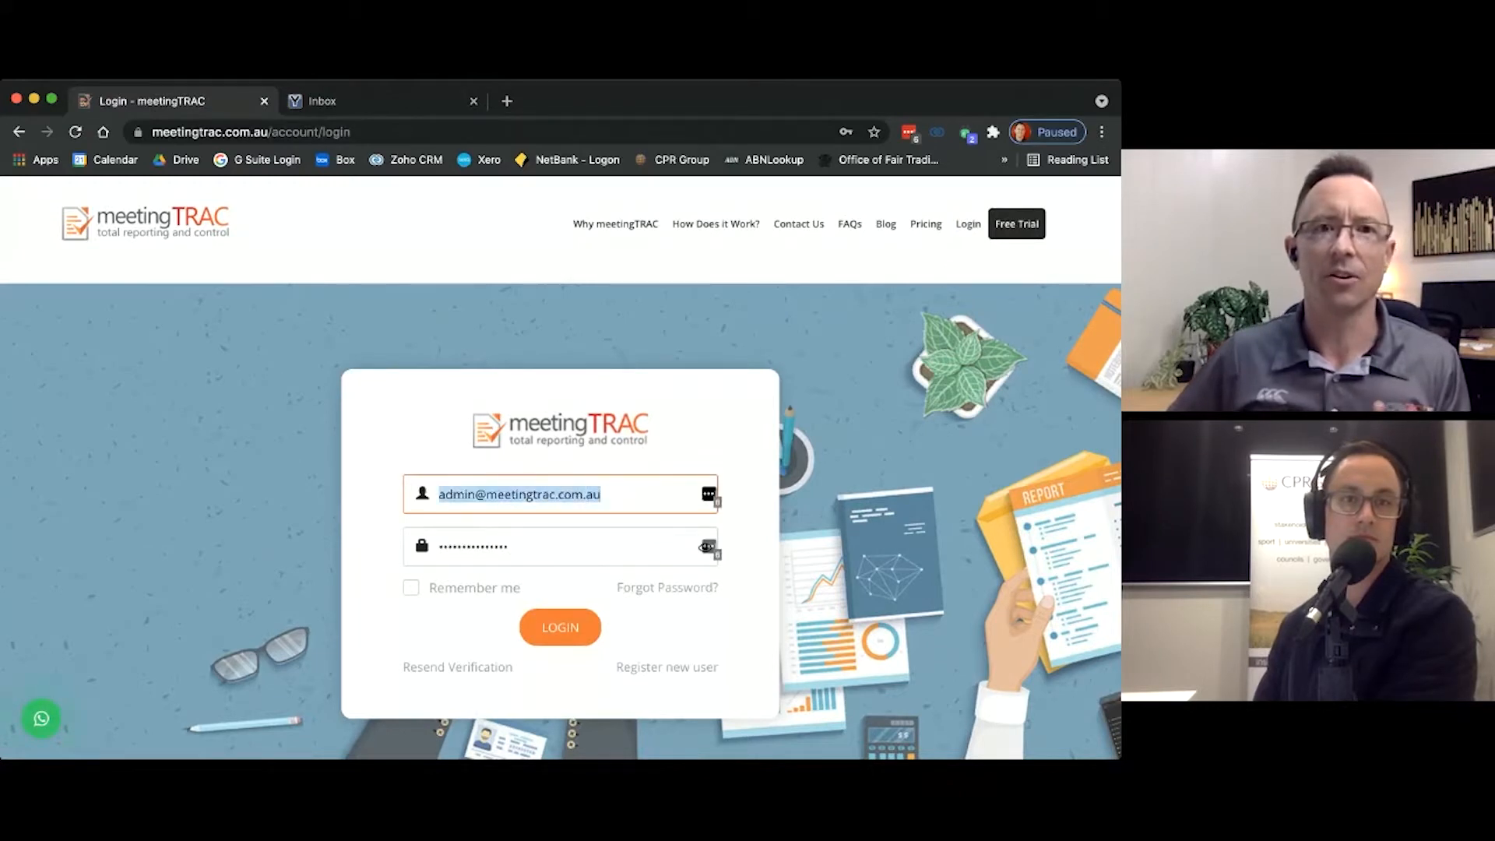
left_click(529, 267)
left_click(554, 626)
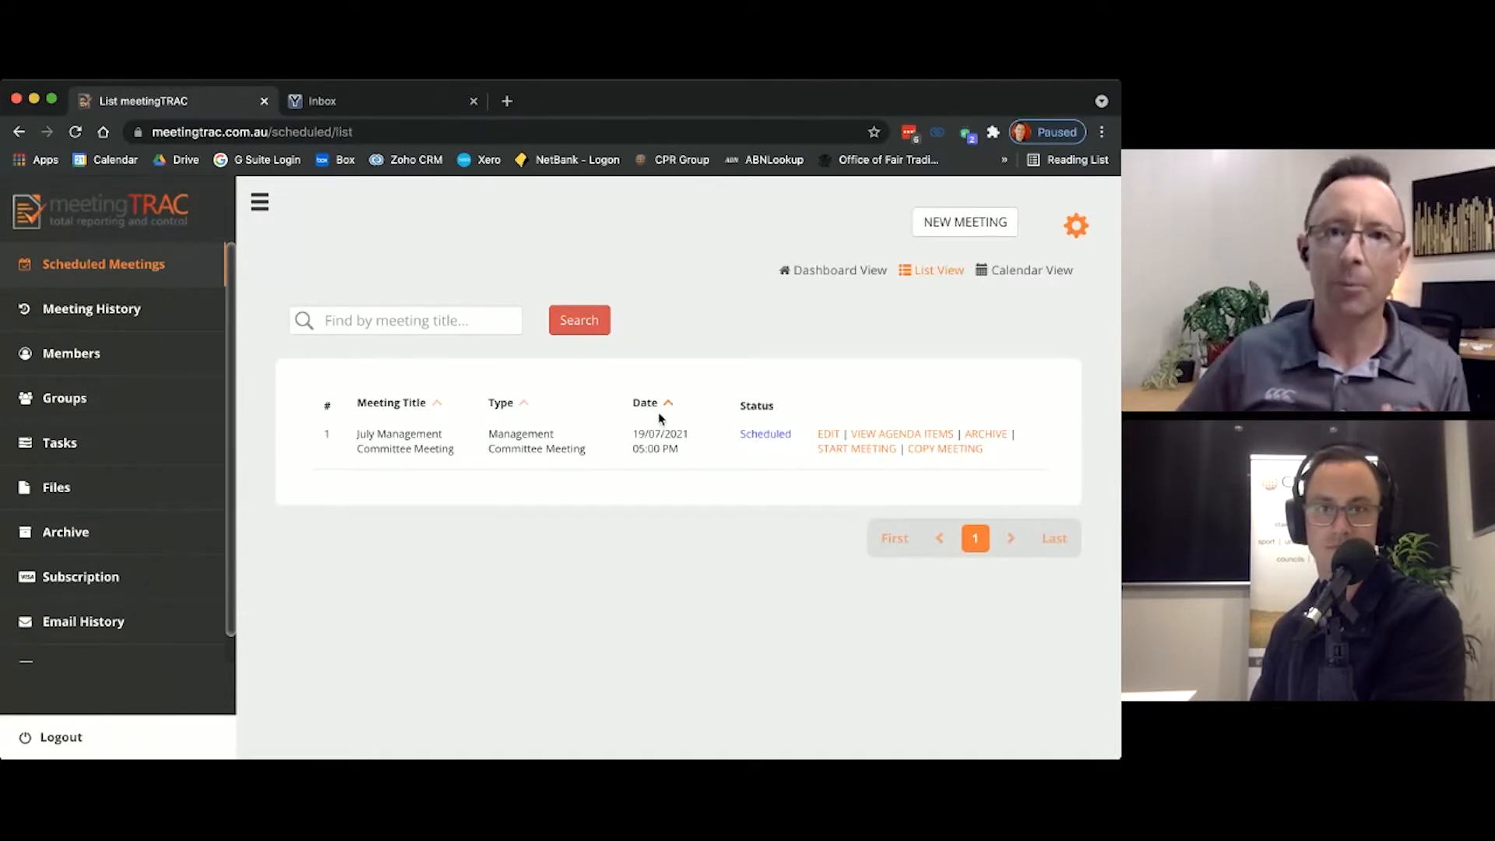
Step: Look at the scheduled meetings in the calendar, list and dashboard views
left_click(1030, 278)
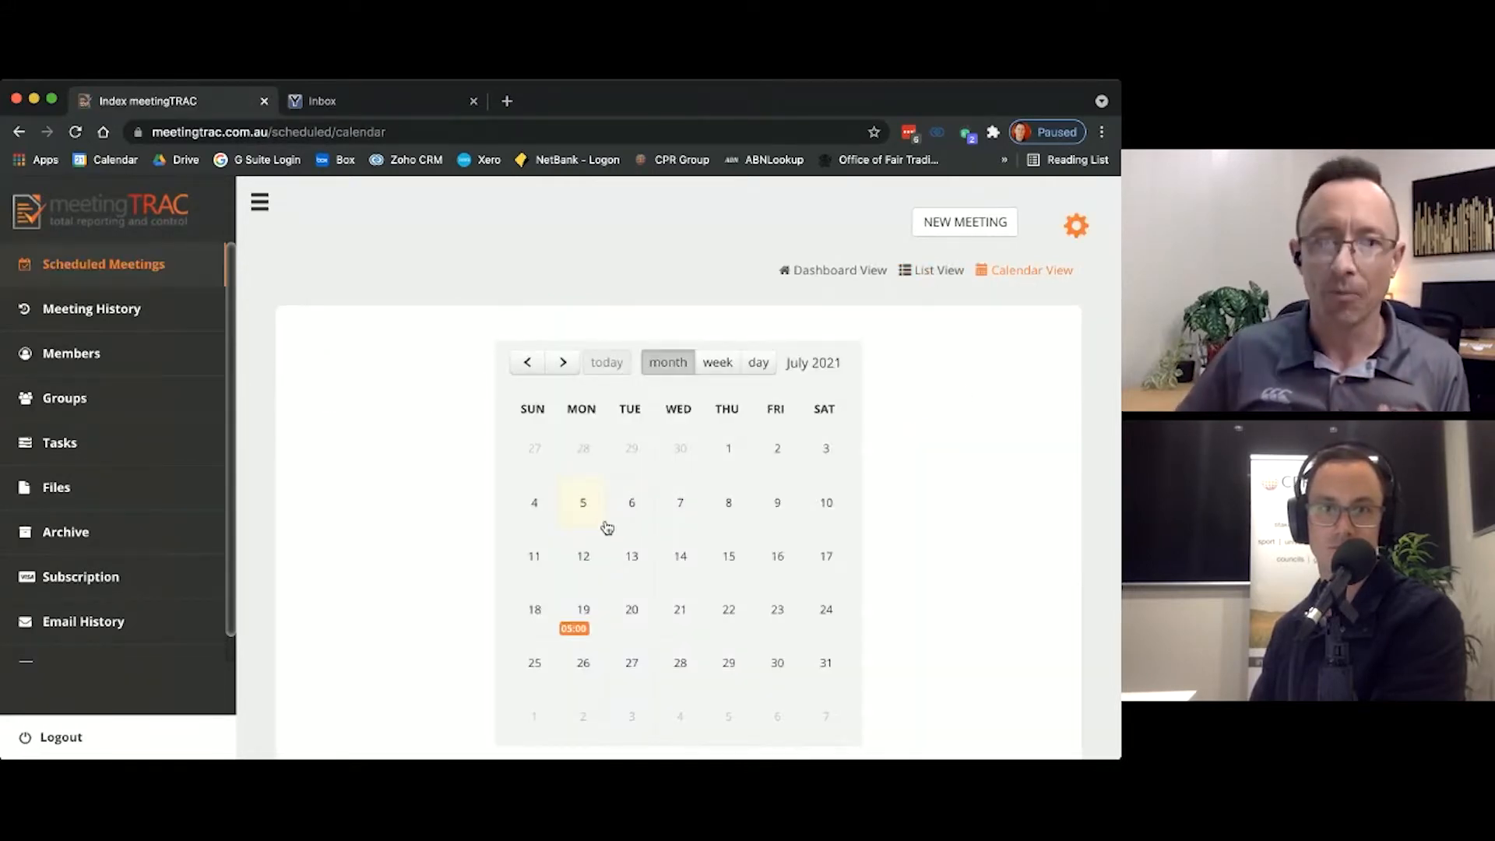
left_click(941, 271)
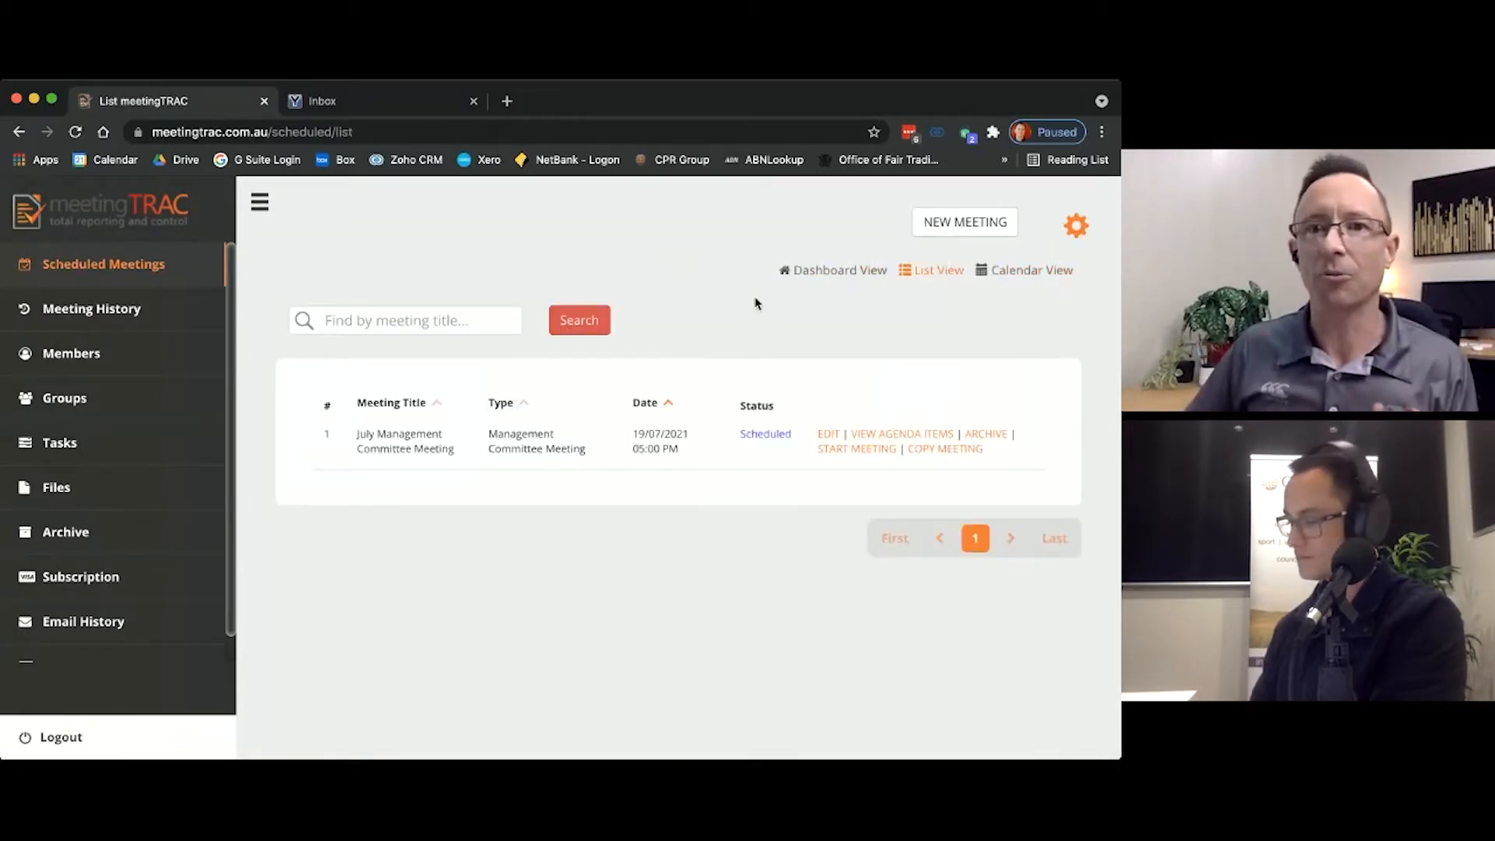
left_click(834, 273)
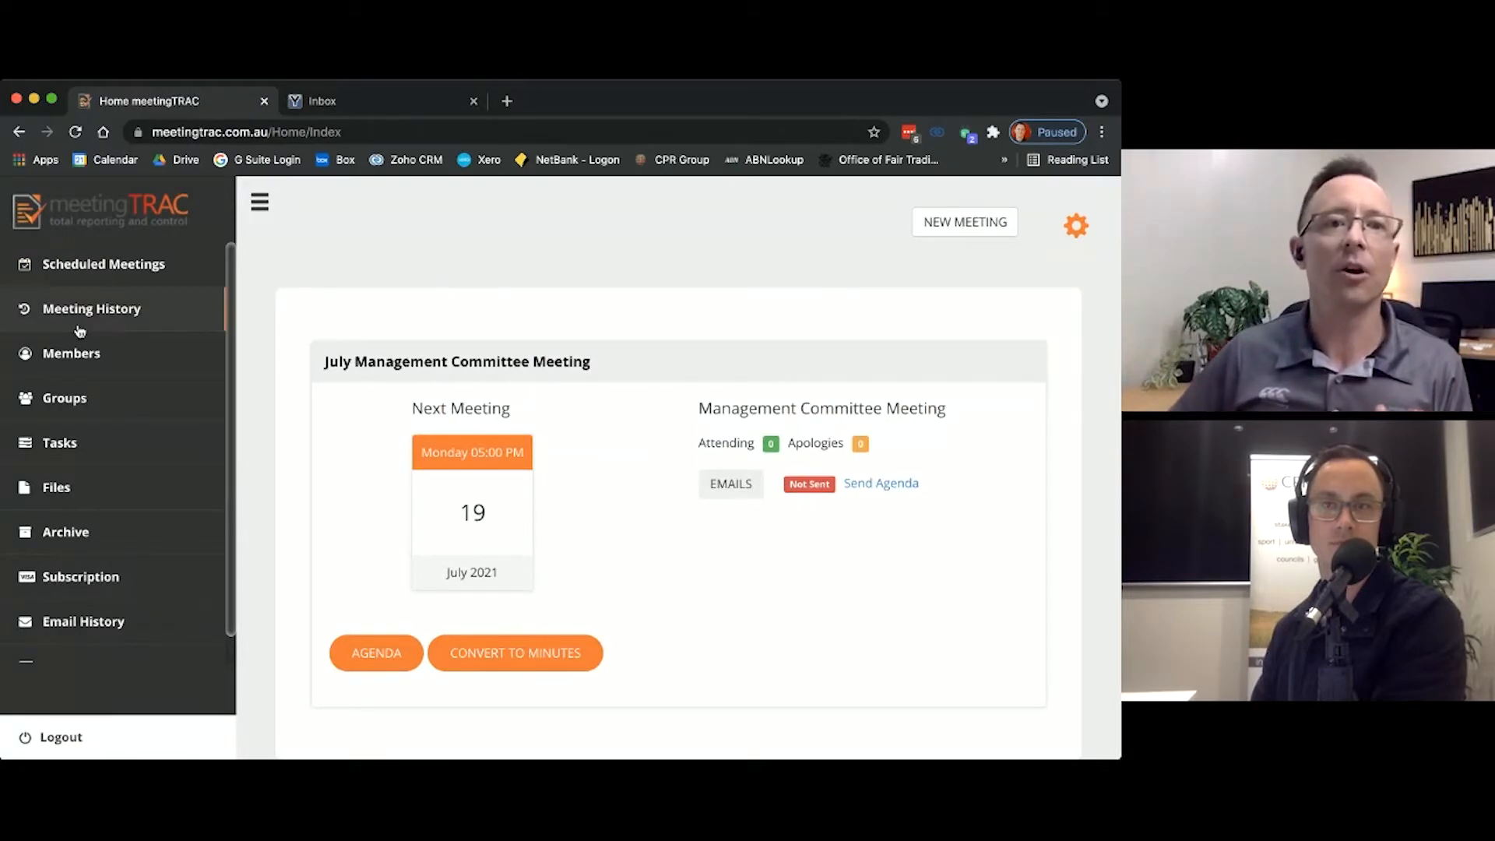
Step: Open the members list and review the names and e-mail addresses of all registered members
left_click(67, 357)
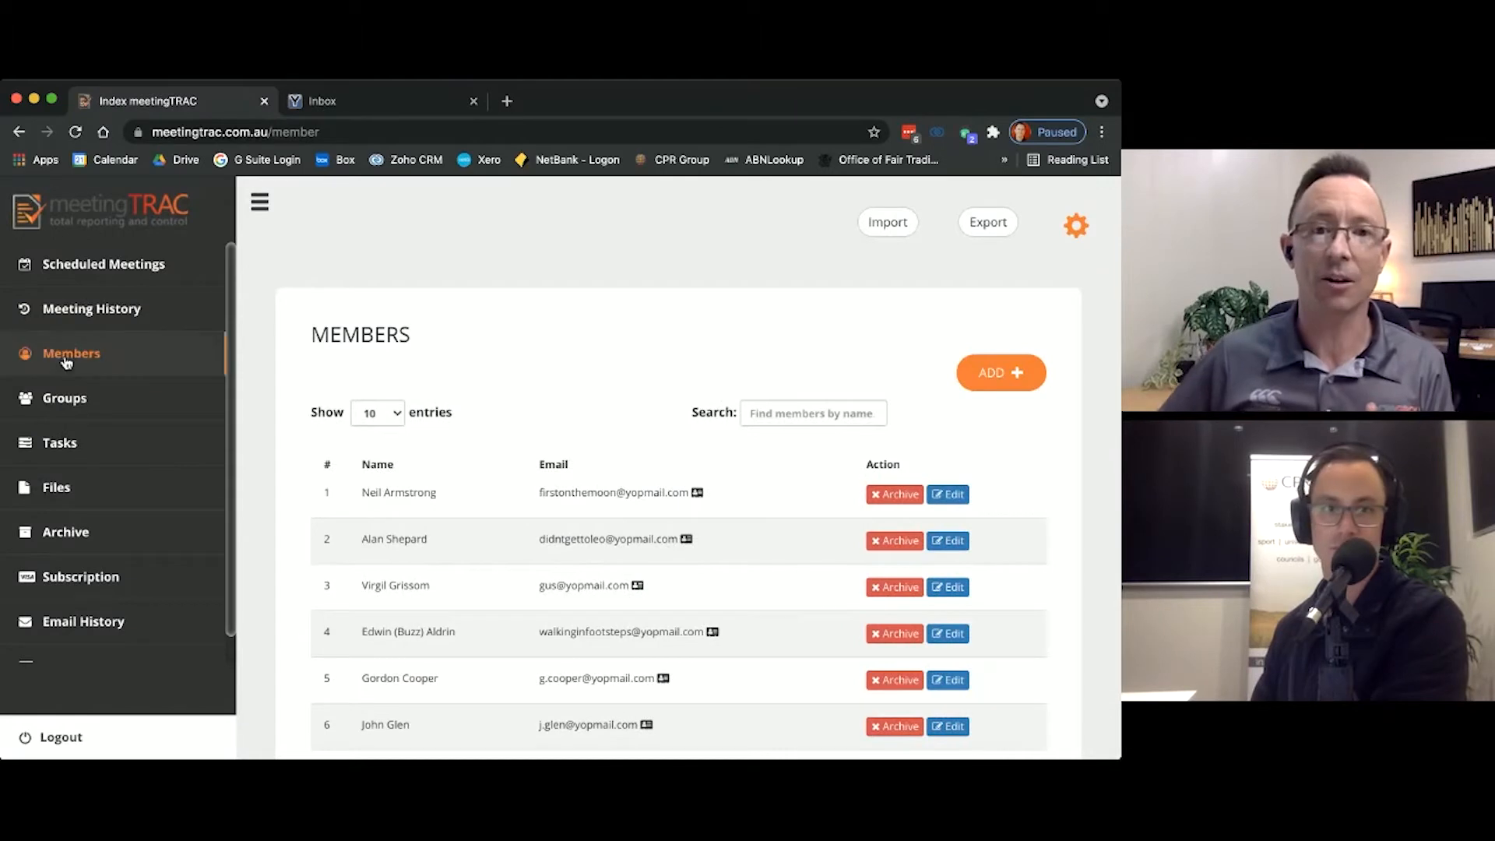
scroll(511, 600, "down", 3)
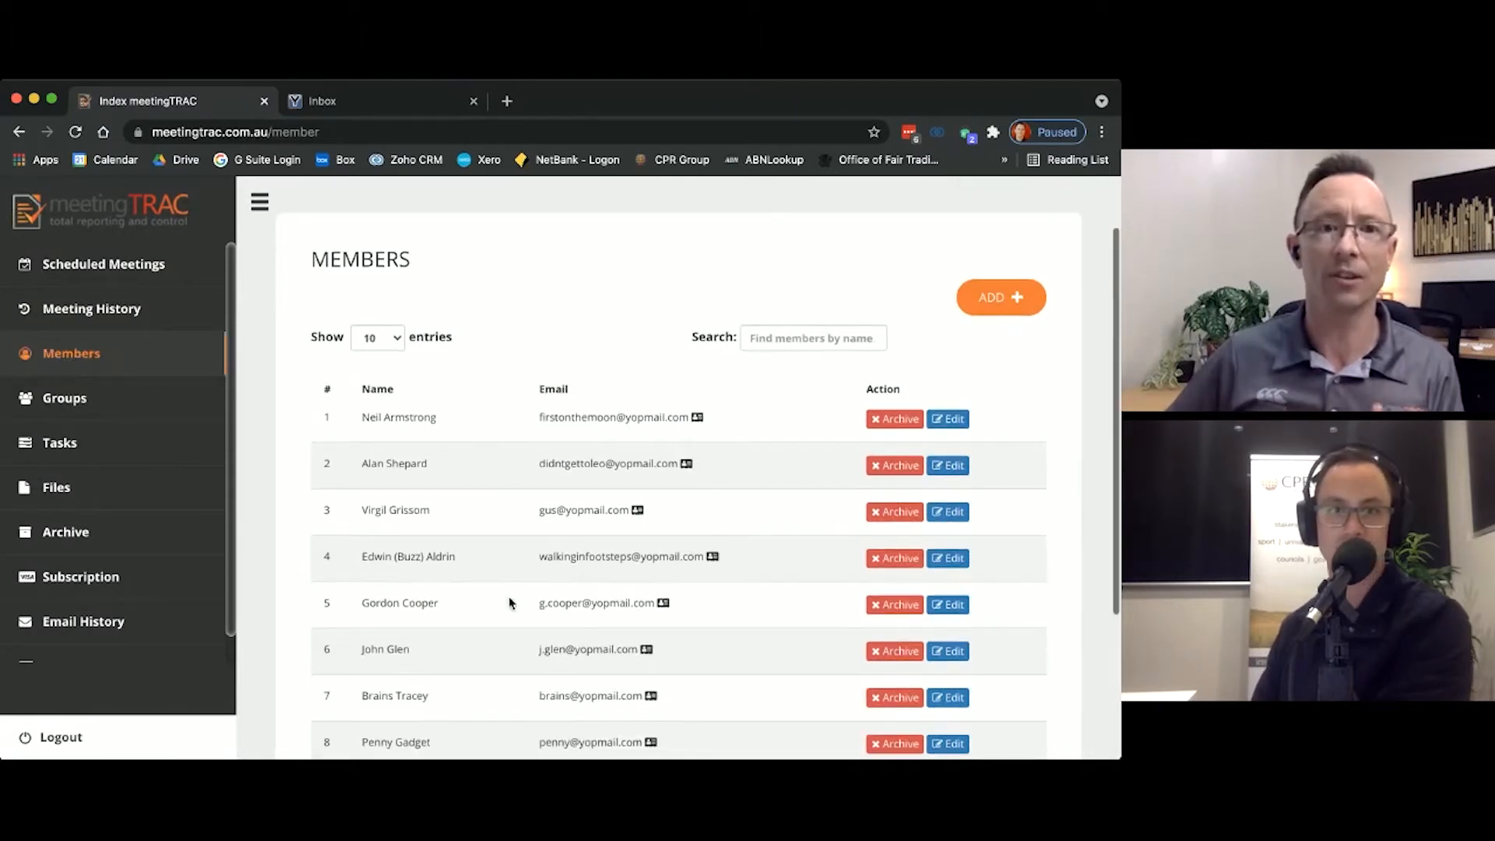
scroll(510, 602, "down", 3)
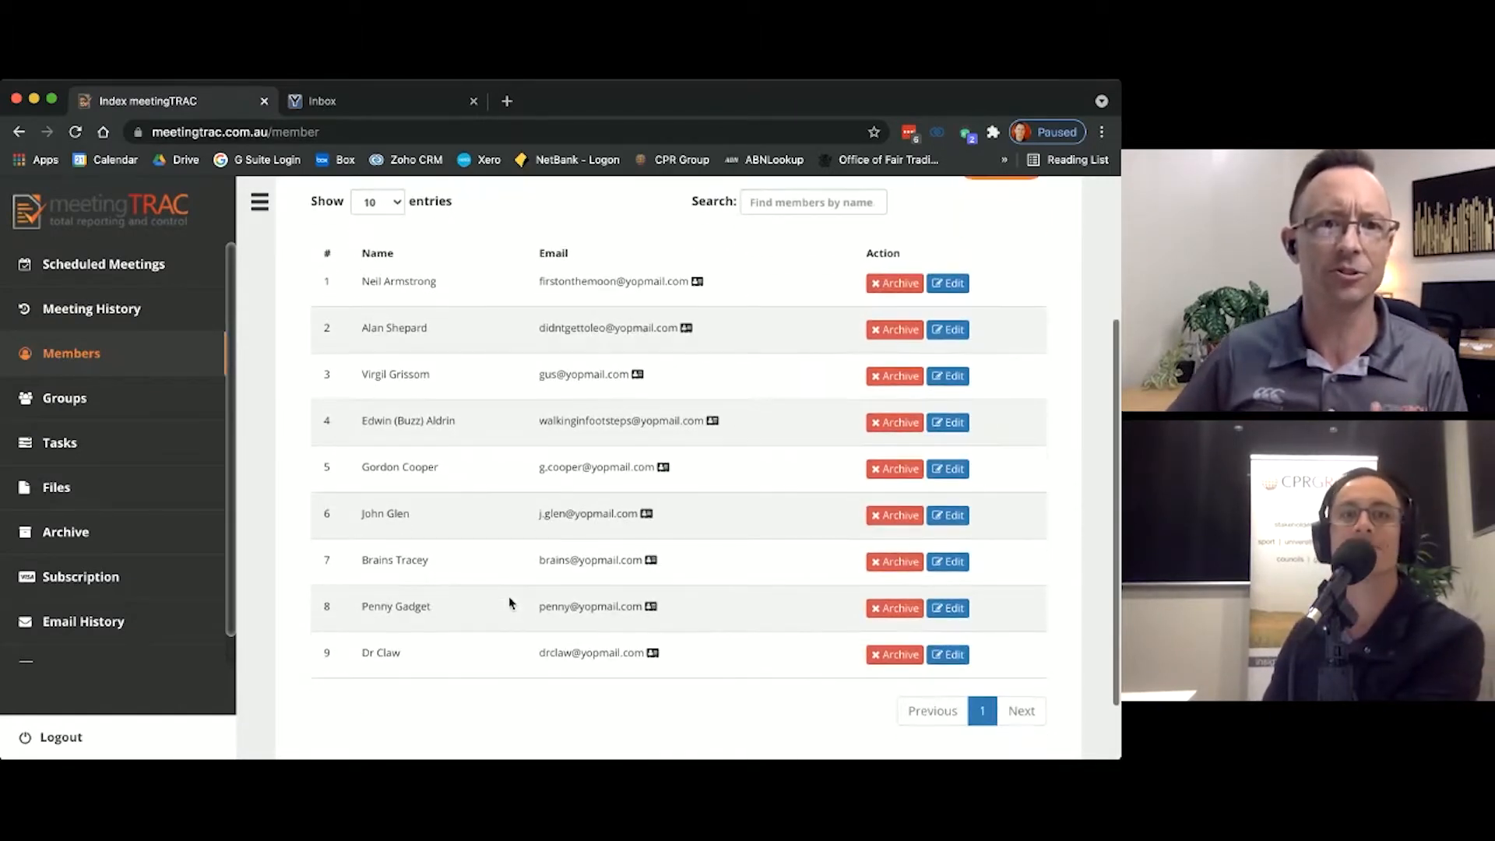
scroll(511, 604, "up", 1)
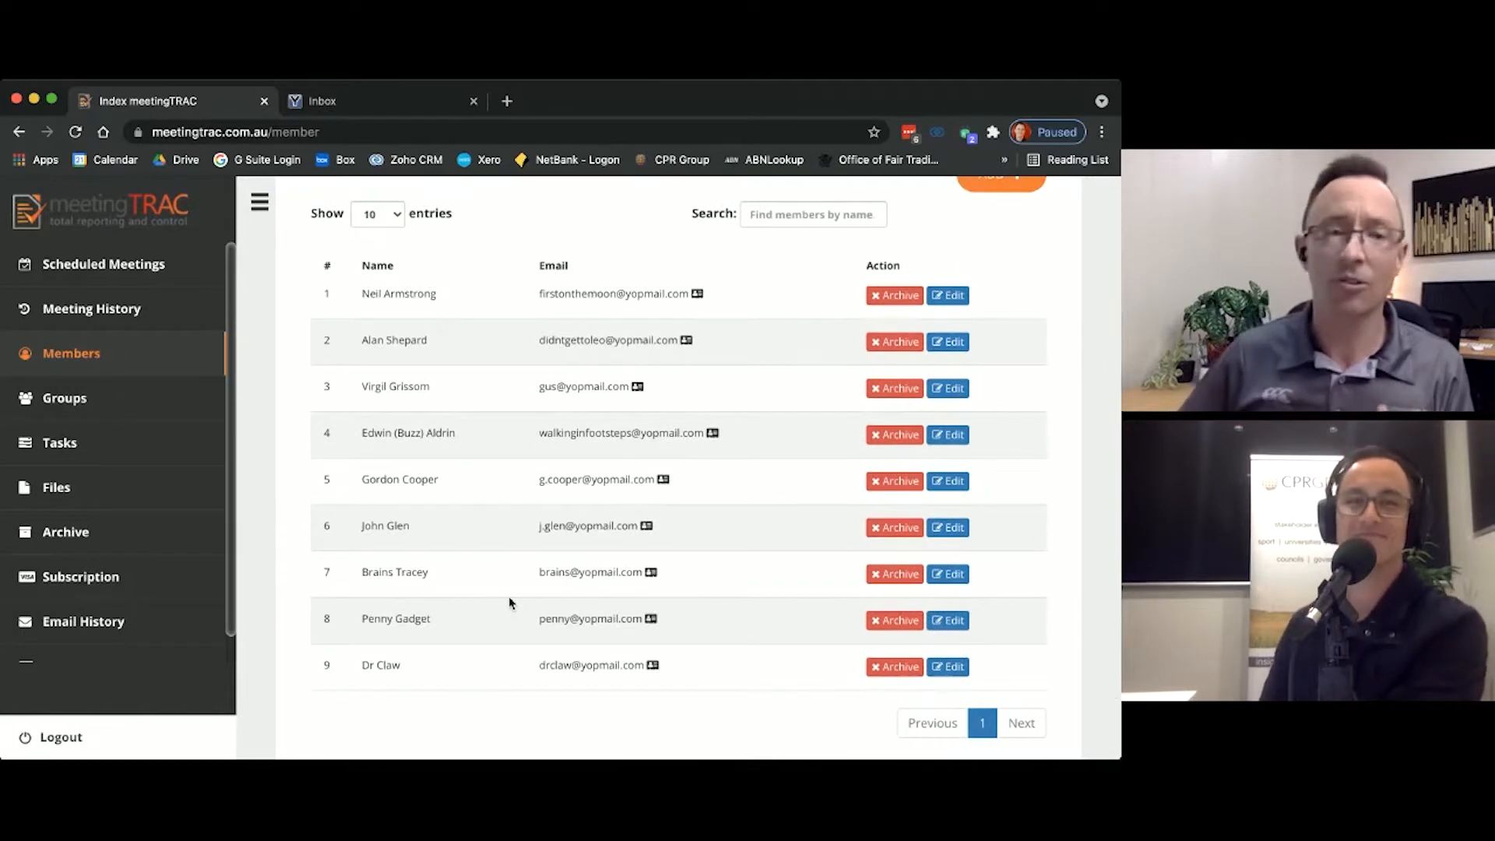
scroll(413, 472, "down", 1)
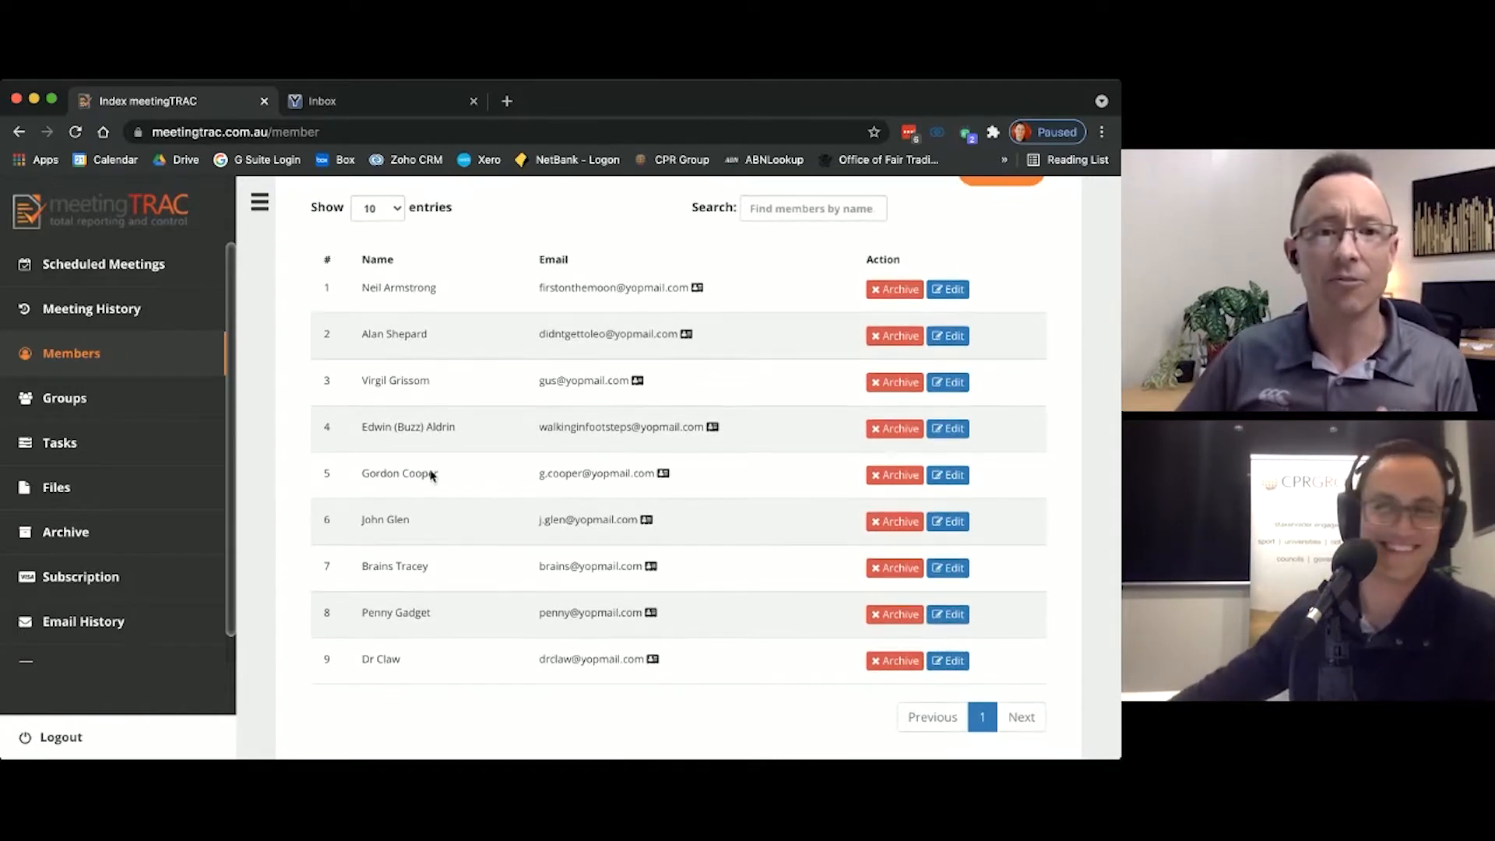
scroll(412, 476, "up", 3)
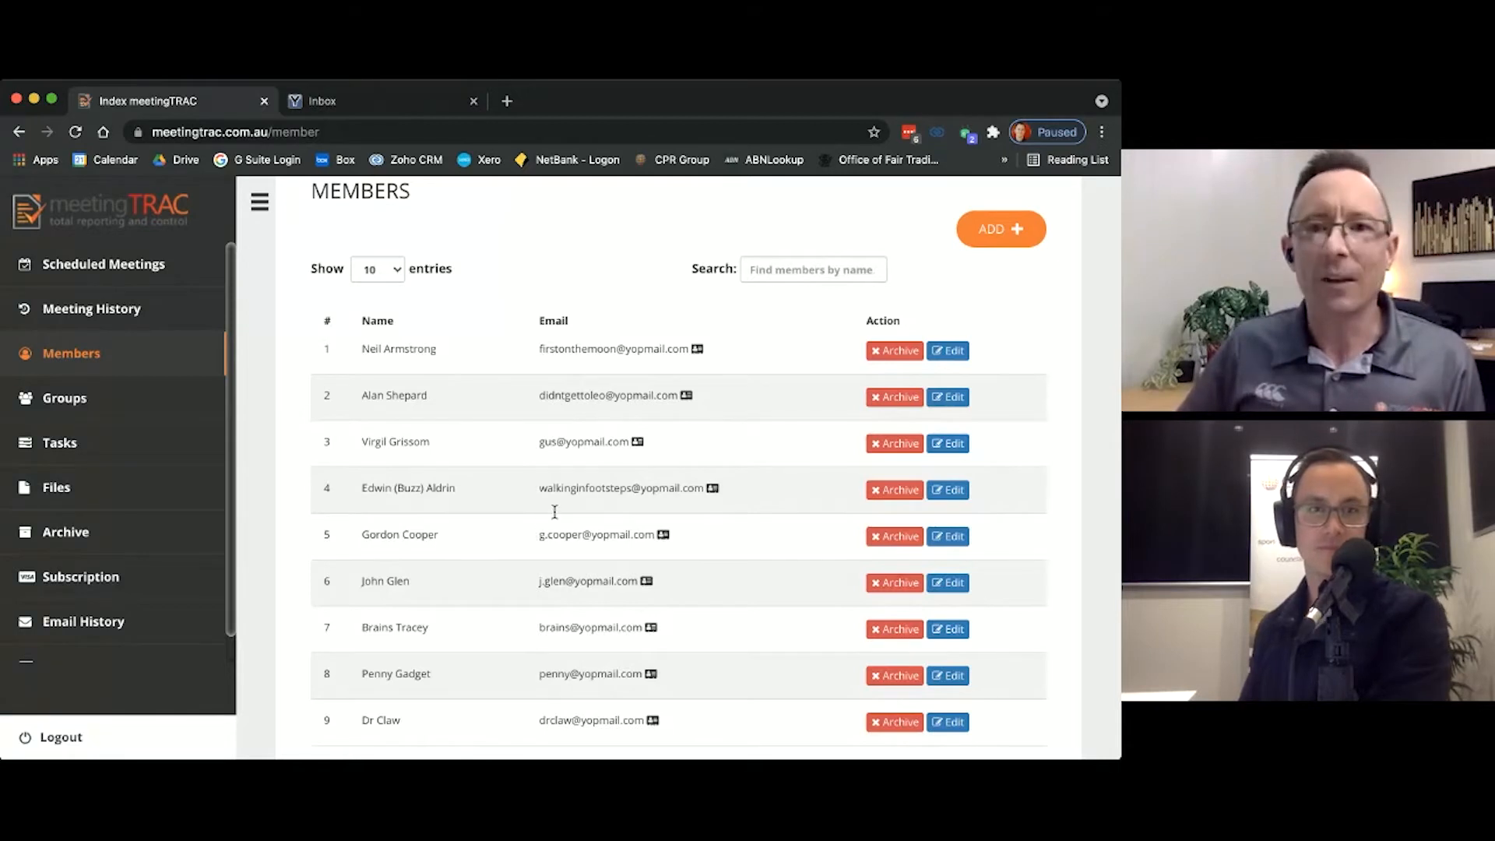
Step: Check which details the Add Member form asks for and close it without adding anyone
scroll(840, 355, "up", 2)
left_click(1008, 281)
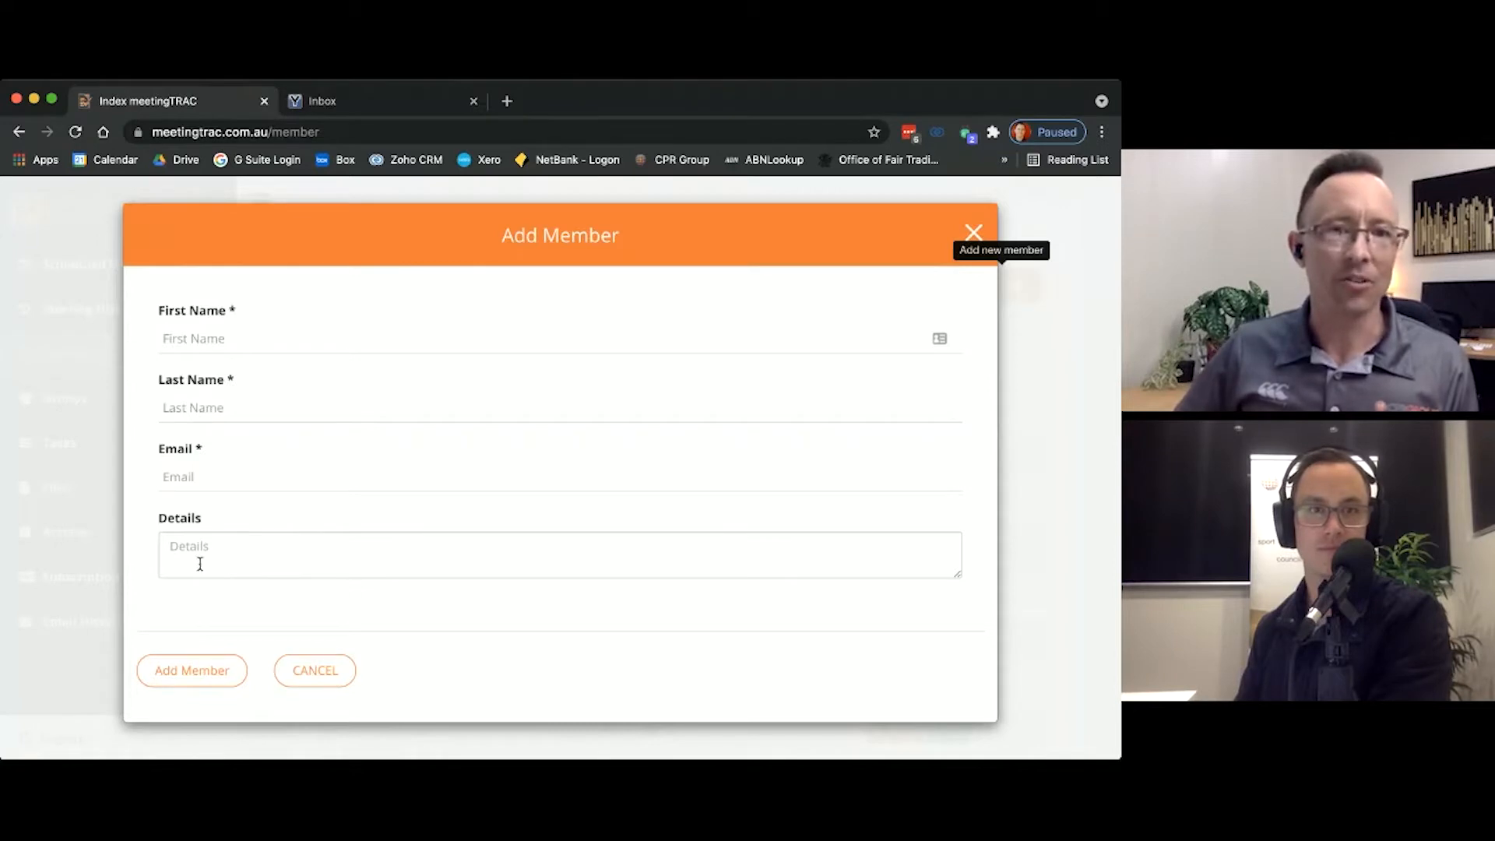
left_click(316, 673)
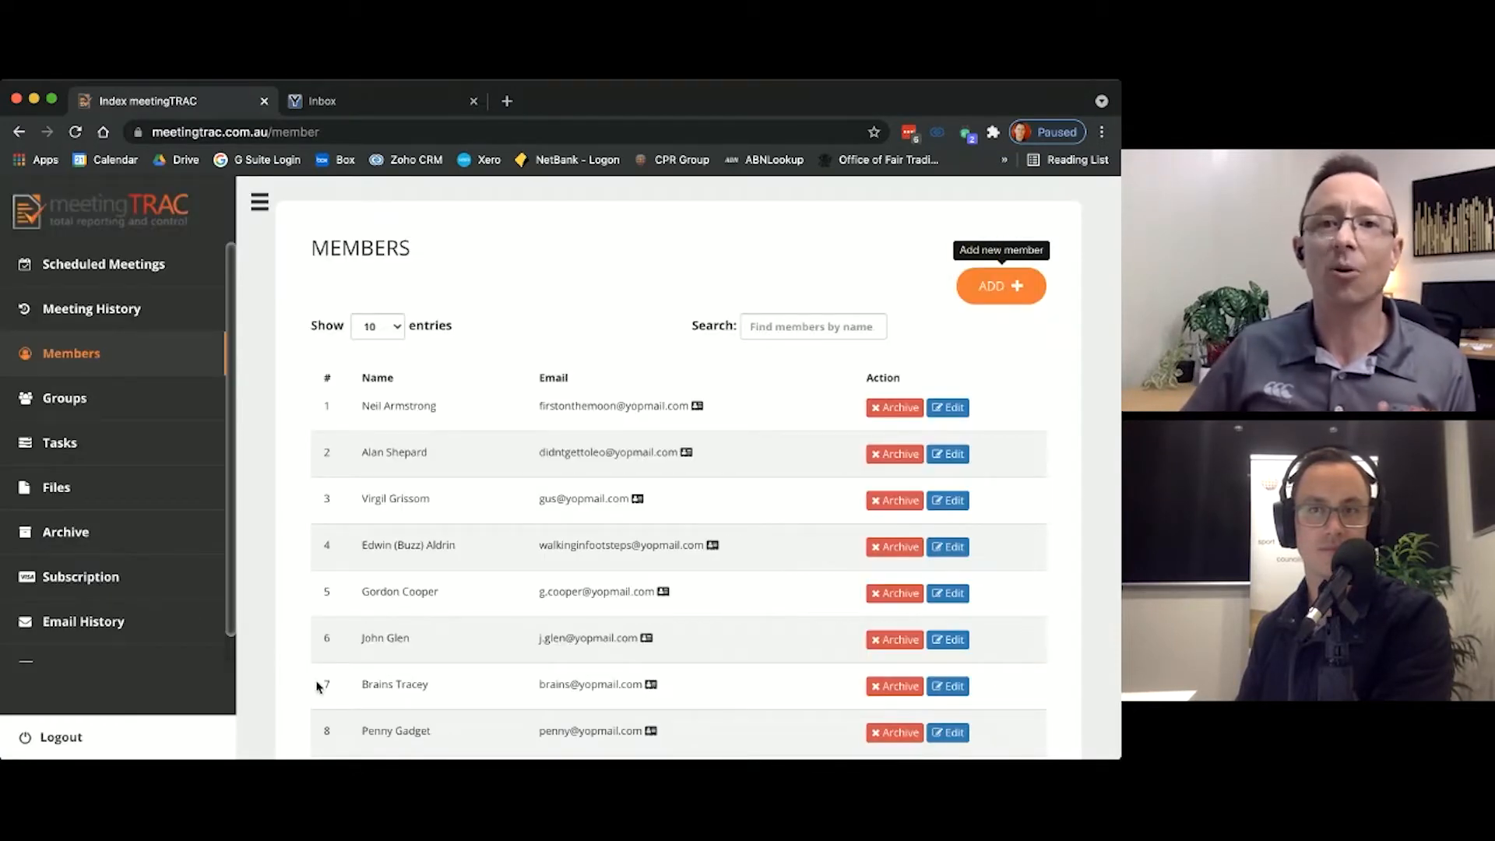
Step: Choose Members_List.xlsx as the file for a member upload and close the dialog without importing
scroll(481, 499, "up", 2)
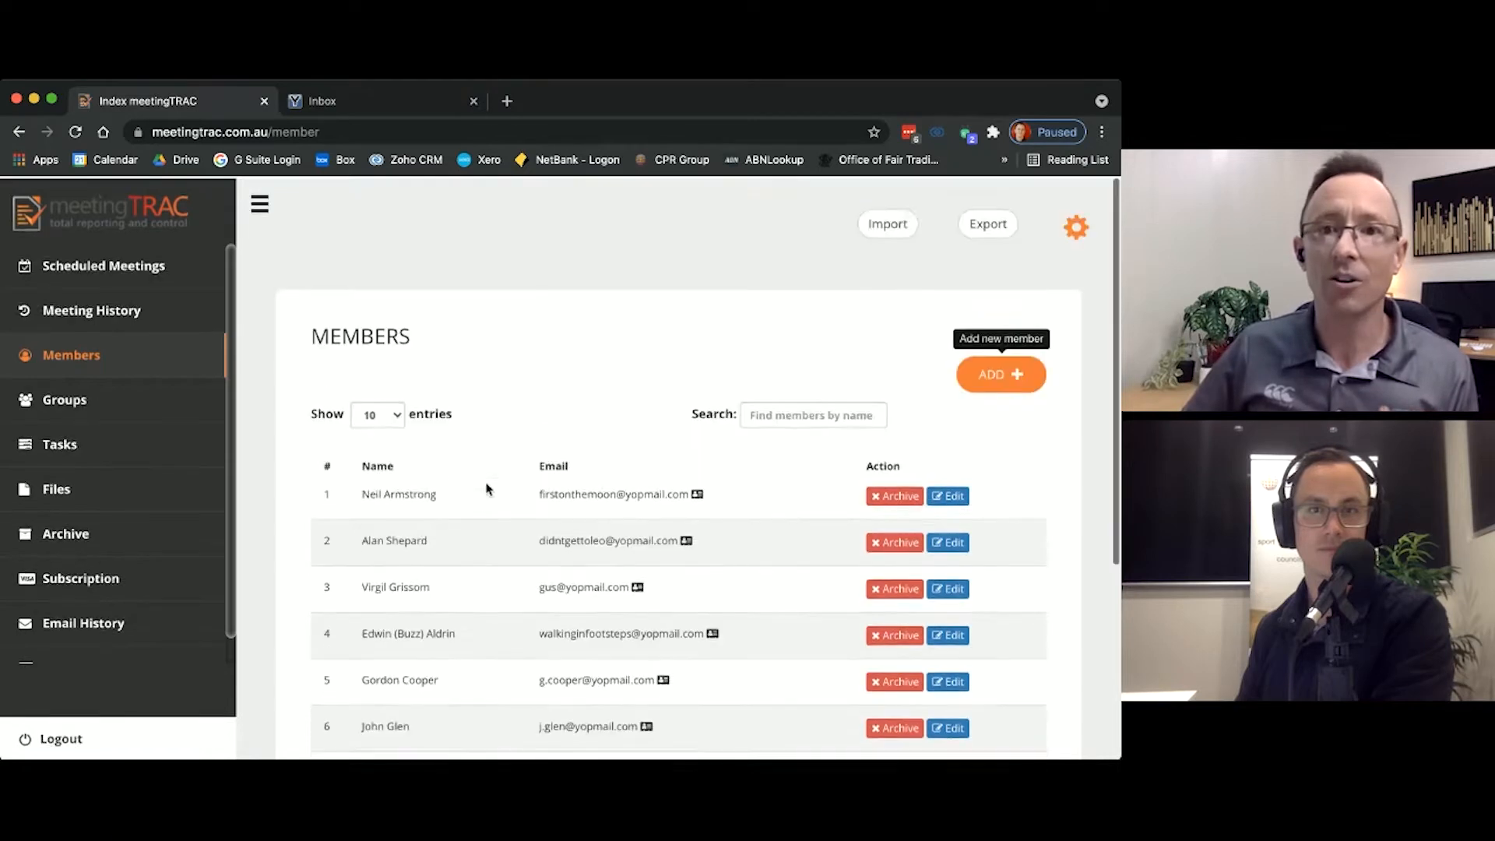
left_click(900, 229)
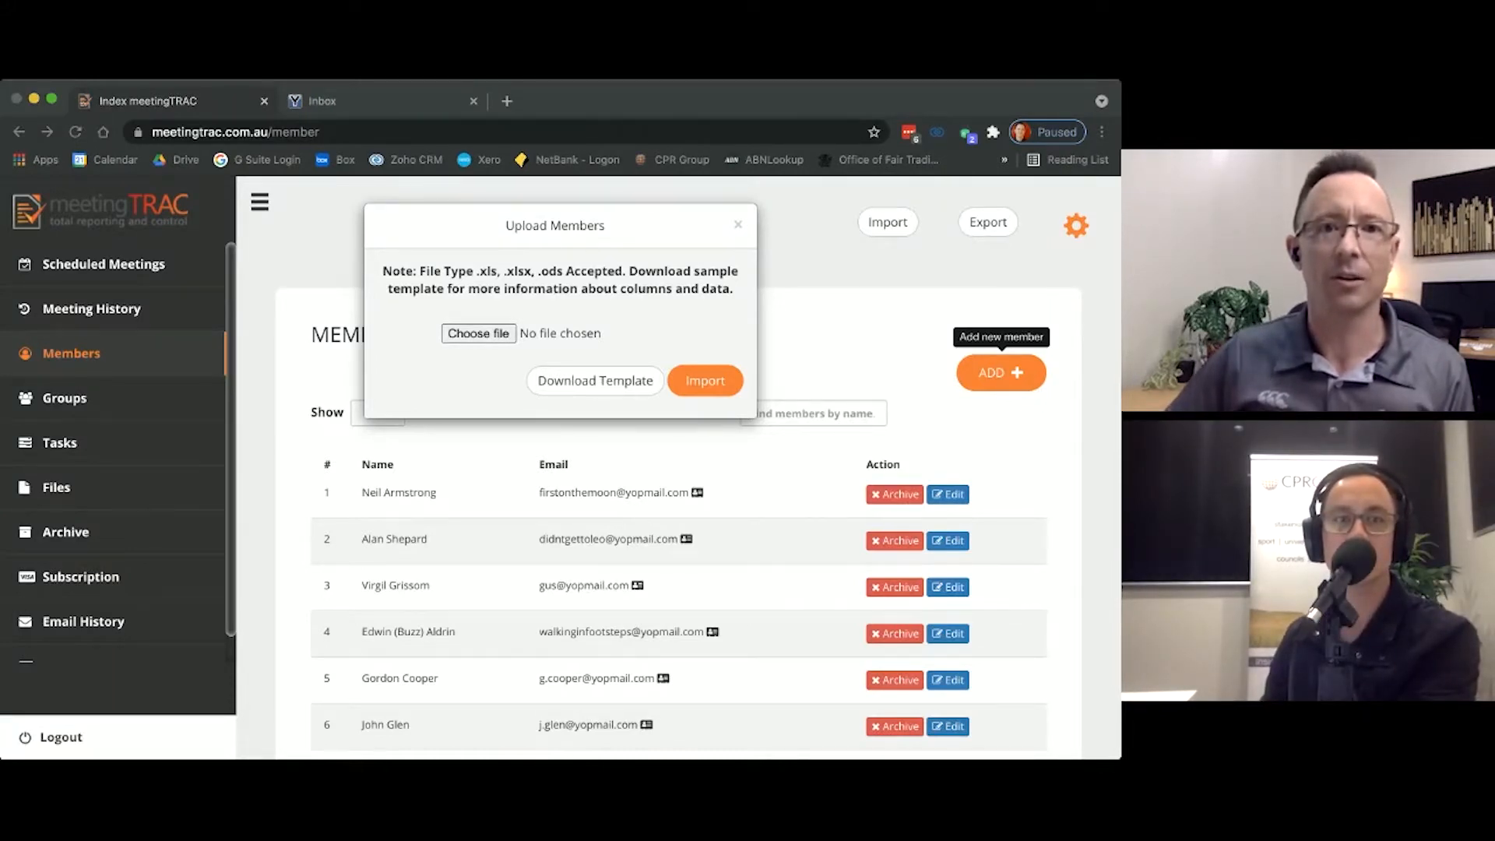
left_click(850, 124)
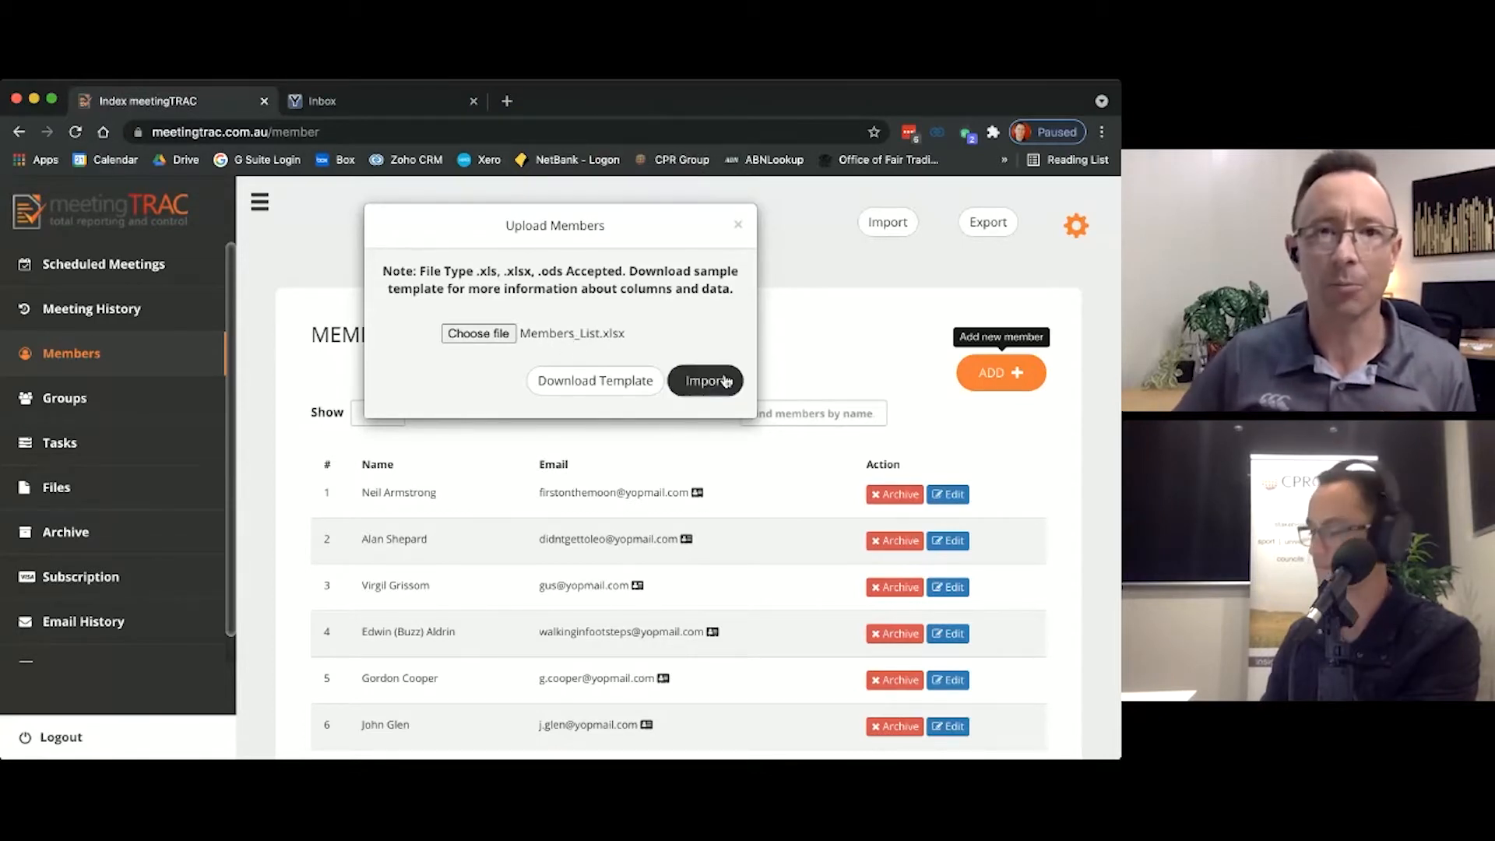
left_click(737, 224)
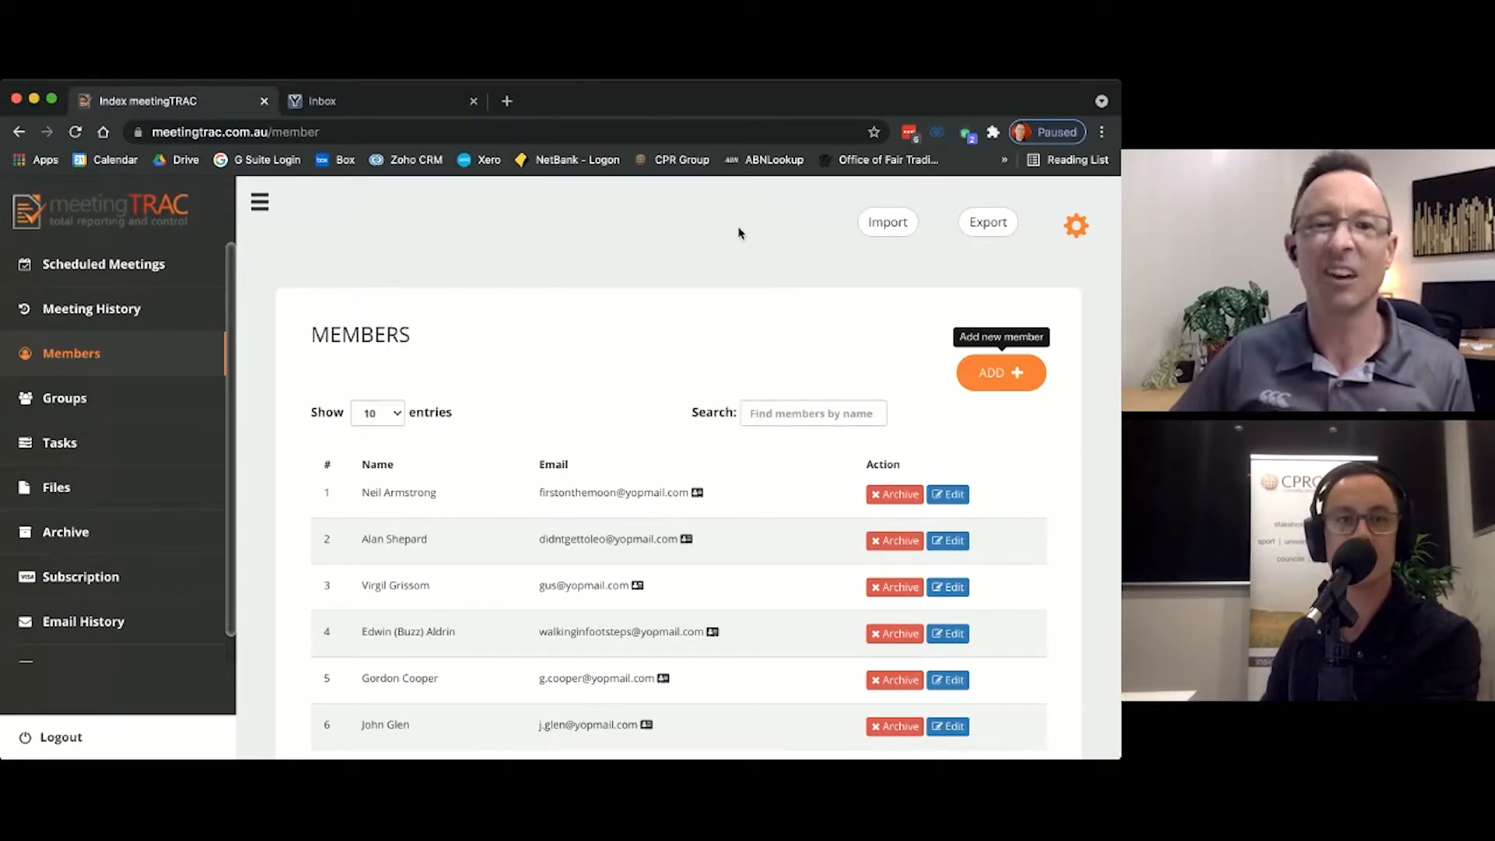
scroll(759, 492, "down", 2)
scroll(760, 492, "down", 3)
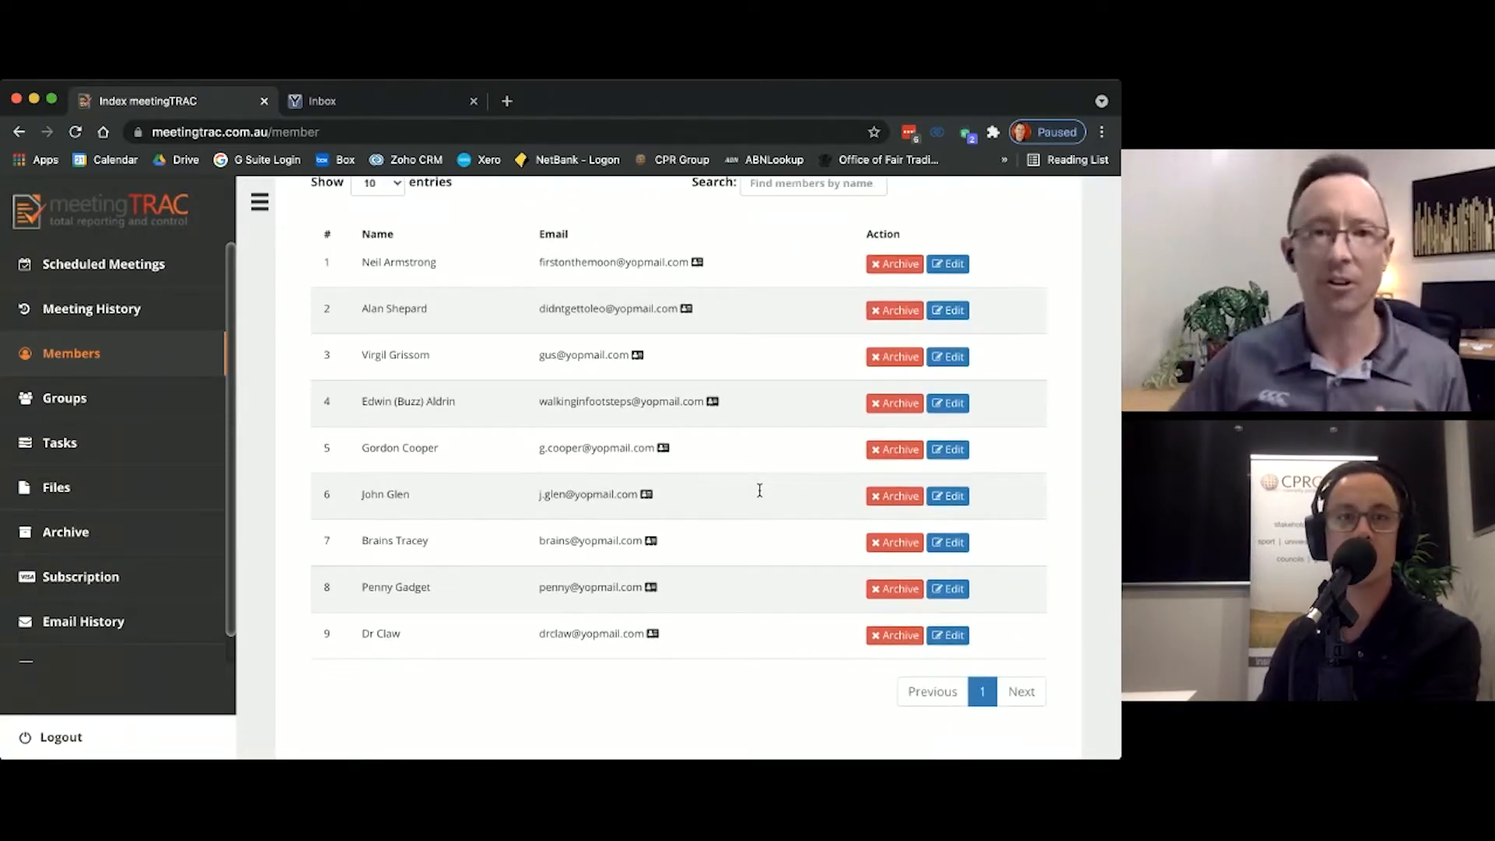
scroll(848, 495, "up", 4)
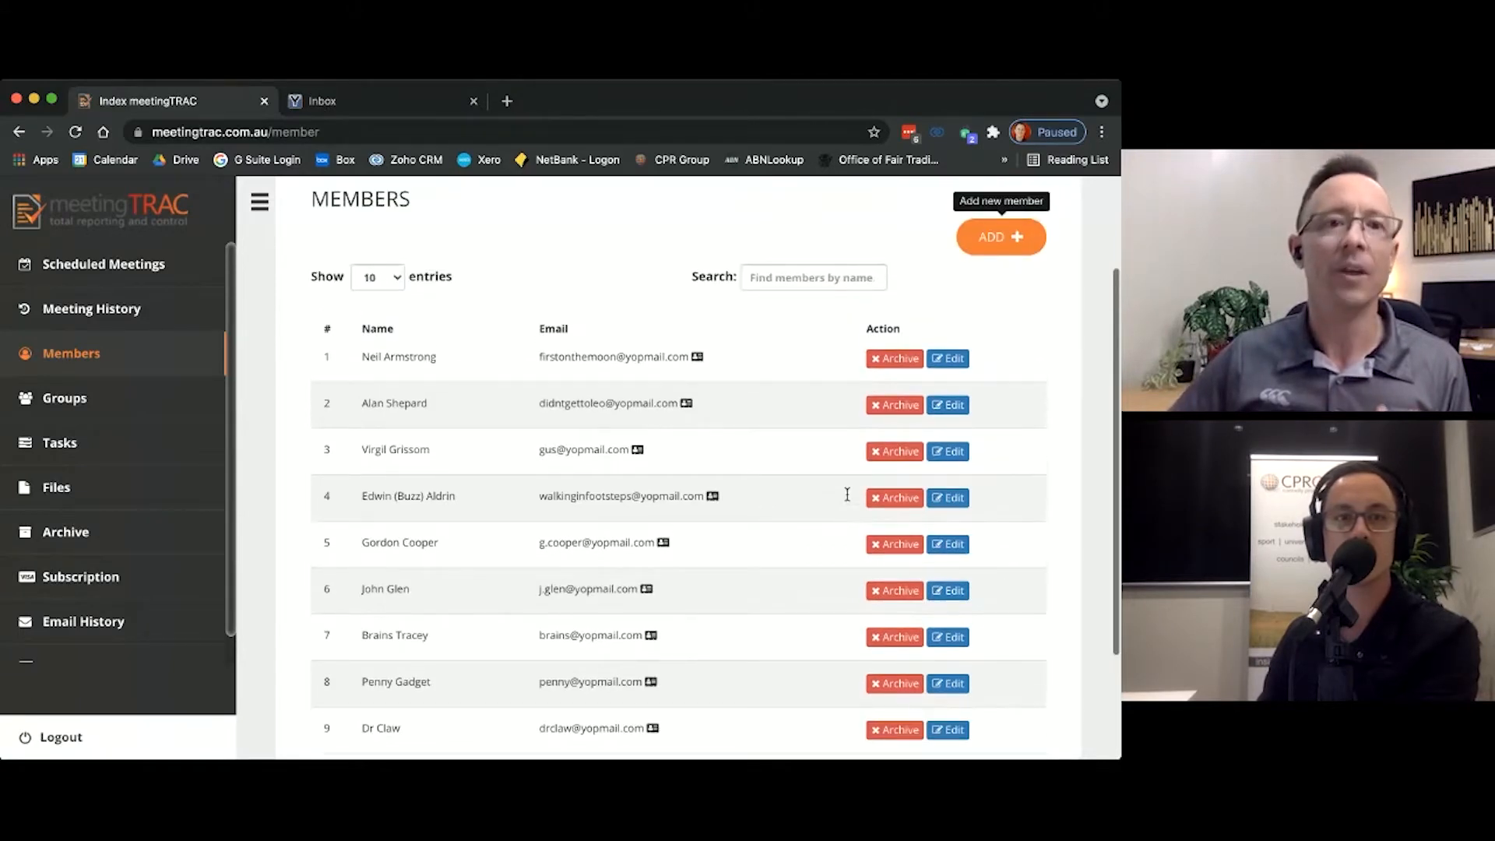
Step: Open the organisation's settings and bring up the Management Committee Meeting agenda template
left_click(95, 273)
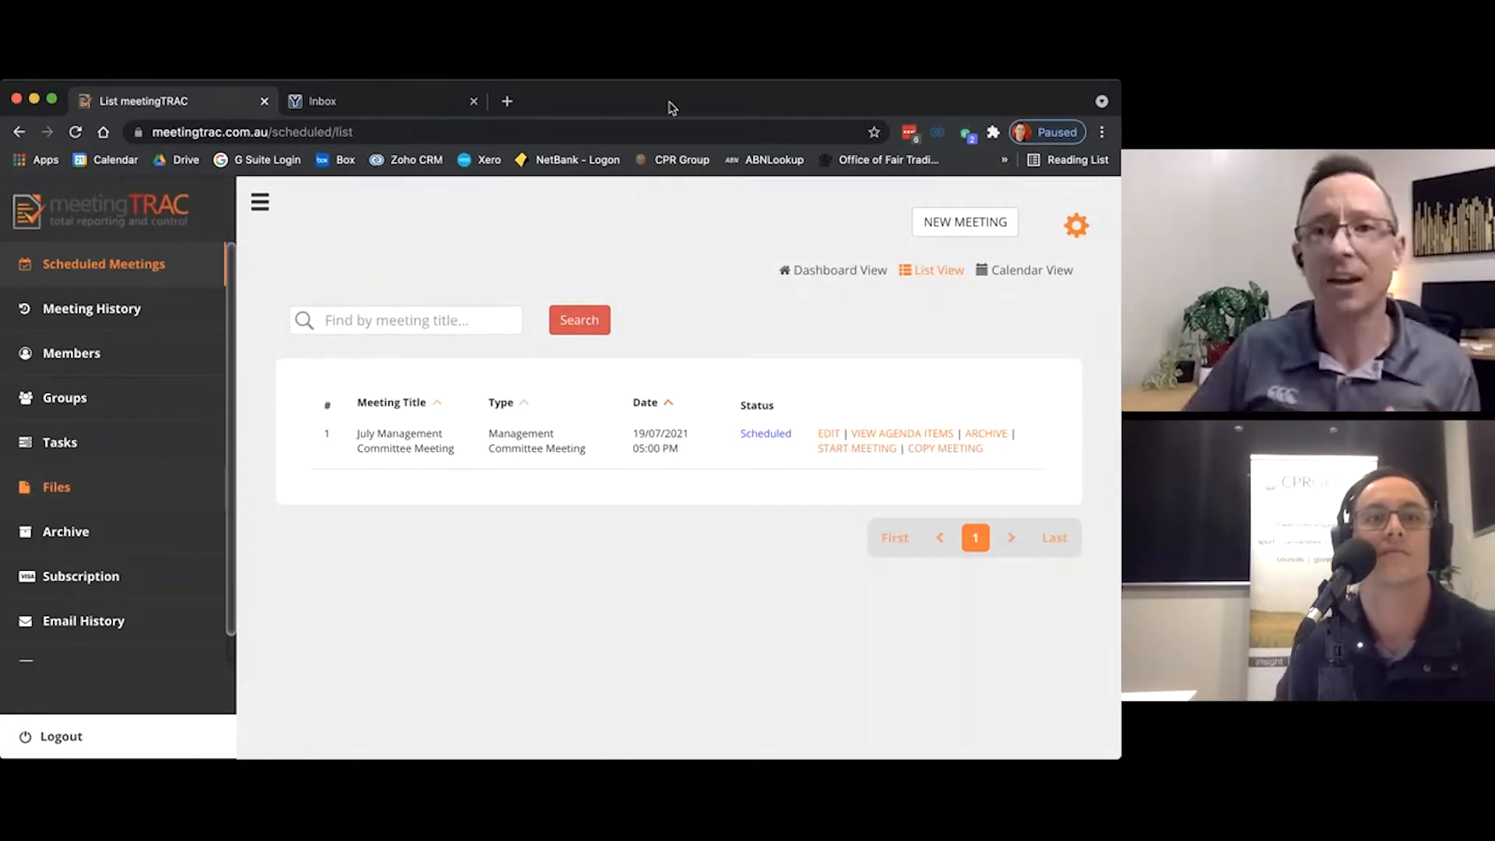
left_click(1075, 226)
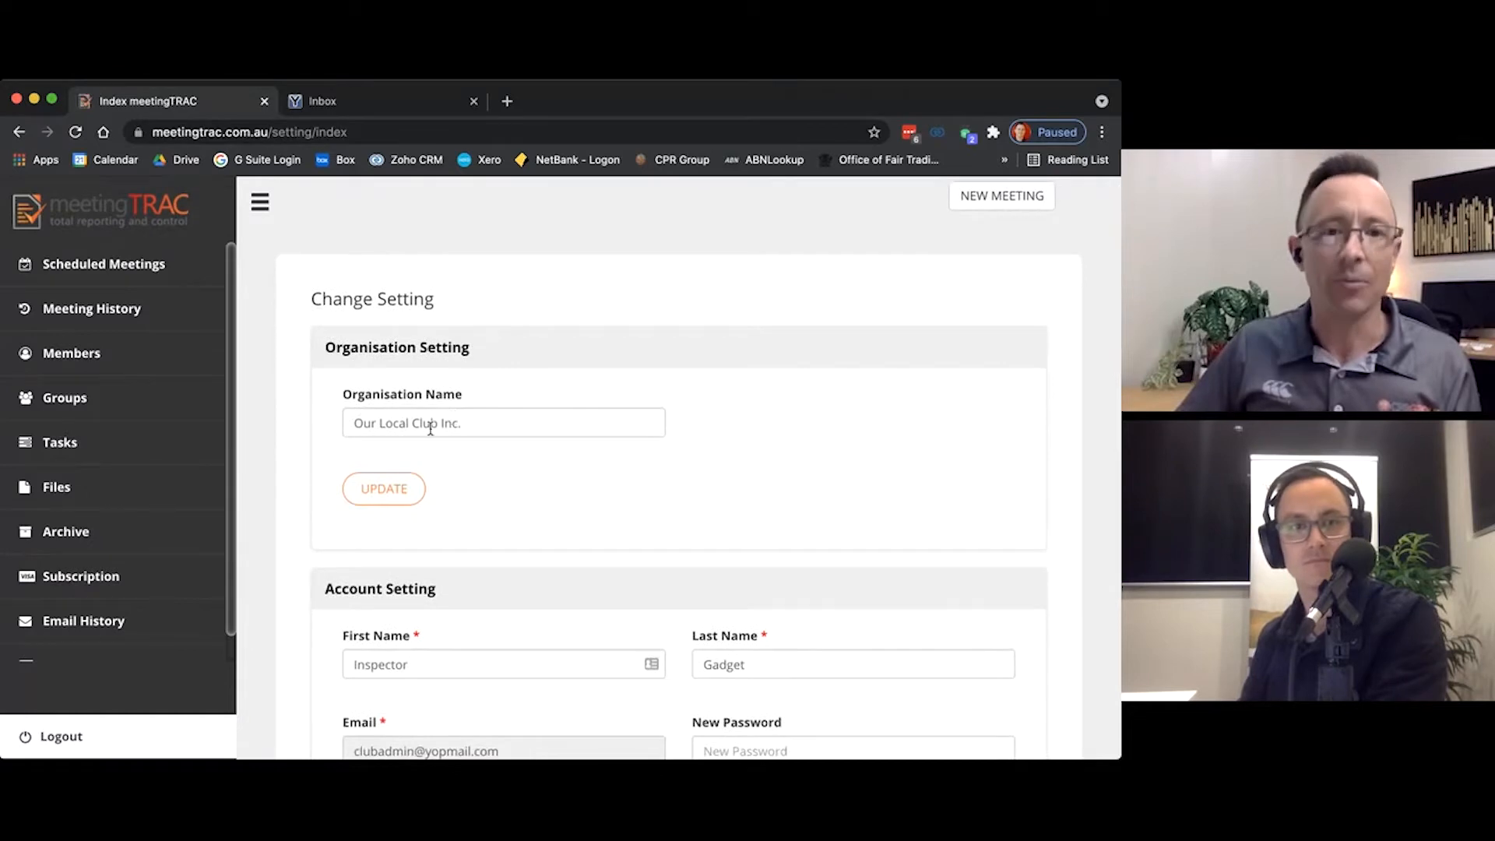
scroll(436, 436, "down", 6)
scroll(436, 440, "down", 5)
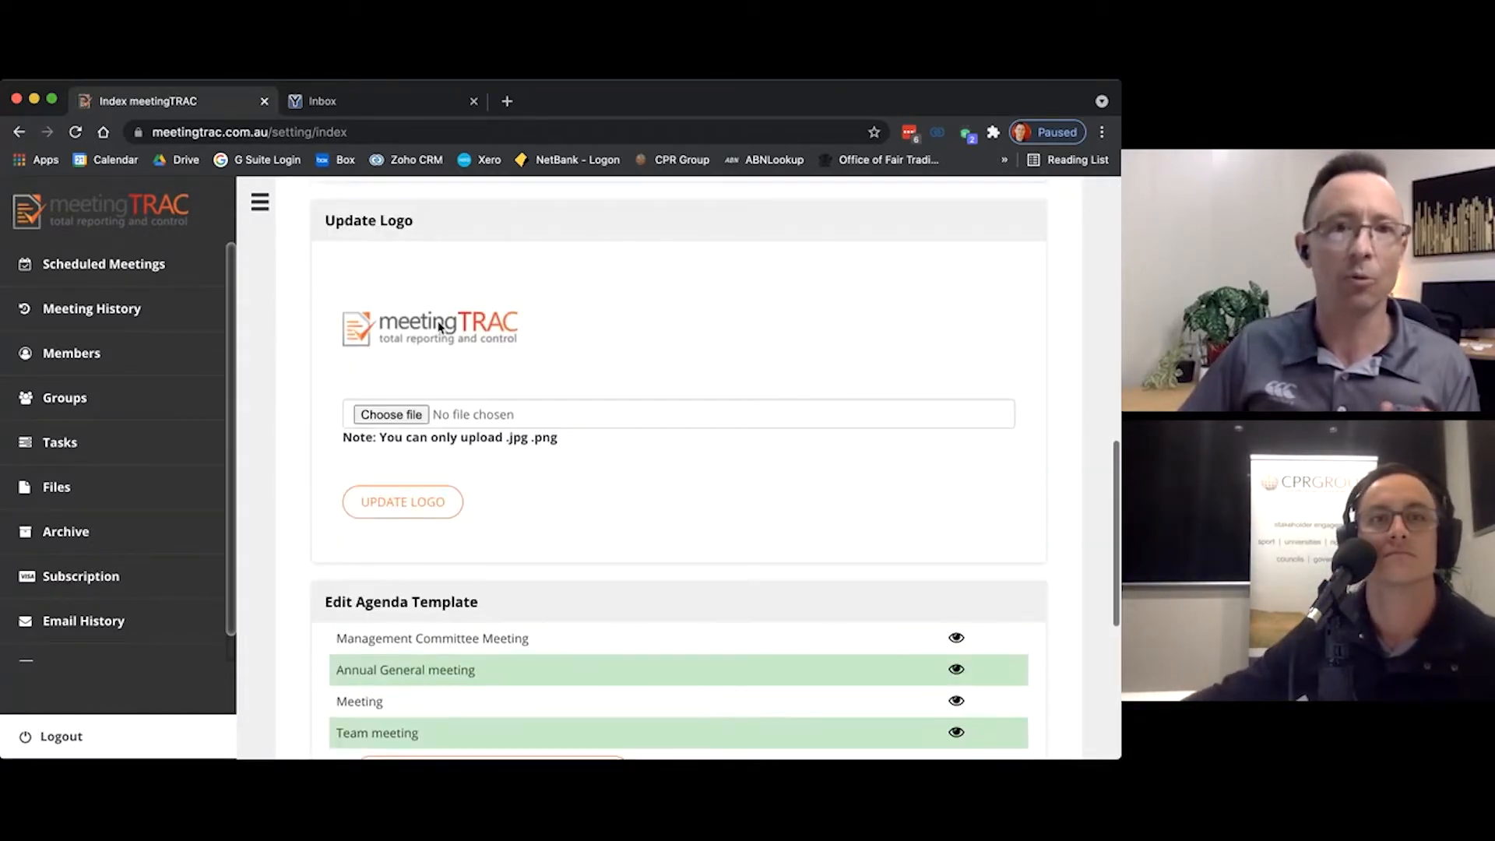
scroll(505, 337, "down", 1)
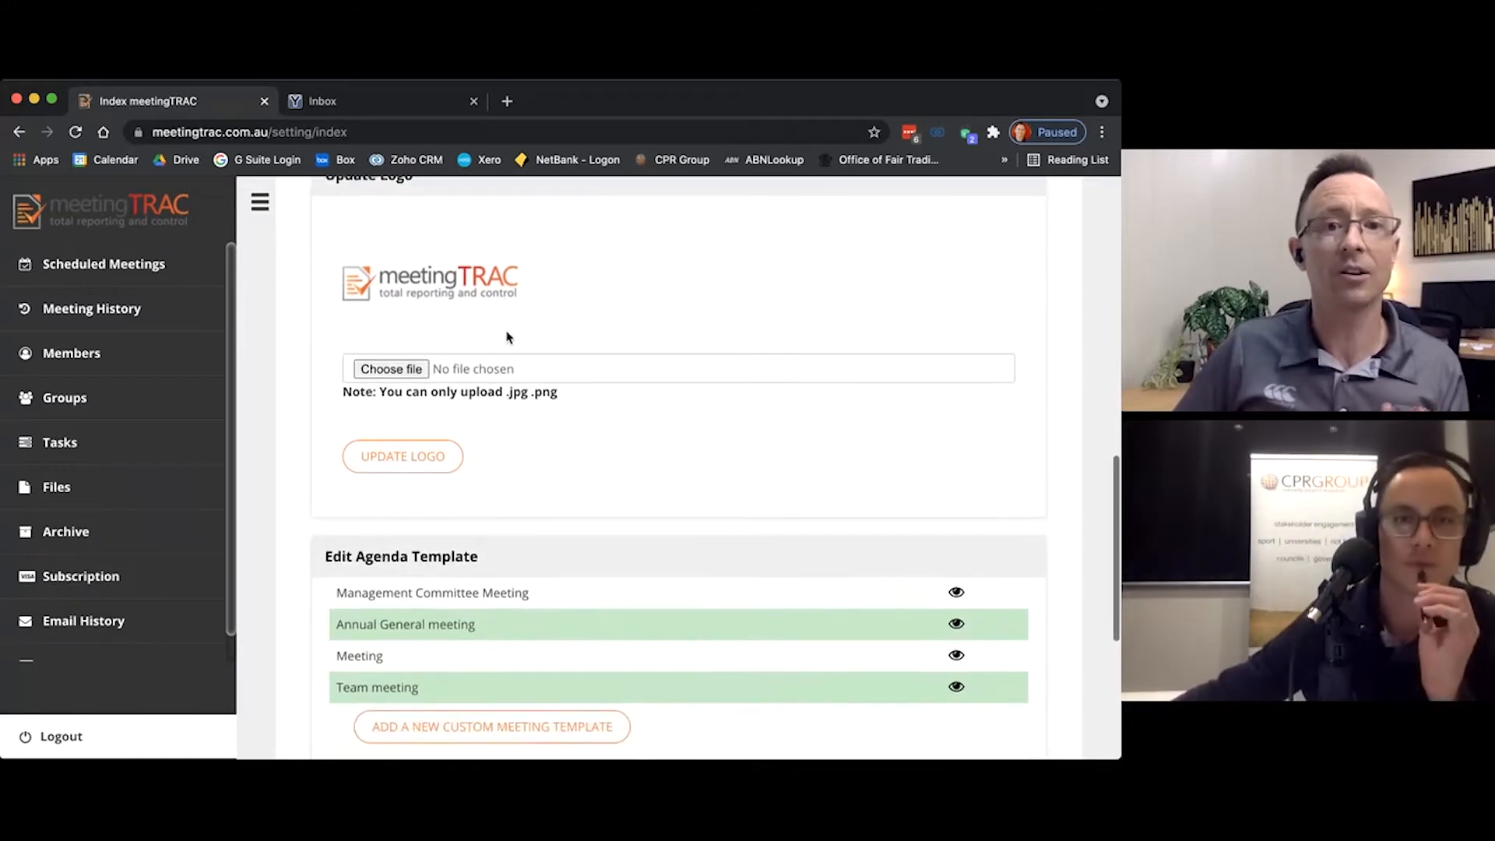
scroll(506, 337, "down", 3)
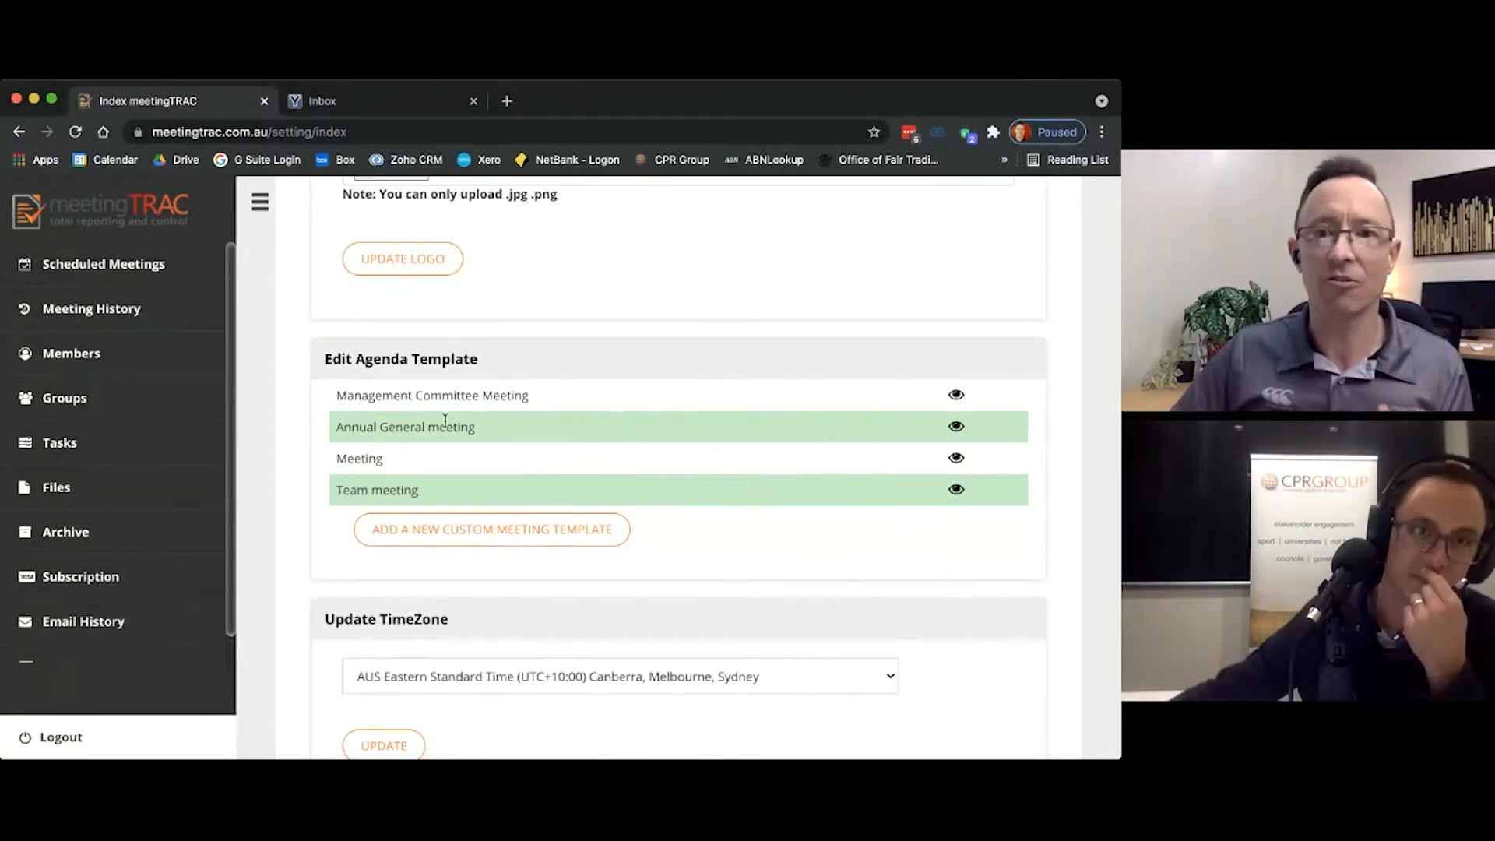
left_click(953, 396)
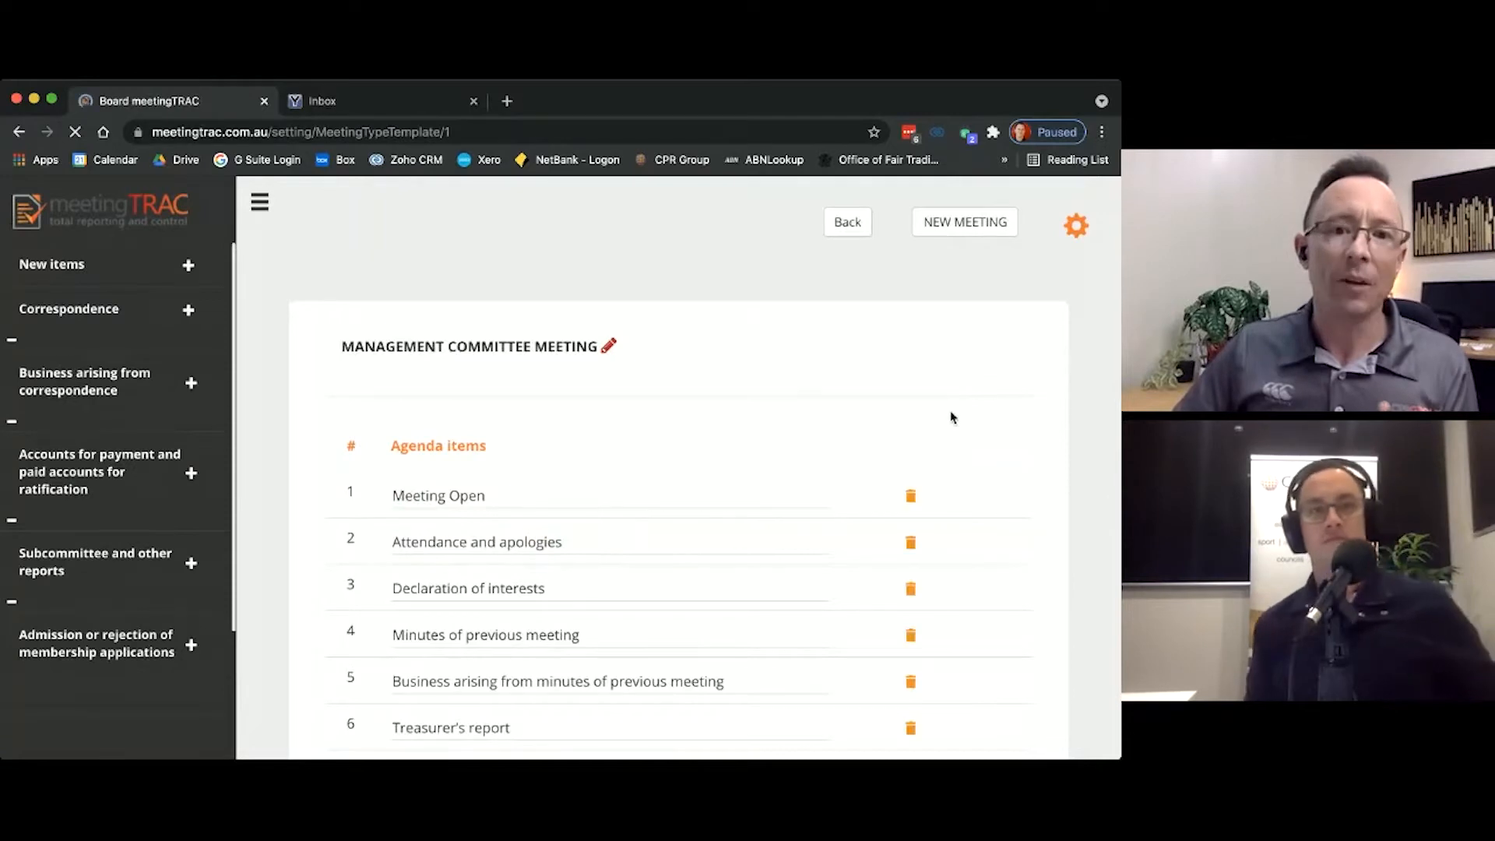
Step: Examine the order of the standard agenda items in the Management Committee Meeting template
scroll(951, 404, "down", 3)
scroll(946, 418, "down", 2)
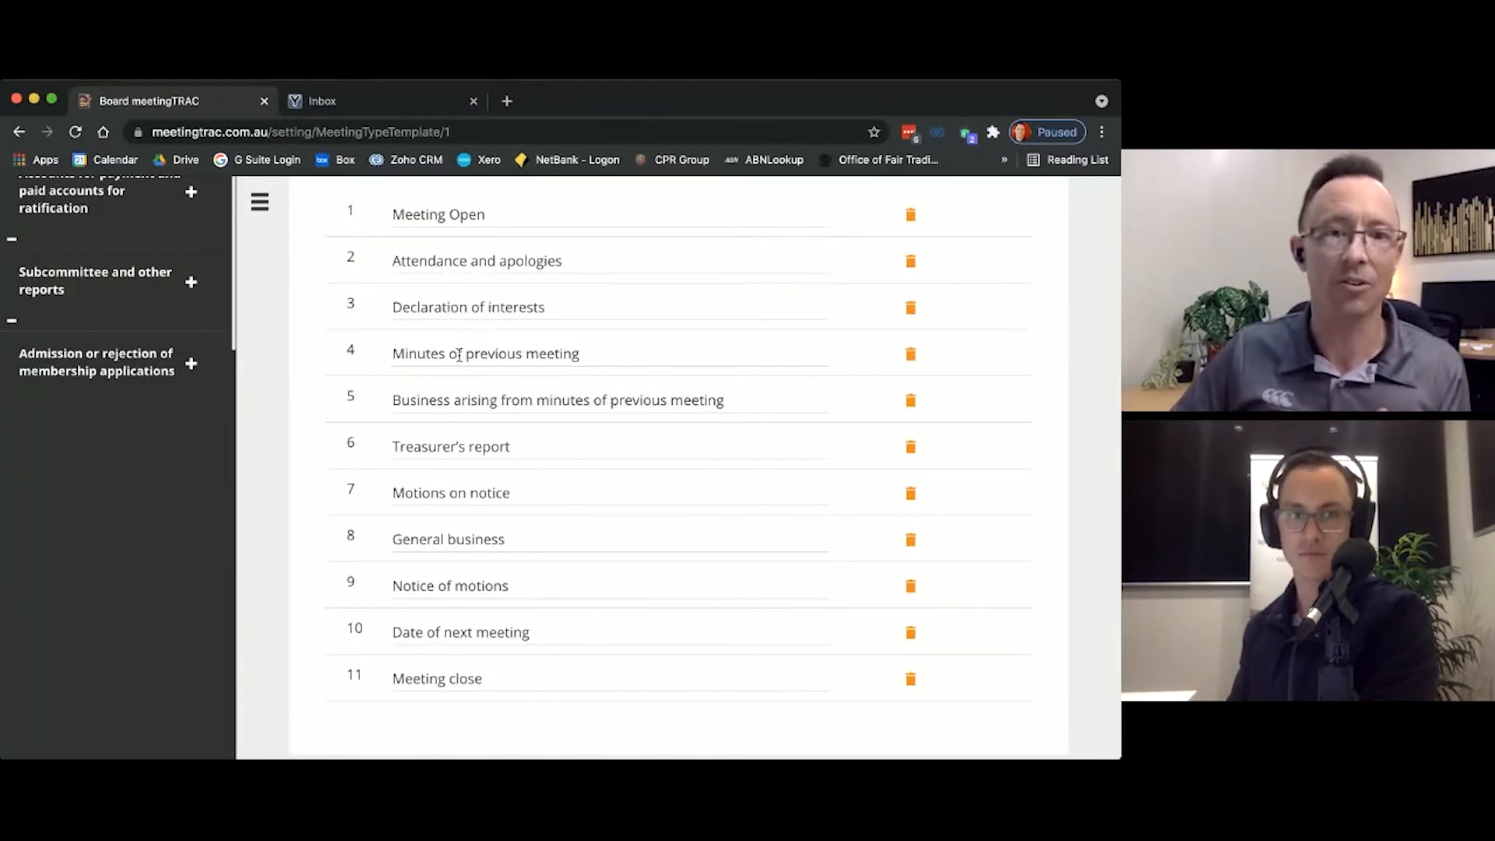
scroll(447, 671, "up", 1)
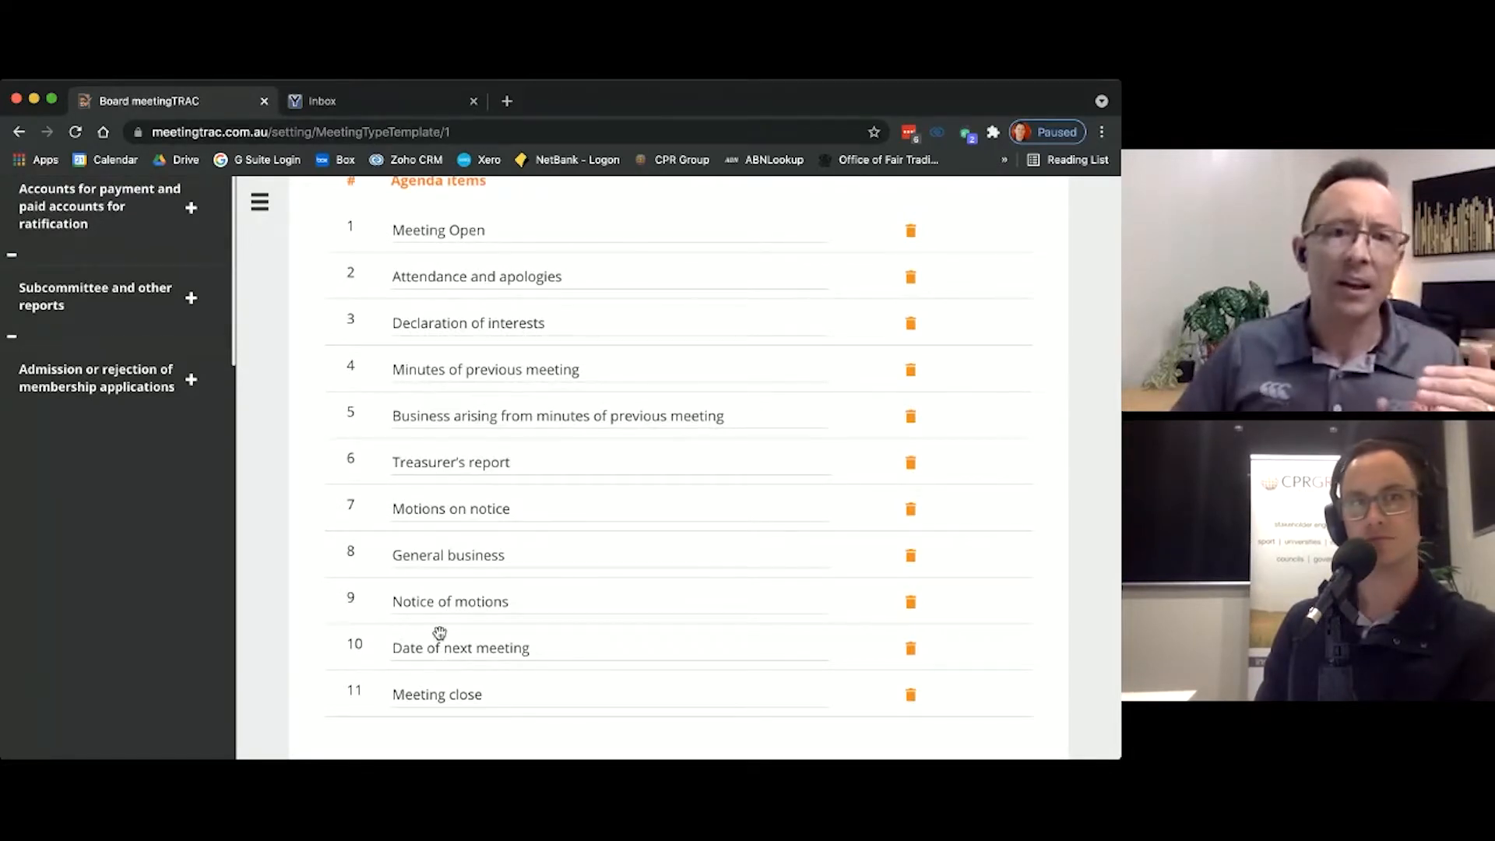
scroll(480, 588, "up", 3)
scroll(480, 590, "down", 2)
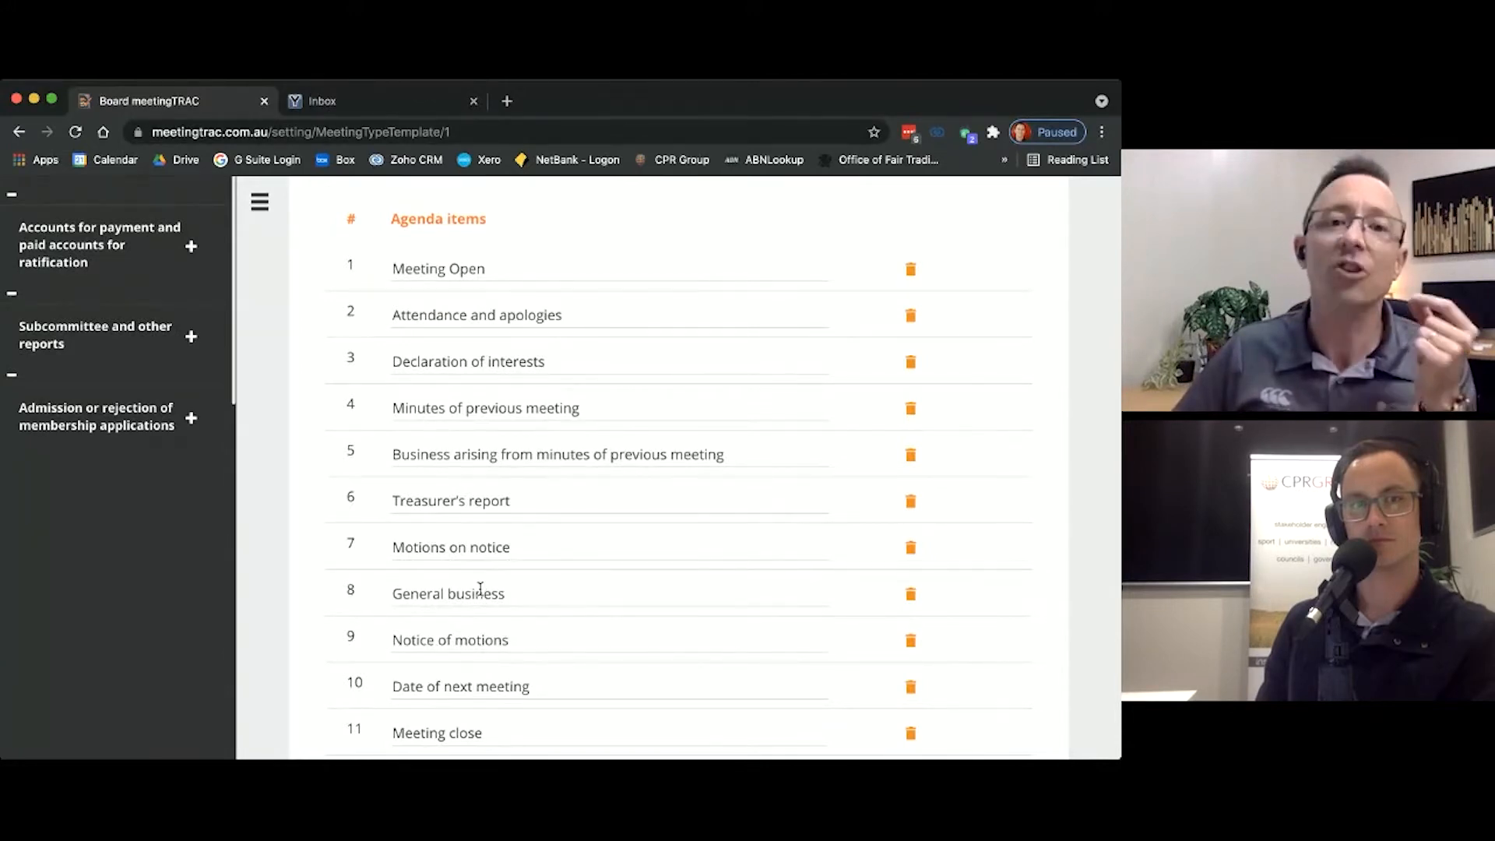
scroll(481, 589, "up", 5)
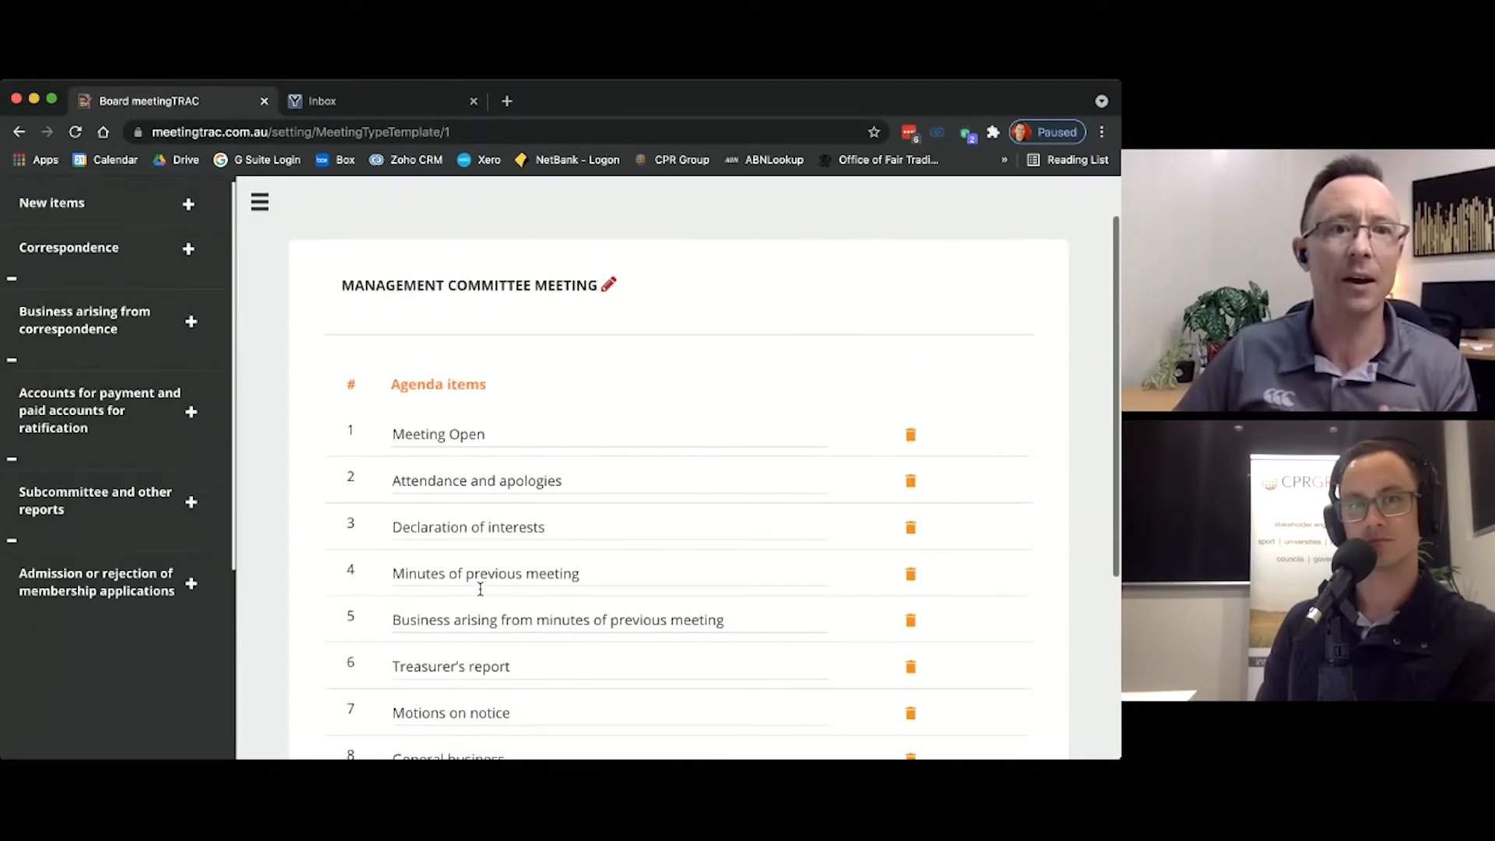
scroll(480, 590, "up", 2)
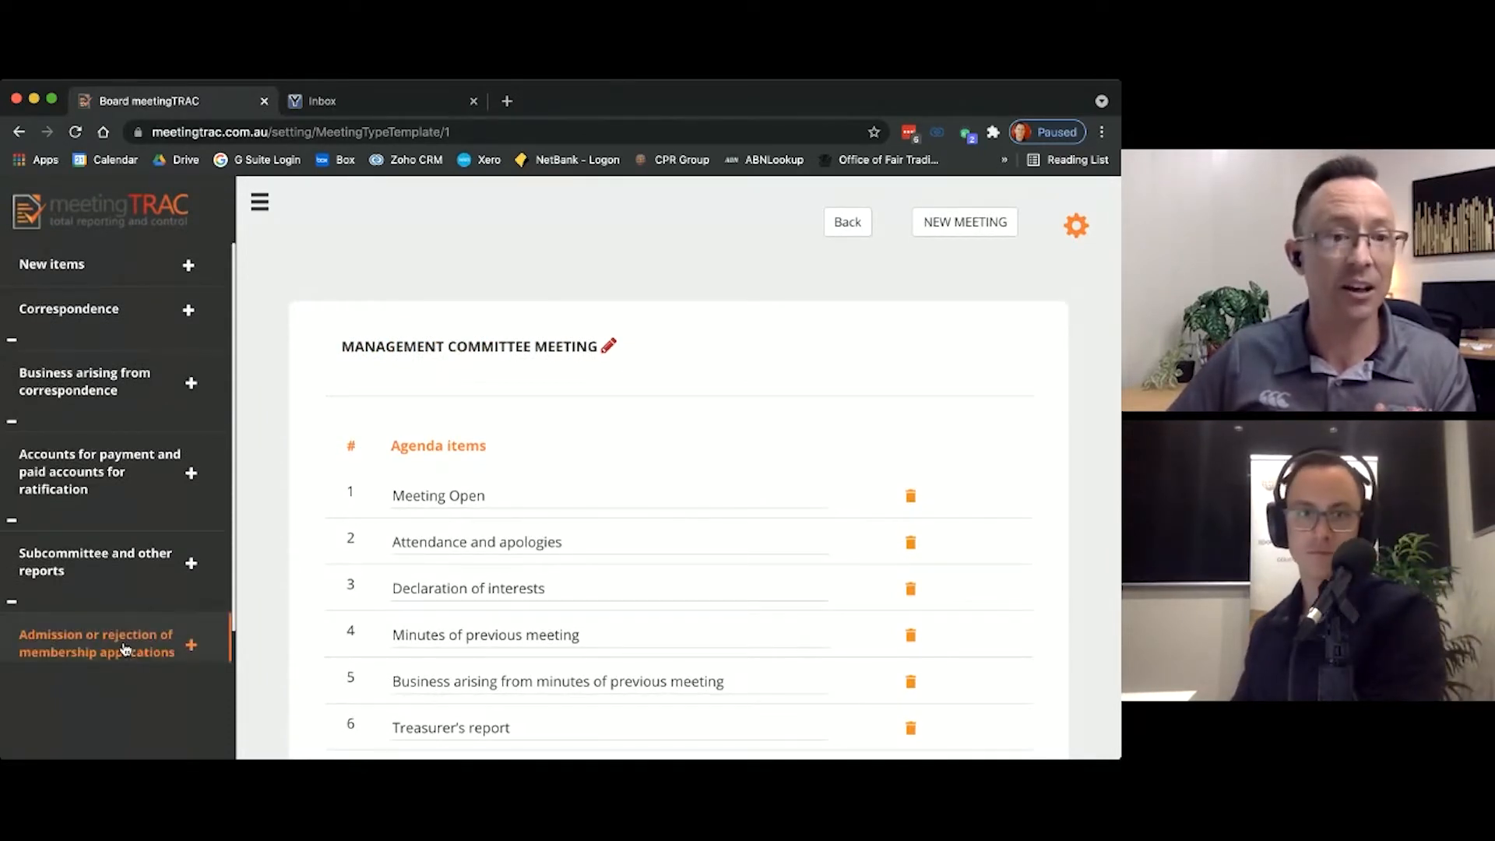
Step: Add the optional item "Admission or rejection of membership applications" to the Management Committee Meeting agenda template
scroll(124, 648, "down", 1)
scroll(97, 666, "down", 2)
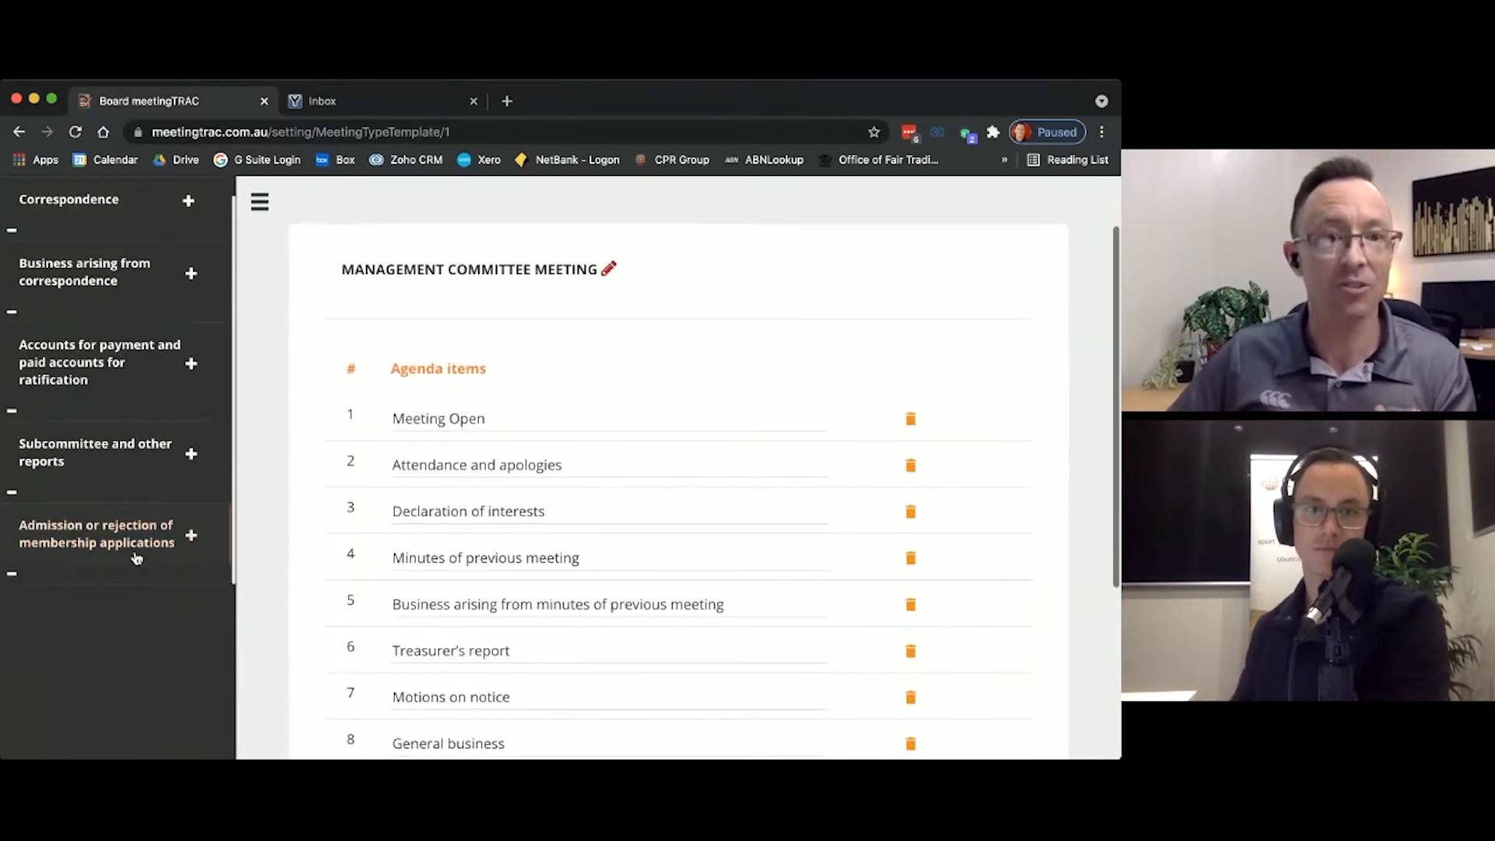
left_click(193, 543)
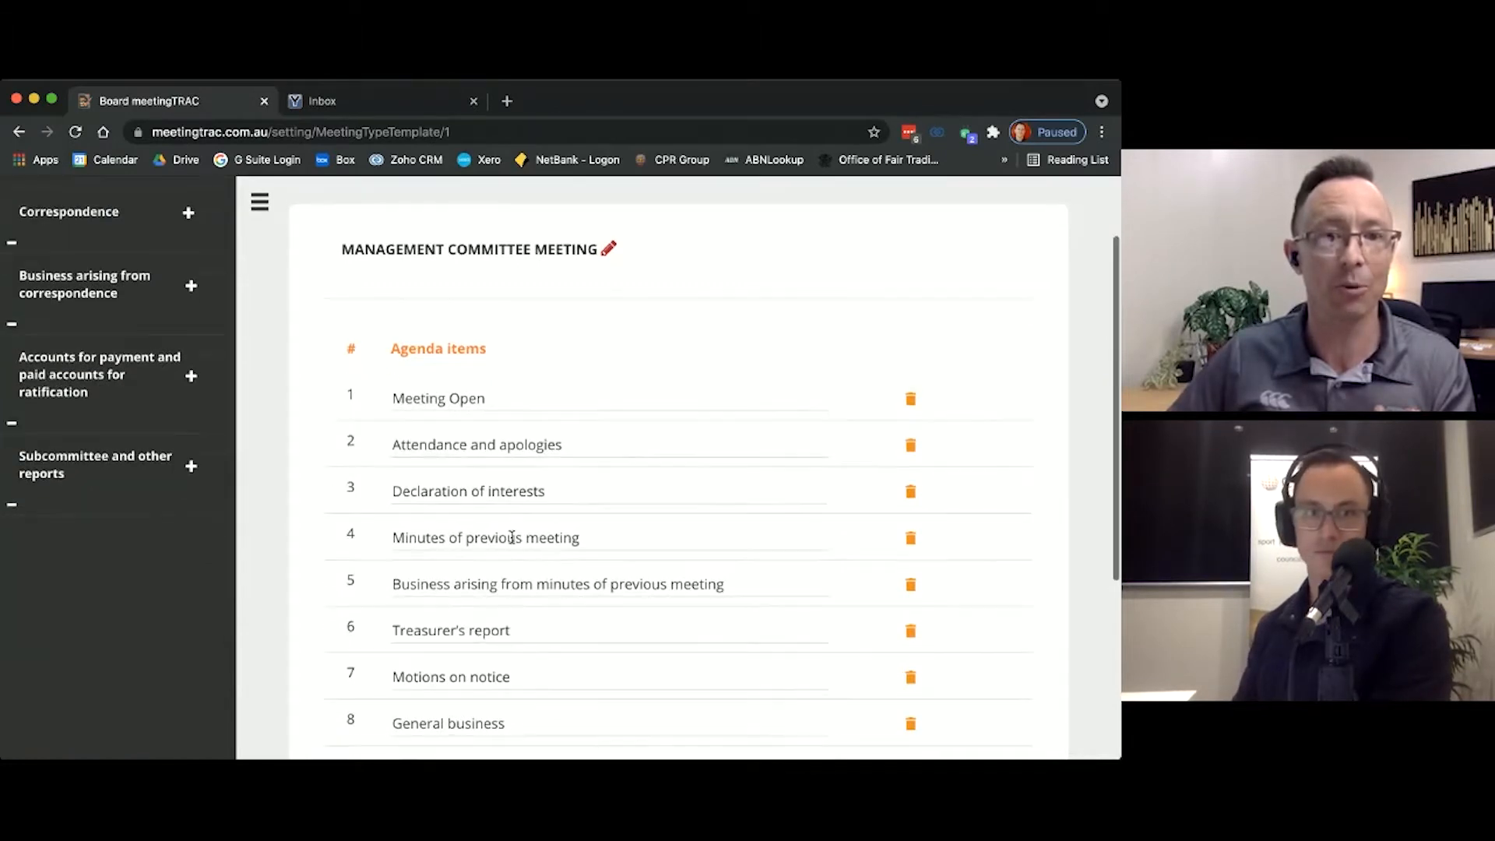
scroll(507, 538, "down", 4)
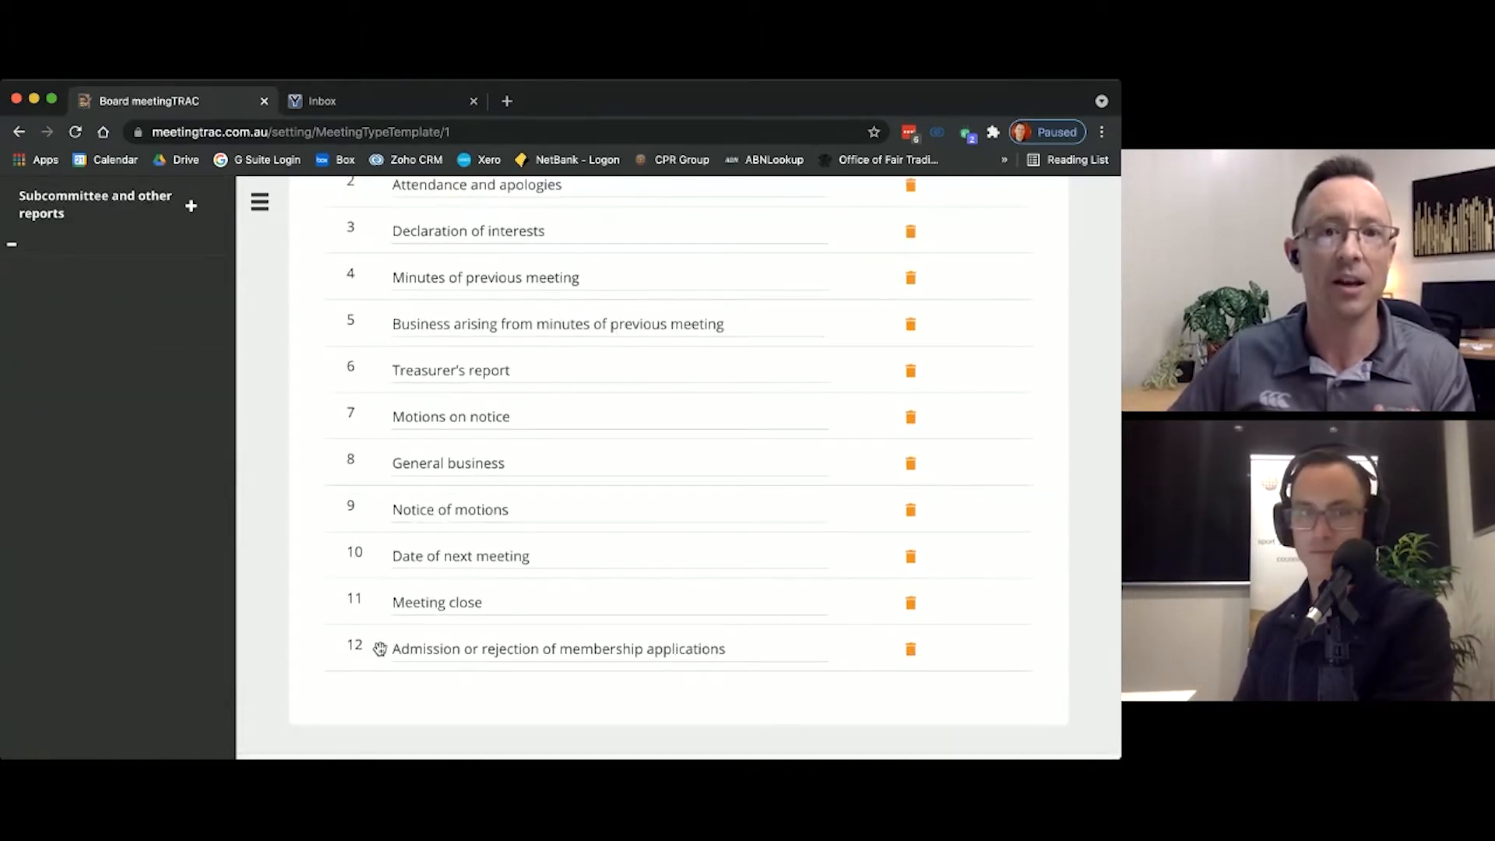
Step: Move "Admission or rejection of membership applications" to directly after Treasurer's report in the agenda template
left_click_drag(379, 648, 370, 430)
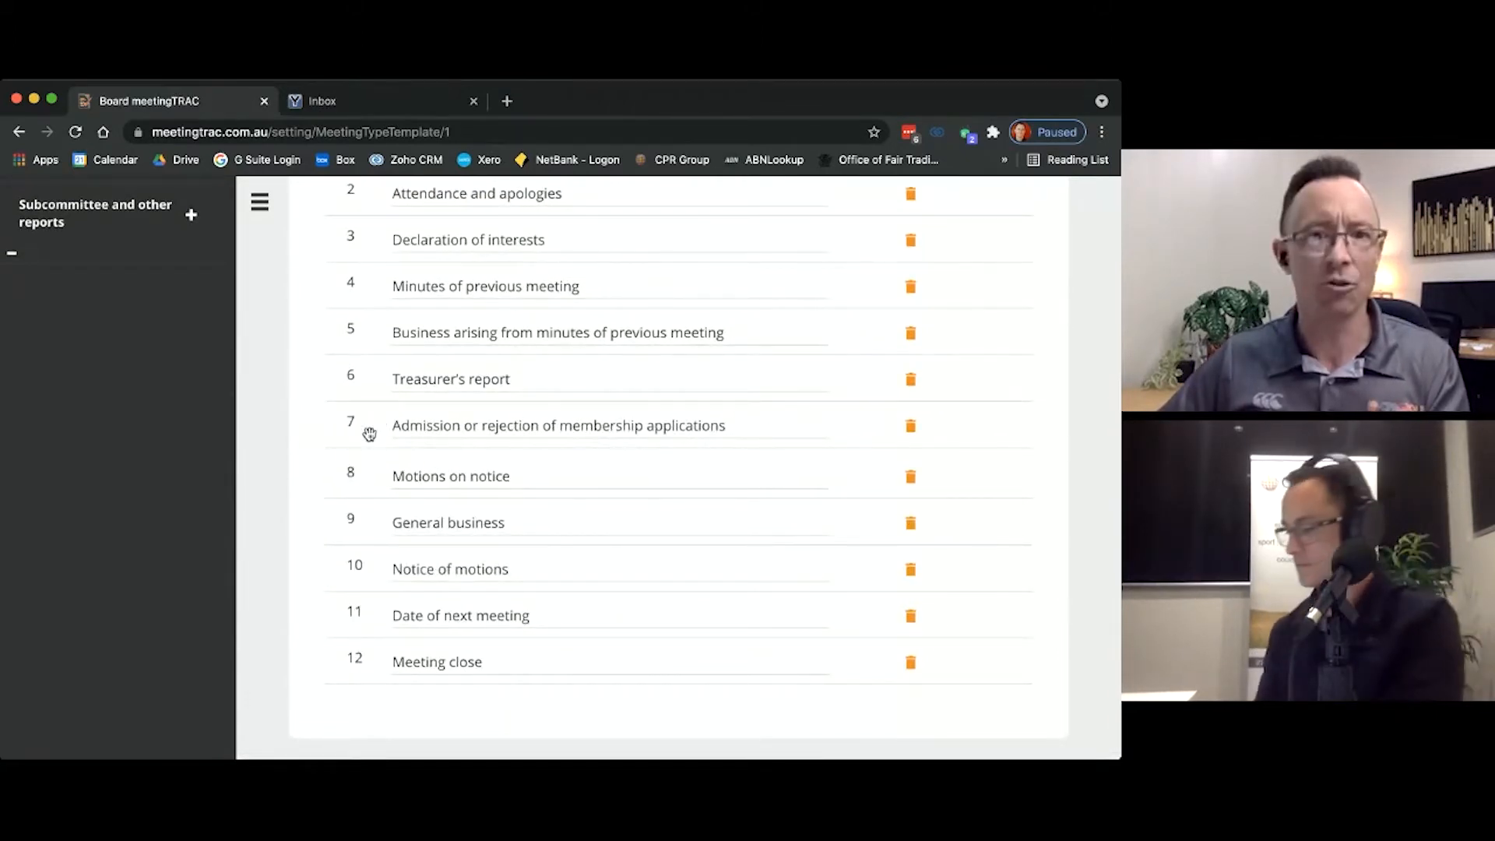
scroll(747, 574, "up", 5)
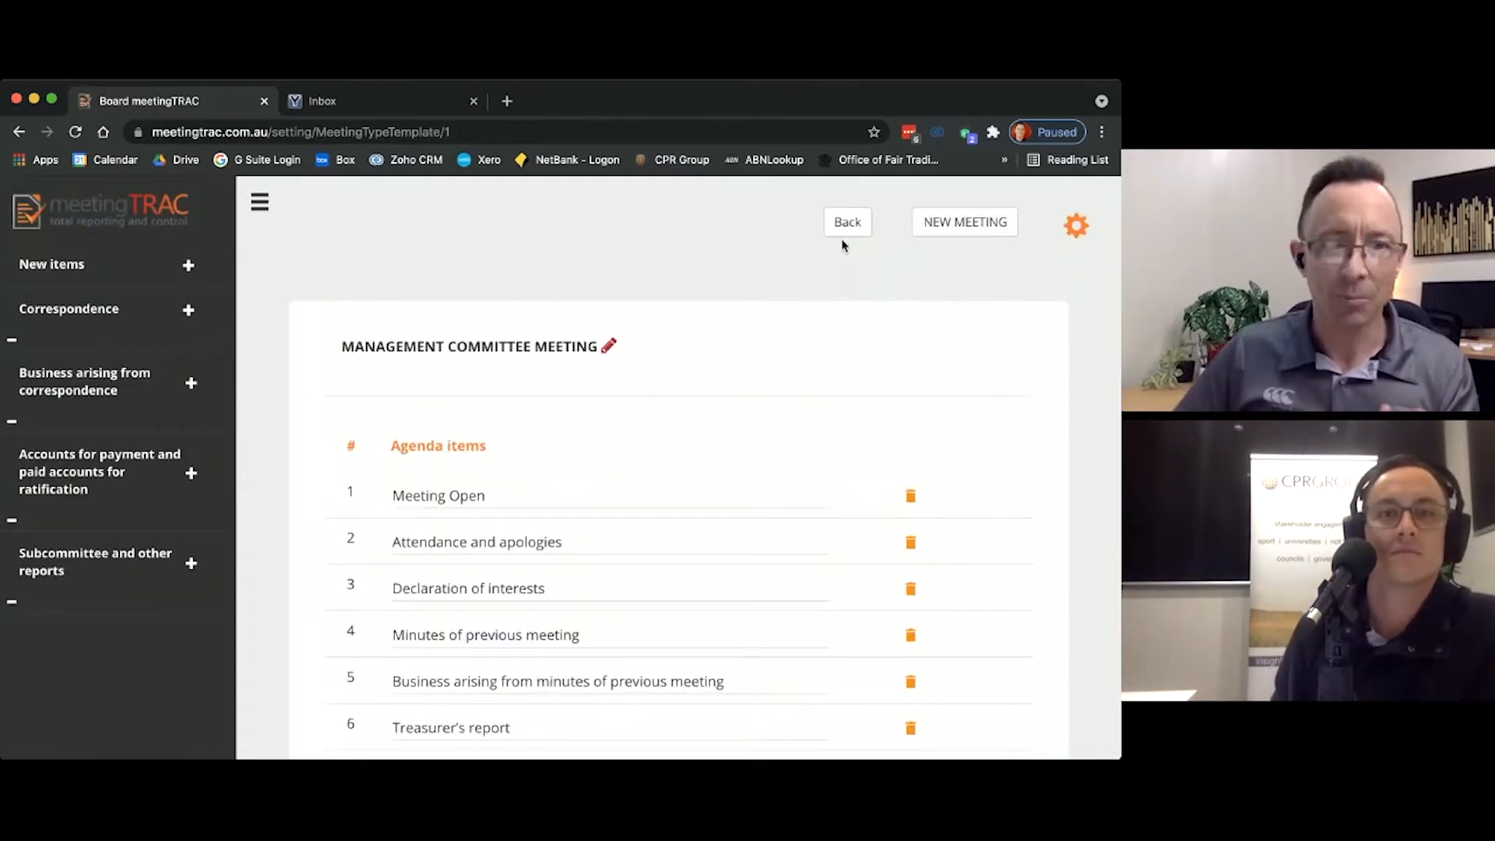
Step: Rename the Management Committee Meeting template to "Board Meeting"
scroll(748, 421, "down", 2)
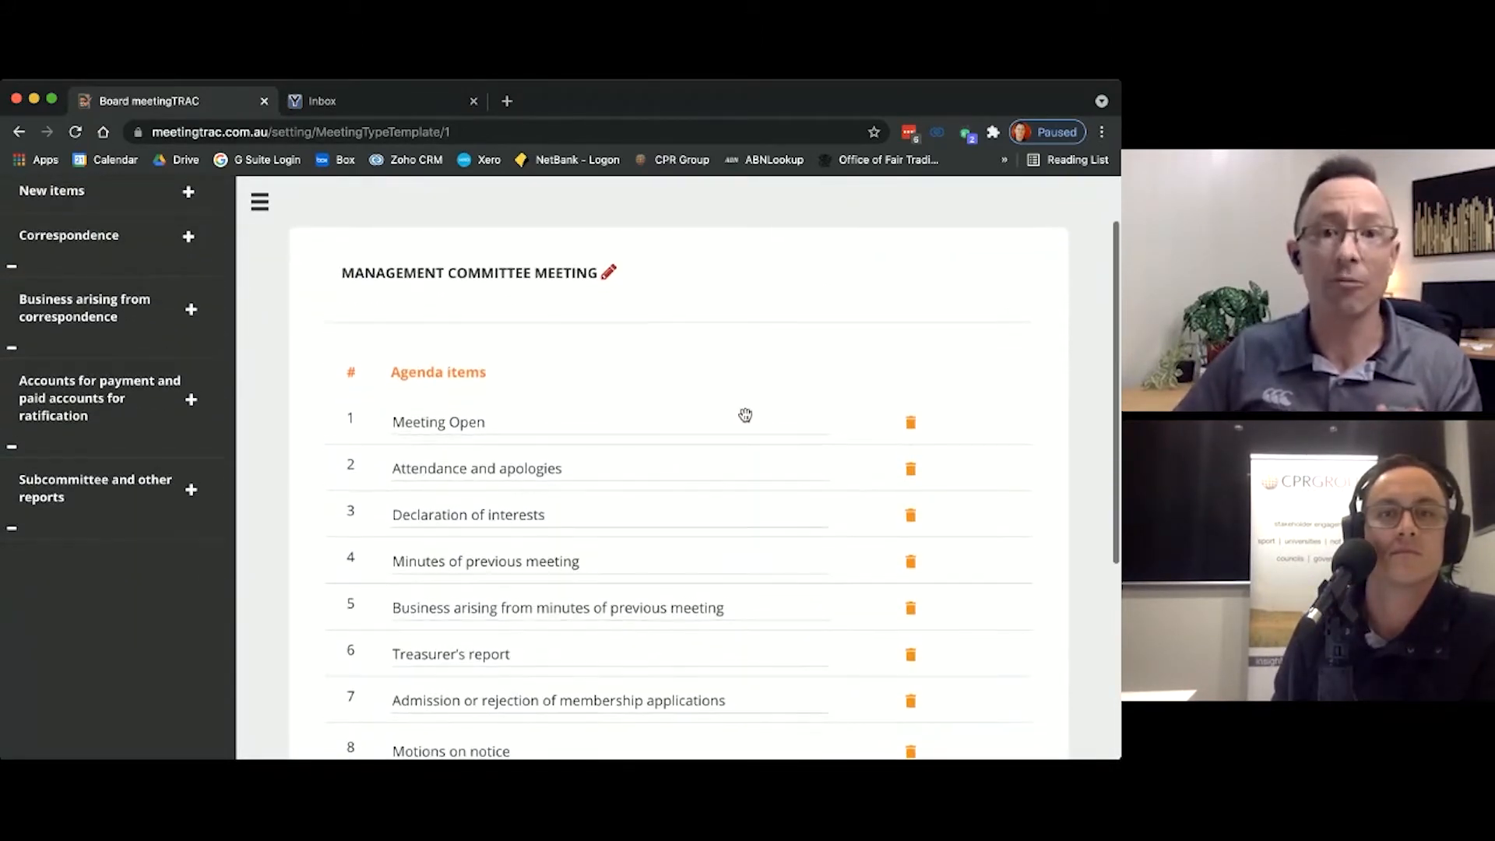
left_click(608, 272)
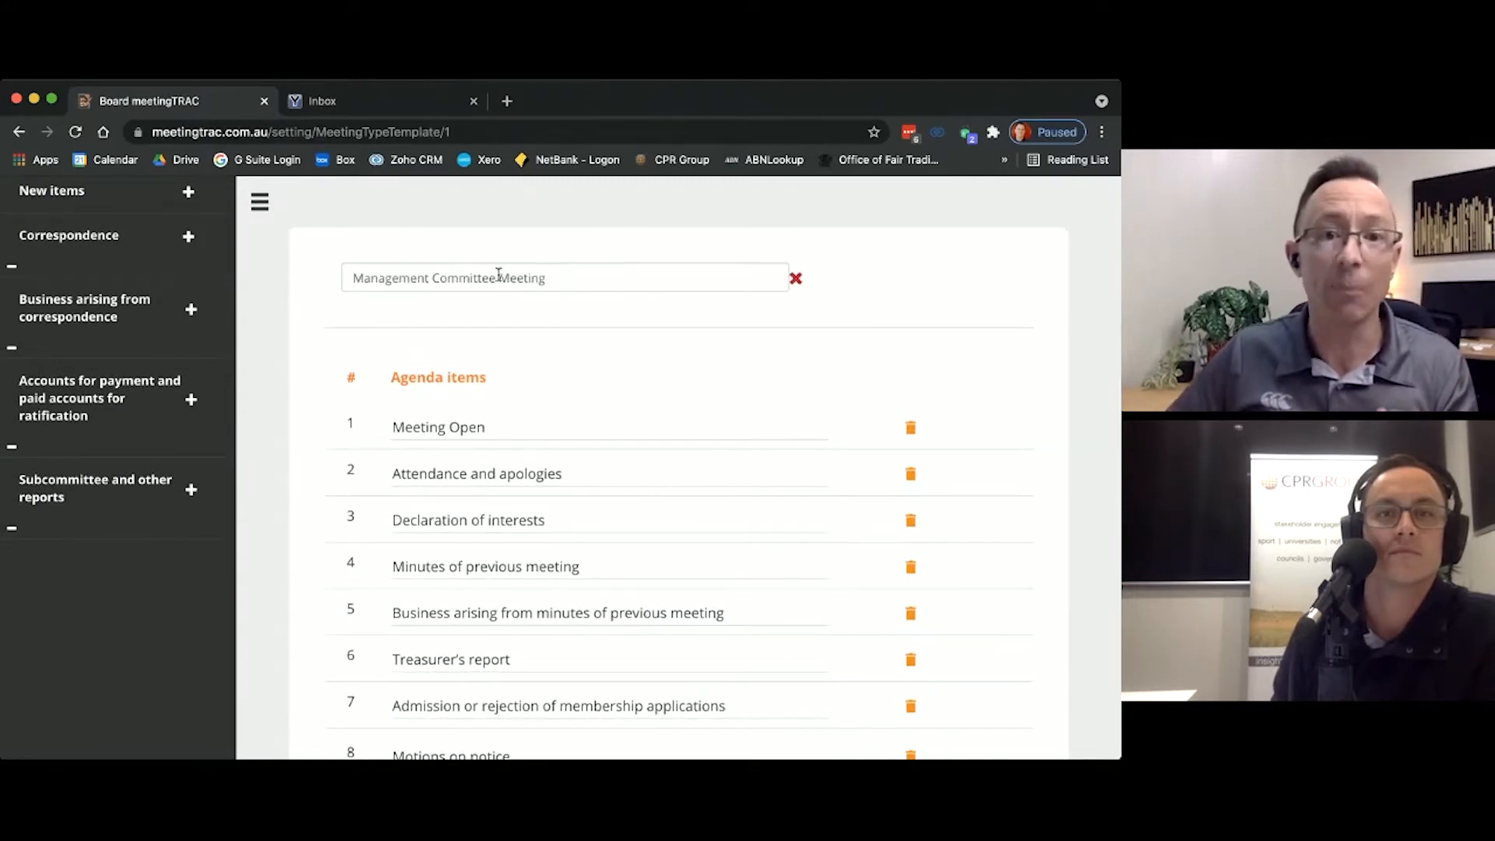
left_click_drag(498, 276, 366, 280)
type("Board")
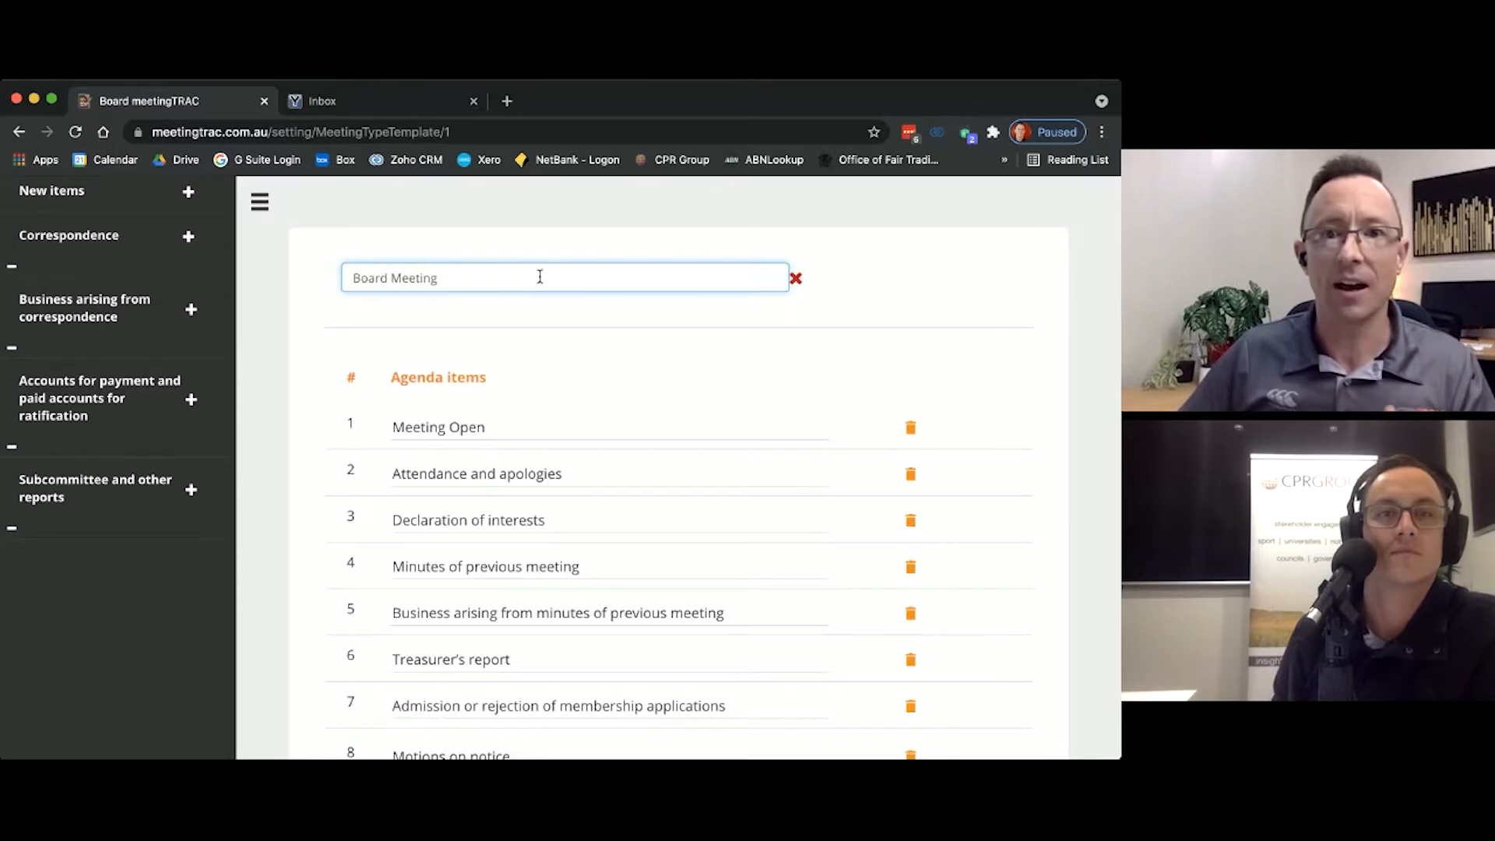
left_click(892, 315)
scroll(889, 311, "down", 3)
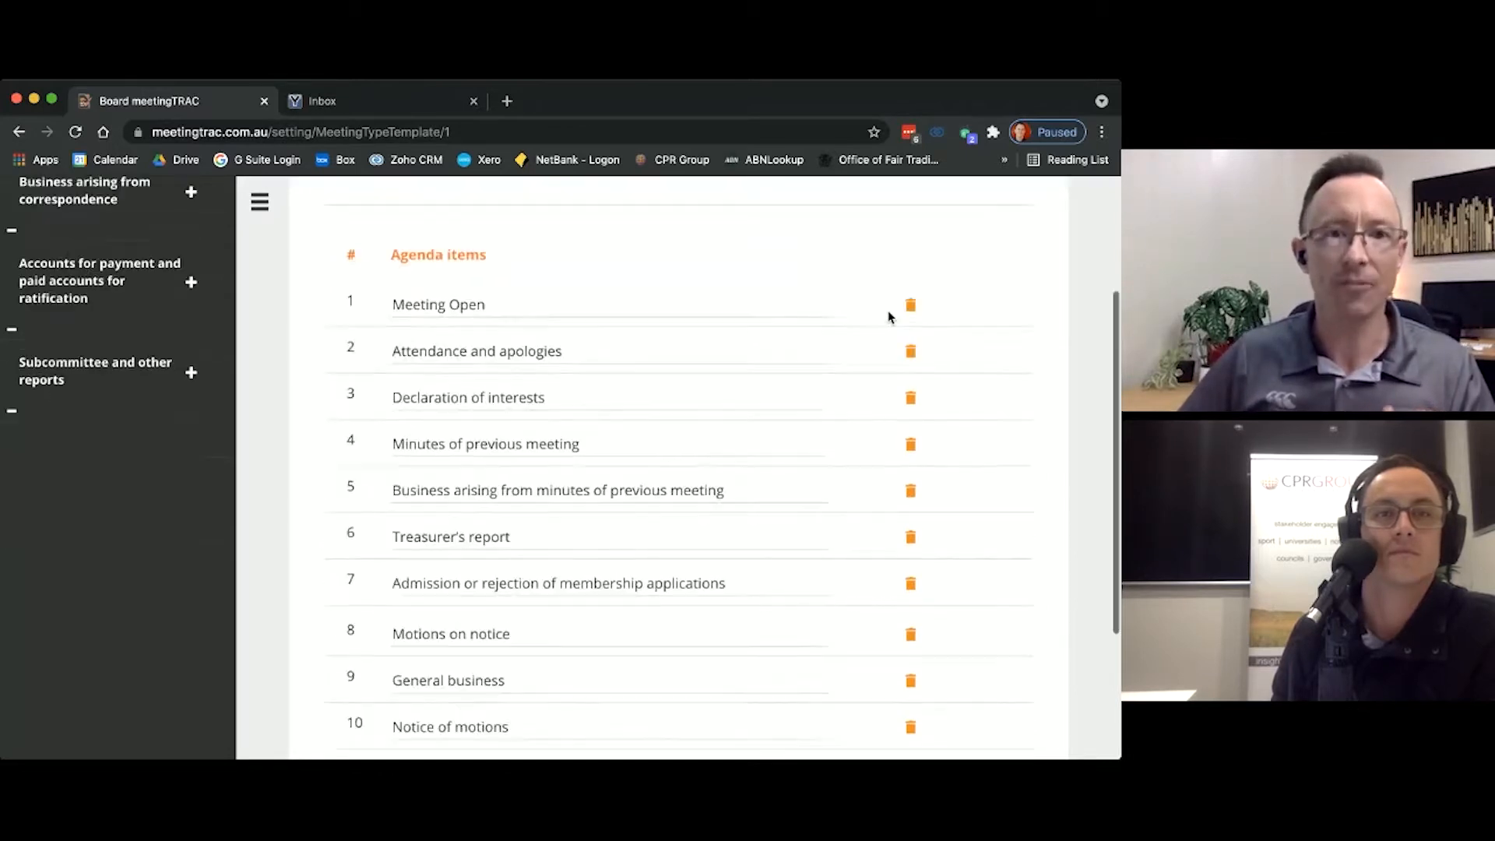
Step: Add a new agenda item to the Board Meeting template and name it "Gaming reporting"
scroll(621, 515, "up", 4)
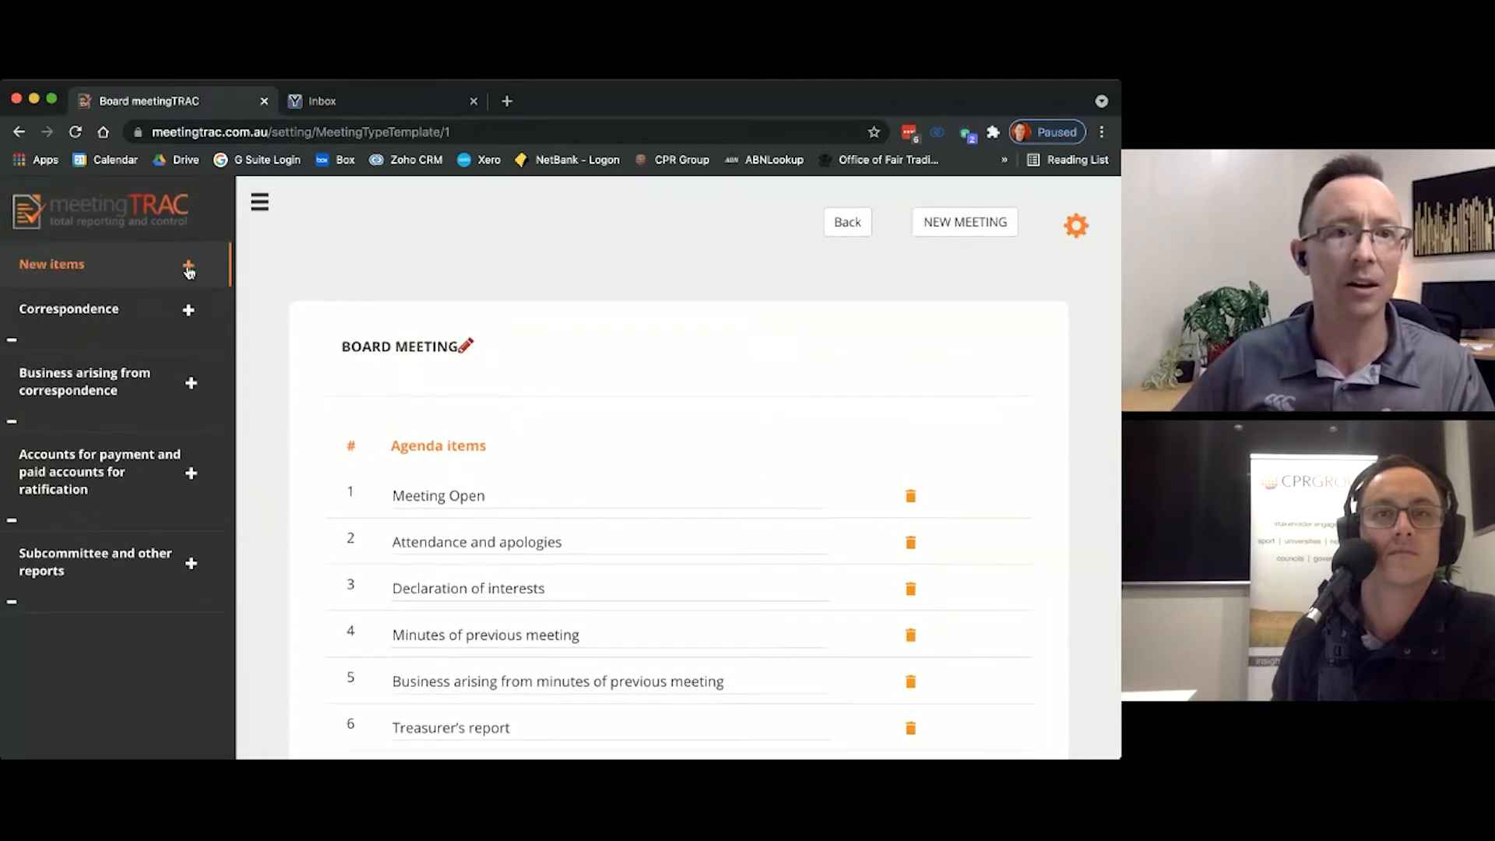
left_click(189, 268)
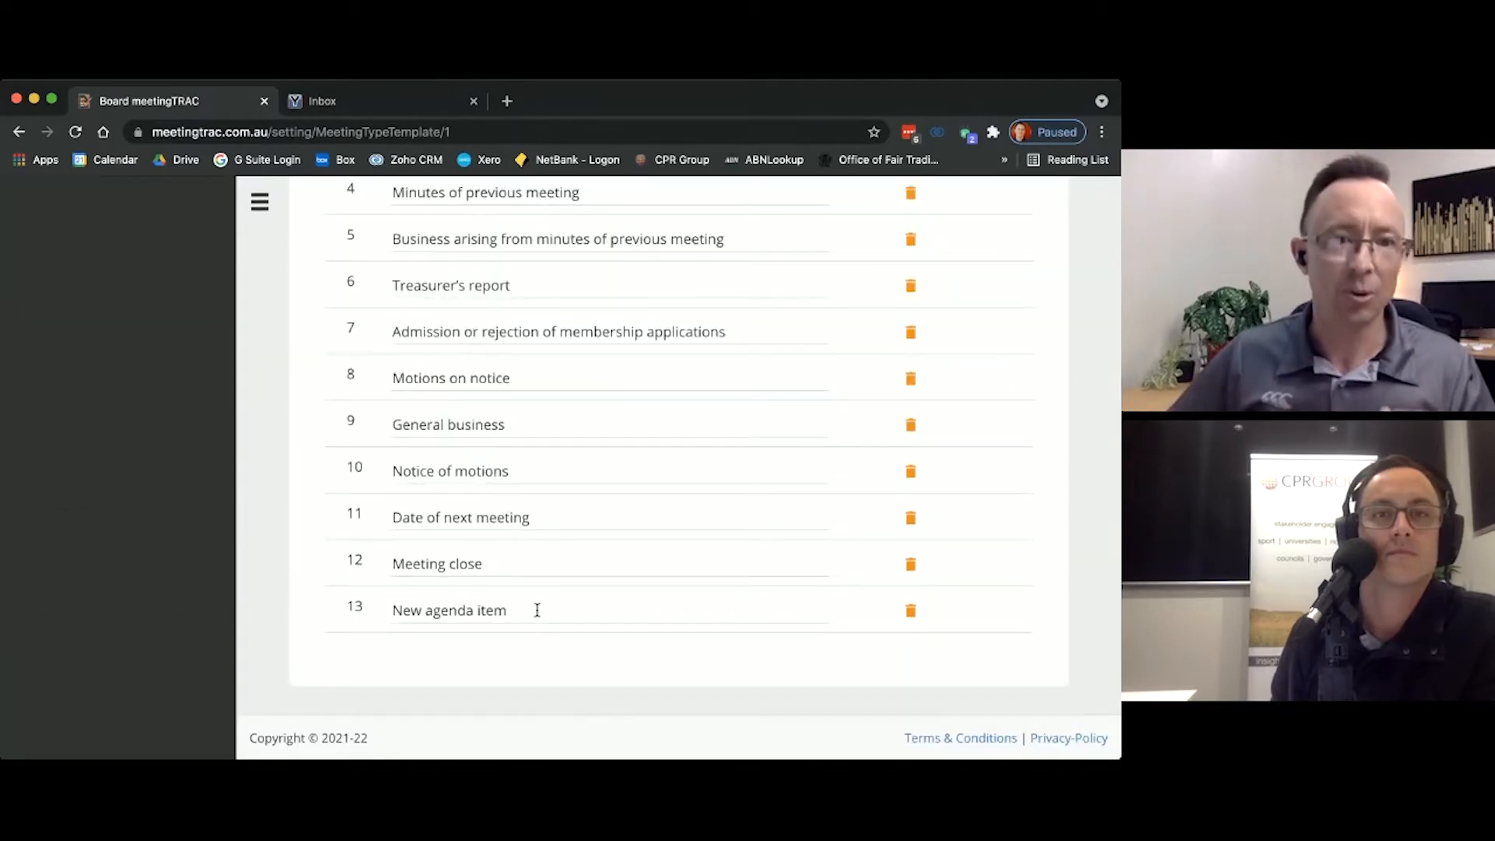
left_click_drag(487, 612, 399, 615)
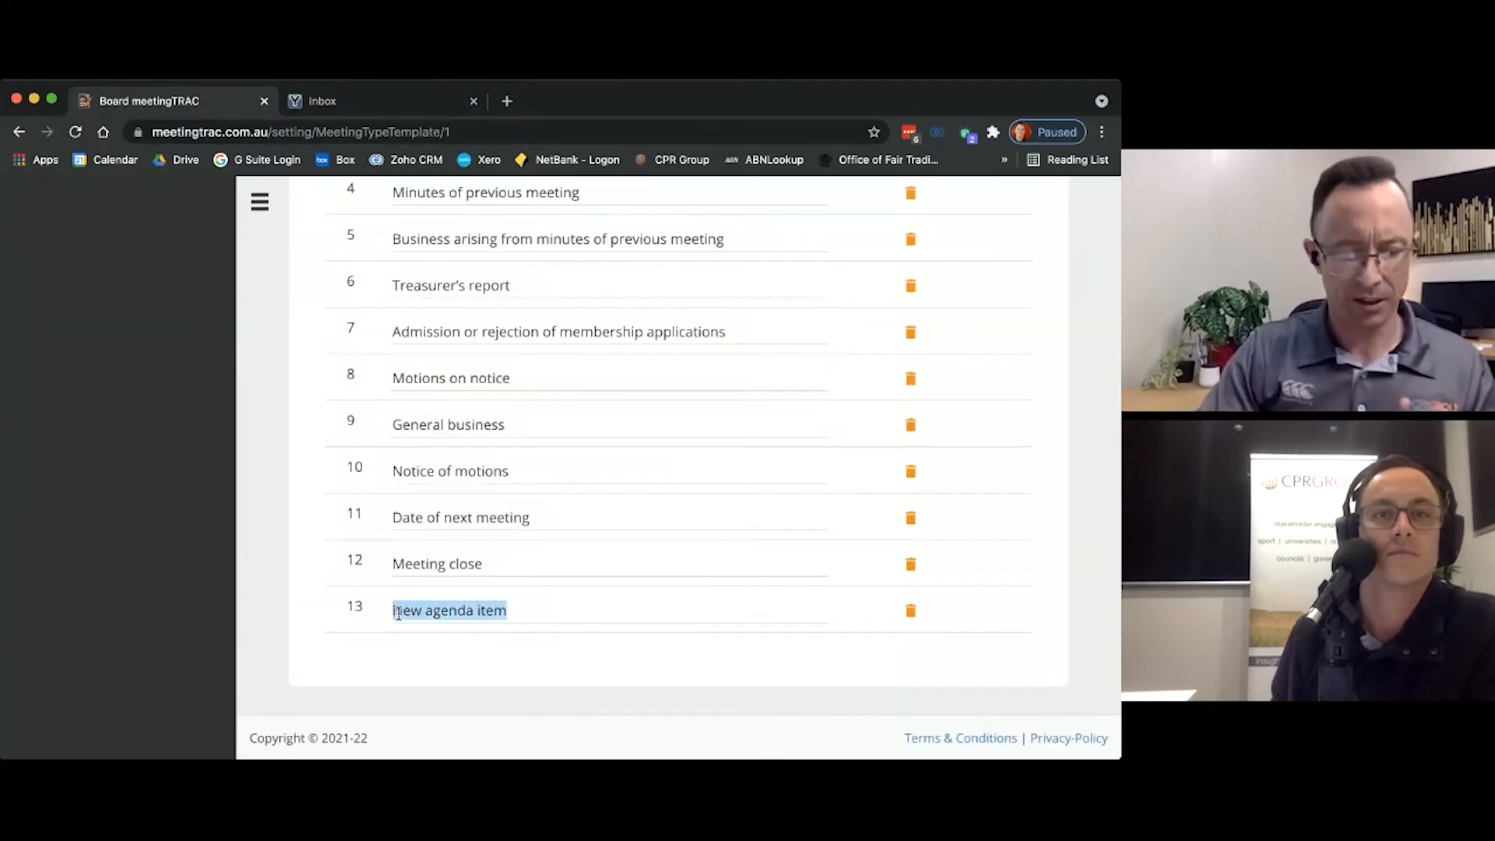
type("Ca")
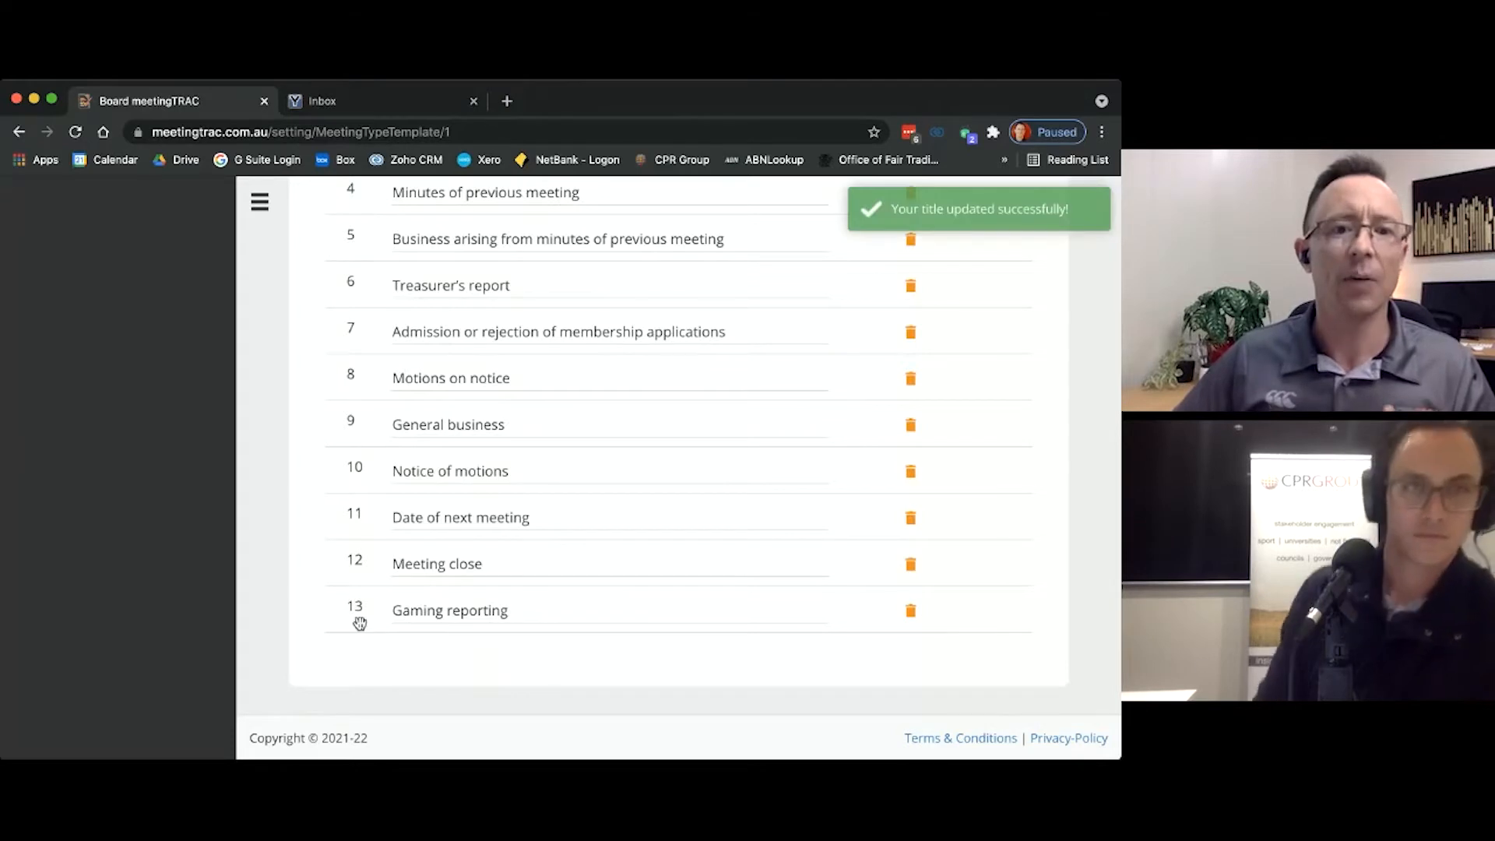
Step: Move the "Gaming reporting" item to directly after Treasurer's report in the Board Meeting template
left_click_drag(357, 604, 357, 376)
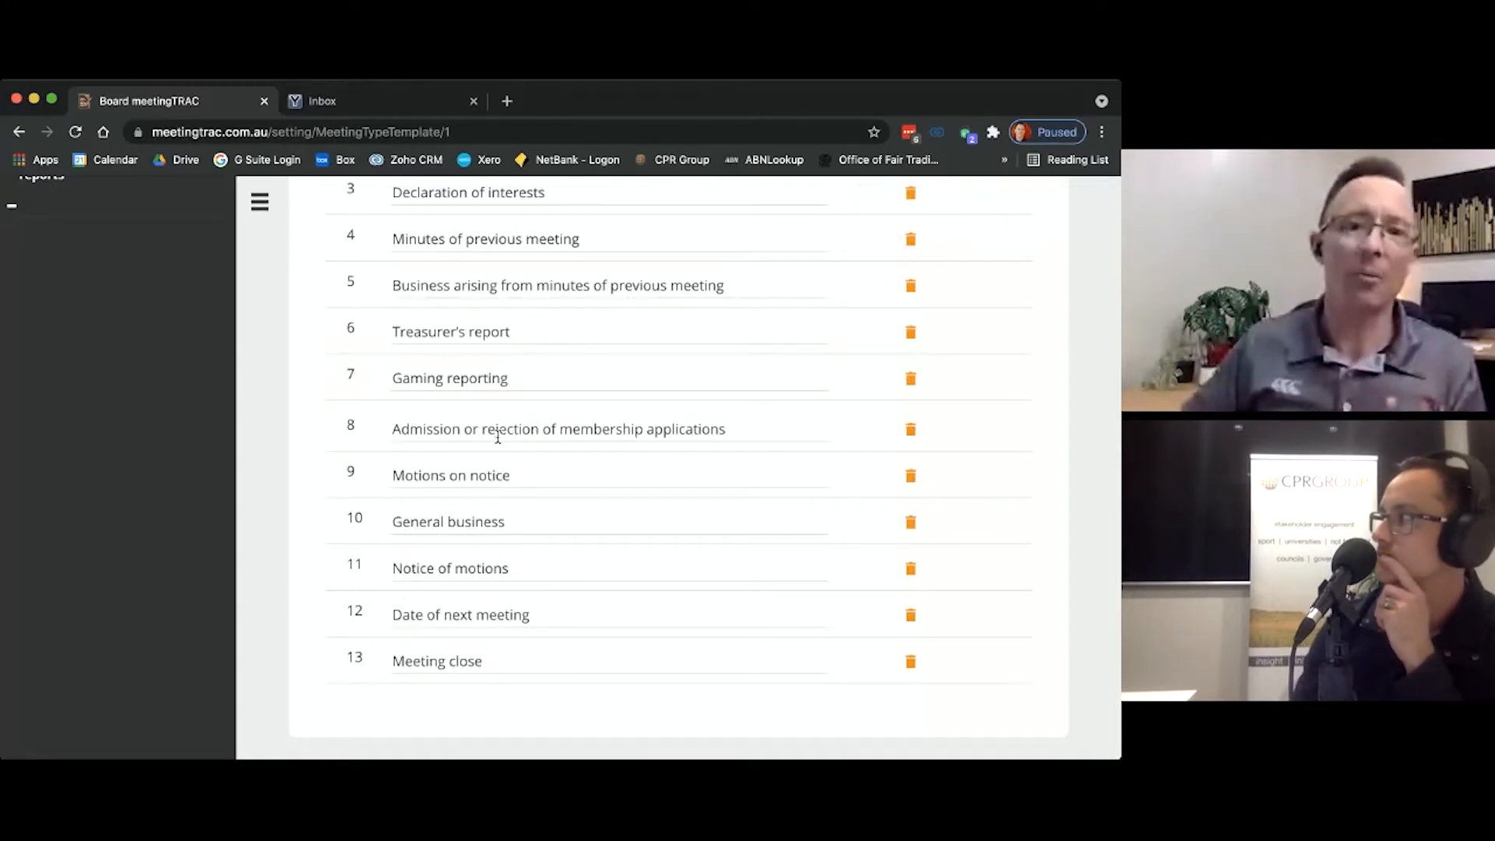
scroll(497, 437, "up", 5)
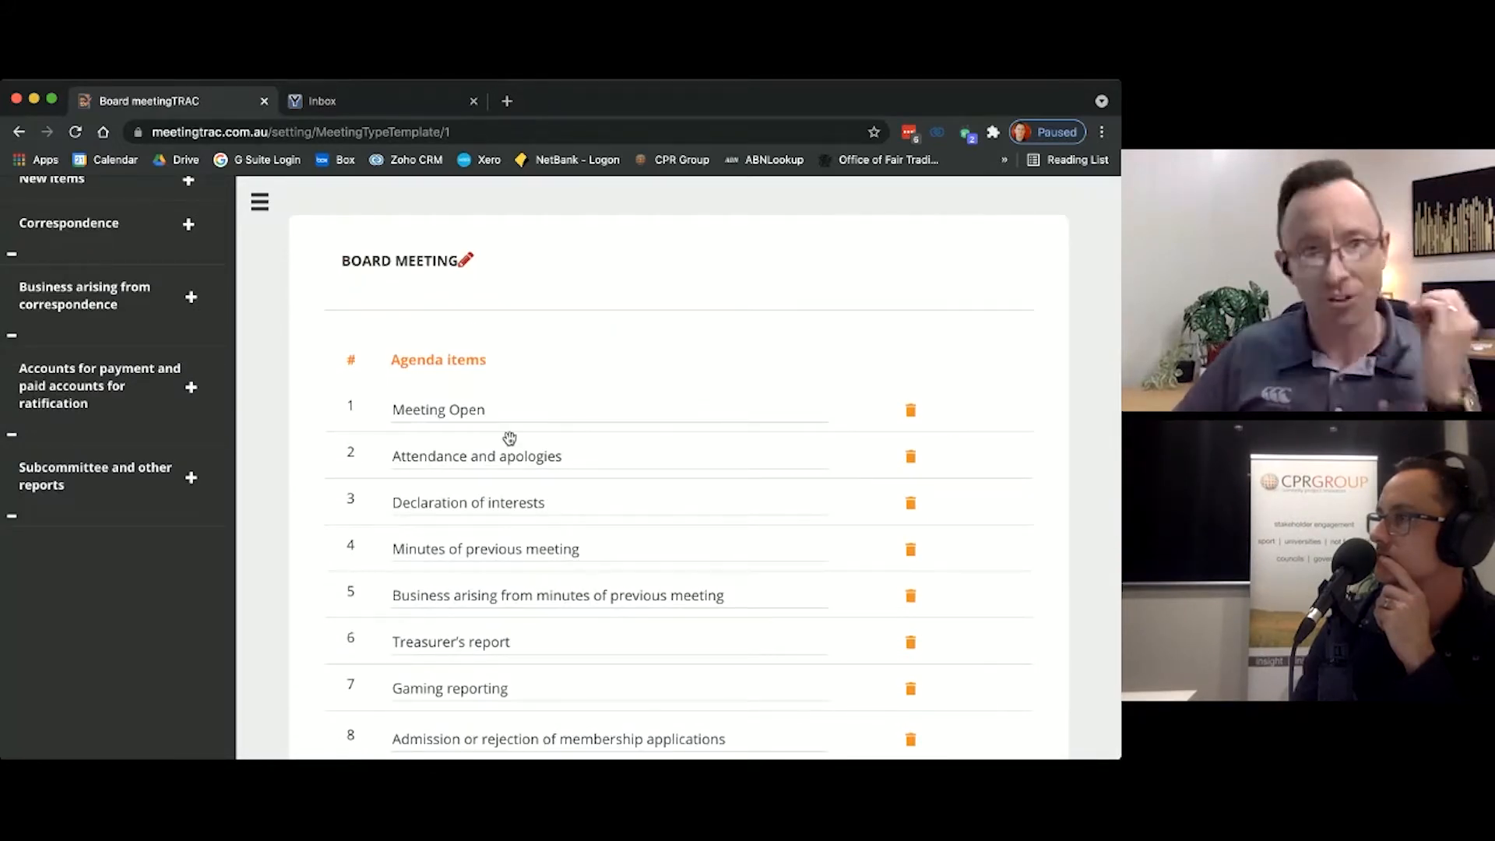
scroll(504, 437, "up", 2)
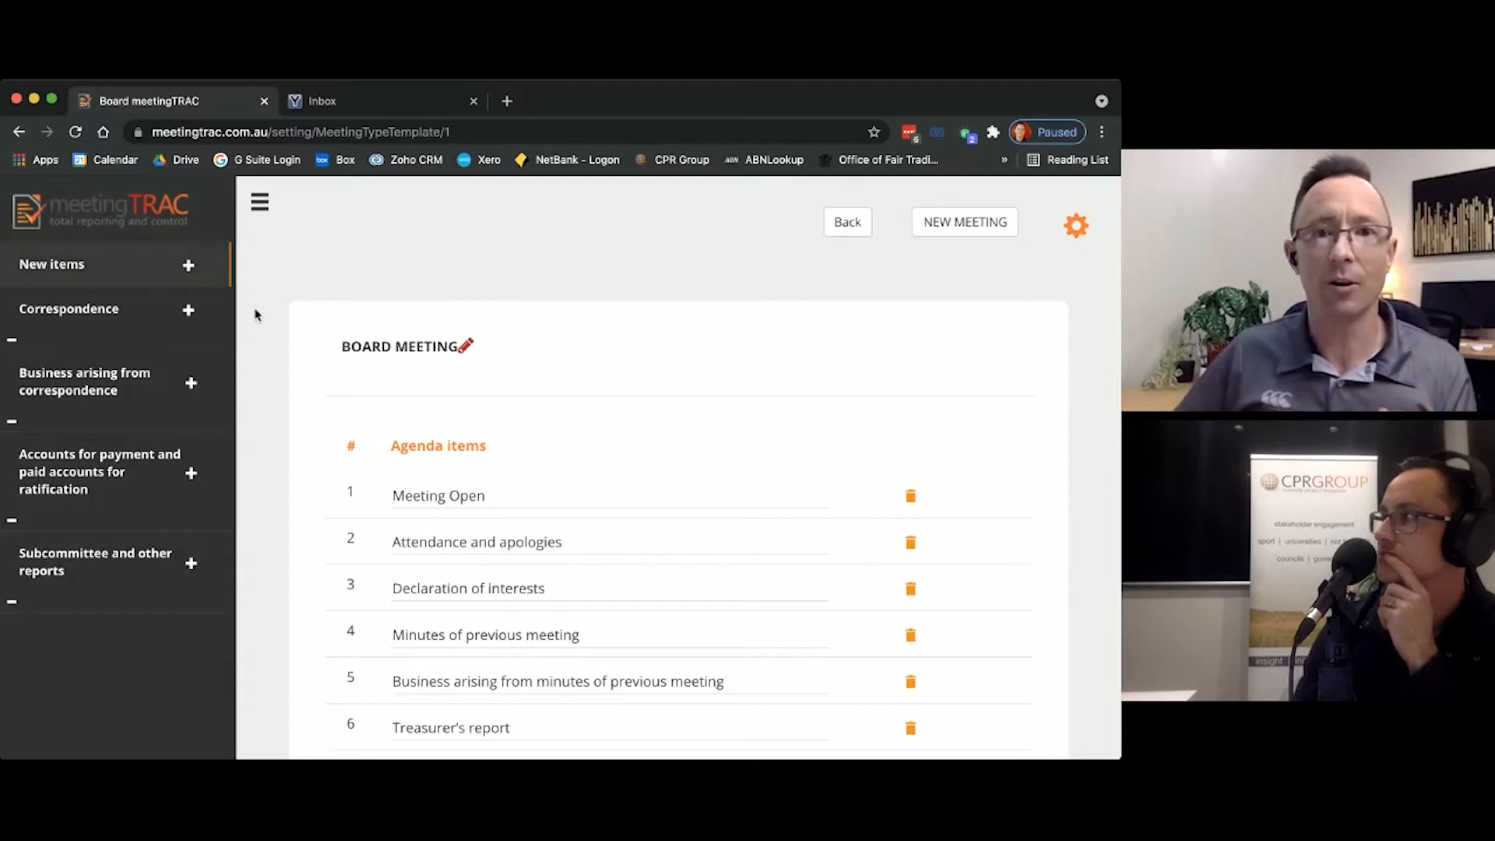
Step: Return to the home page and start a new meeting of type Annual General meeting
left_click(92, 218)
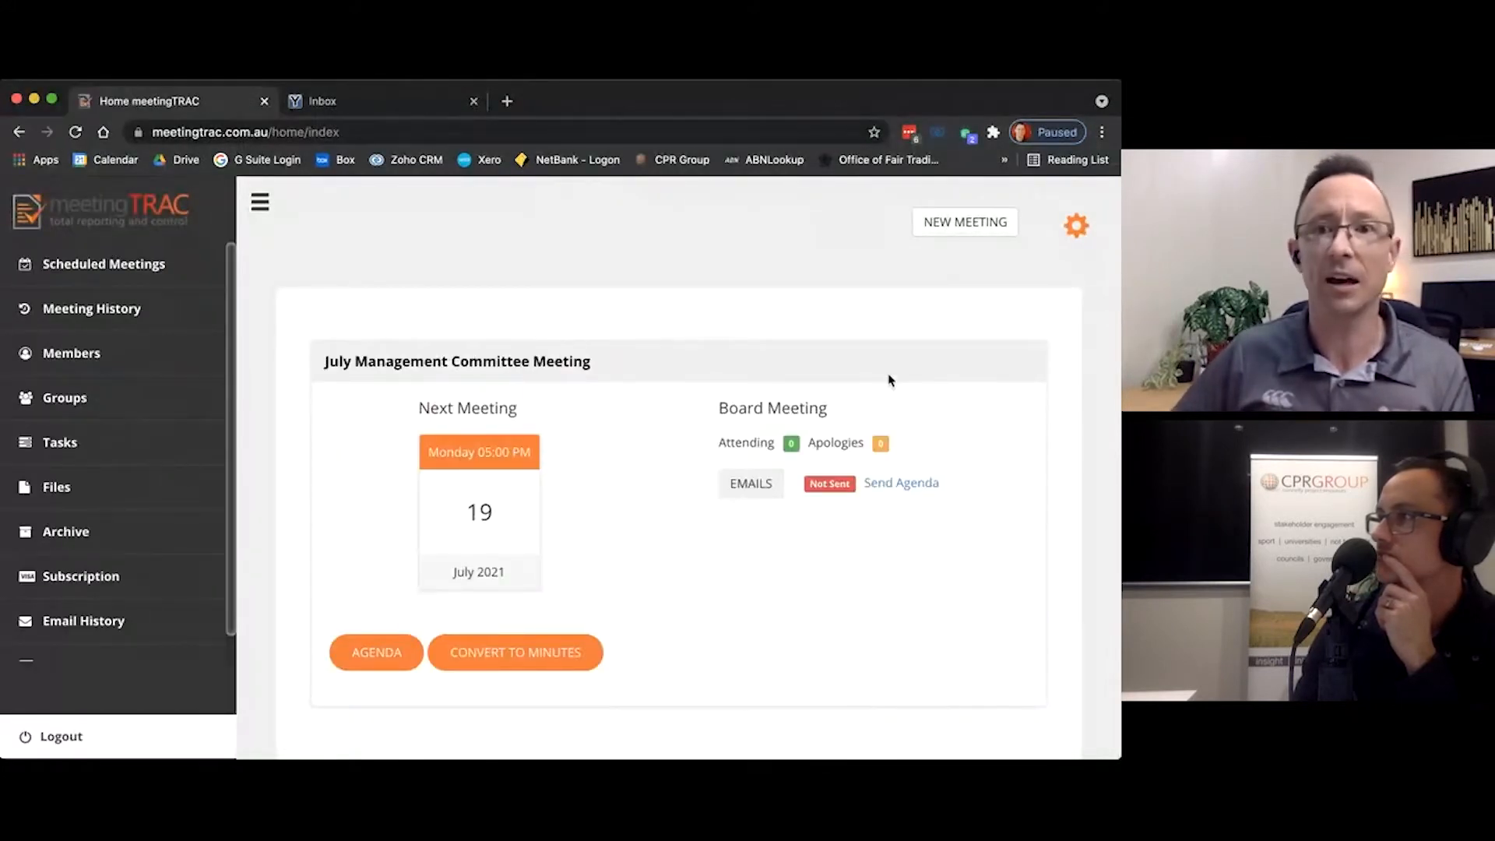
left_click(952, 225)
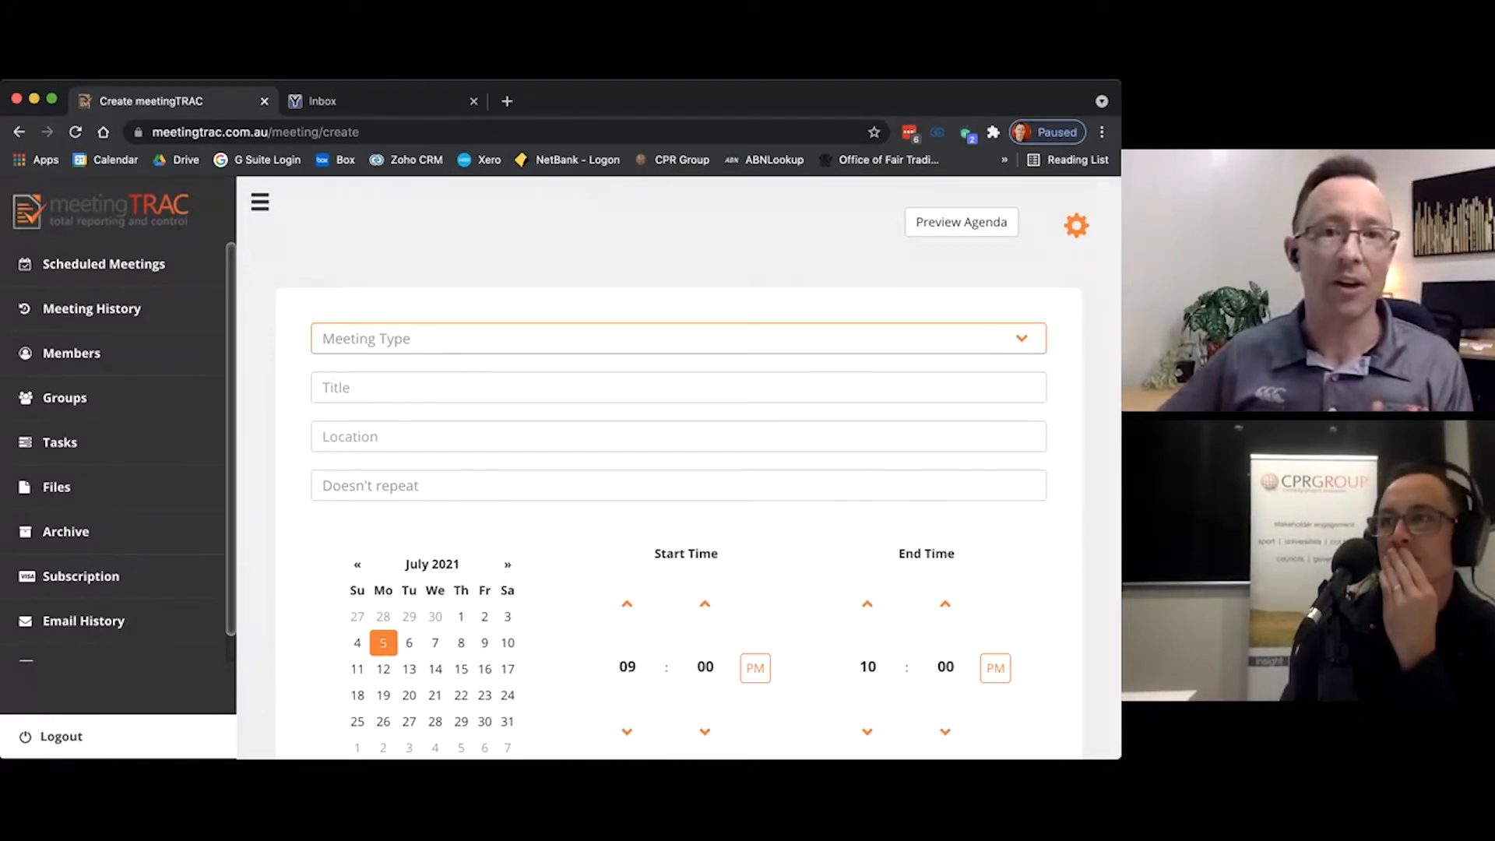
left_click(984, 335)
left_click(677, 387)
Step: Title the new meeting "2021 AGM" and set its location to "Clubhouse"
left_click(676, 387)
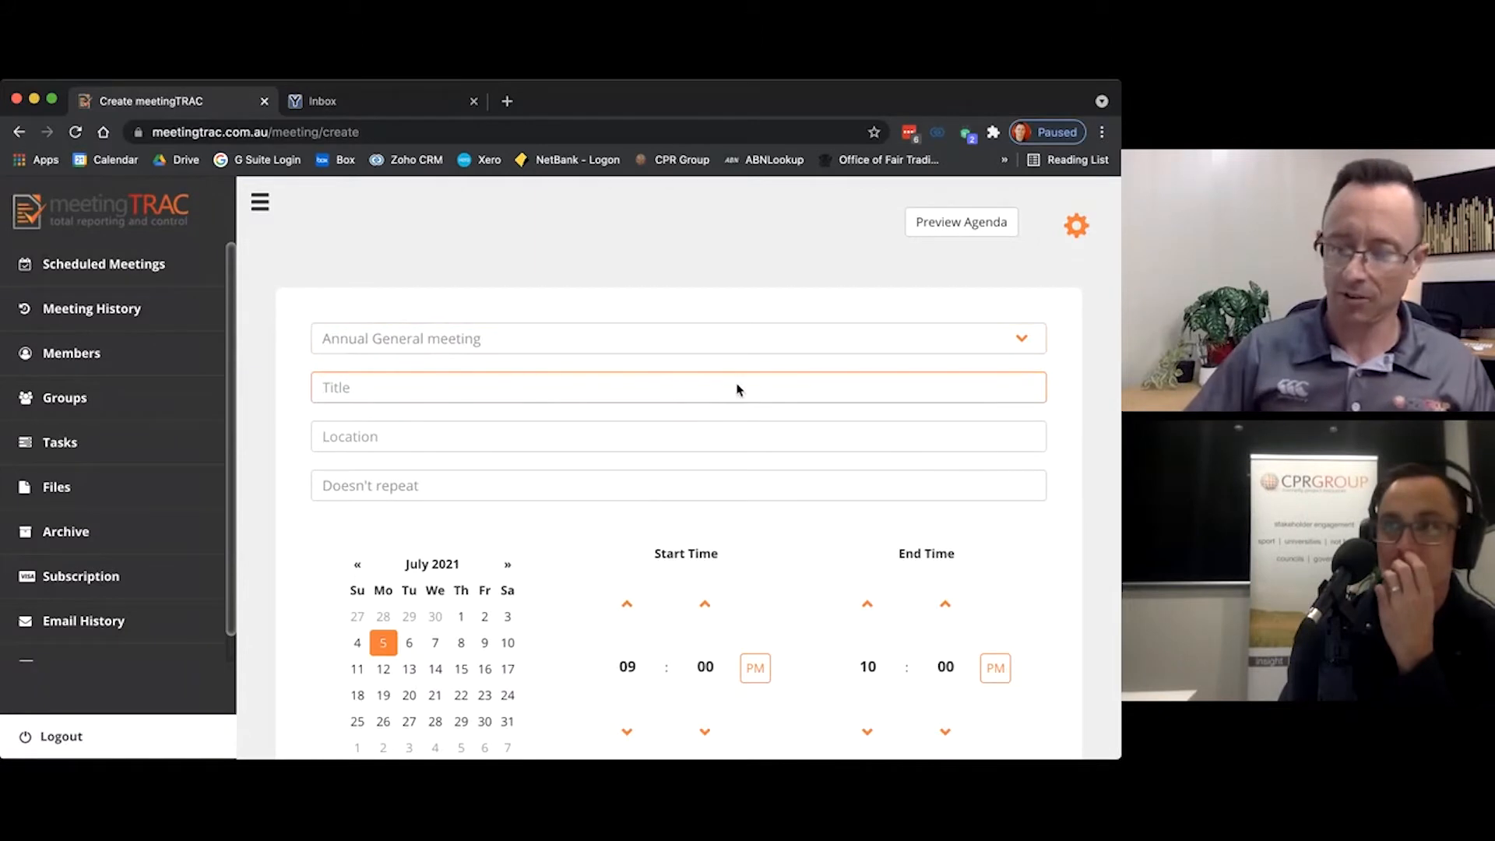
type("2021 AG")
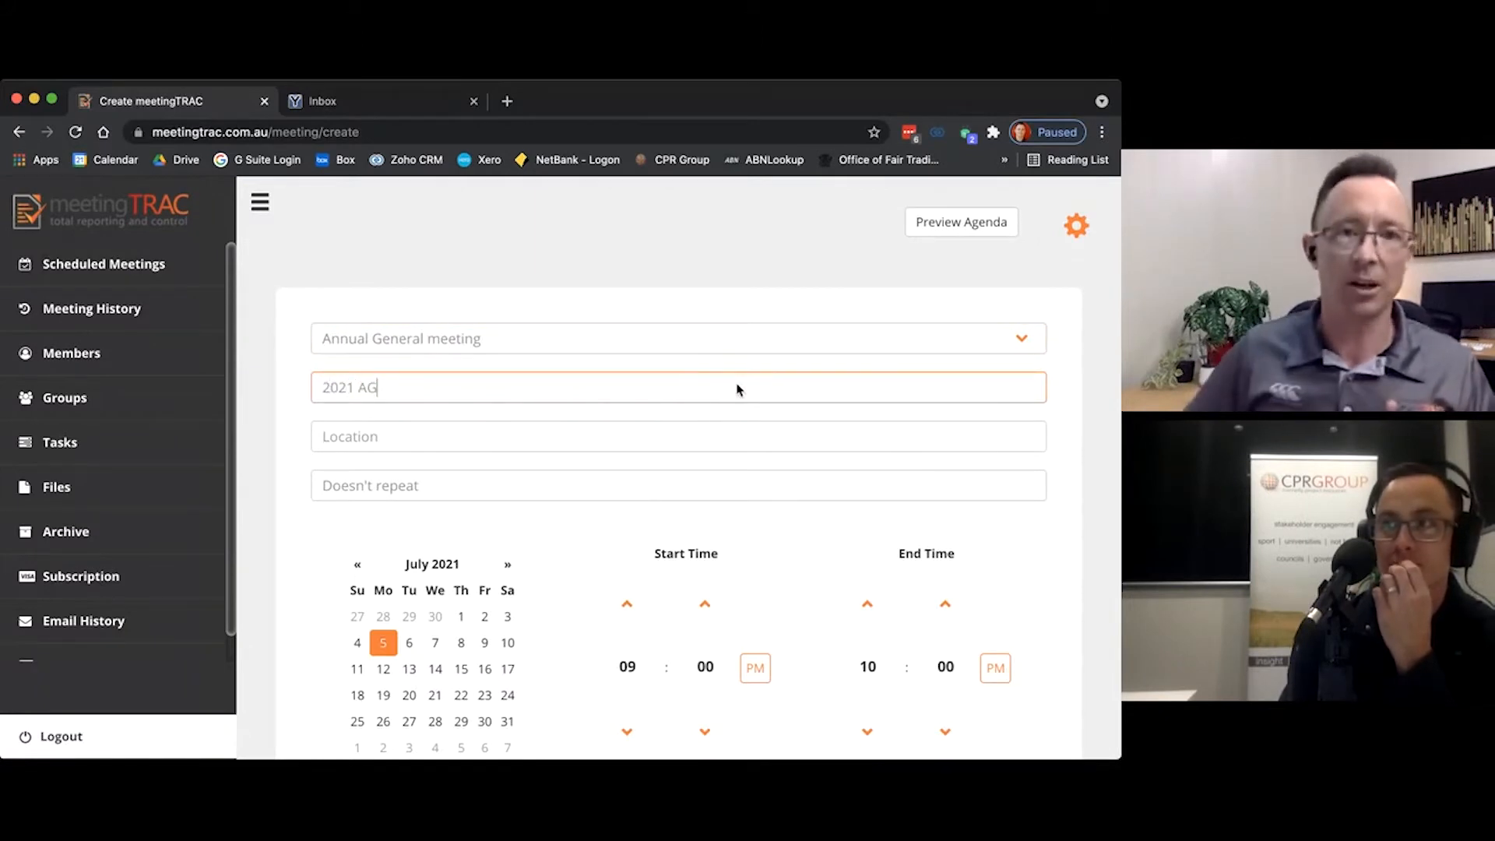
type("M")
left_click(719, 439)
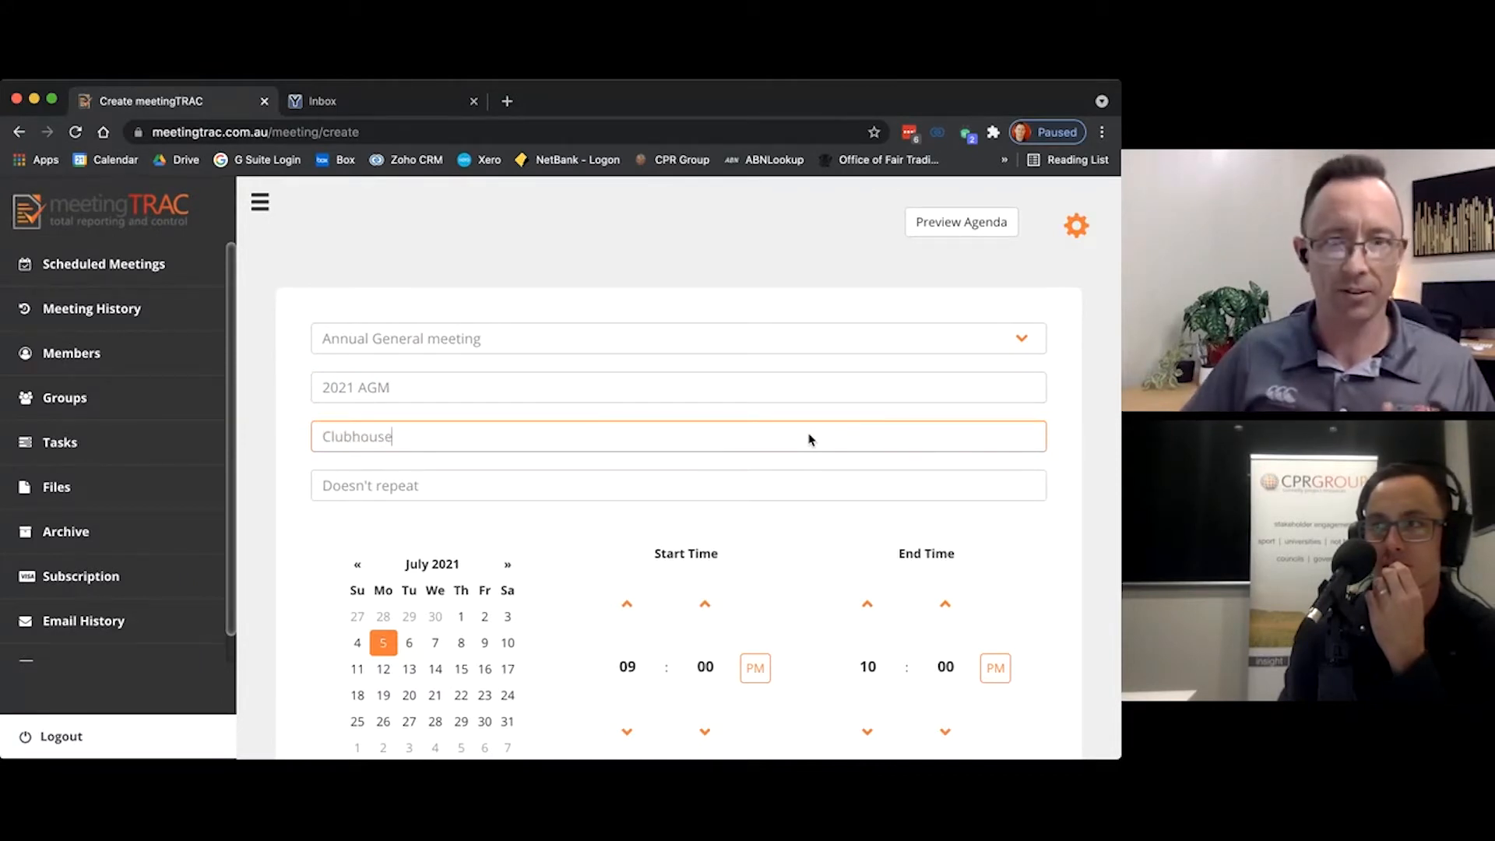
Step: Set the meeting date to 24 July 2021 and the start time to 10:00 AM
scroll(790, 477, "down", 2)
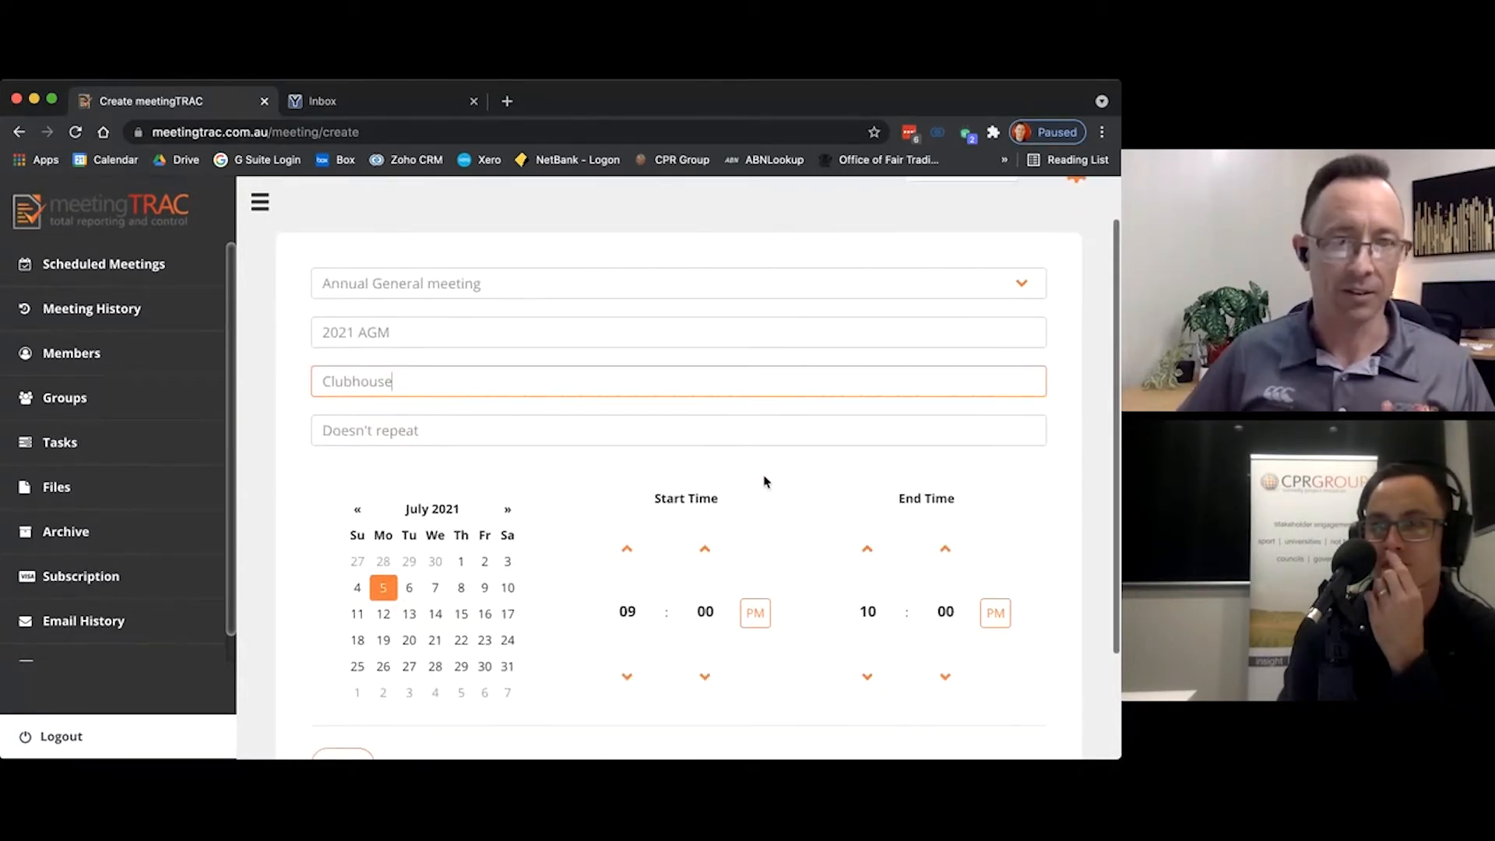
left_click(509, 640)
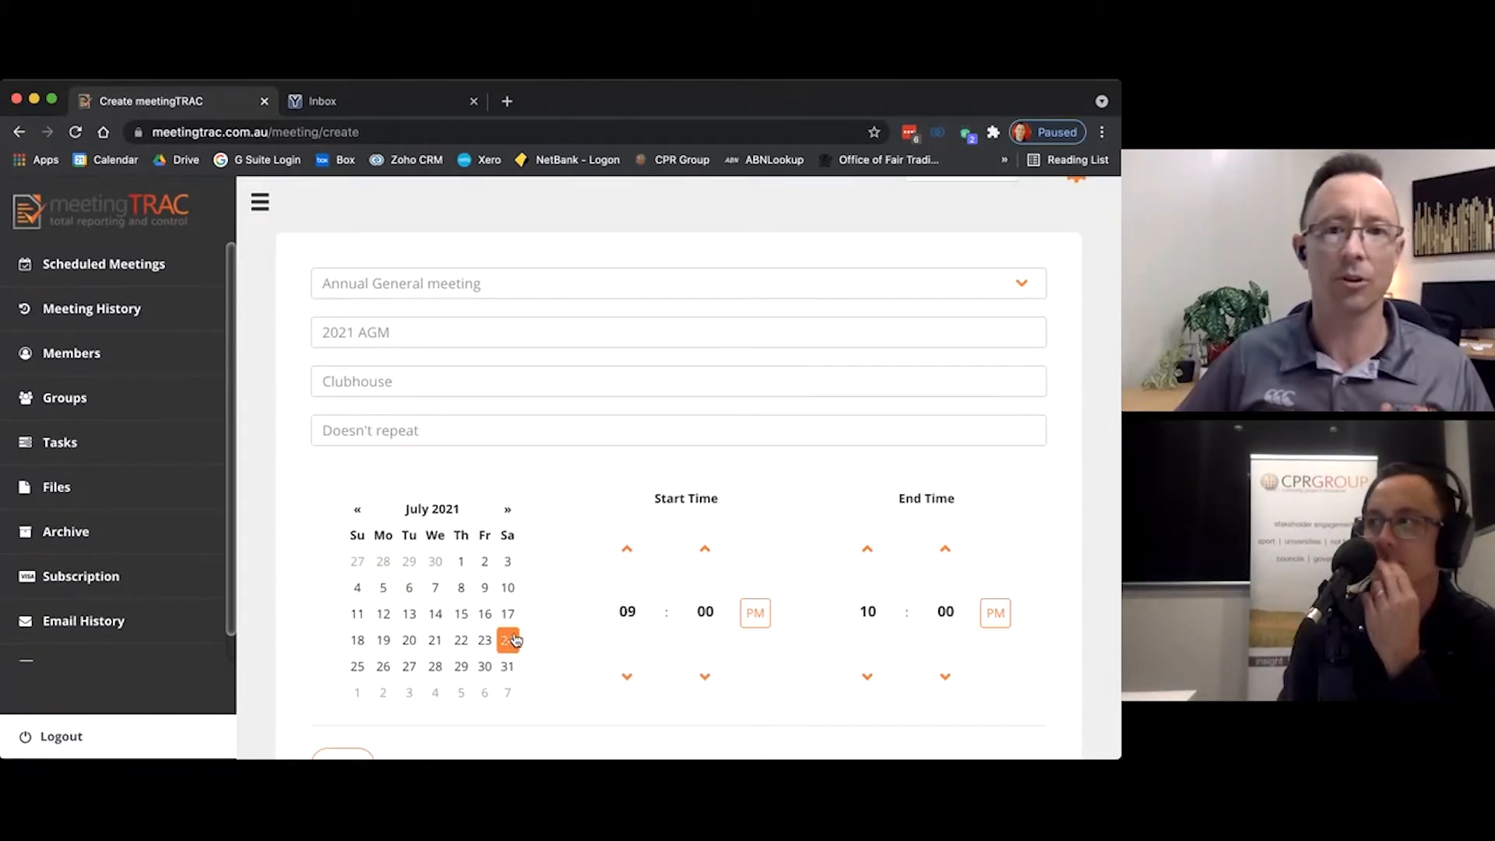
scroll(514, 640, "down", 1)
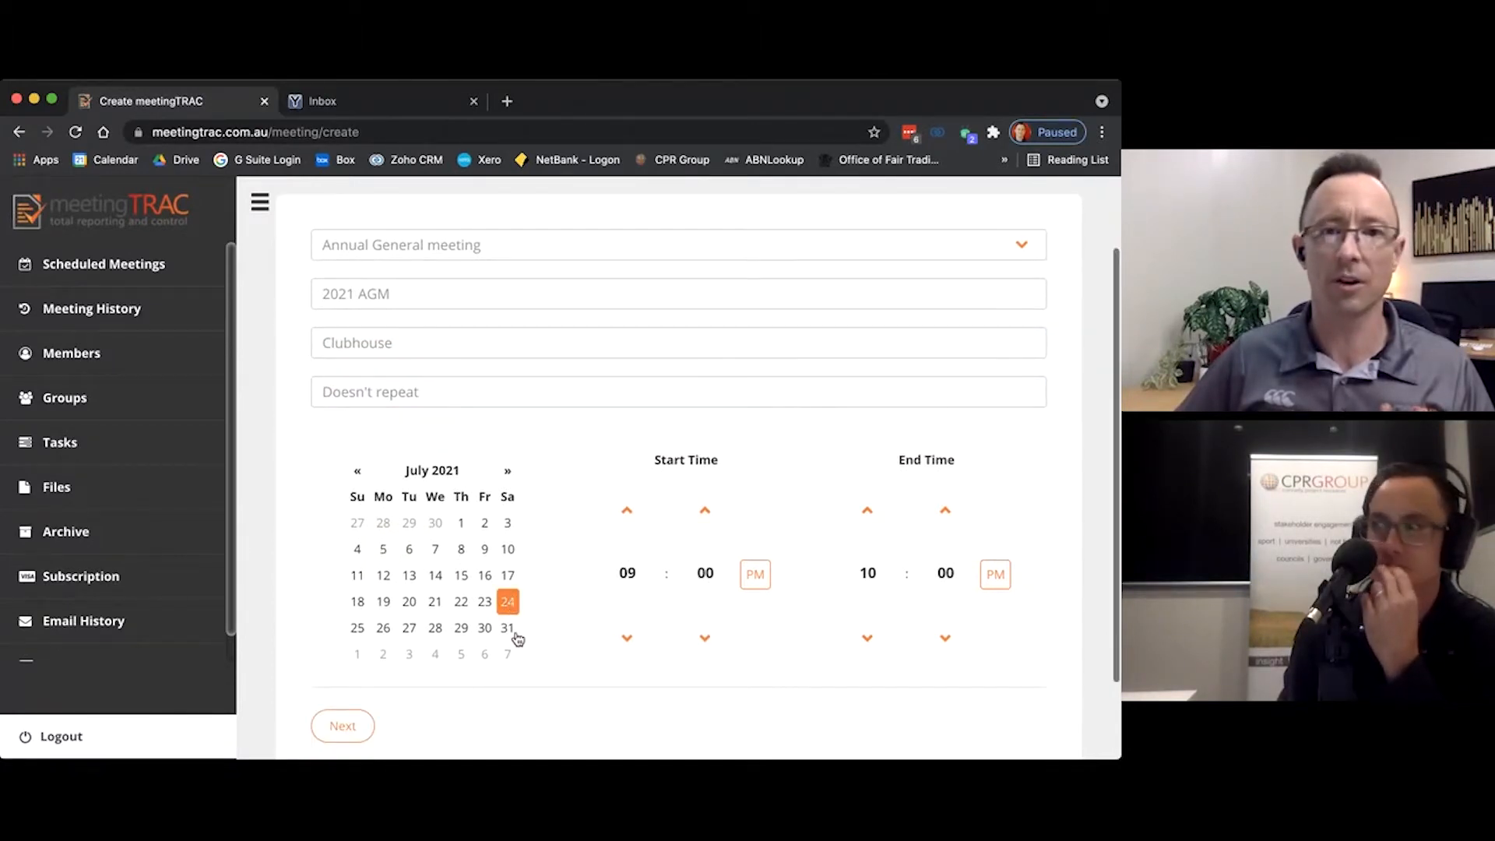
left_click(636, 582)
left_click(698, 630)
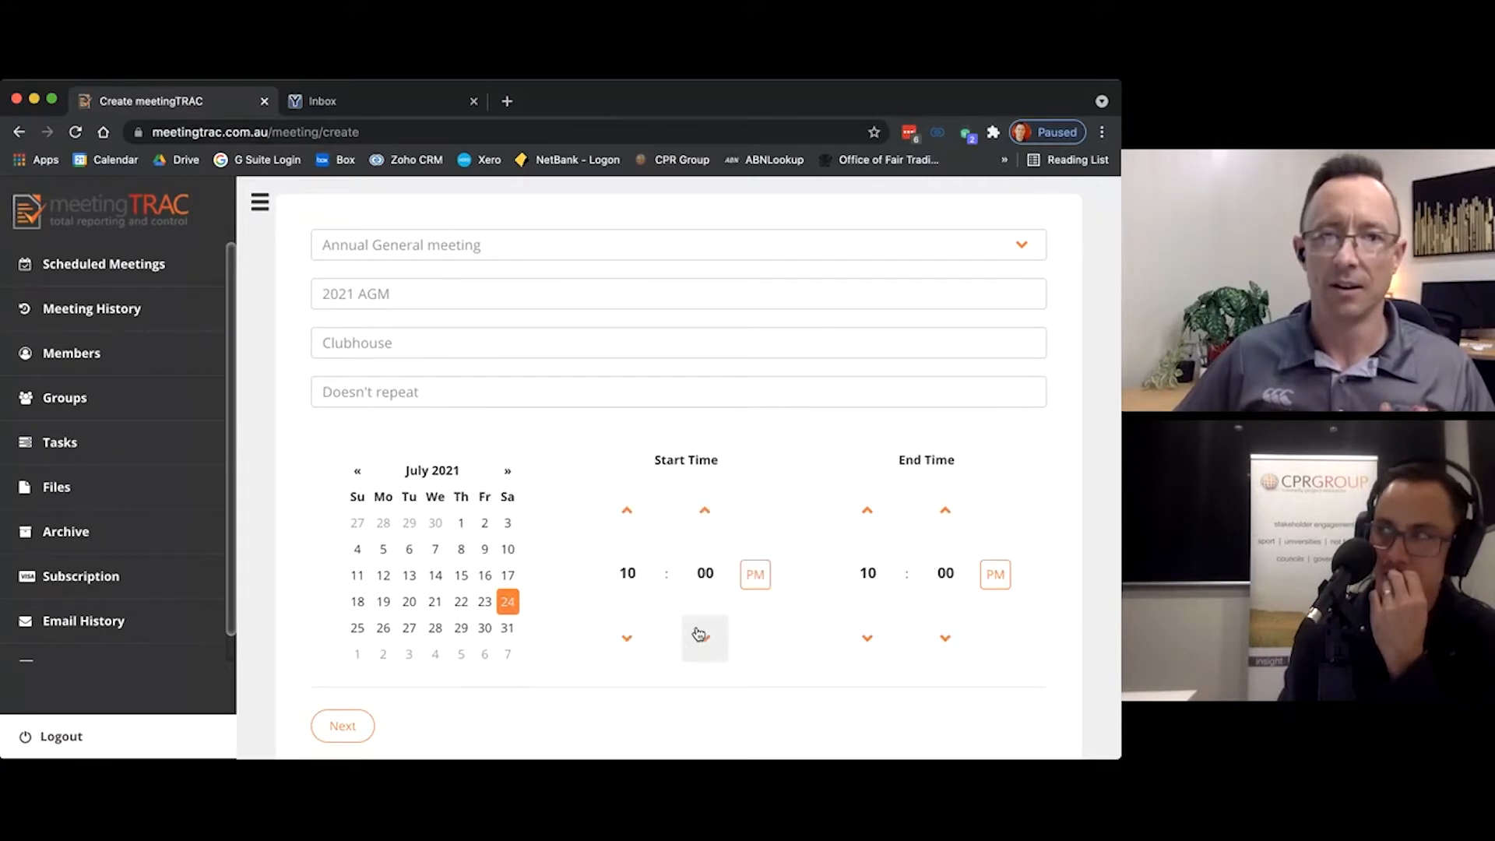
Step: Set the end time to 11:00 AM and continue to the meeting's agenda
left_click(995, 574)
left_click(871, 577)
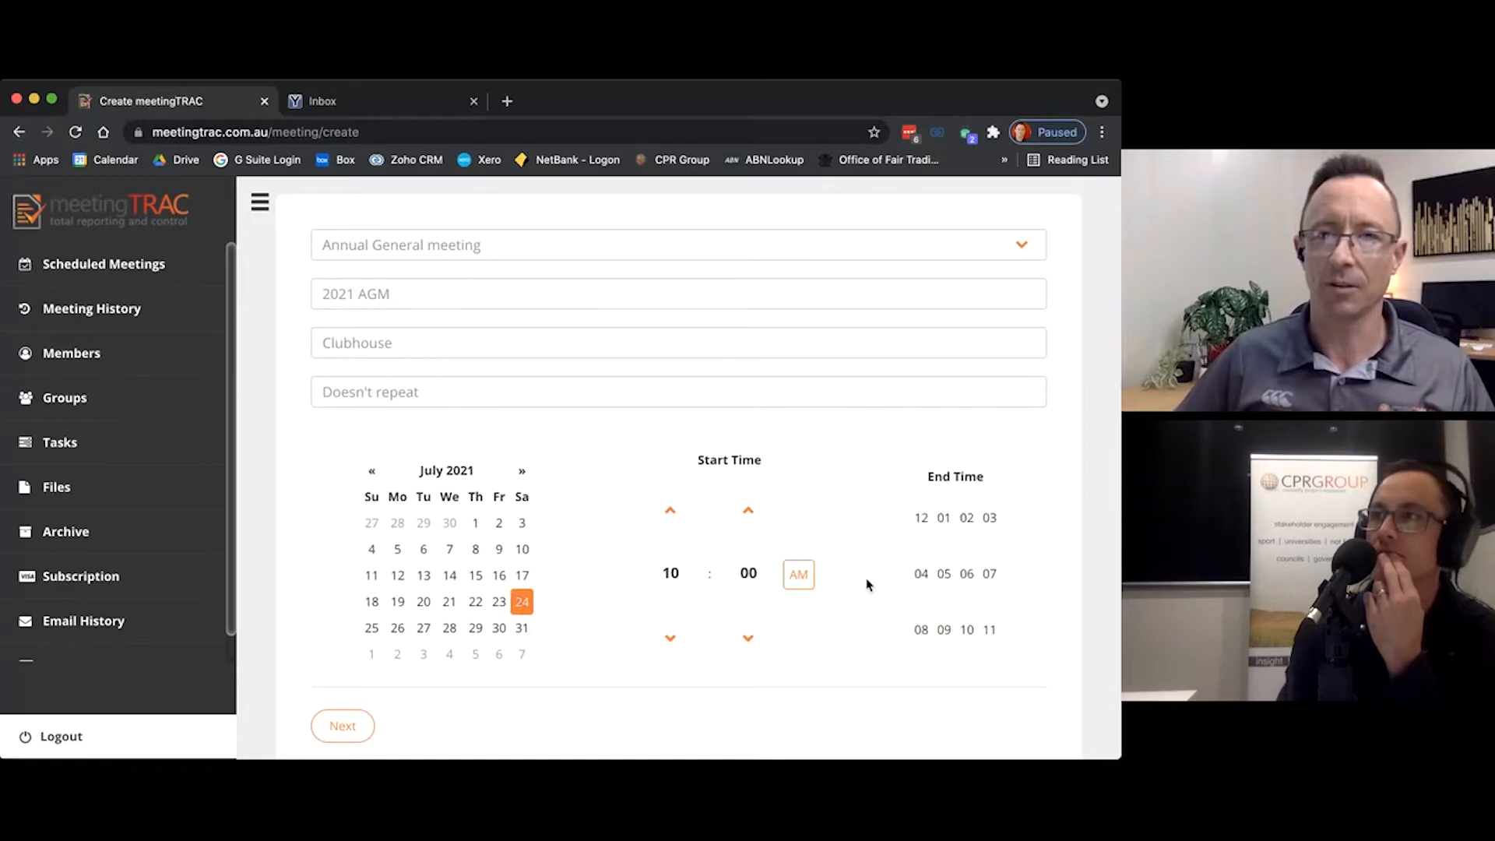
left_click(980, 627)
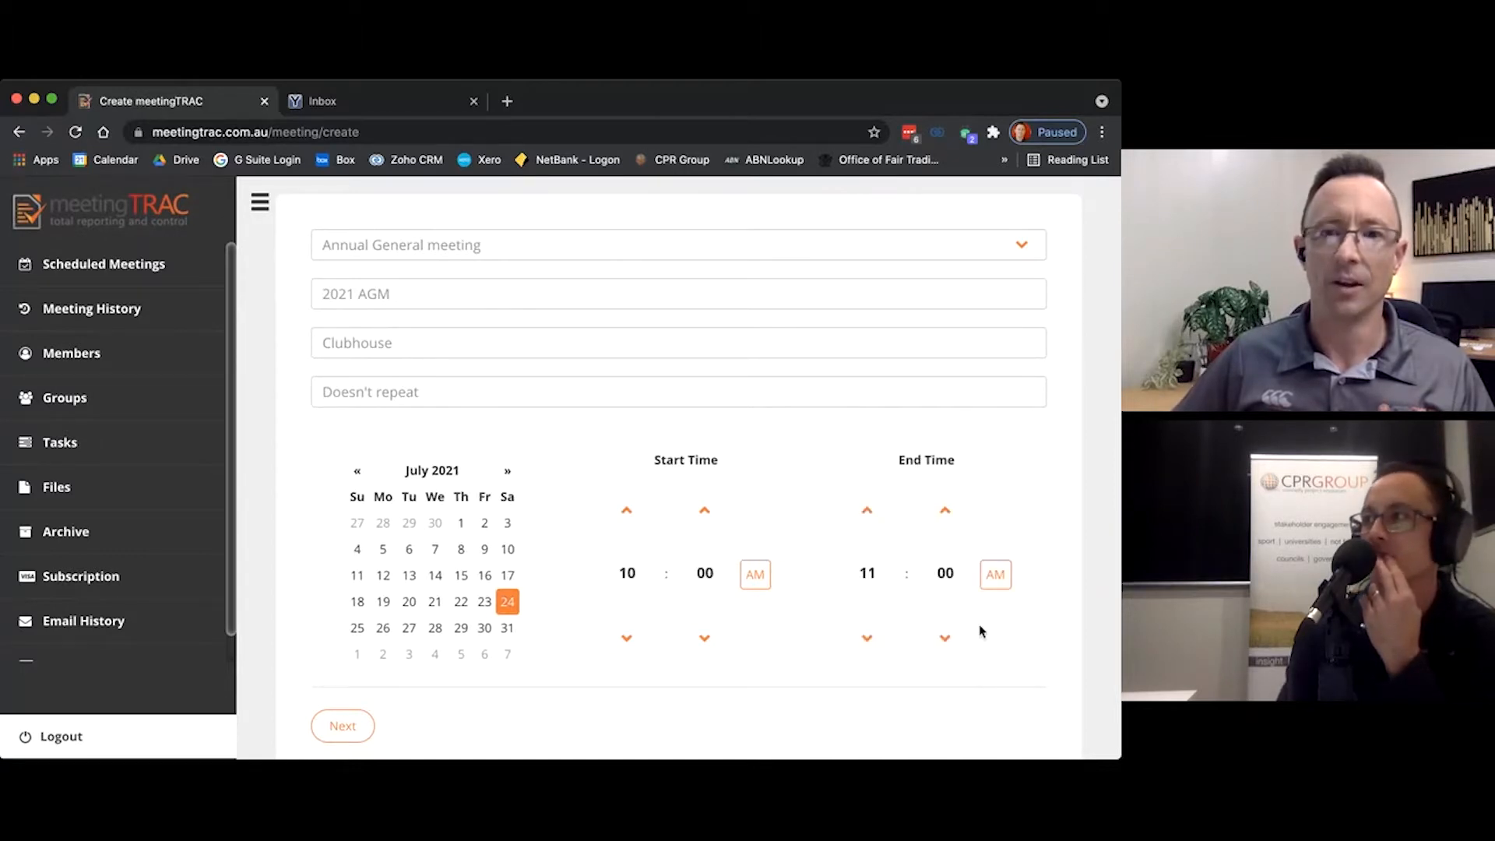
left_click(864, 513)
left_click(867, 639)
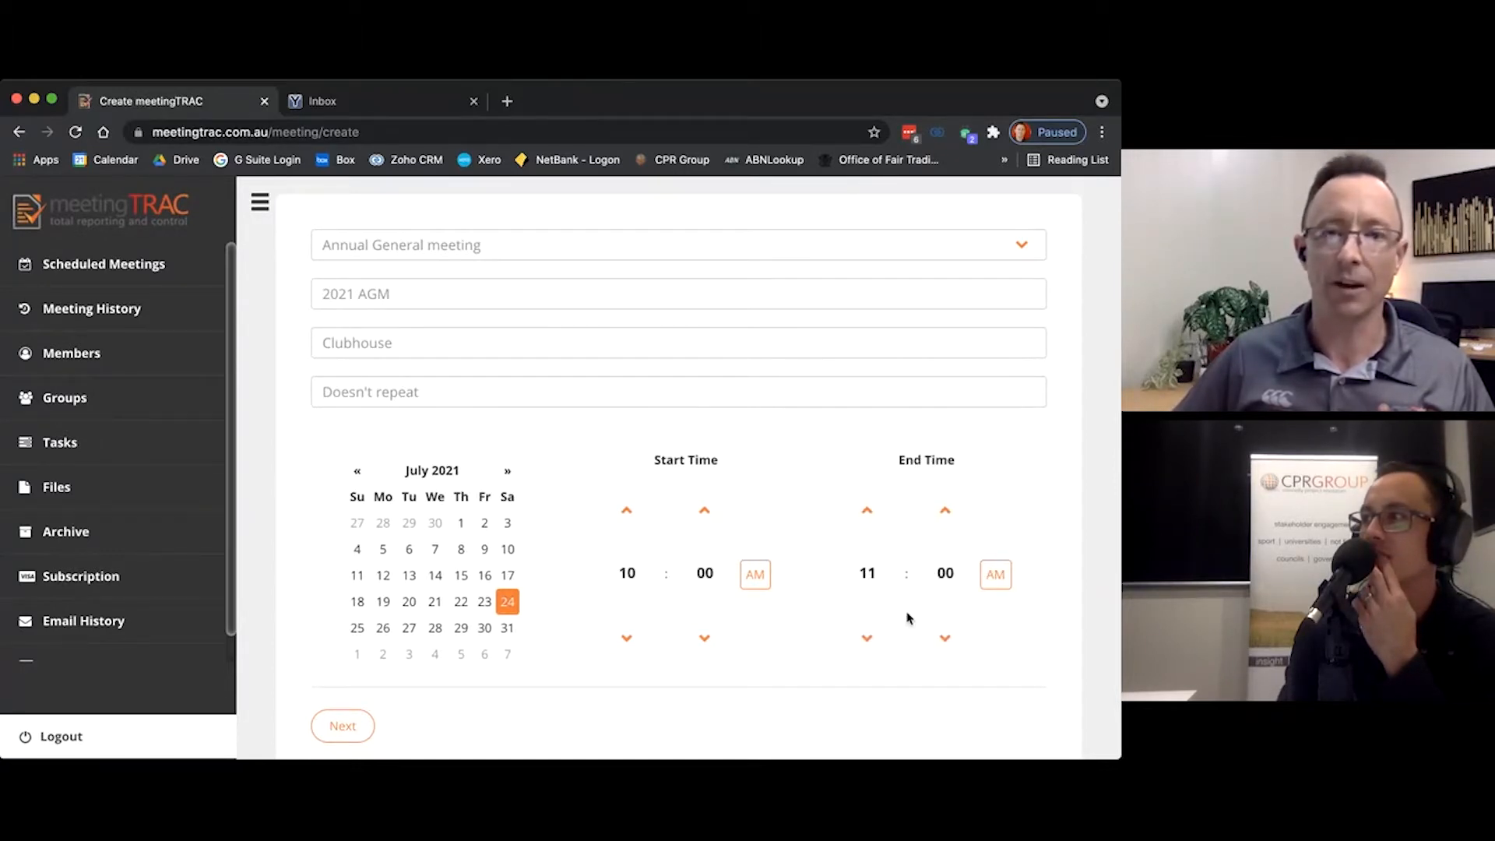
scroll(781, 611, "down", 3)
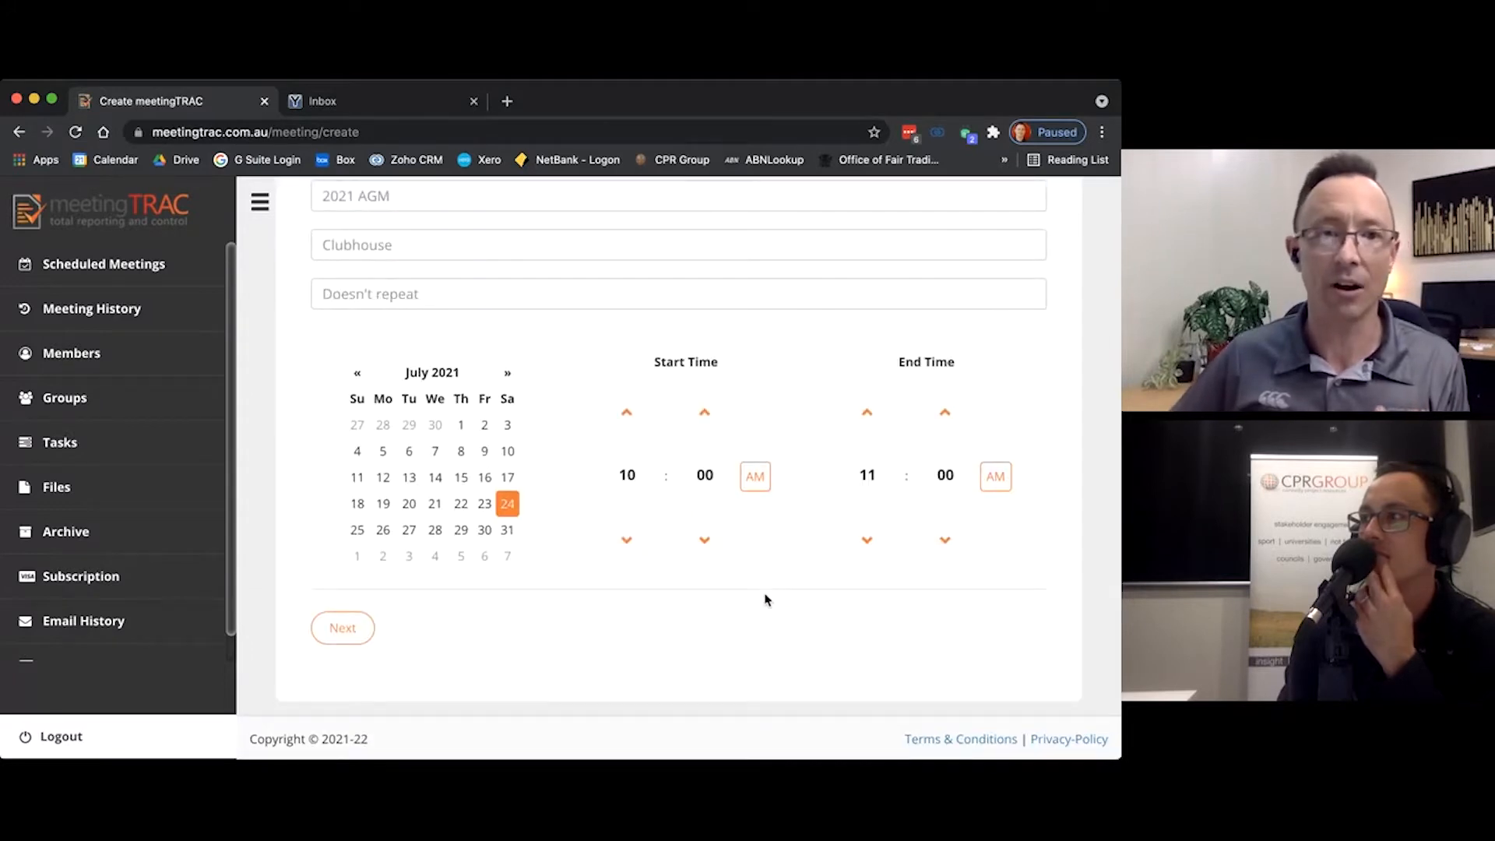
left_click(347, 627)
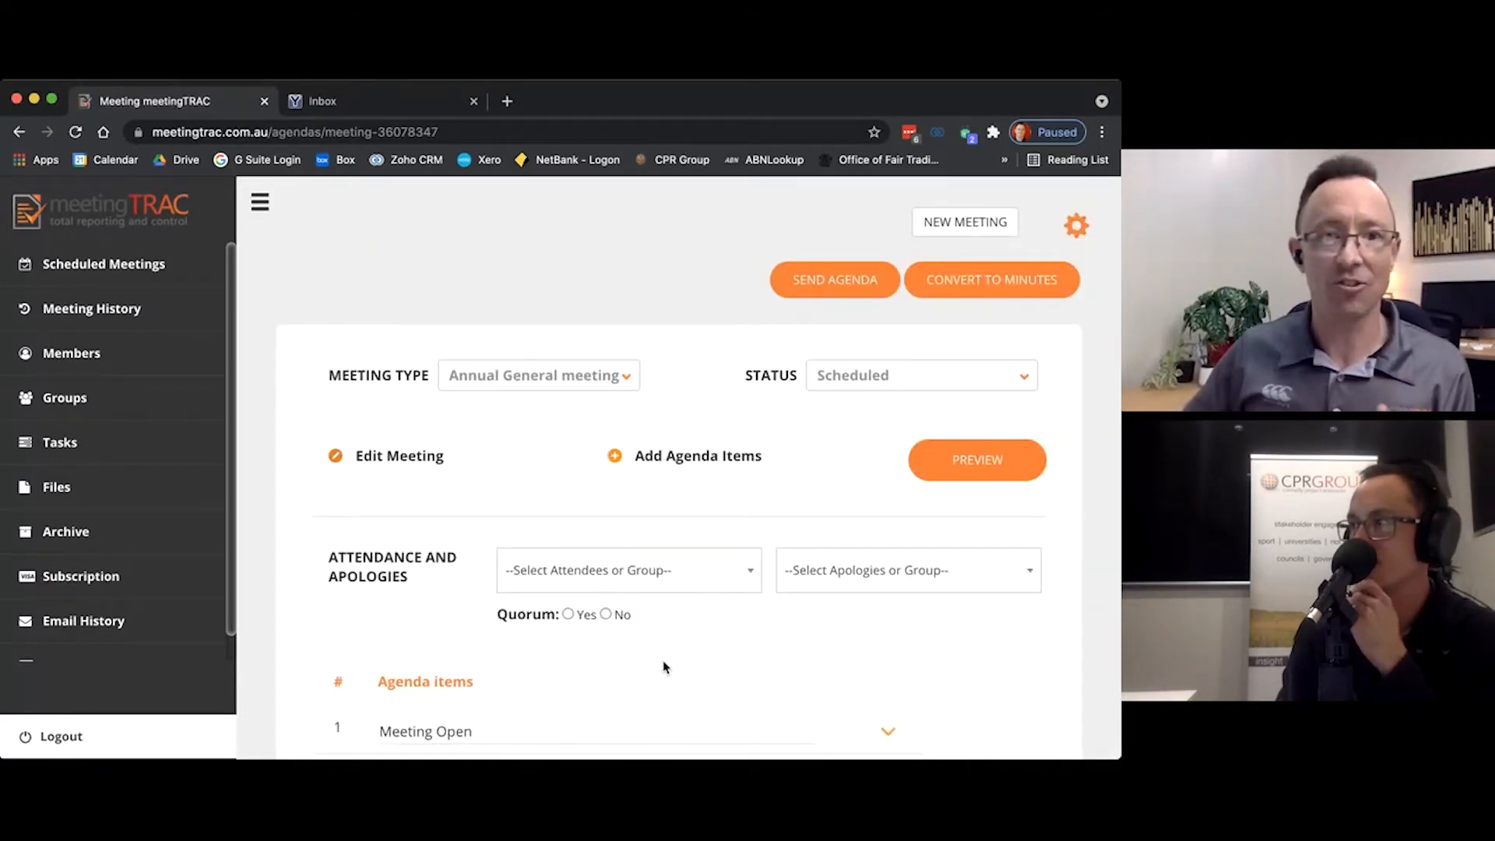
Step: Review the Annual General meeting's agenda items and add the first three listed members as meeting attendees
scroll(665, 667, "down", 4)
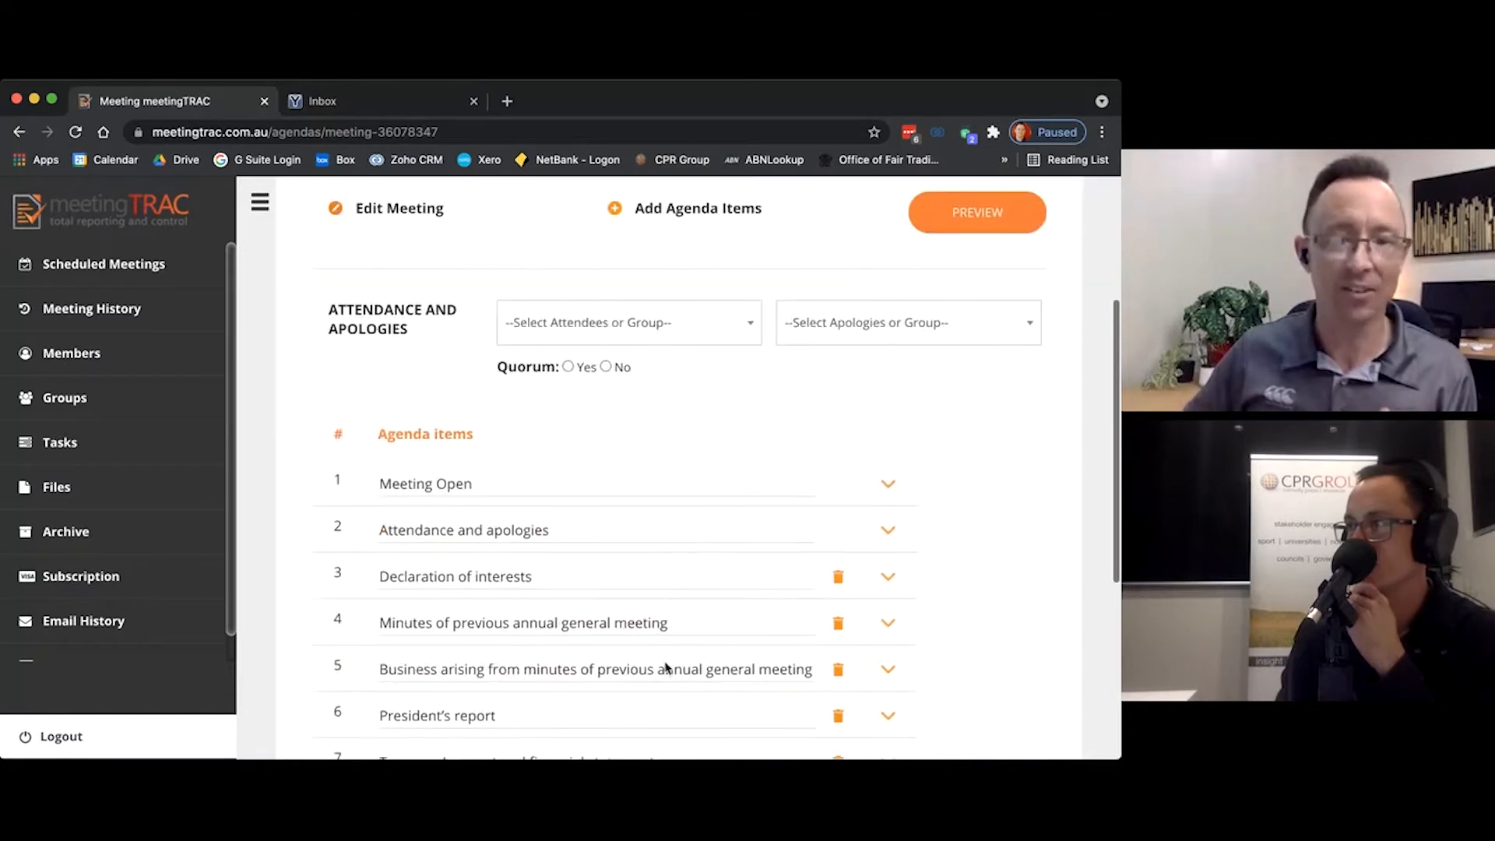
scroll(666, 668, "down", 4)
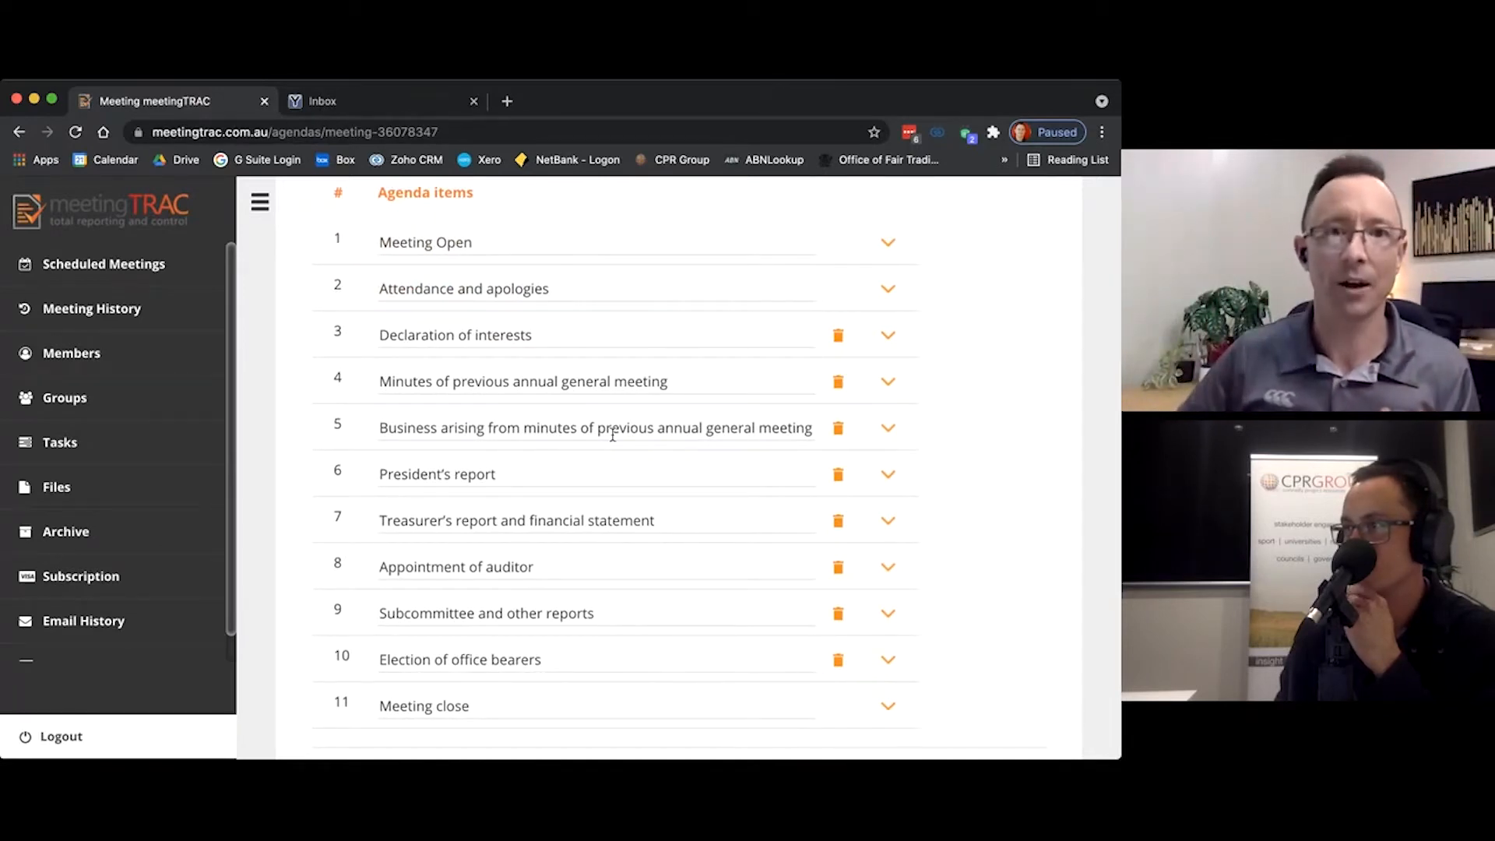
scroll(890, 251, "up", 2)
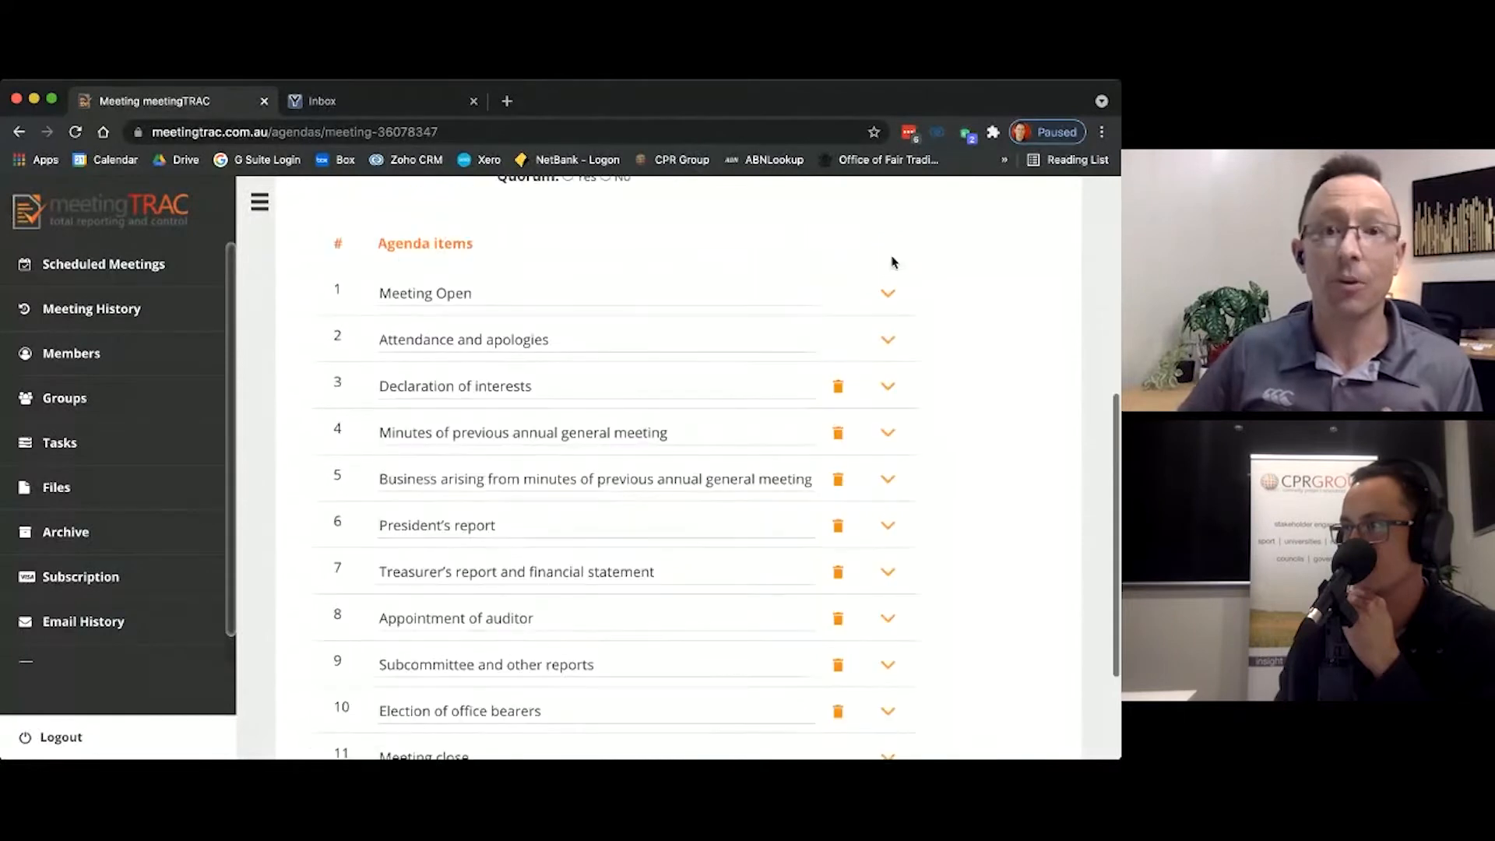
scroll(537, 296, "up", 2)
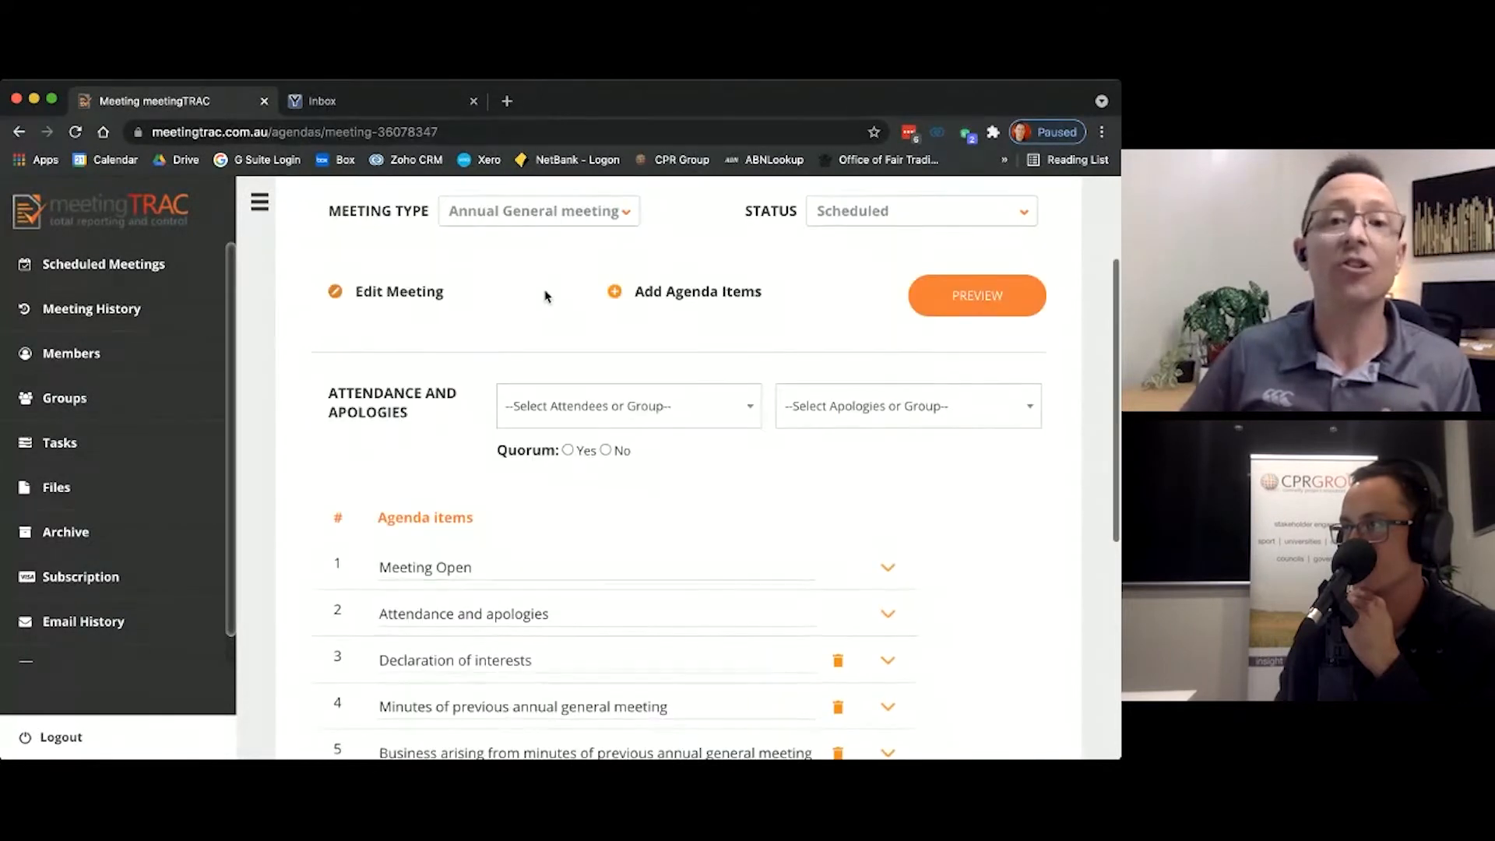
left_click(751, 411)
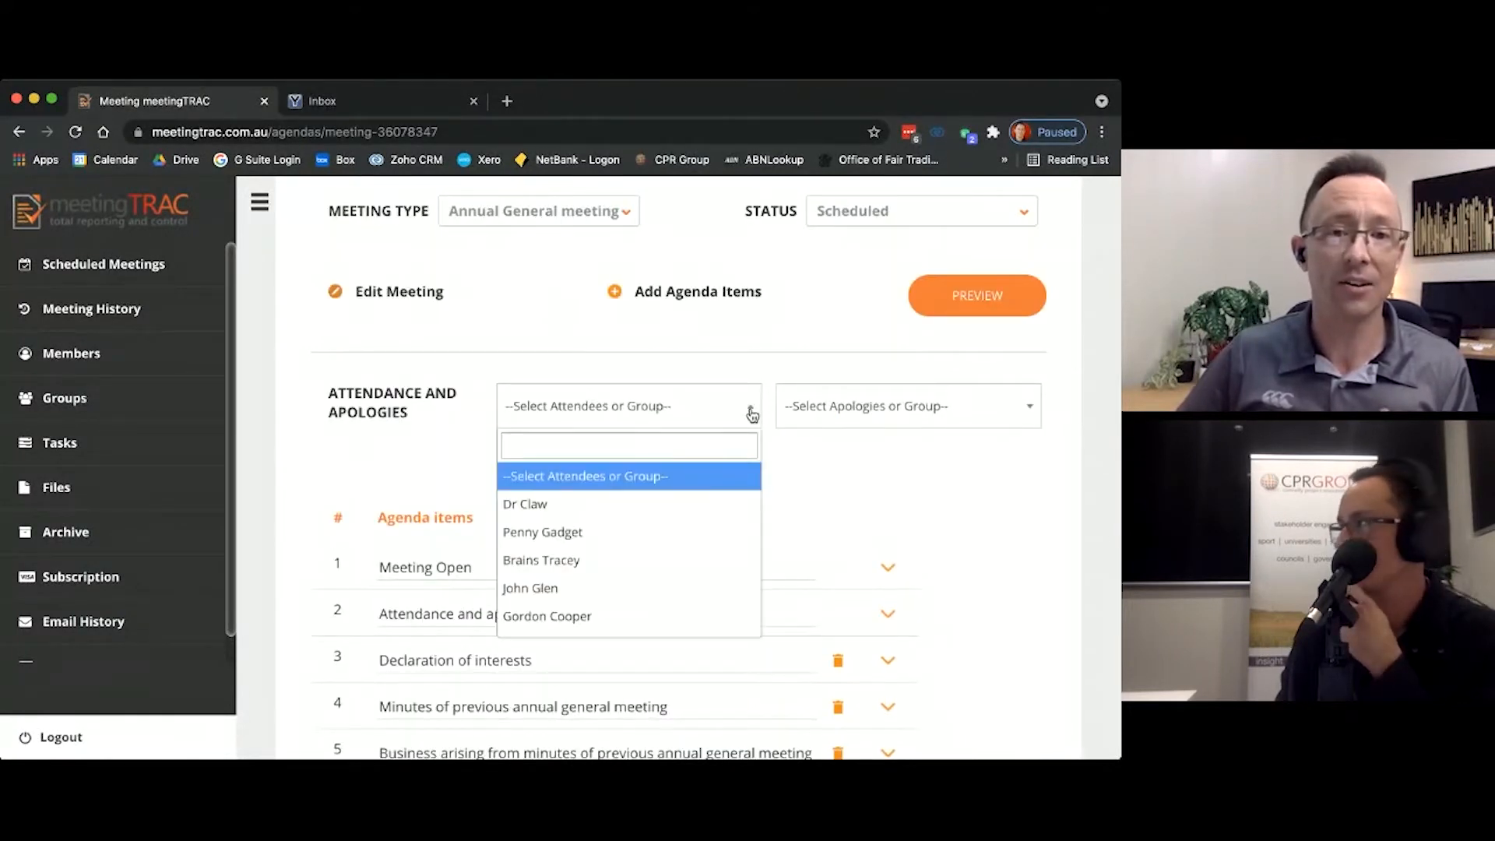
left_click(693, 537)
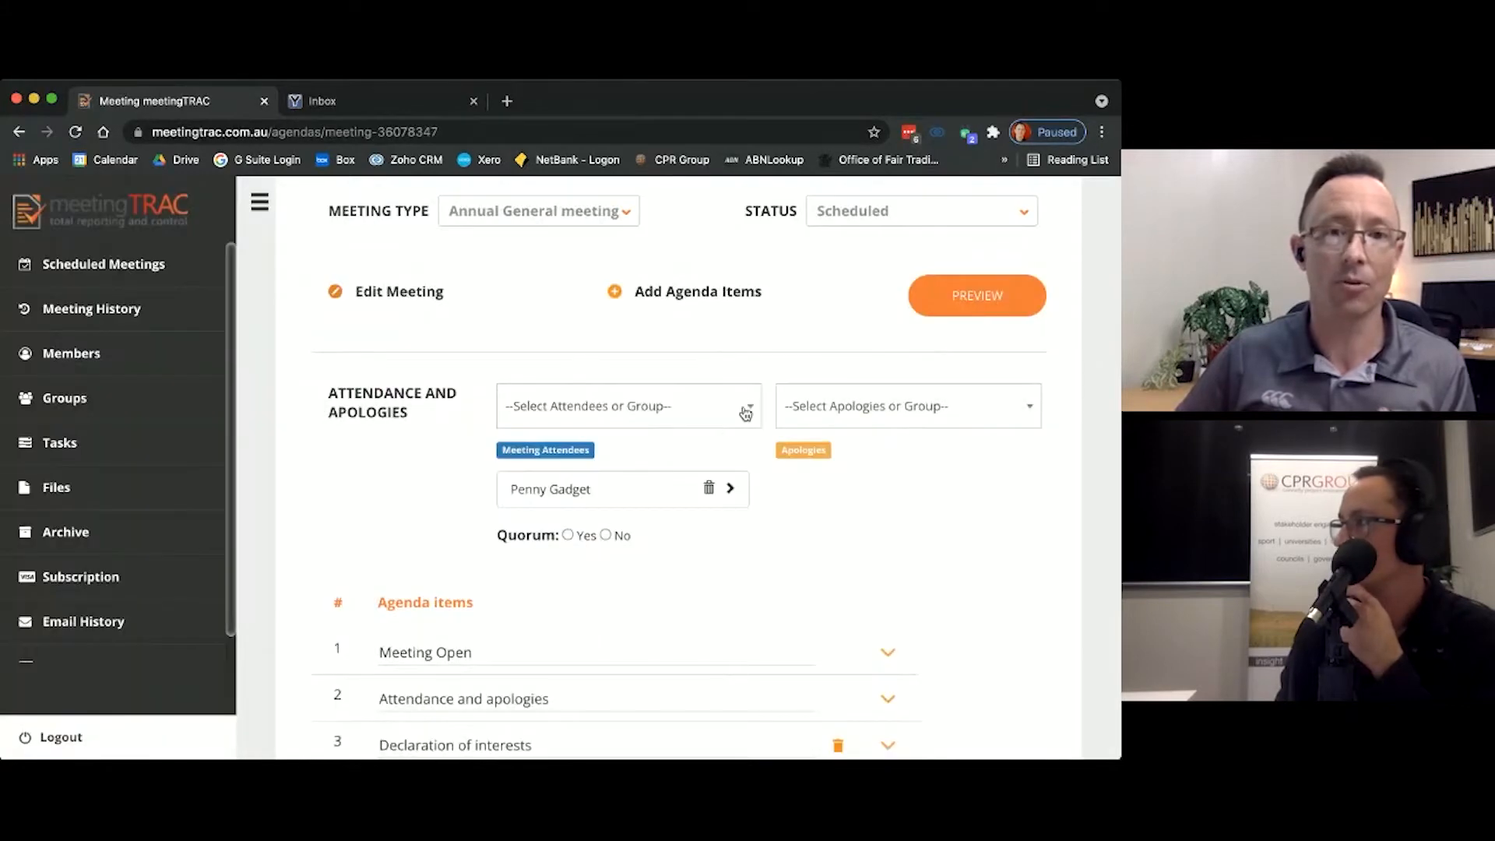
left_click(742, 412)
left_click(633, 506)
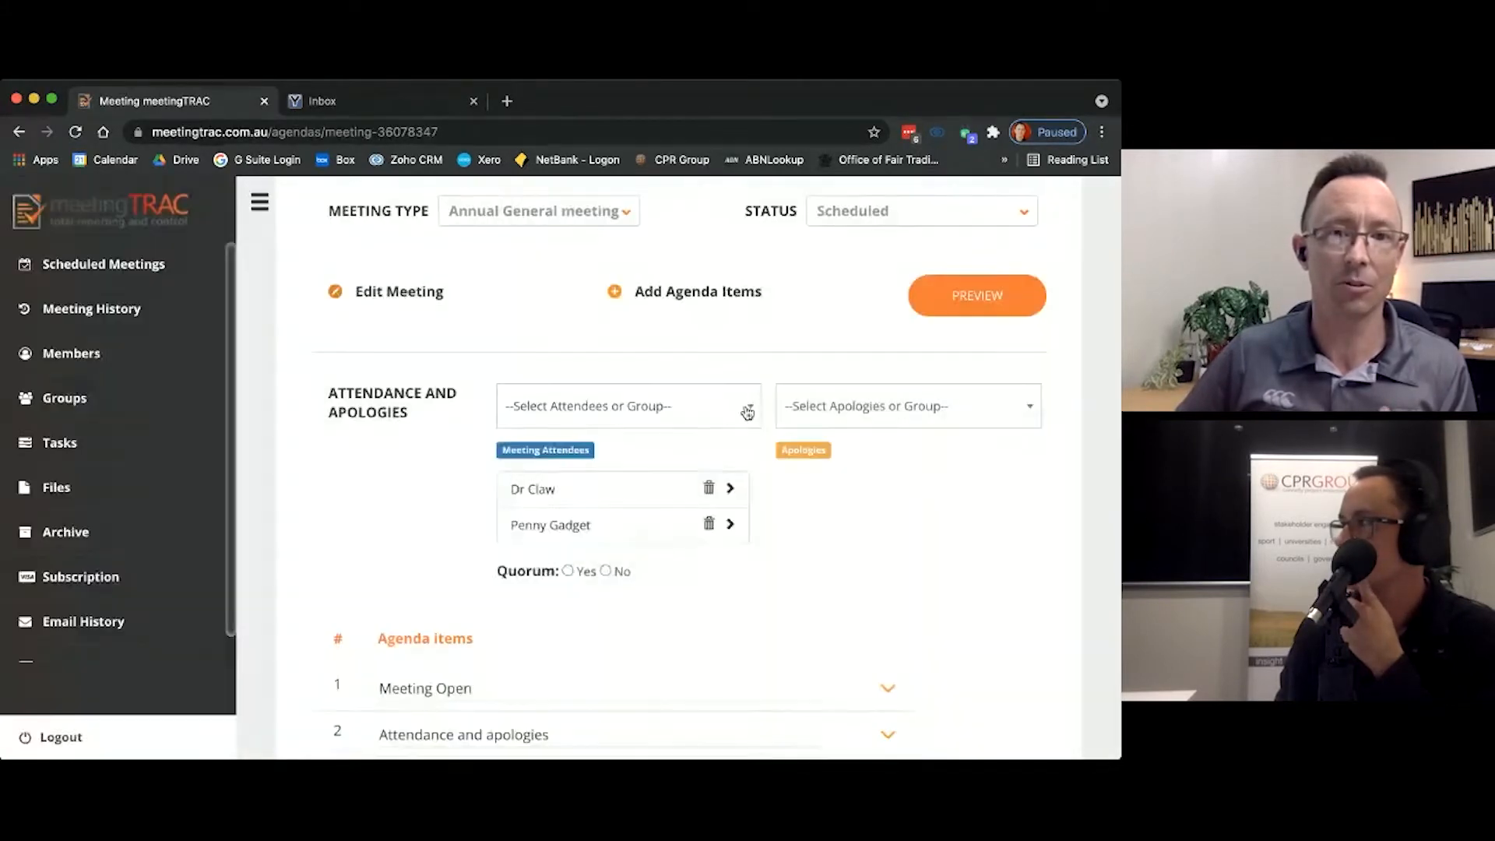
left_click(621, 559)
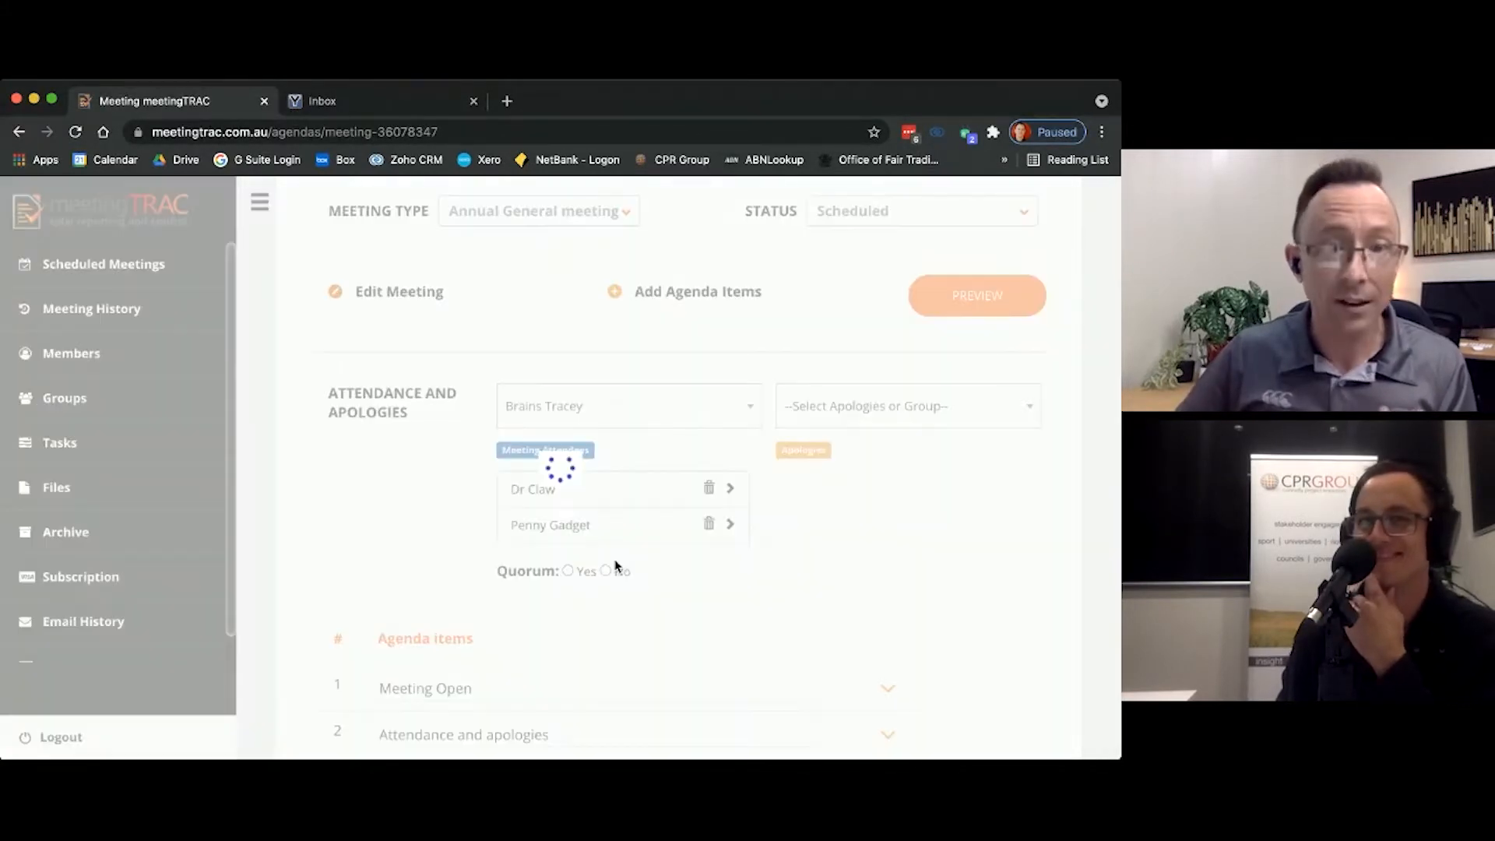
Step: Add the fourth and fifth listed members as meeting attendees
left_click(747, 414)
scroll(612, 544, "down", 1)
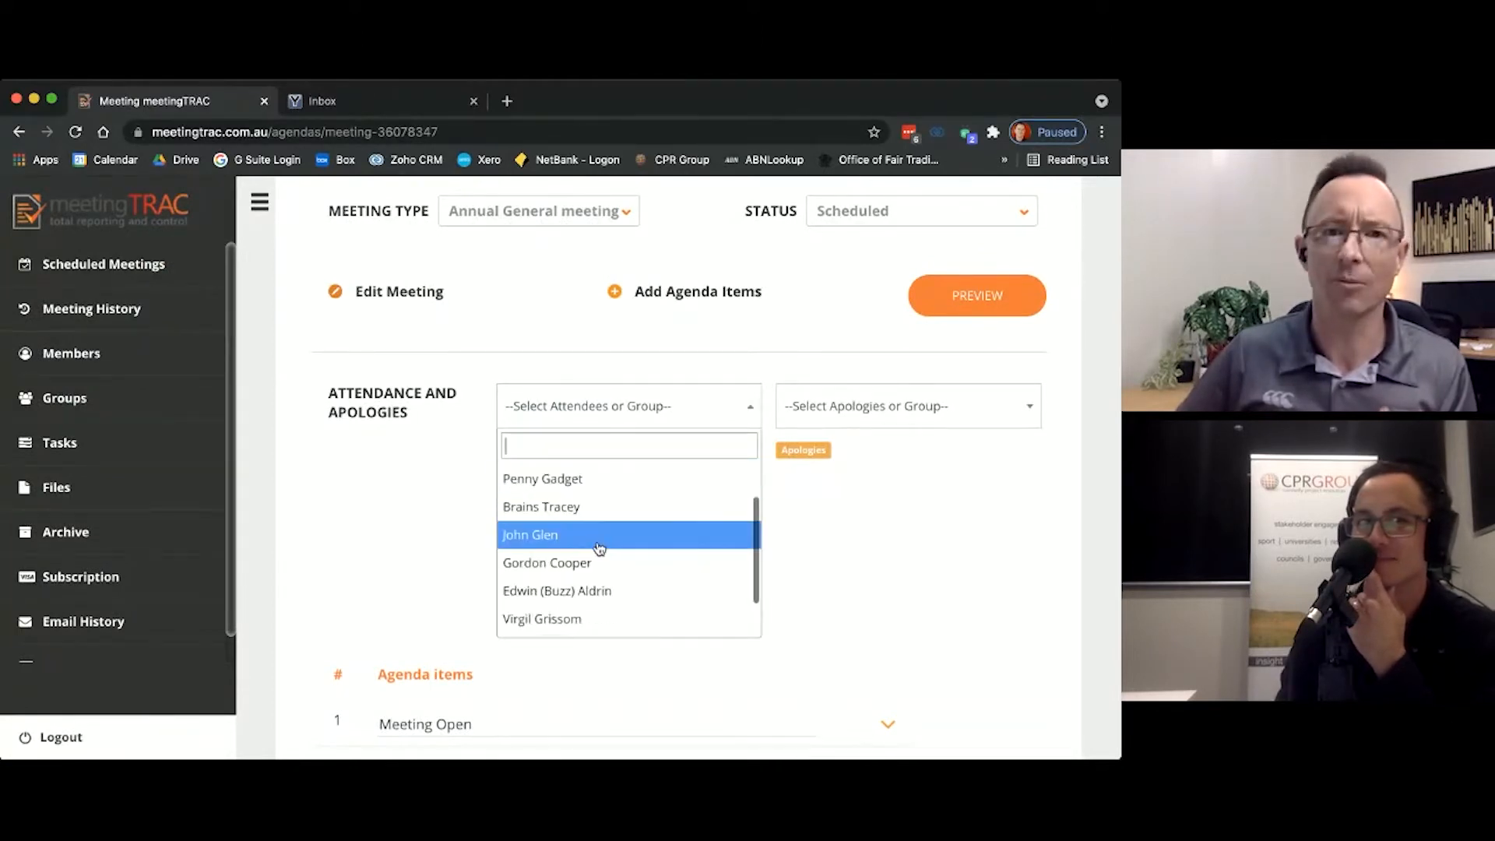
left_click(603, 543)
scroll(619, 522, "down", 3)
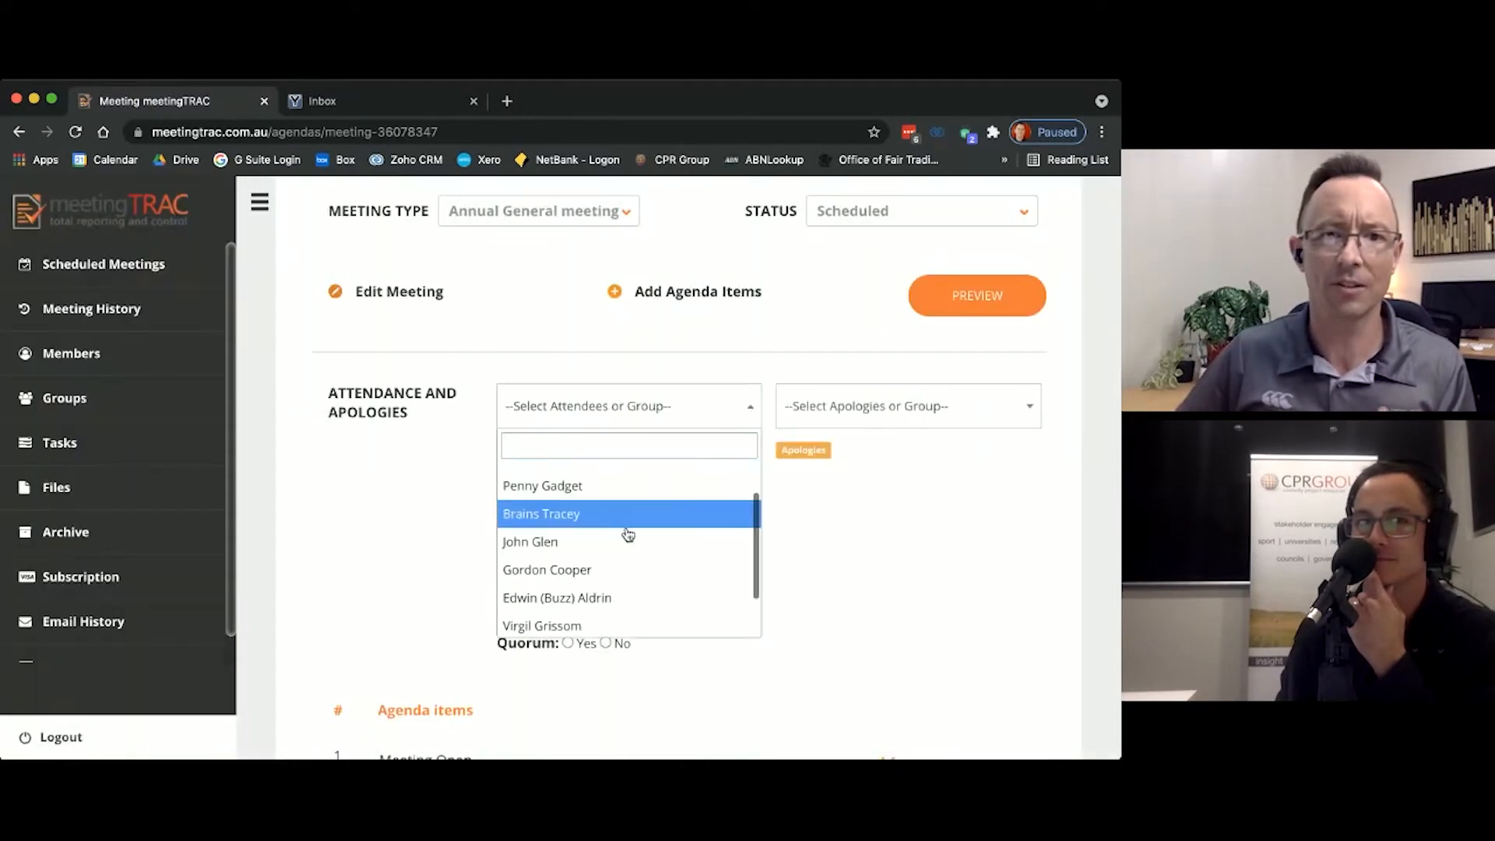
left_click(611, 521)
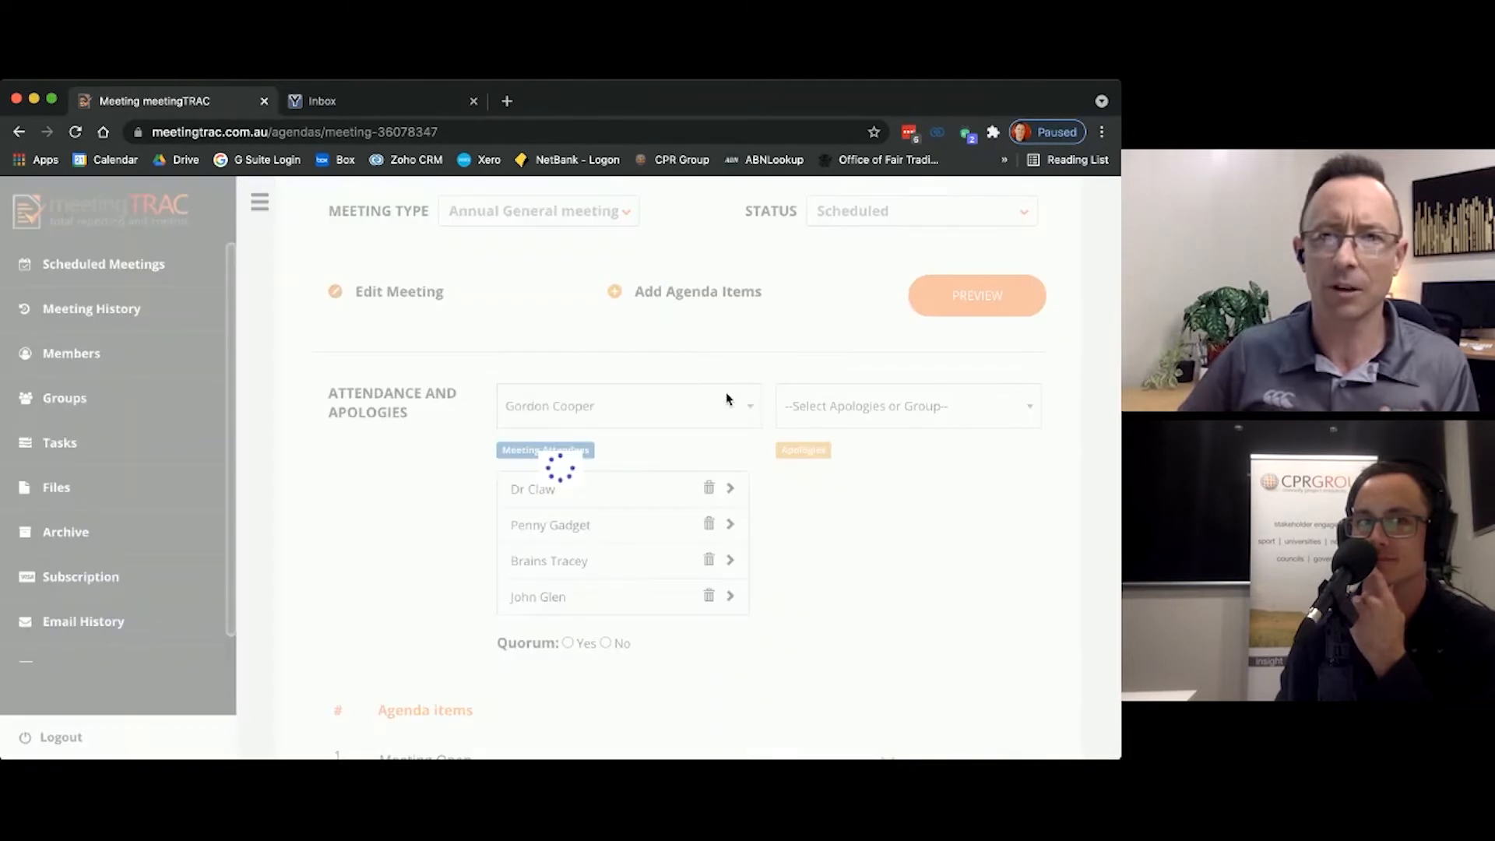
Step: Record the sixth listed member as an apology for the meeting
left_click(1026, 408)
scroll(921, 524, "down", 2)
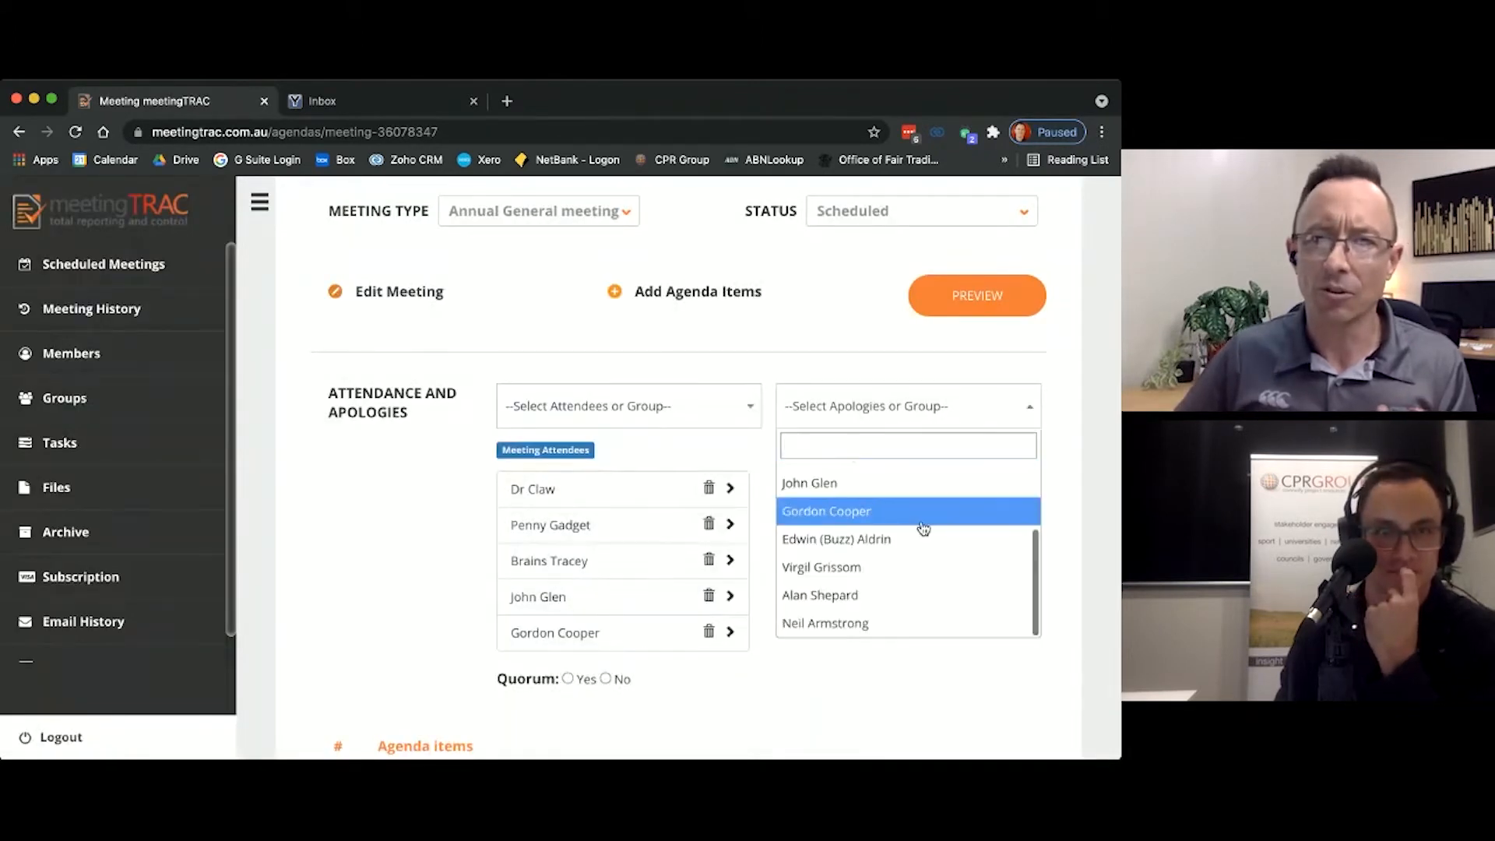
left_click(905, 541)
Step: Add the last, seventh and eighth listed members as meeting attendees
left_click(750, 405)
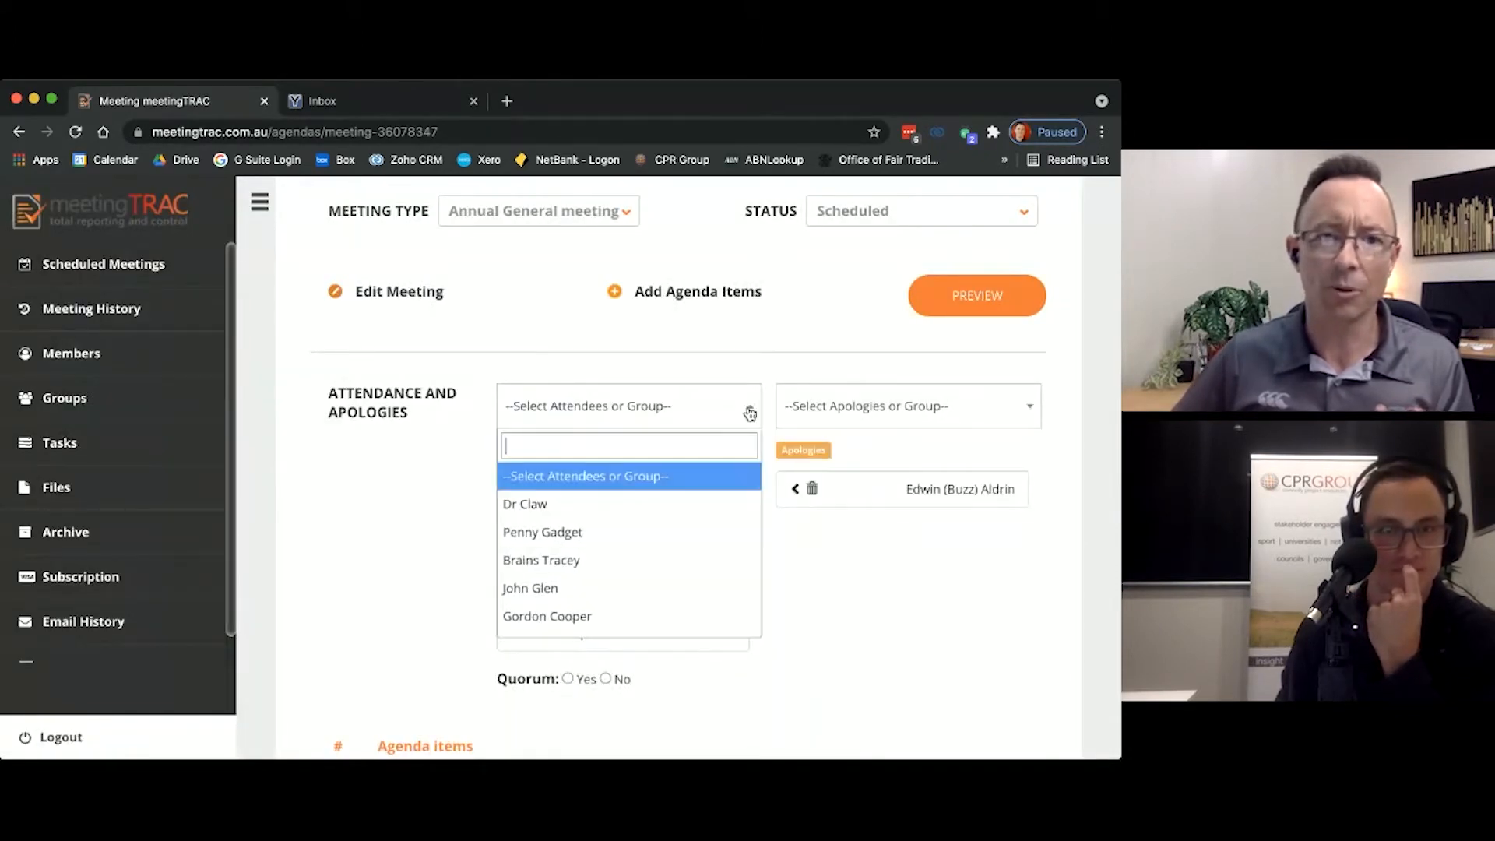
scroll(651, 530, "down", 3)
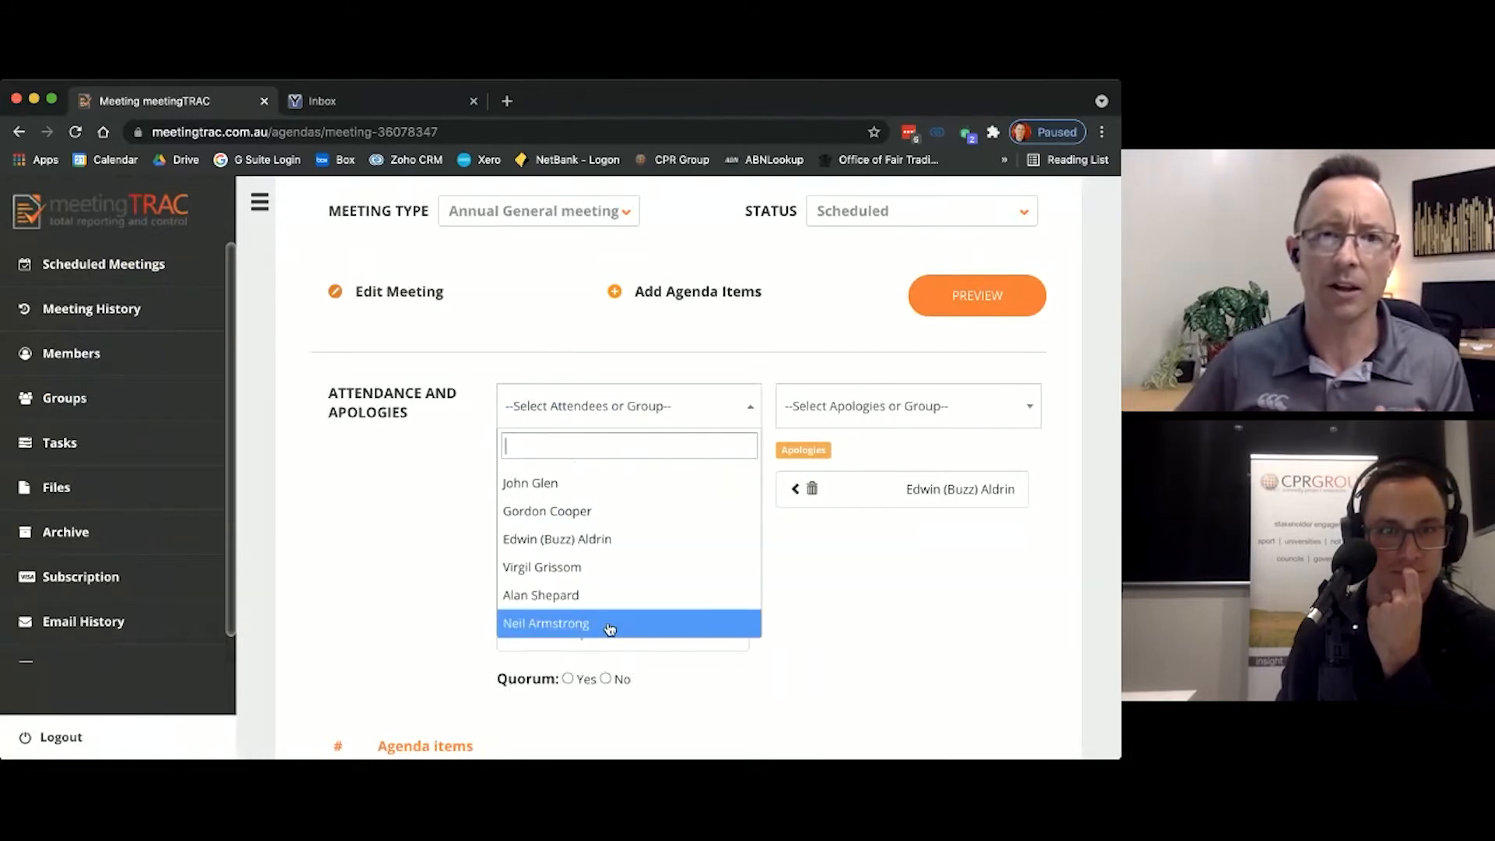
left_click(610, 626)
scroll(615, 632, "down", 1)
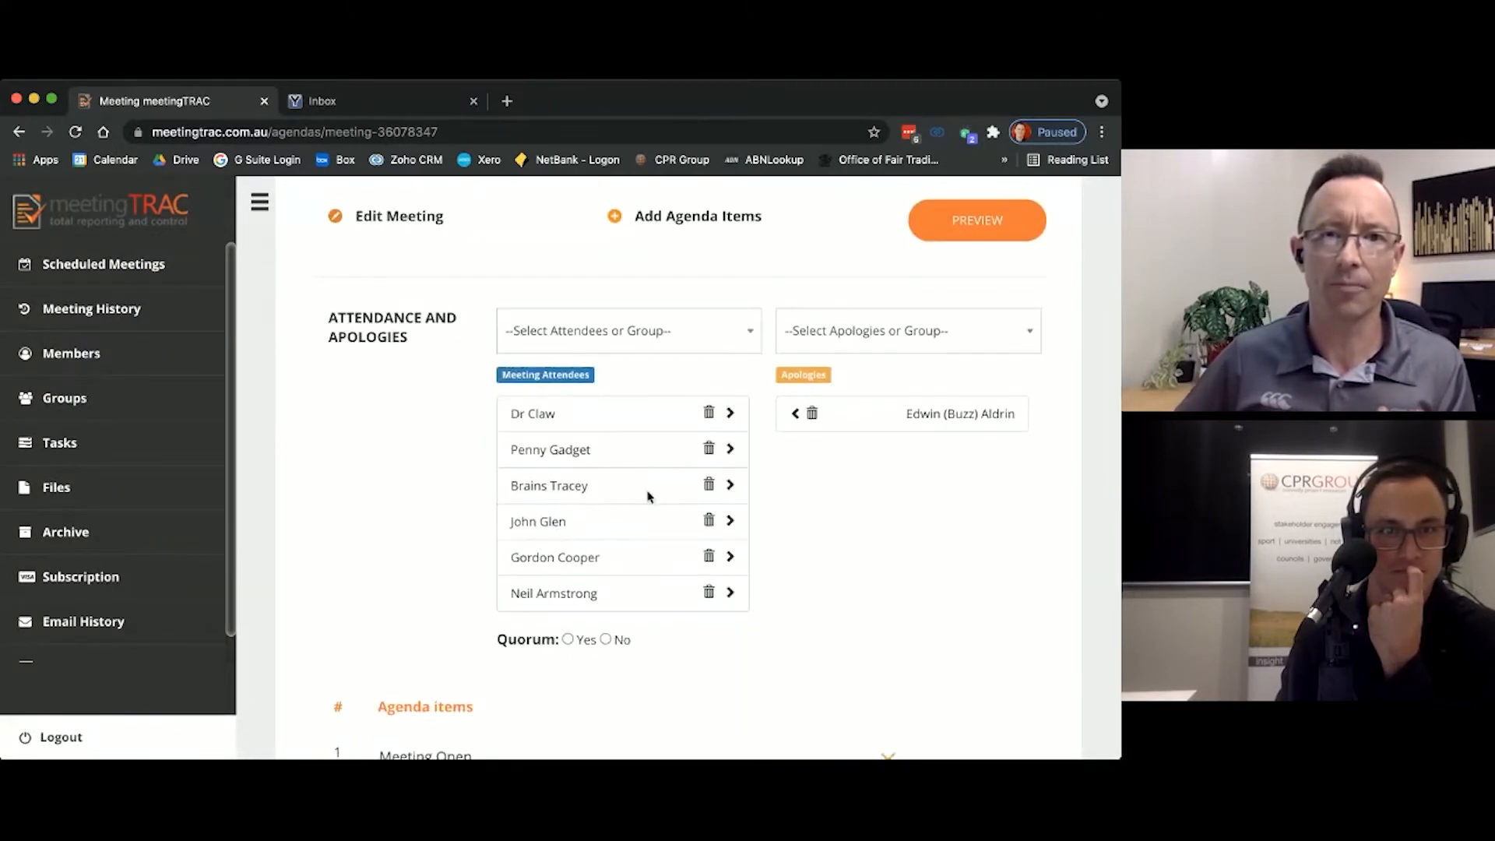
left_click(752, 332)
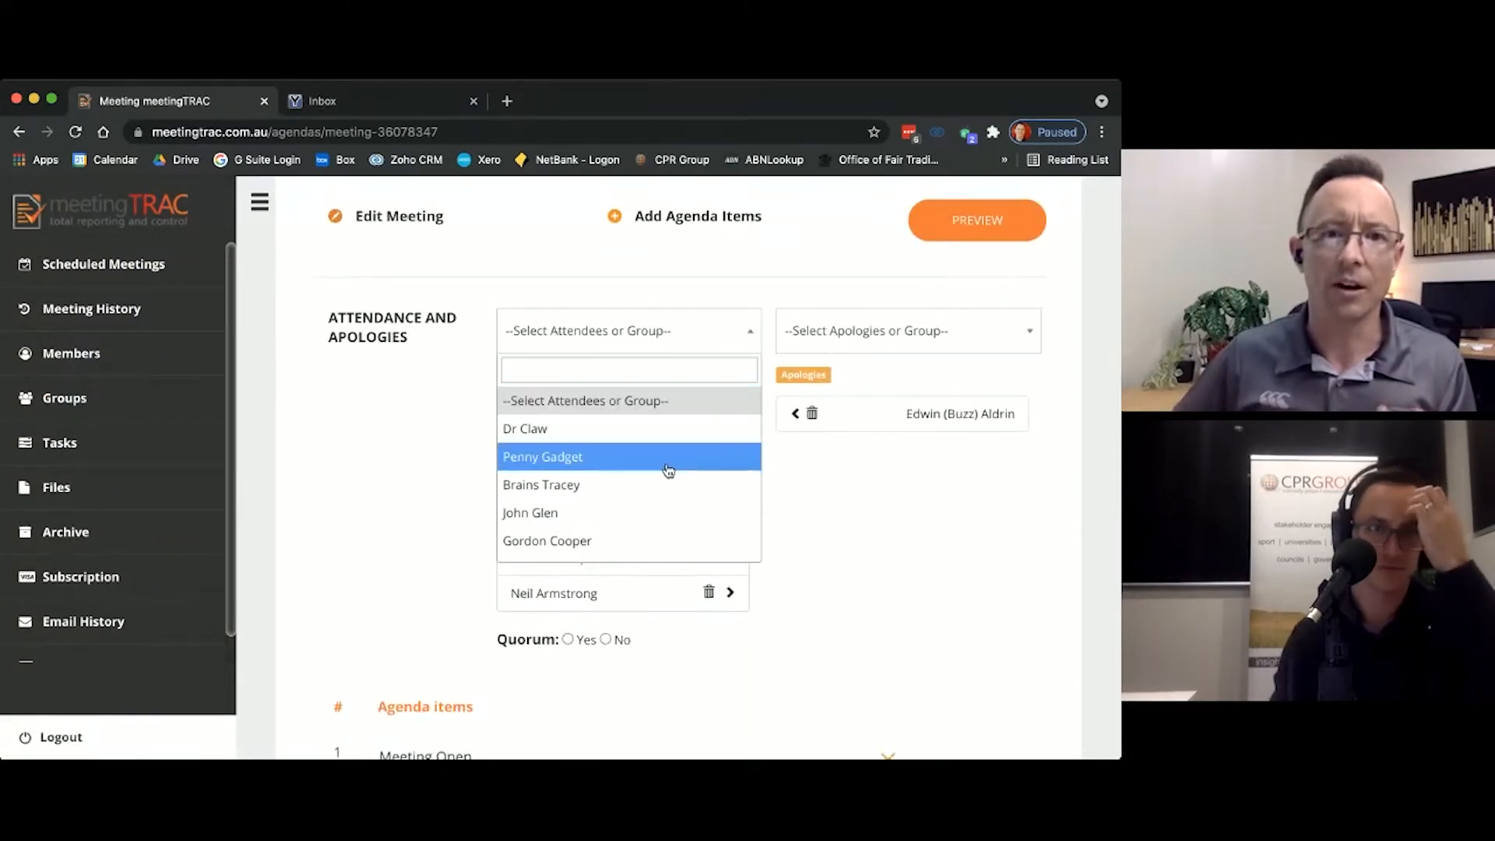
scroll(640, 513, "down", 1)
scroll(640, 513, "down", 2)
left_click(611, 506)
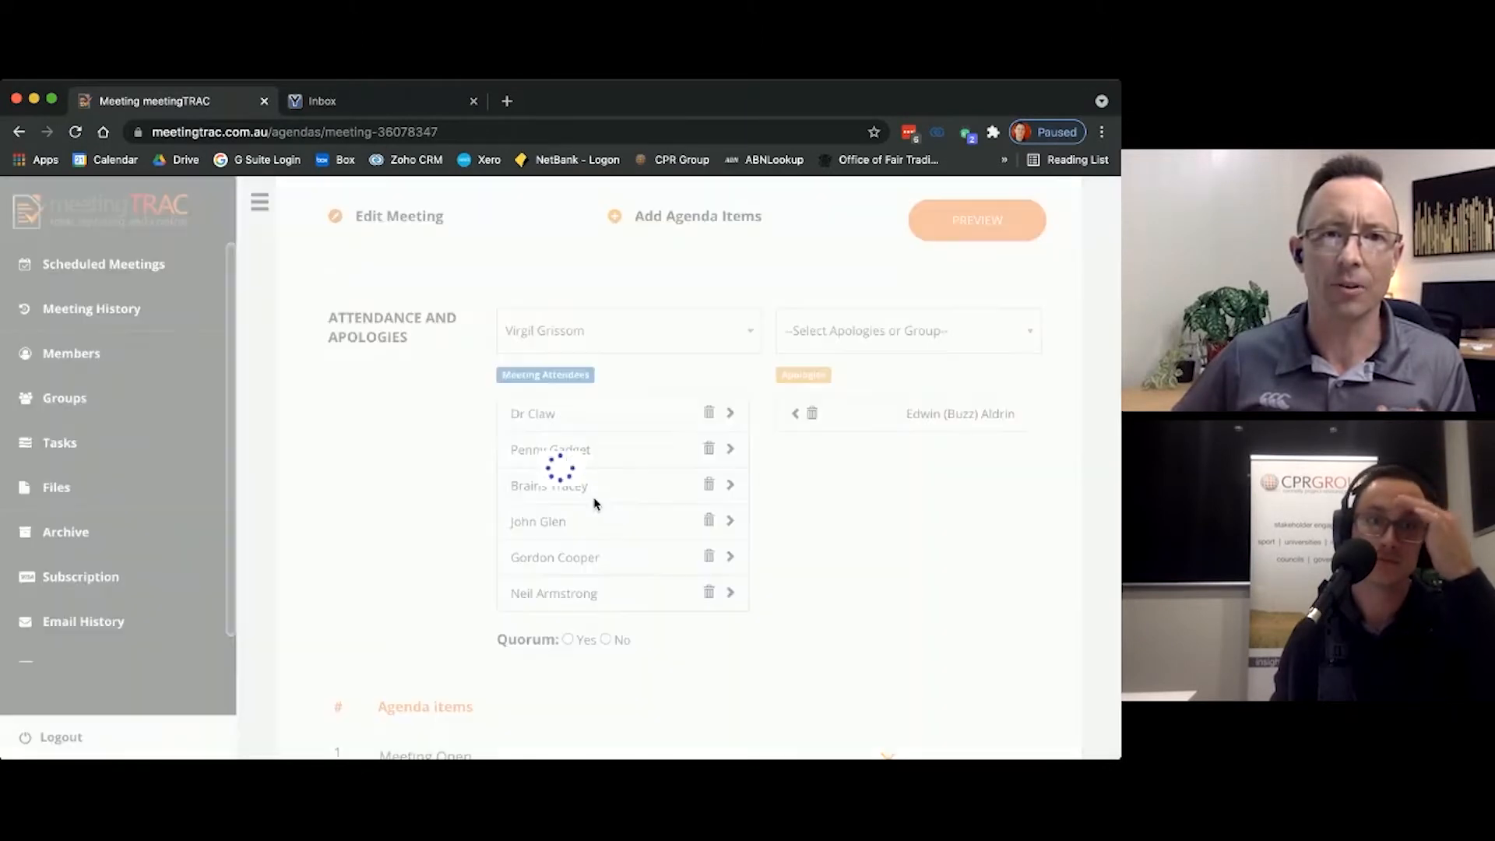
left_click(749, 333)
scroll(586, 538, "down", 2)
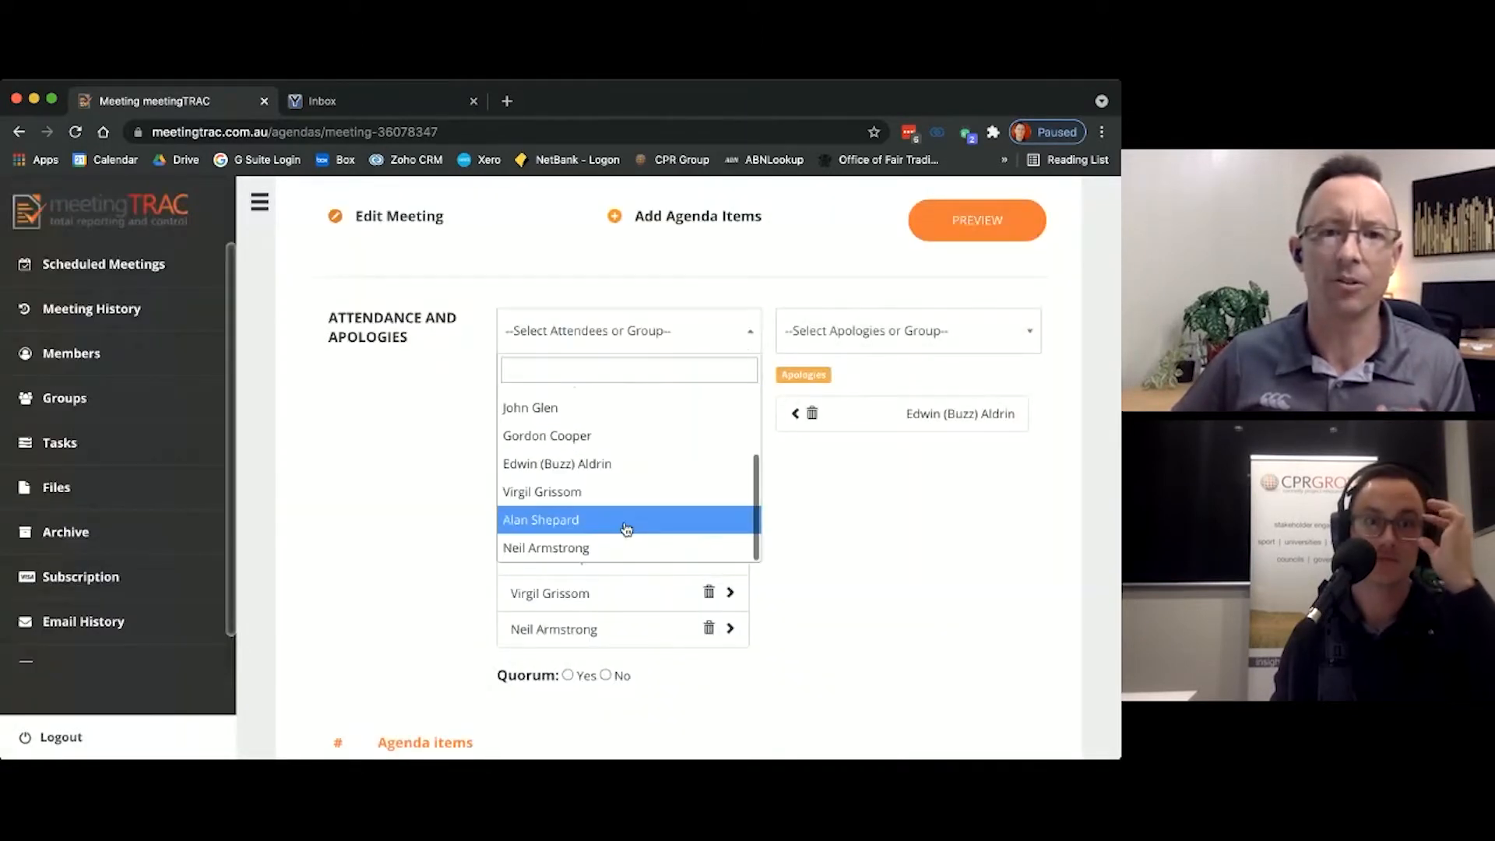
left_click(588, 521)
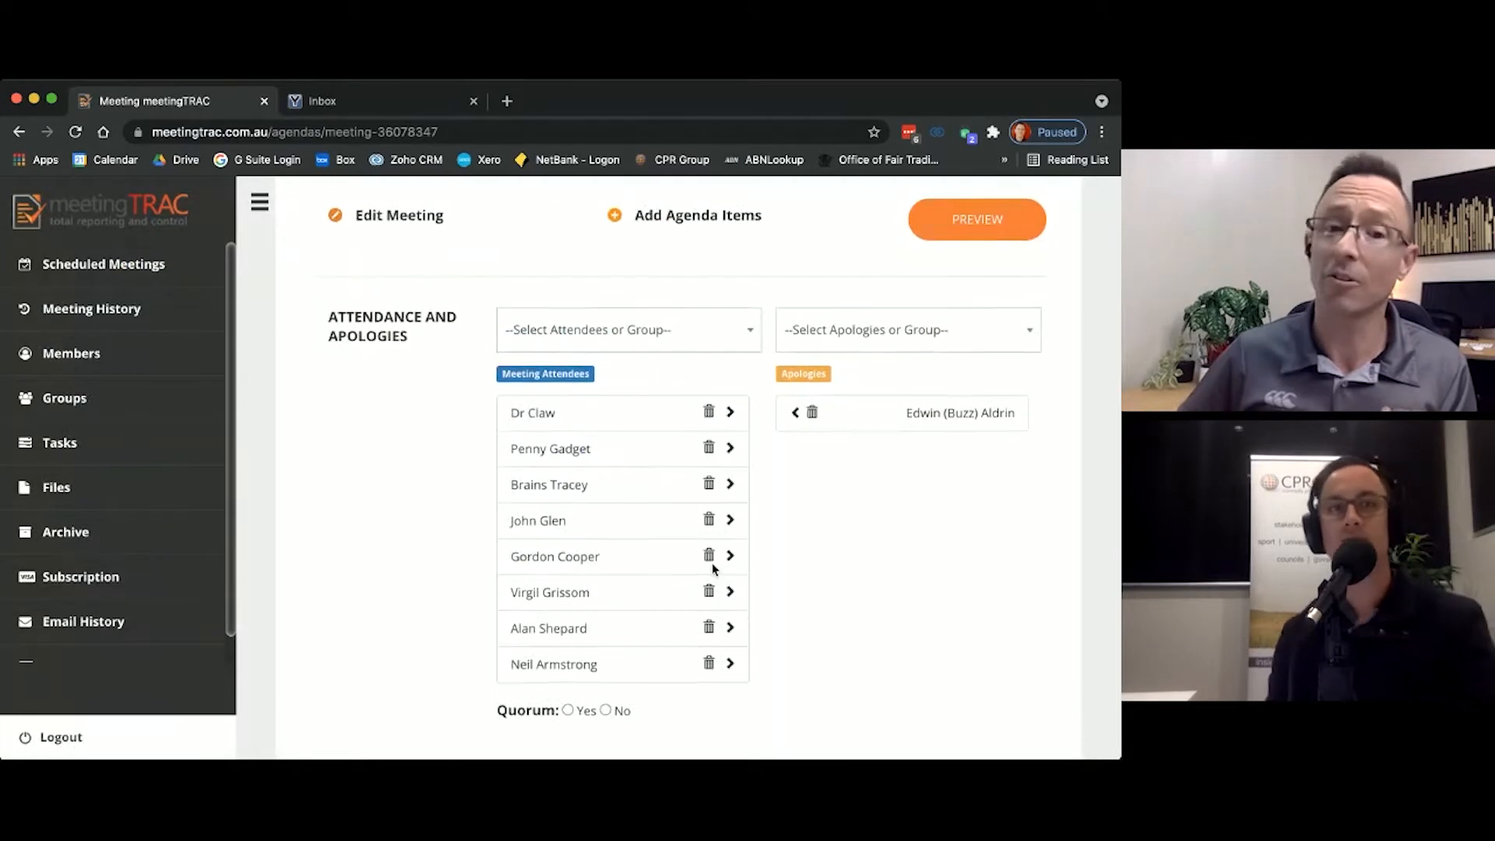
Step: Check the attendance and apologies lists and inspect the opening details of the Meeting Open agenda item
scroll(713, 571, "down", 1)
scroll(914, 474, "up", 2)
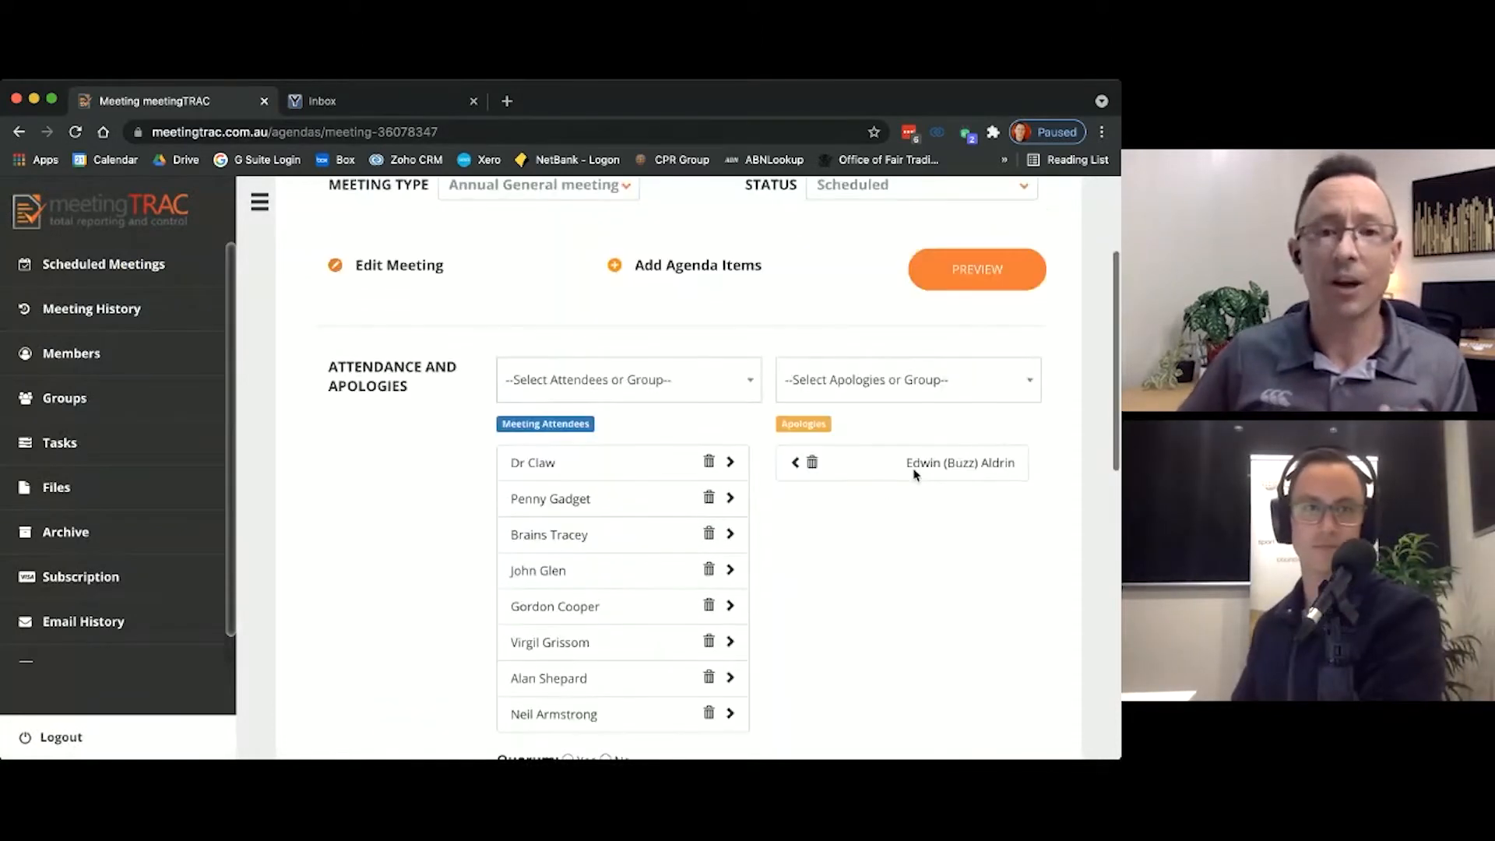
scroll(912, 472, "down", 2)
scroll(912, 473, "down", 5)
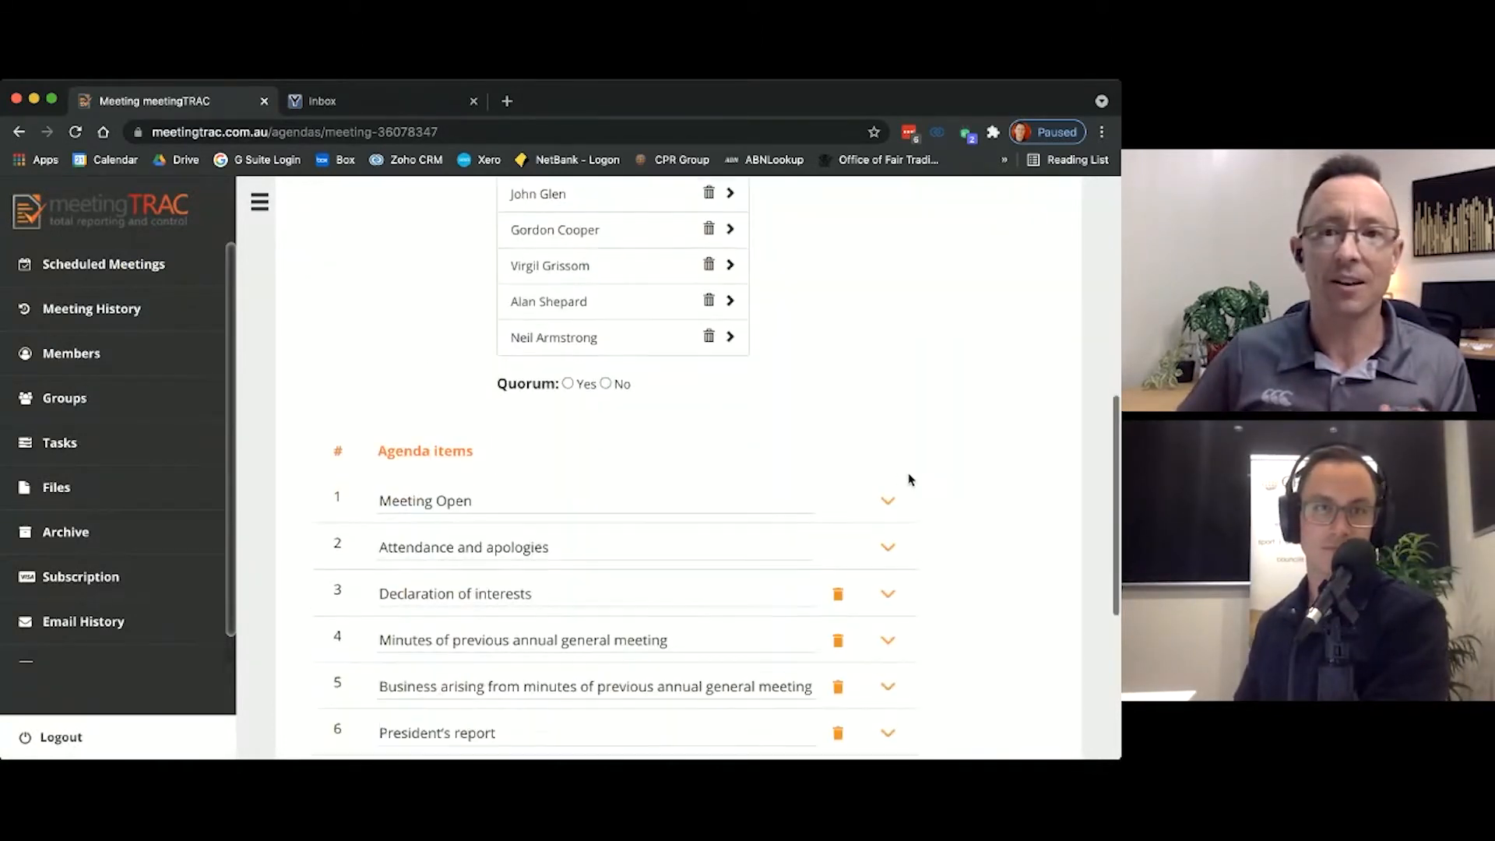
left_click(899, 489)
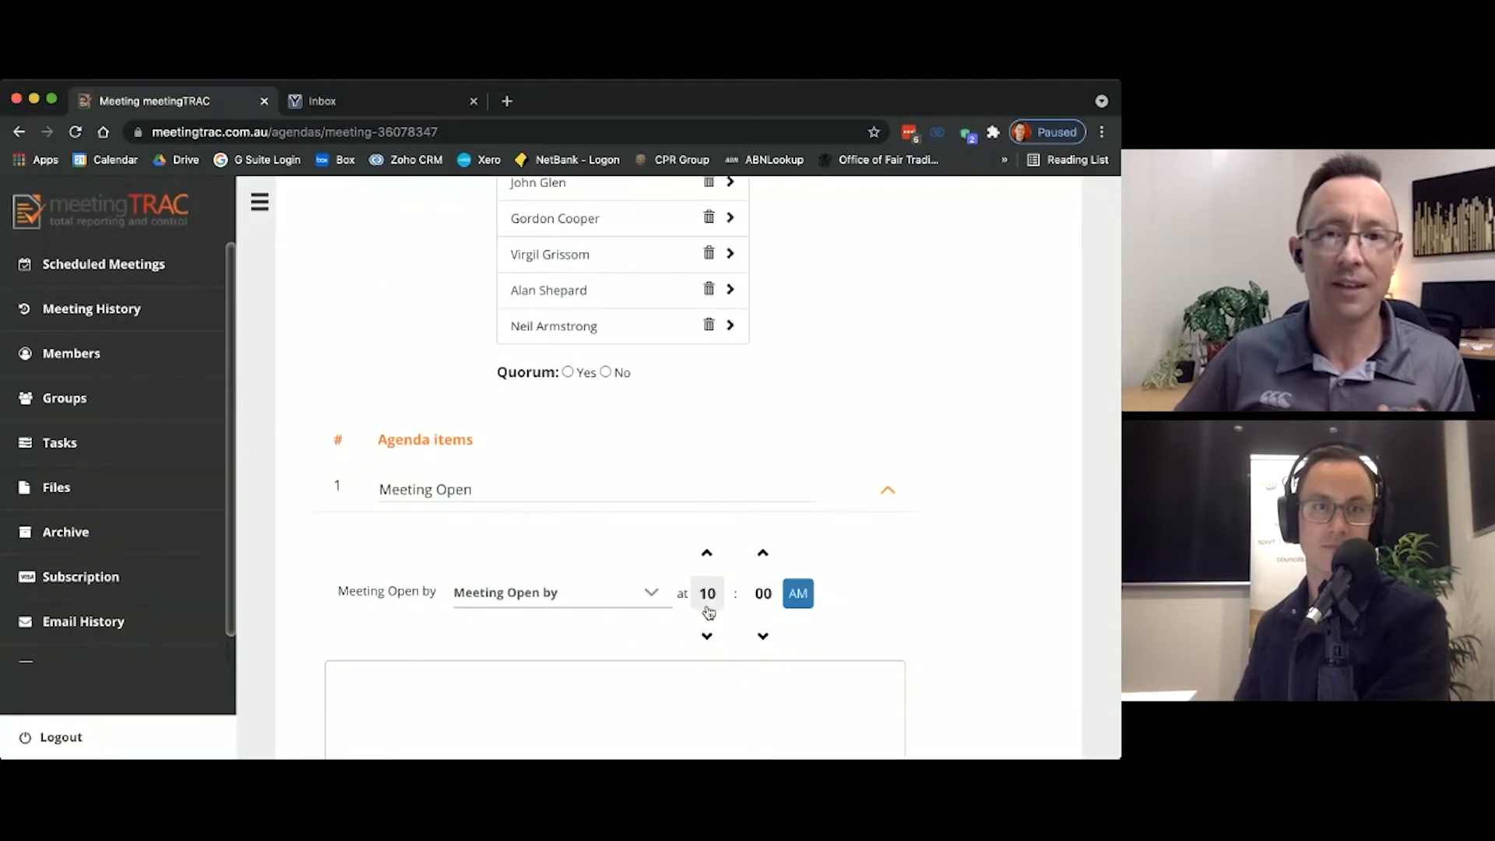
left_click(892, 493)
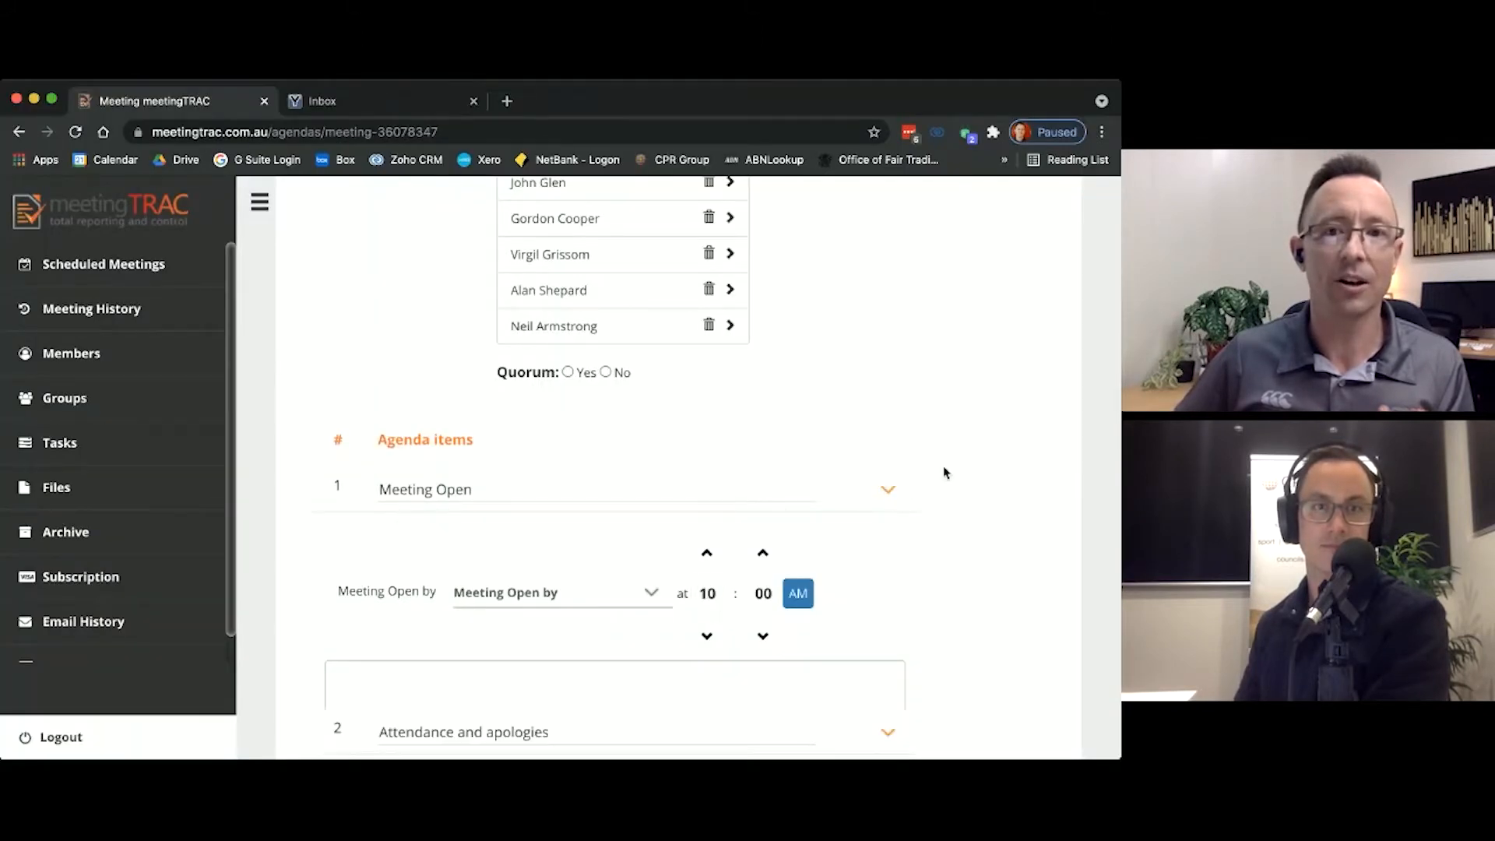
Step: Inspect the note fields and options of the Attendance and apologies, Declaration of interests, and Minutes of previous annual general meeting items
scroll(943, 467, "down", 3)
left_click(888, 365)
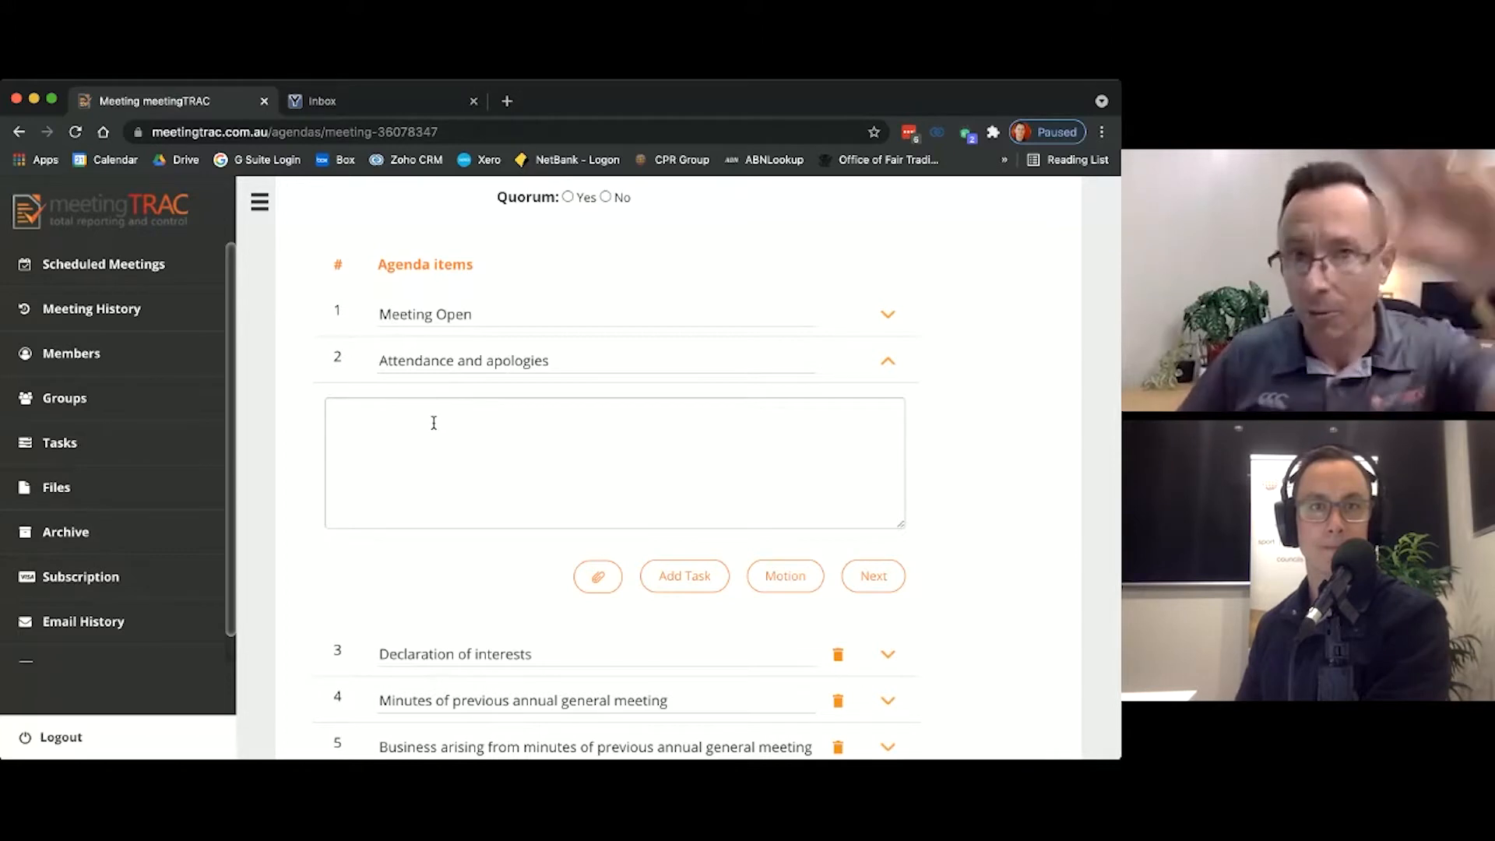
scroll(456, 408, "down", 1)
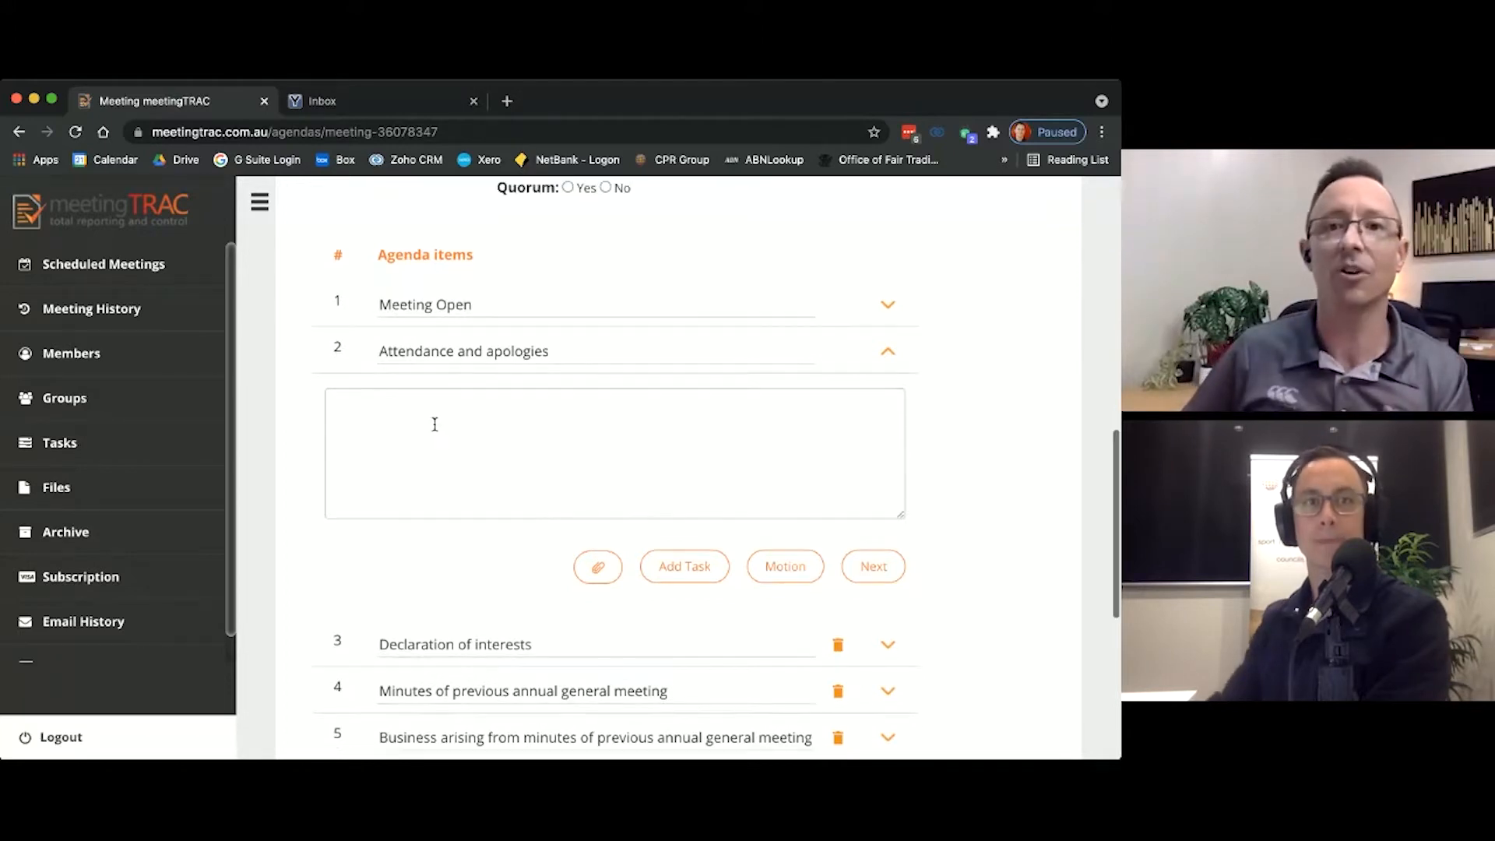
left_click(888, 344)
left_click(889, 387)
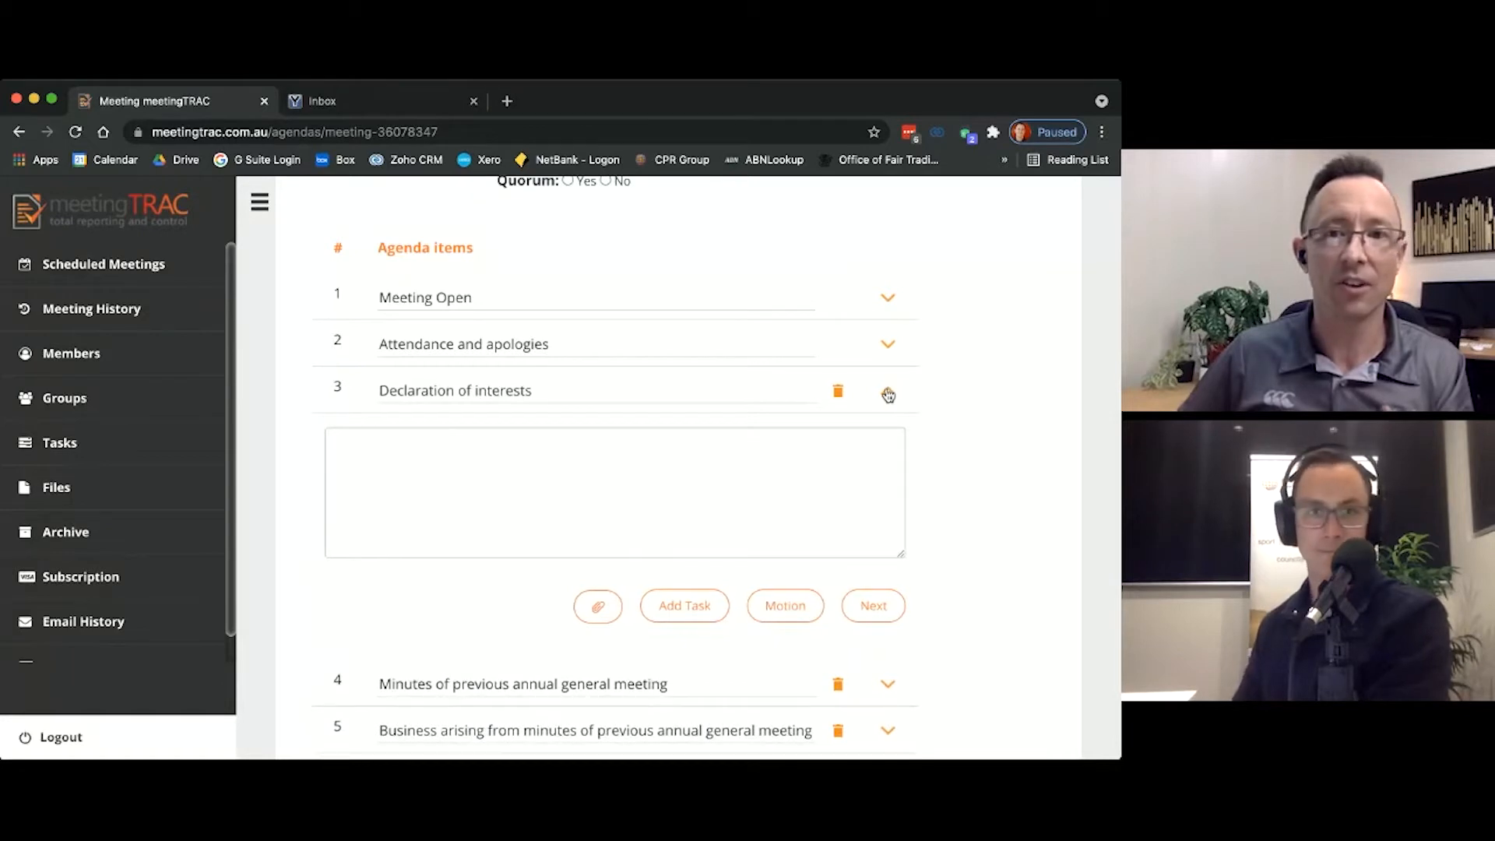
scroll(903, 467, "down", 2)
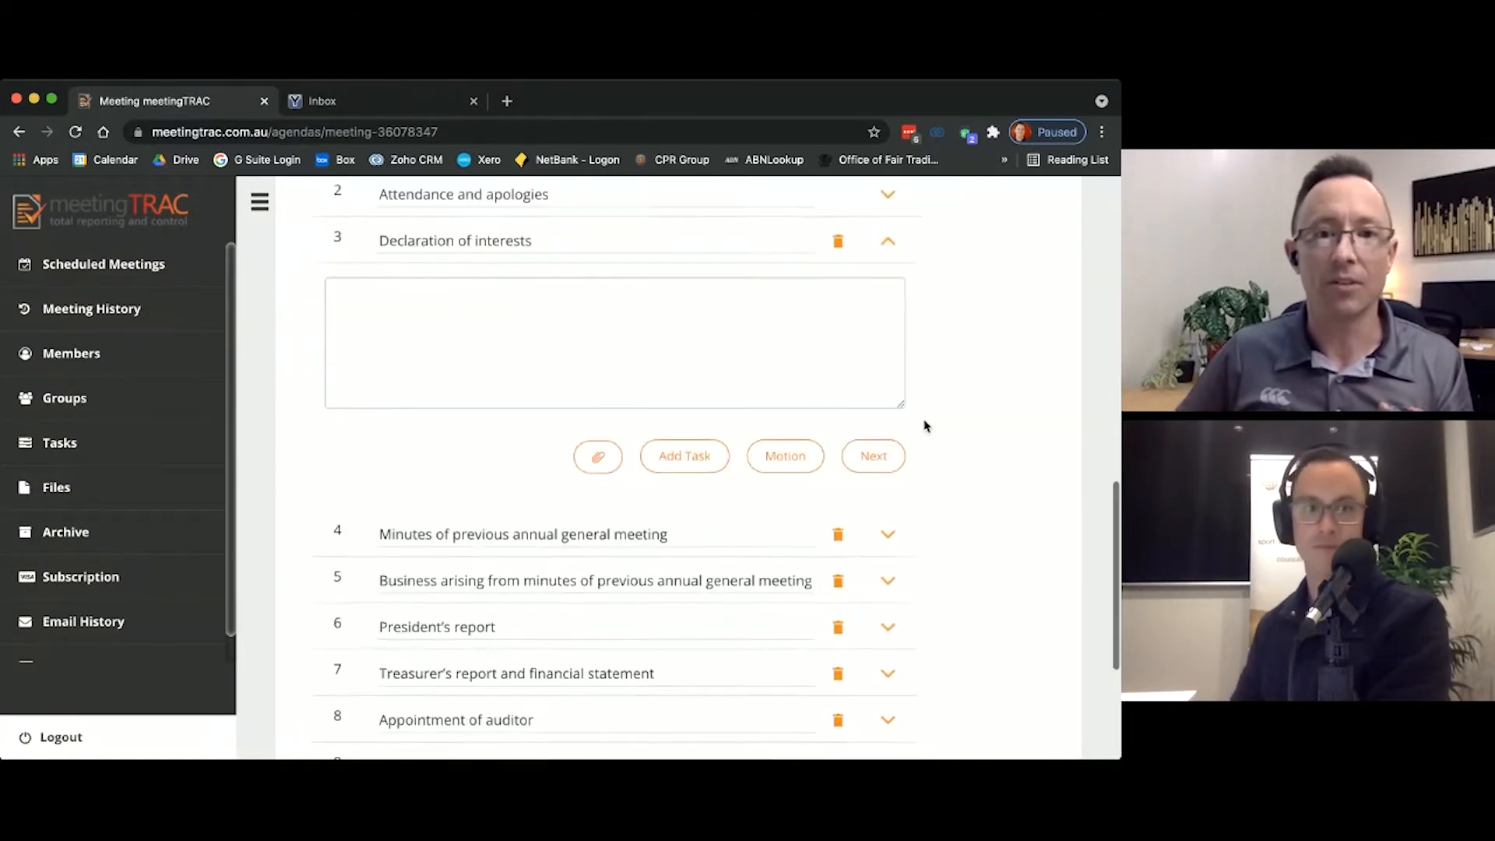
left_click(888, 531)
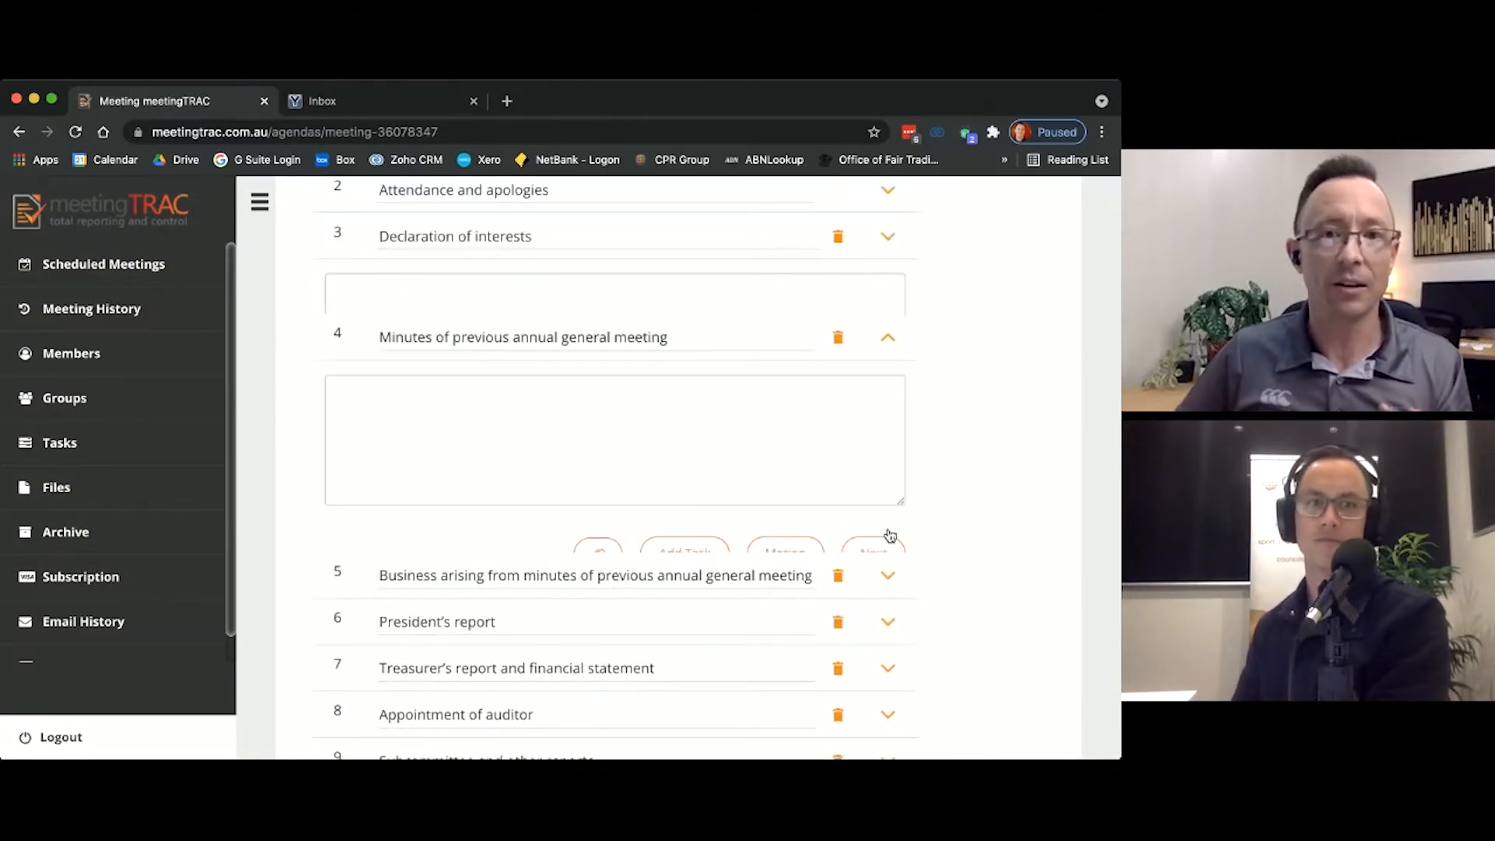
scroll(927, 497, "down", 1)
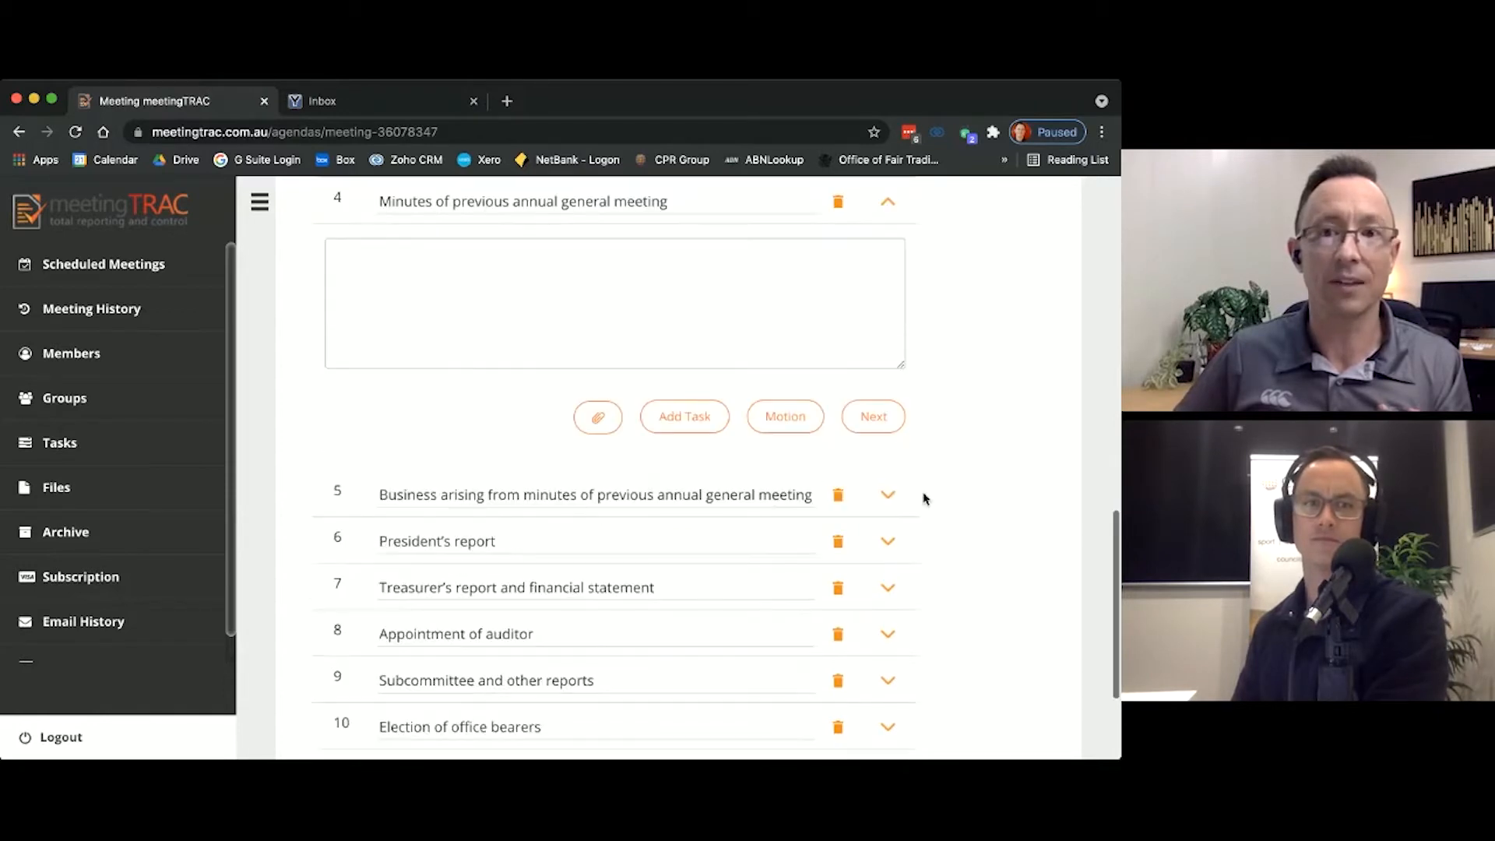
left_click(892, 205)
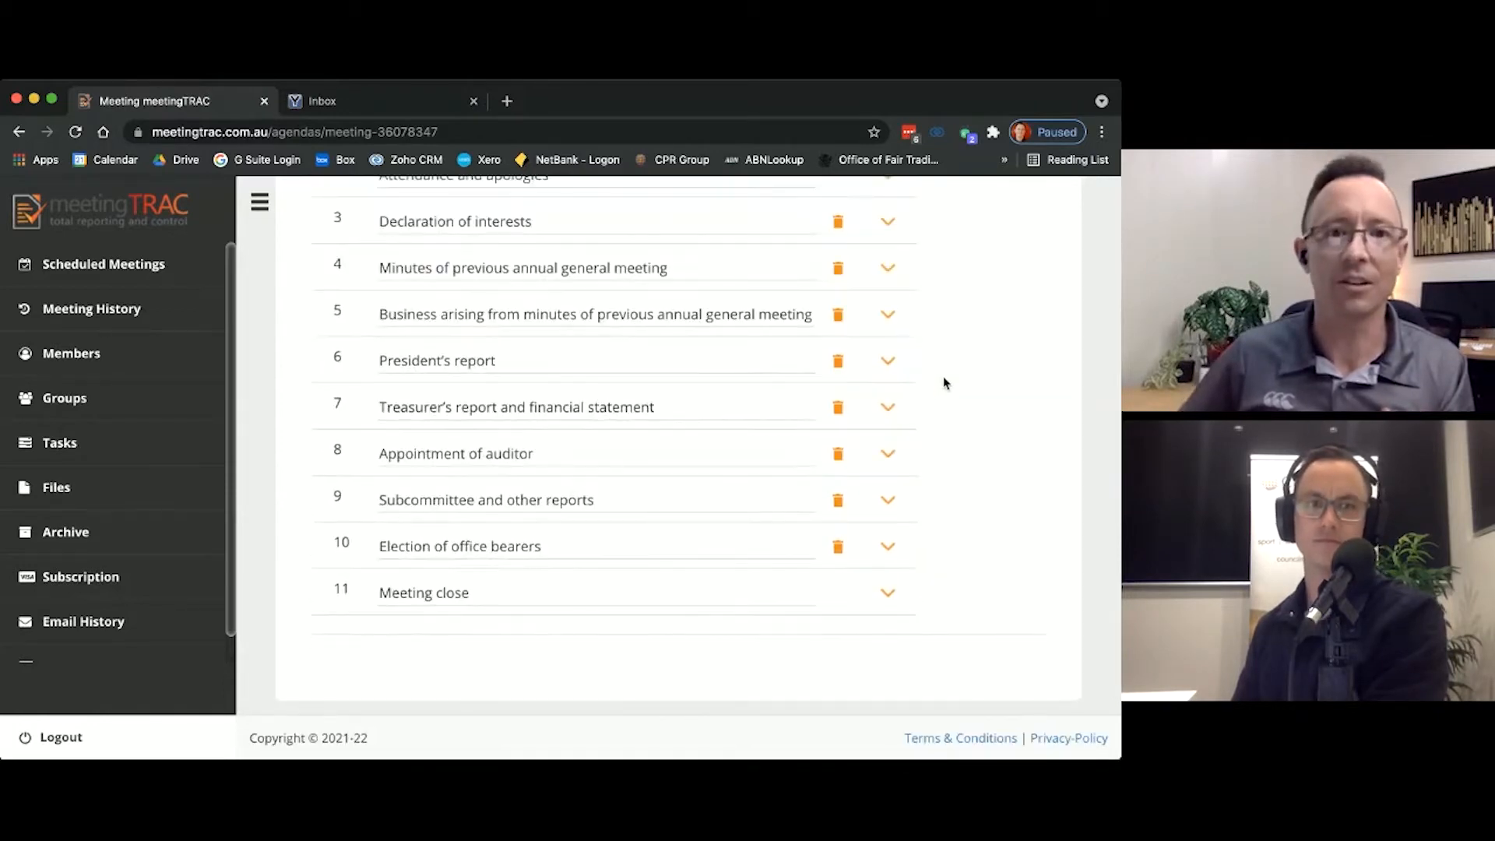
Step: Review the full list of agenda items from Meeting Open through Meeting close
scroll(941, 389, "up", 1)
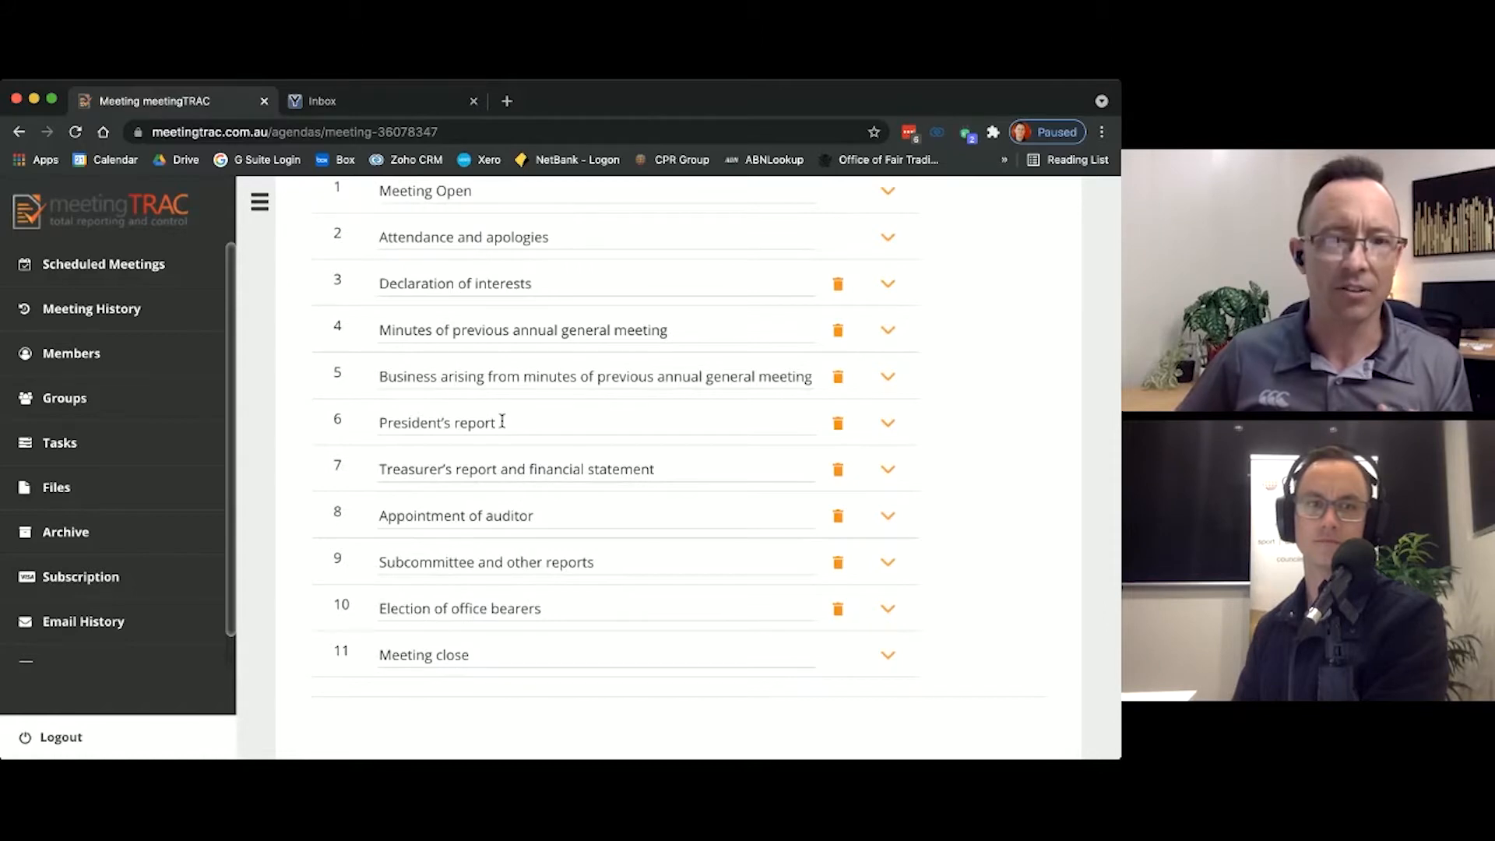
scroll(498, 436, "down", 1)
scroll(489, 467, "down", 1)
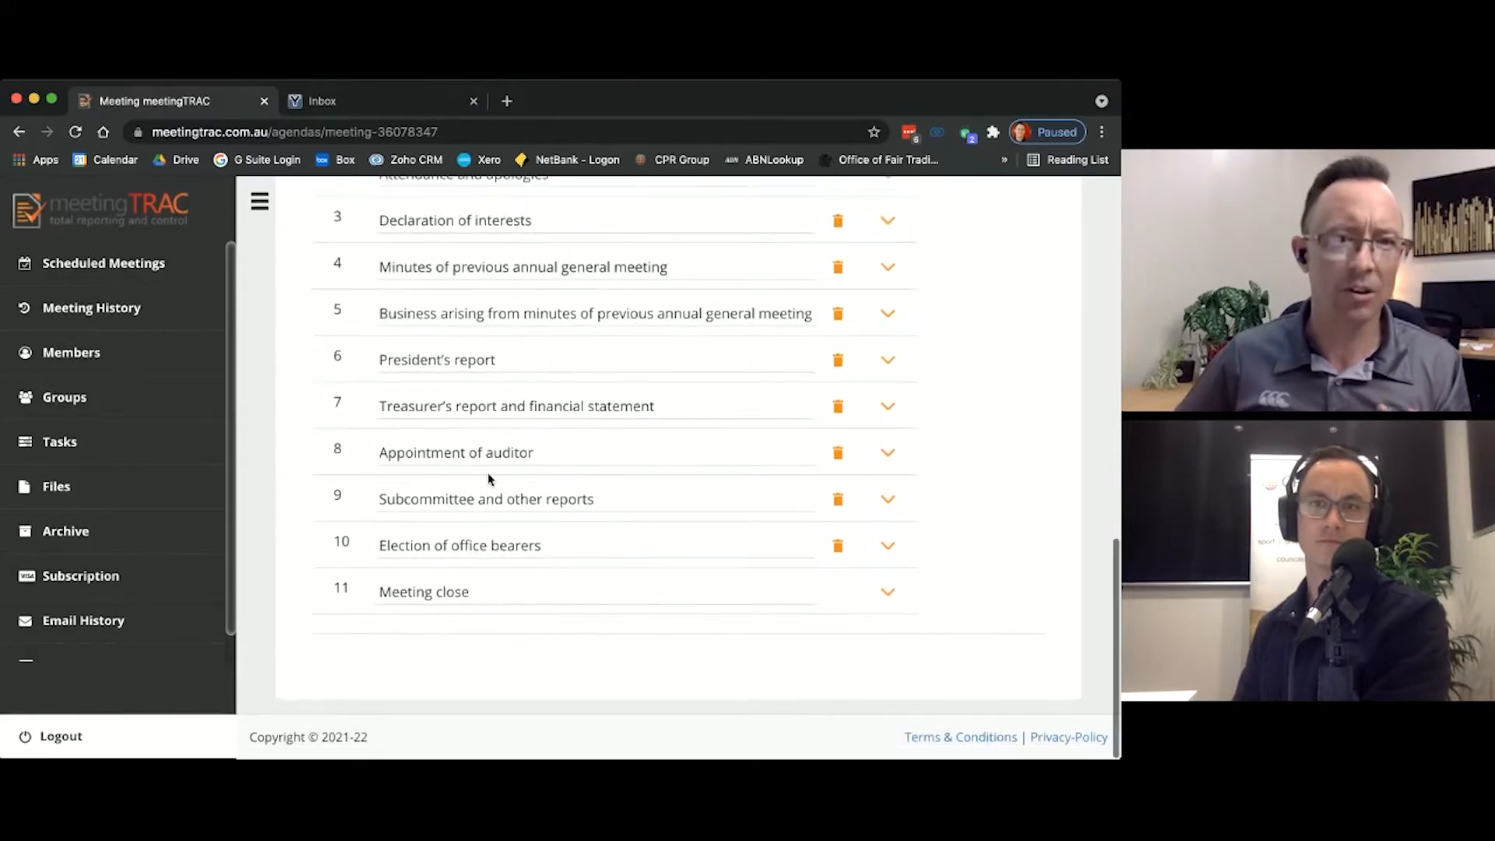
scroll(488, 475, "up", 1)
scroll(487, 473, "up", 4)
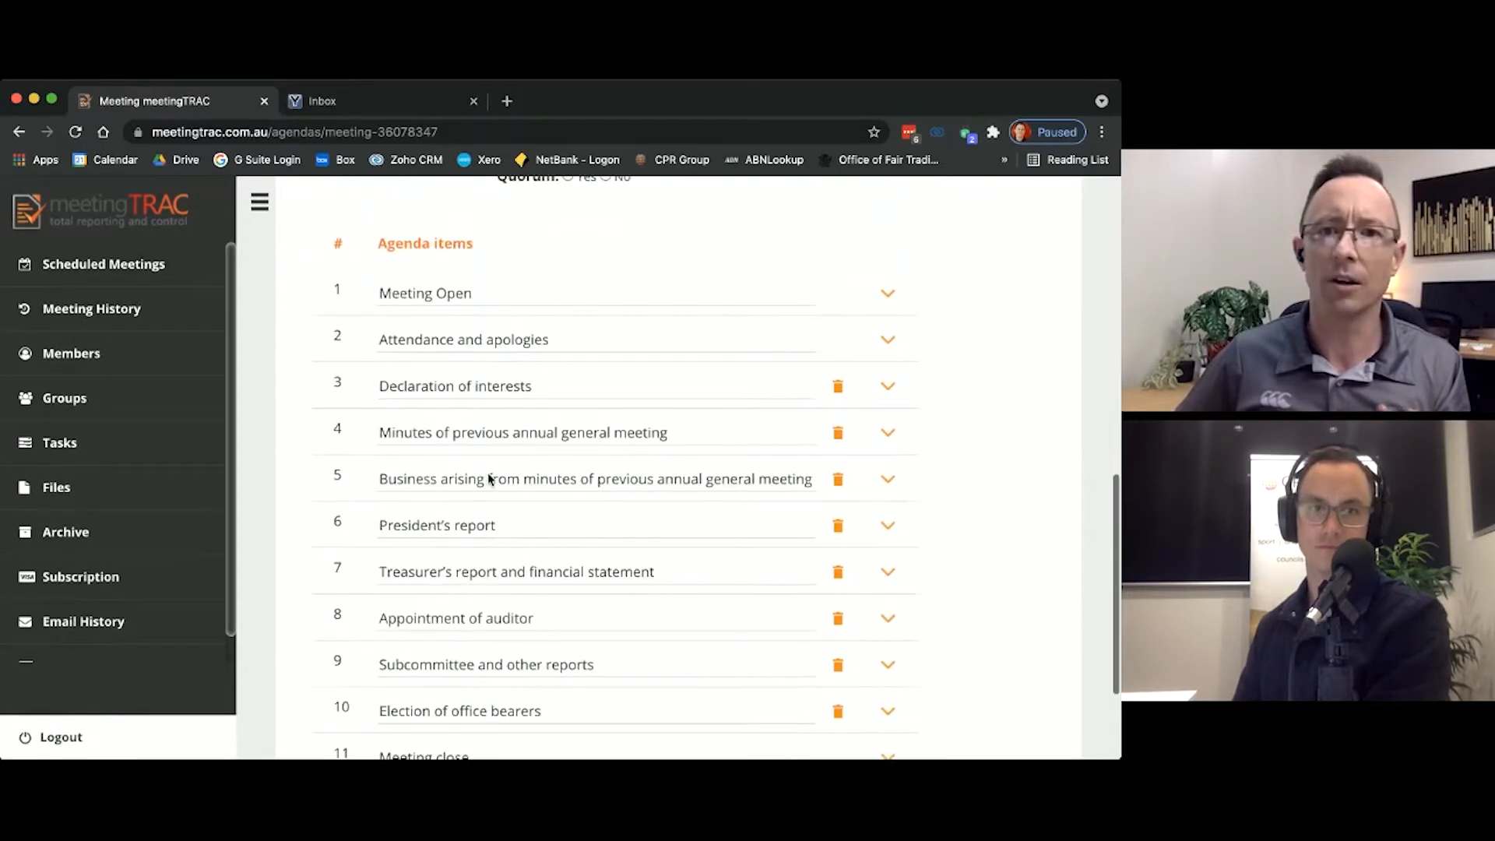
scroll(804, 320, "up", 1)
scroll(805, 320, "down", 5)
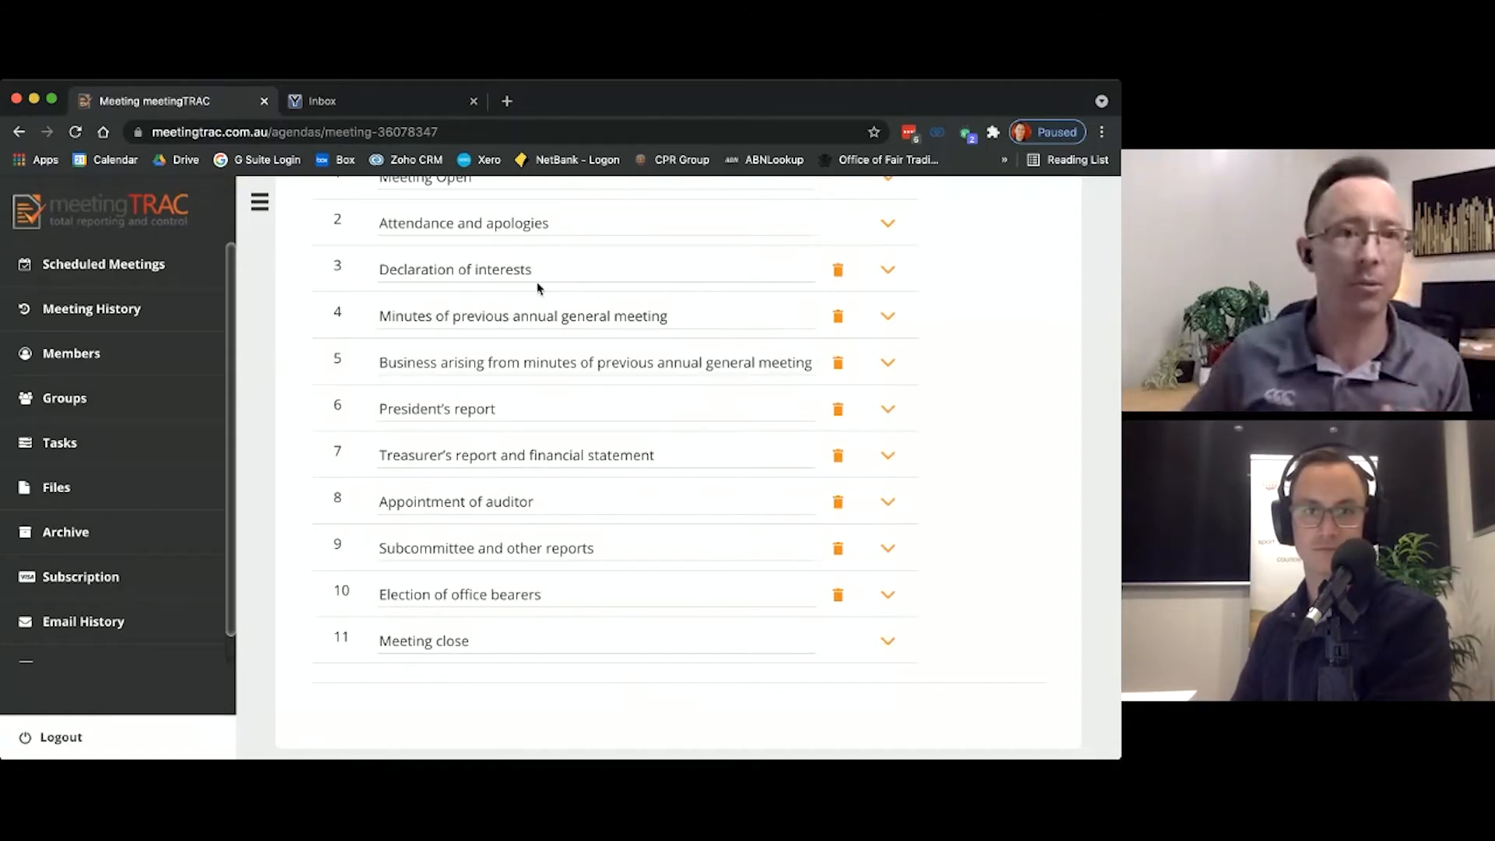
scroll(644, 585, "up", 5)
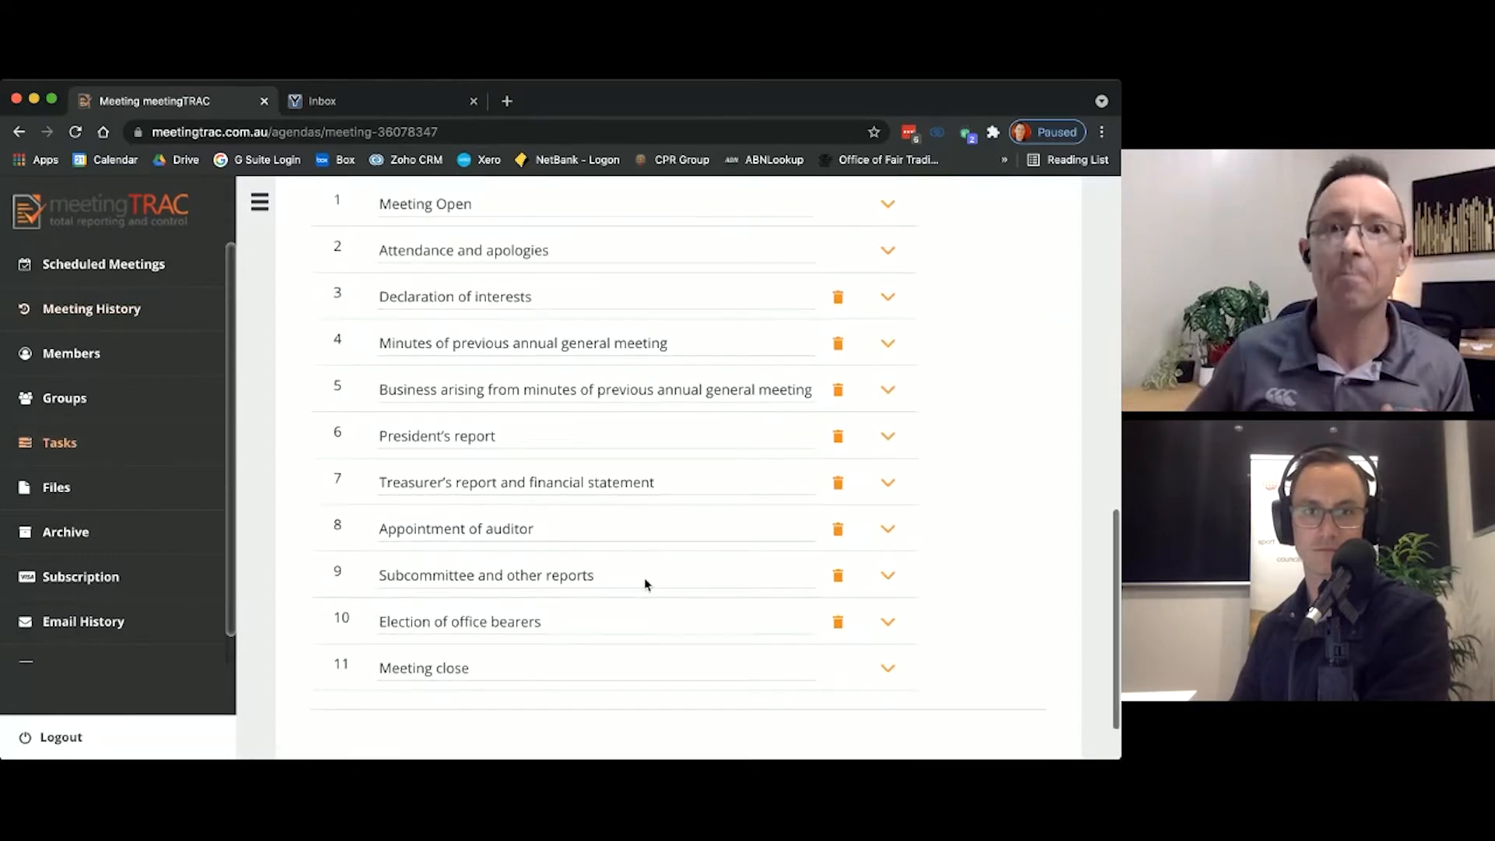
Step: Add a new agenda item and title it "Declaration of payments to committee and staff"
scroll(644, 584, "up", 15)
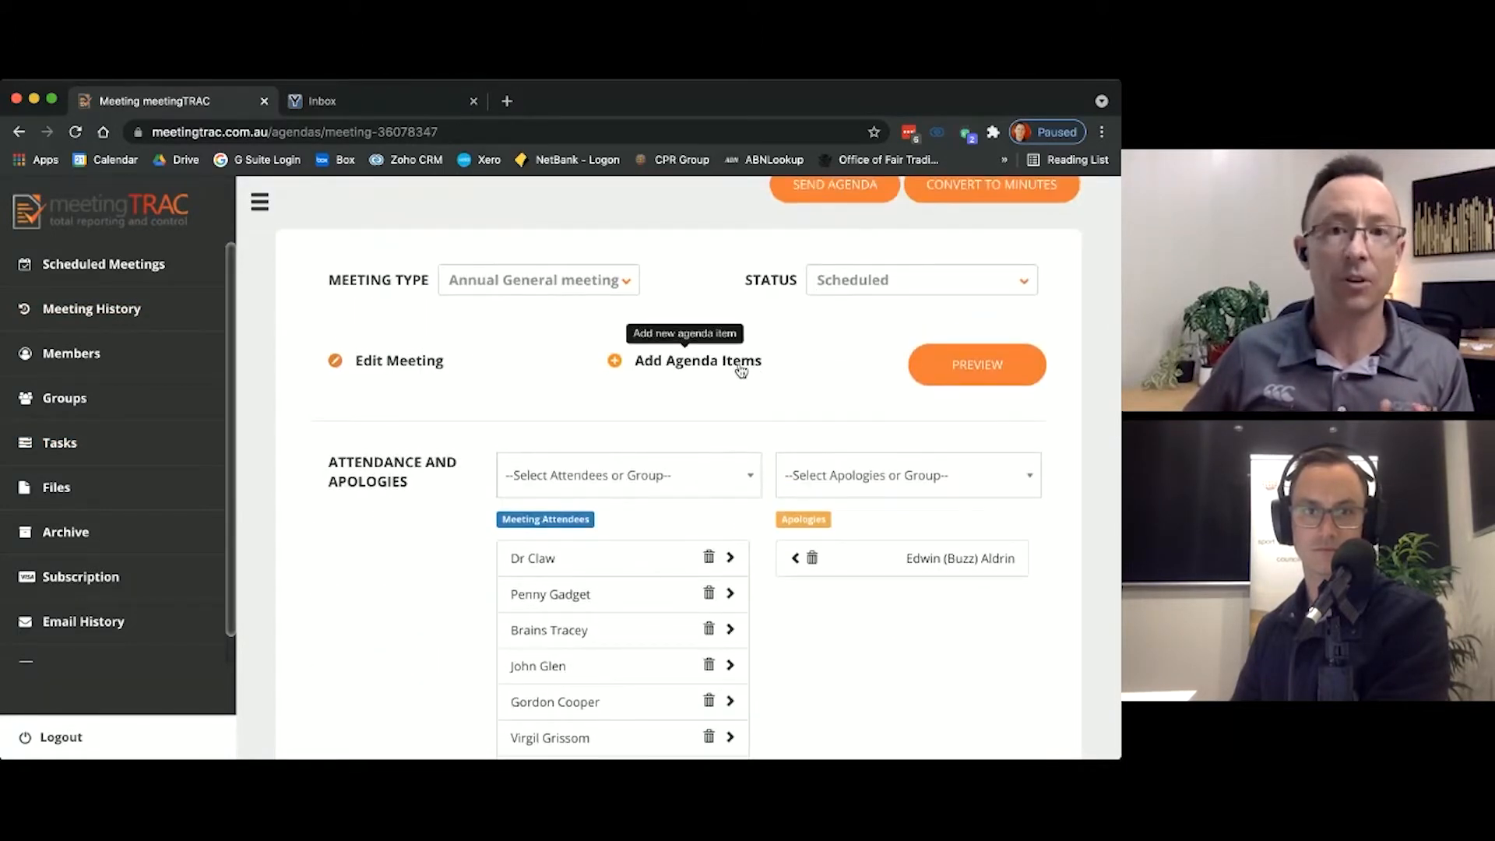
left_click(740, 371)
scroll(759, 384, "down", 20)
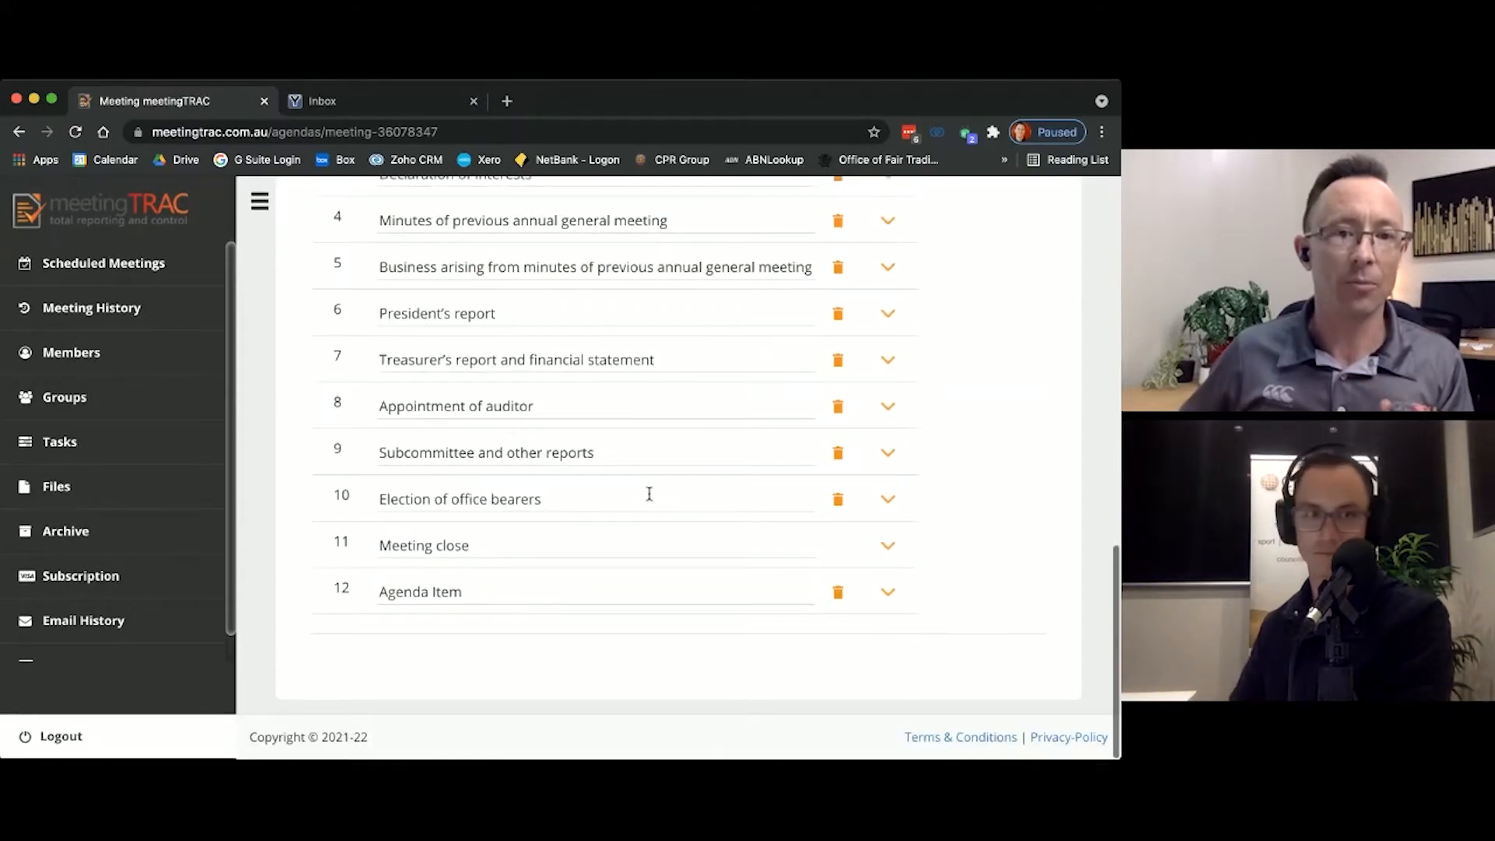
left_click(518, 581)
left_click_drag(504, 587, 384, 595)
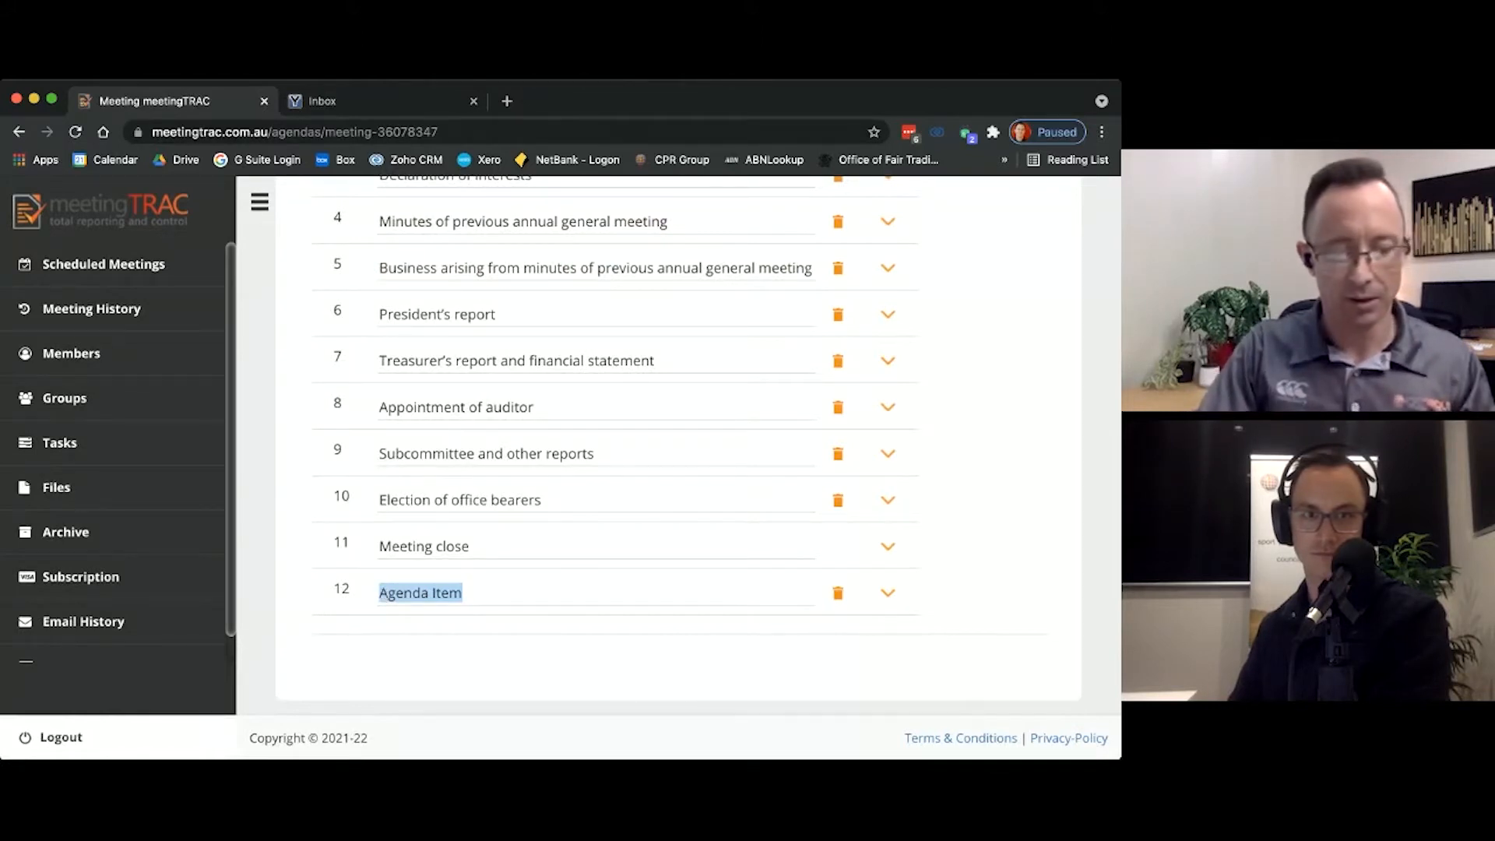
type("Declaration of p")
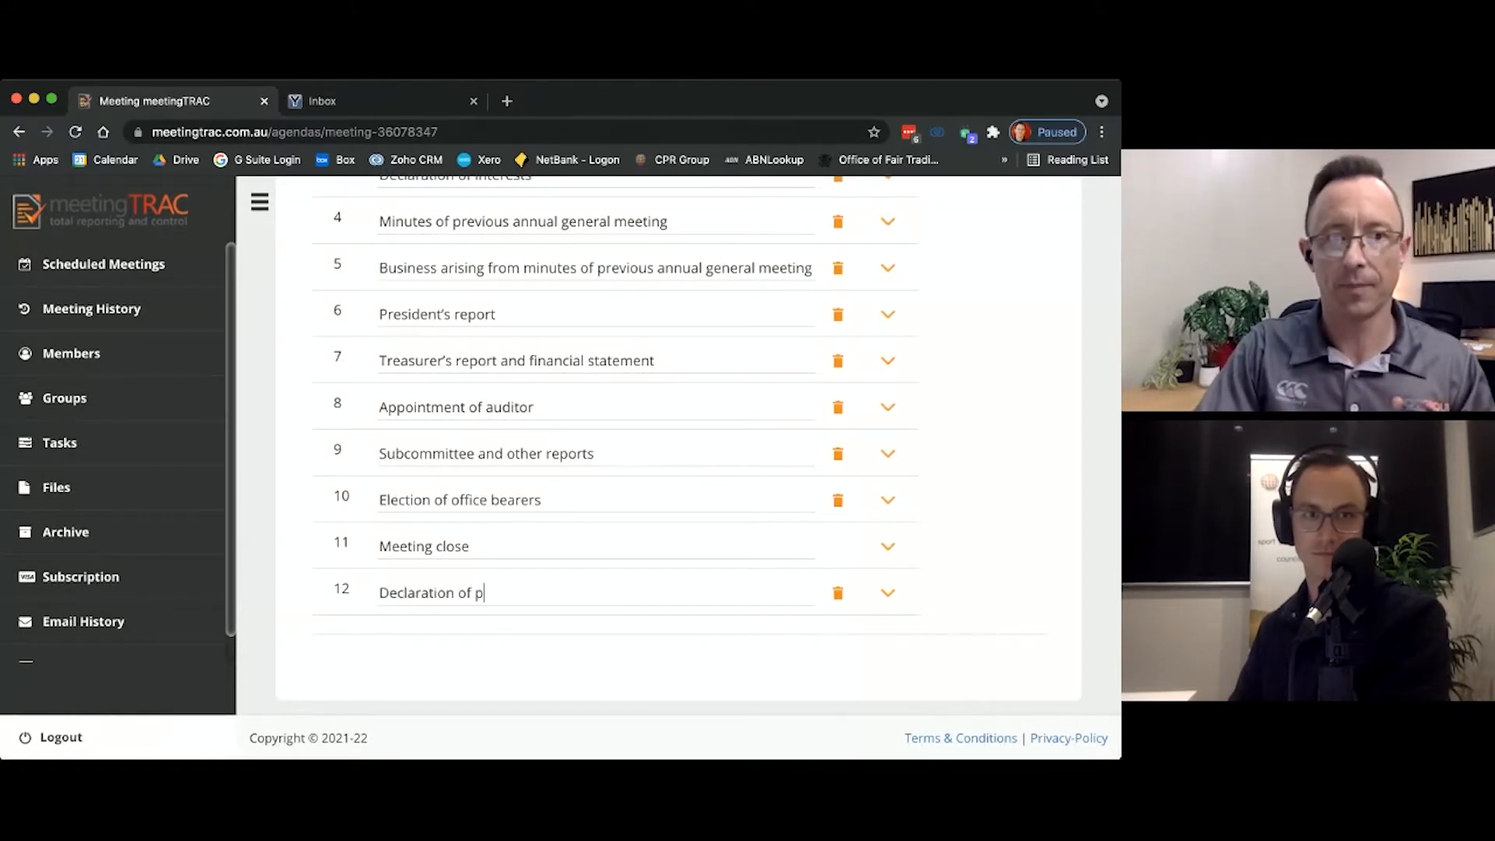
type("ayments to ")
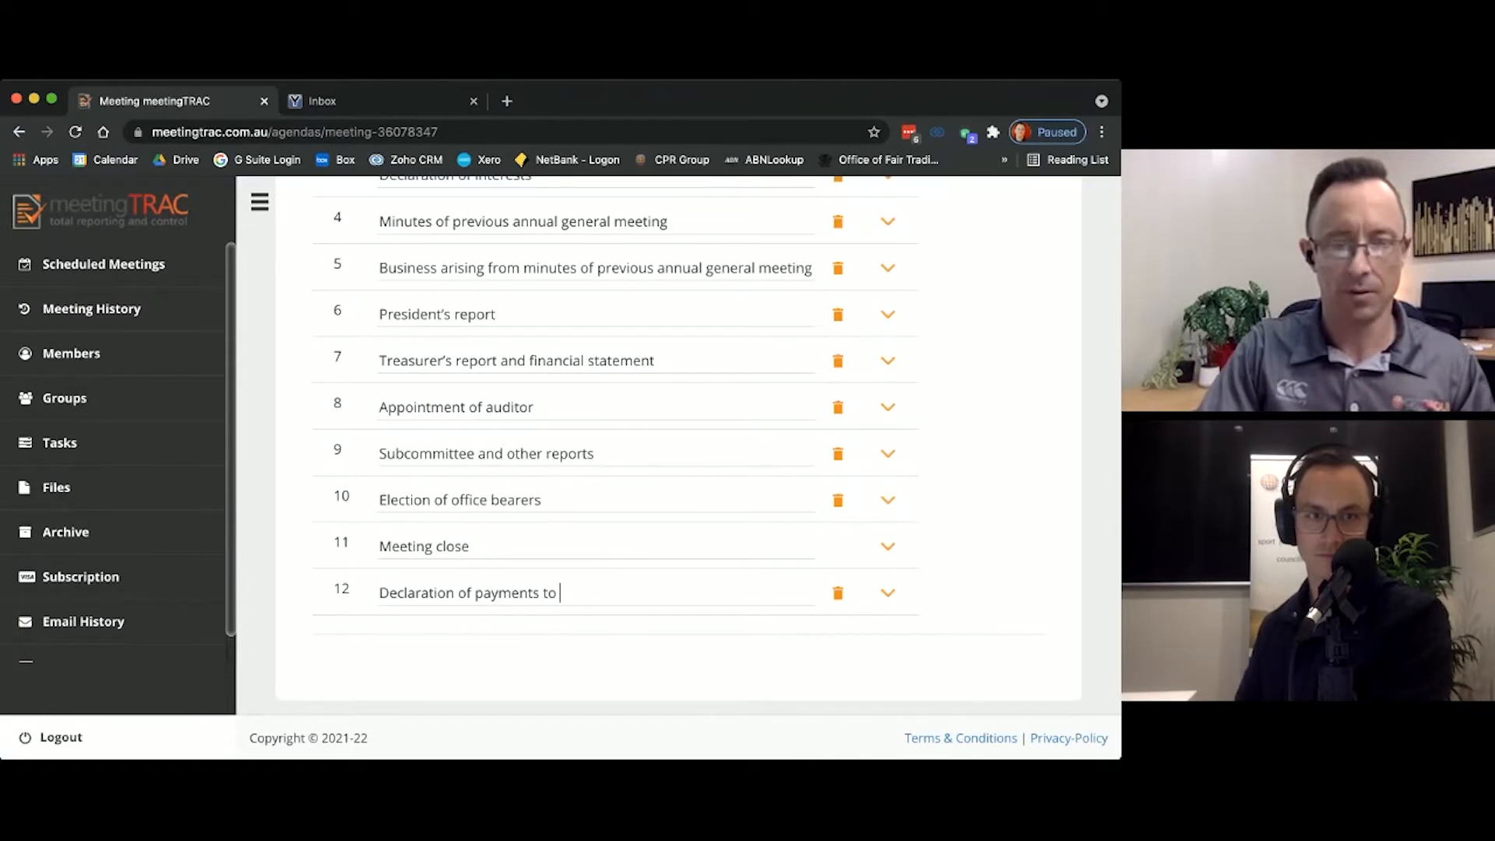
type("committee and staff")
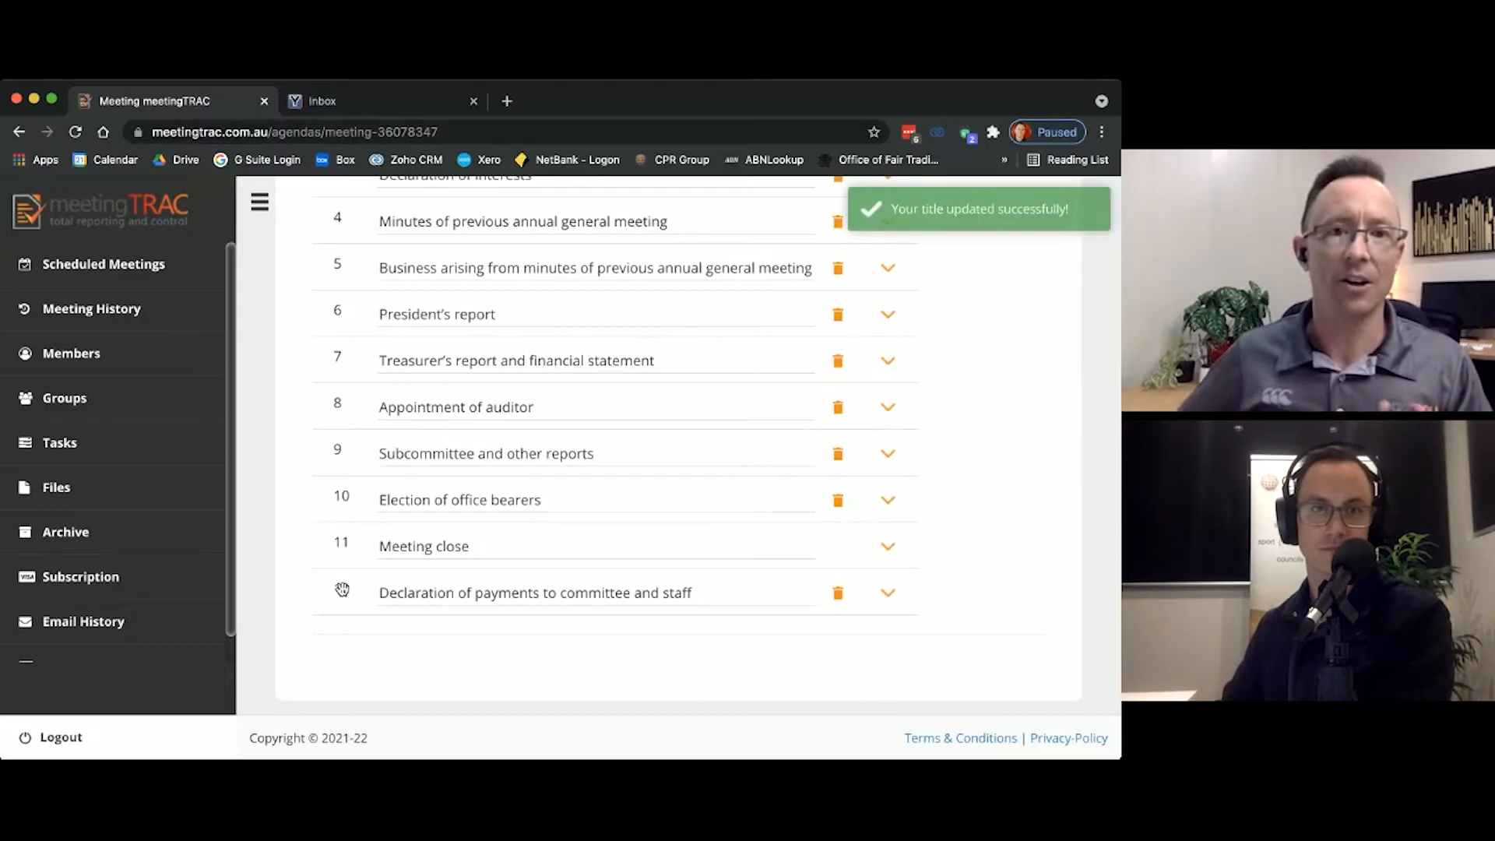
Step: Move the Declaration of payments to committee and staff item to position 9, directly after Appointment of auditor
scroll(342, 590, "up", 1)
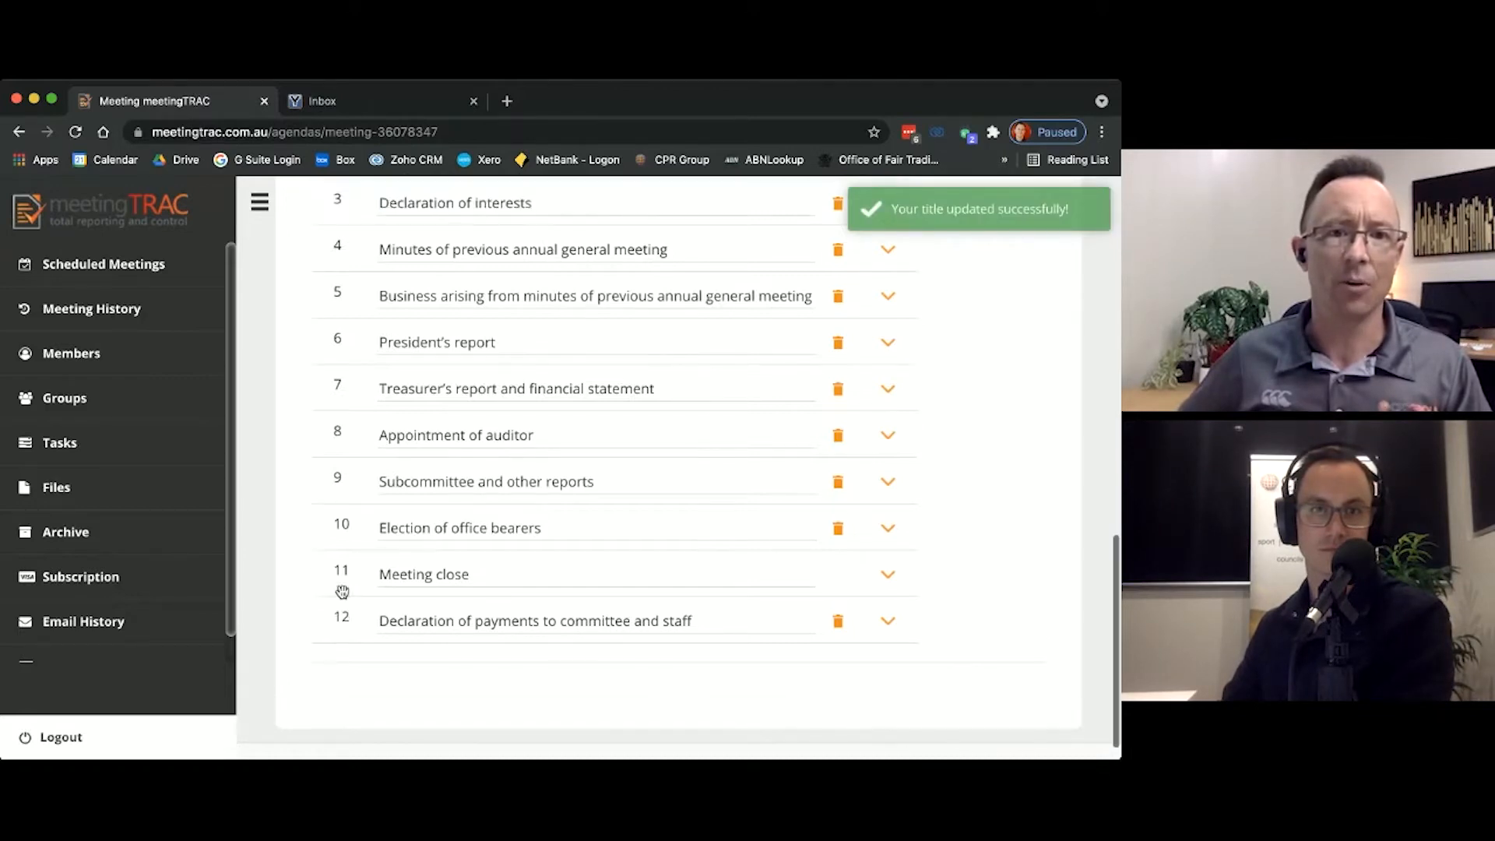
left_click_drag(338, 615, 342, 503)
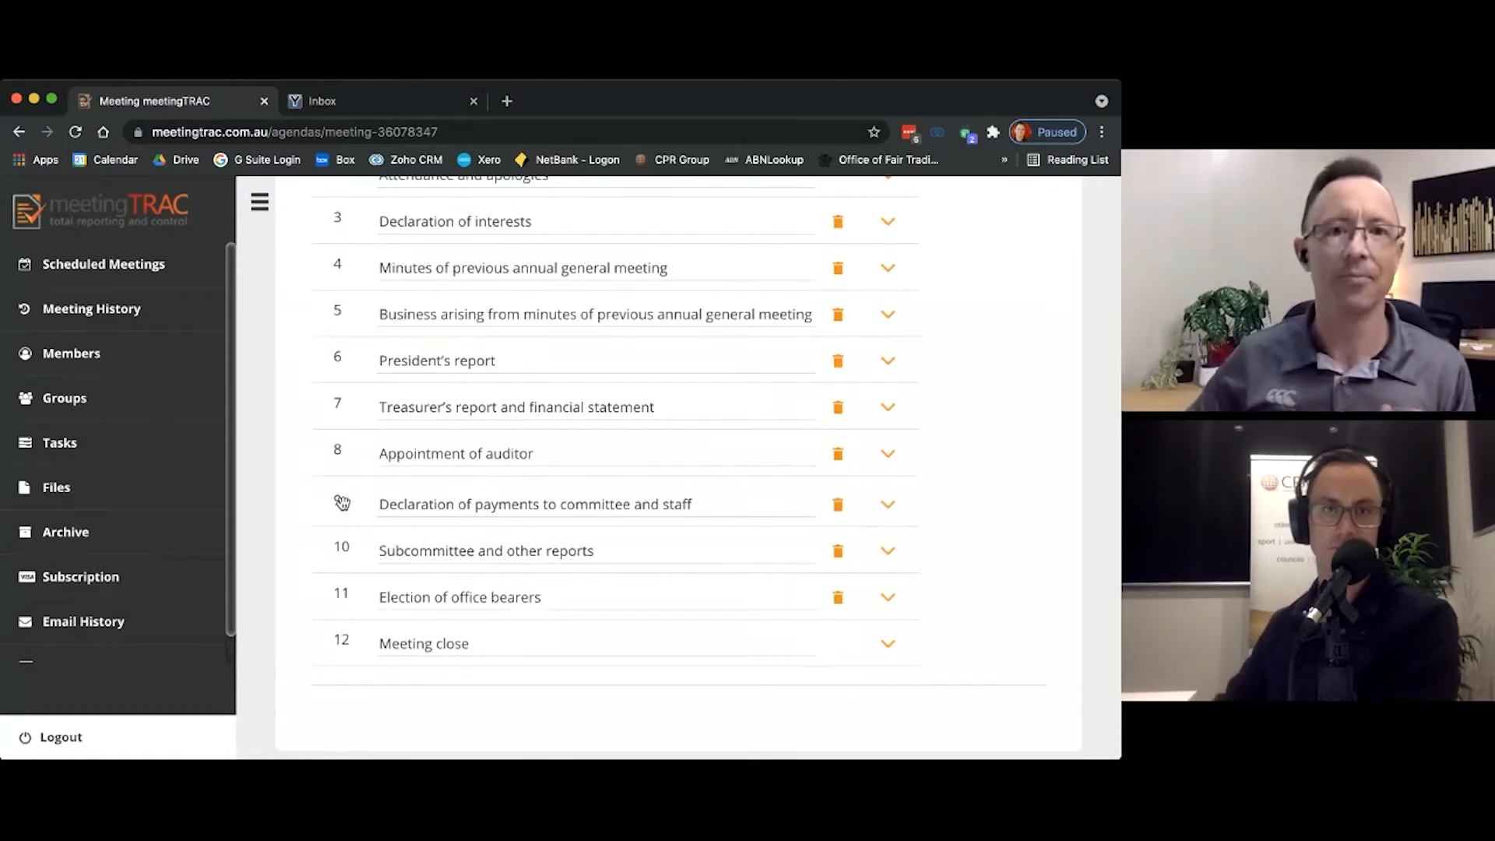
scroll(490, 471, "up", 1)
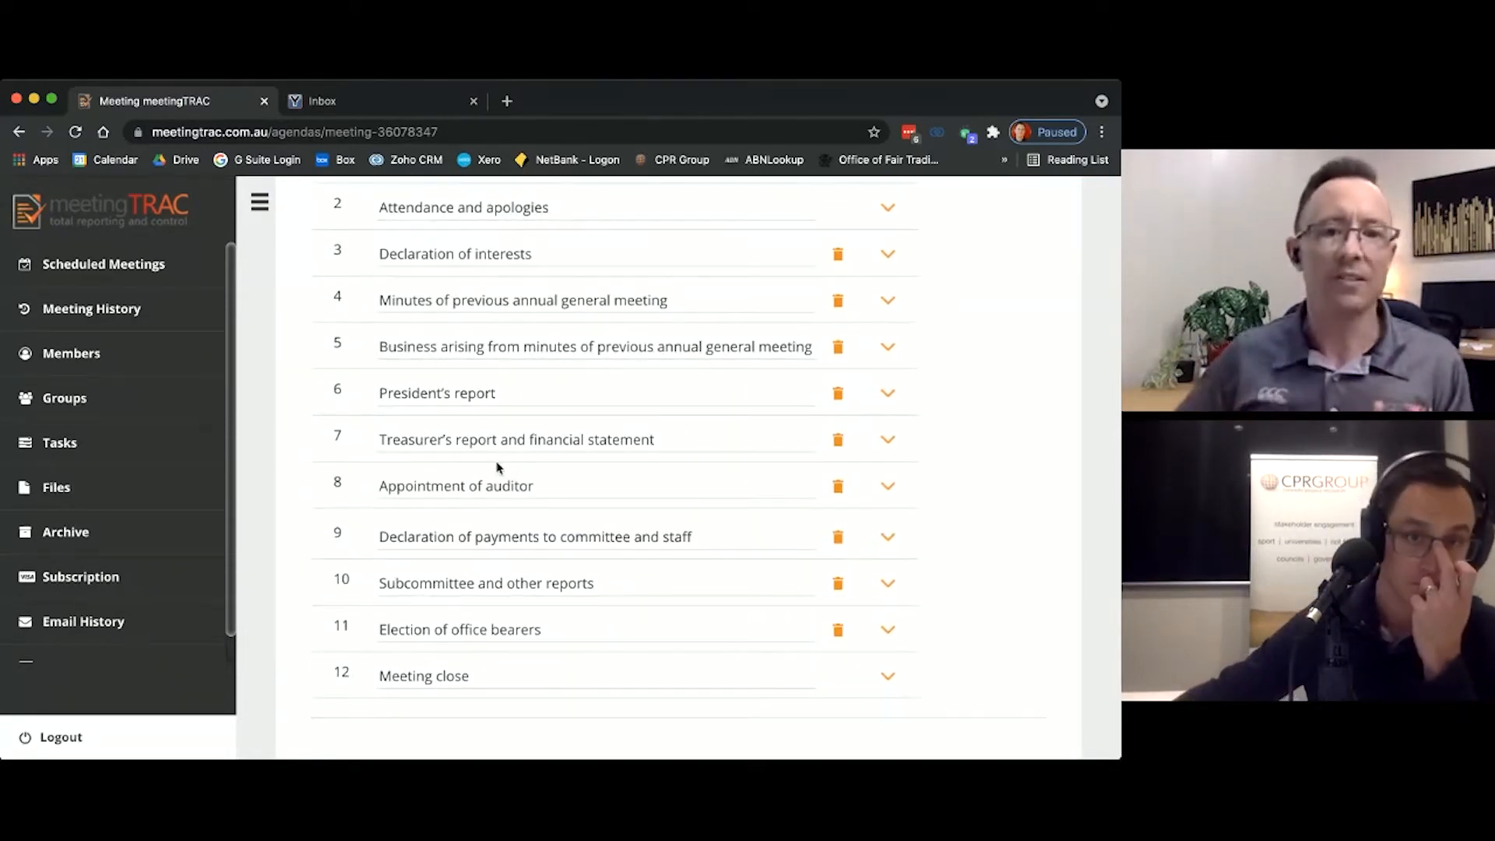
scroll(498, 467, "down", 1)
scroll(497, 473, "down", 1)
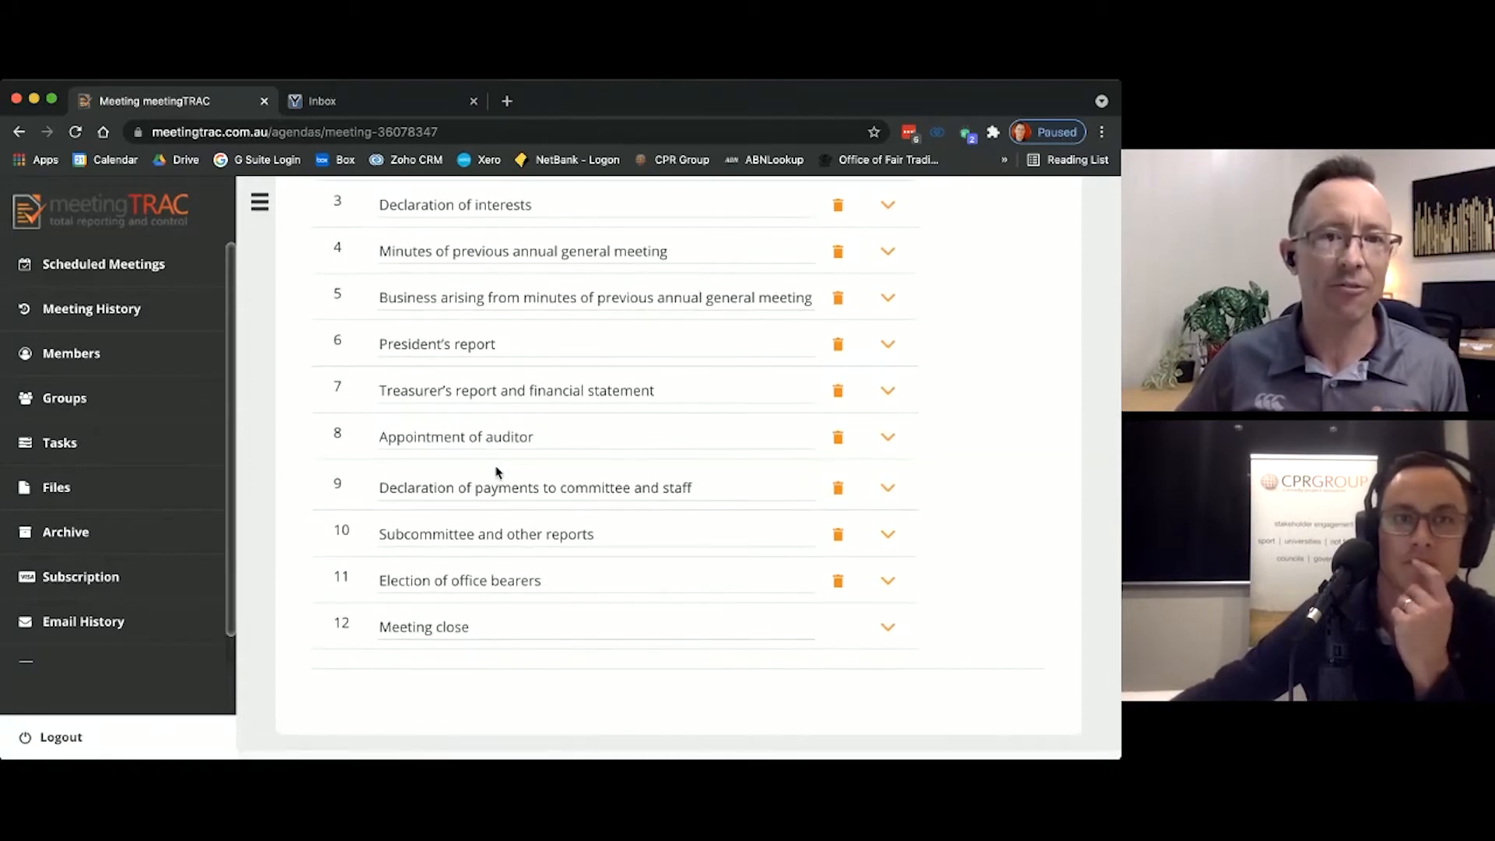
scroll(497, 472, "down", 1)
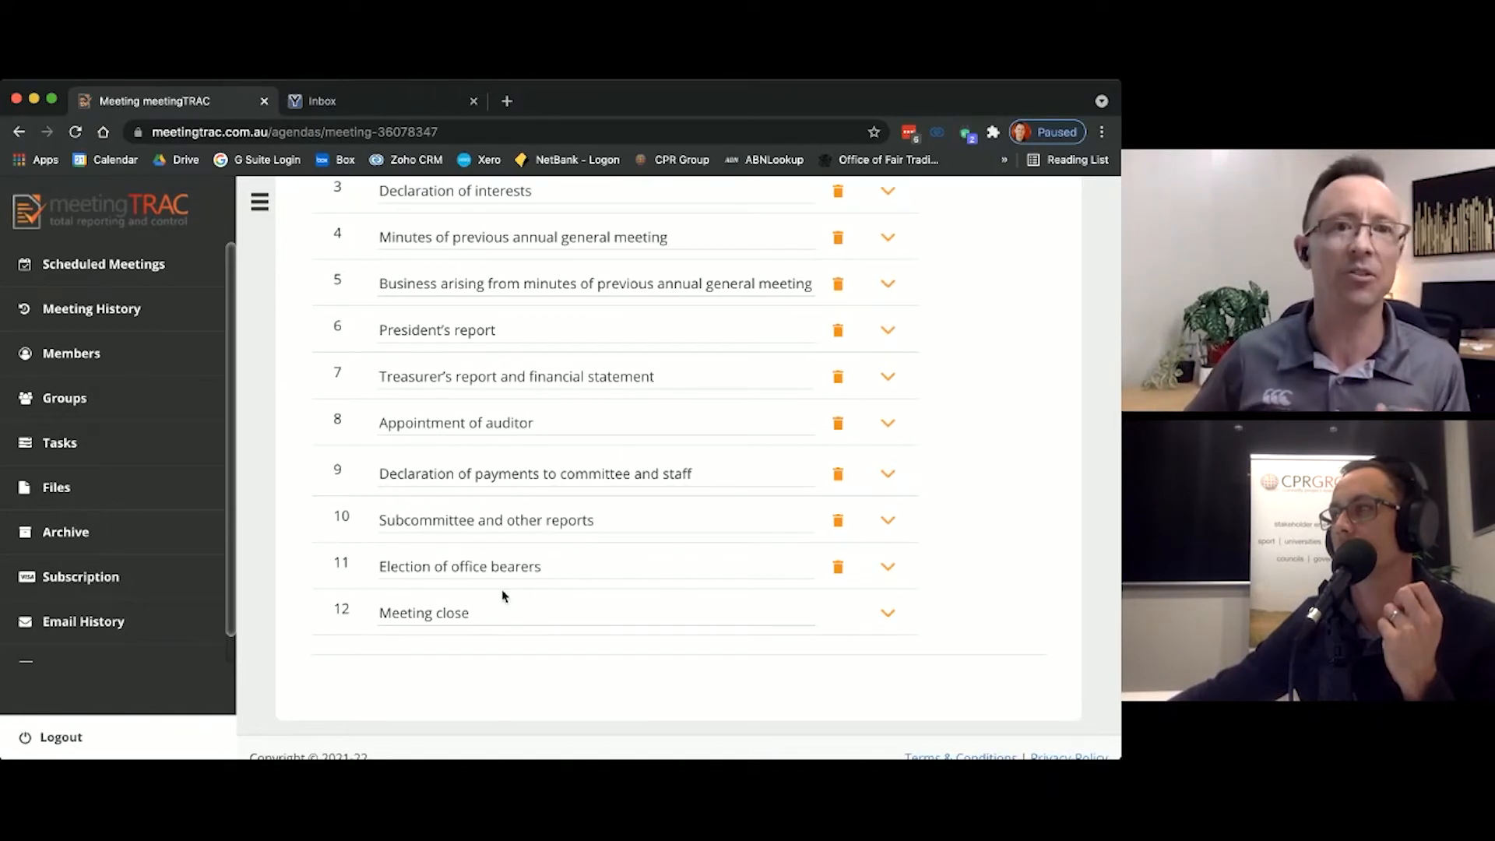
Step: Add another new agenda item to the annual general meeting agenda
scroll(523, 553, "up", 10)
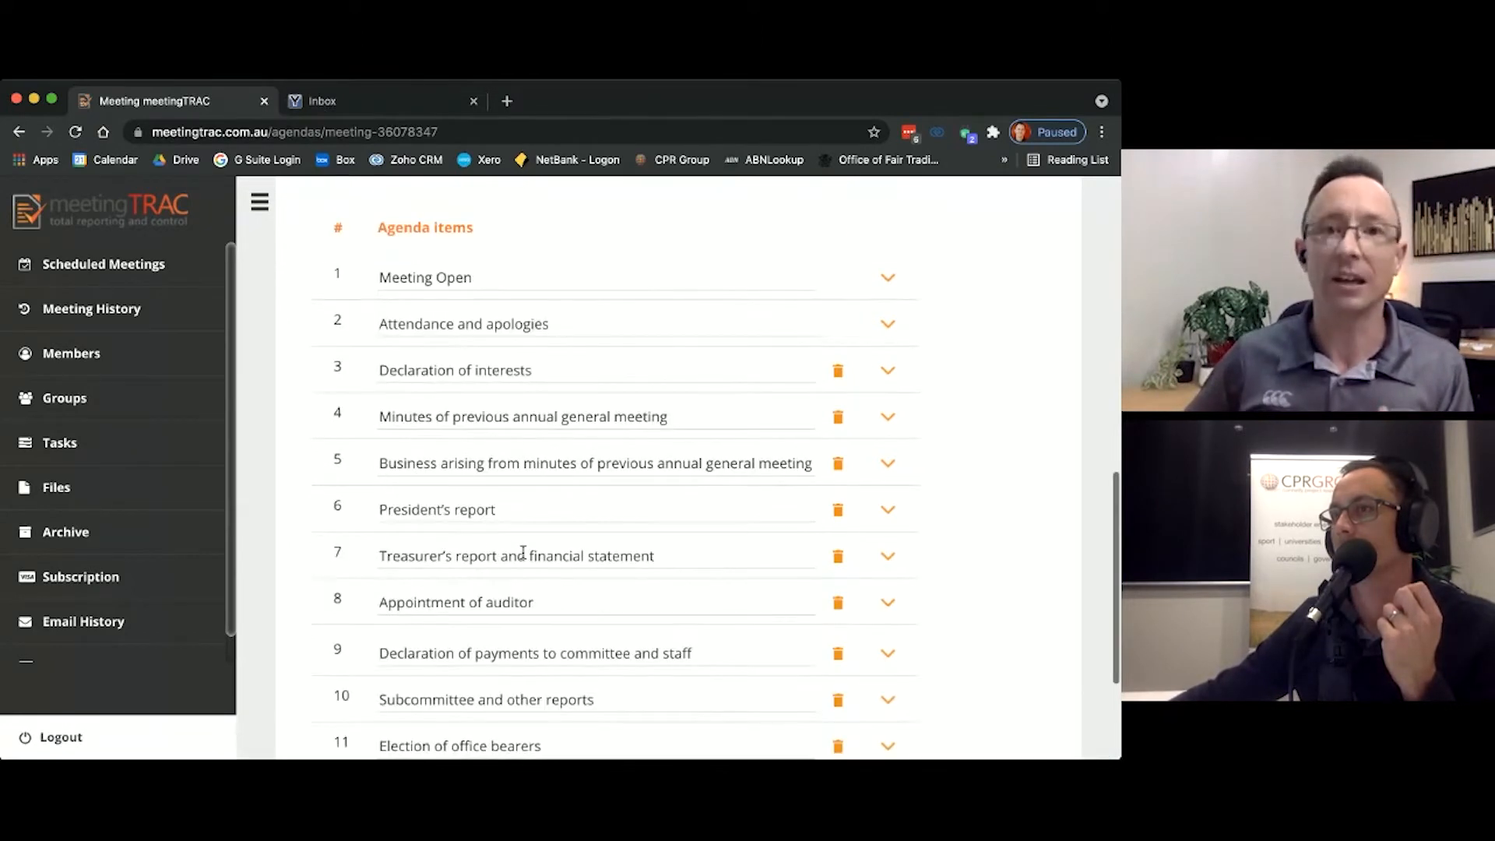
scroll(706, 482, "up", 3)
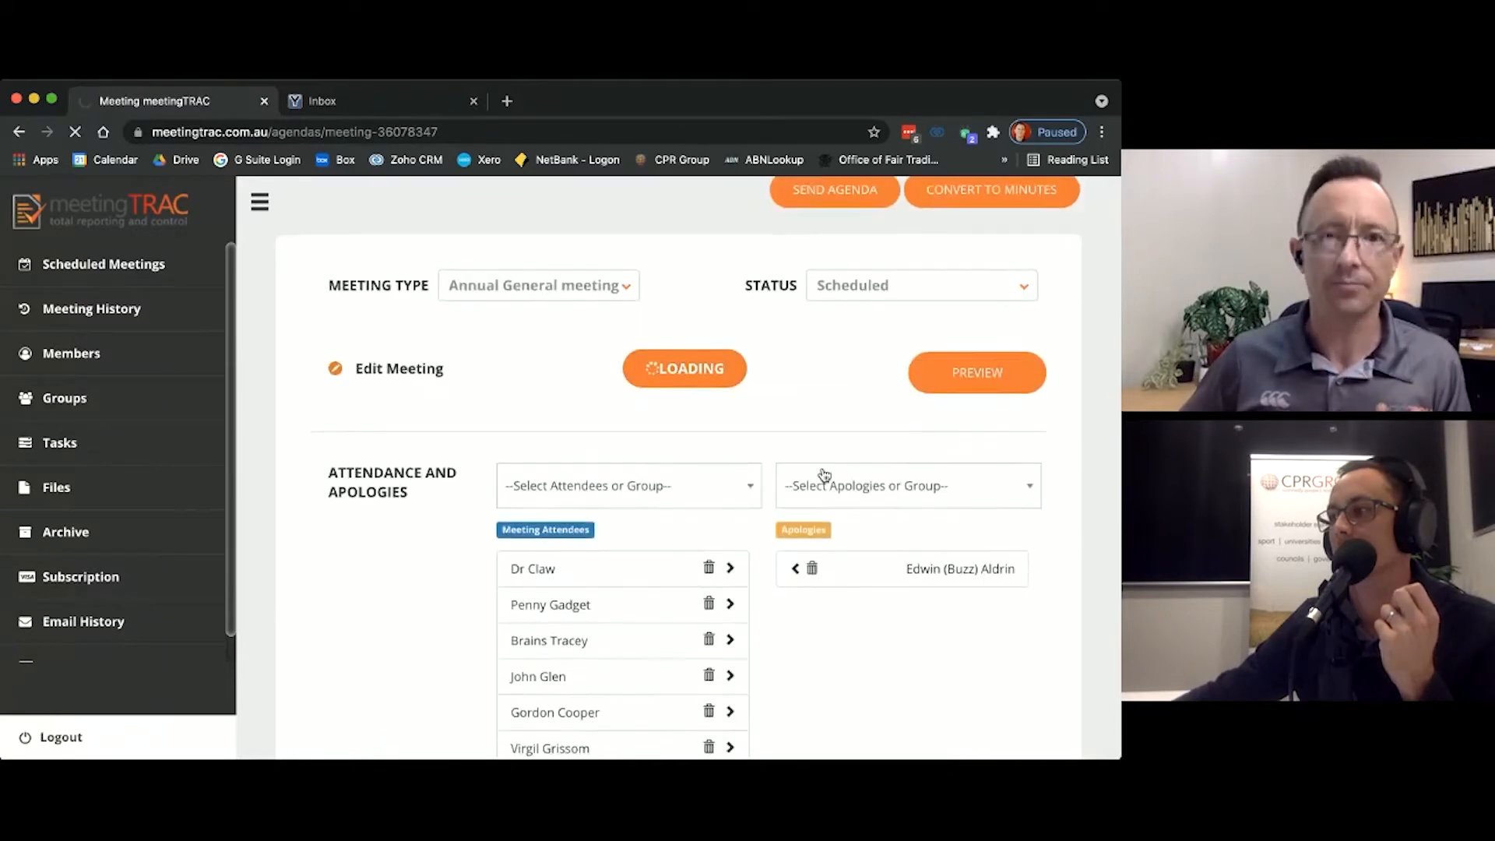
scroll(818, 473, "down", 8)
scroll(820, 472, "up", 8)
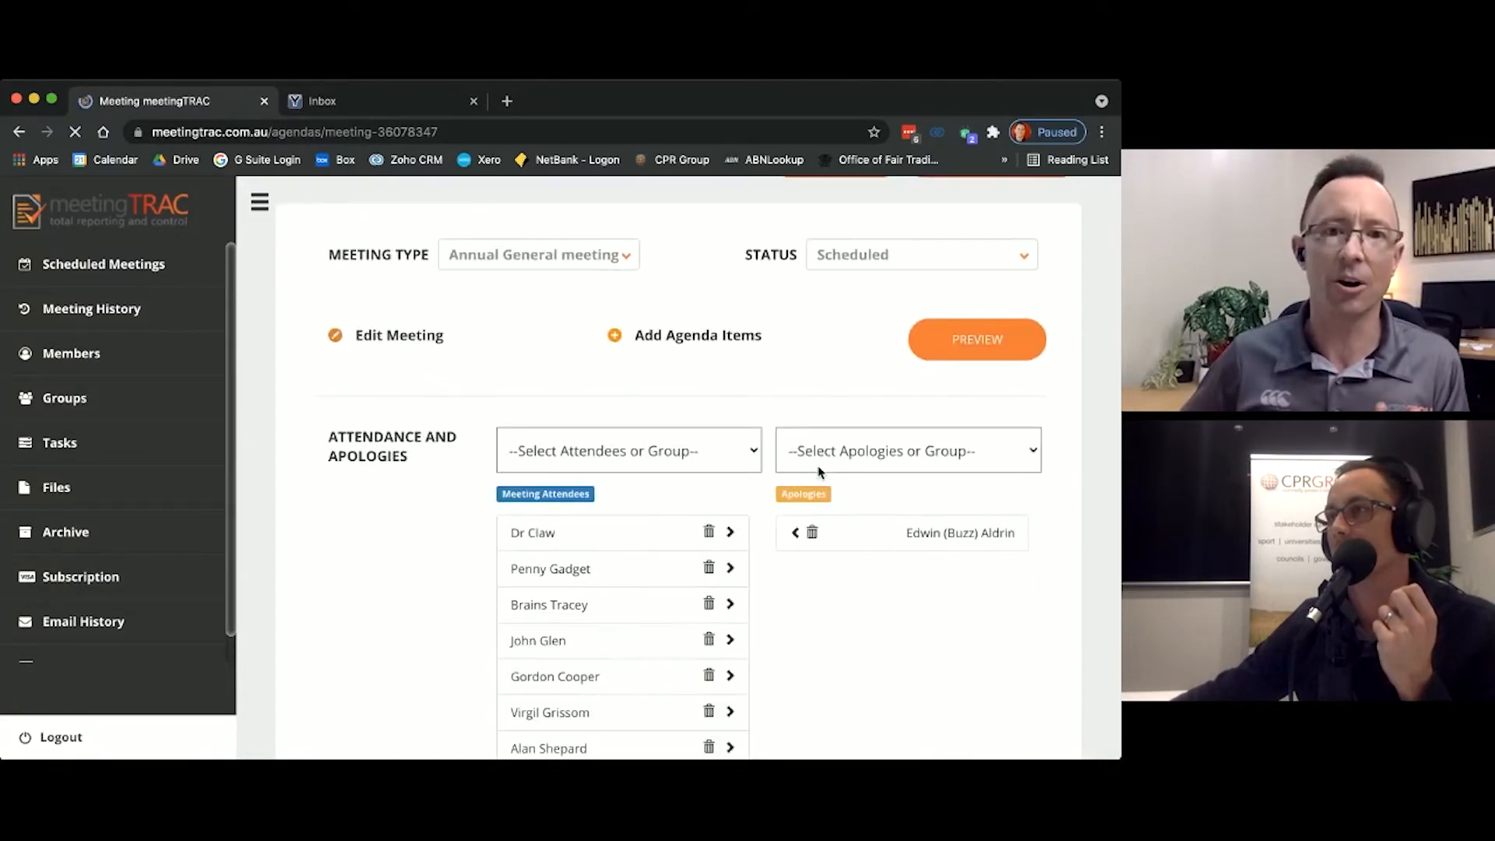
scroll(820, 471, "down", 6)
scroll(820, 470, "up", 6)
scroll(820, 470, "up", 2)
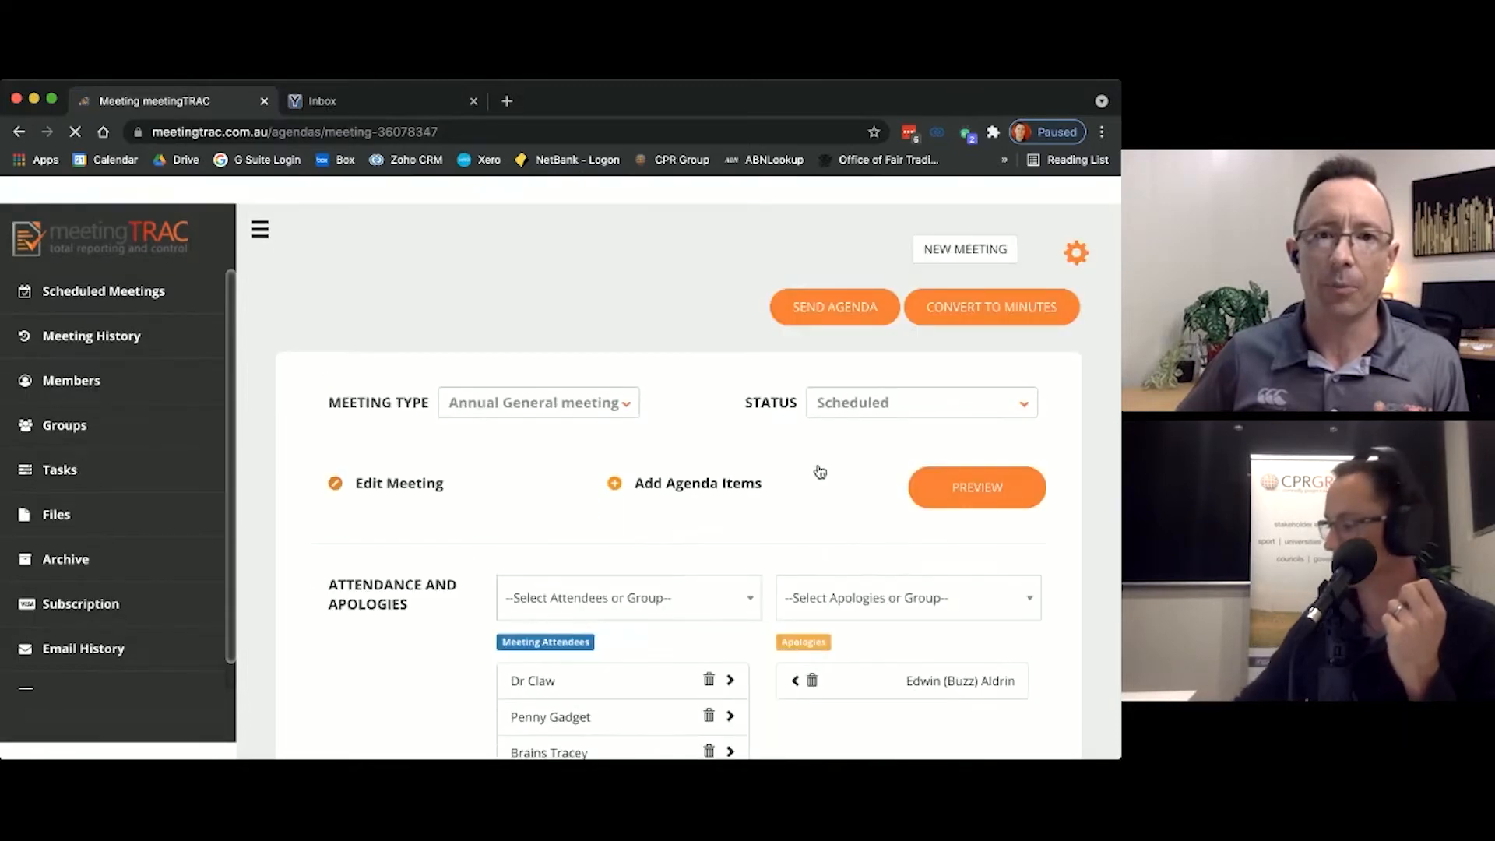
left_click(713, 458)
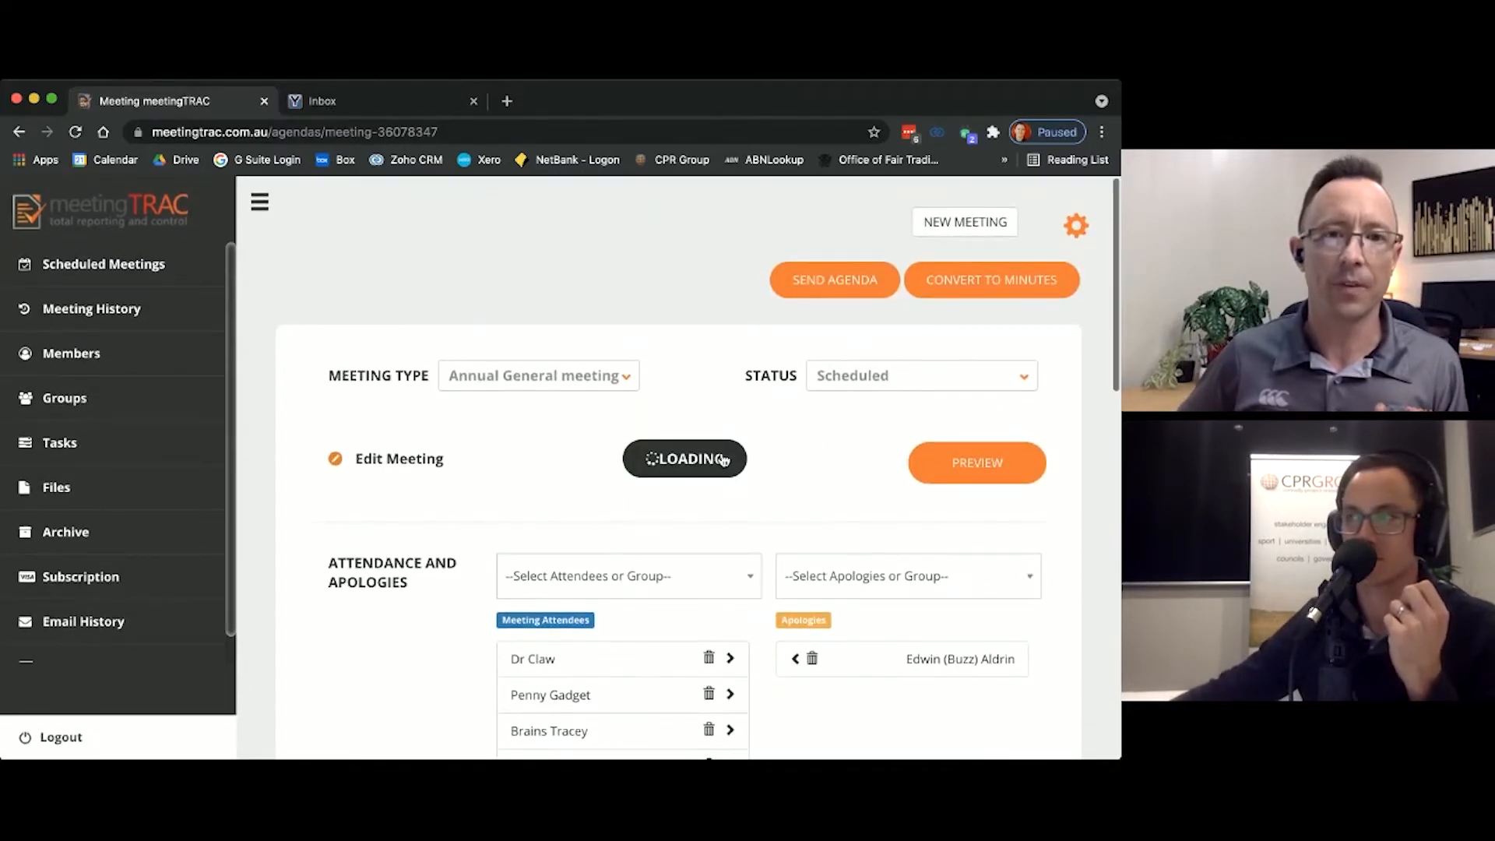
Step: Title the new agenda item "Special Resolution - Change of Name" and move it to position 12, directly before Meeting close
scroll(609, 477, "down", 13)
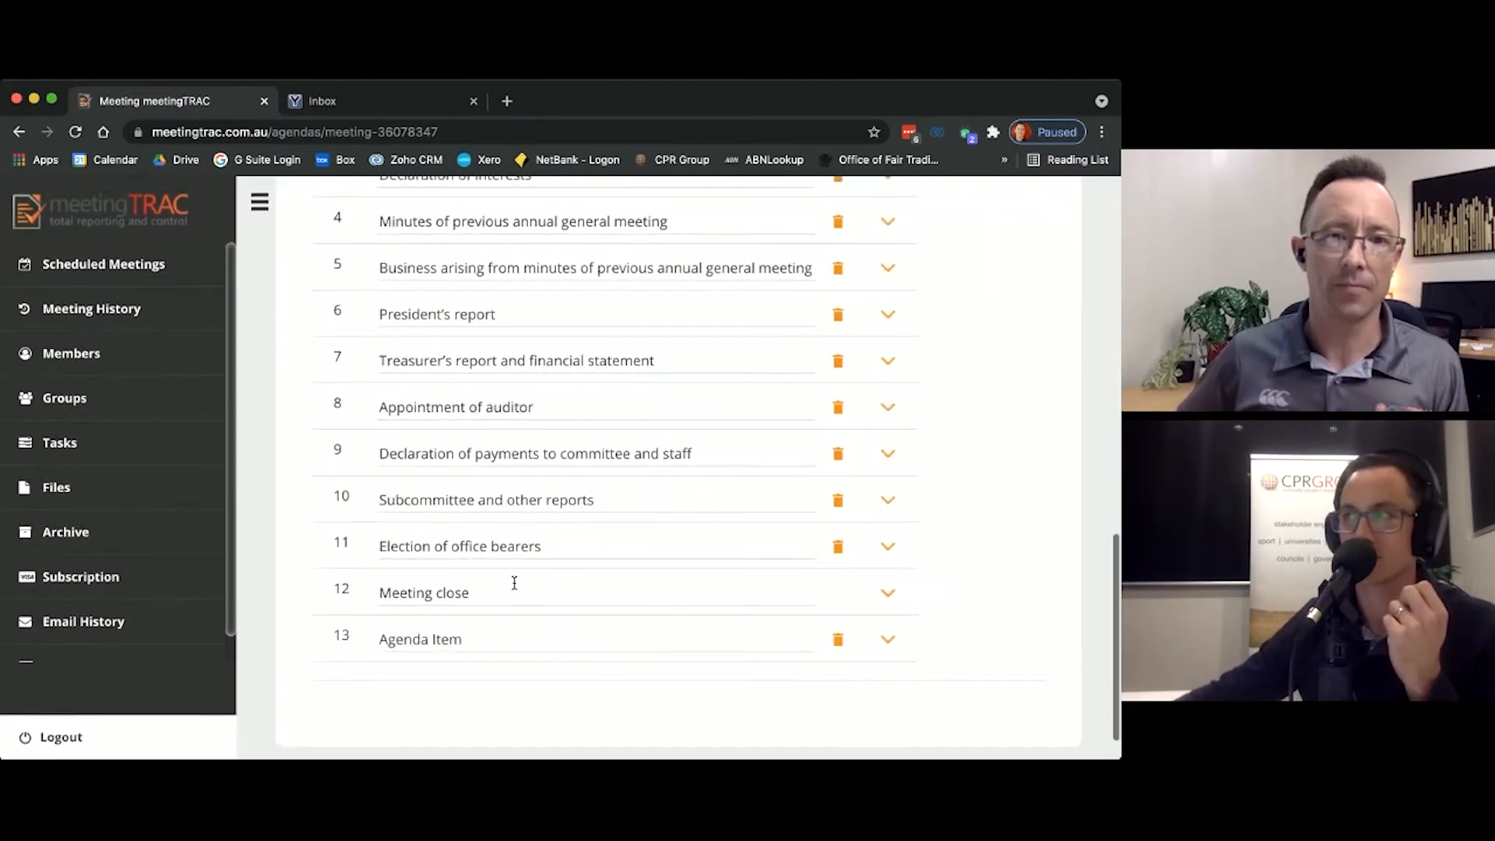
triple_click(449, 638)
type("Special R")
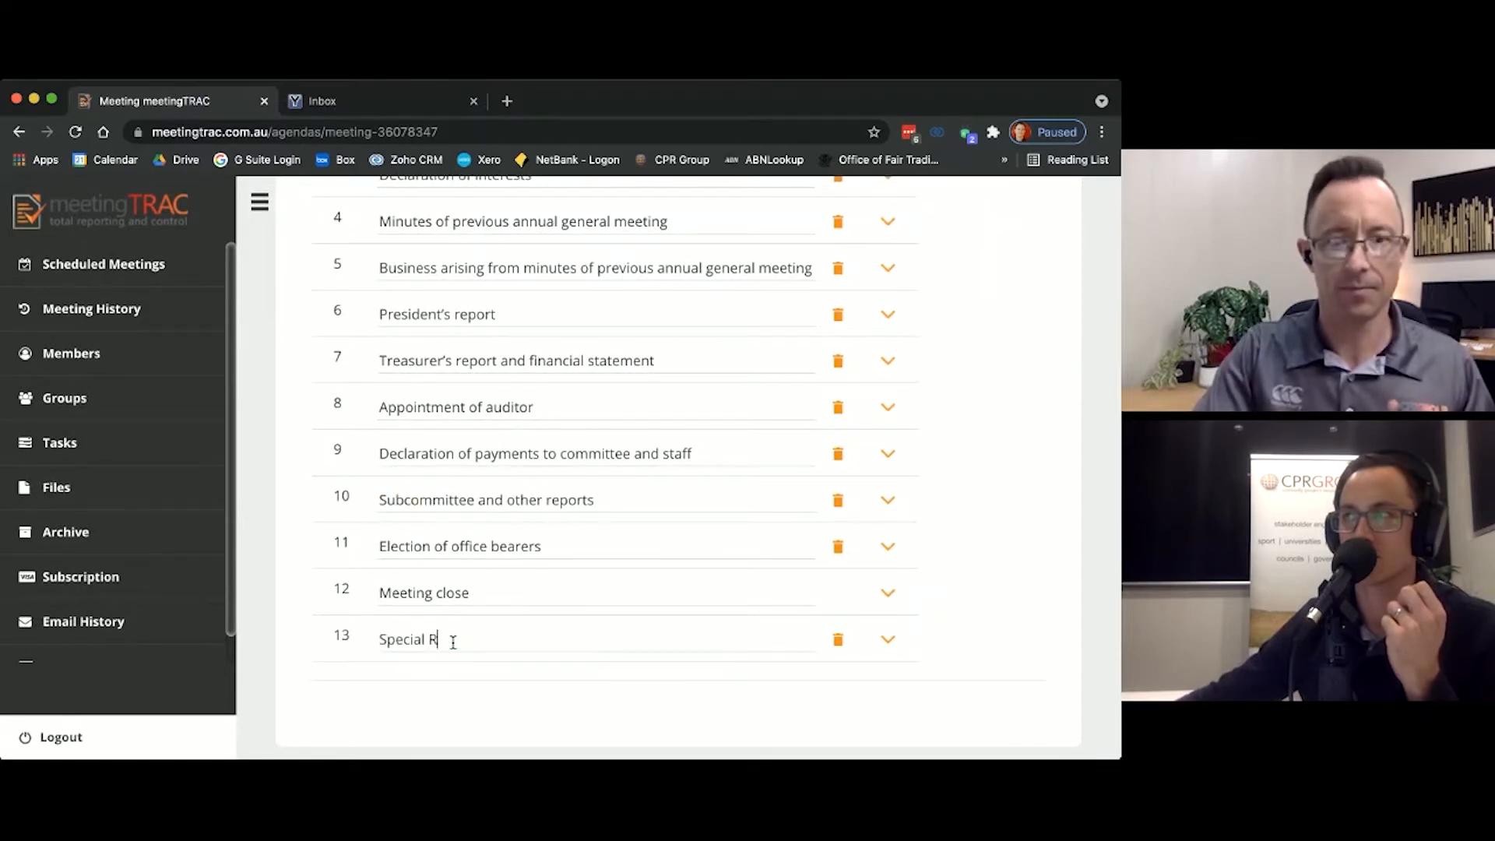
type("esolution ")
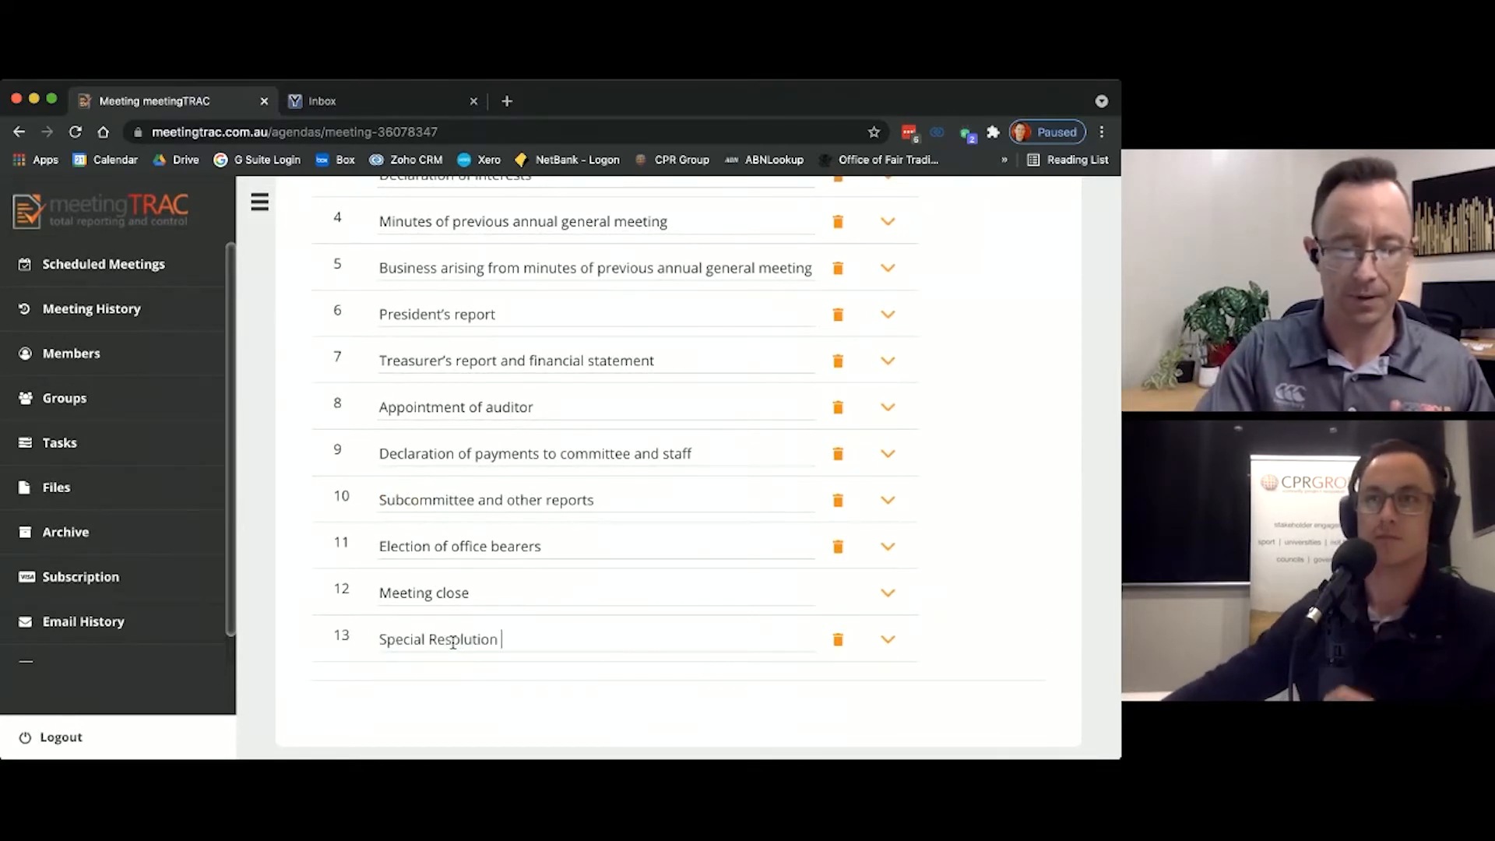
type("- Change of N")
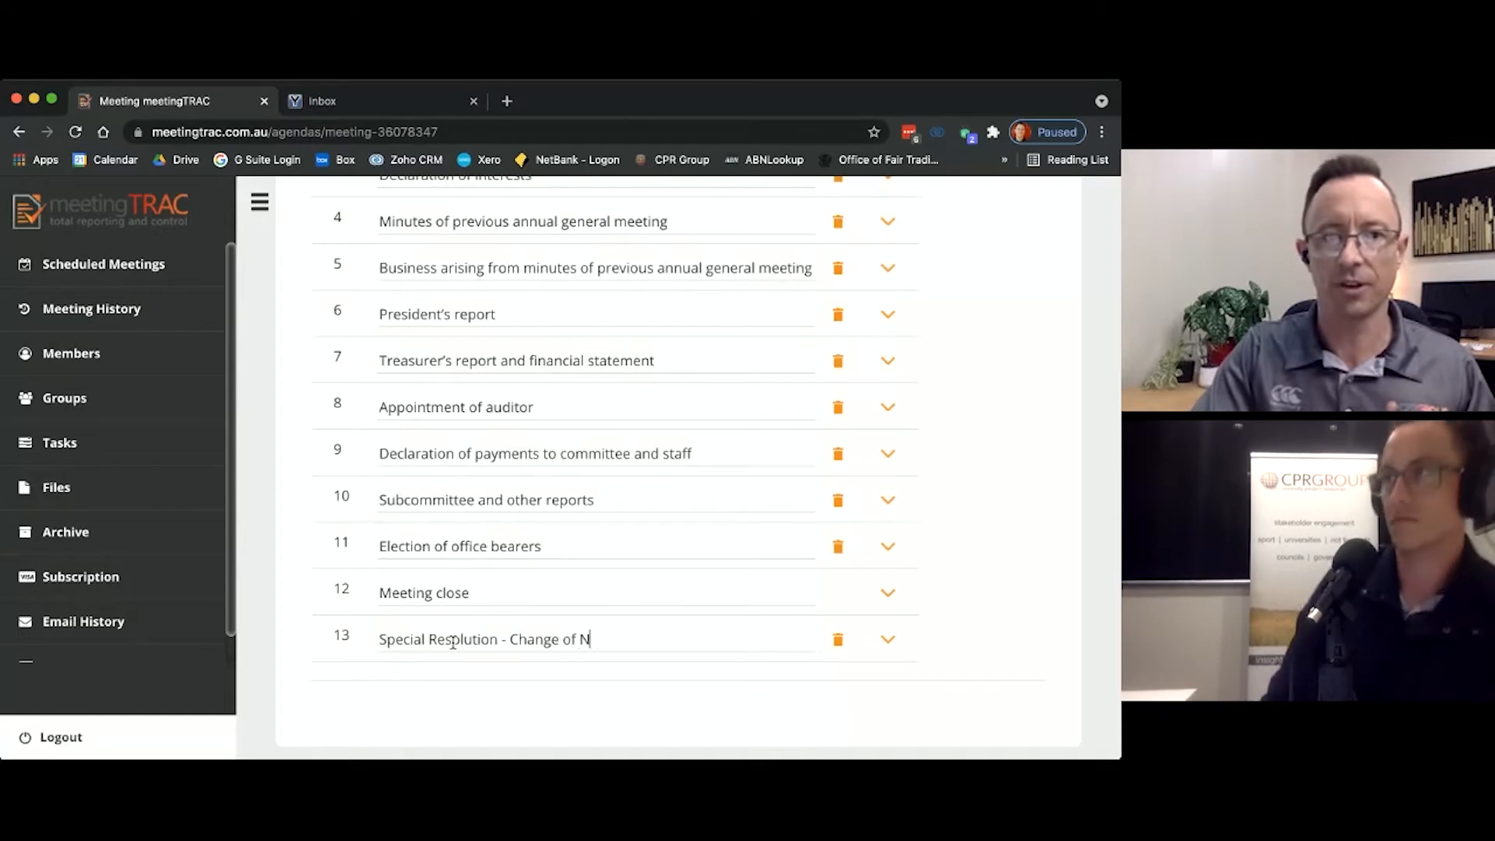
type("ame")
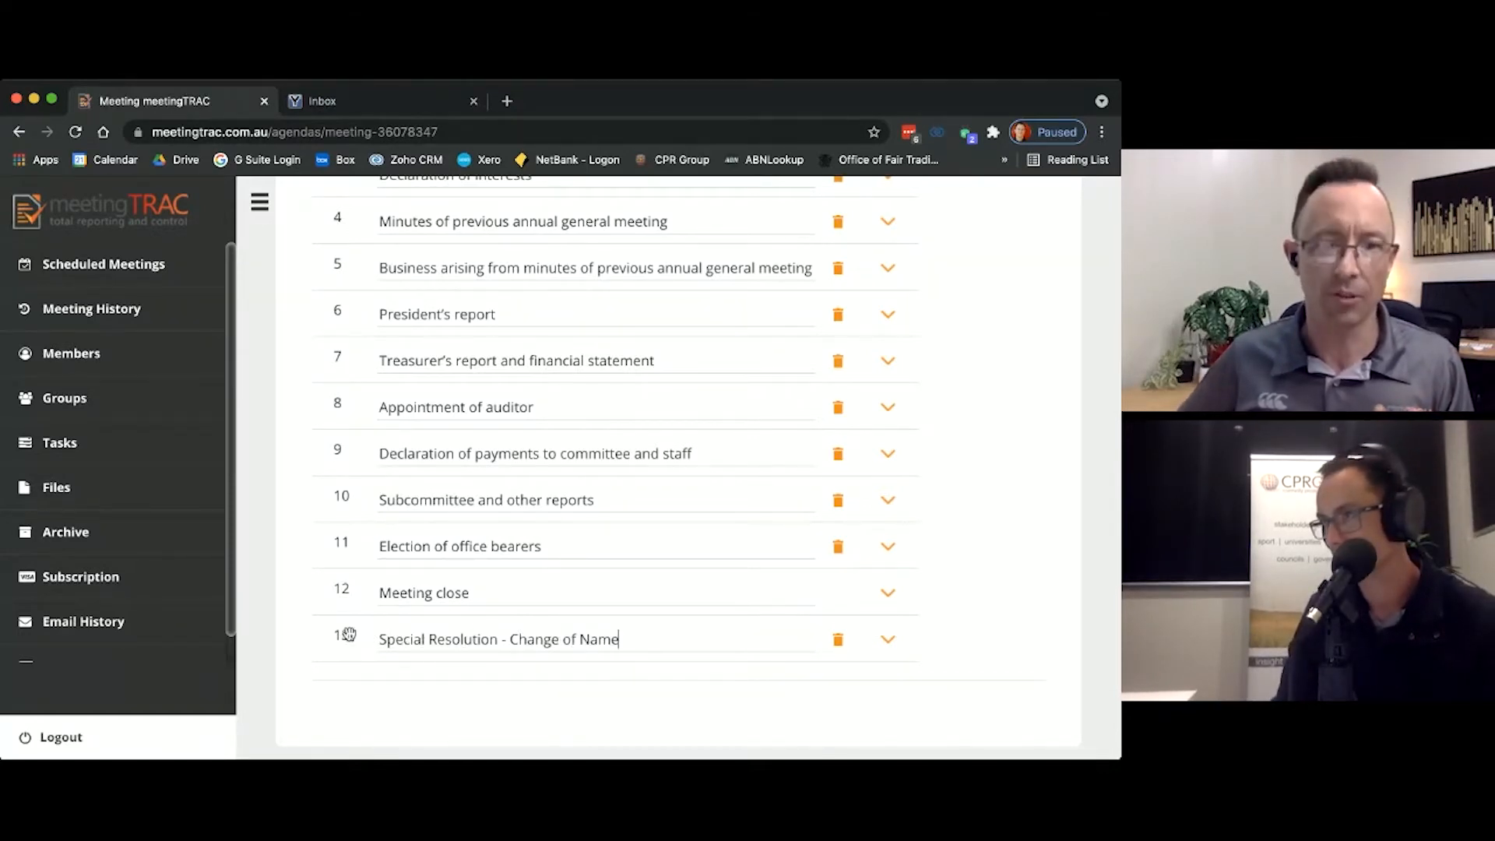
left_click_drag(348, 635, 347, 585)
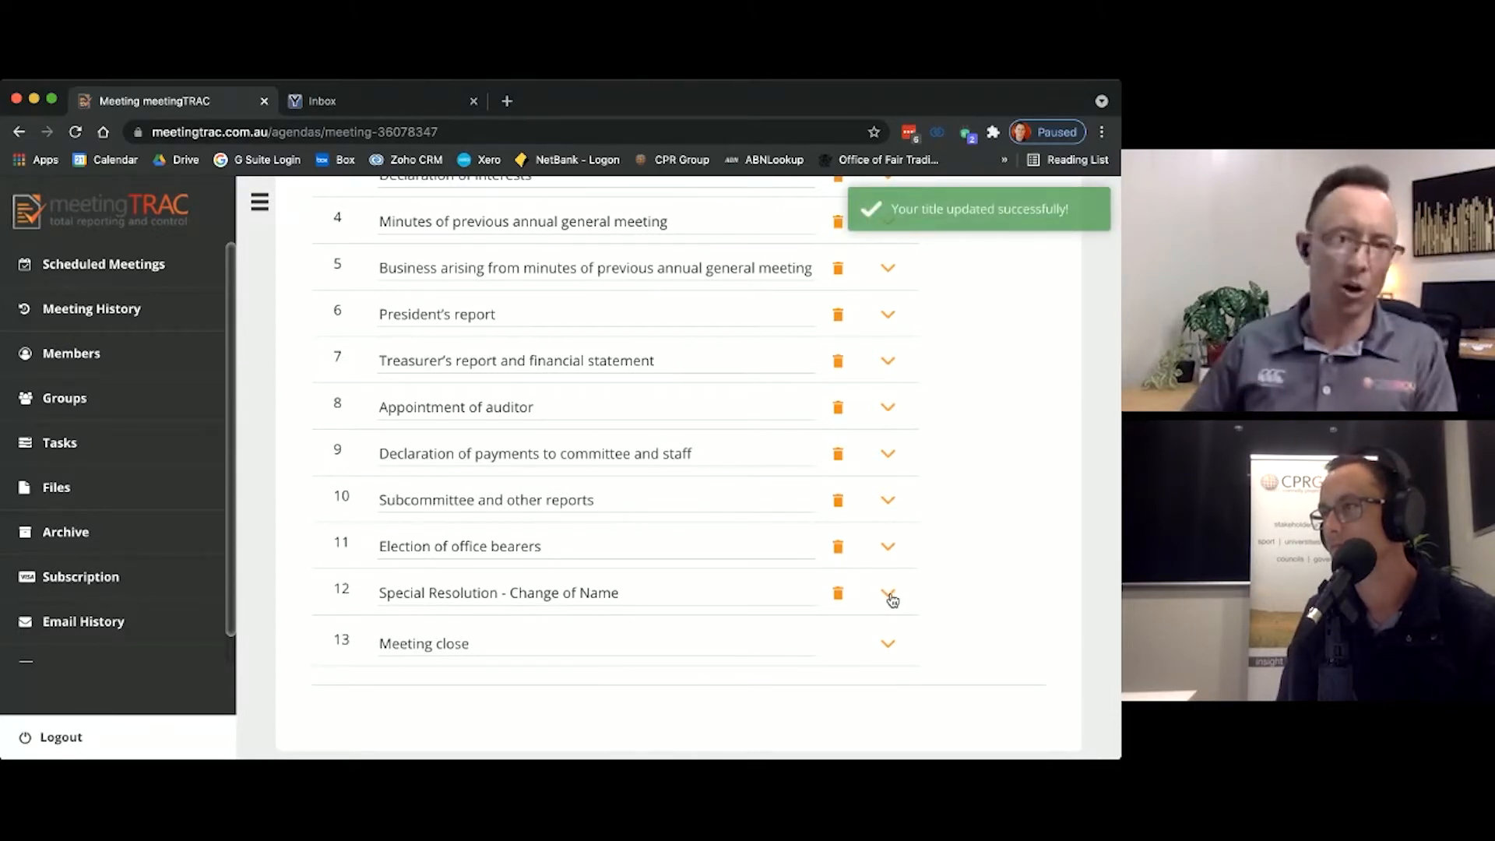
Step: Start a motion under the Special Resolution - Change of Name item, titled "That the club change its name to ABC FC Inc."
scroll(892, 599, "down", 2)
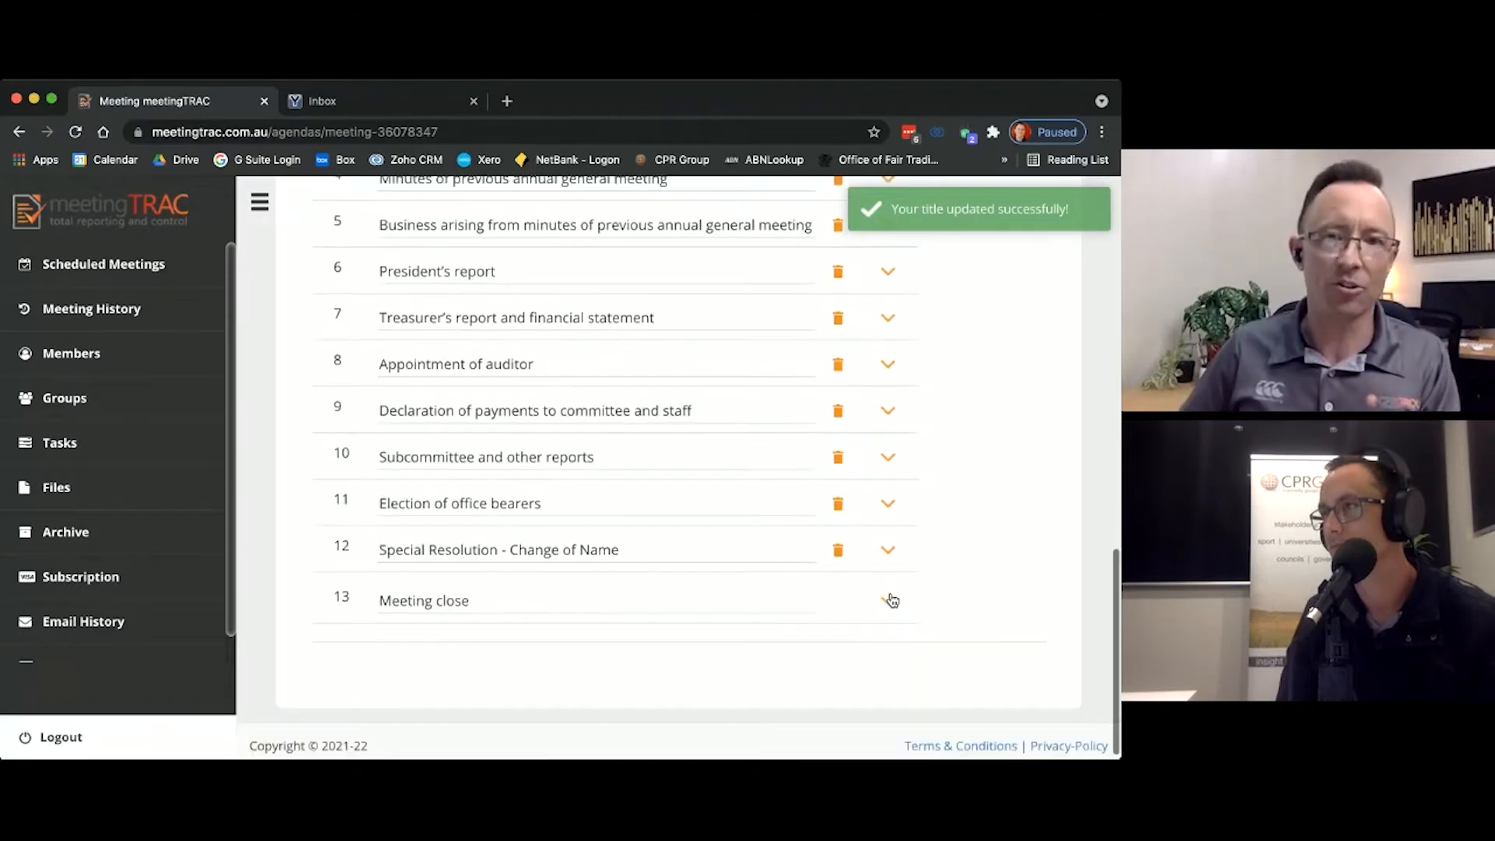
left_click(890, 544)
scroll(935, 530, "down", 3)
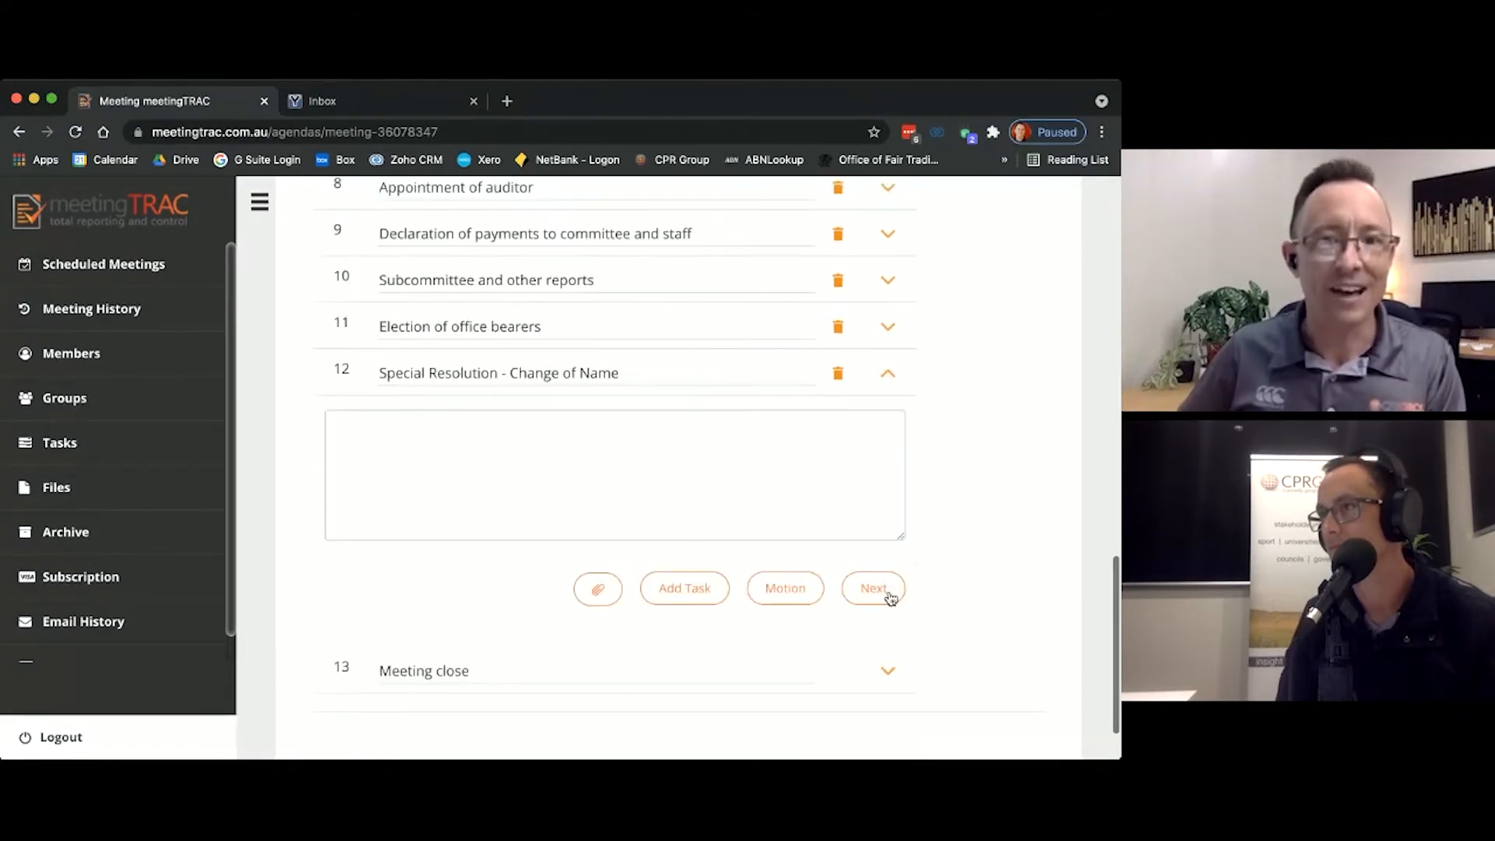
left_click(806, 597)
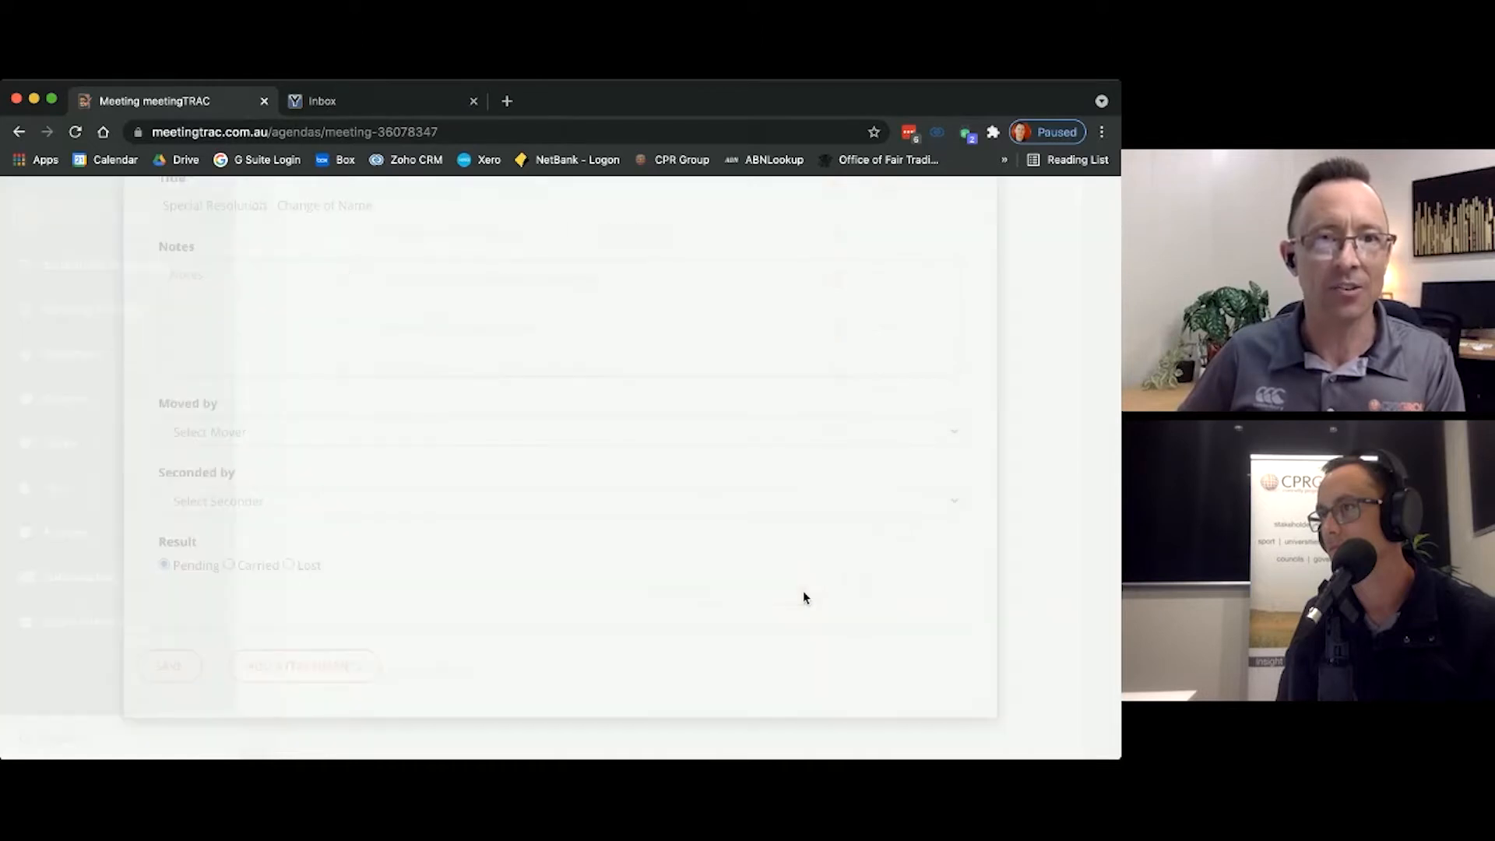
triple_click(483, 341)
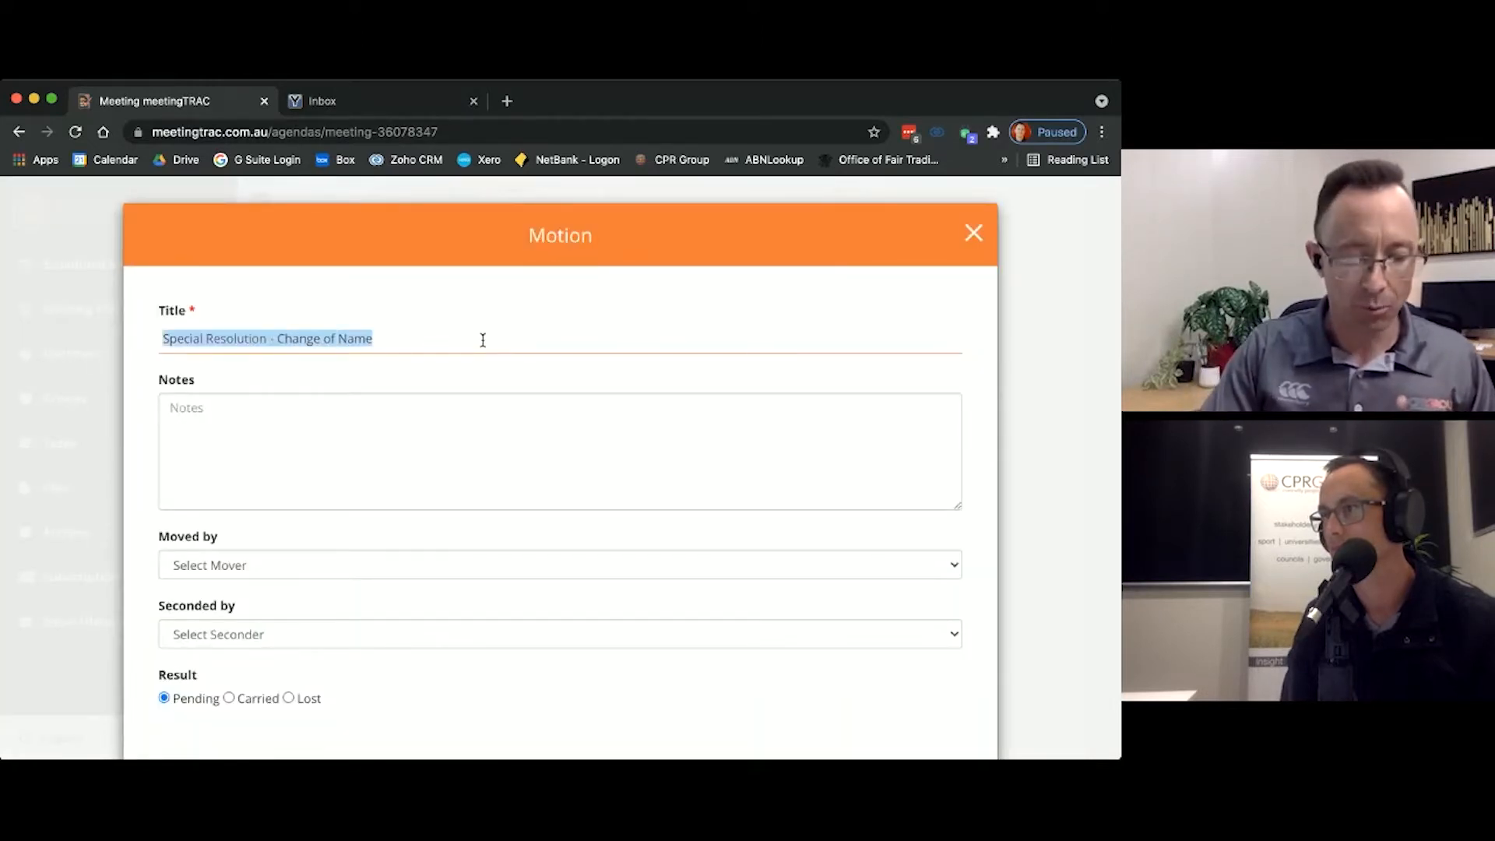
type("Th")
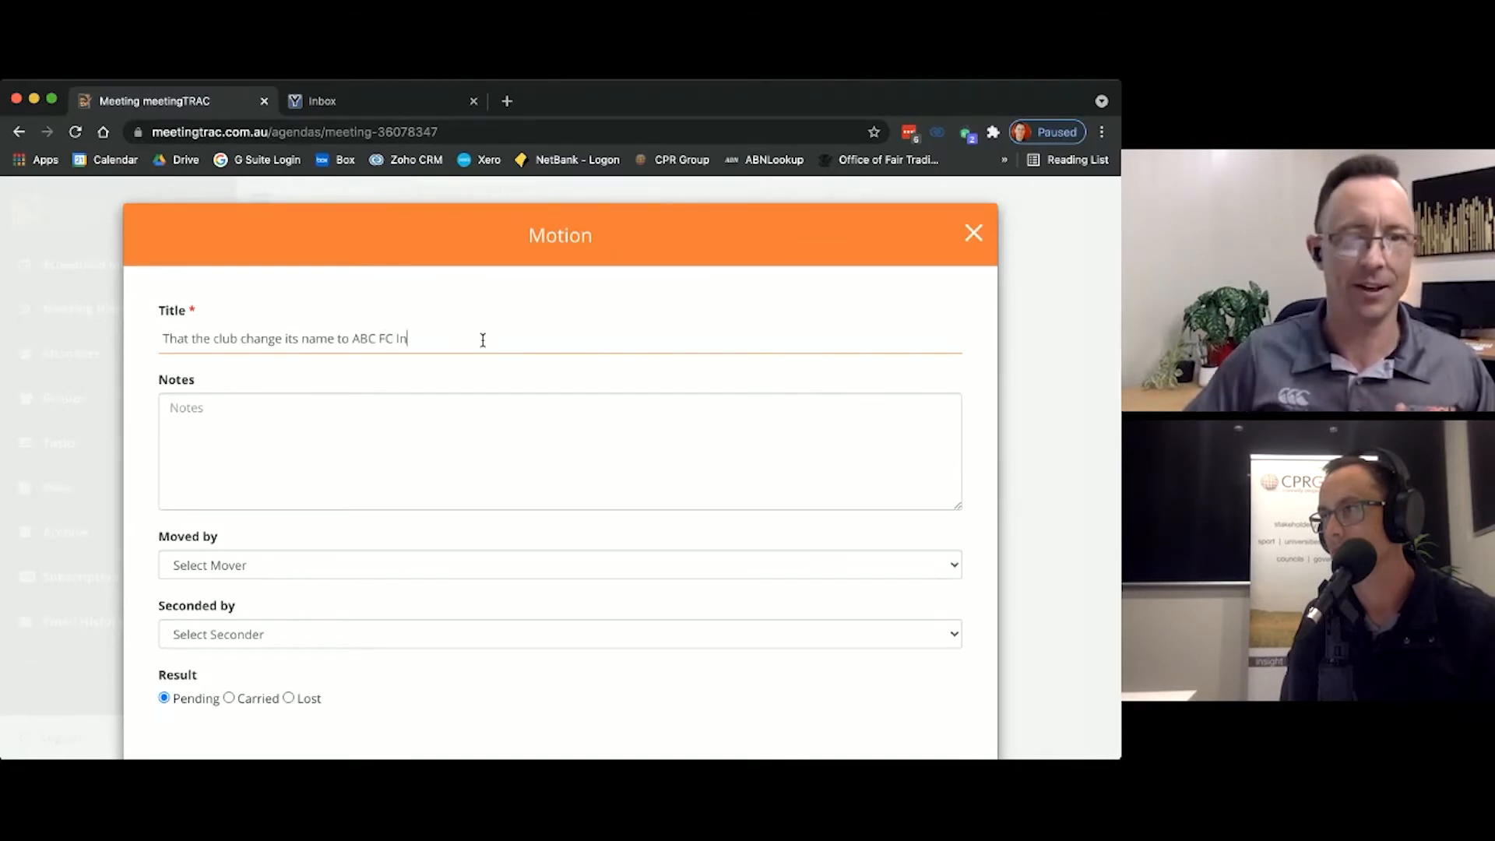
left_click(465, 441)
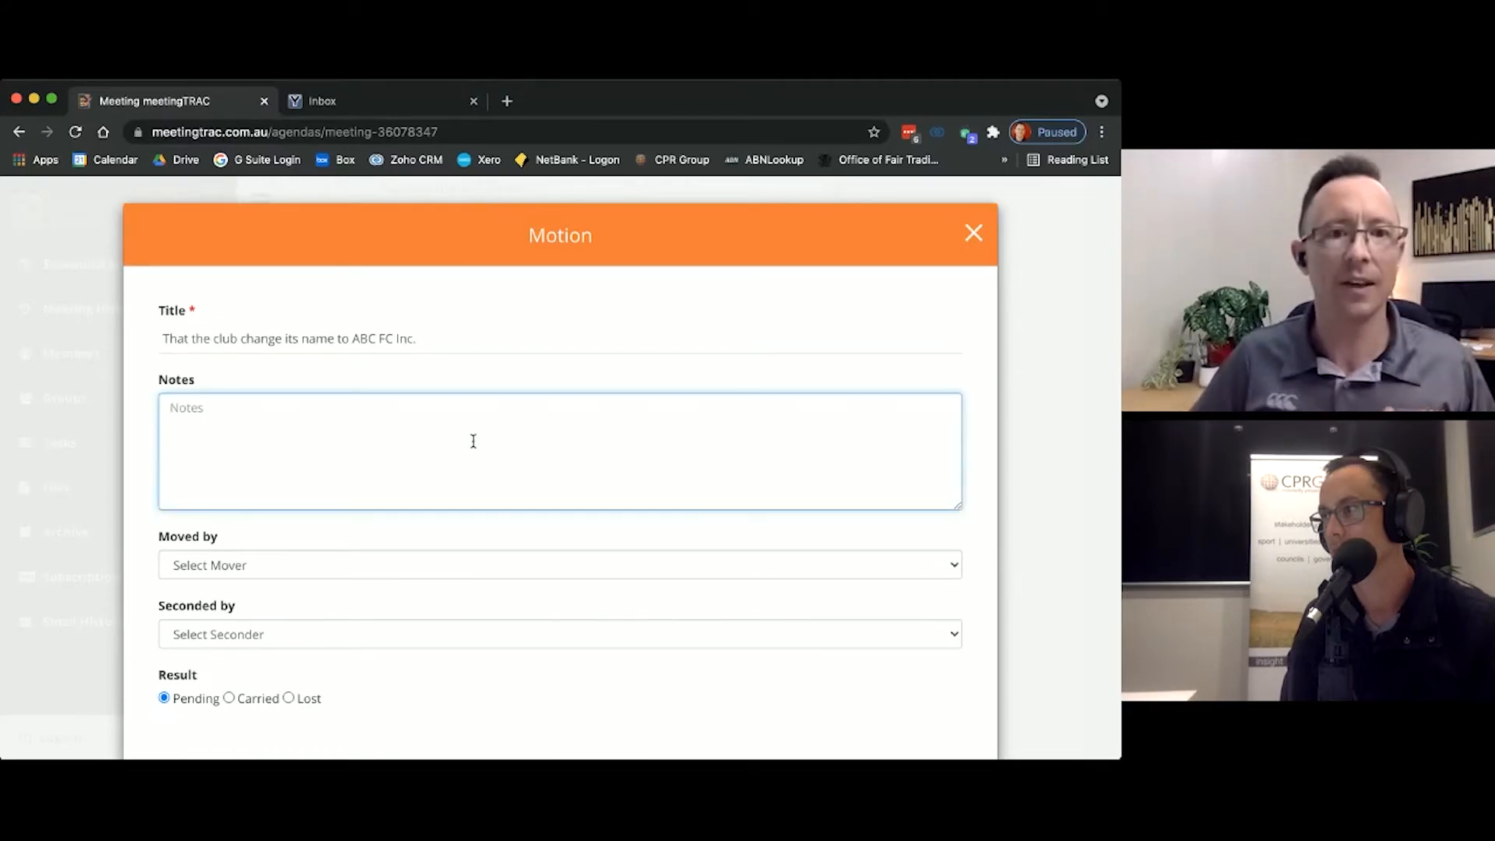
Step: Set Neil Armstrong as the mover of the name change motion and save the motion
scroll(473, 440, "down", 1)
left_click(363, 524)
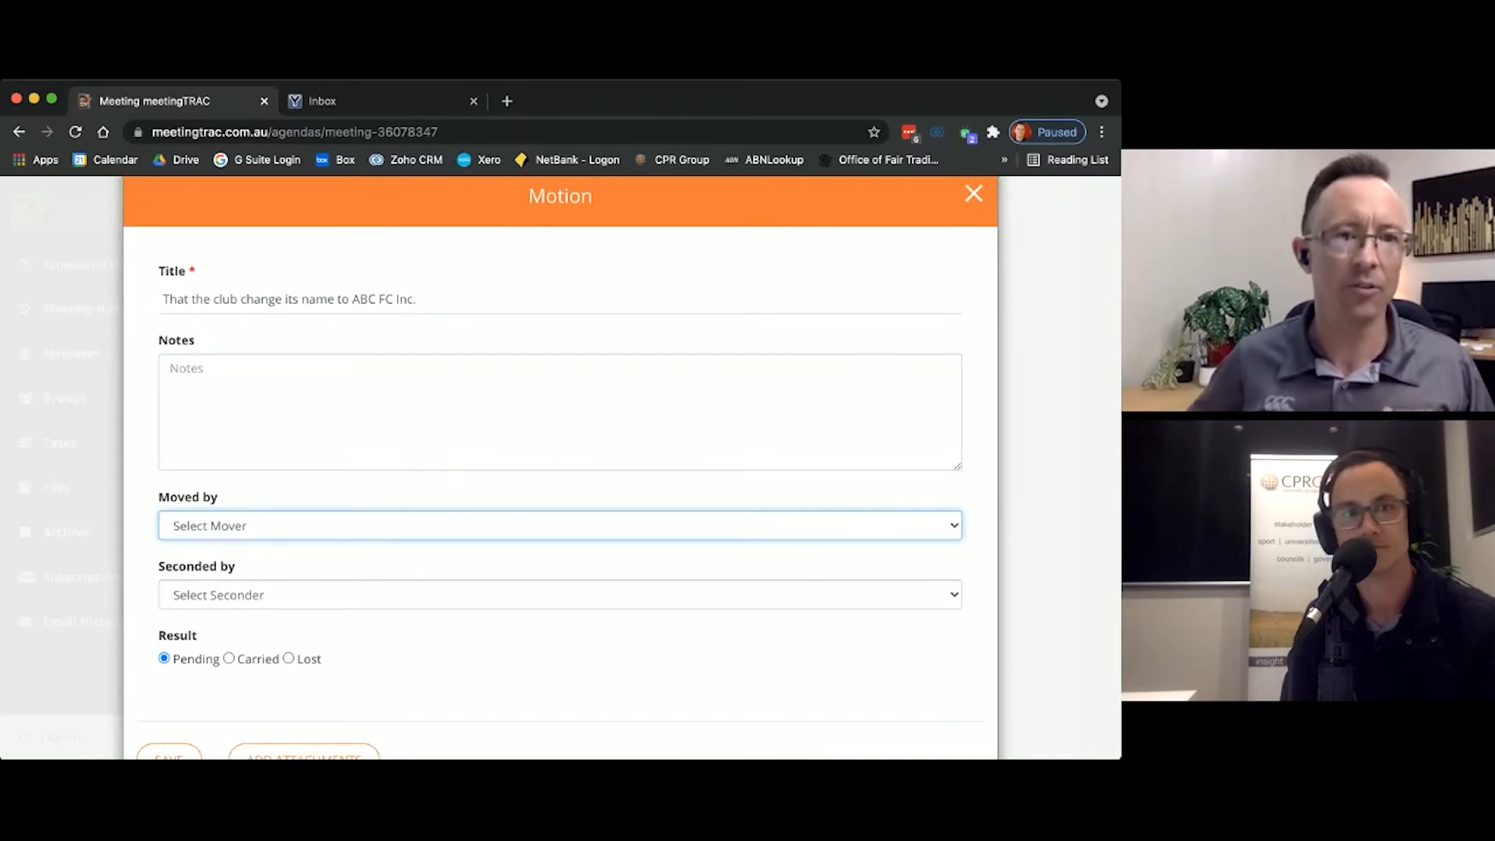
left_click(274, 698)
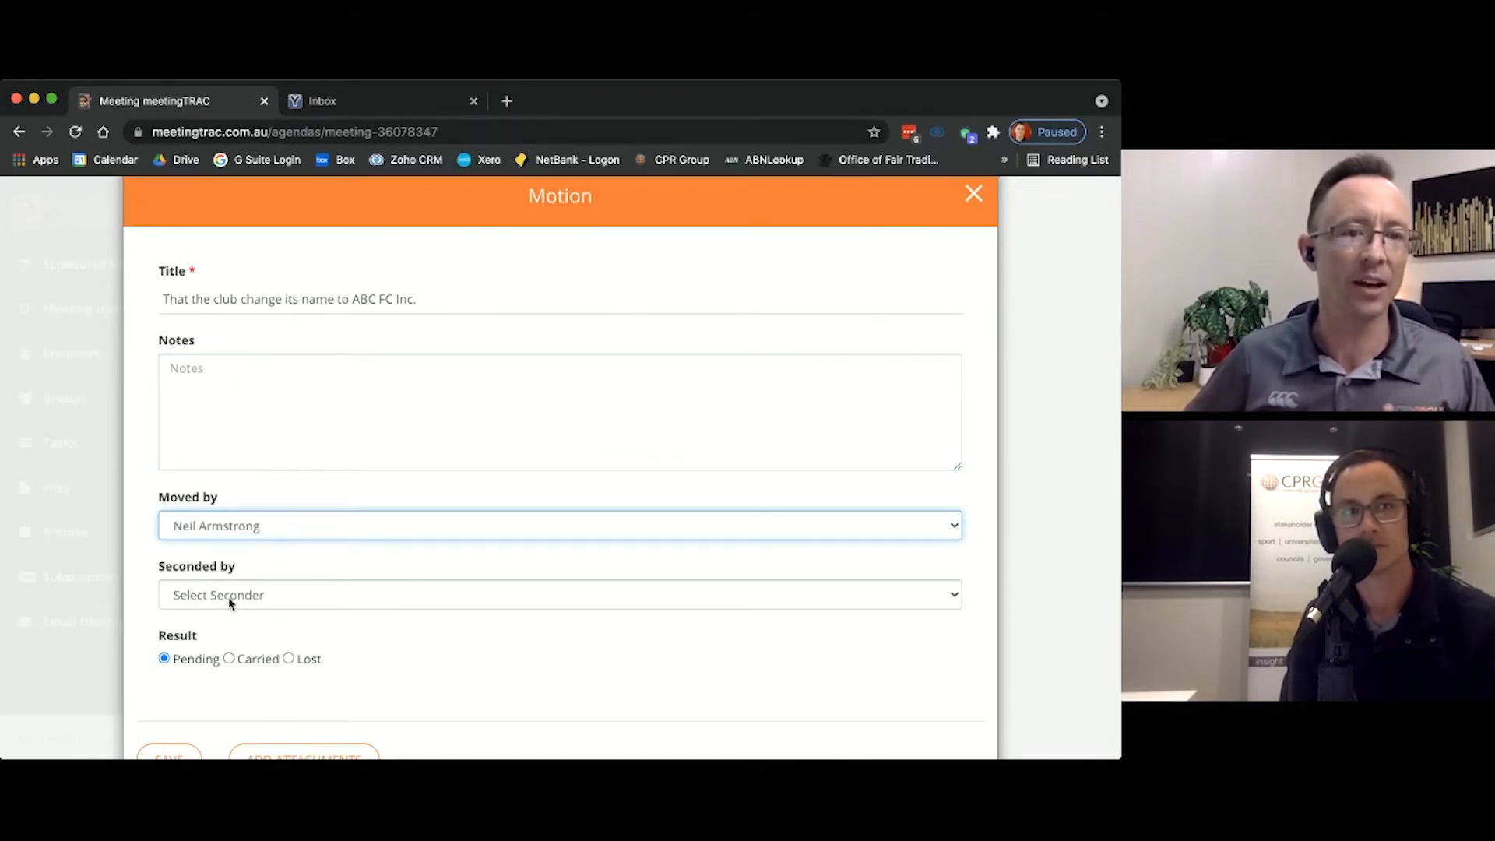
scroll(163, 664, "down", 2)
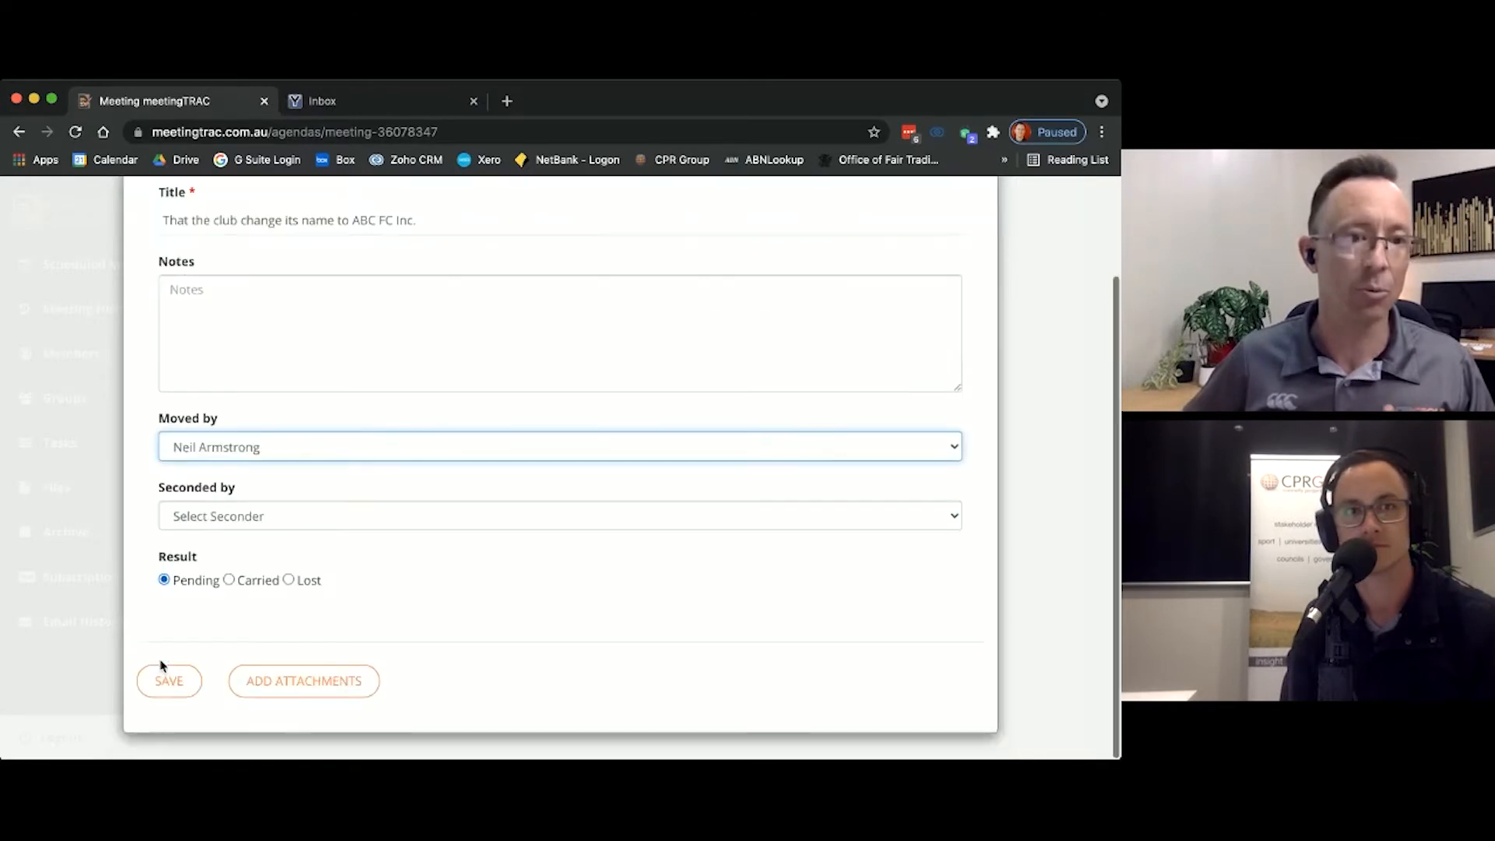
left_click(178, 690)
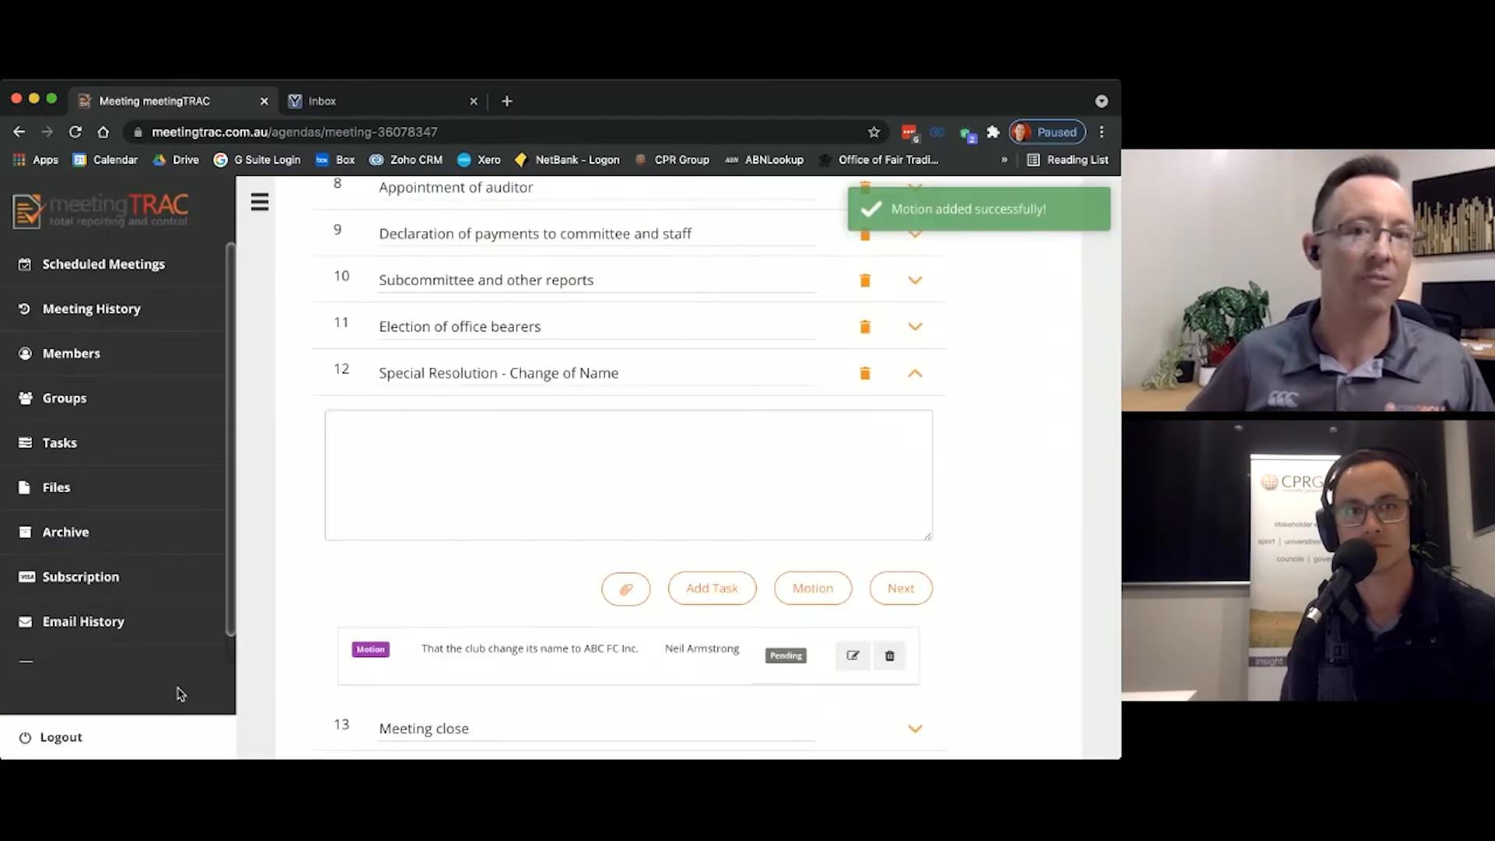
Step: Start a second motion under the Special Resolution item, titled "That the club secretary be authorised to lodge relevant paperwork."
scroll(597, 534, "down", 1)
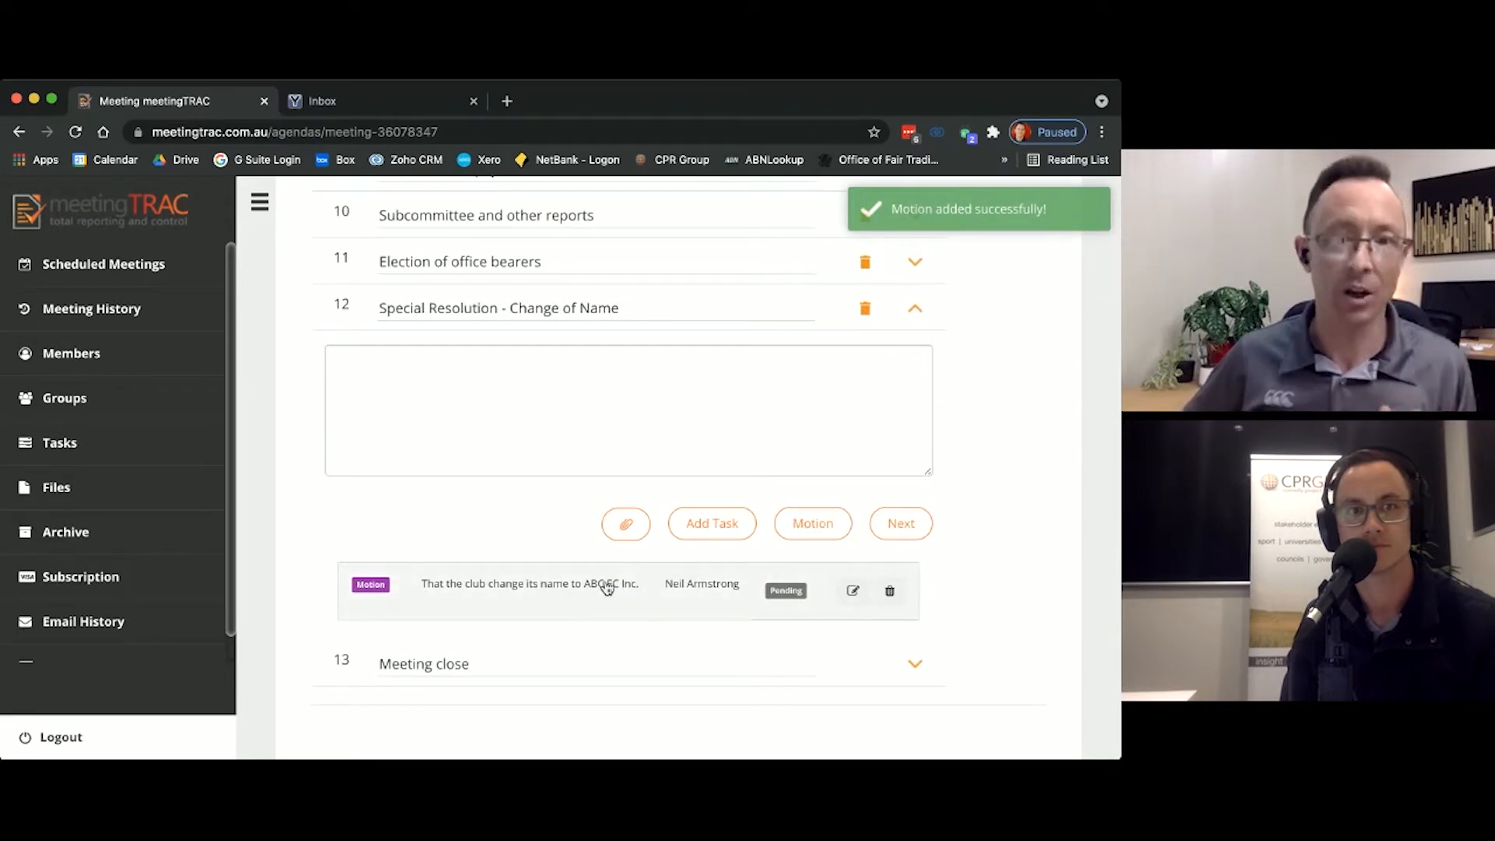
left_click(825, 528)
left_click(534, 341)
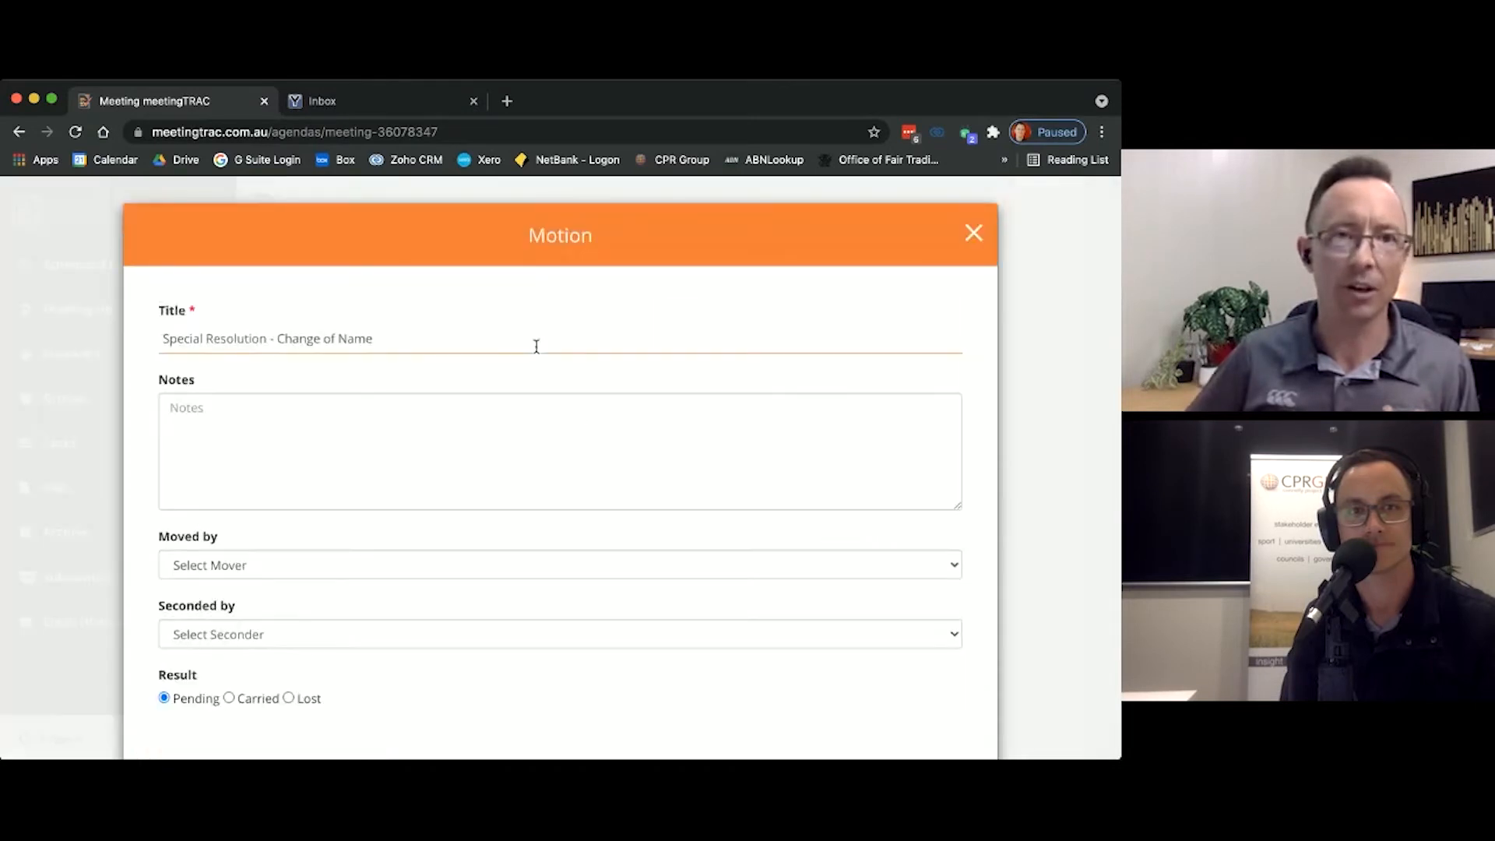
triple_click(528, 340)
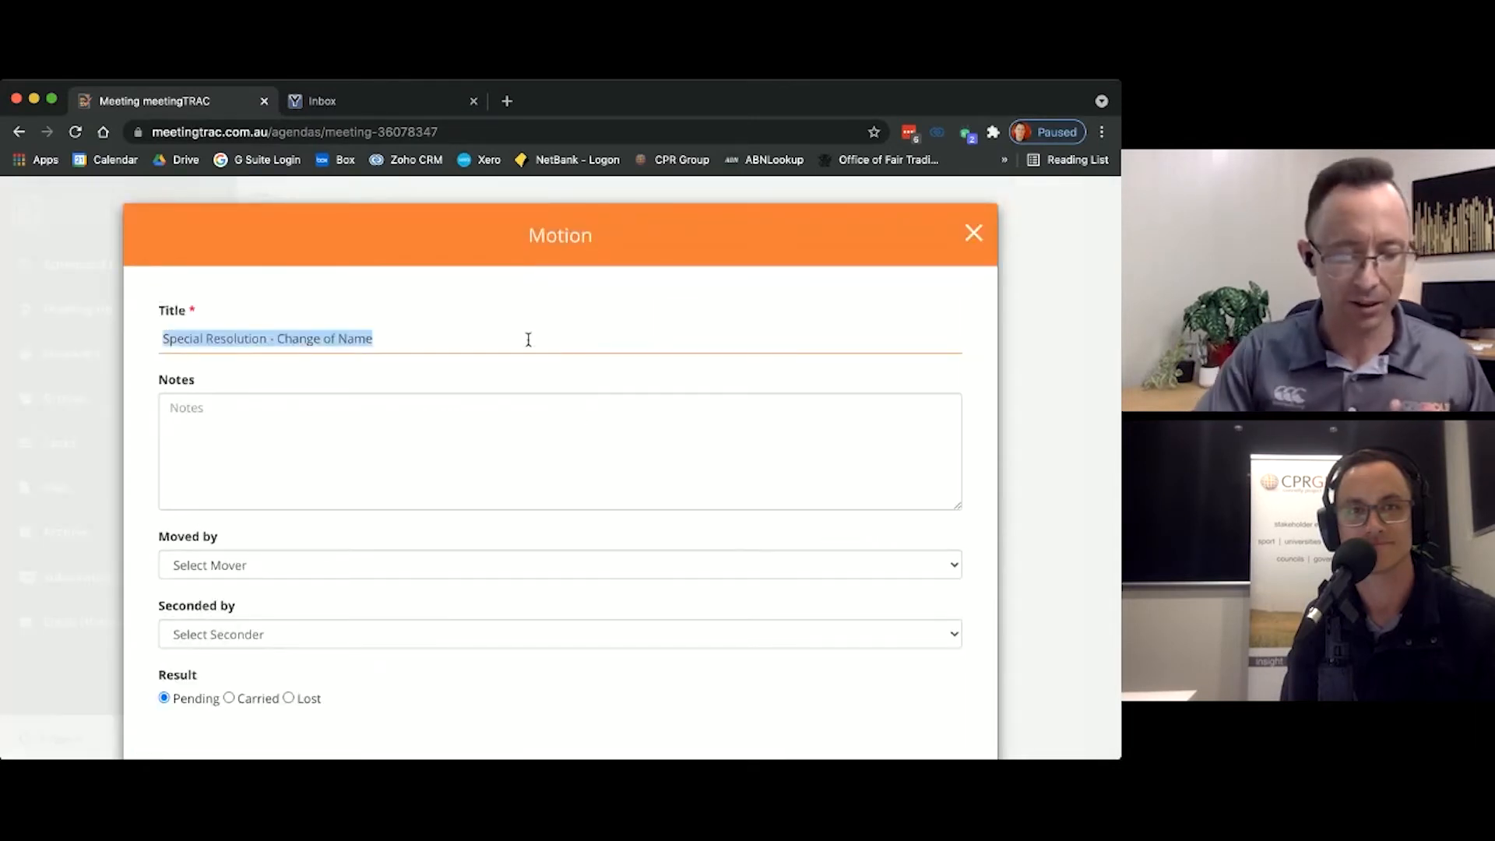
type("That ")
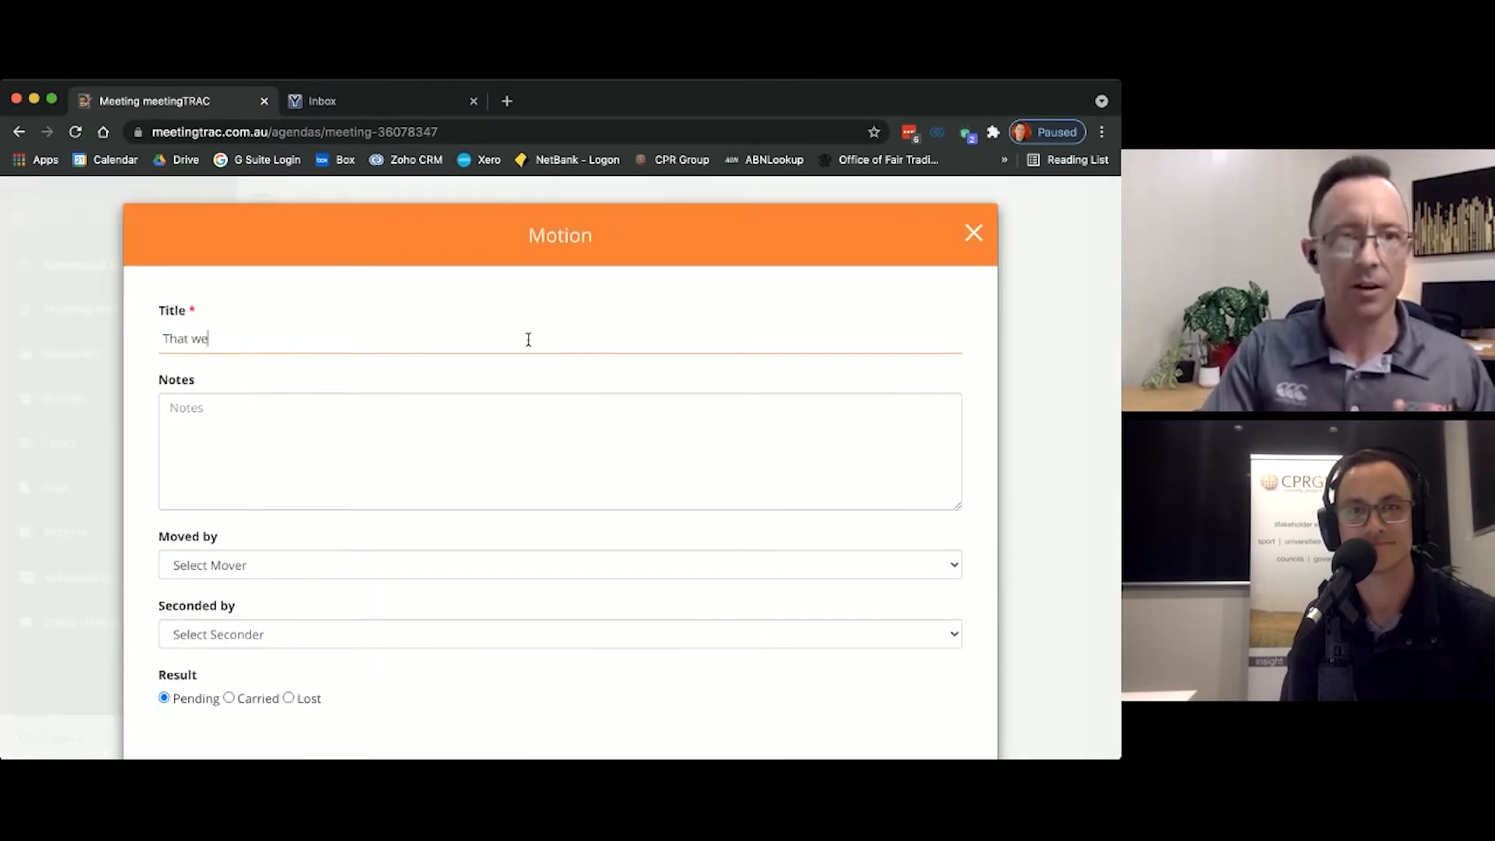
type("we")
key("BackSpace")
key("BackSpace")
type("the c")
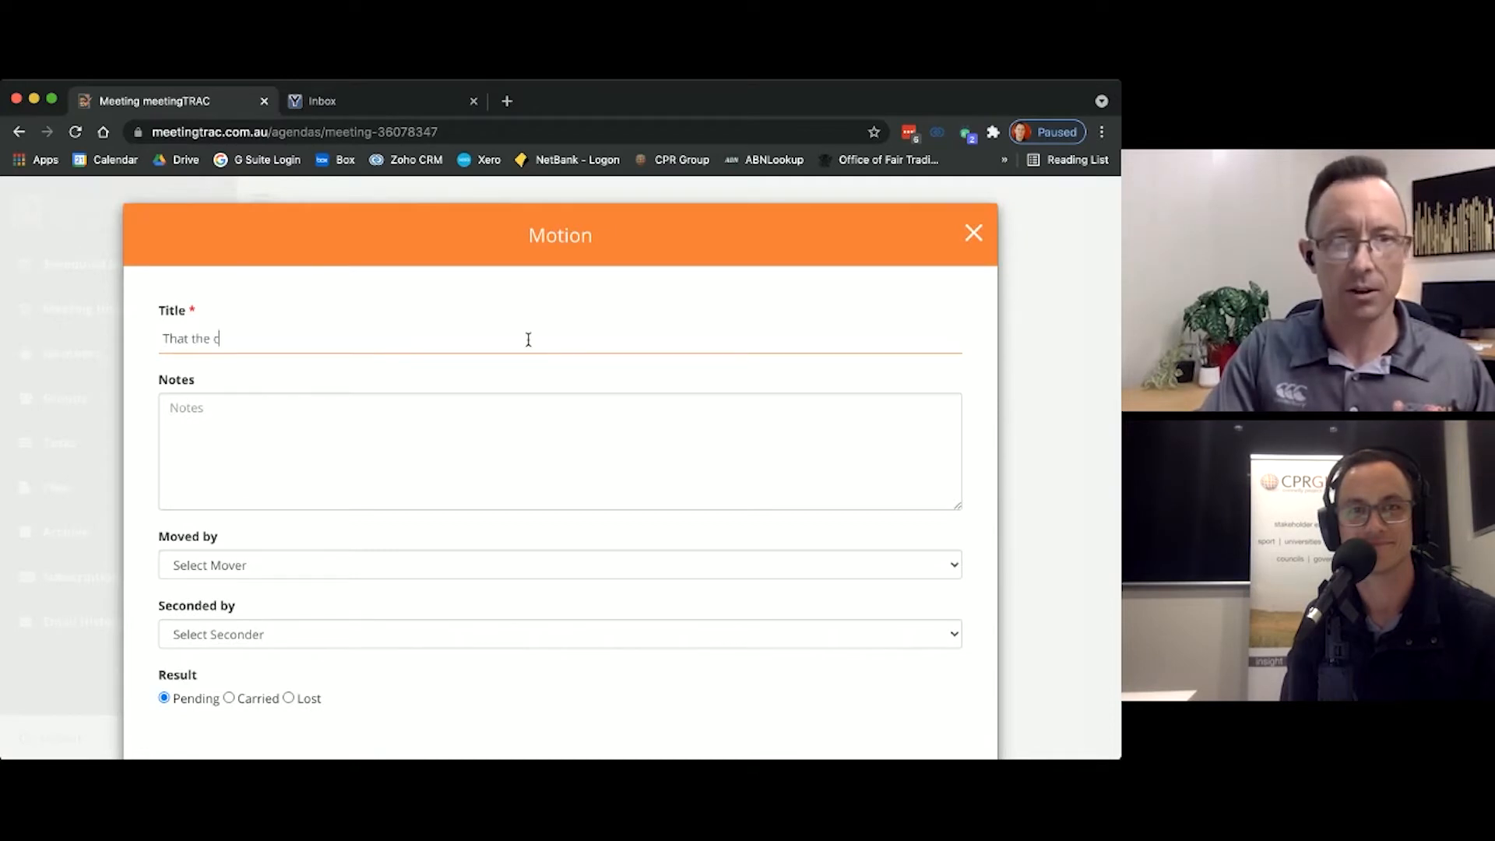
type("lub secr")
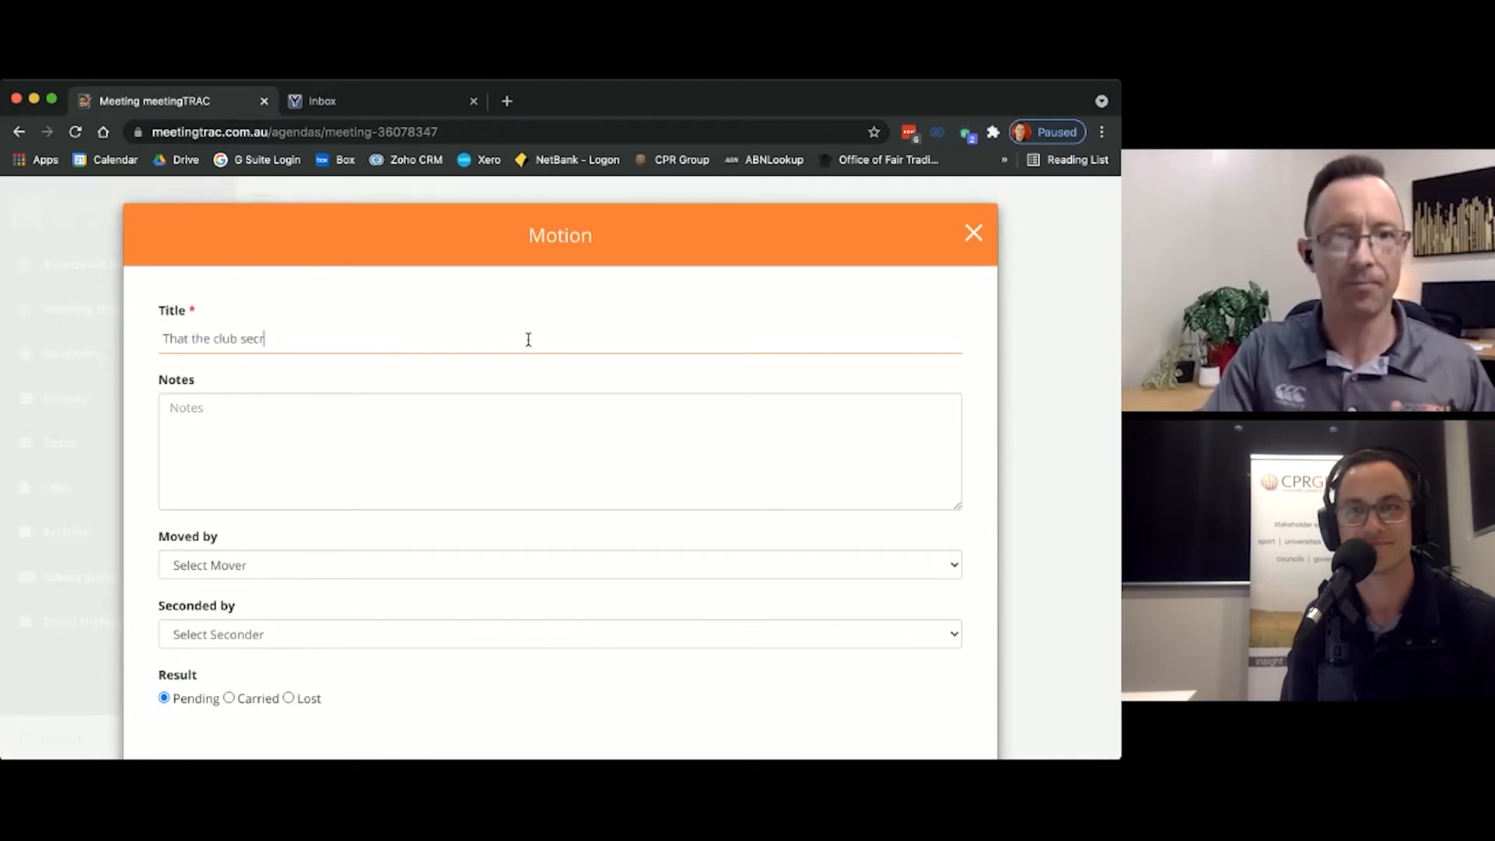
type("etary be author")
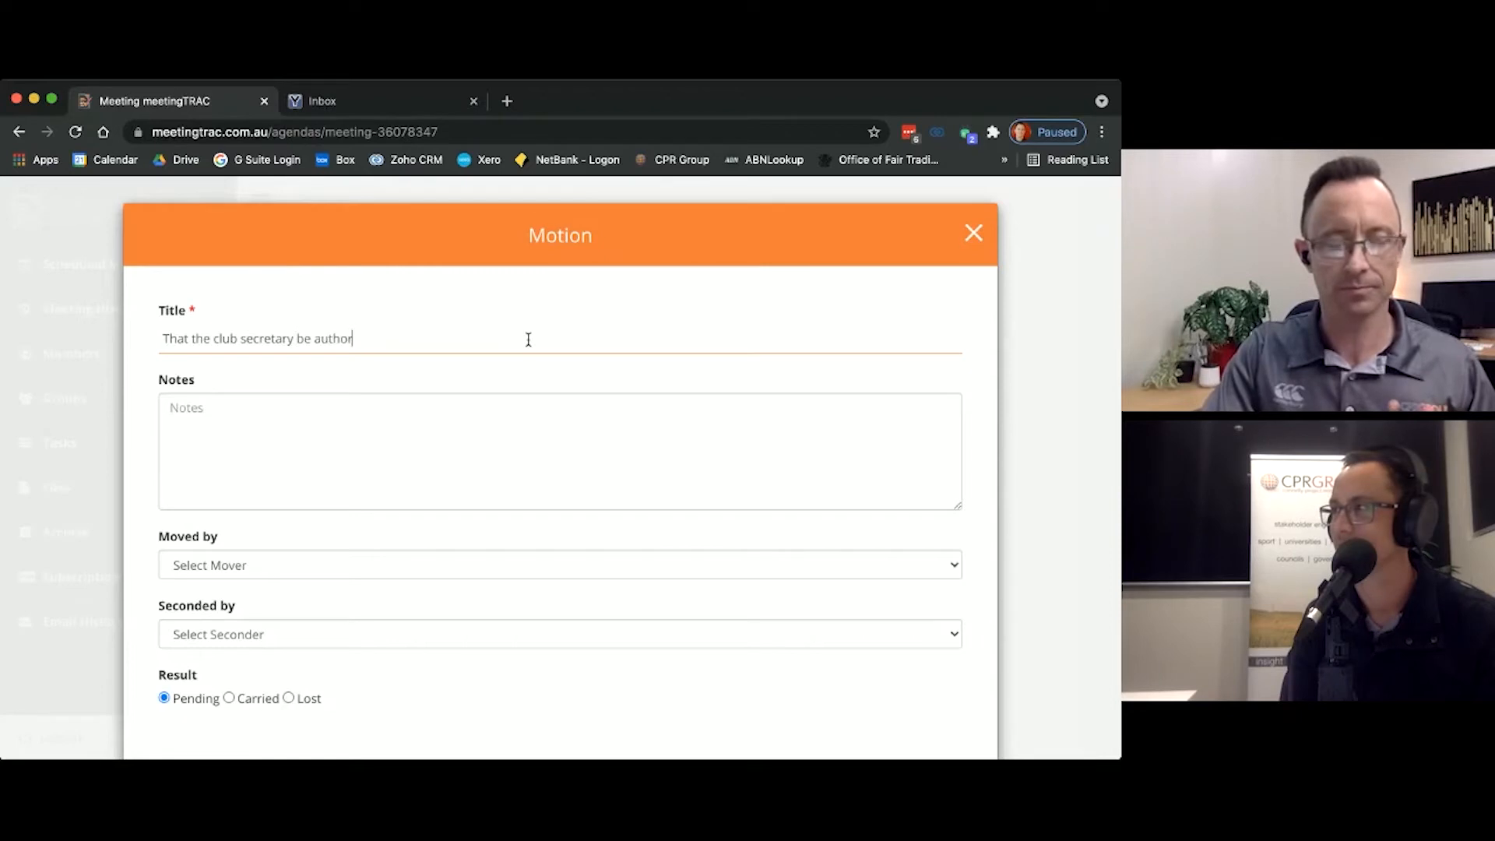
type("ised to lod")
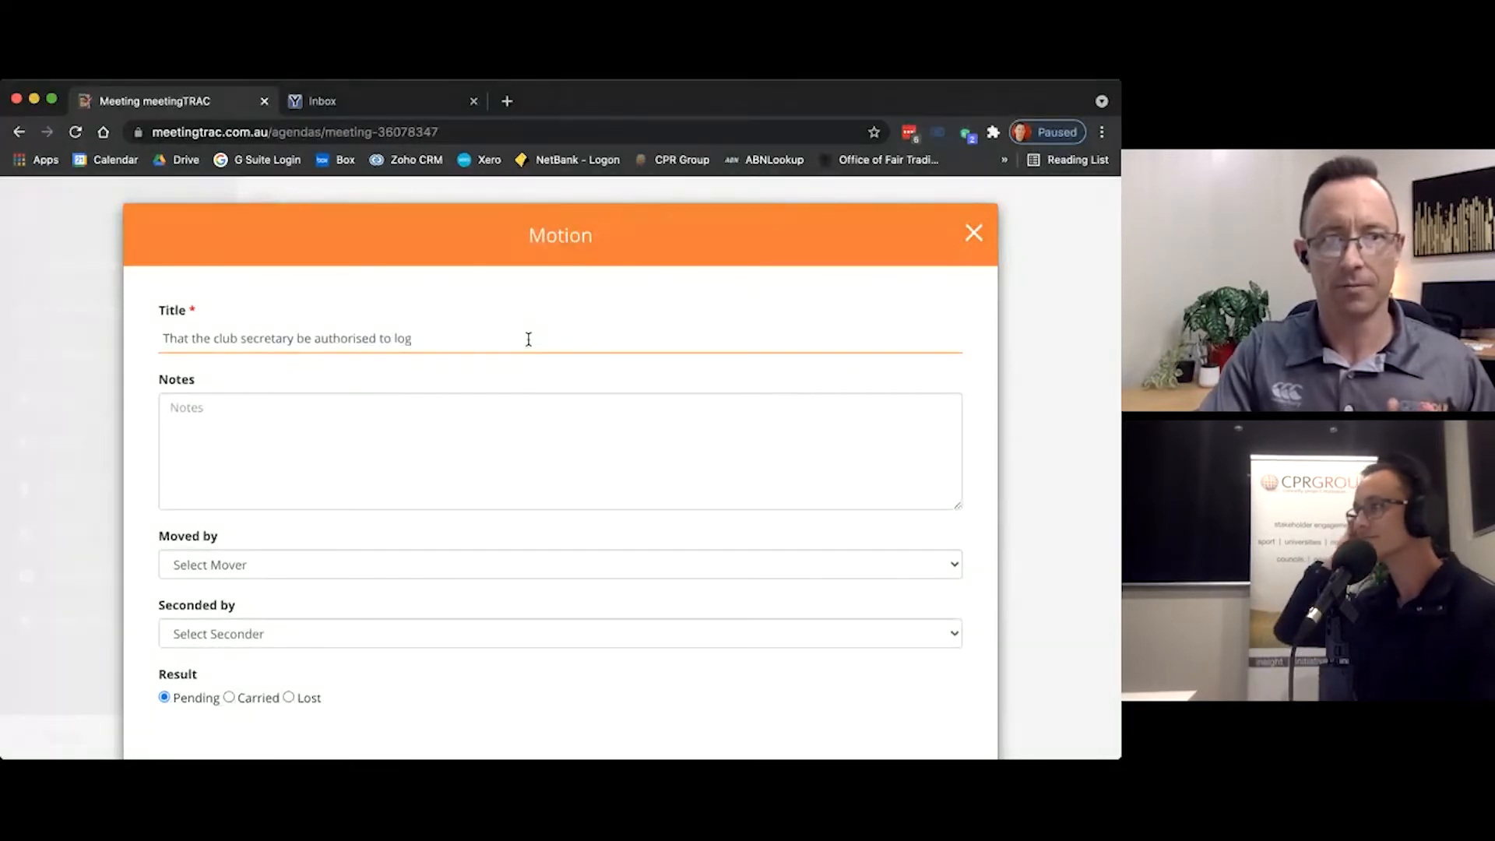
type("ge relevant pap")
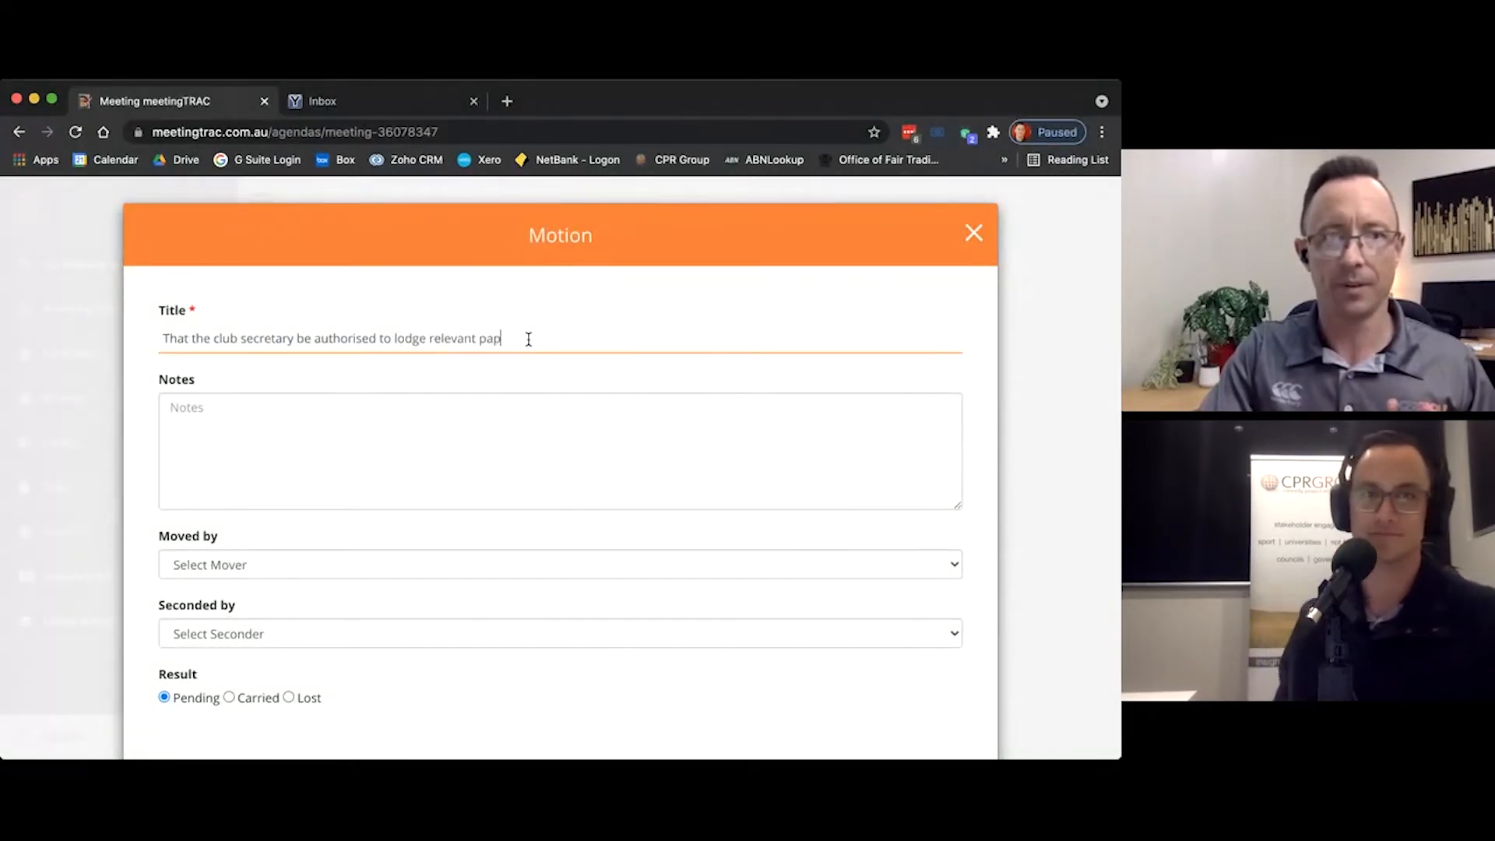
type("erwork.")
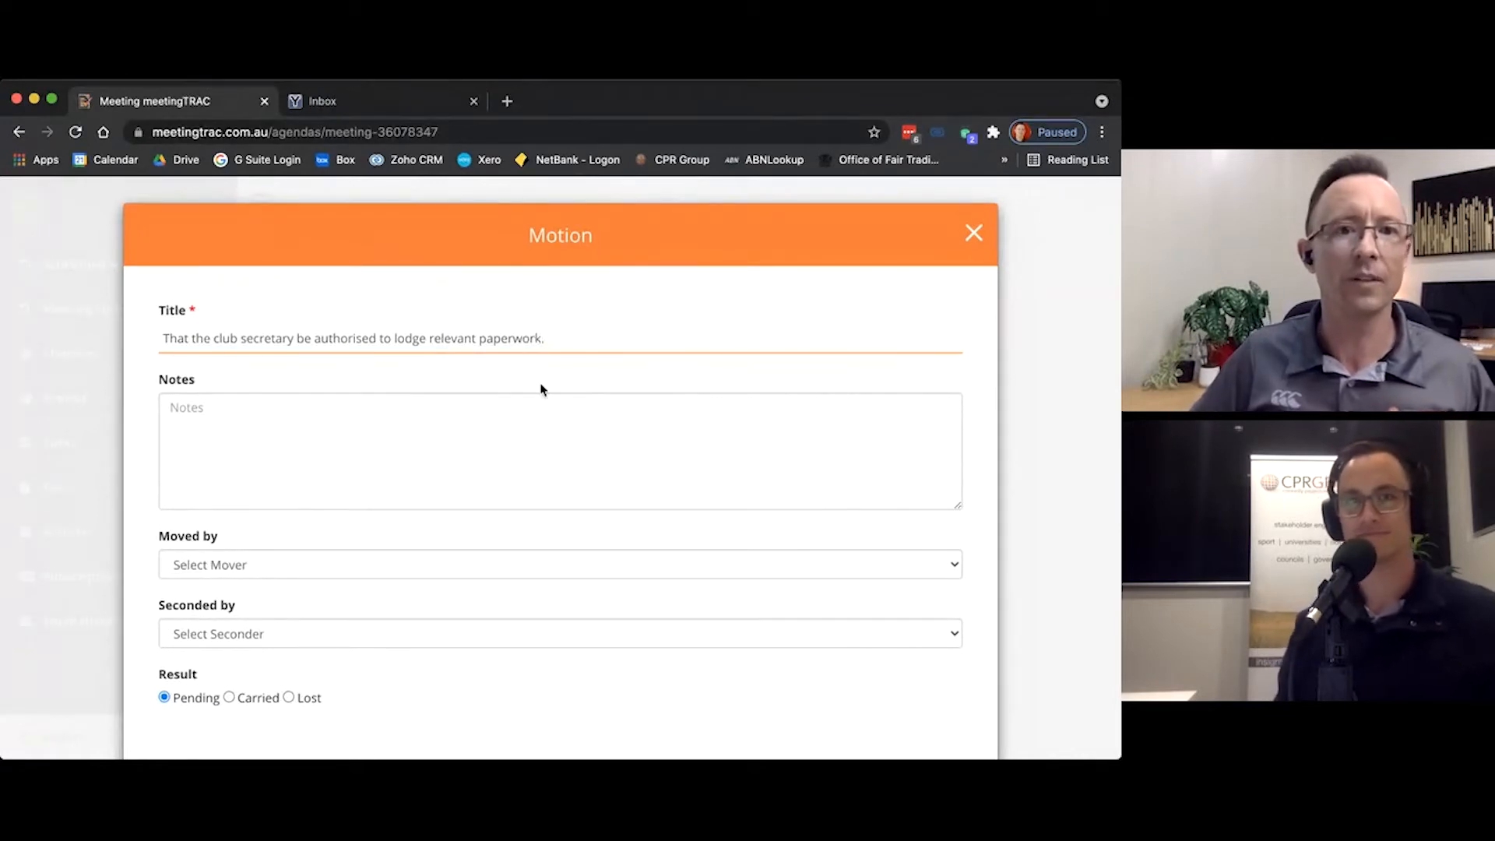
left_click(559, 397)
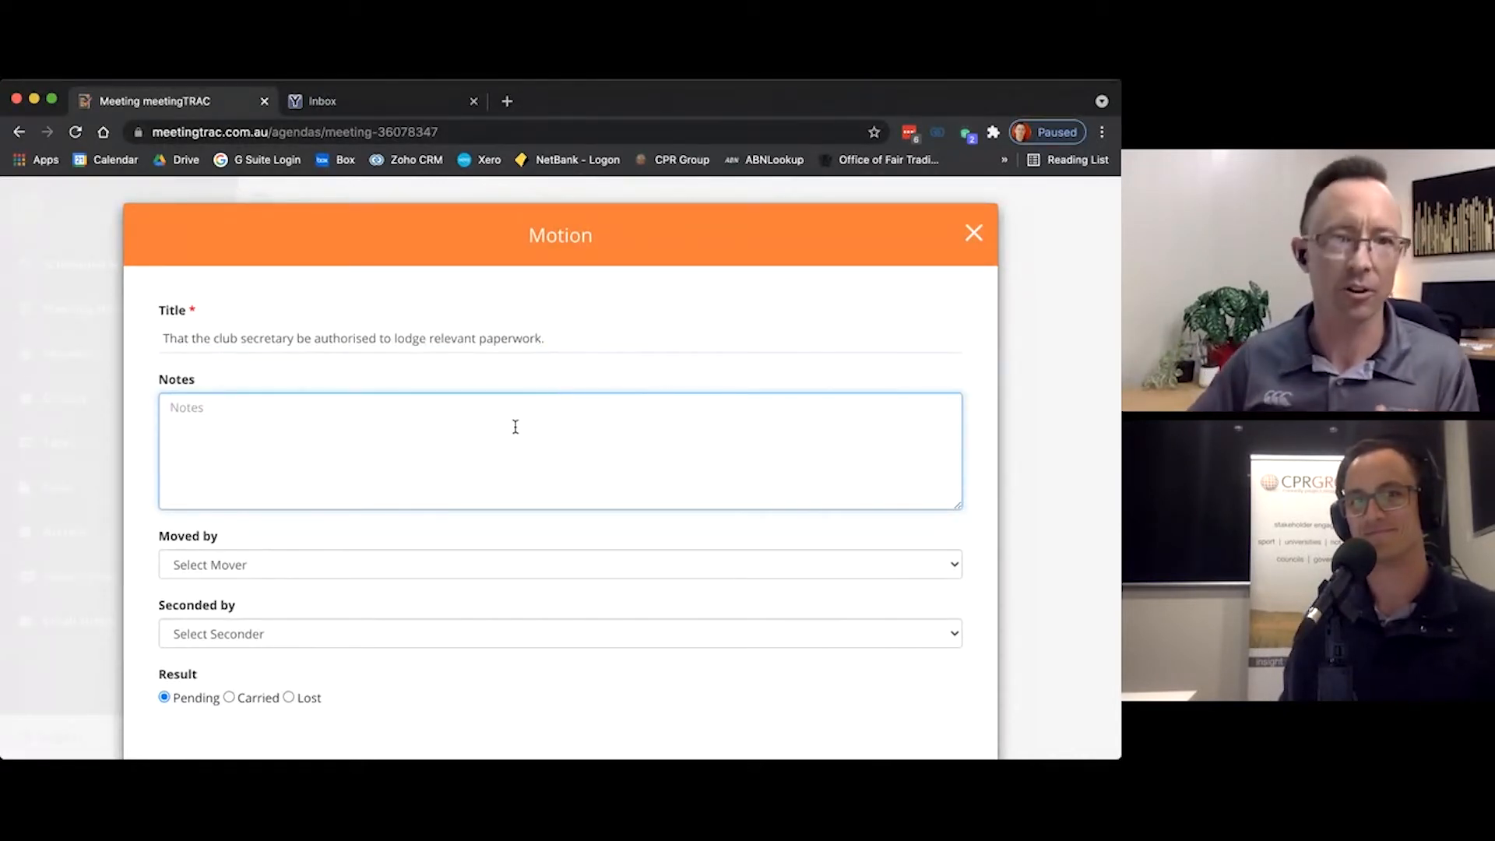
Step: Set Alan Shepard as the mover of the motion authorising the club secretary to lodge relevant paperwork and save the motion
left_click(456, 566)
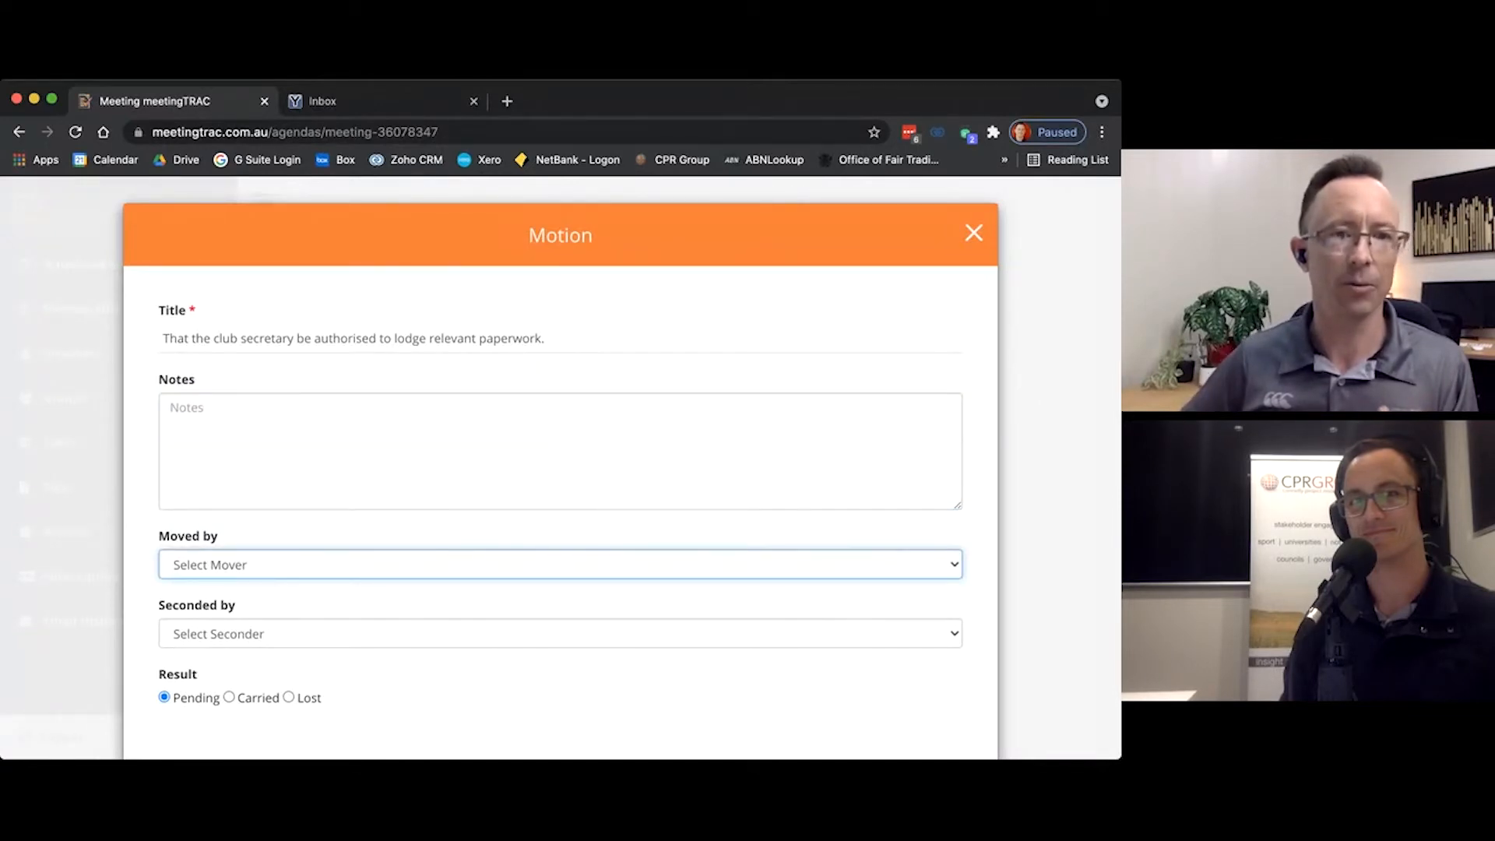
left_click(250, 699)
scroll(276, 689, "down", 2)
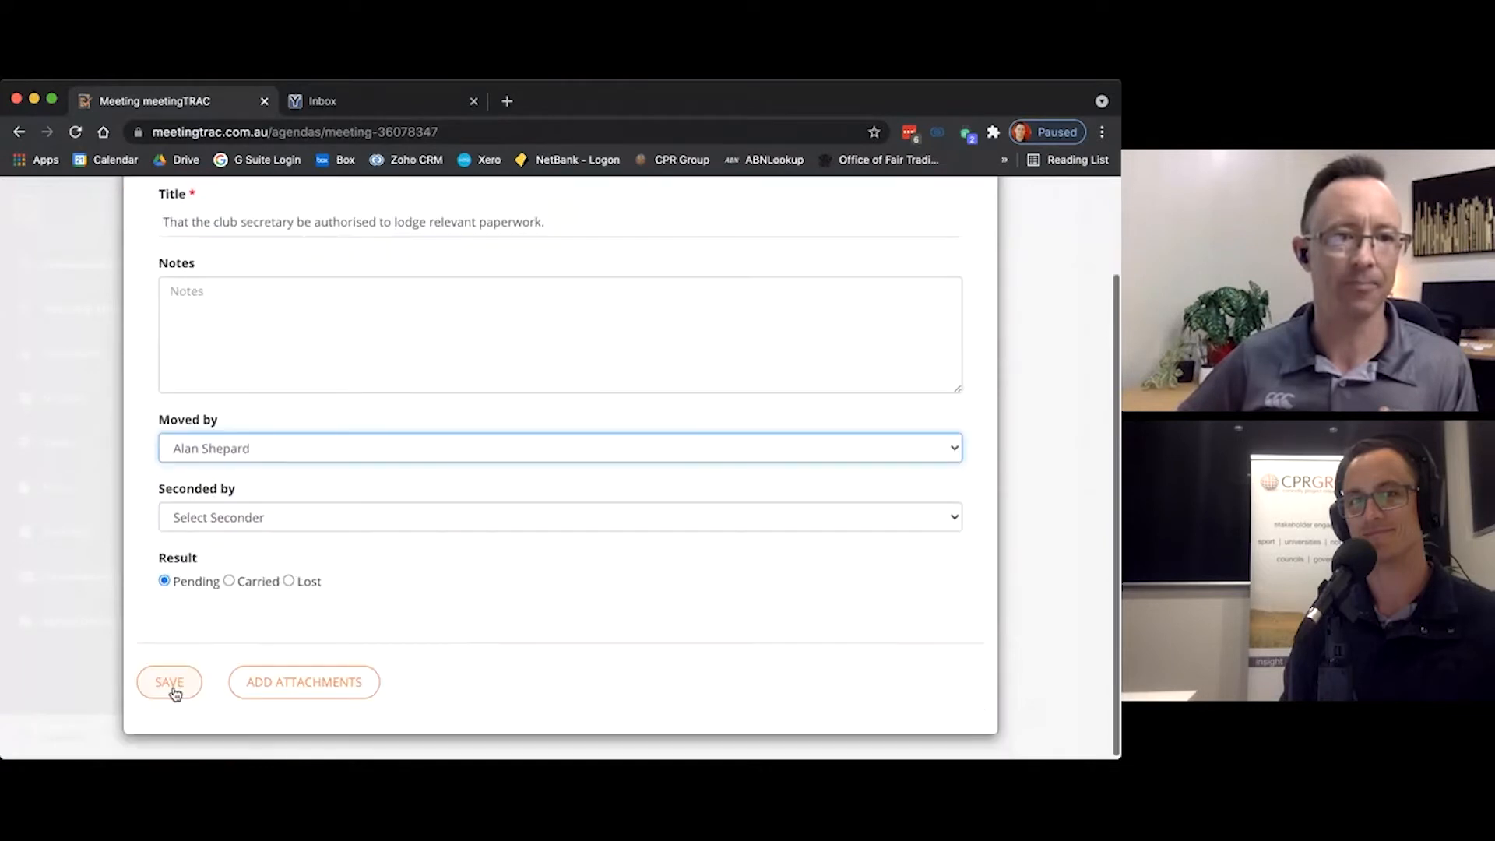
left_click(173, 684)
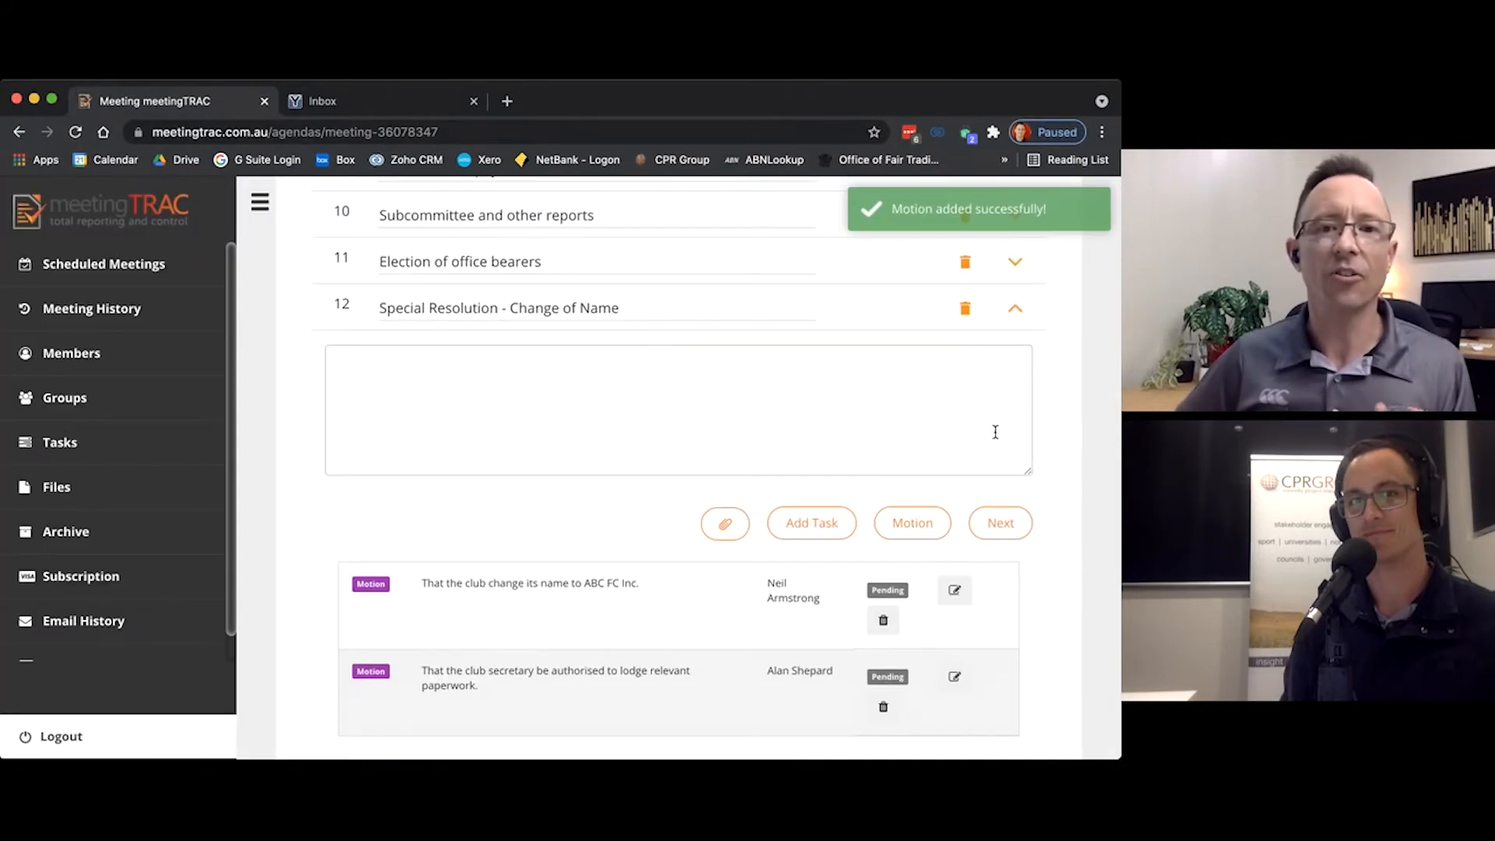
Step: Preview the 2021 AGM agenda and examine the meeting details, the agenda items and the motions under the Special Resolution item
scroll(874, 390, "down", 3)
scroll(628, 491, "up", 1)
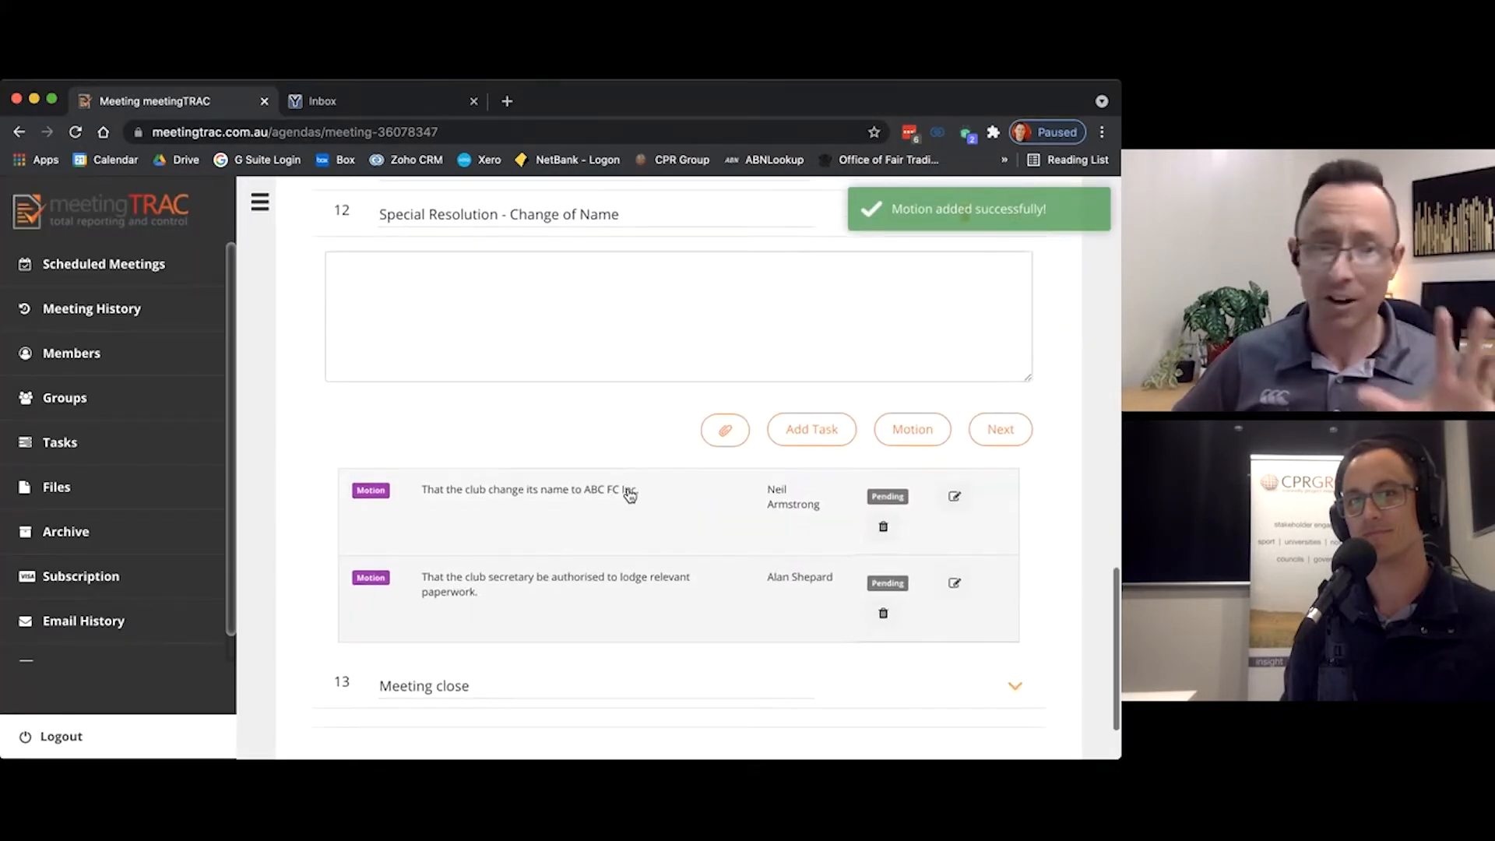
scroll(628, 486, "up", 12)
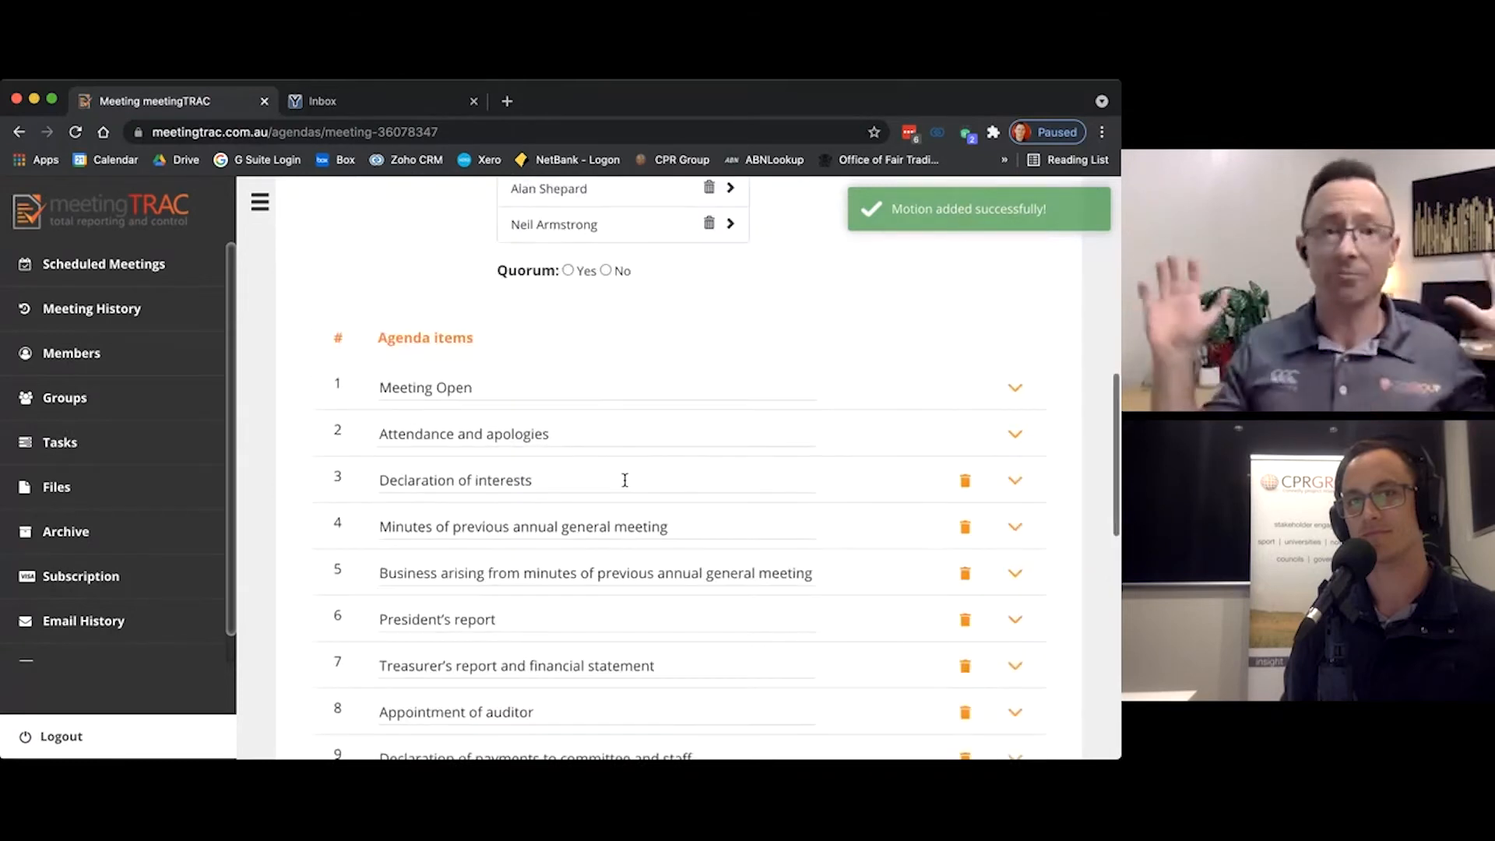
scroll(624, 481, "up", 5)
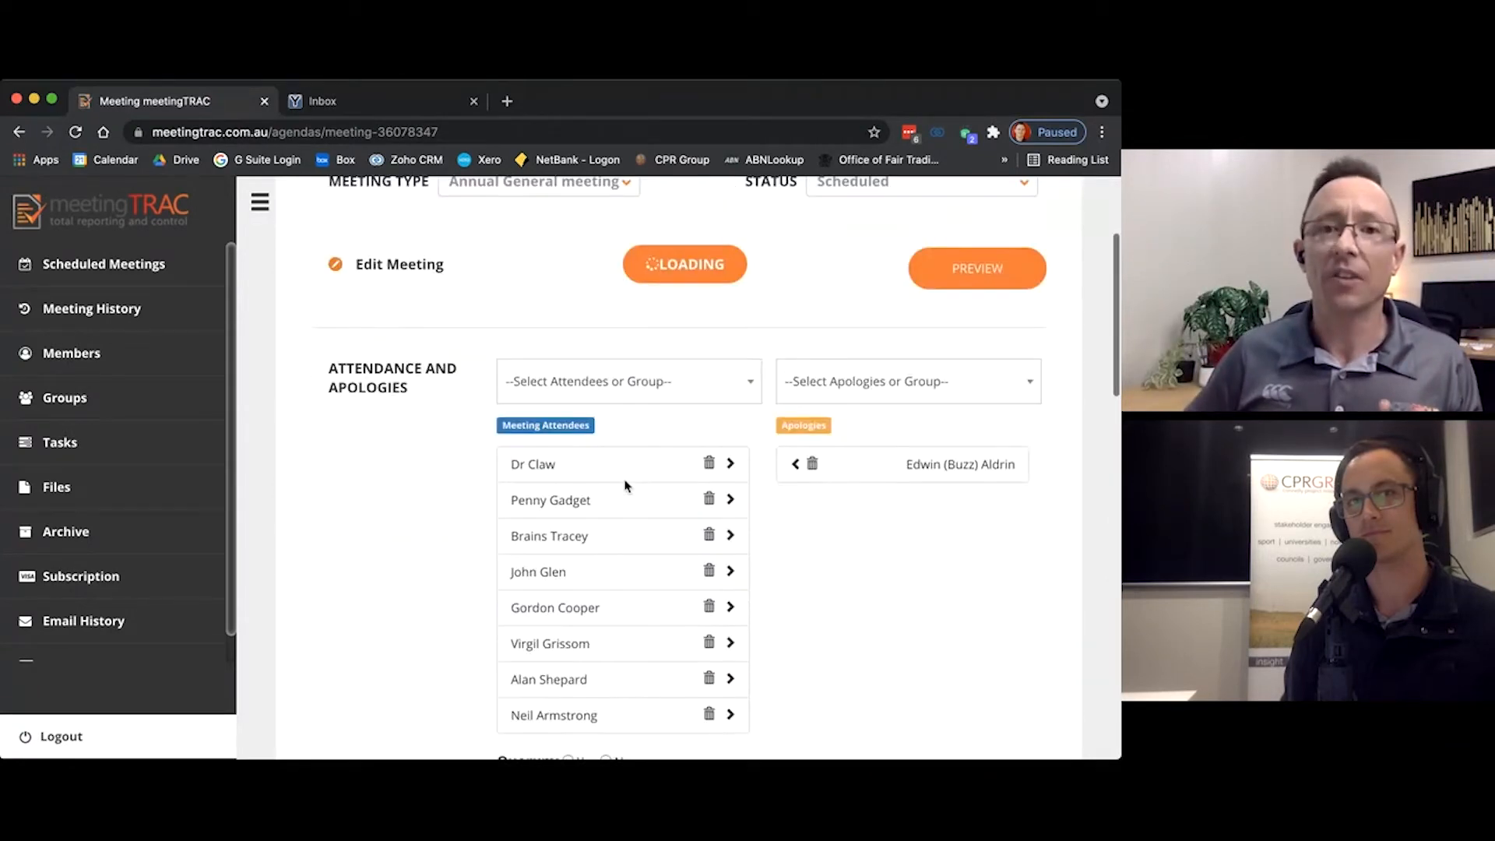
scroll(849, 368, "up", 4)
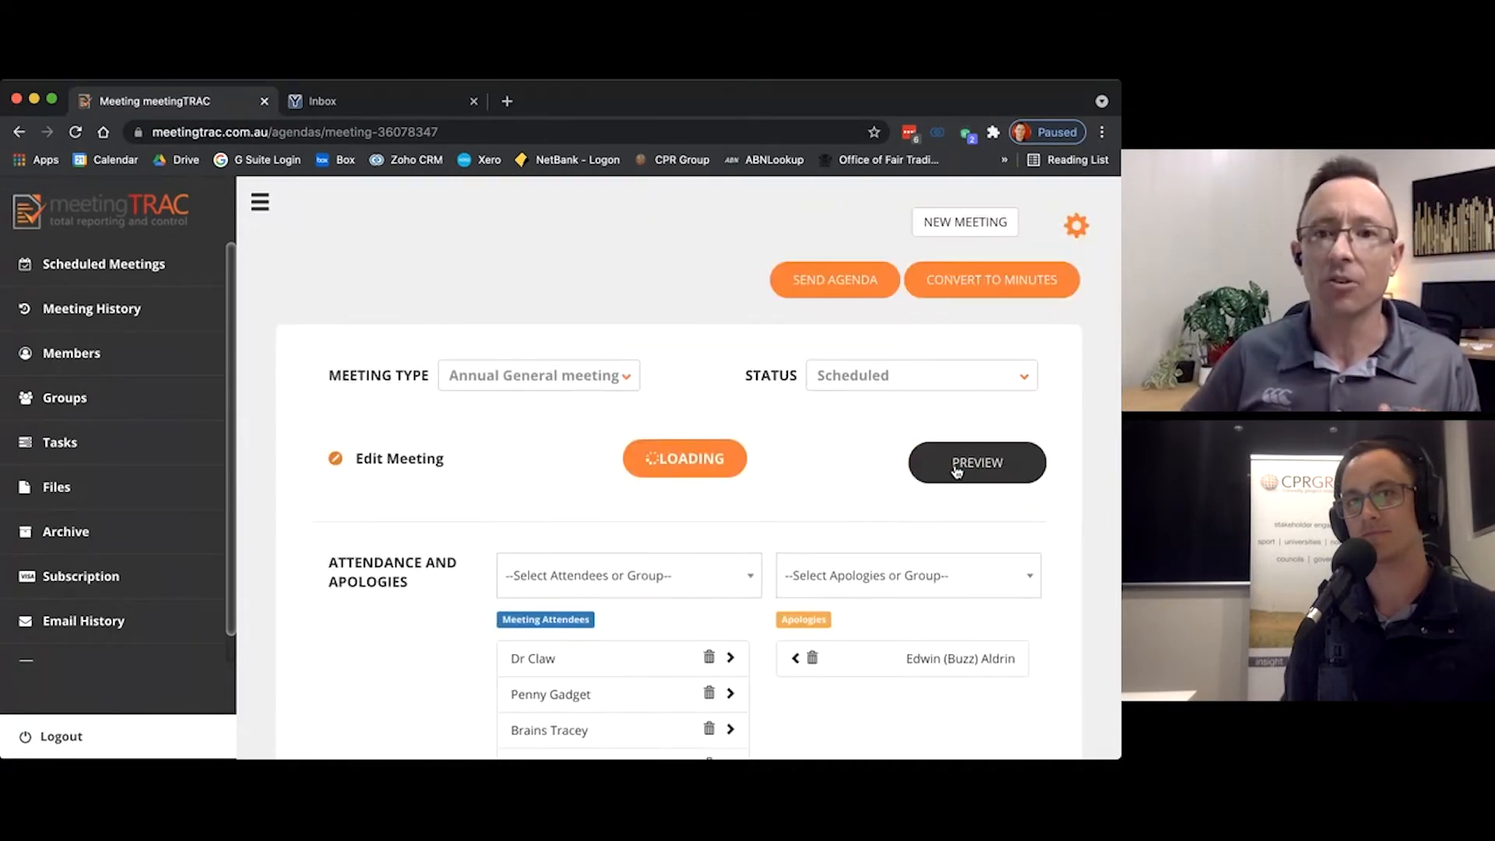
left_click(958, 469)
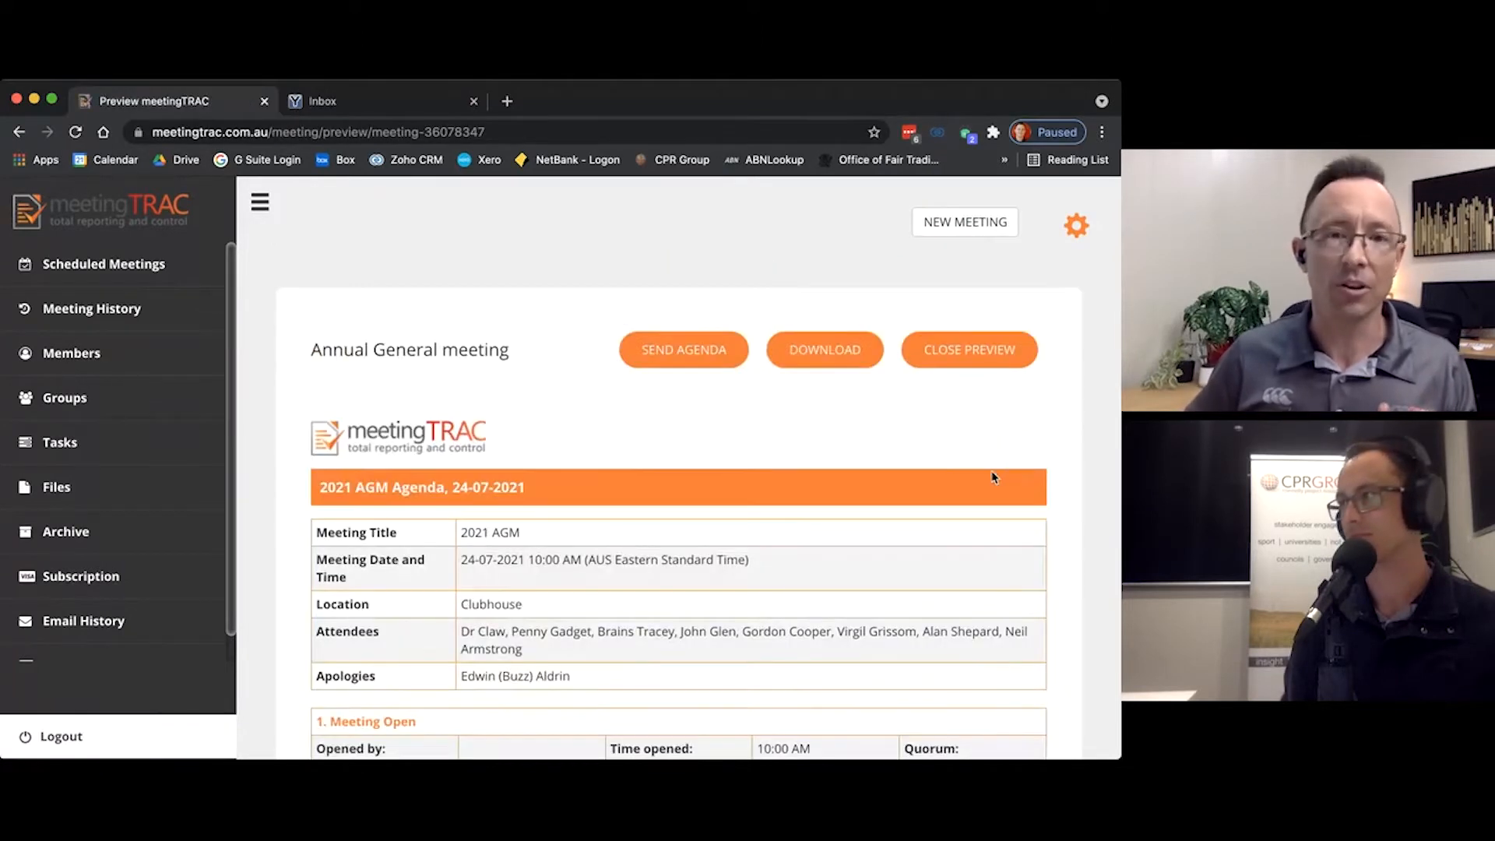
scroll(991, 474, "down", 2)
scroll(973, 490, "down", 3)
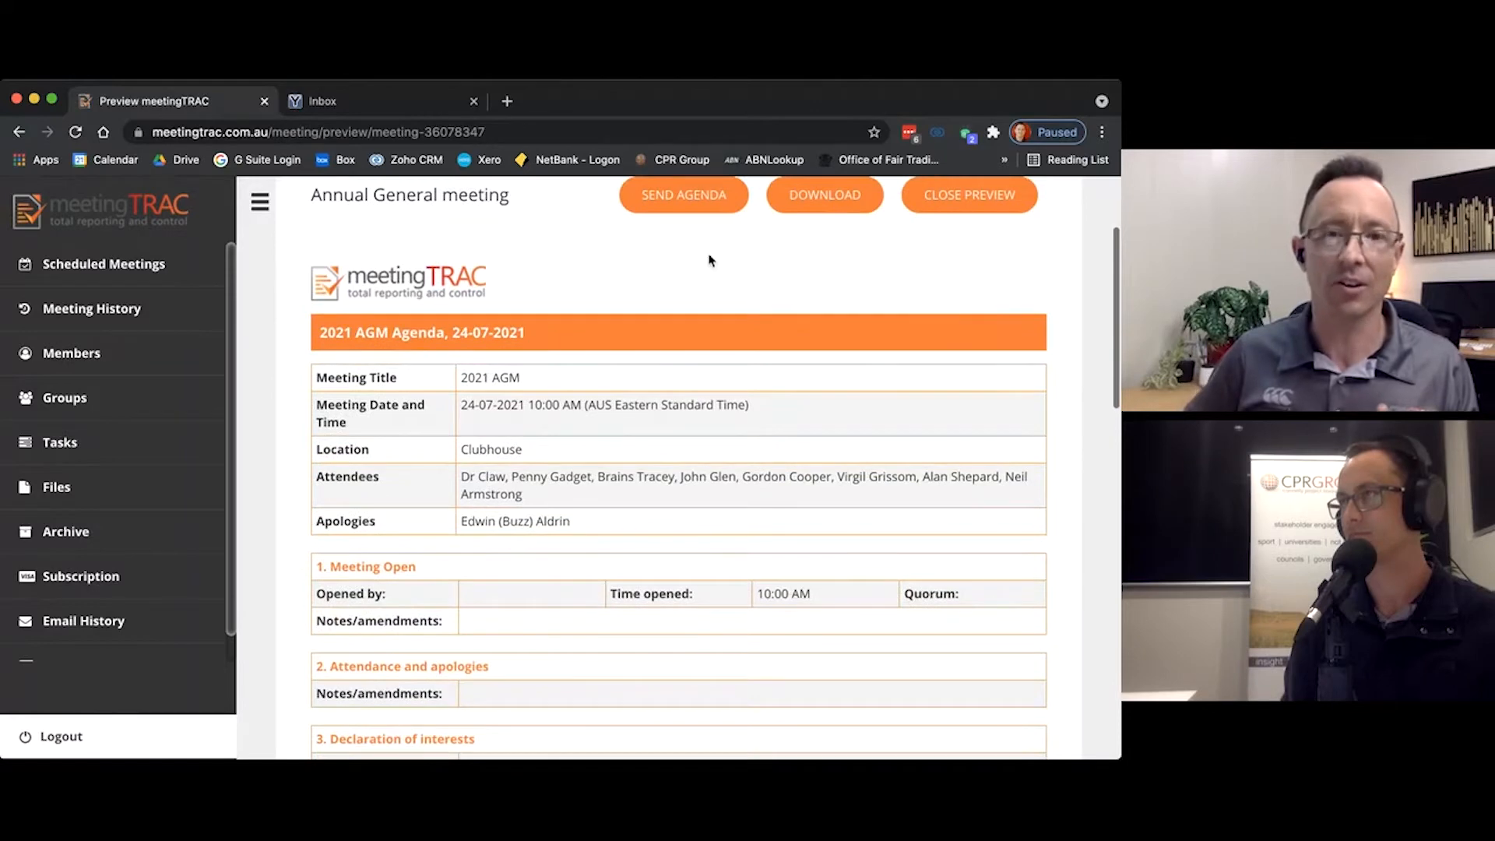
scroll(761, 293, "down", 5)
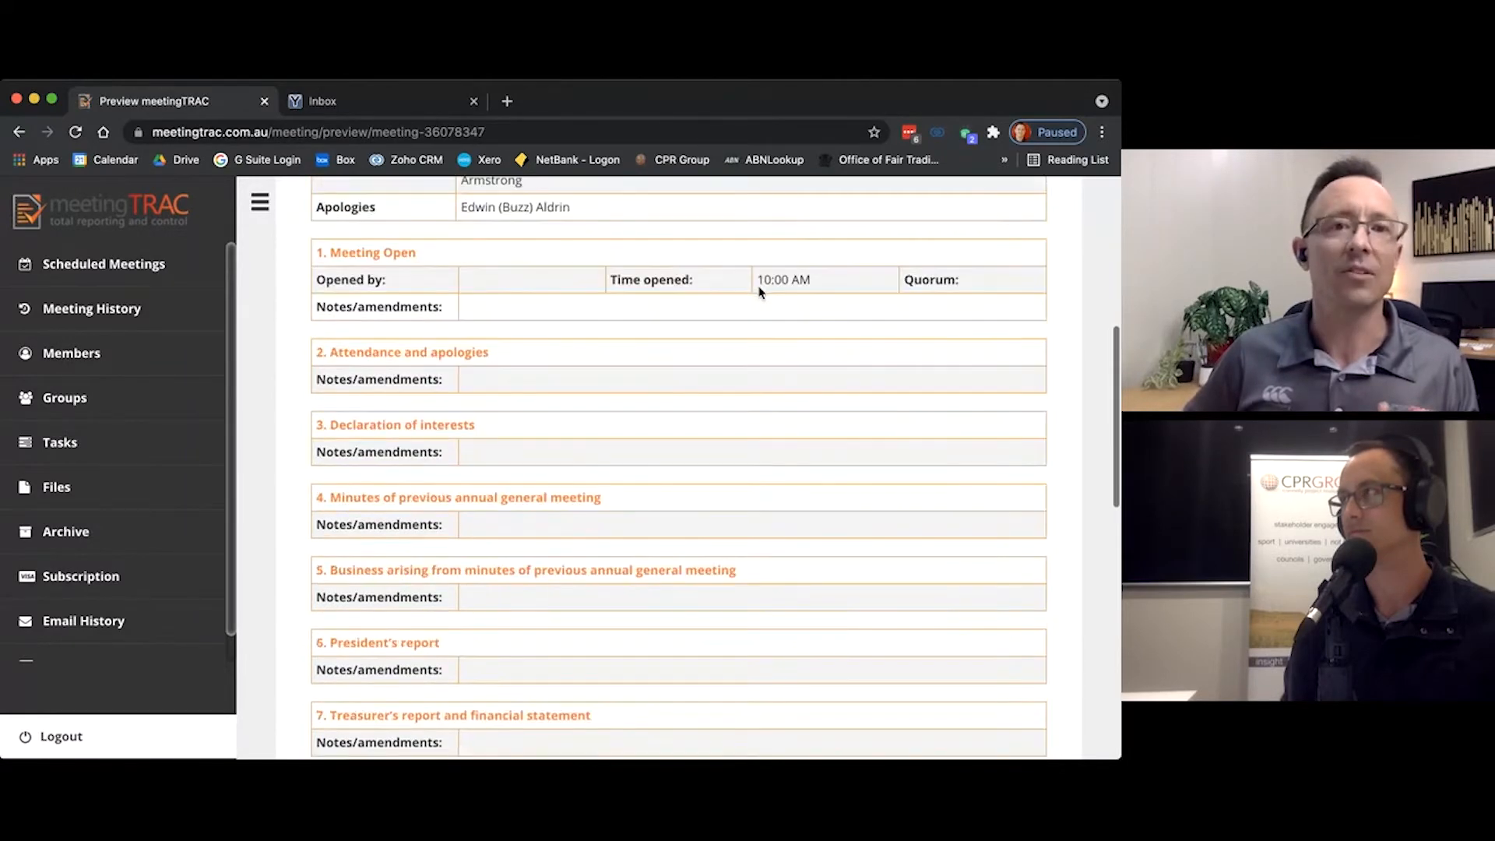
scroll(761, 293, "down", 2)
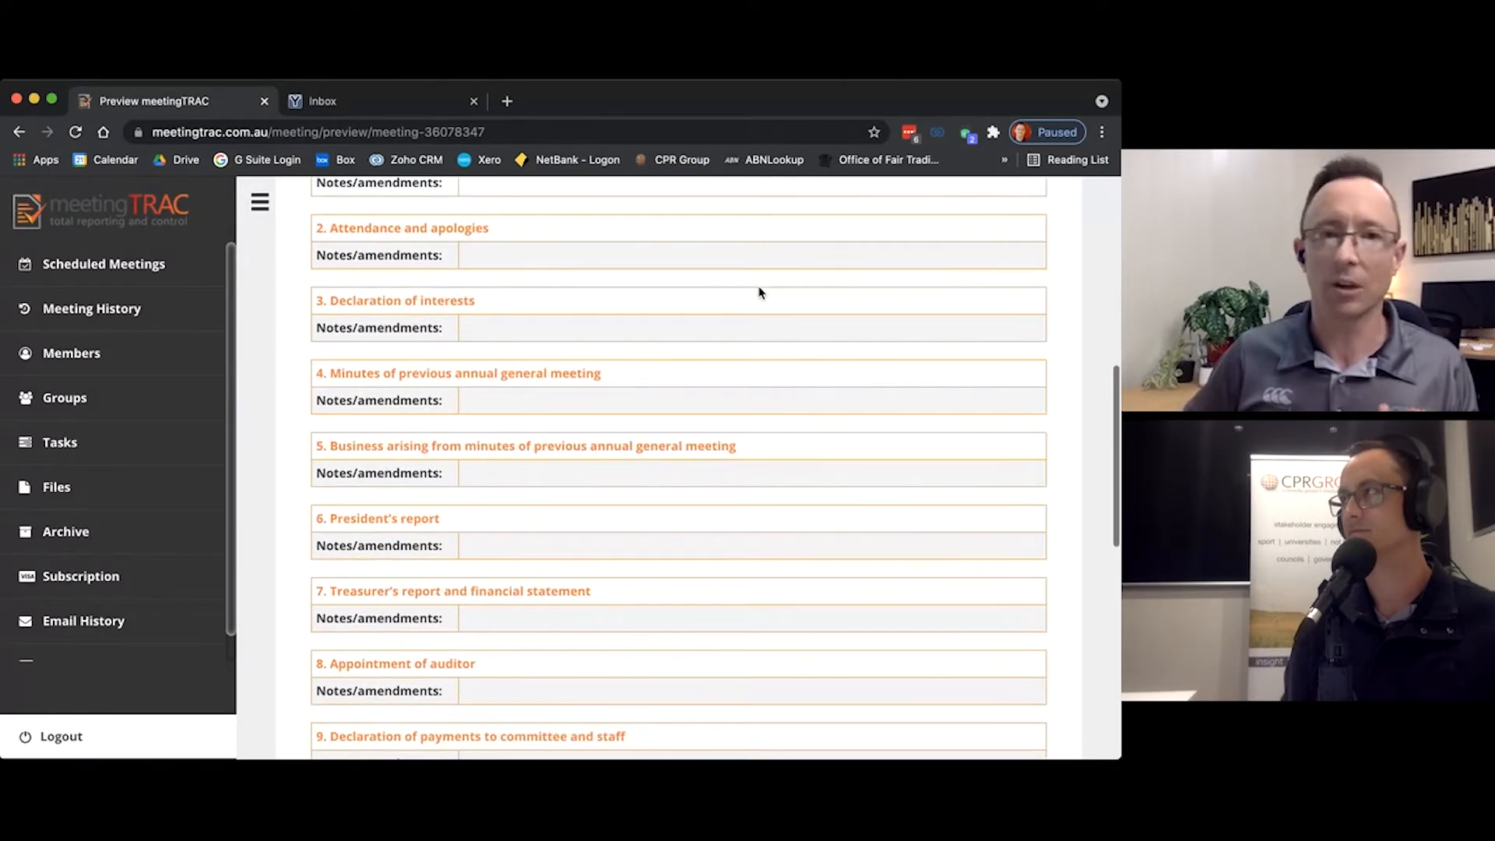
scroll(761, 293, "down", 4)
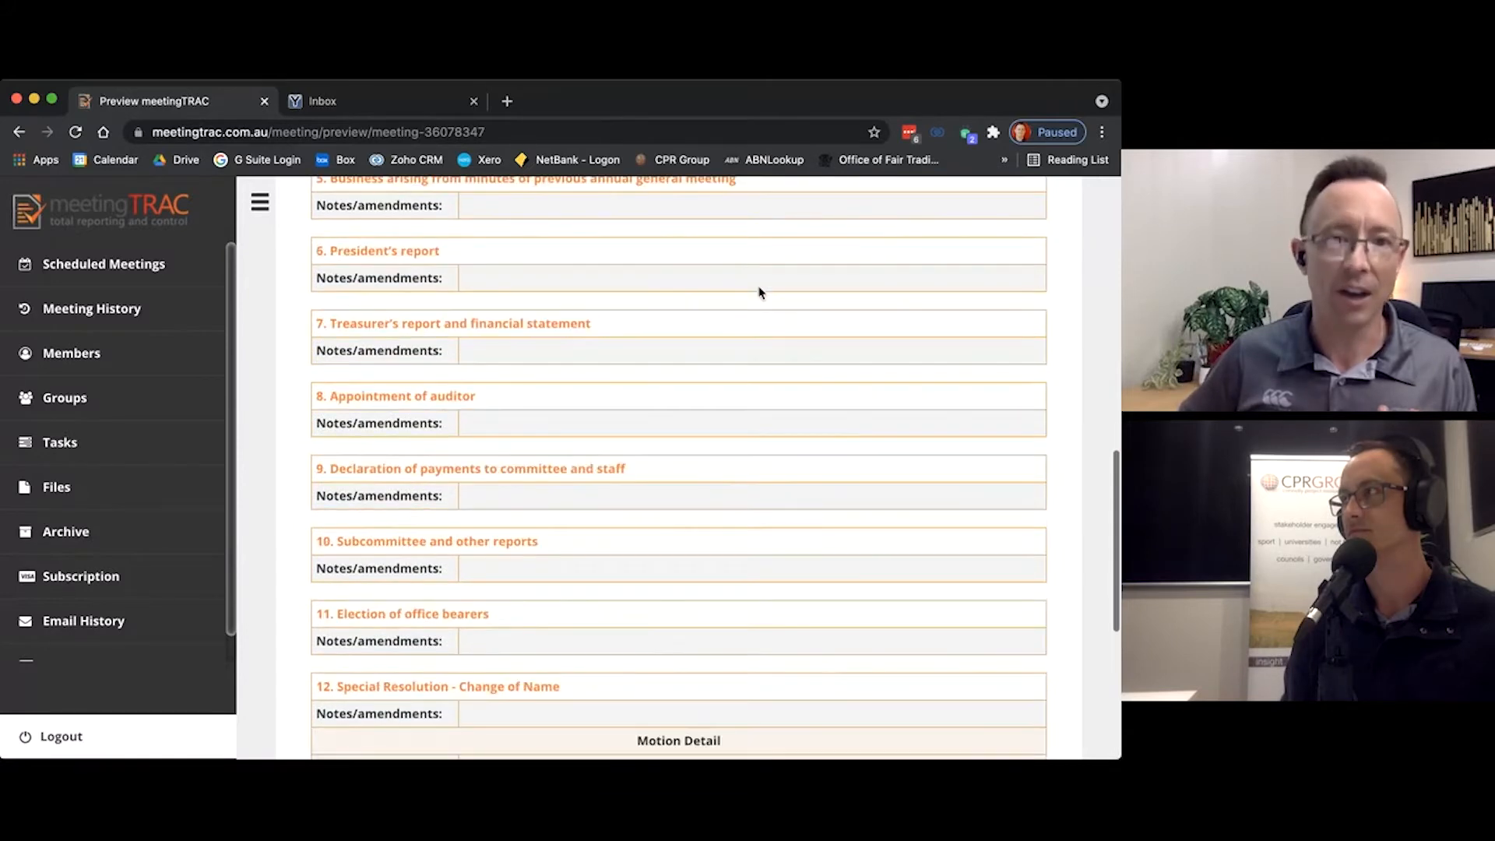
scroll(565, 489, "down", 2)
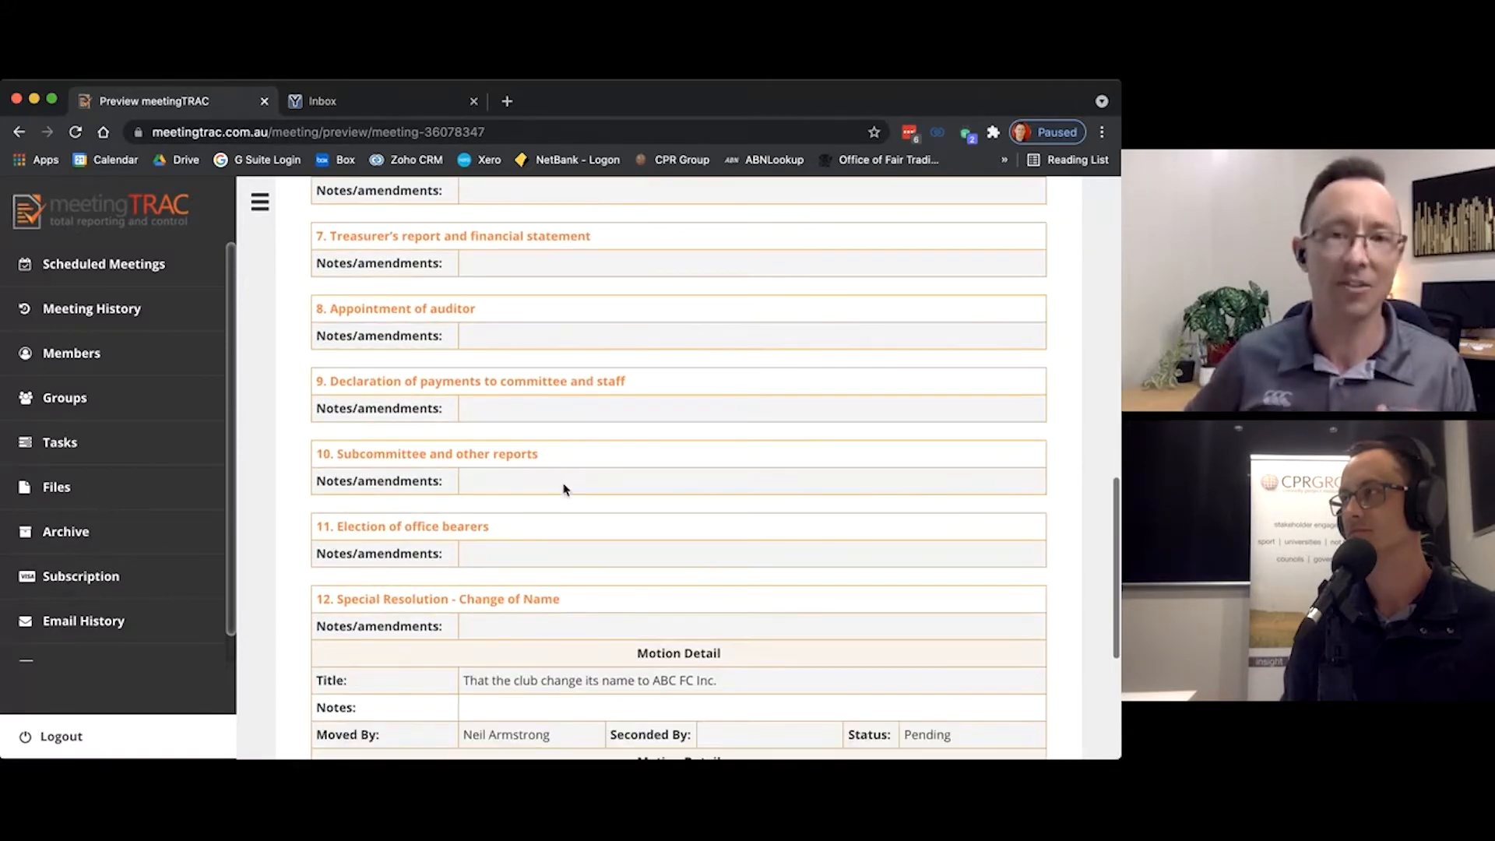
scroll(565, 489, "down", 5)
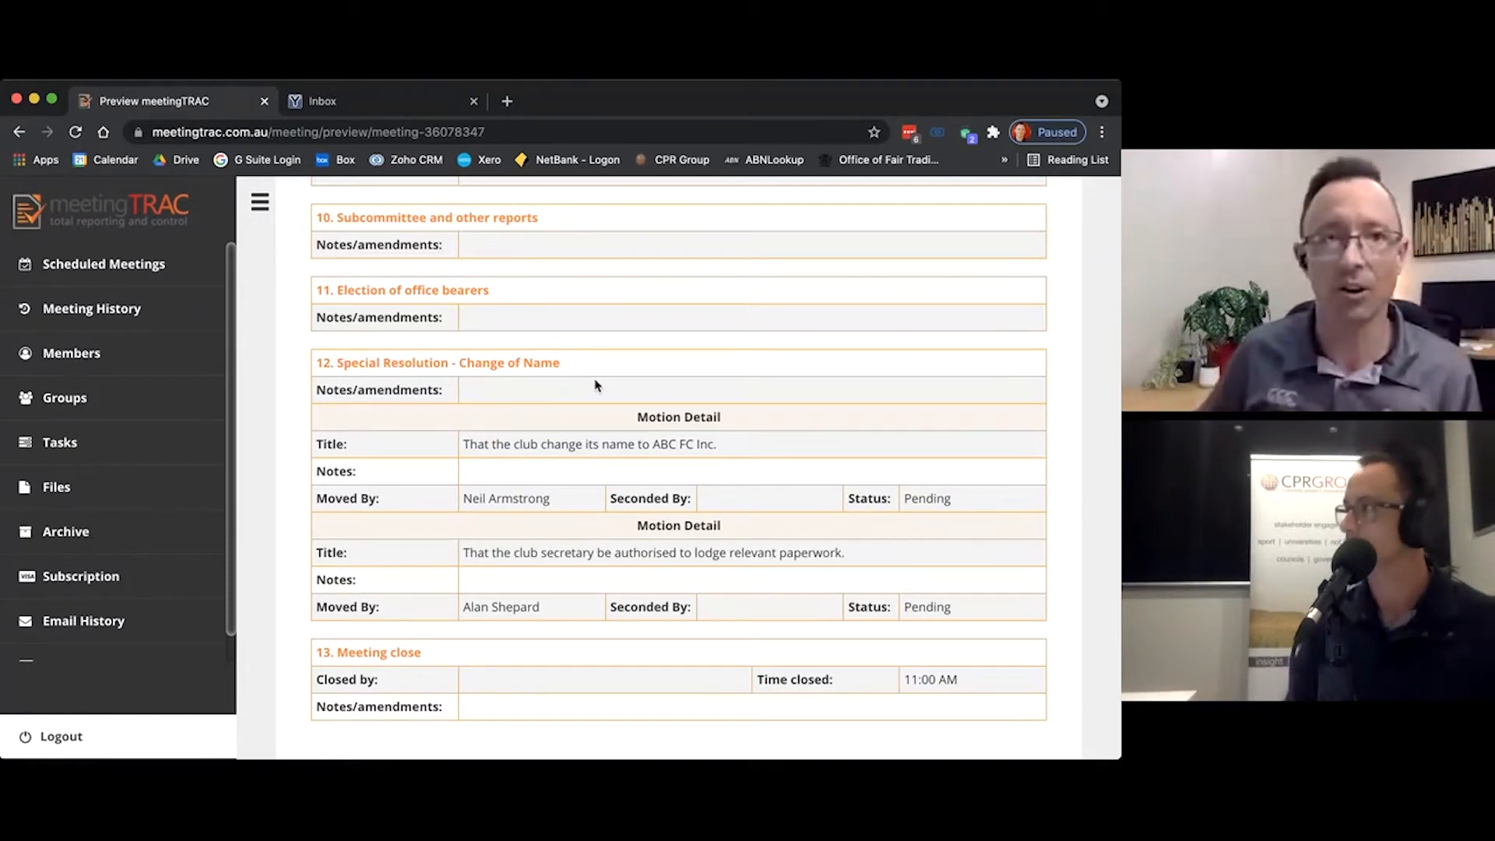
scroll(578, 387, "up", 3)
scroll(483, 405, "up", 1)
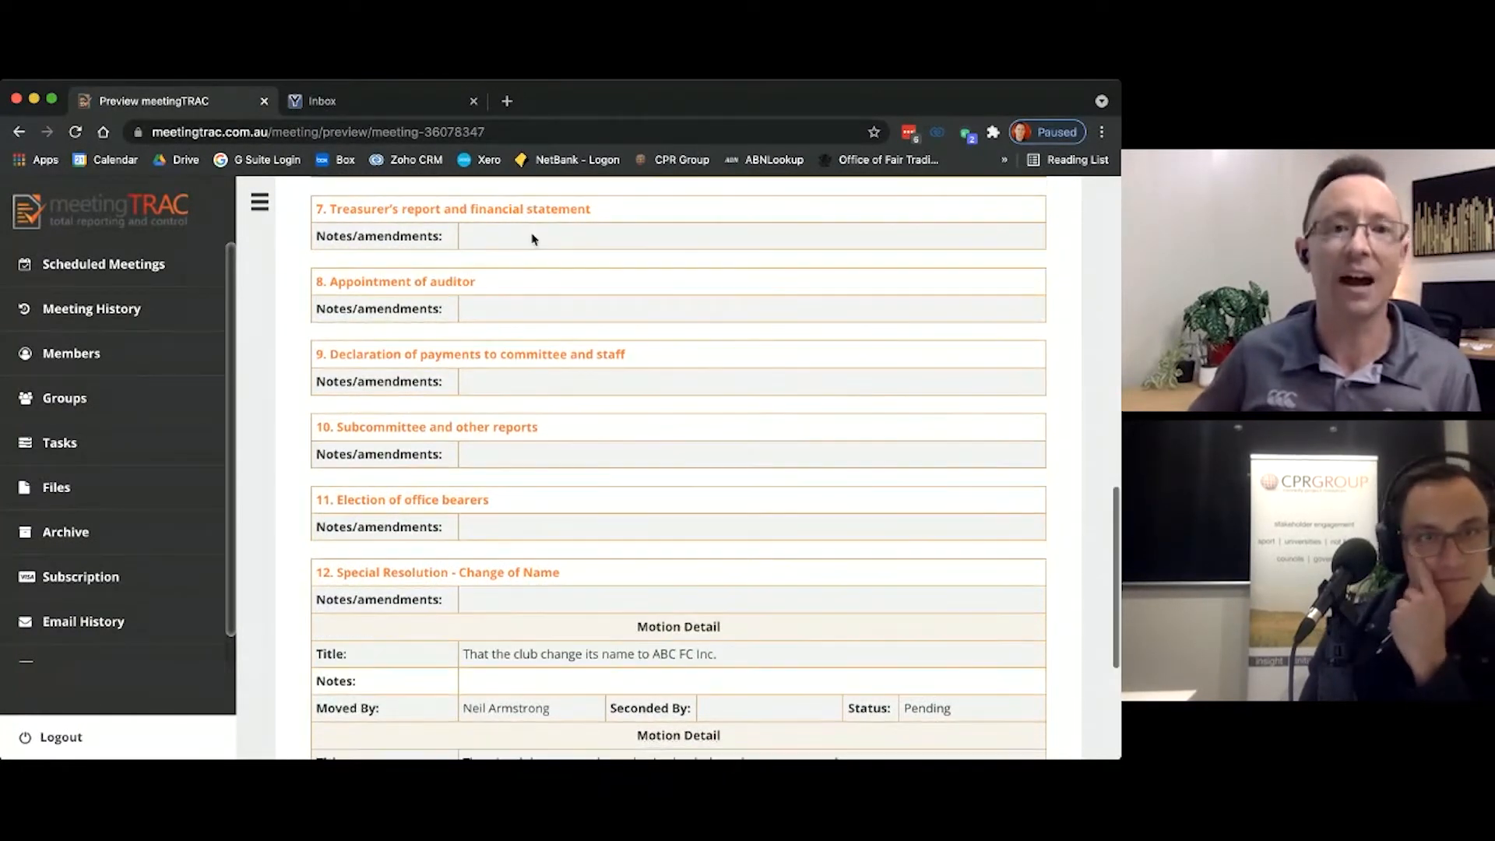
scroll(530, 238, "down", 1)
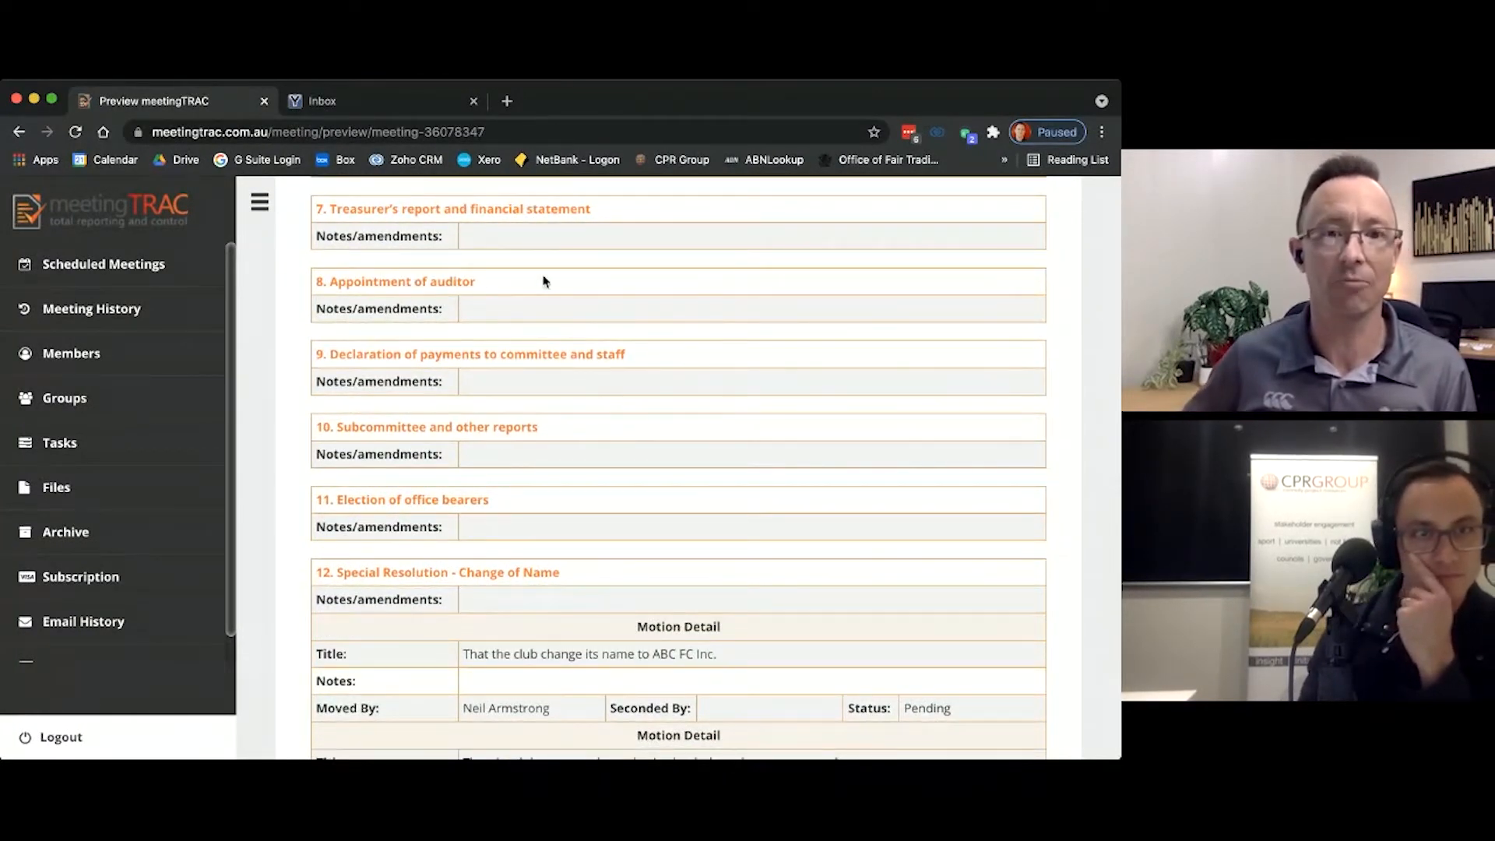
scroll(561, 418, "down", 5)
scroll(559, 419, "up", 3)
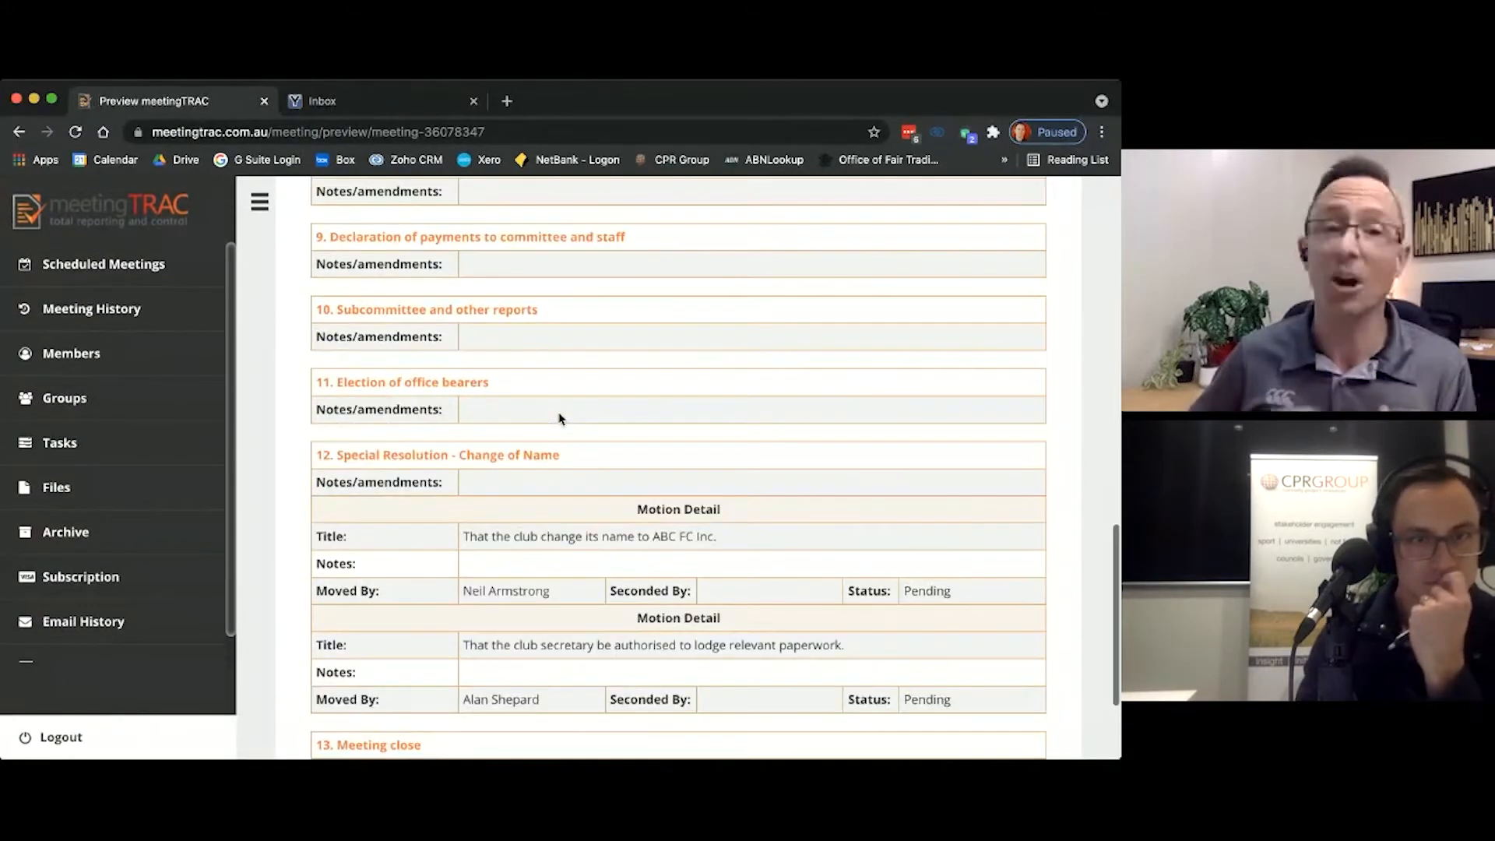
Step: Send the 2021 AGM agenda to all members with the message "Here's the agenda."
scroll(559, 418, "up", 10)
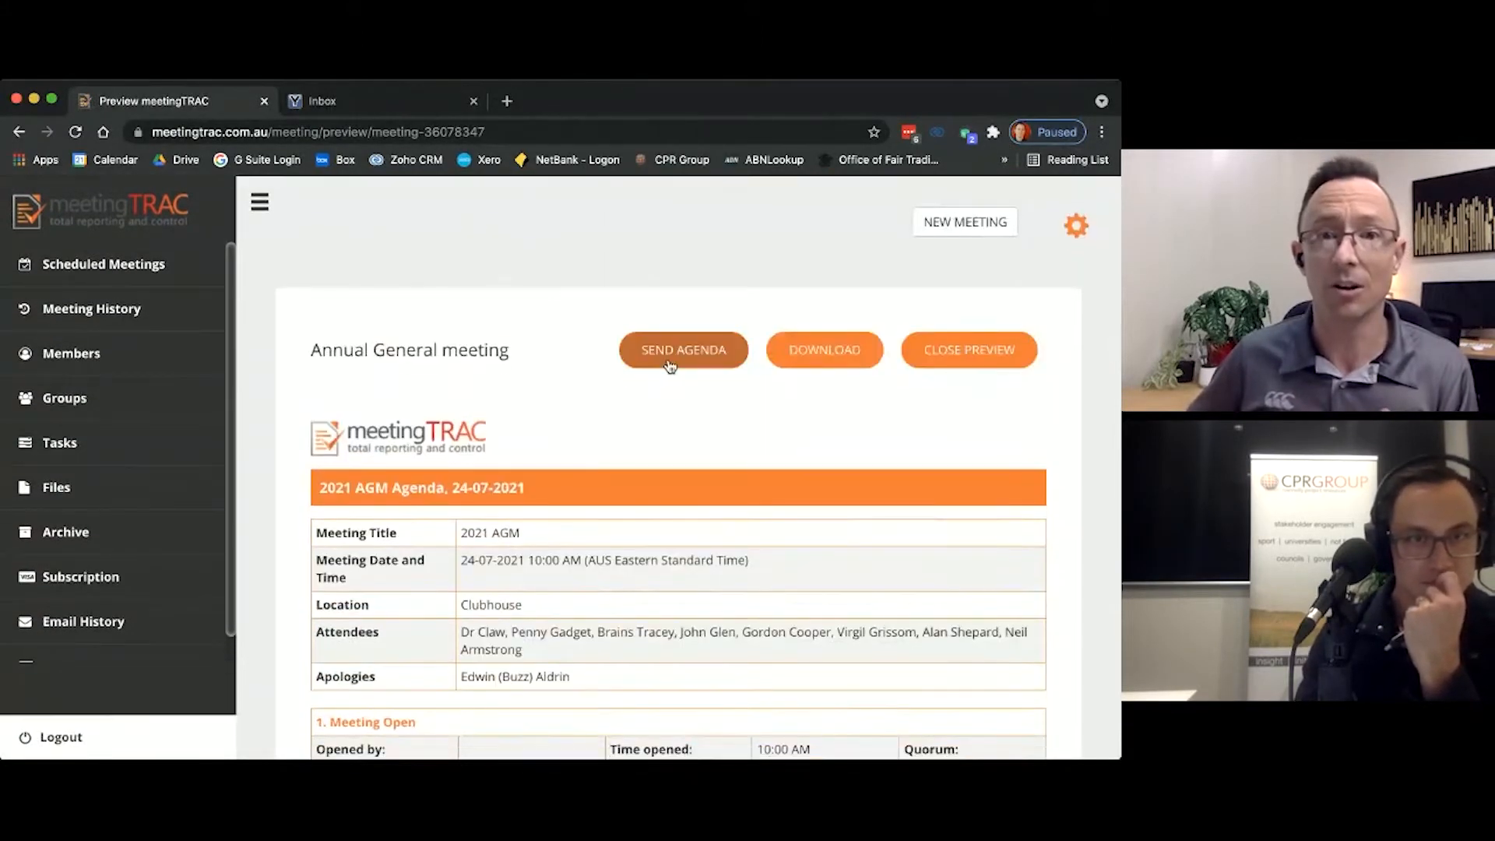
left_click(671, 363)
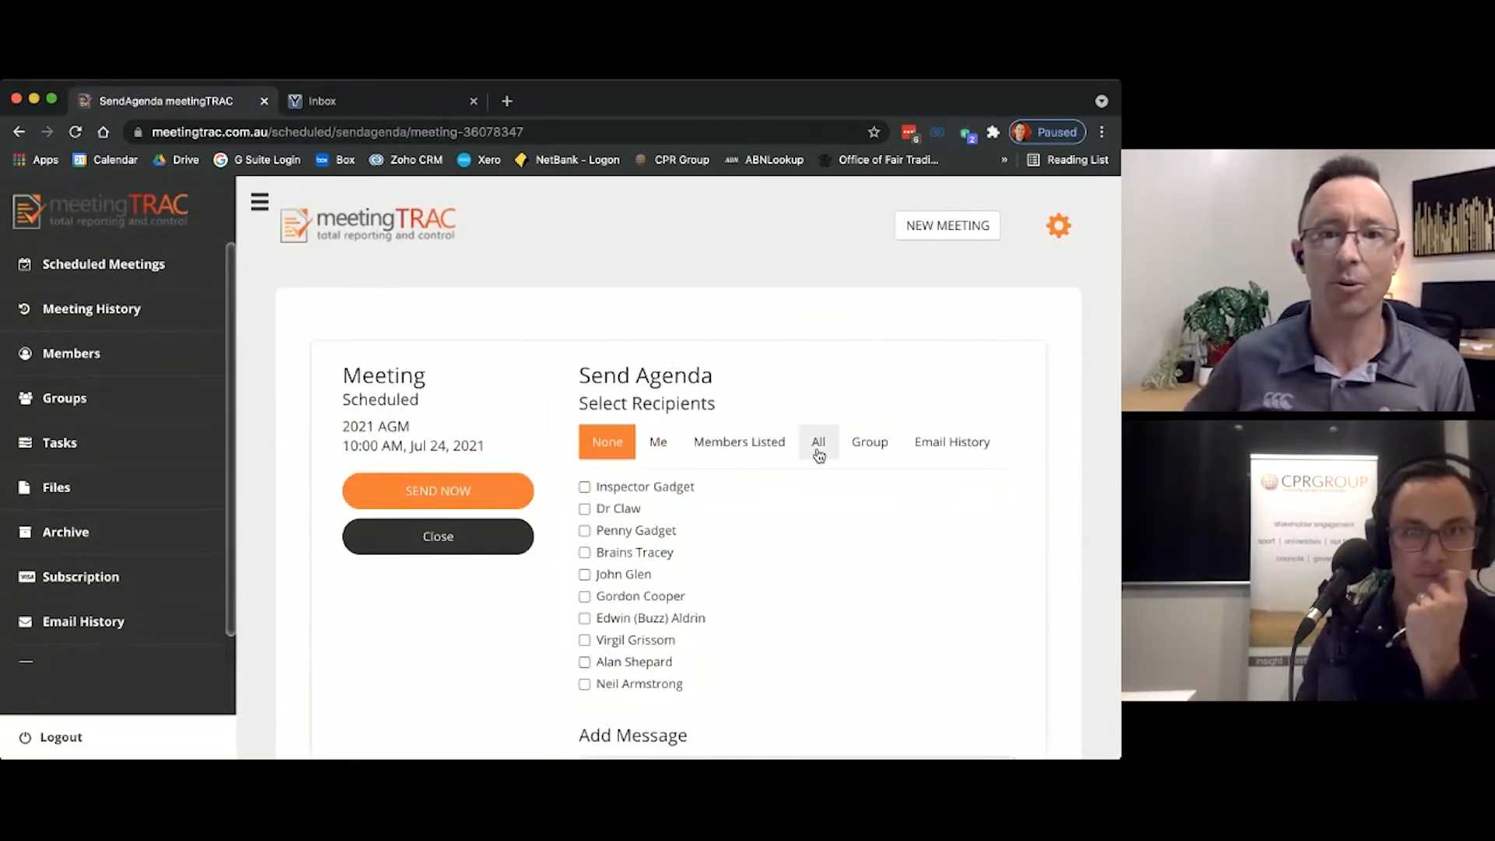
left_click(819, 455)
scroll(767, 565, "down", 2)
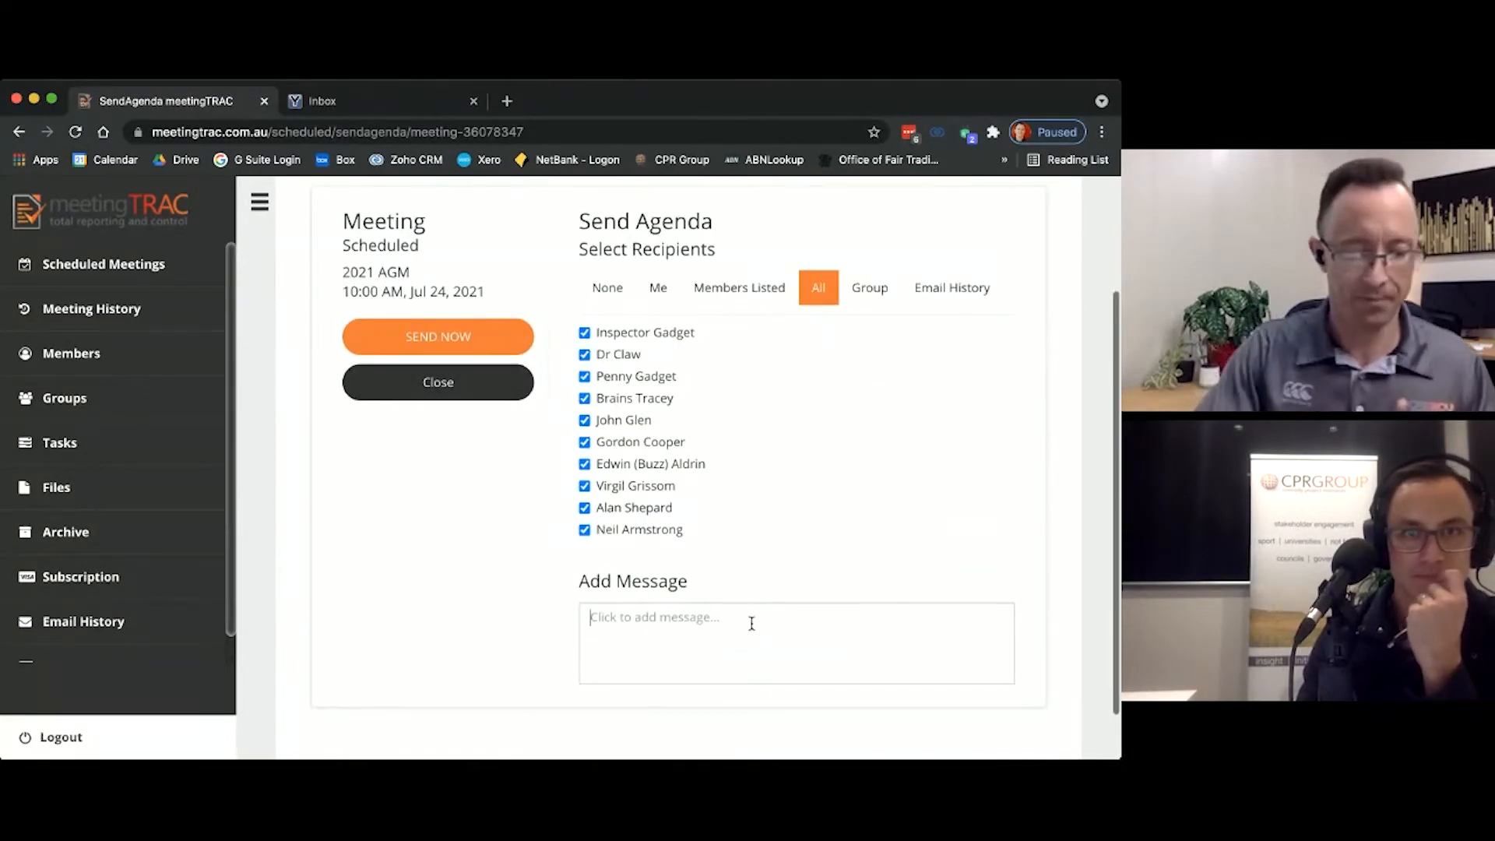
left_click(752, 623)
type("Here's the a")
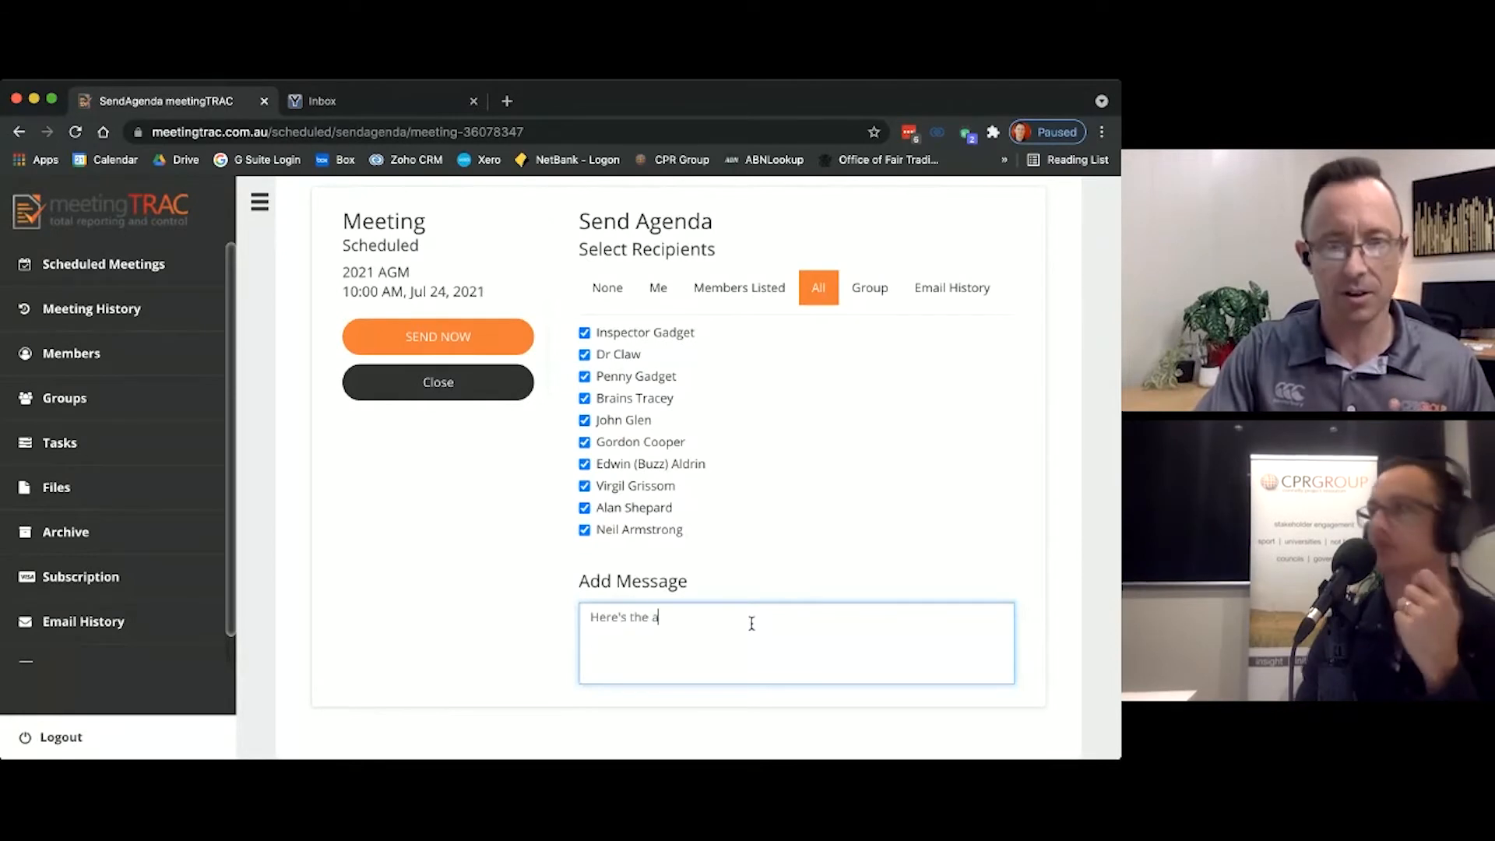
type("genda.")
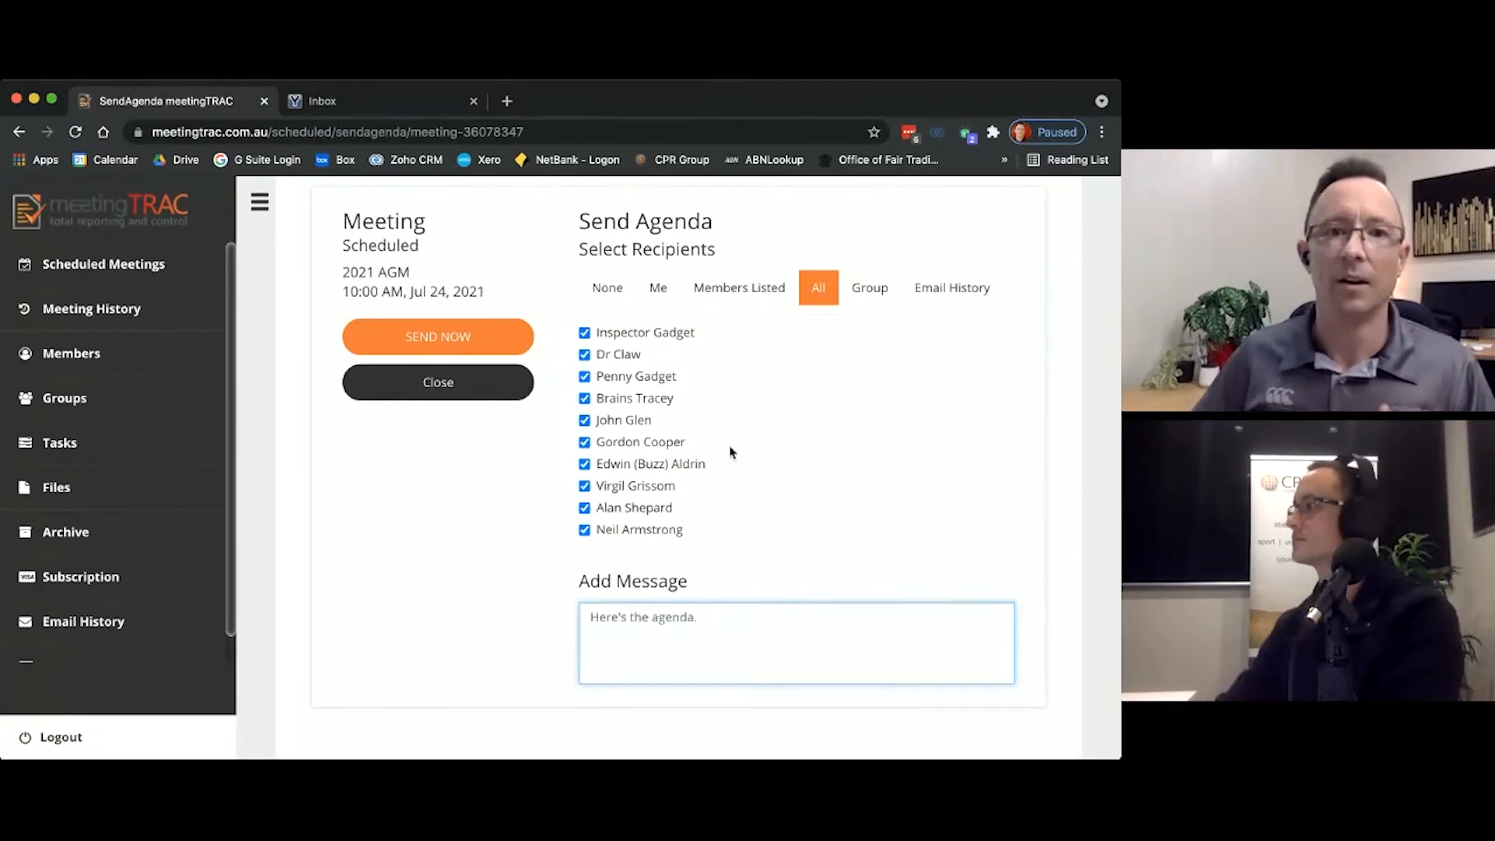
left_click(516, 343)
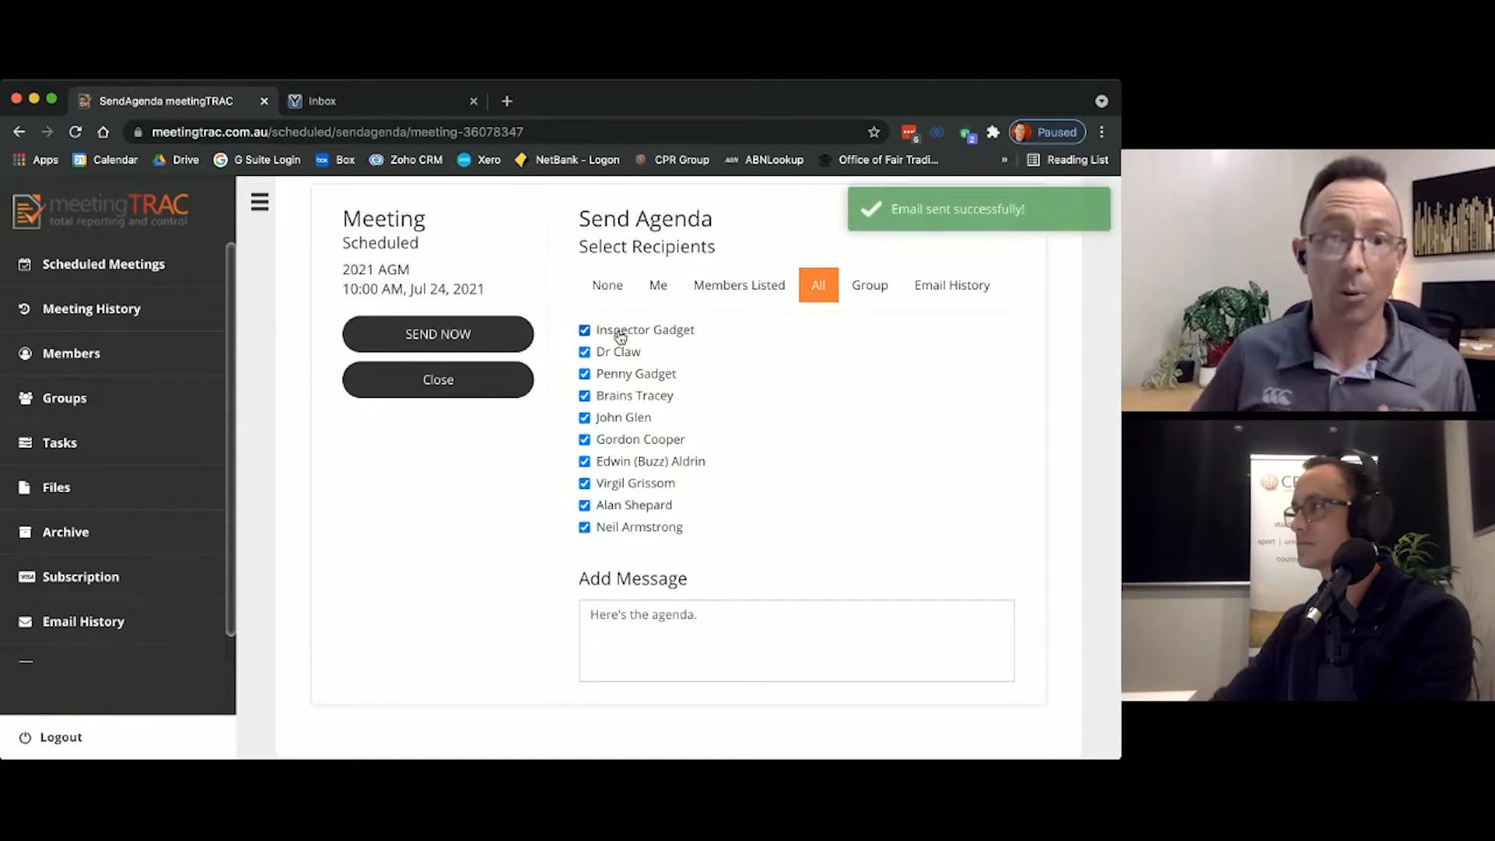
Step: Compare the agenda recipient selections None, Me, Members Listed and All, ending with All
left_click(615, 285)
left_click(658, 285)
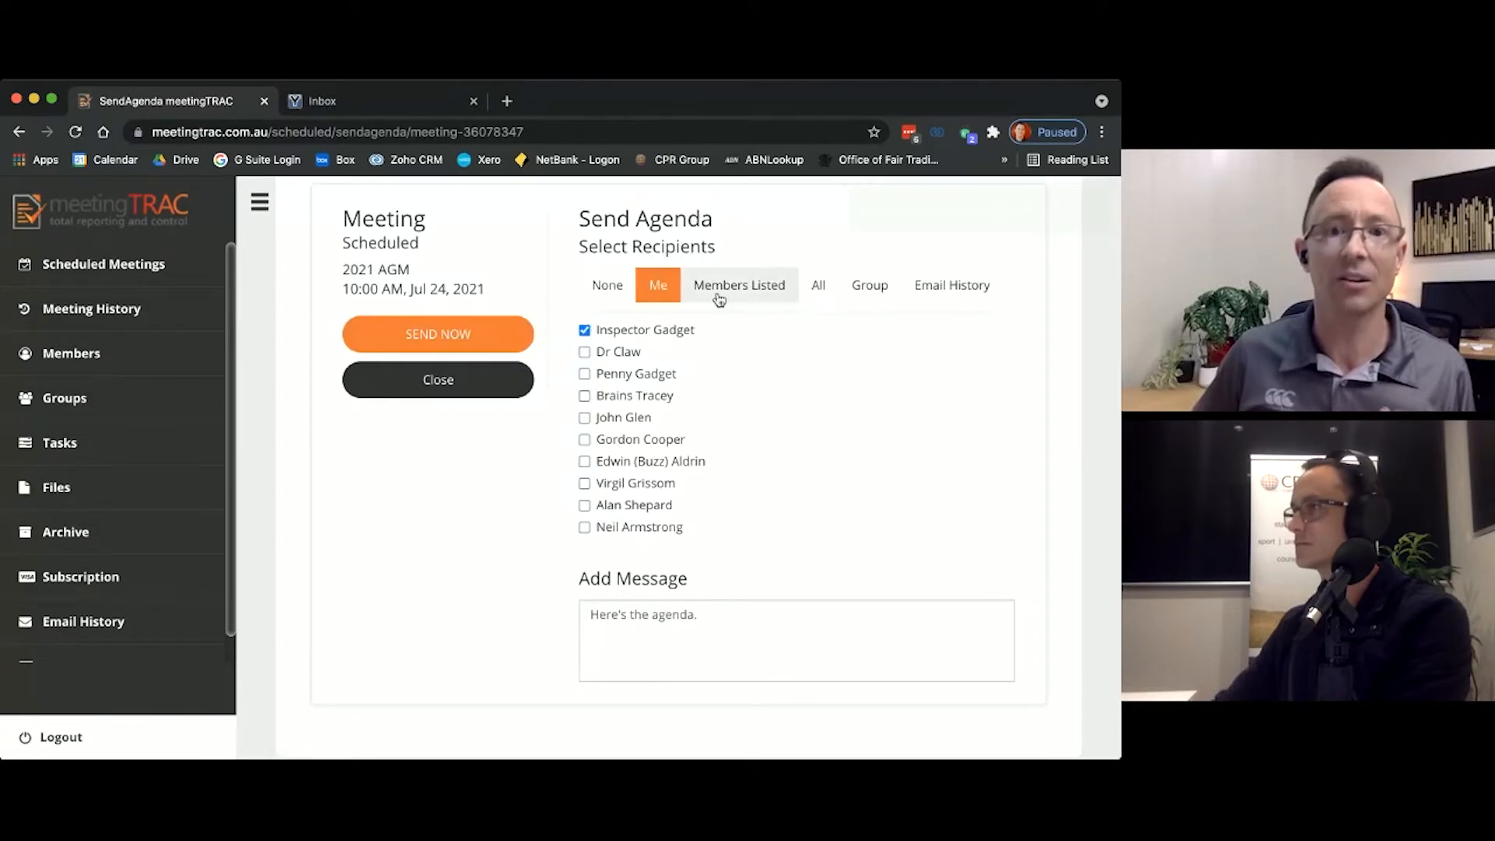
left_click(721, 295)
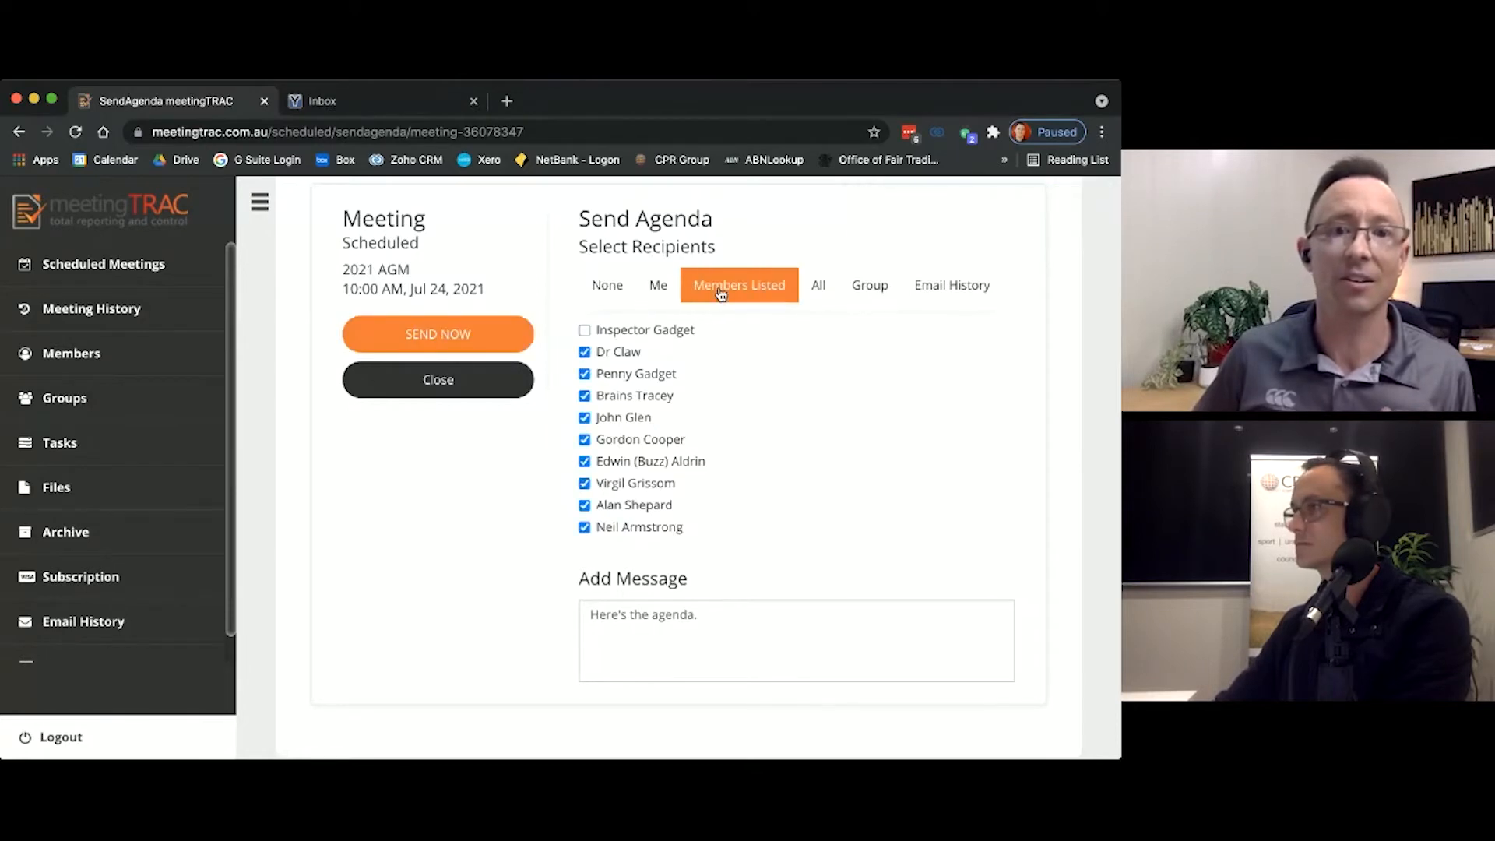
left_click(816, 292)
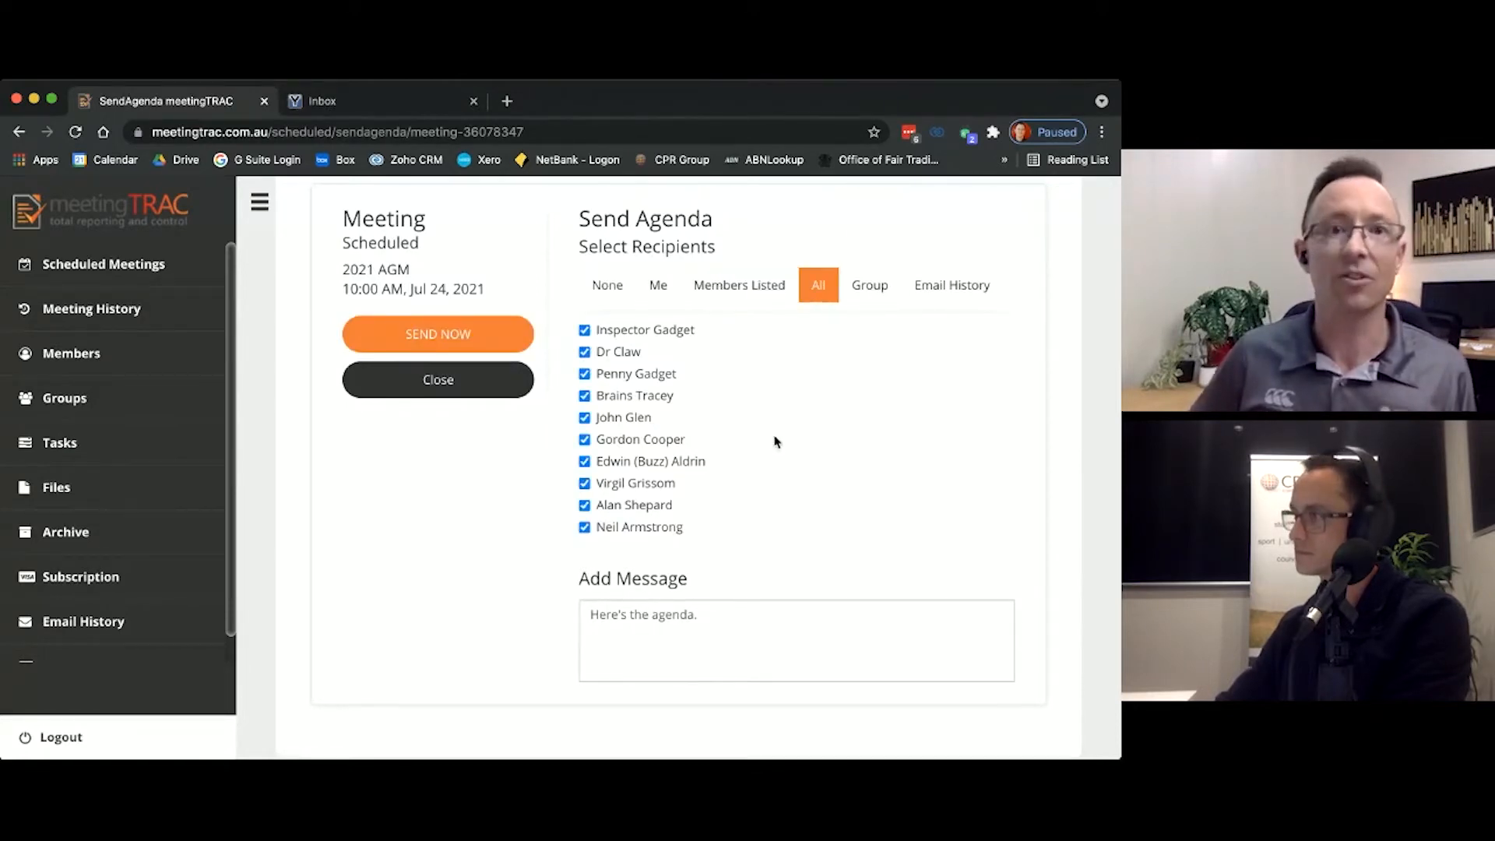
Step: Switch to the YOPmail inbox, refresh it, read through the emailed 2021 AGM agenda, and return to meetingTRAC
left_click(348, 111)
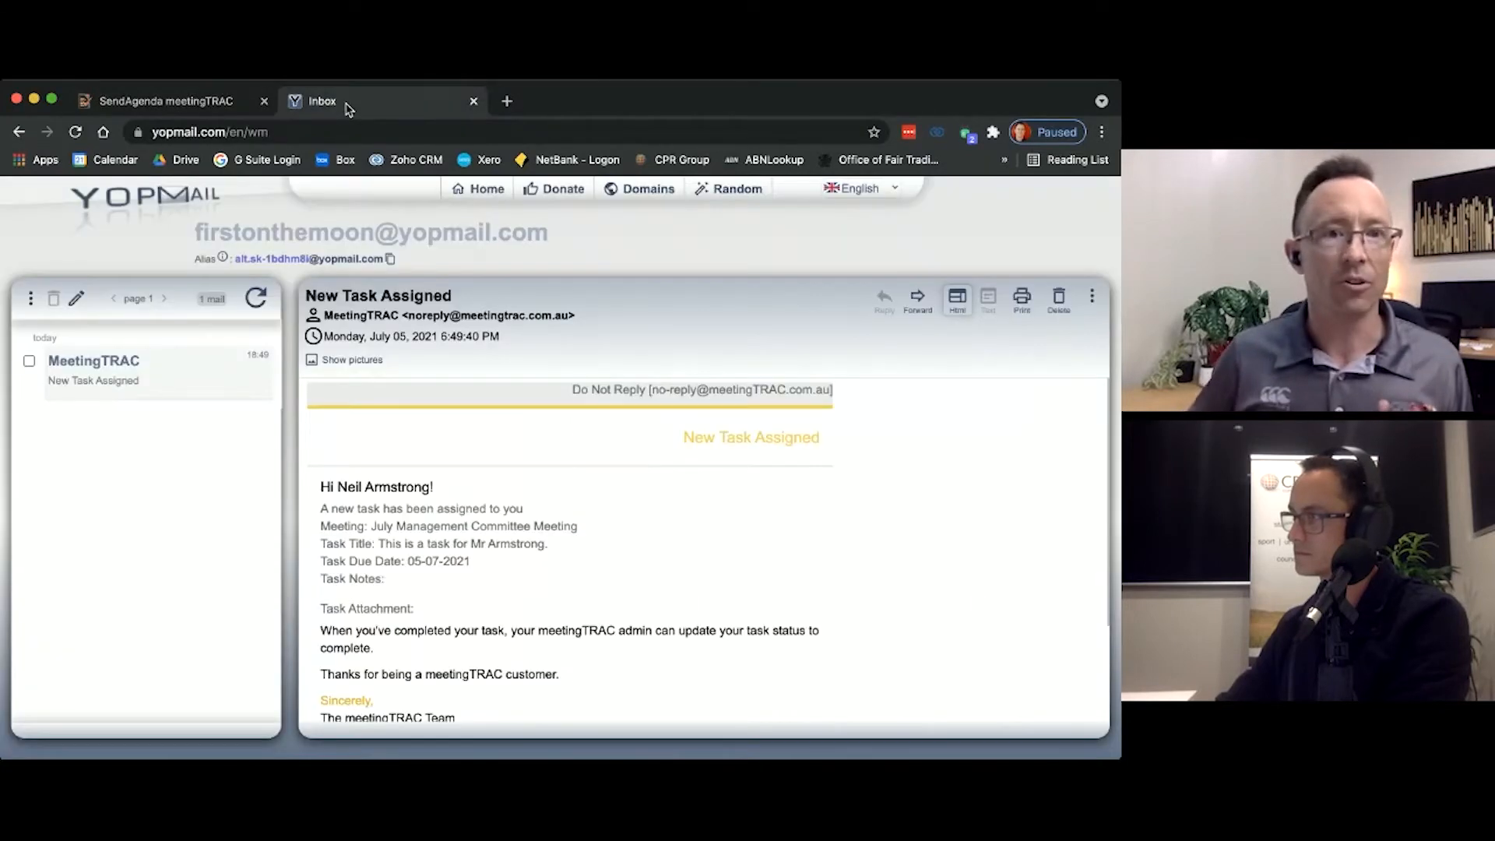
key("super+r")
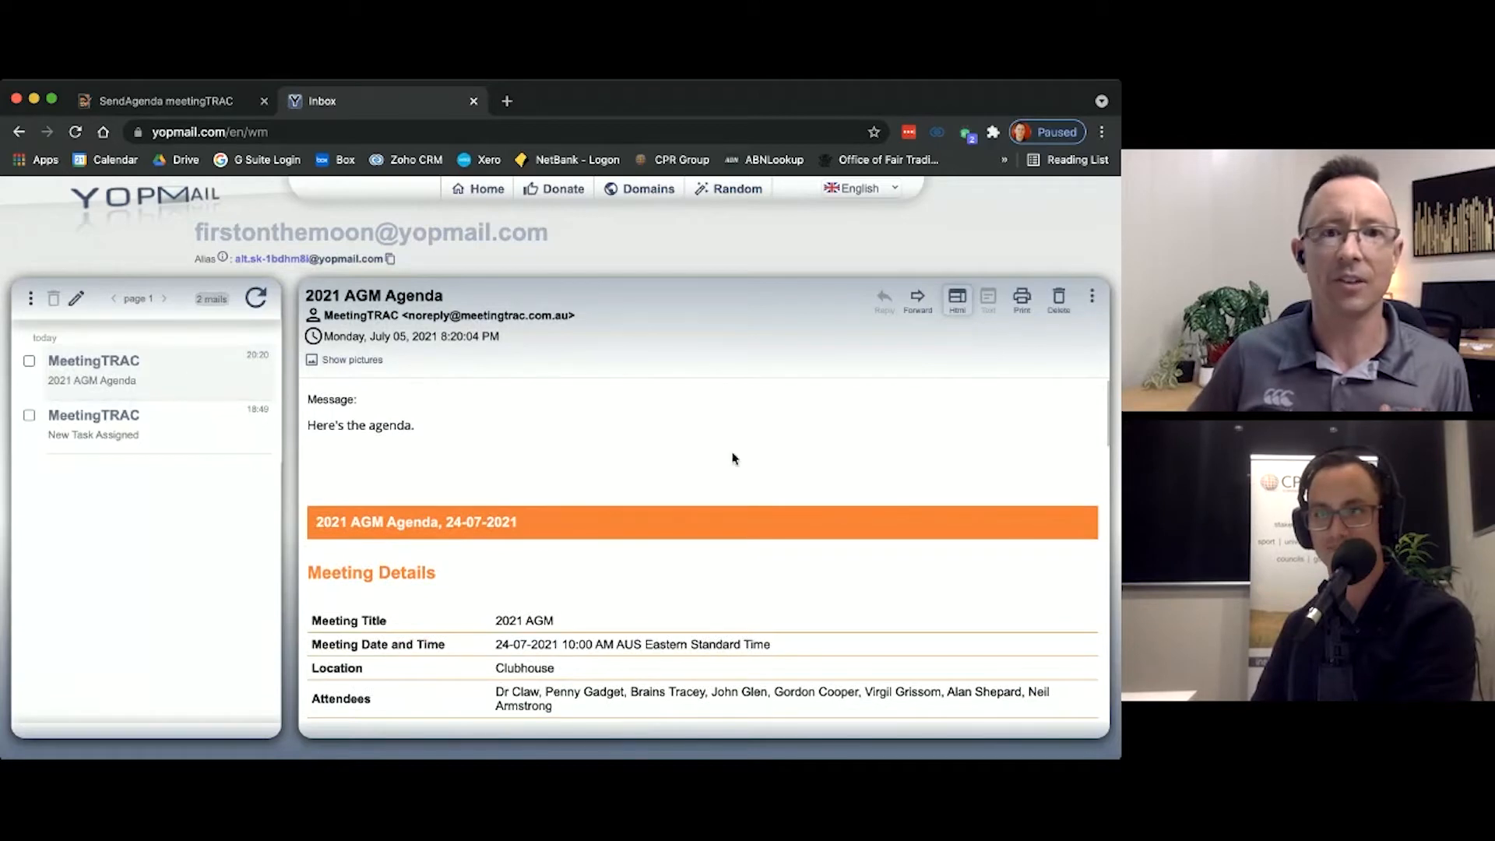
scroll(695, 504, "down", 3)
scroll(696, 505, "down", 4)
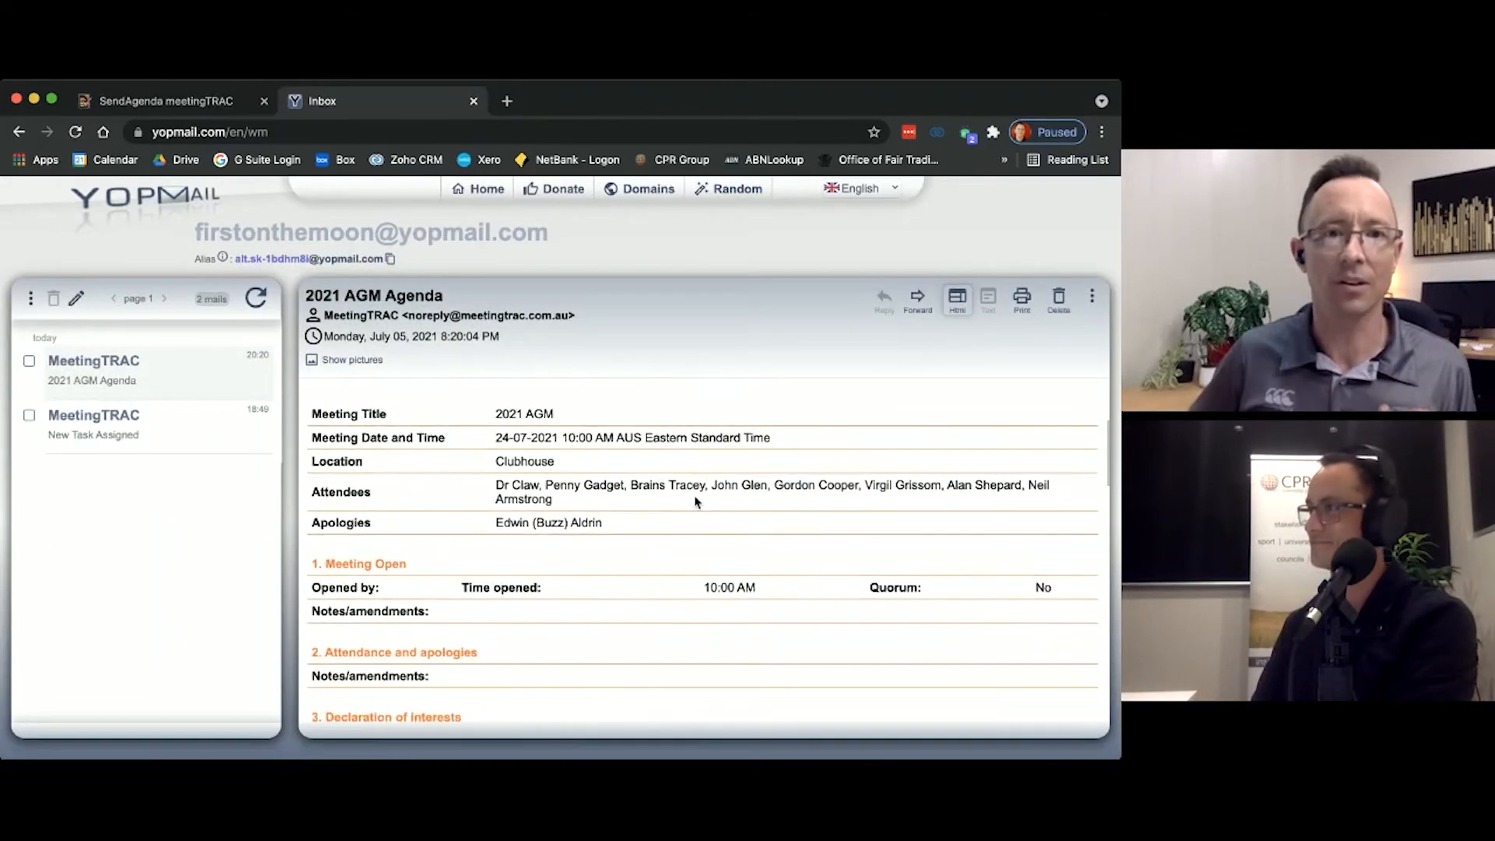
scroll(695, 503, "down", 8)
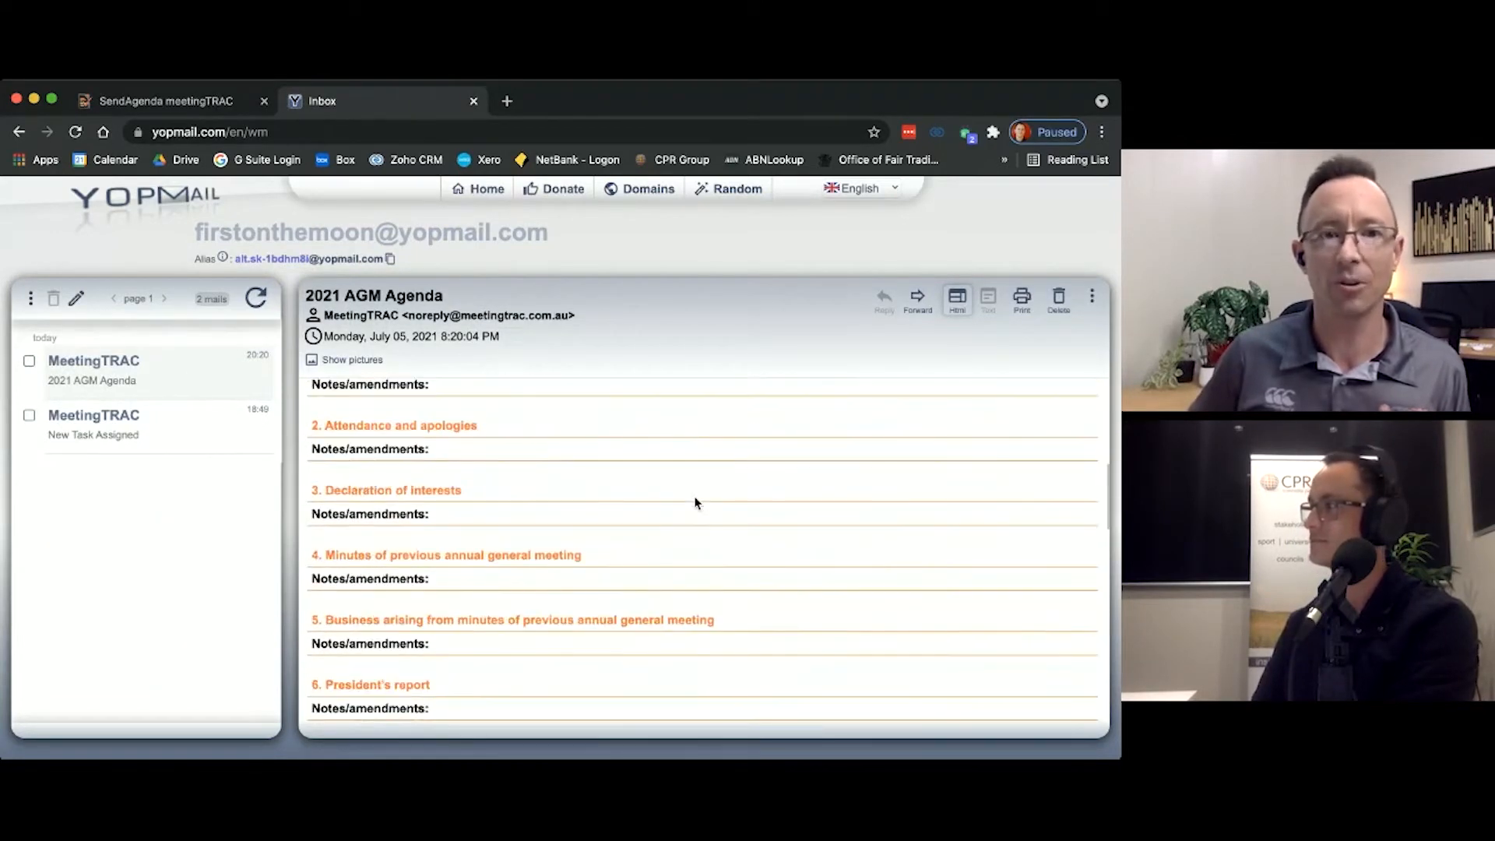
scroll(696, 503, "down", 20)
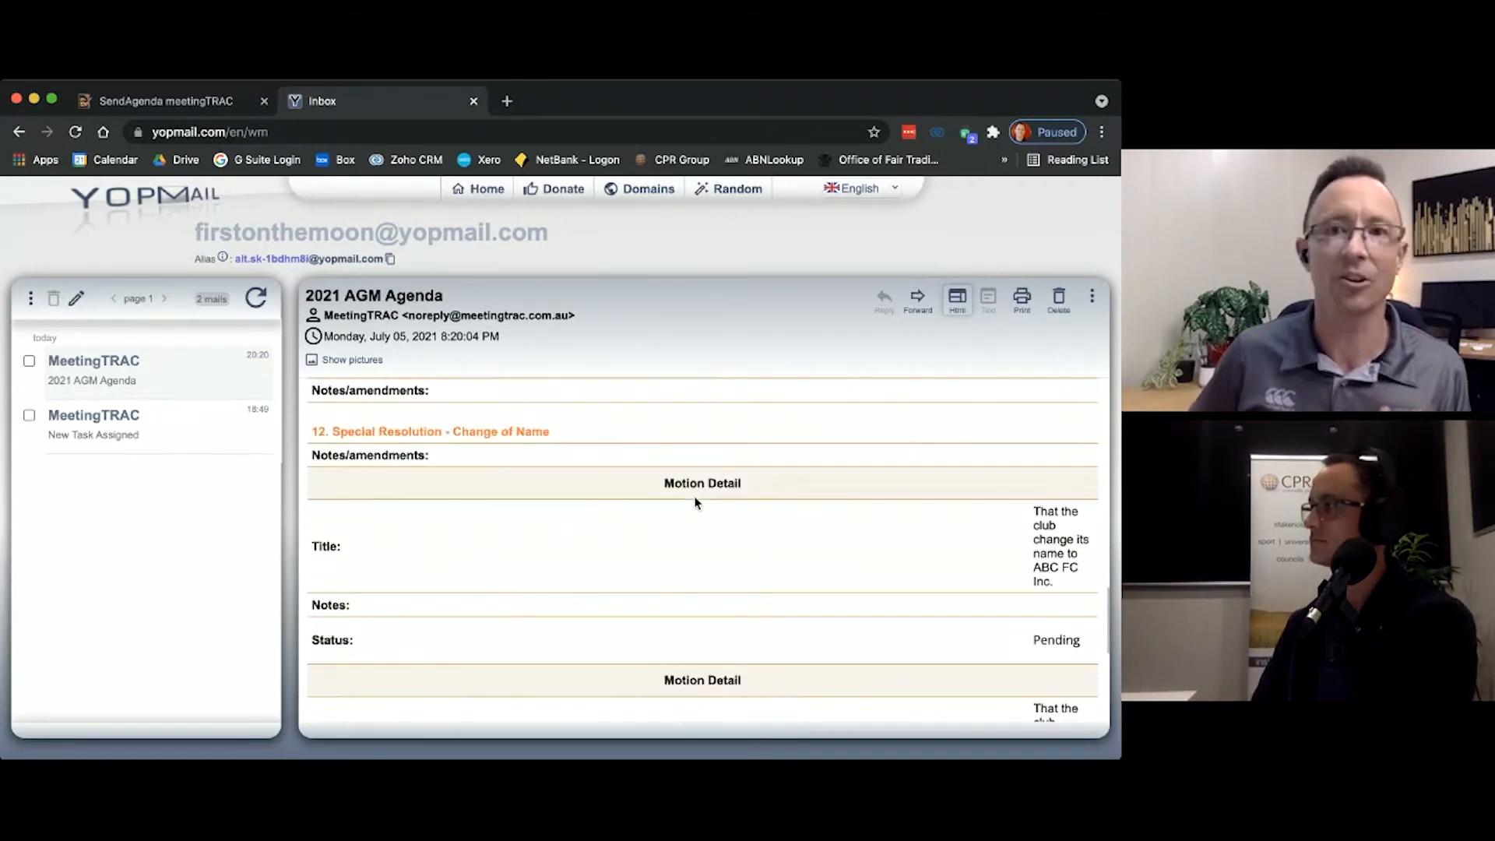
scroll(695, 503, "down", 2)
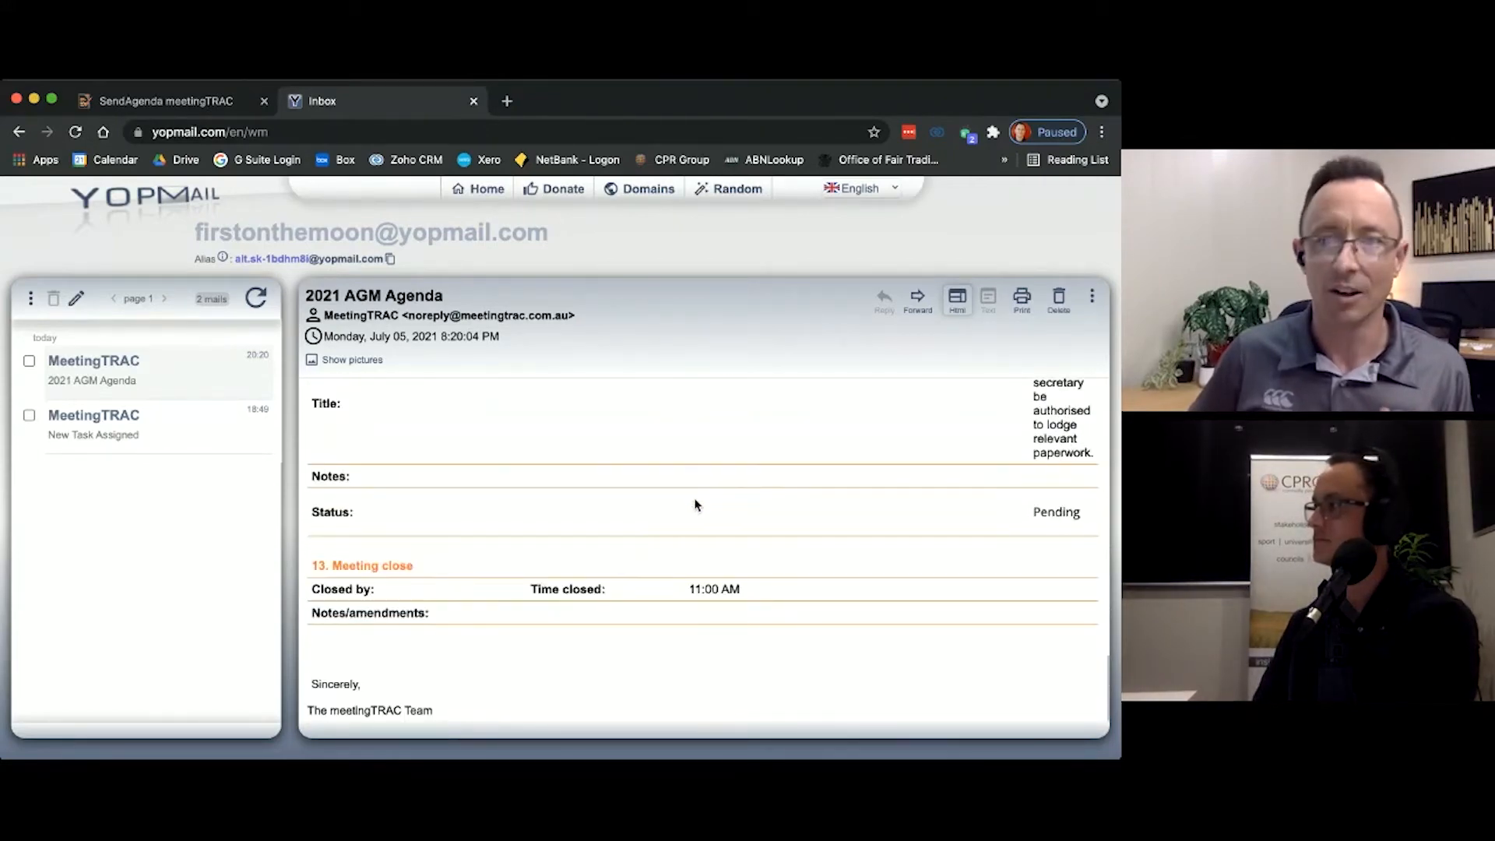
scroll(695, 505, "up", 20)
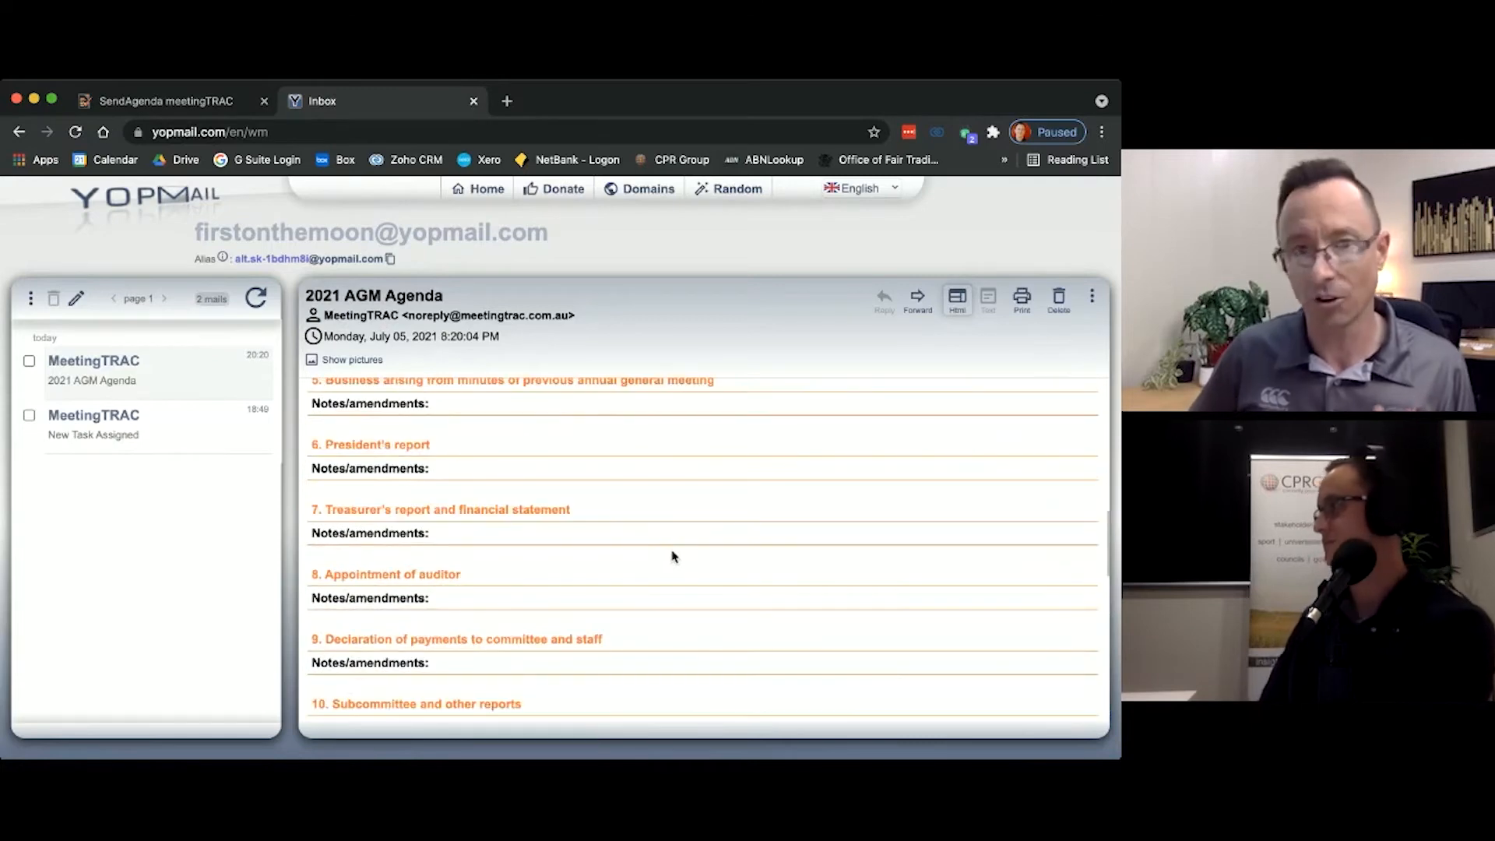
scroll(673, 556, "up", 15)
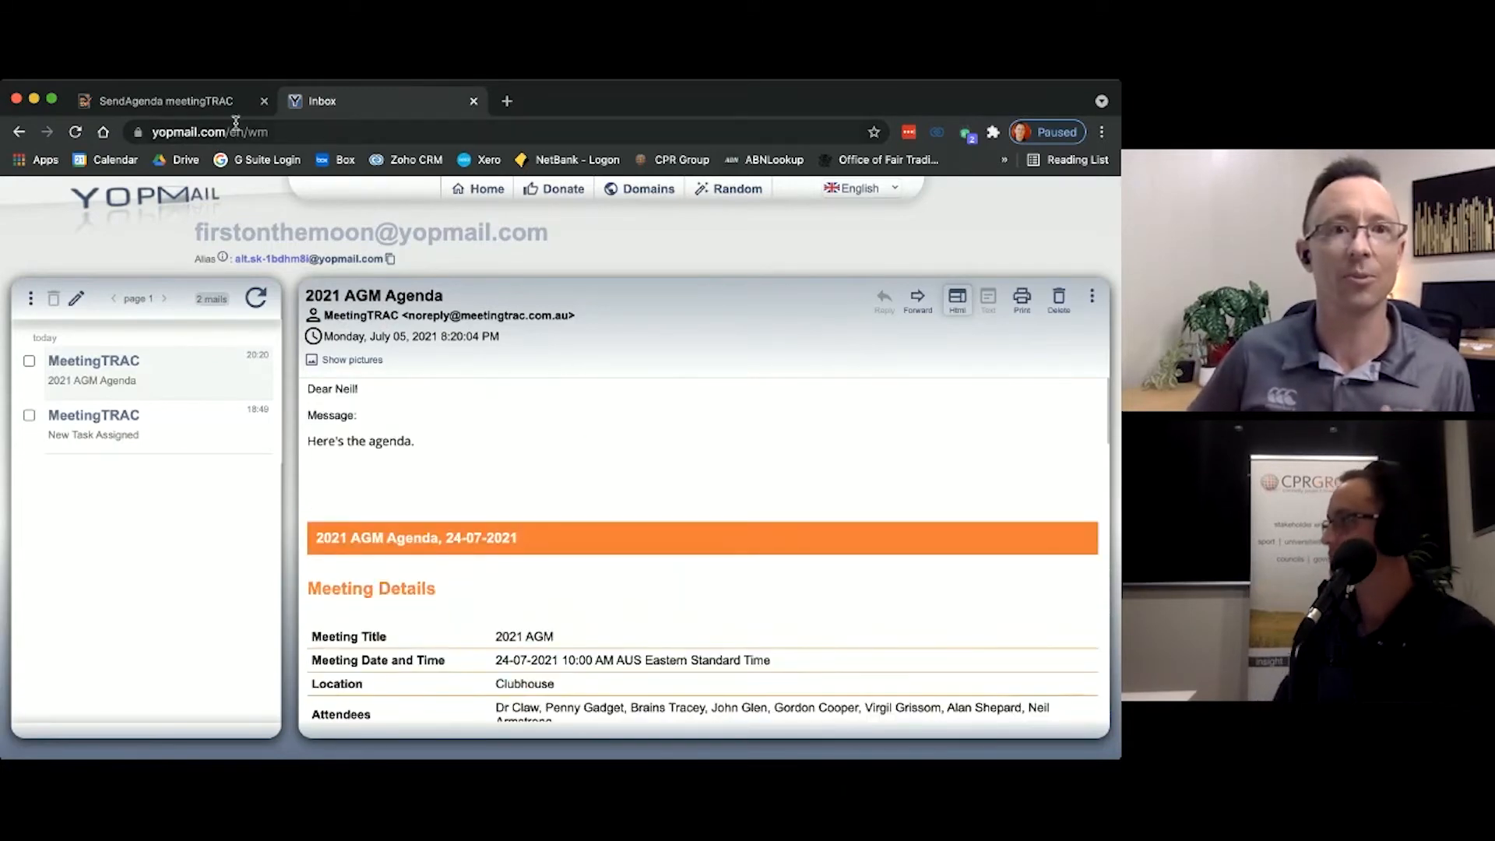
left_click(201, 104)
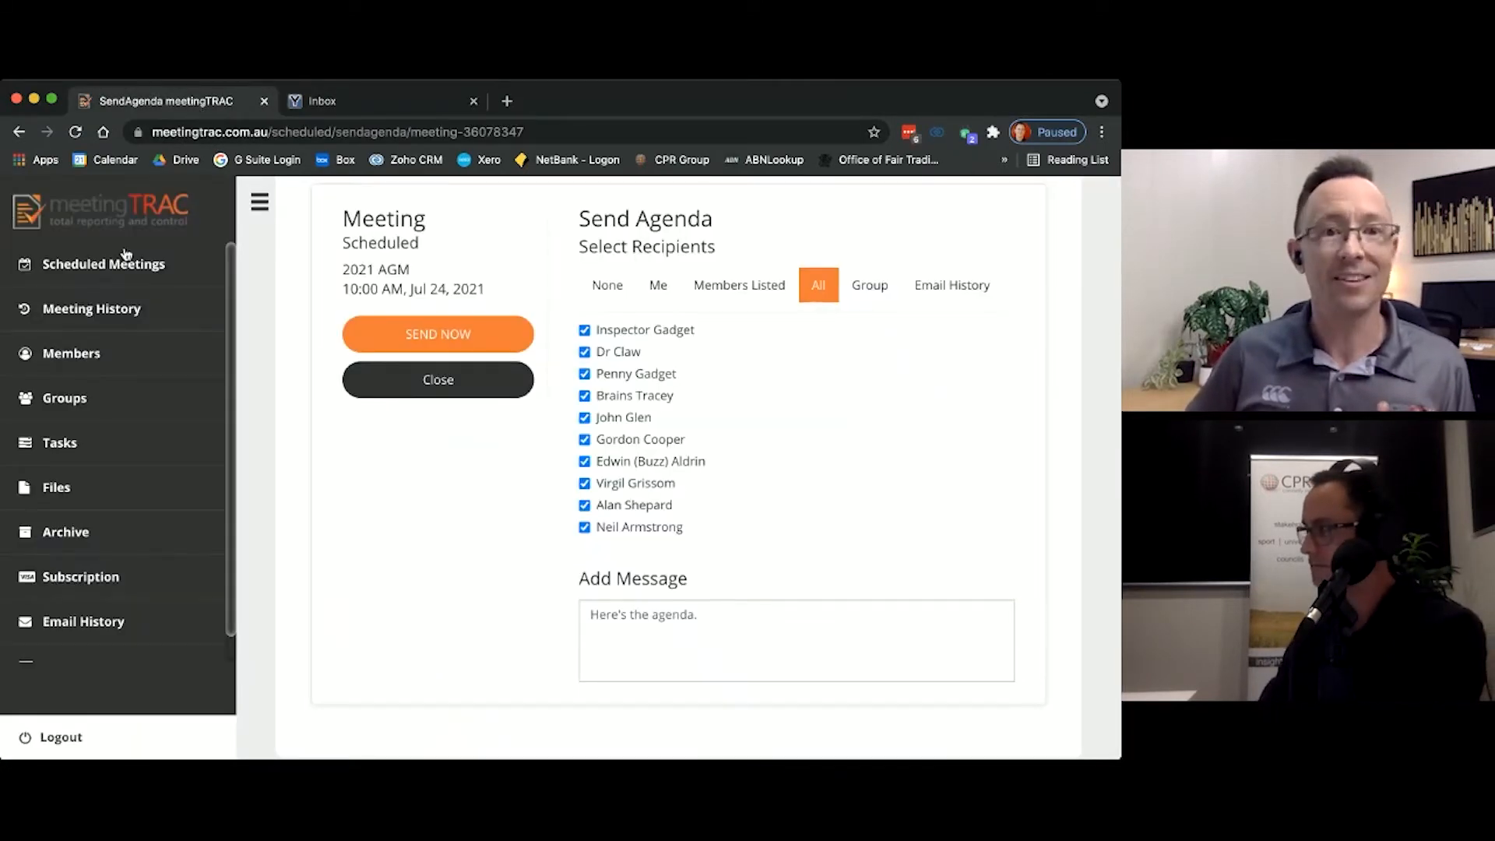
Step: Convert the scheduled 2021 AGM's agenda to minutes and preview the minutes
left_click(90, 268)
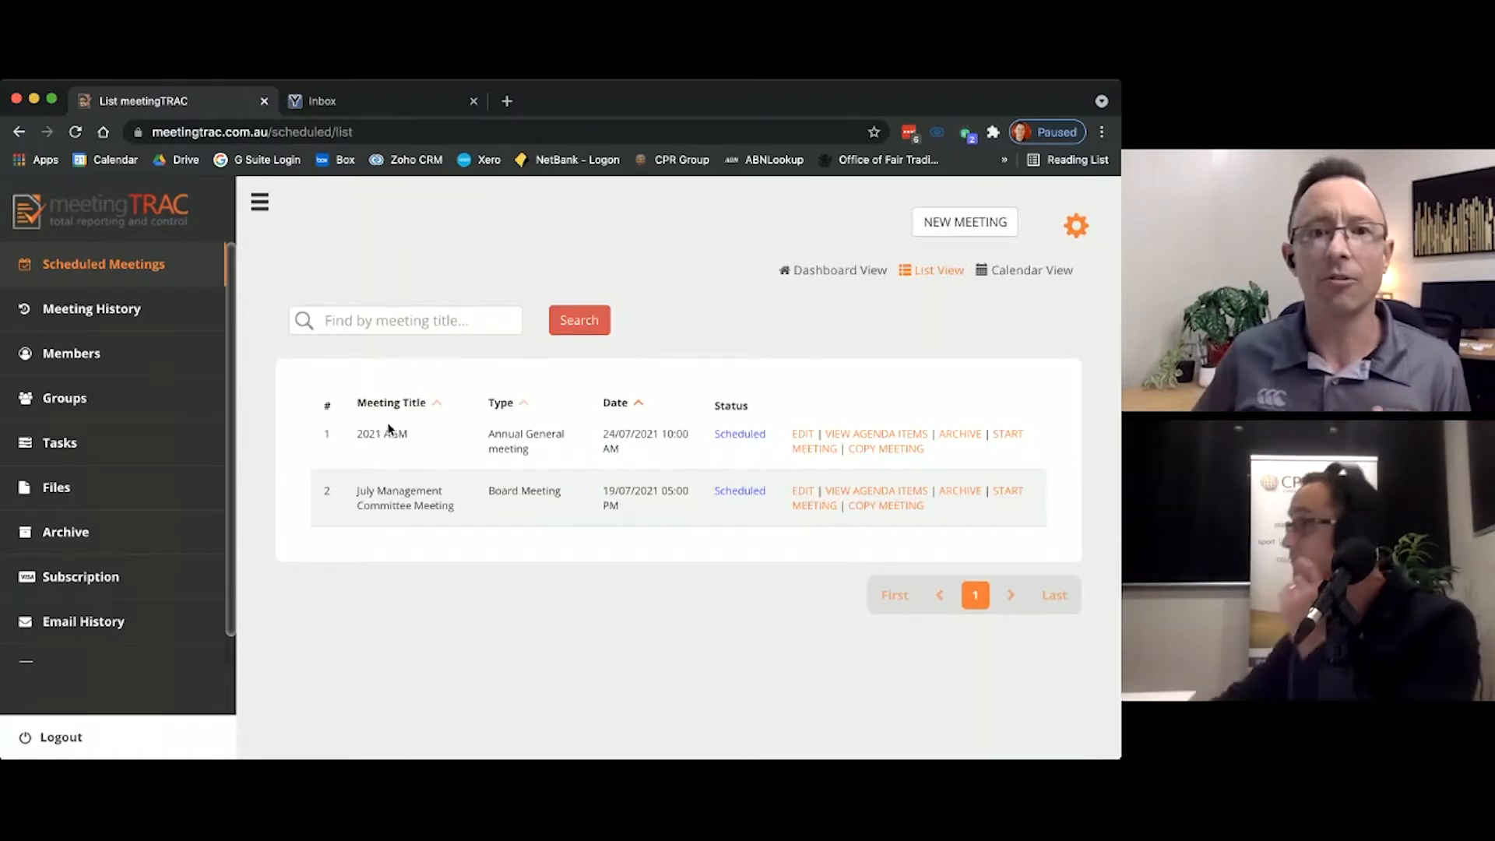
left_click(890, 436)
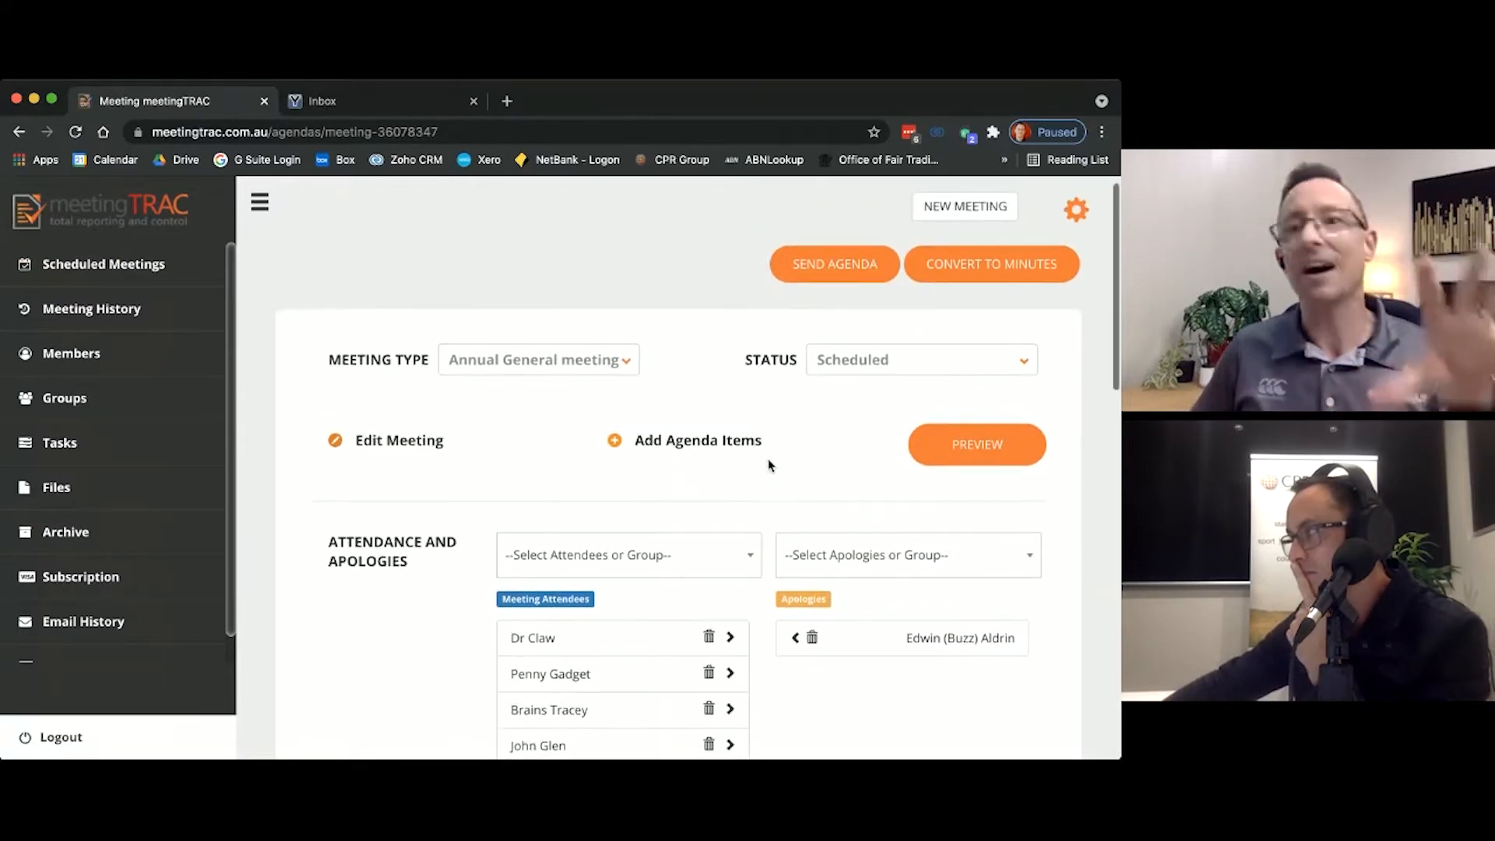
left_click(977, 266)
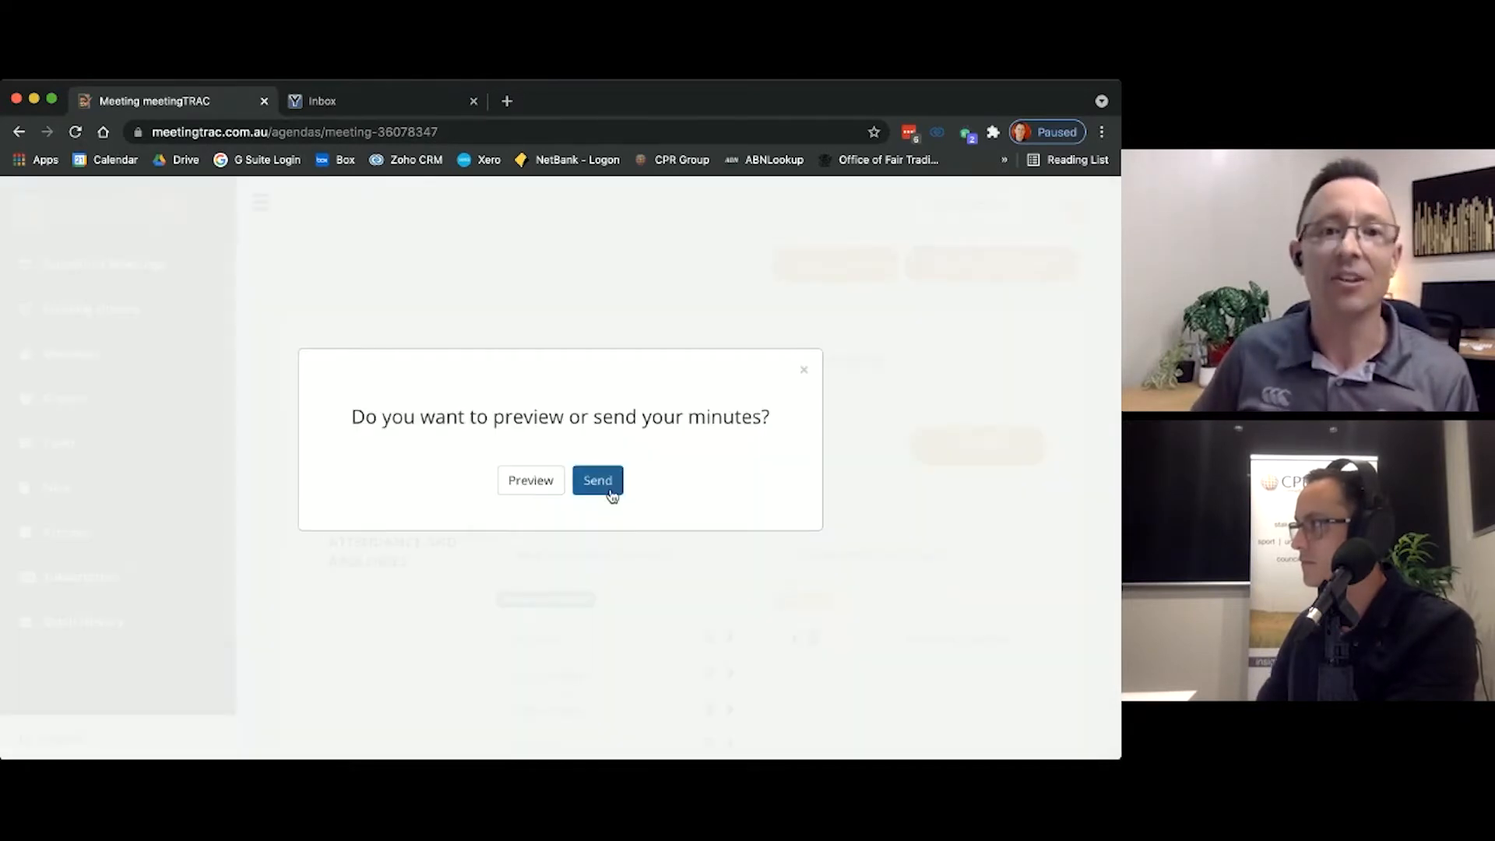
left_click(535, 496)
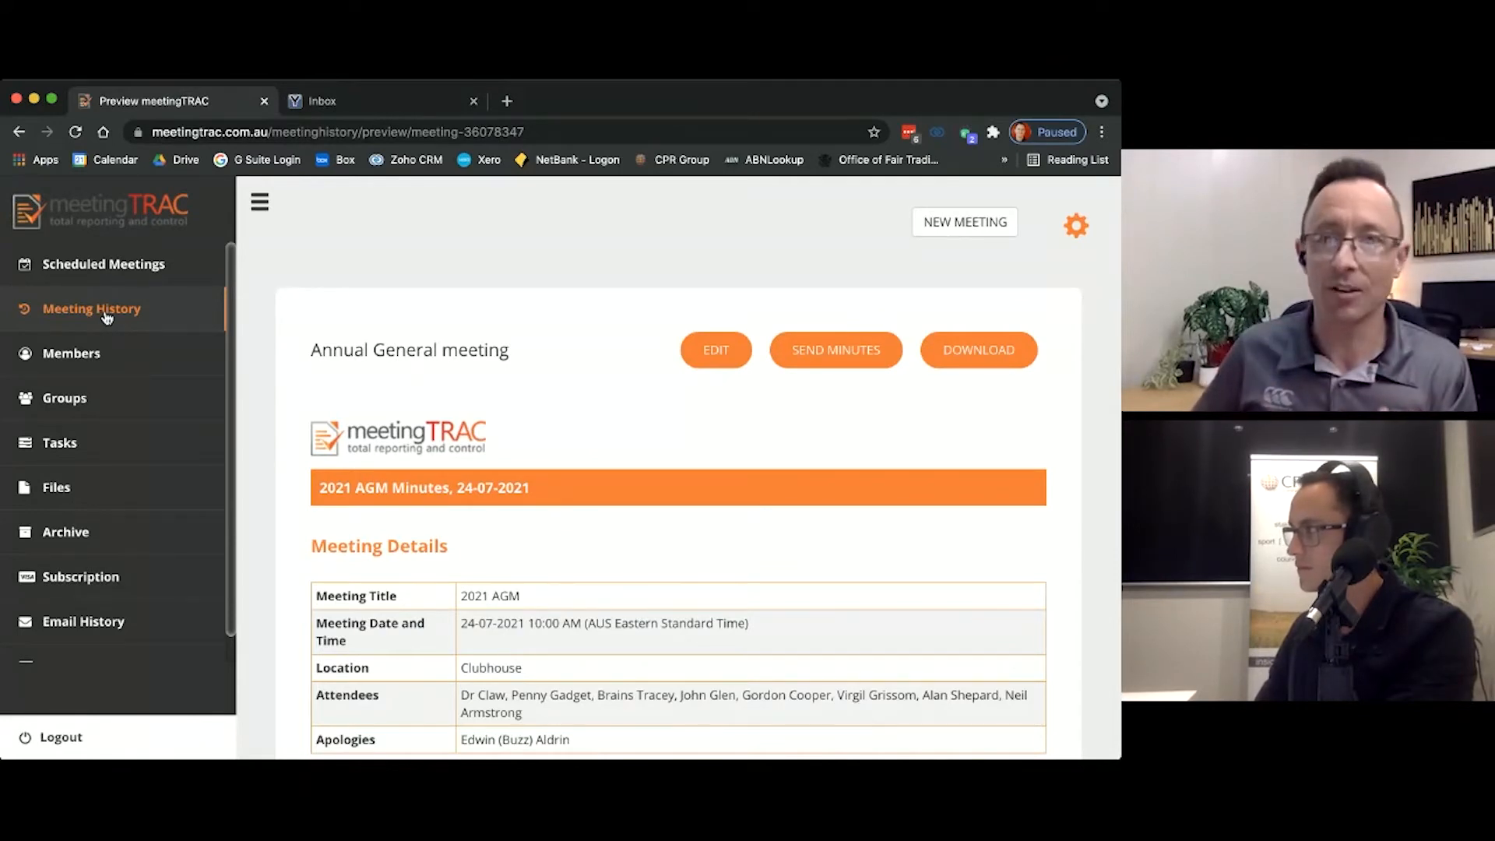
Step: Edit the 2021 AGM minutes and record the first listed attendee as the person who opened the meeting under Meeting Open
left_click(723, 352)
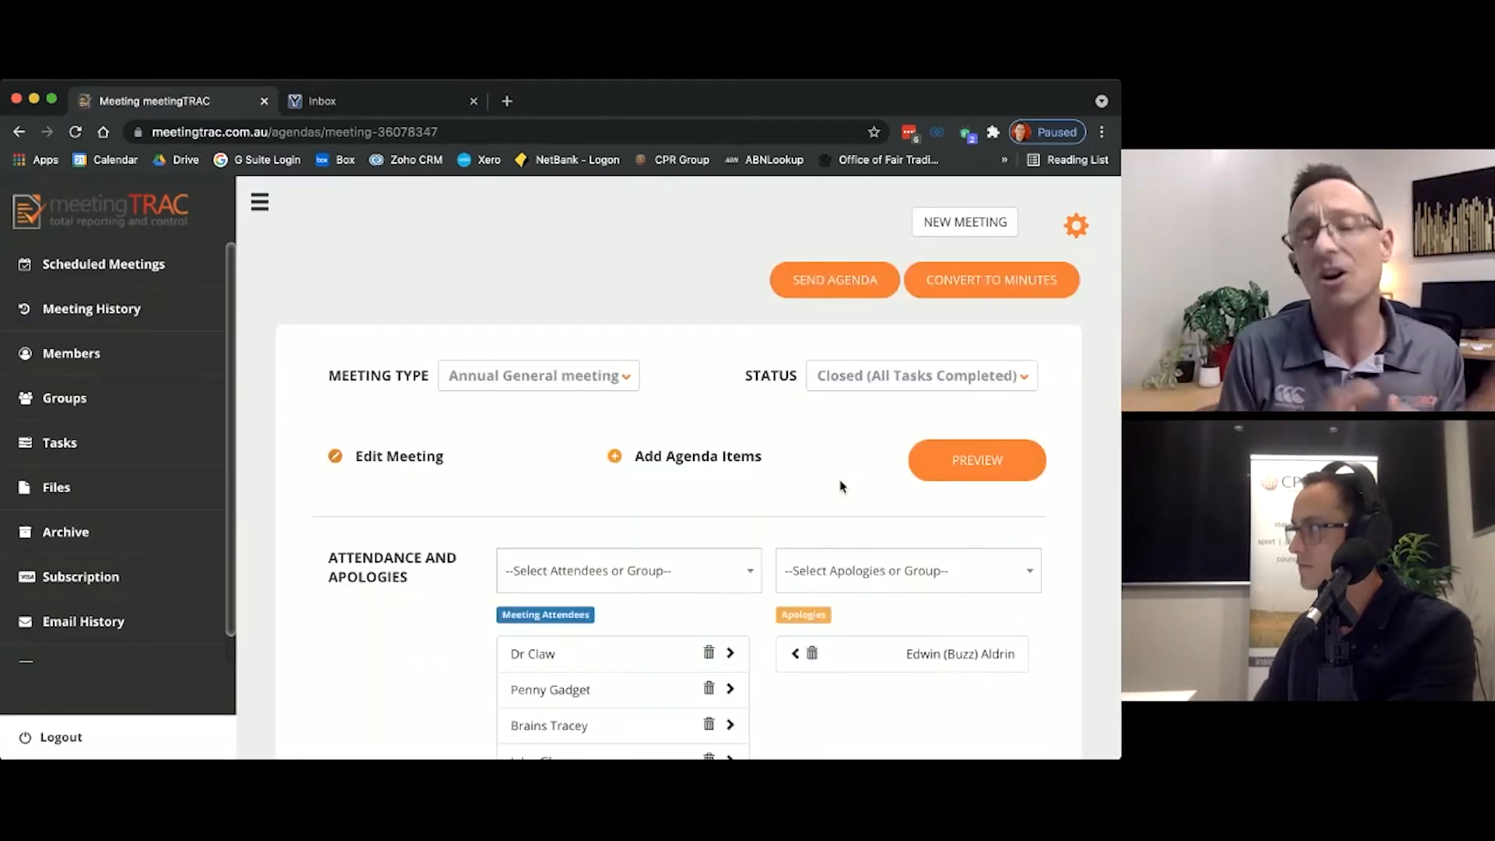
scroll(841, 487, "down", 2)
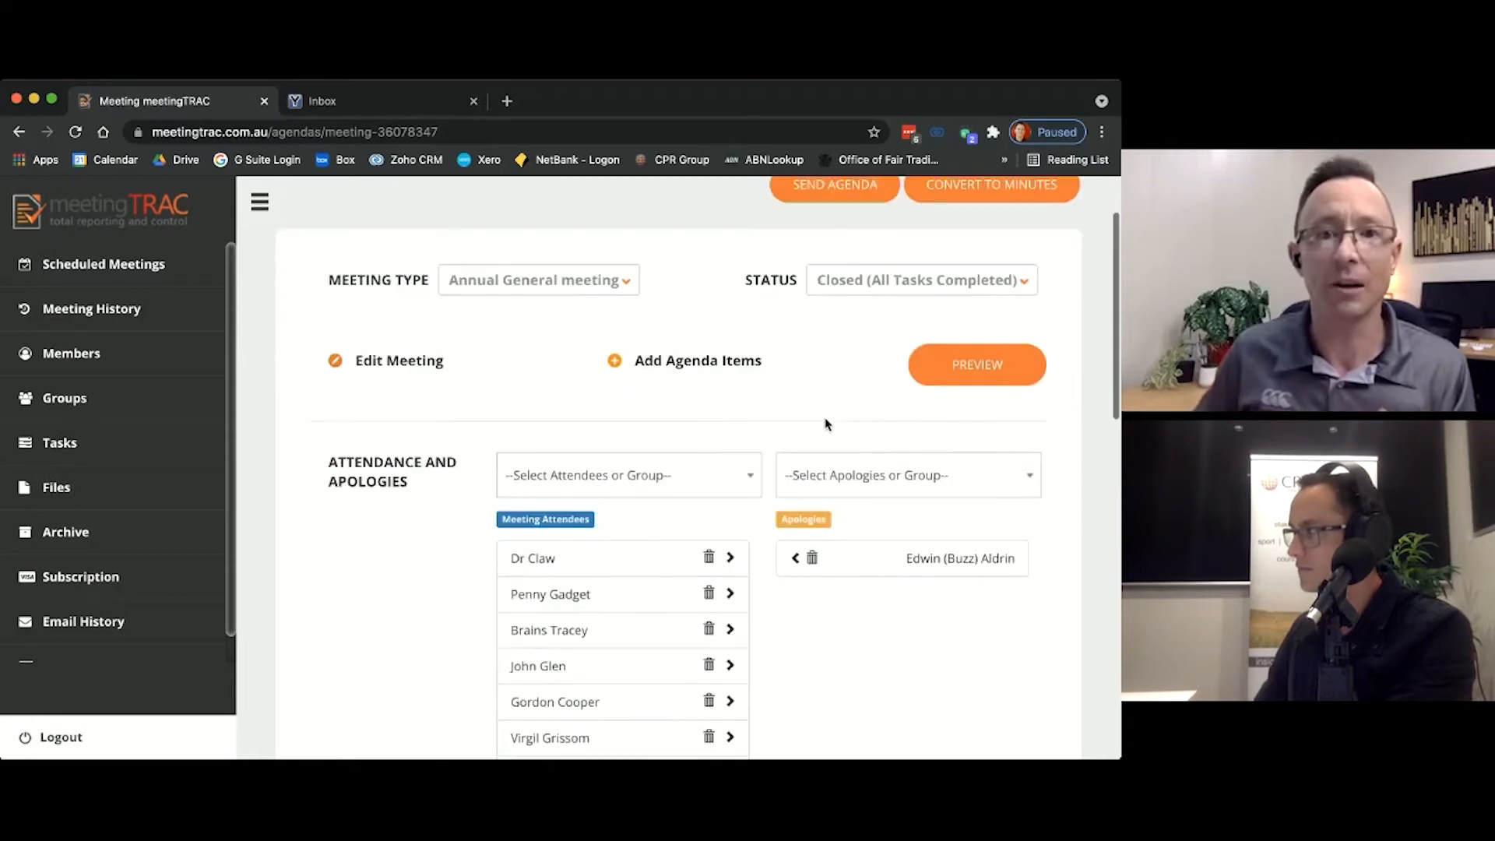
scroll(814, 397, "down", 7)
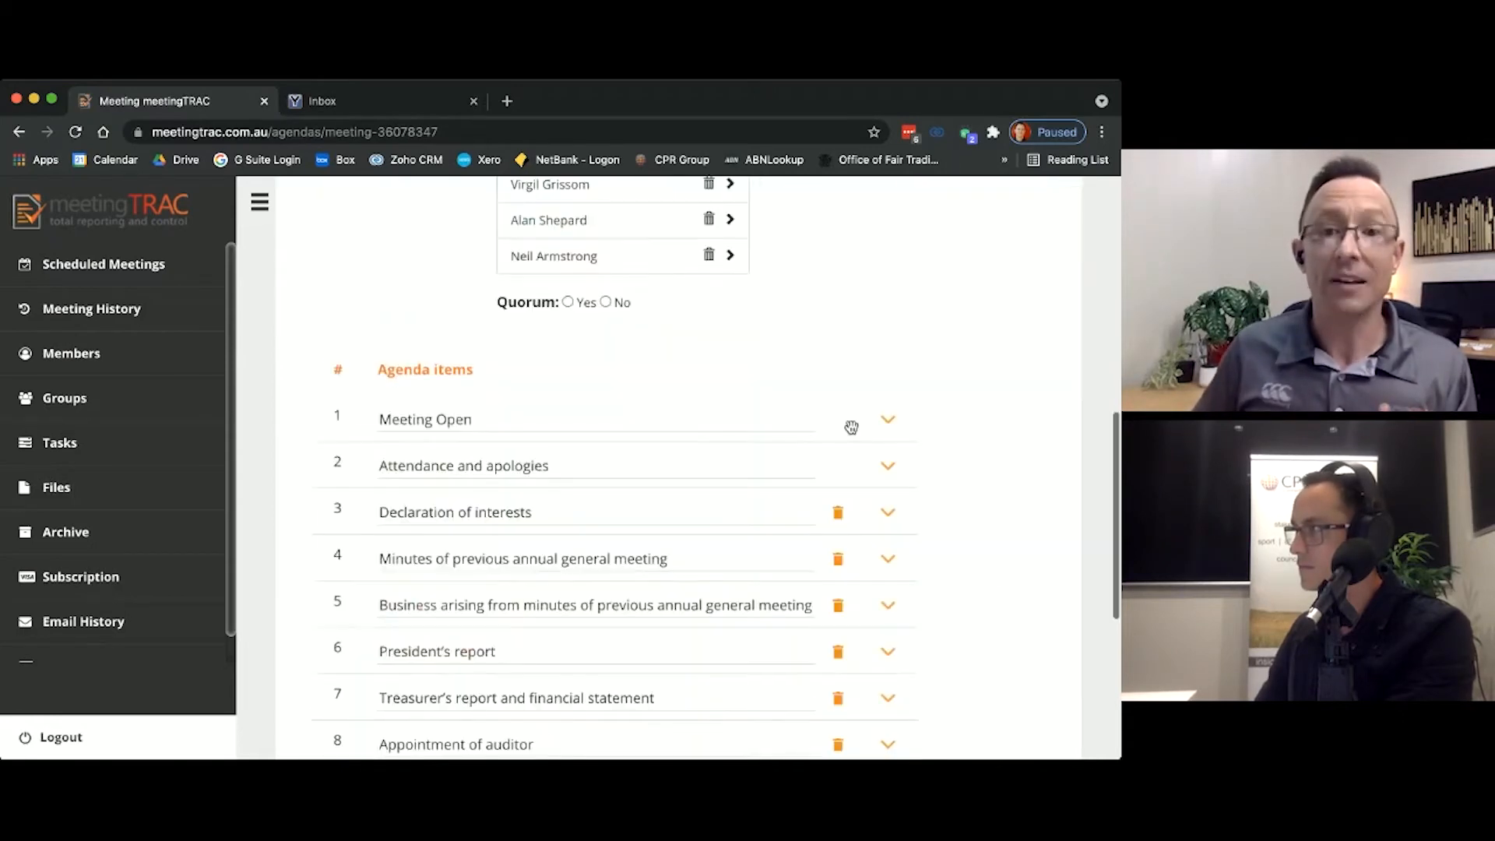
left_click(888, 420)
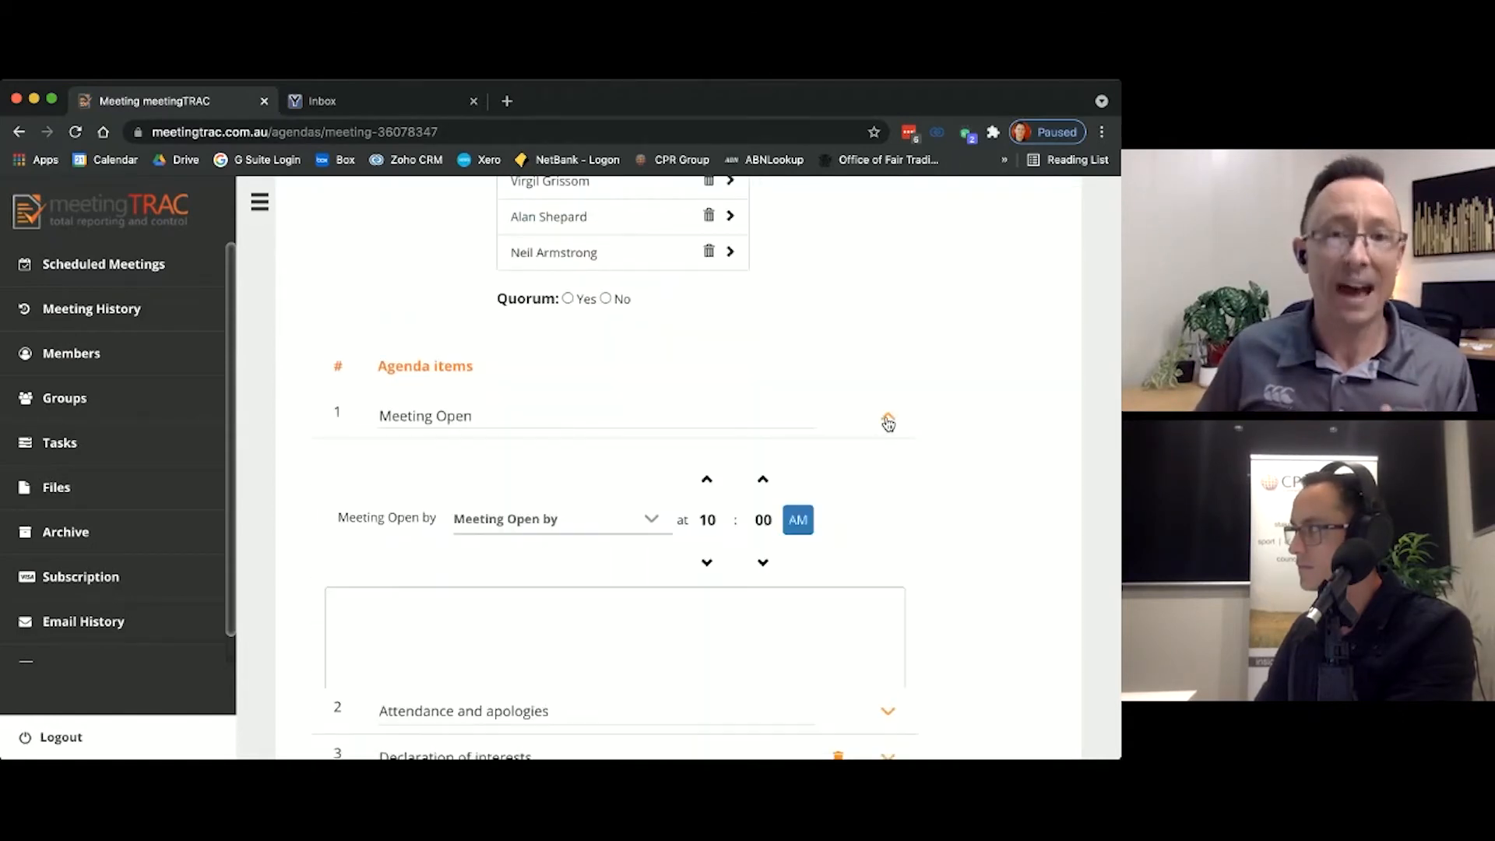
scroll(934, 520, "down", 1)
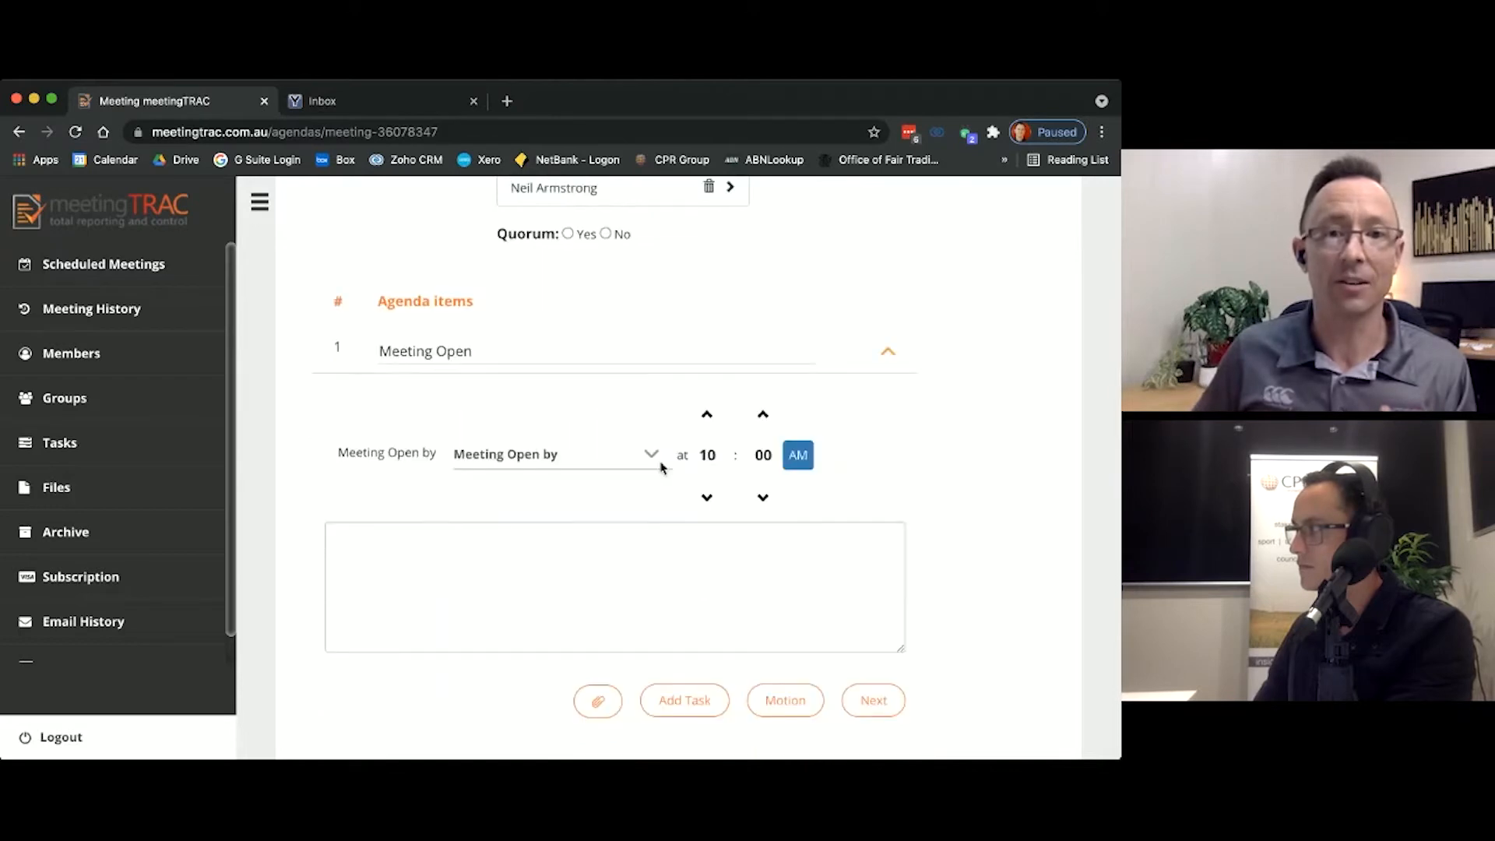
left_click(620, 456)
left_click(621, 485)
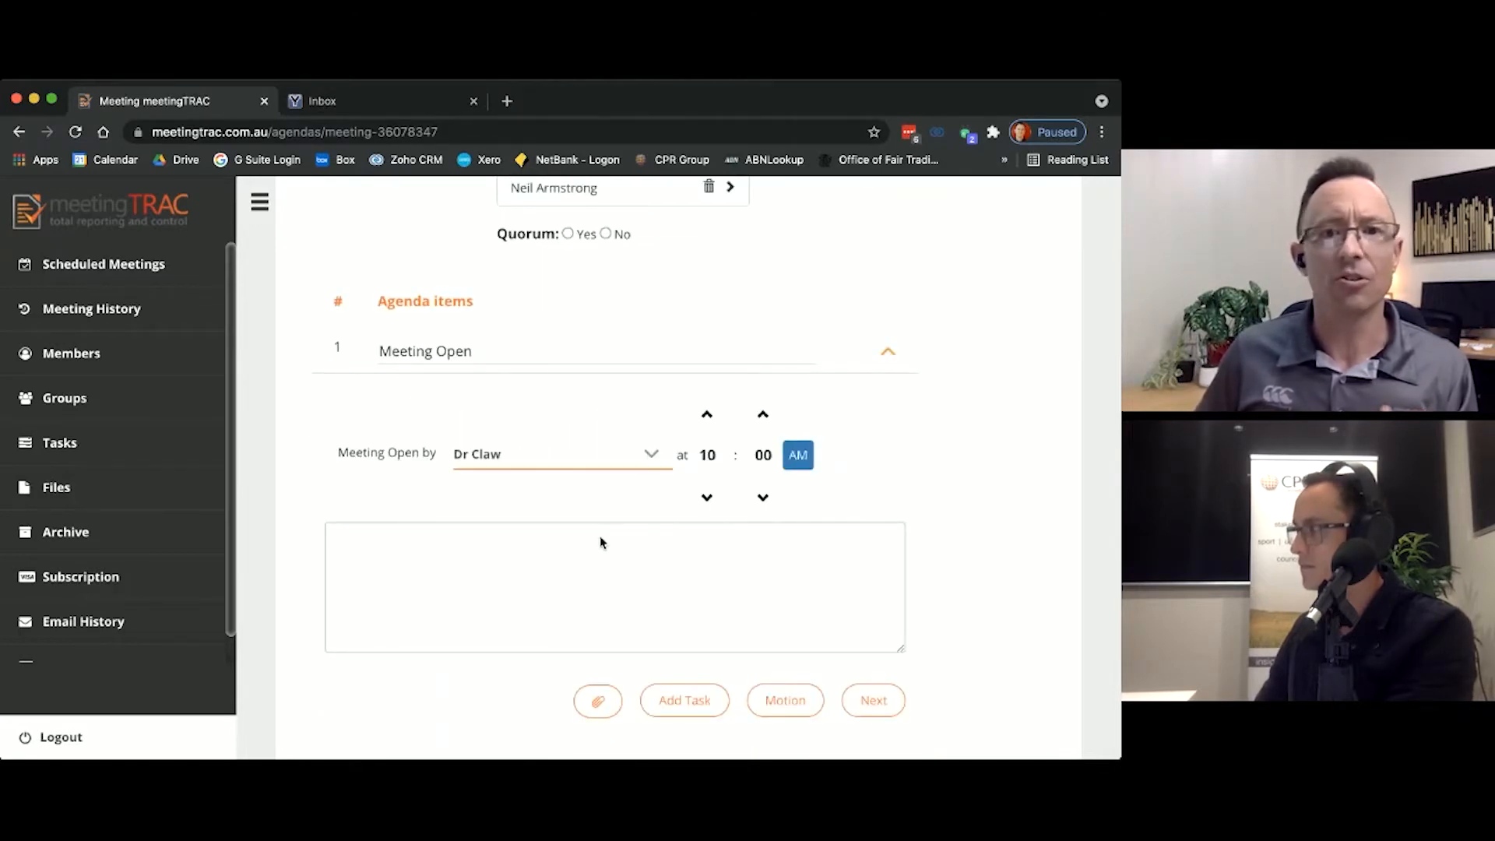
Step: Save a Meeting Open note saying the opener opened the meeting, welcomed everyone and provided an acknowledgement of country
left_click(665, 554)
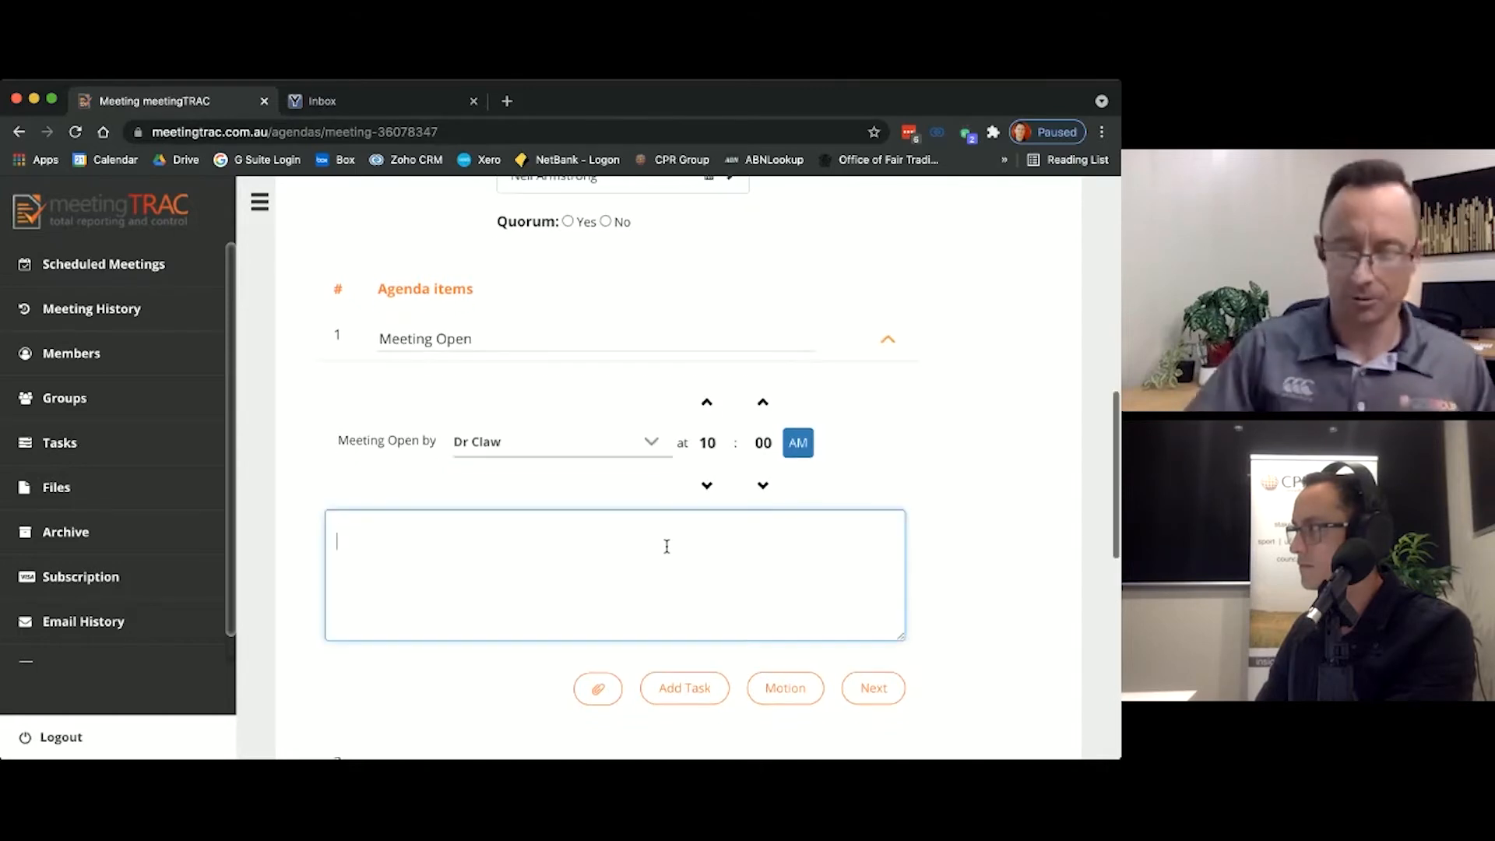
type("Dr Cla")
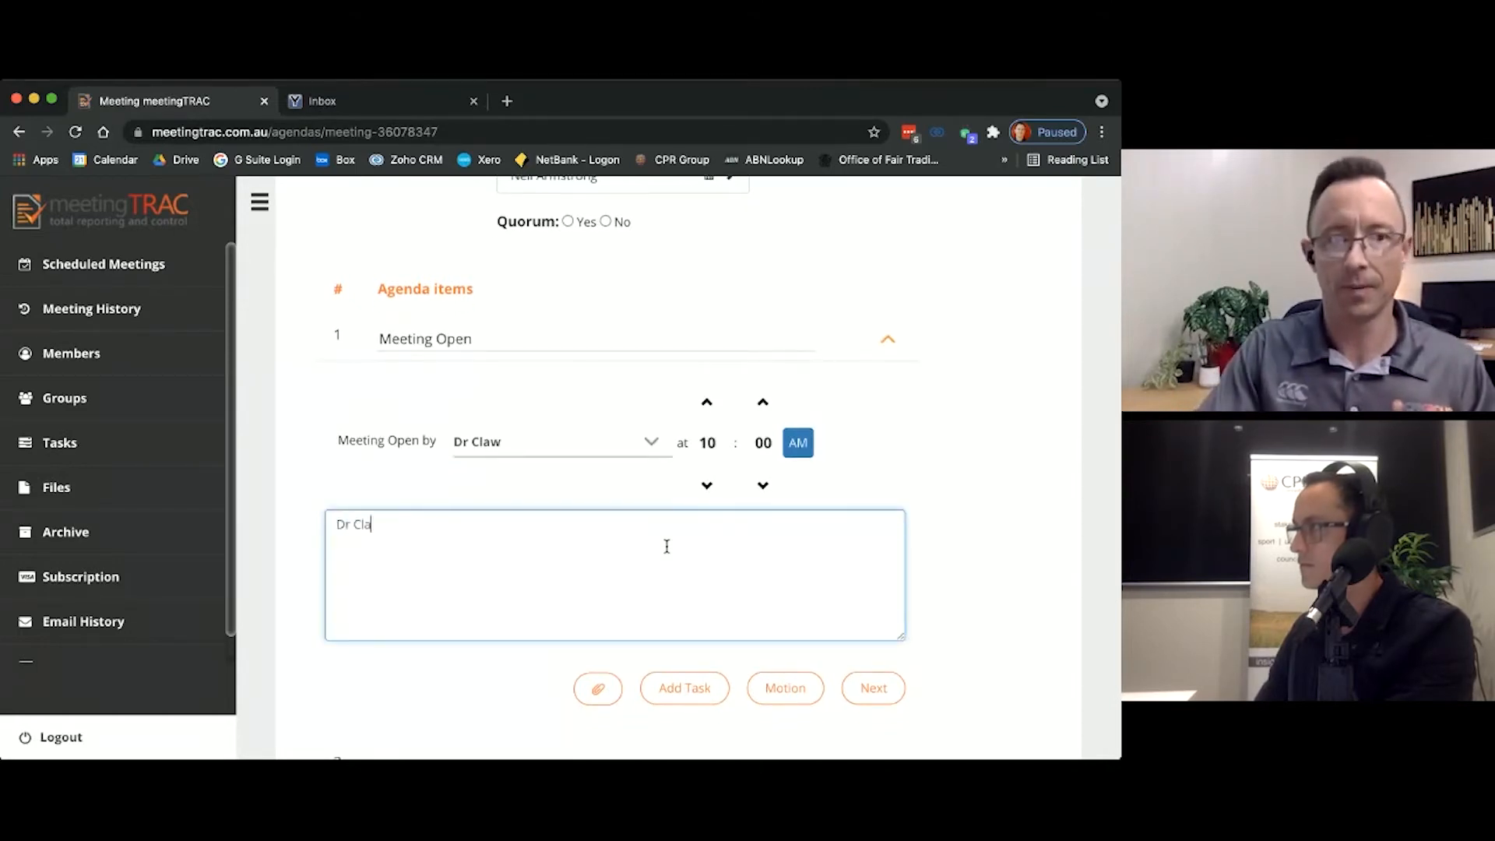
type("w opened the meeting")
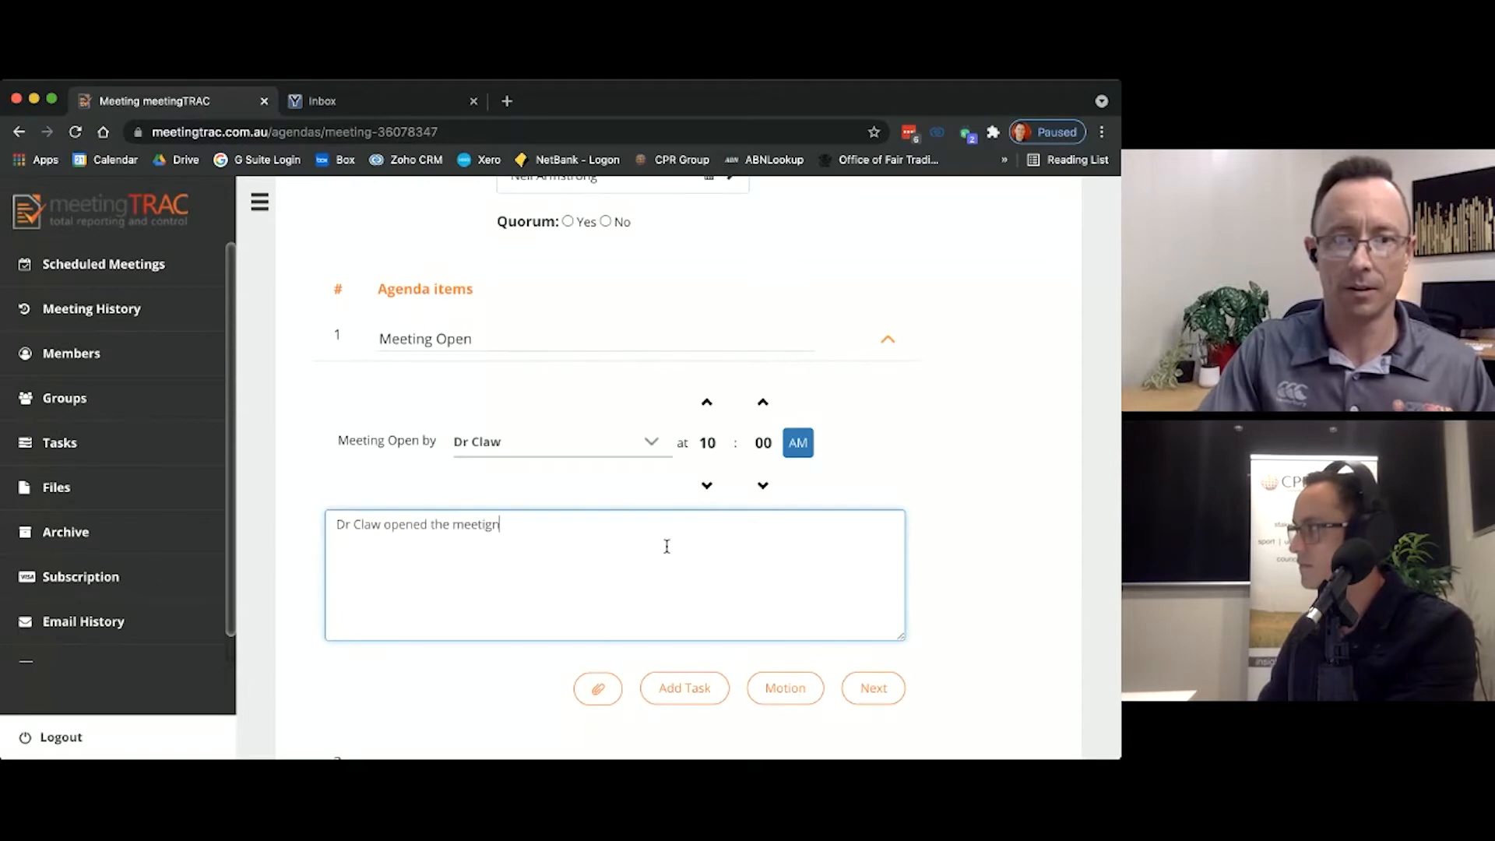
key("BackSpace")
key("BackSpace")
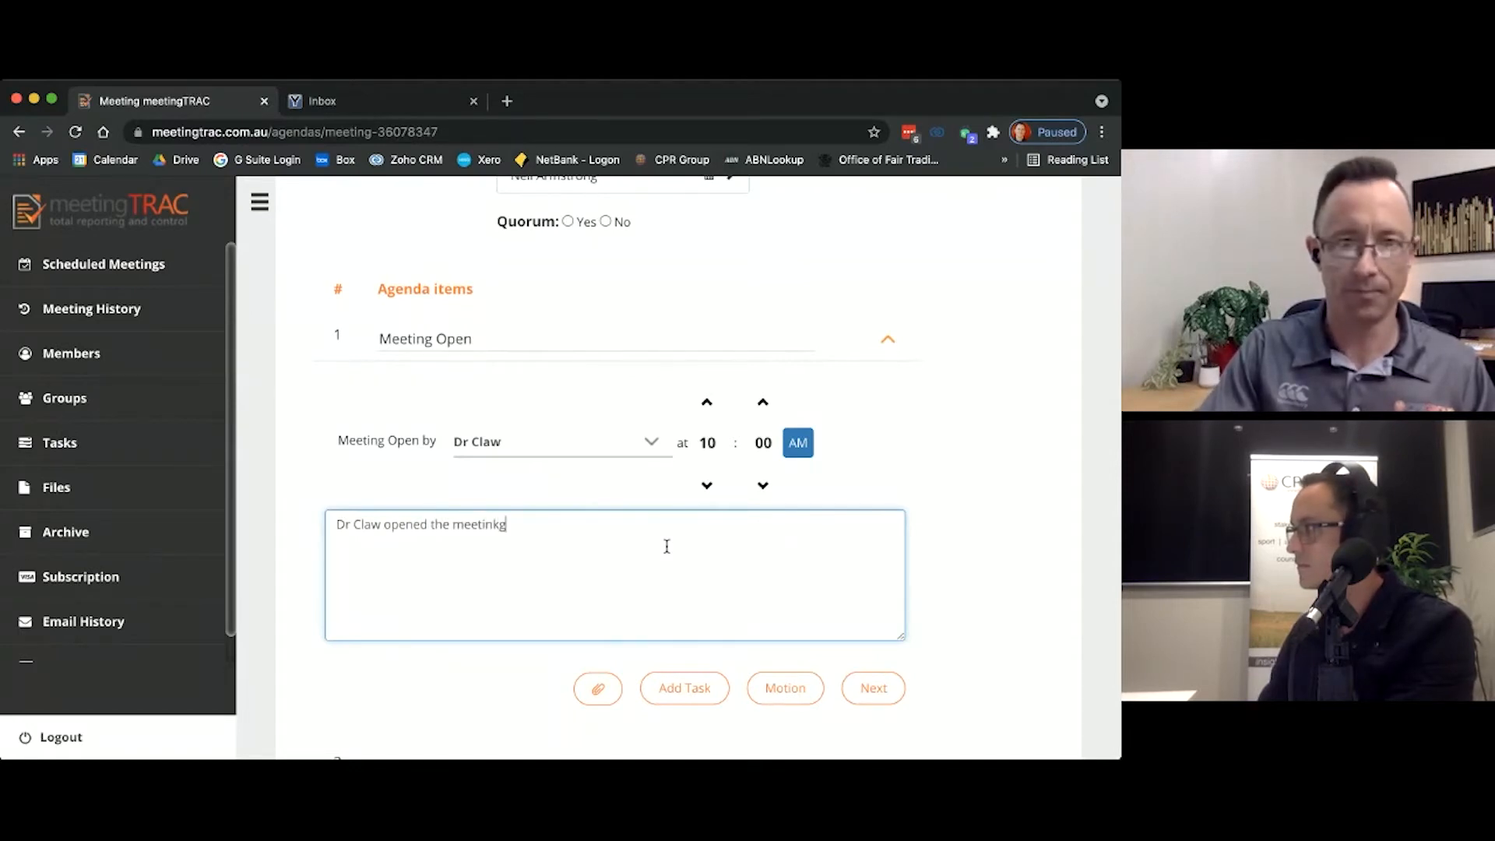
type("ng. we")
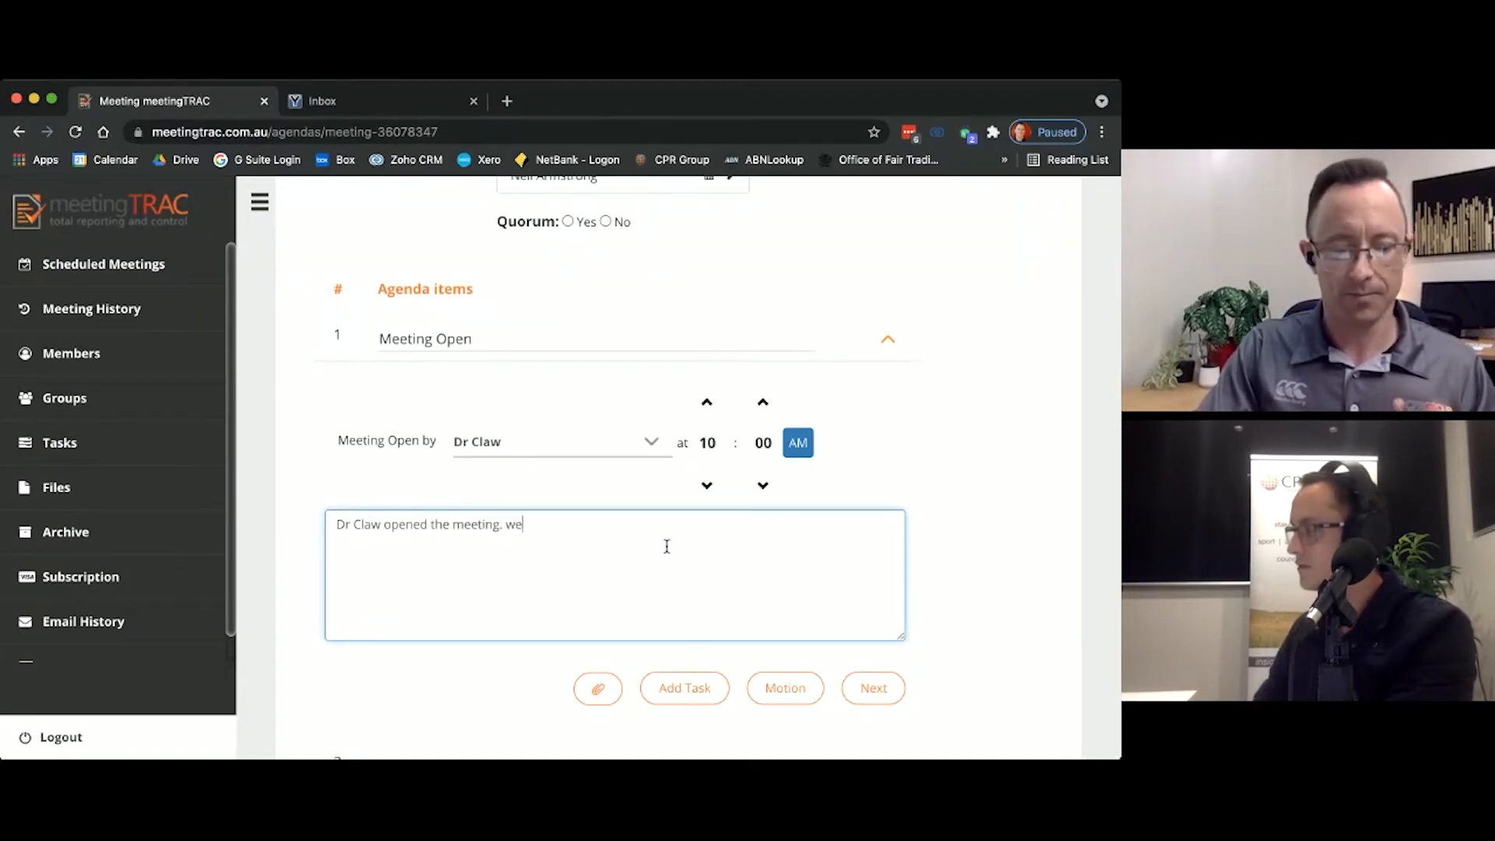
type("lcomed everyone and provi")
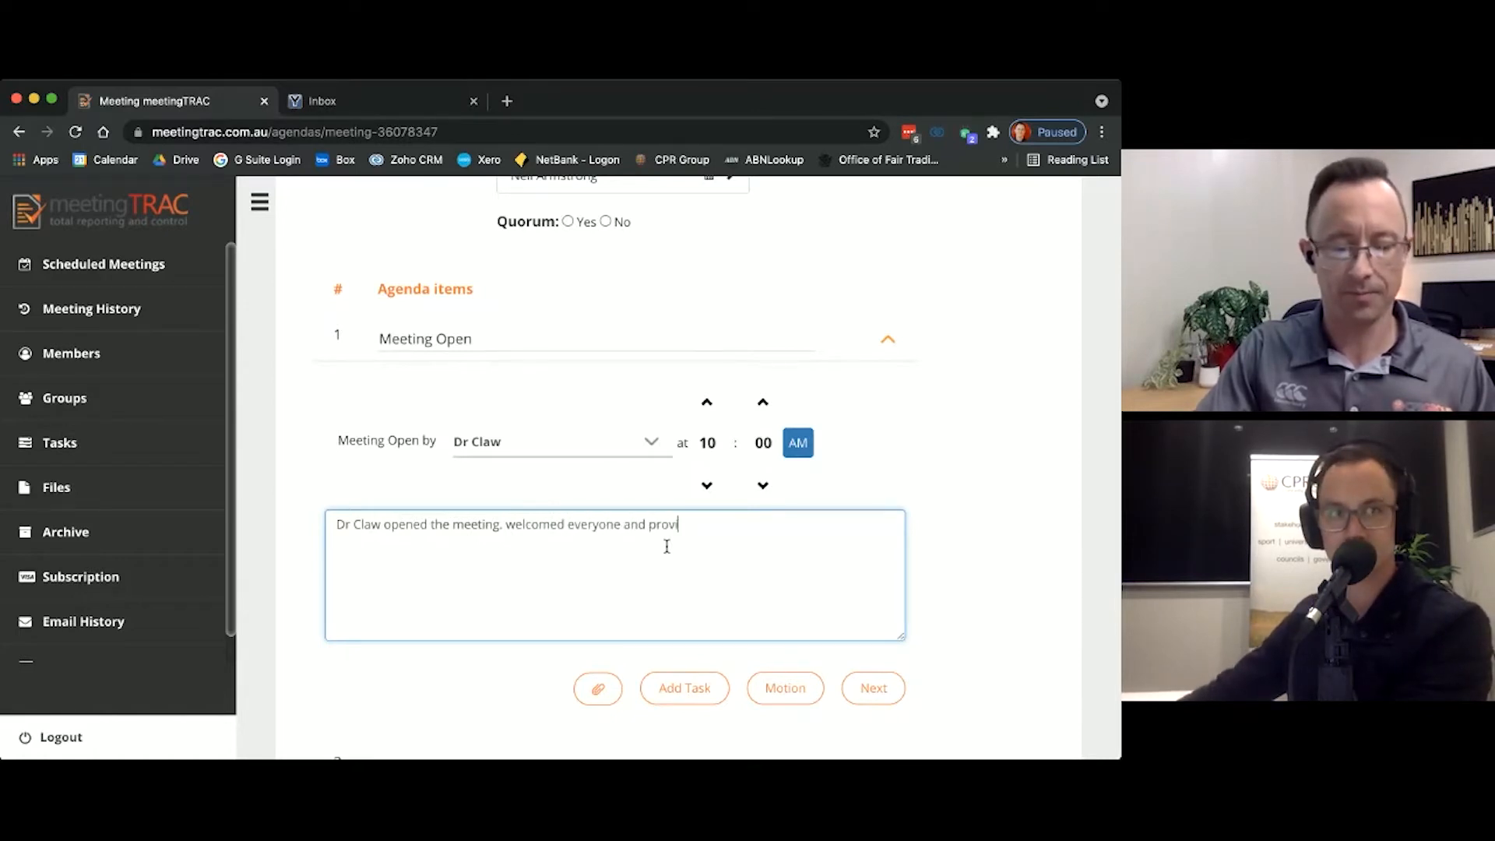
type("ded an ad")
type("k")
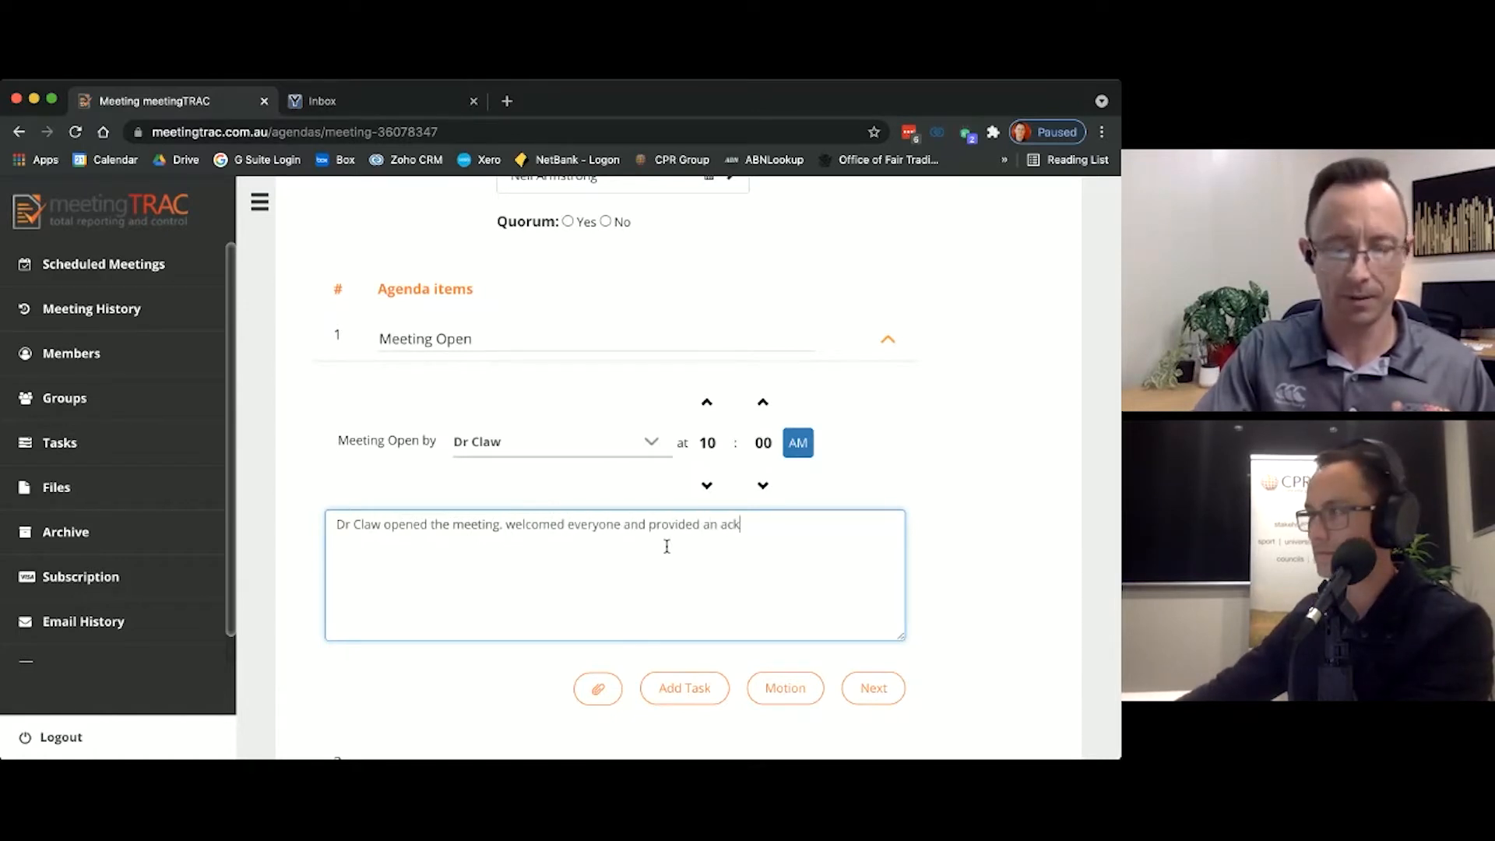
type("noledgemetn of ")
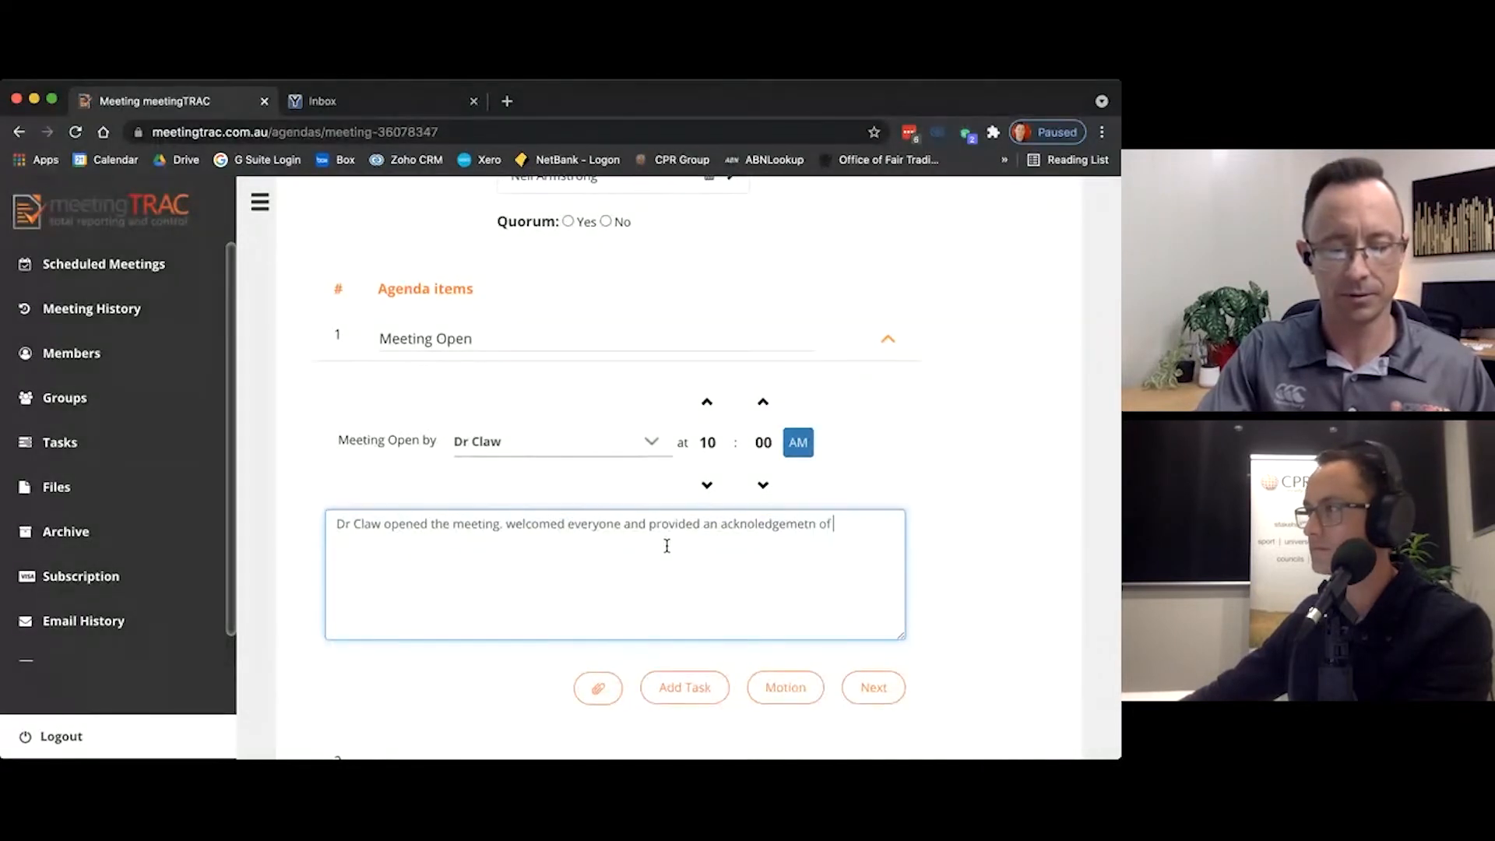
type("country.")
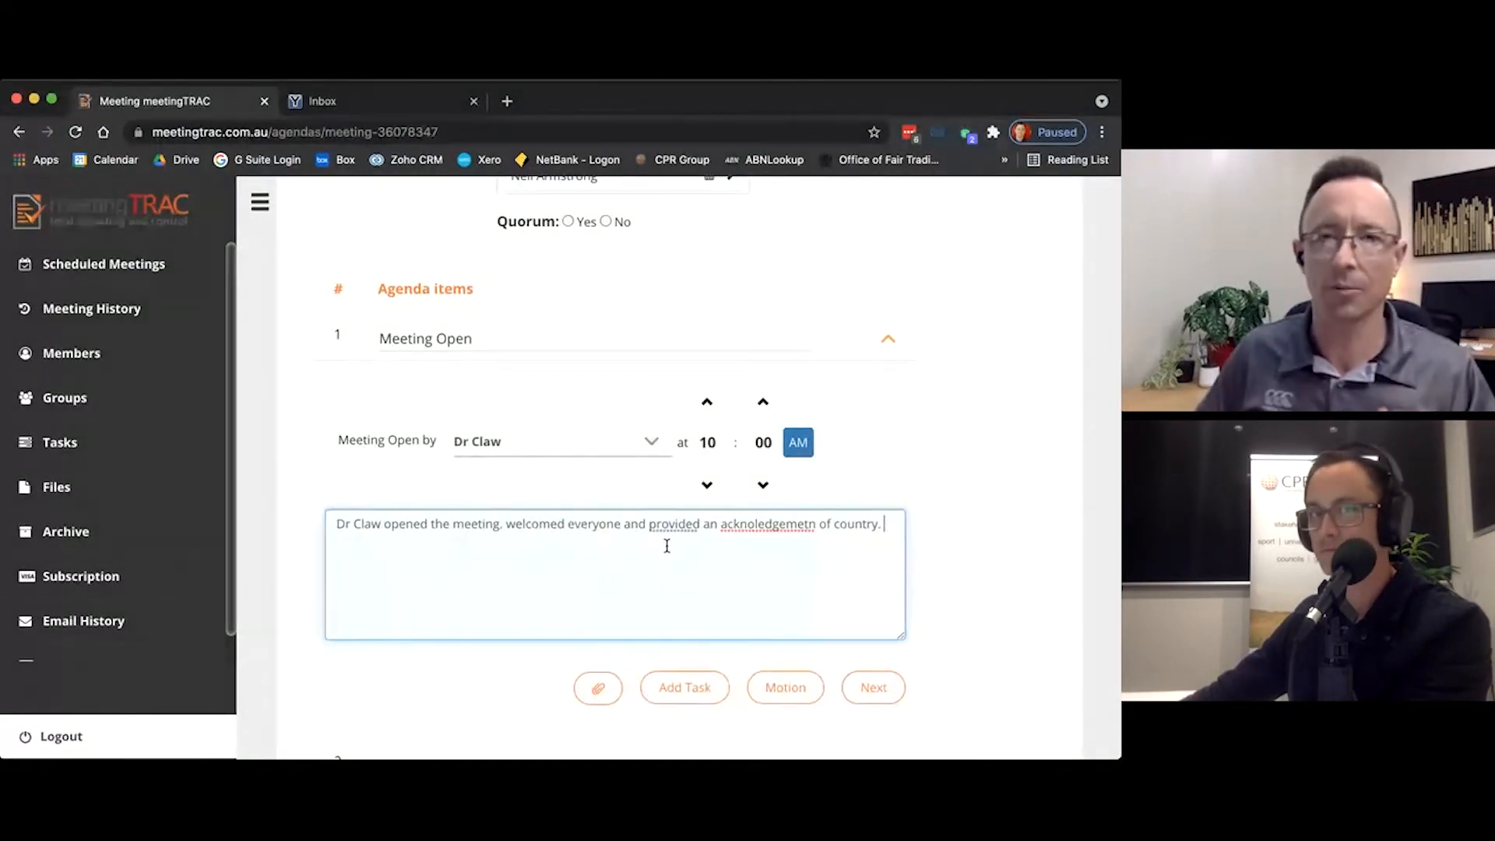
double_click(776, 522)
left_click(774, 539)
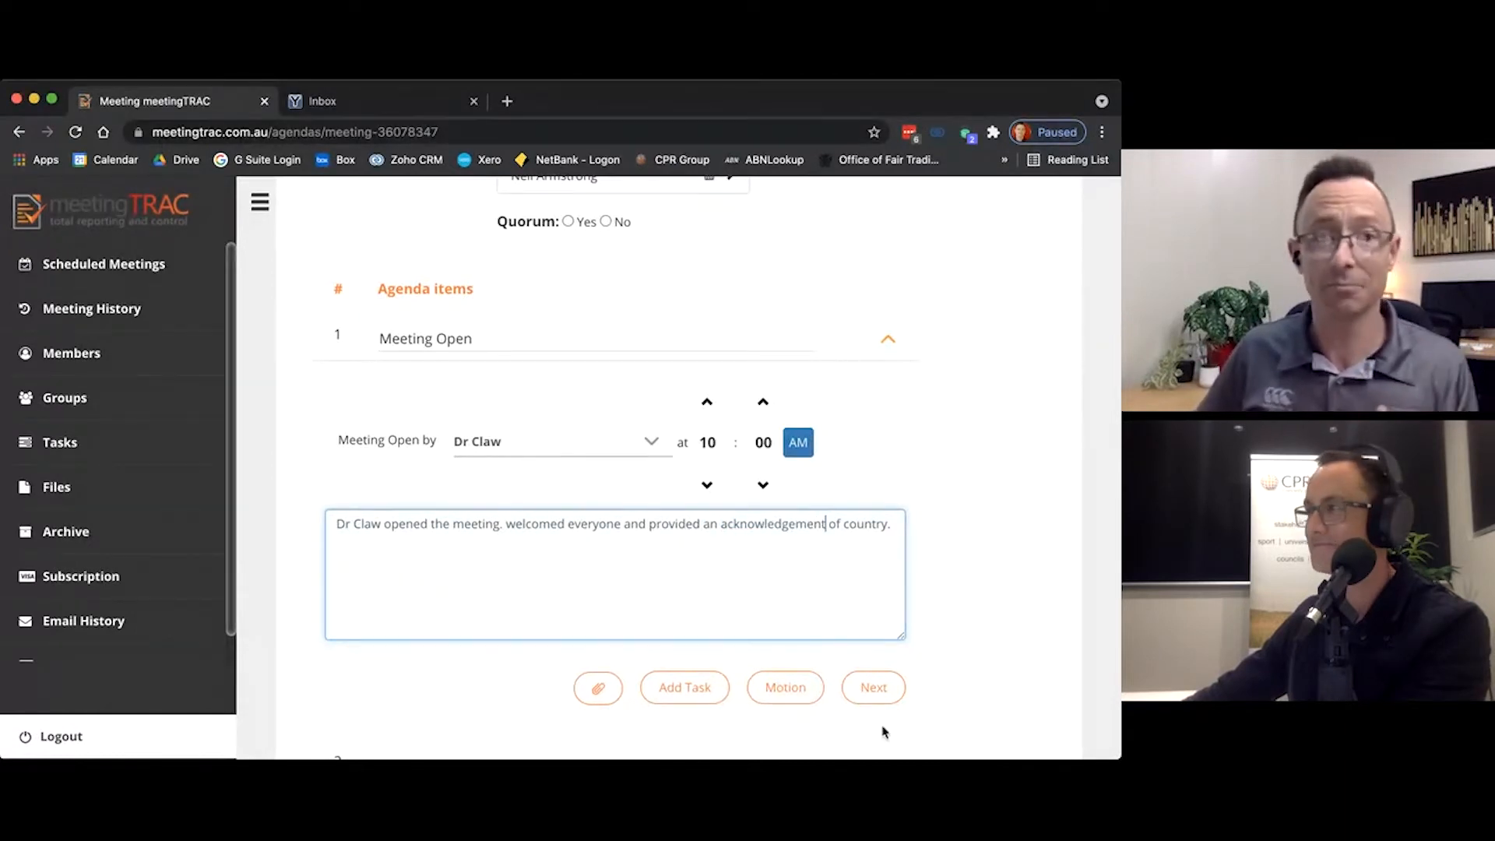
left_click(892, 695)
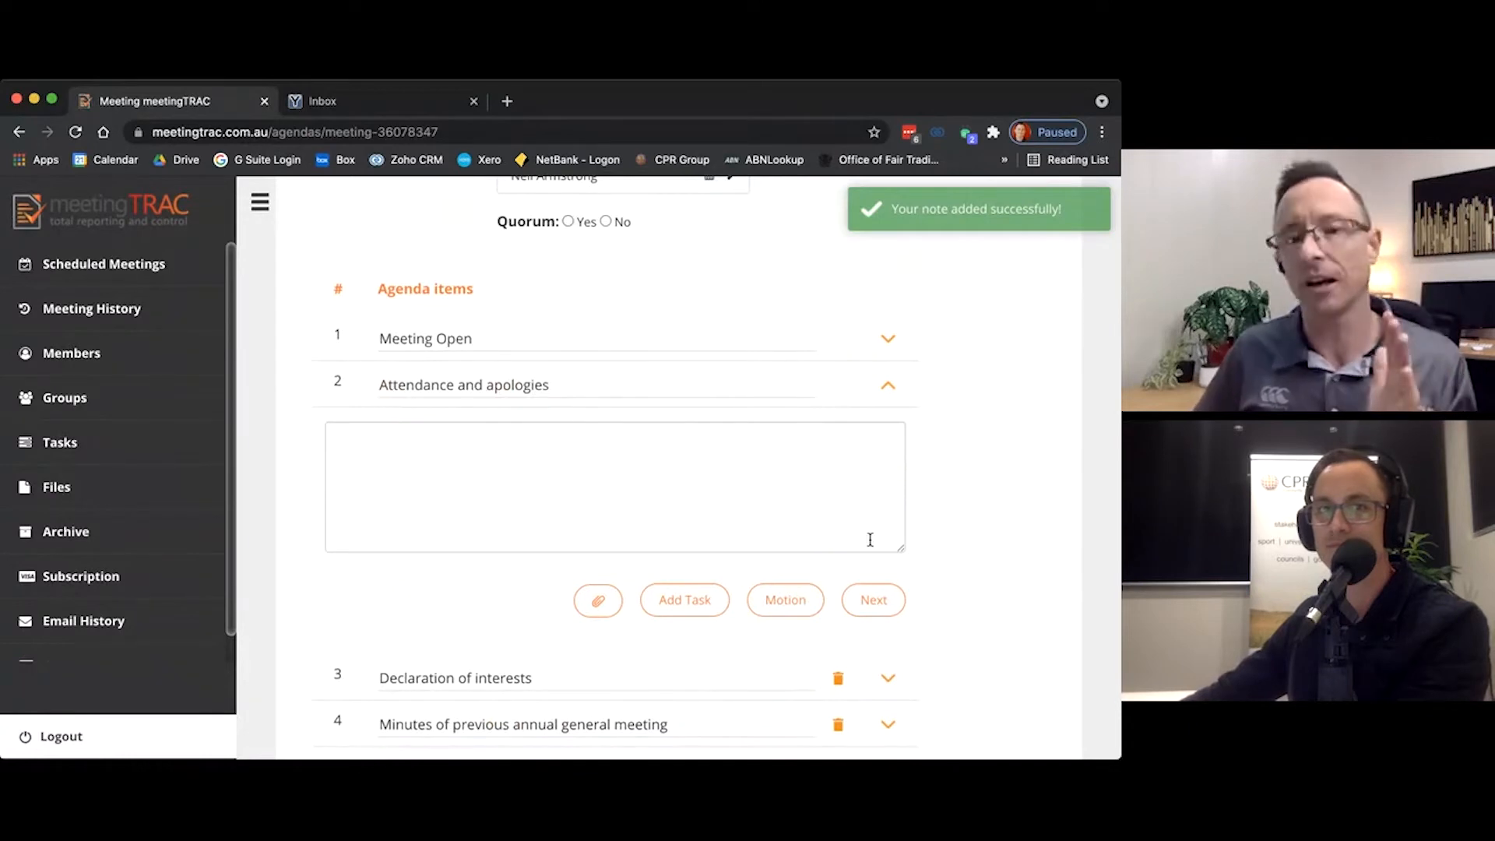
Step: Set the quorum to Yes and open the attendance record and leave of absence motion under Attendance and apologies
scroll(873, 467, "up", 4)
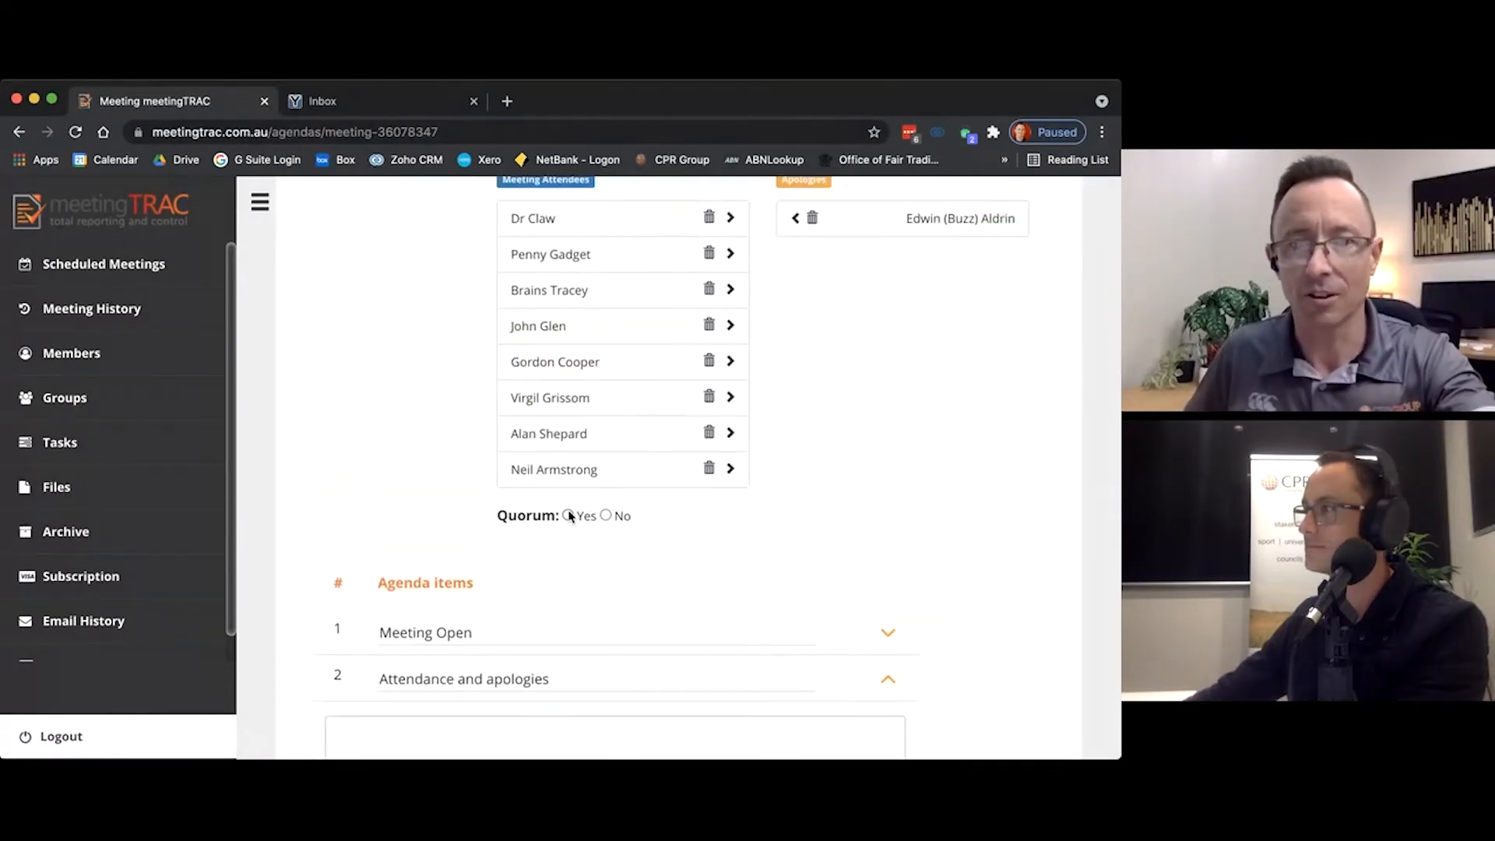
left_click(568, 515)
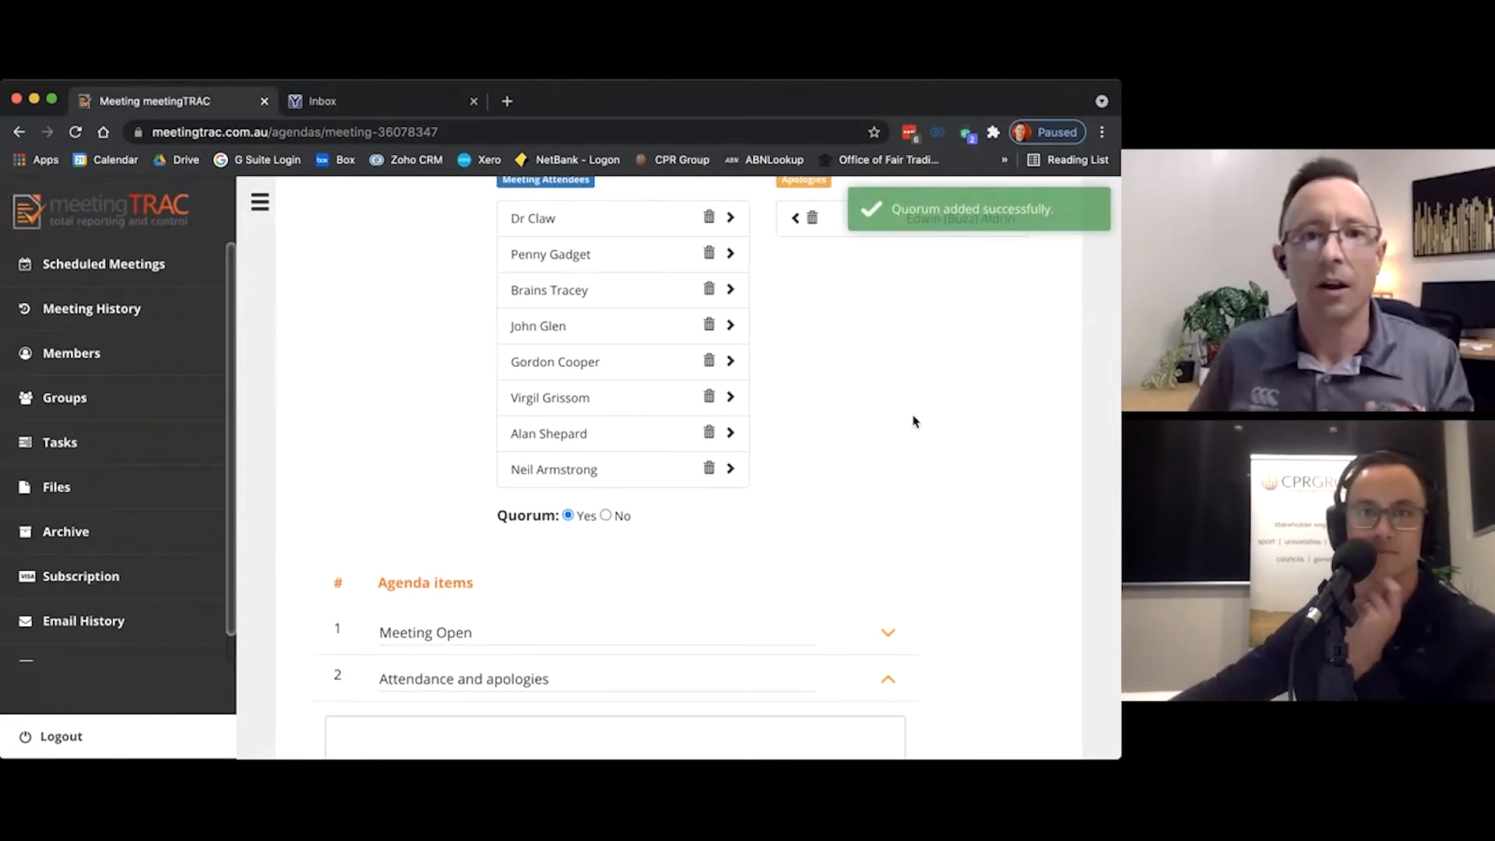
scroll(914, 419, "down", 6)
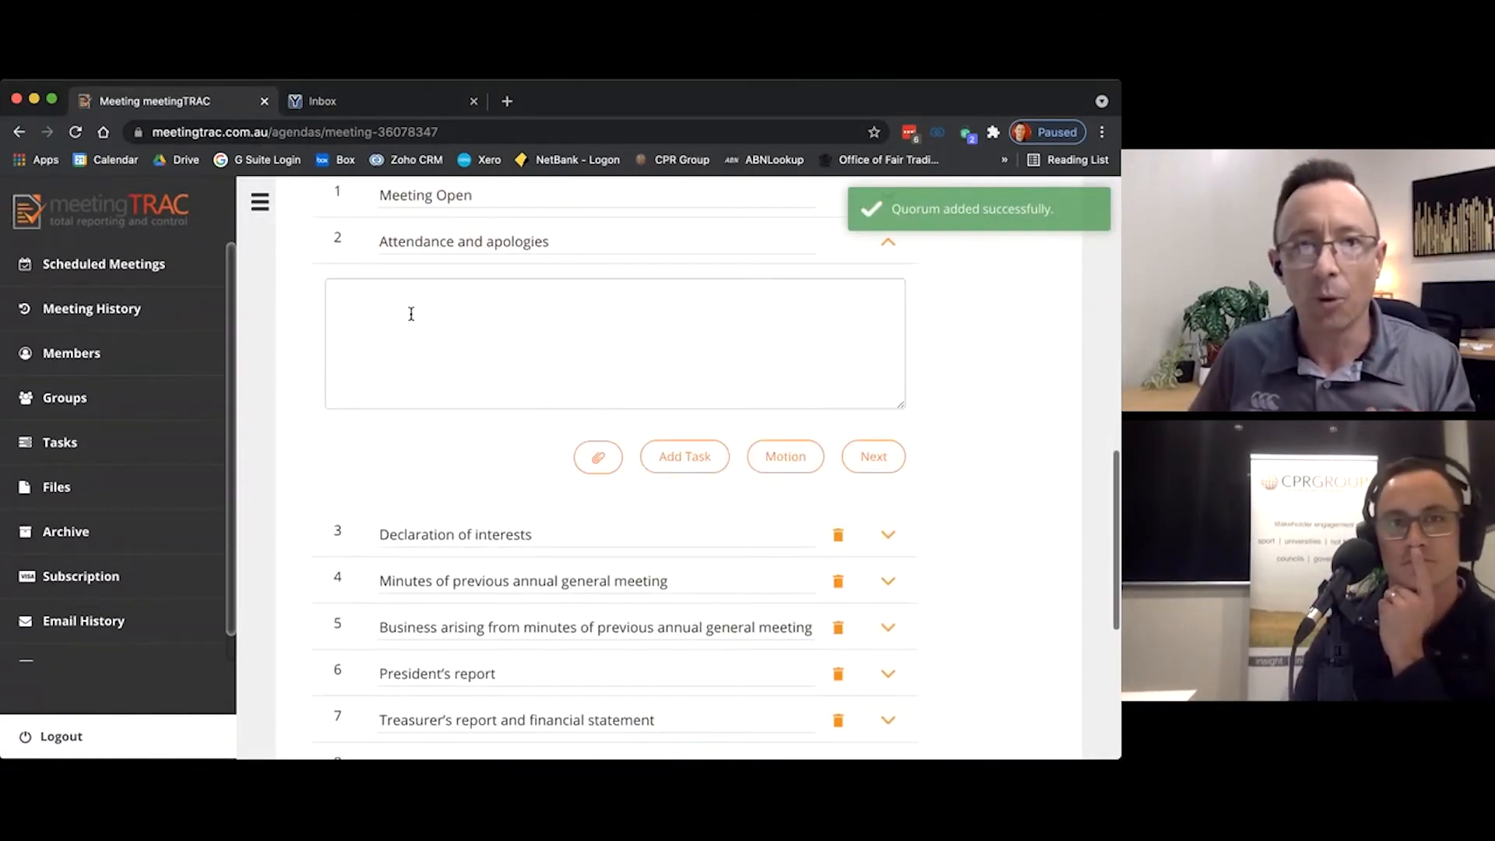
left_click(787, 459)
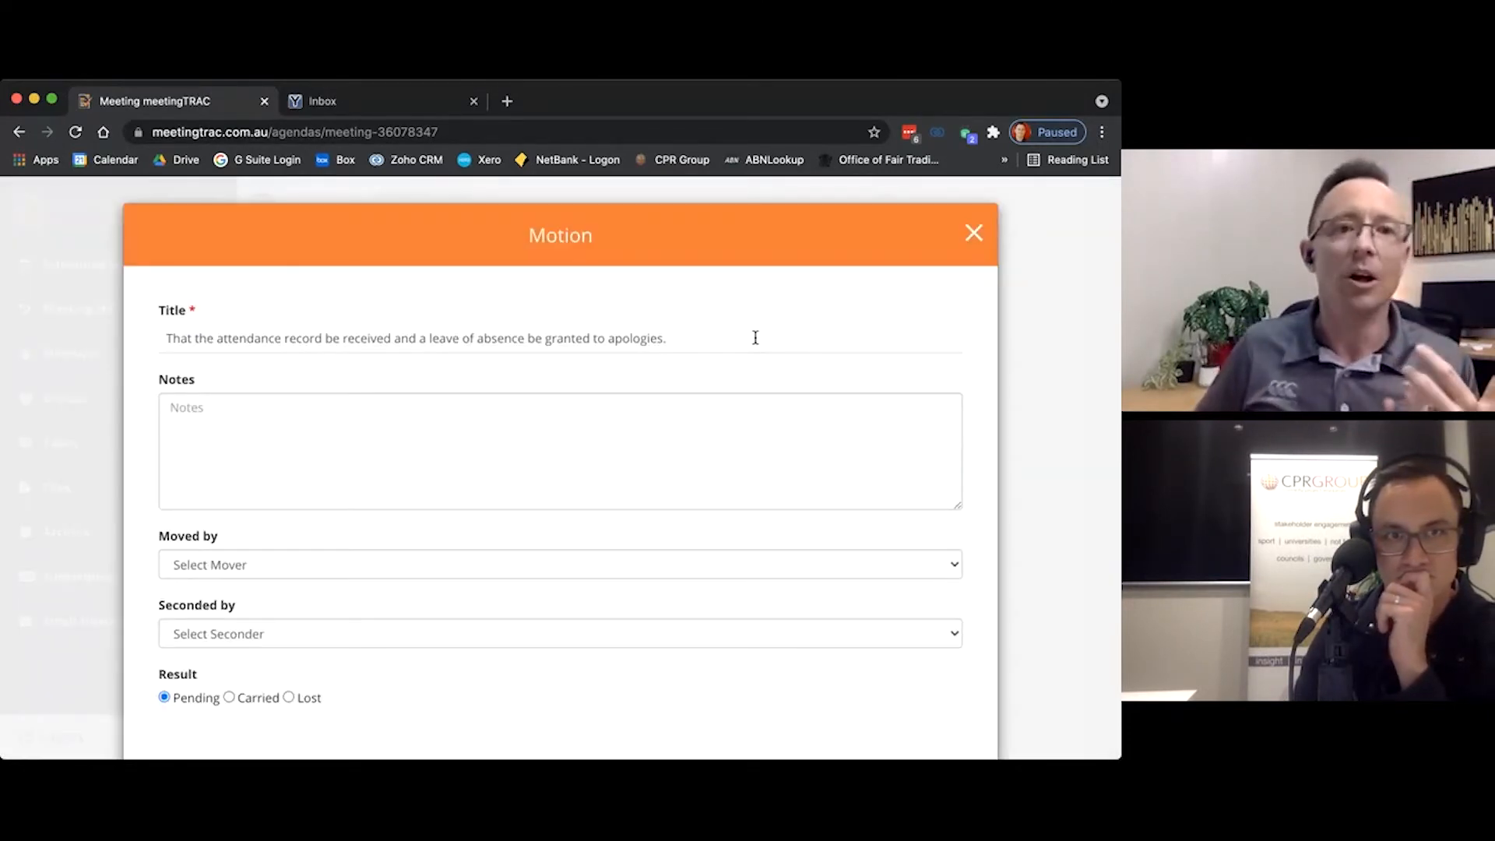
left_click(178, 350)
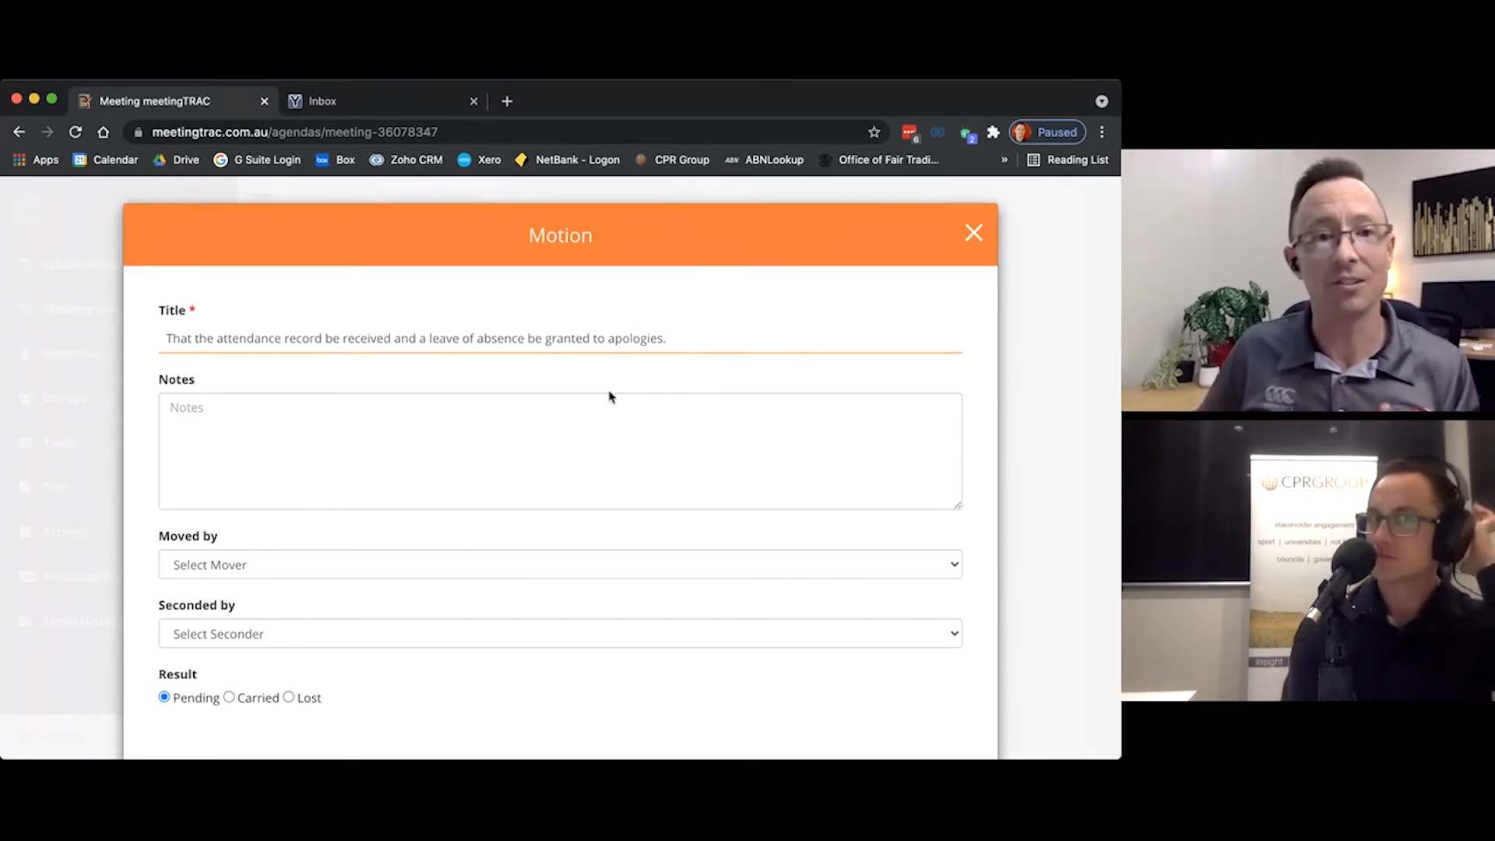
Step: Choose two attendees as mover and seconder of the attendance motion, set its result to Carried and save it
left_click(361, 549)
left_click(352, 566)
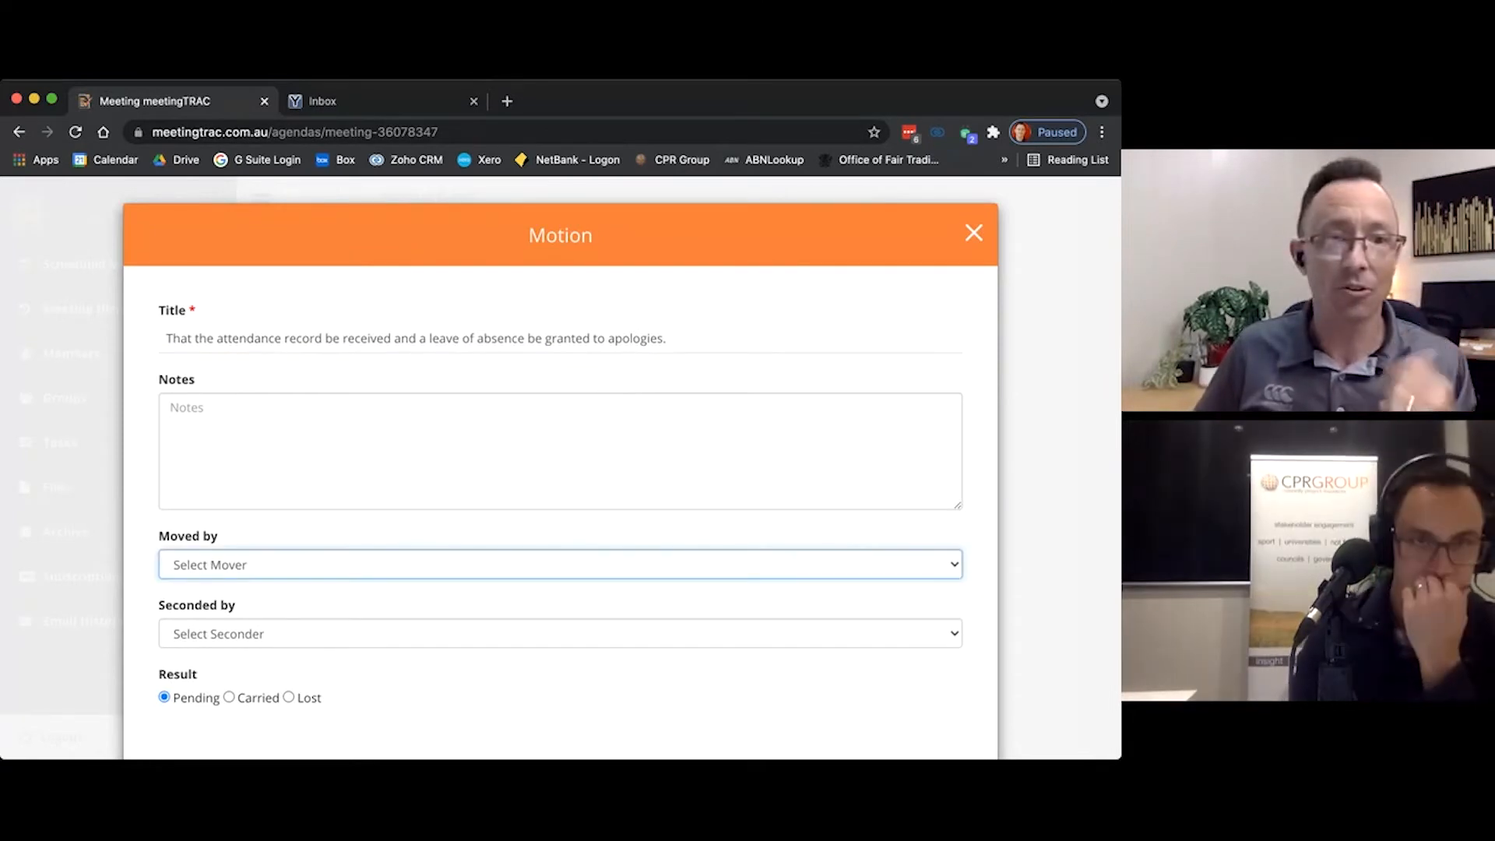
left_click(292, 626)
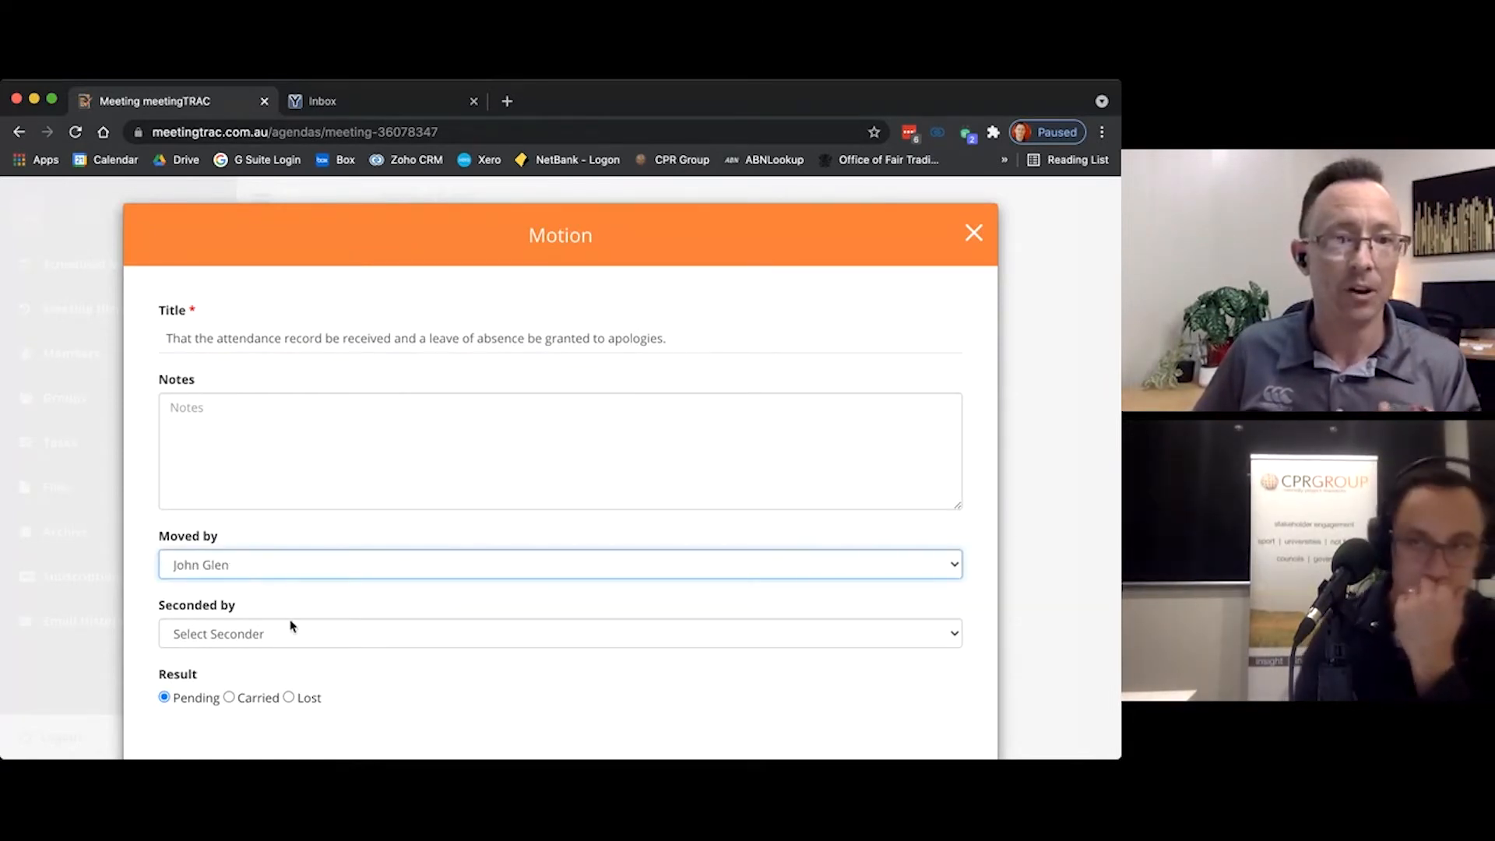
left_click(292, 625)
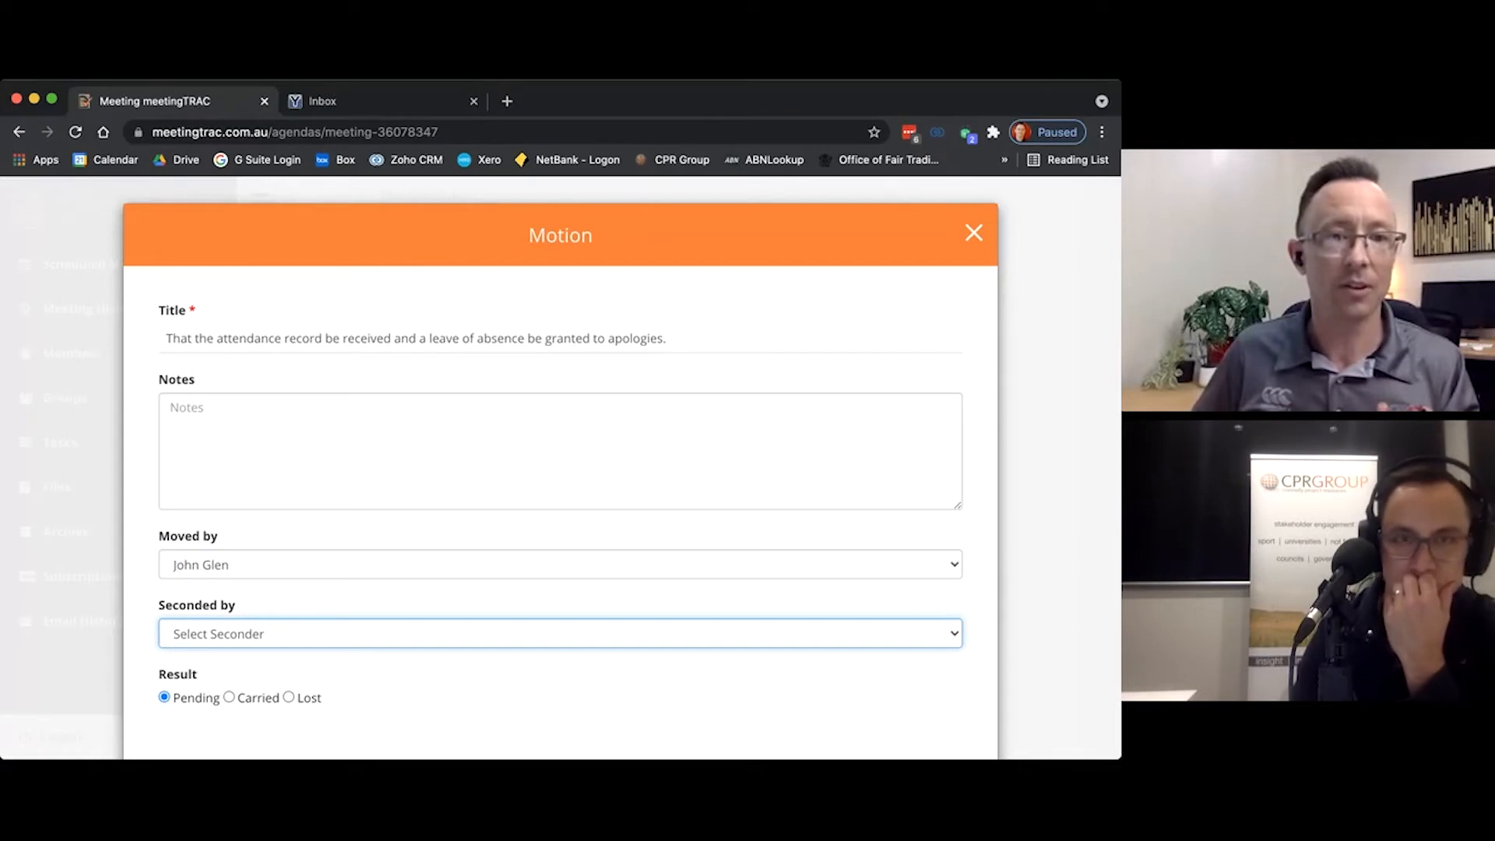
left_click(267, 658)
scroll(233, 608, "down", 3)
left_click(231, 600)
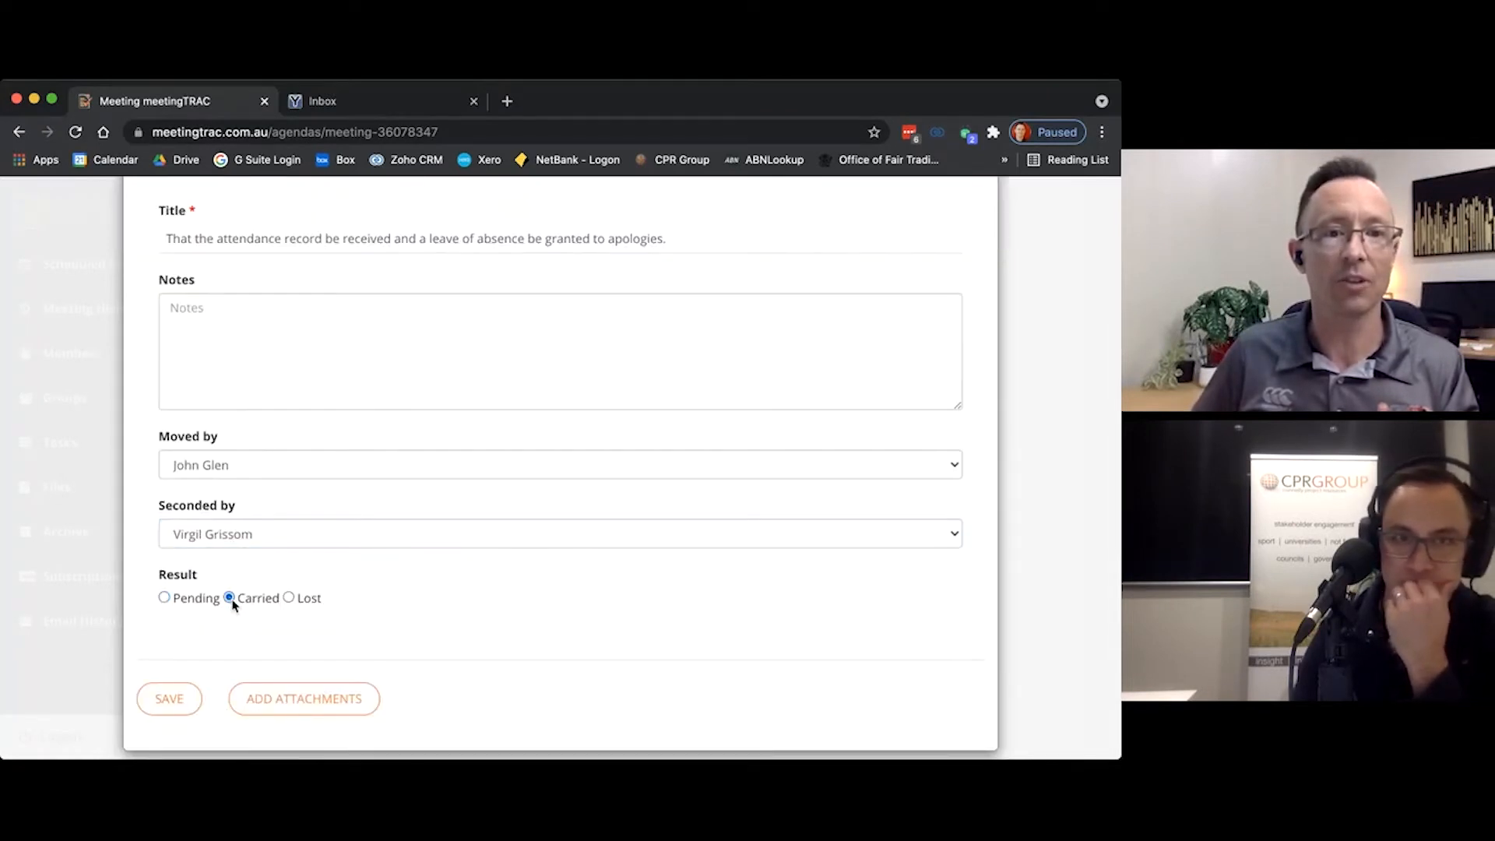
left_click(174, 702)
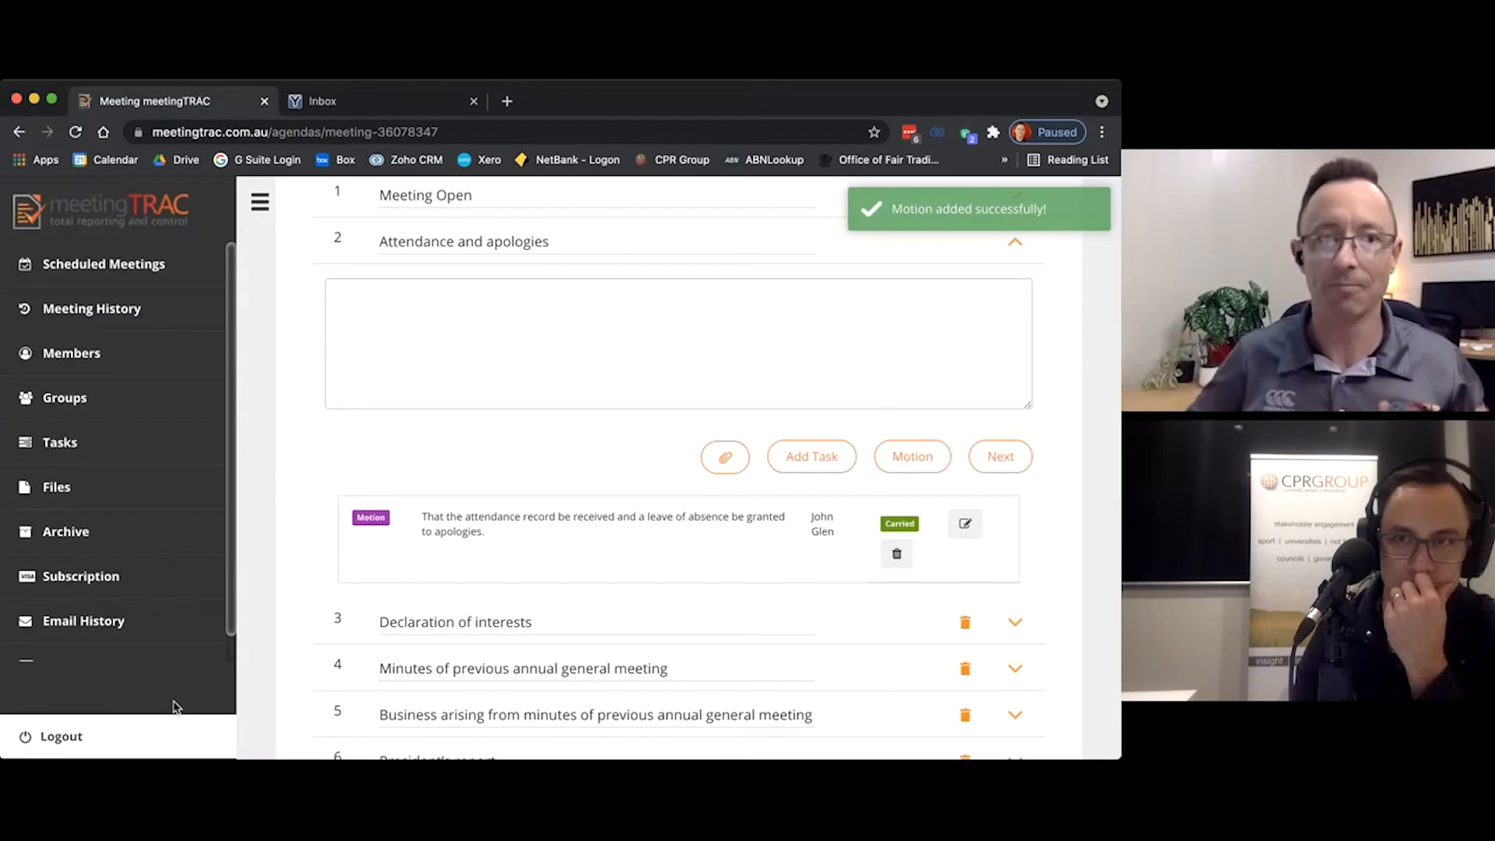
Step: Add the note "Nil declared." to the Declaration of interests item and move on to the previous annual general meeting's minutes
left_click(997, 458)
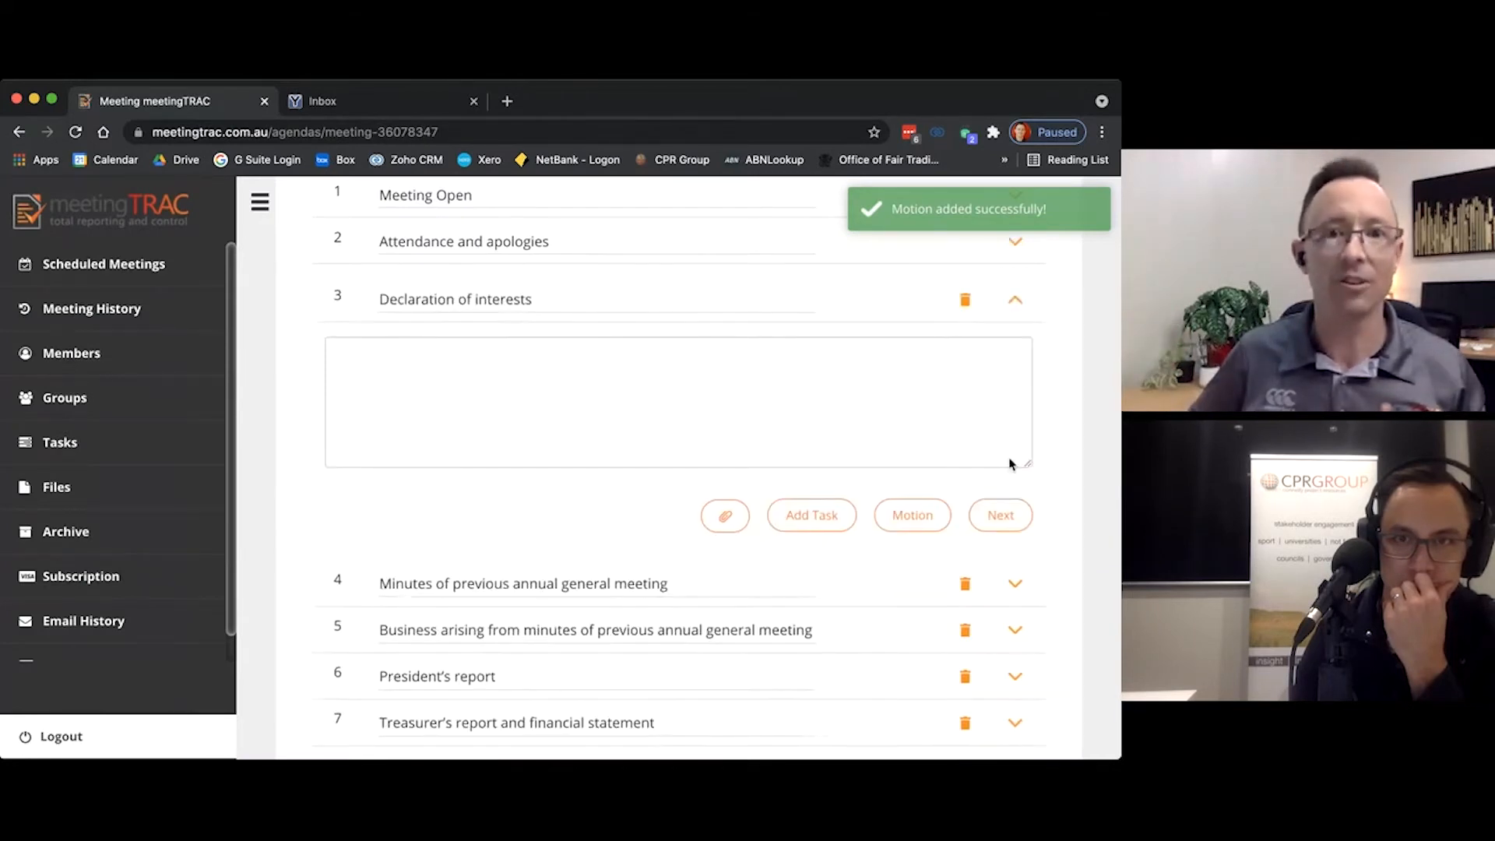
left_click(611, 369)
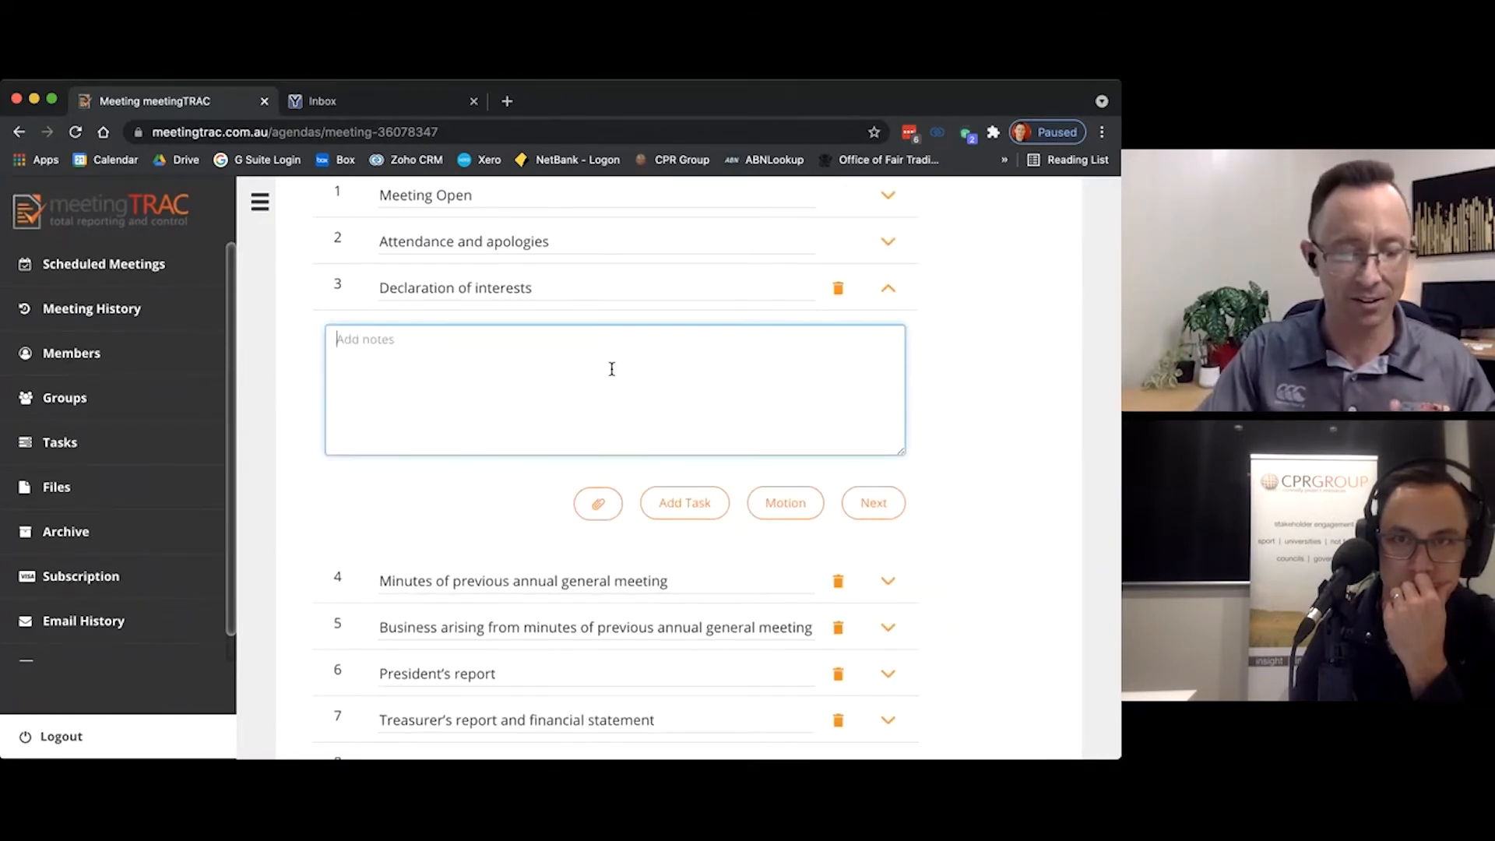
type("Nil declared.")
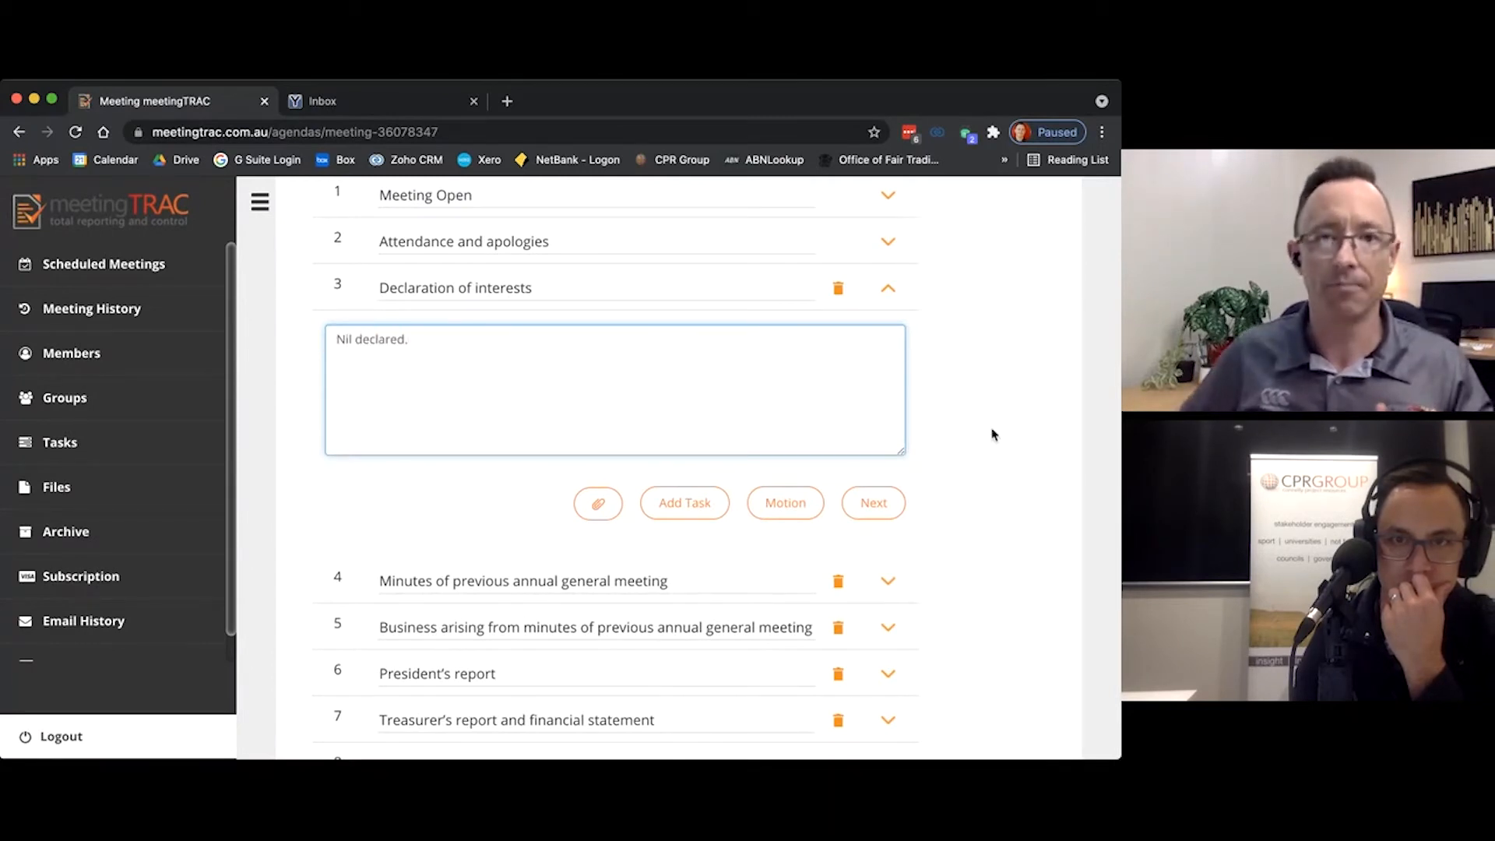
left_click(871, 502)
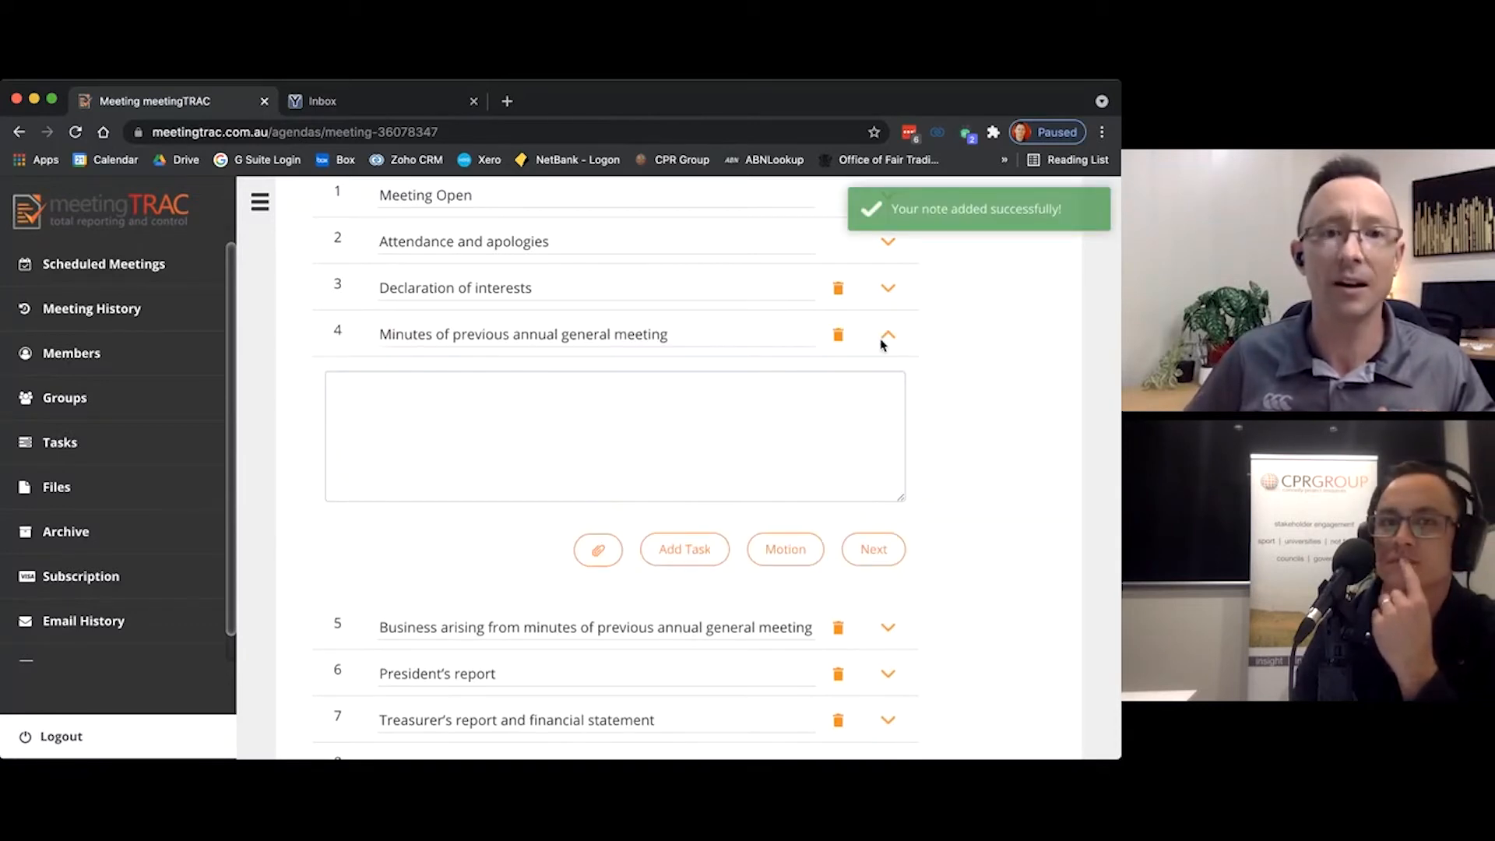
Step: Open the motion confirming the previous annual general meeting's minutes and add the note "Note amendments in here."
left_click(804, 562)
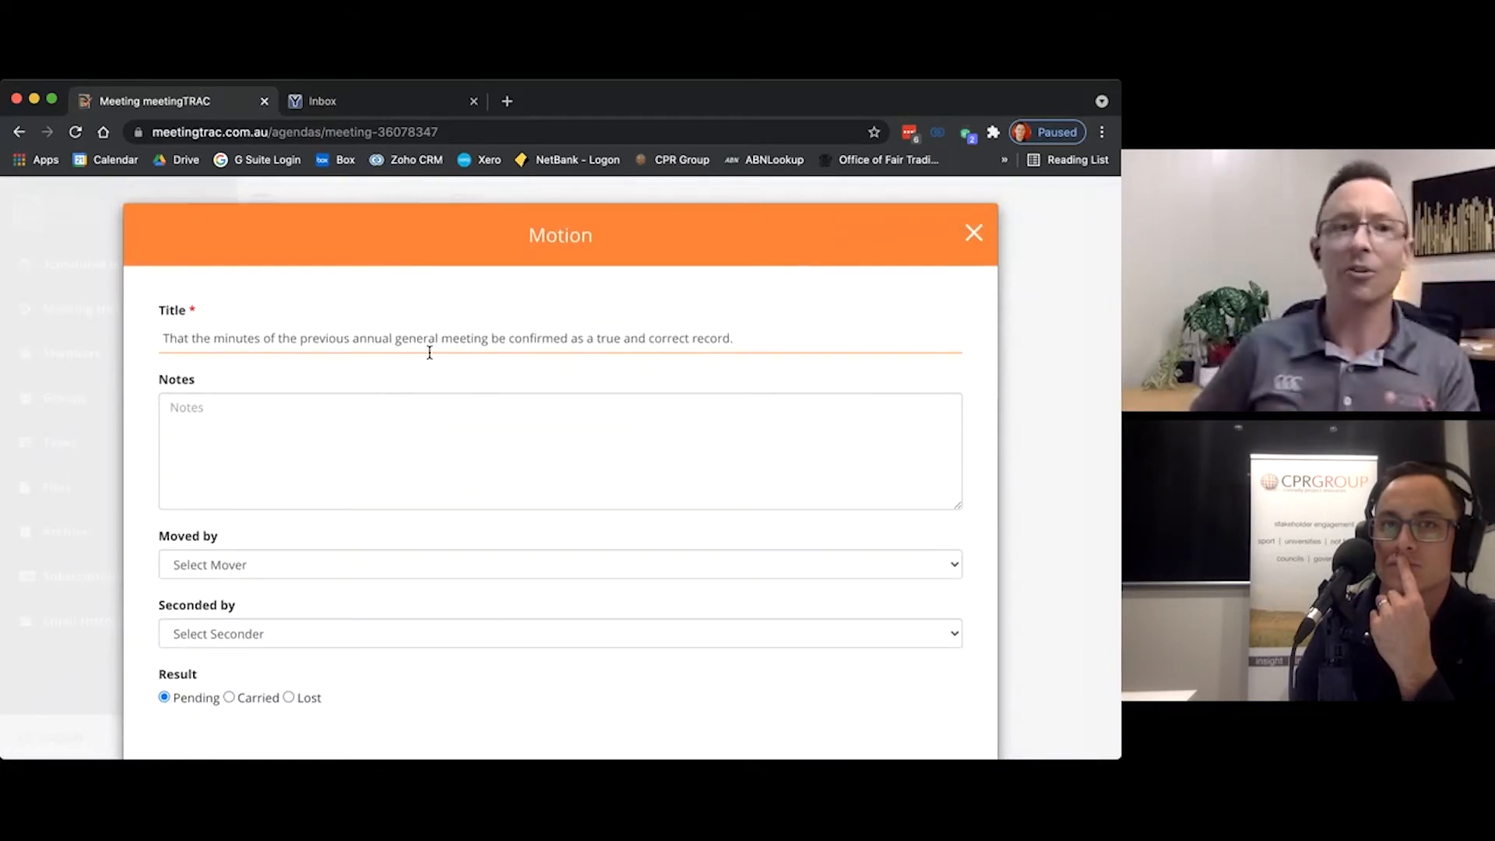
left_click(584, 433)
scroll(517, 350, "down", 3)
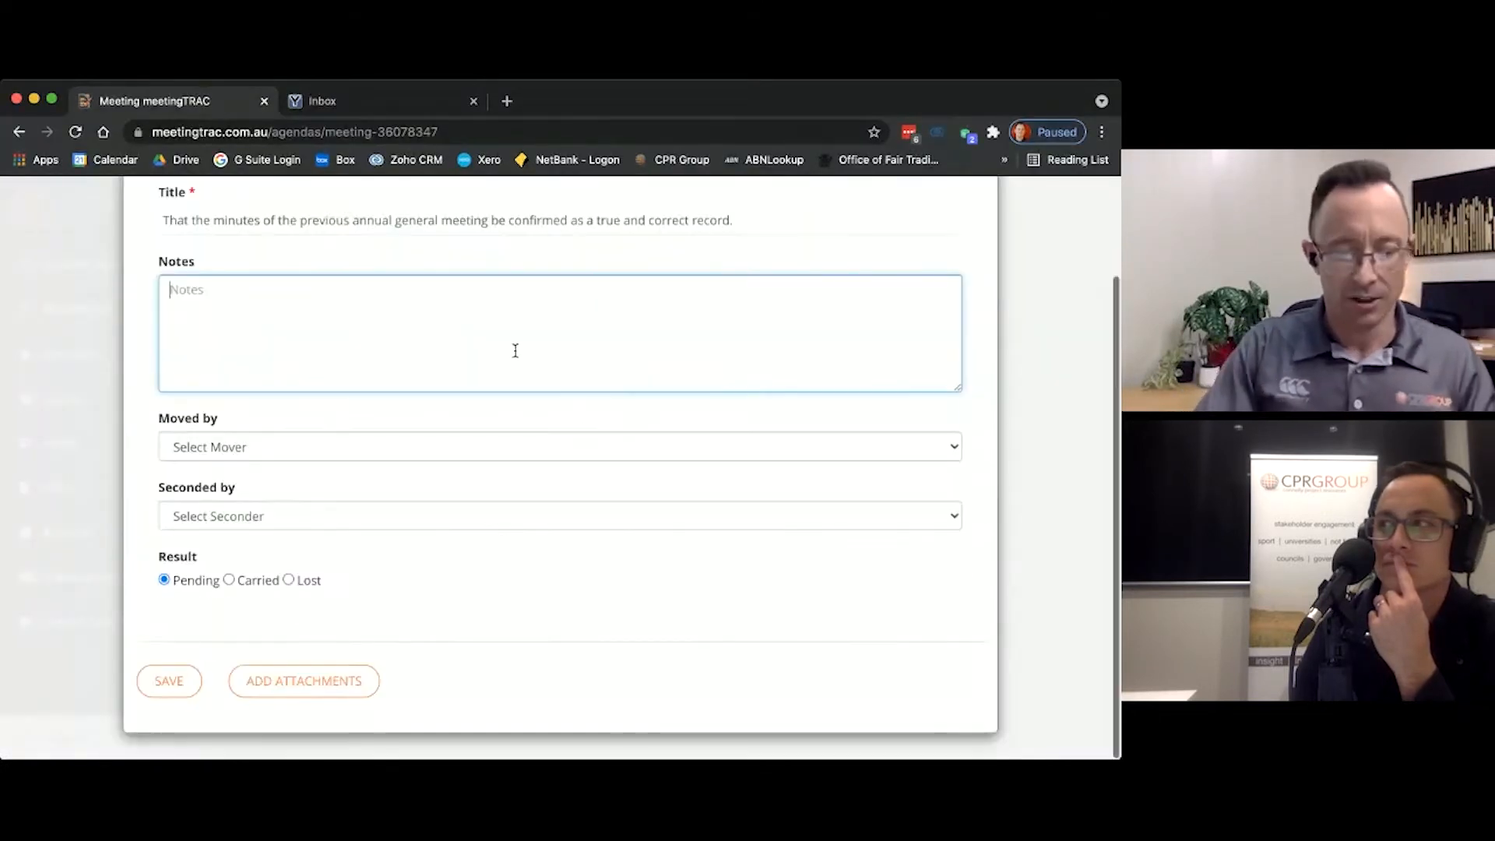
type("Ano")
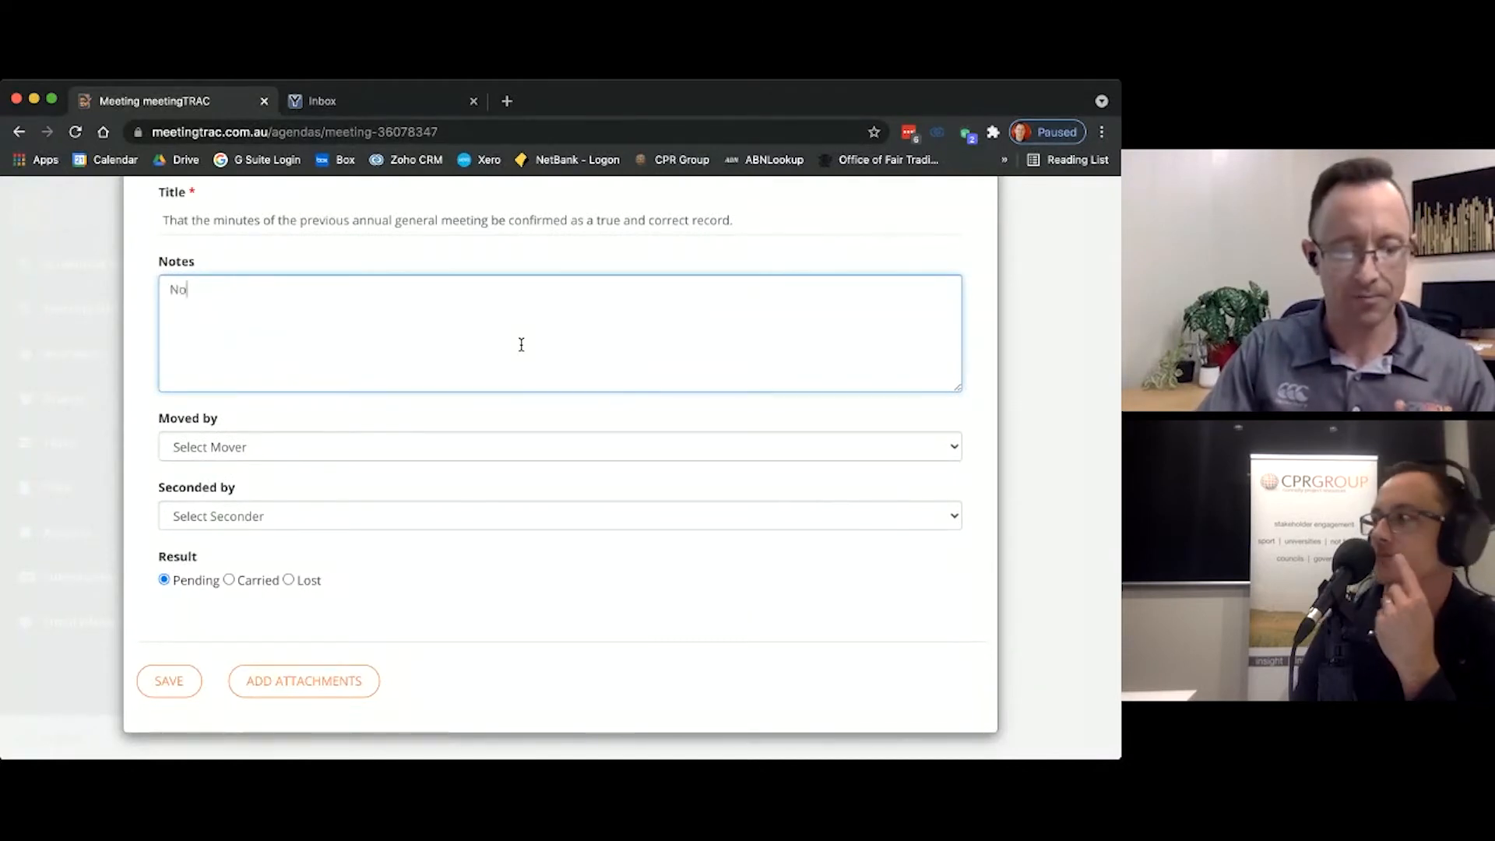
type("te amend")
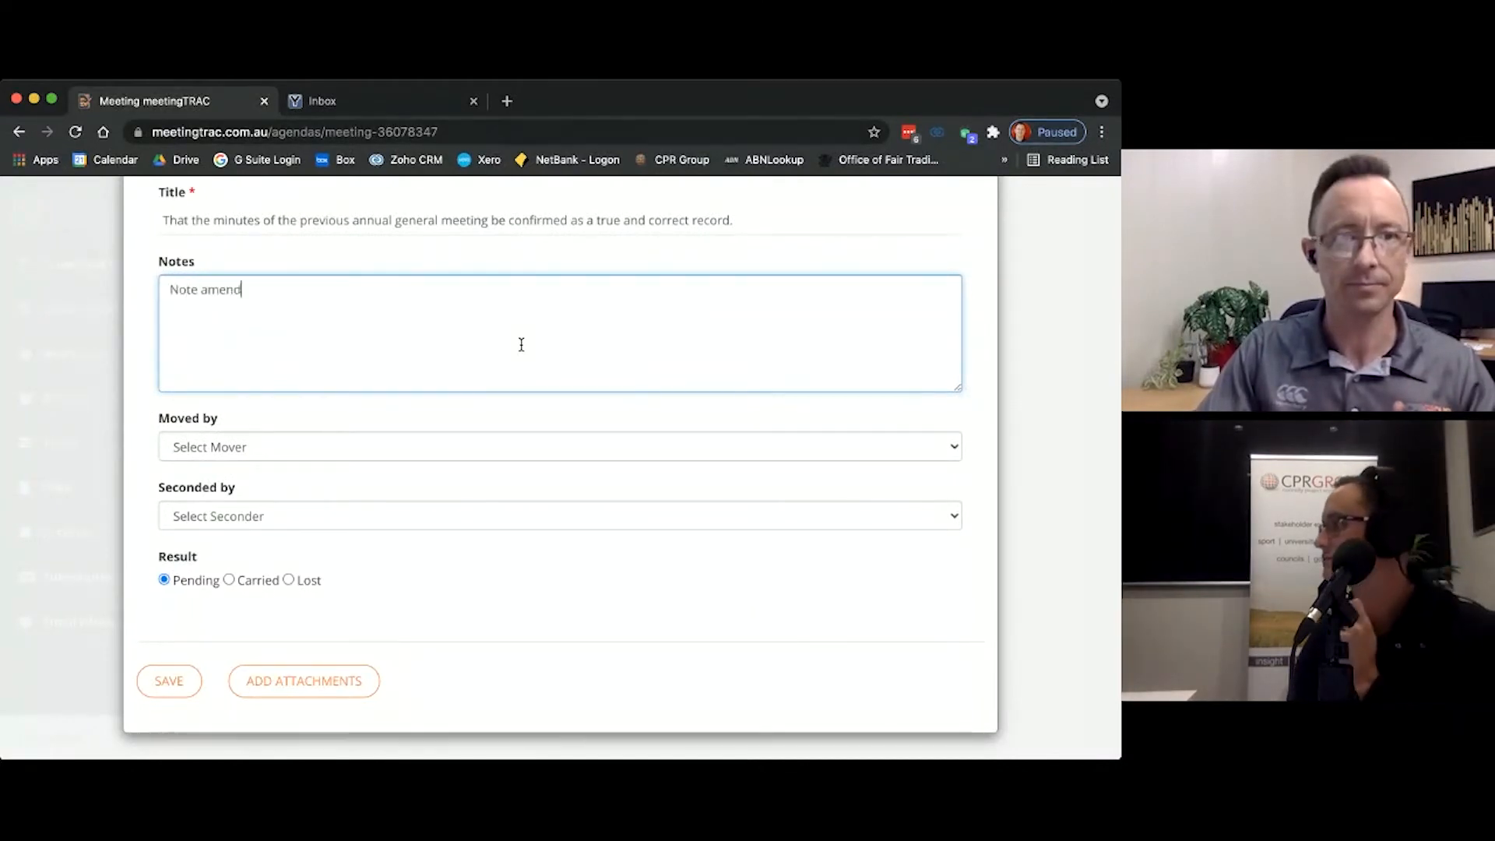
type("ments in here.")
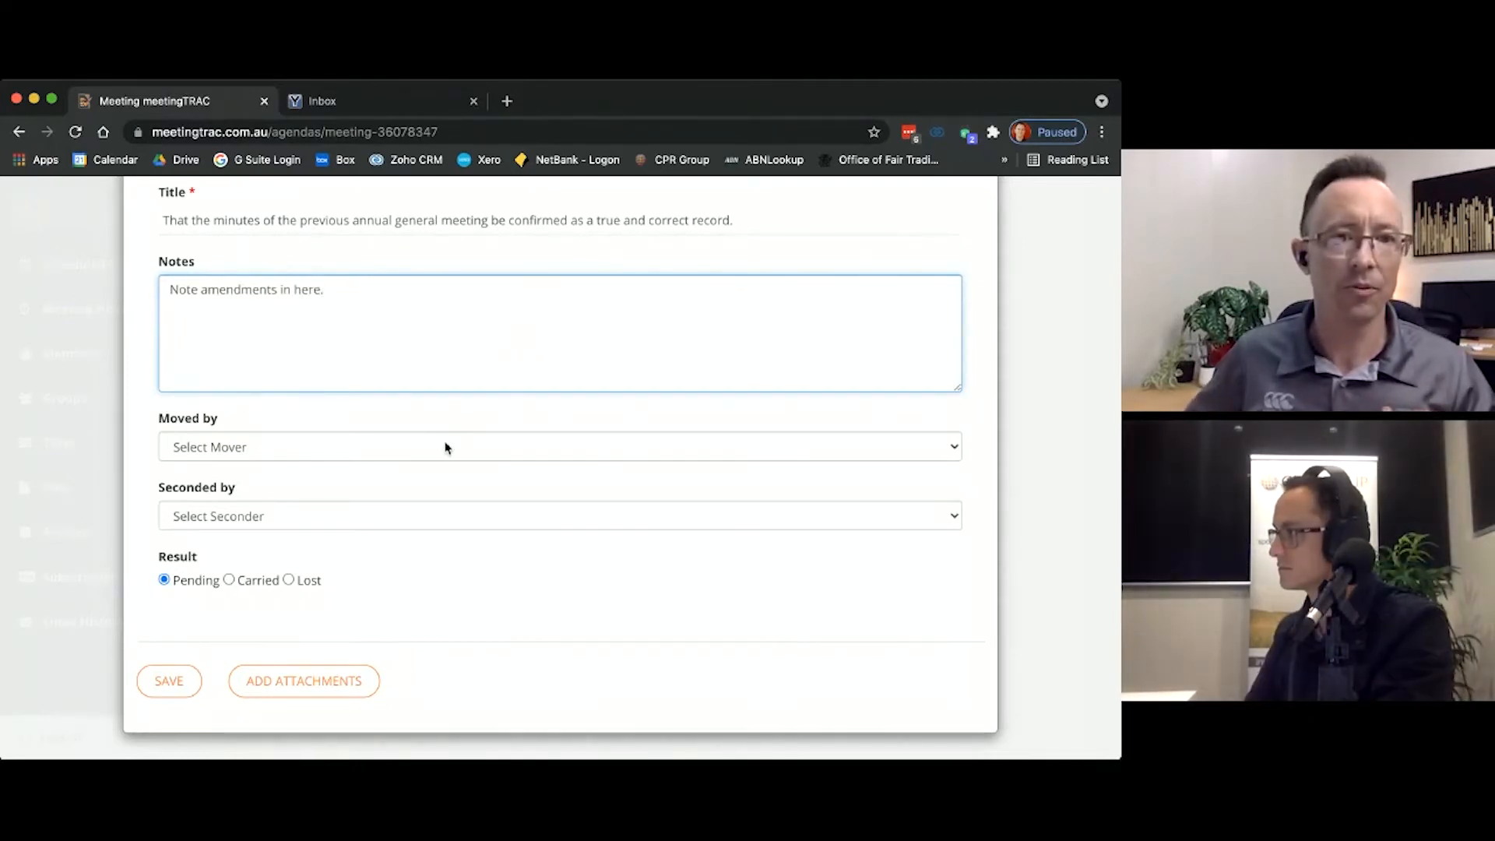
Step: Choose two attendees as mover and seconder of the minutes confirmation motion, set its result to Carried and save it
key("Tab")
key("n")
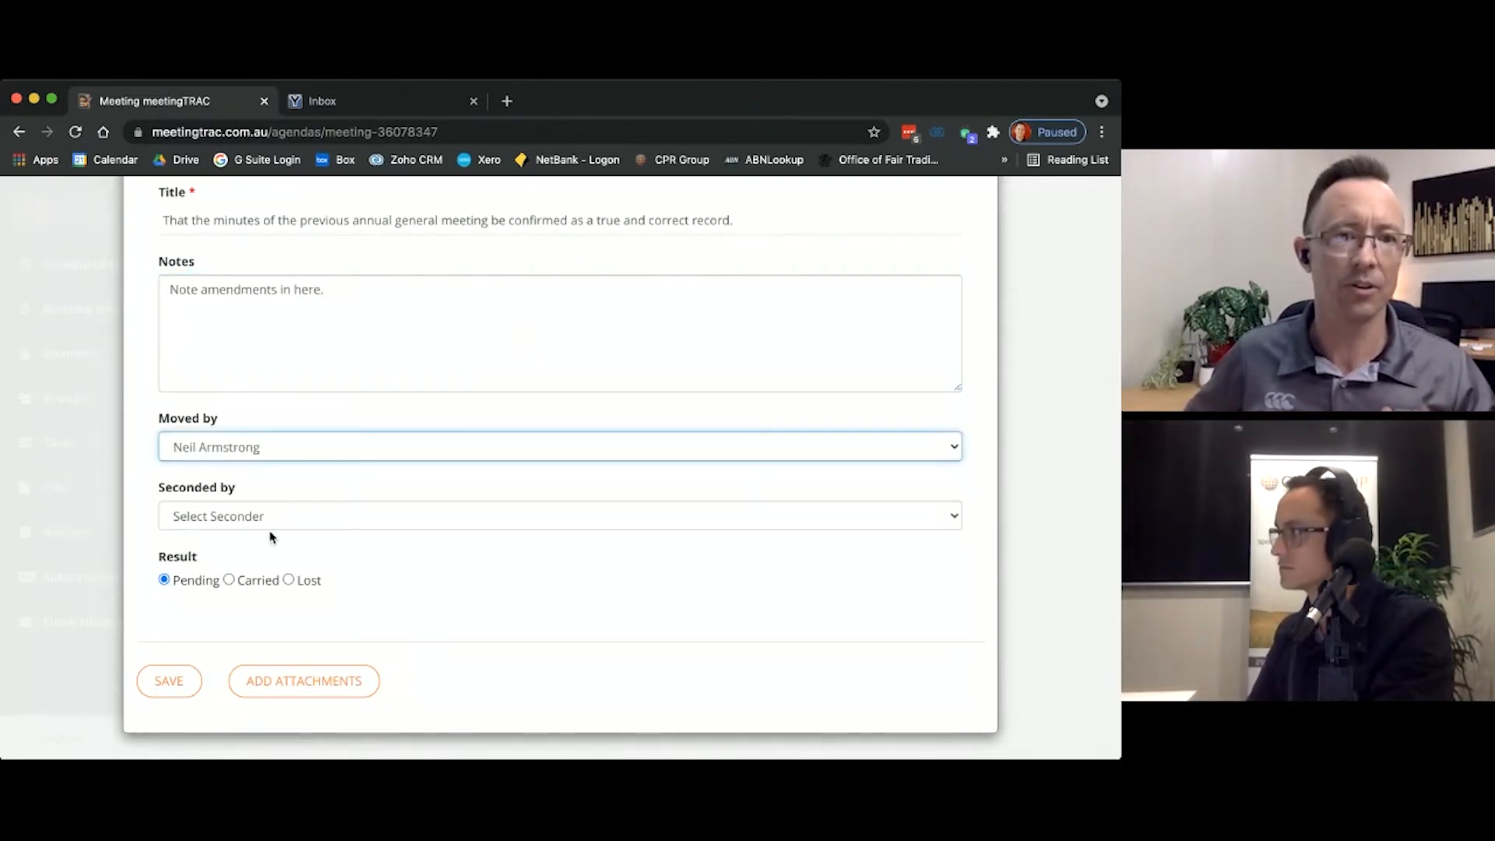
key("Tab")
key("g")
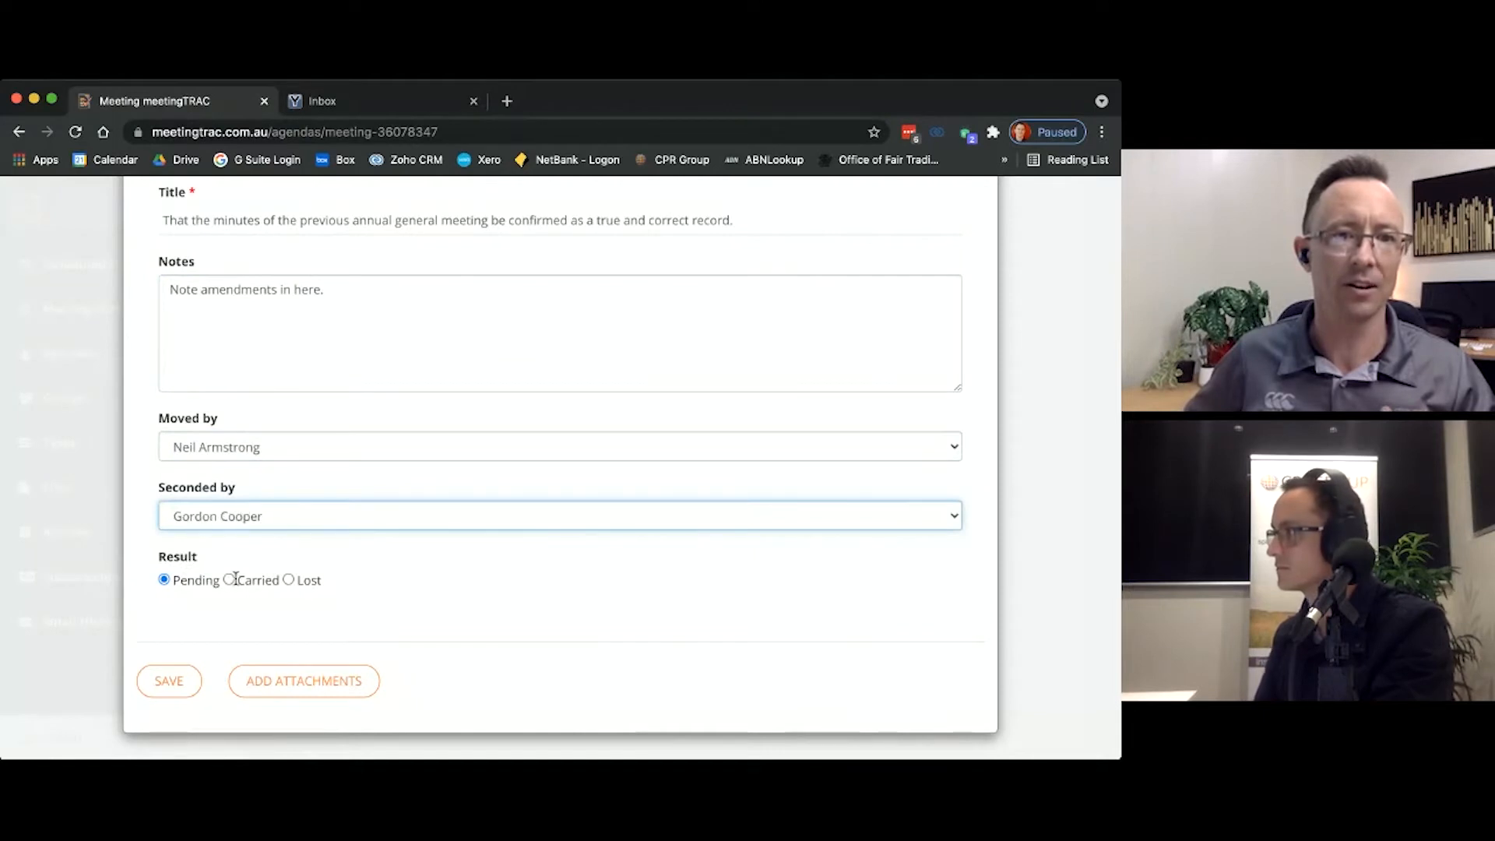
left_click(228, 586)
left_click(235, 582)
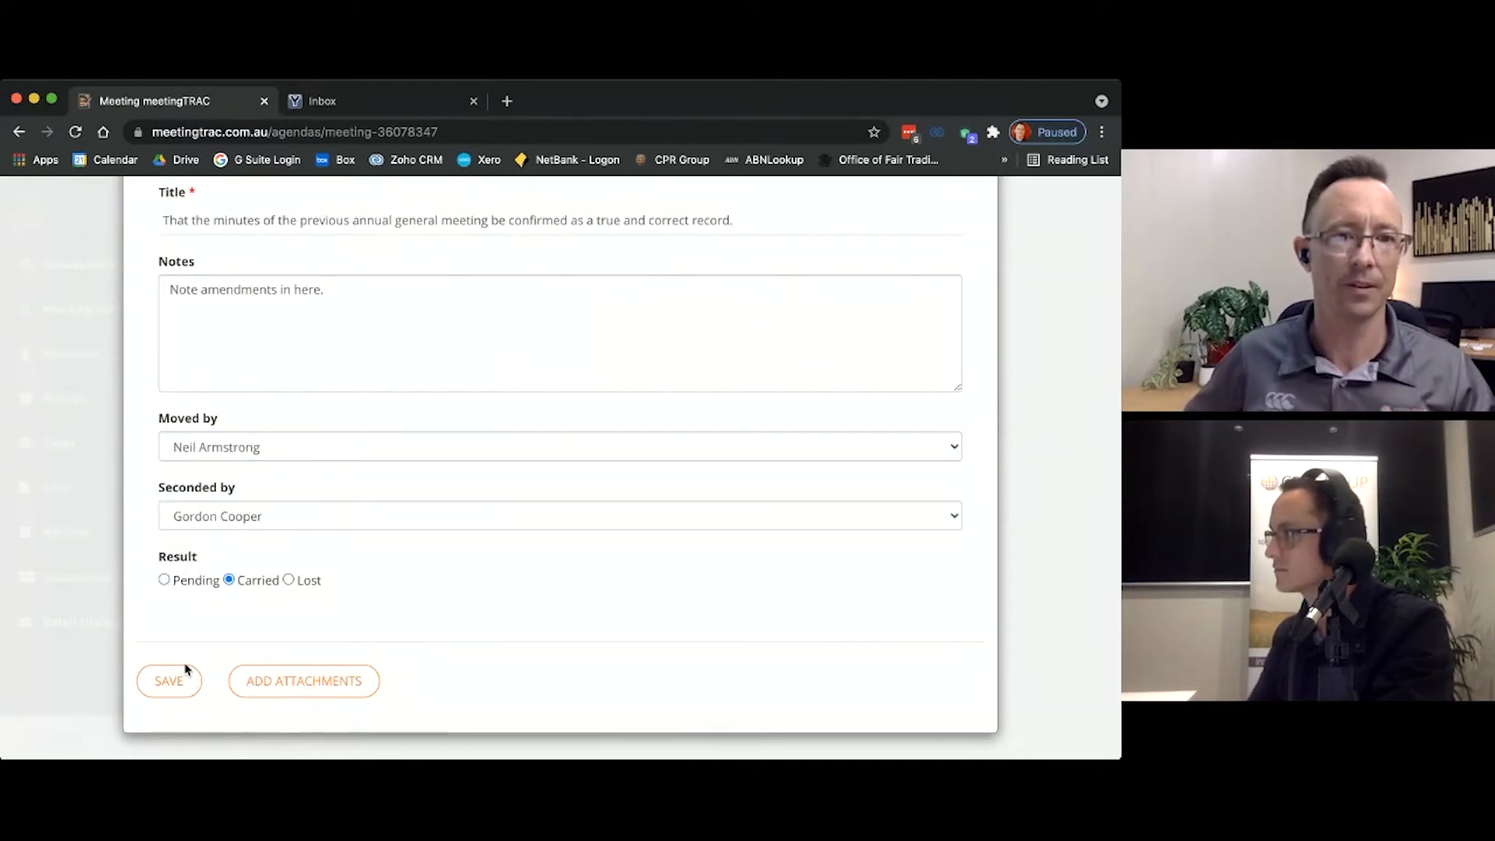
left_click(190, 665)
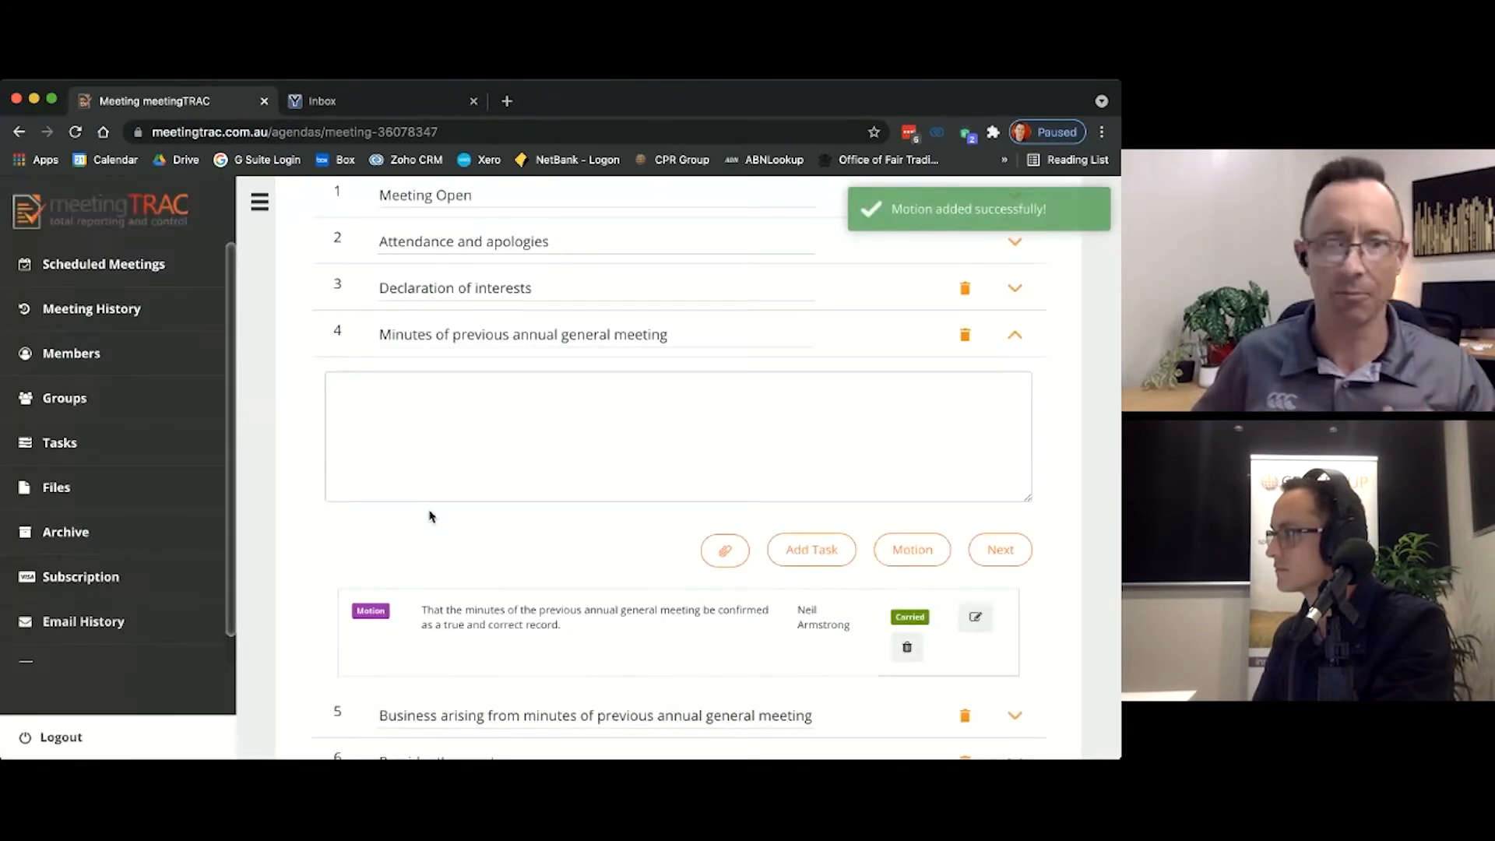
Step: Open the item on business arising from the previous annual general meeting's minutes and move on to the President's report
scroll(693, 516, "down", 3)
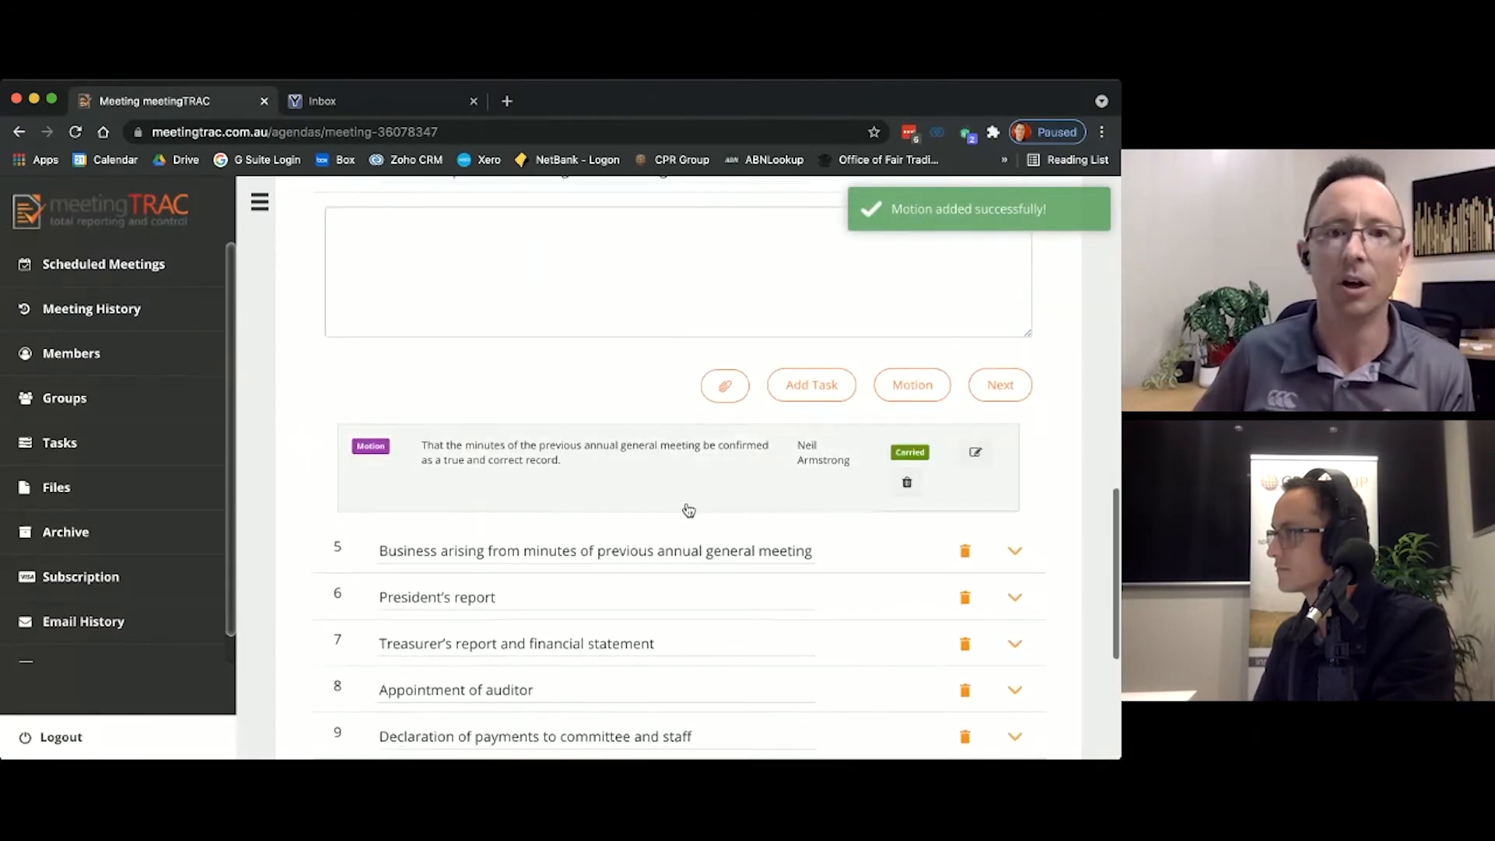
scroll(684, 514, "down", 2)
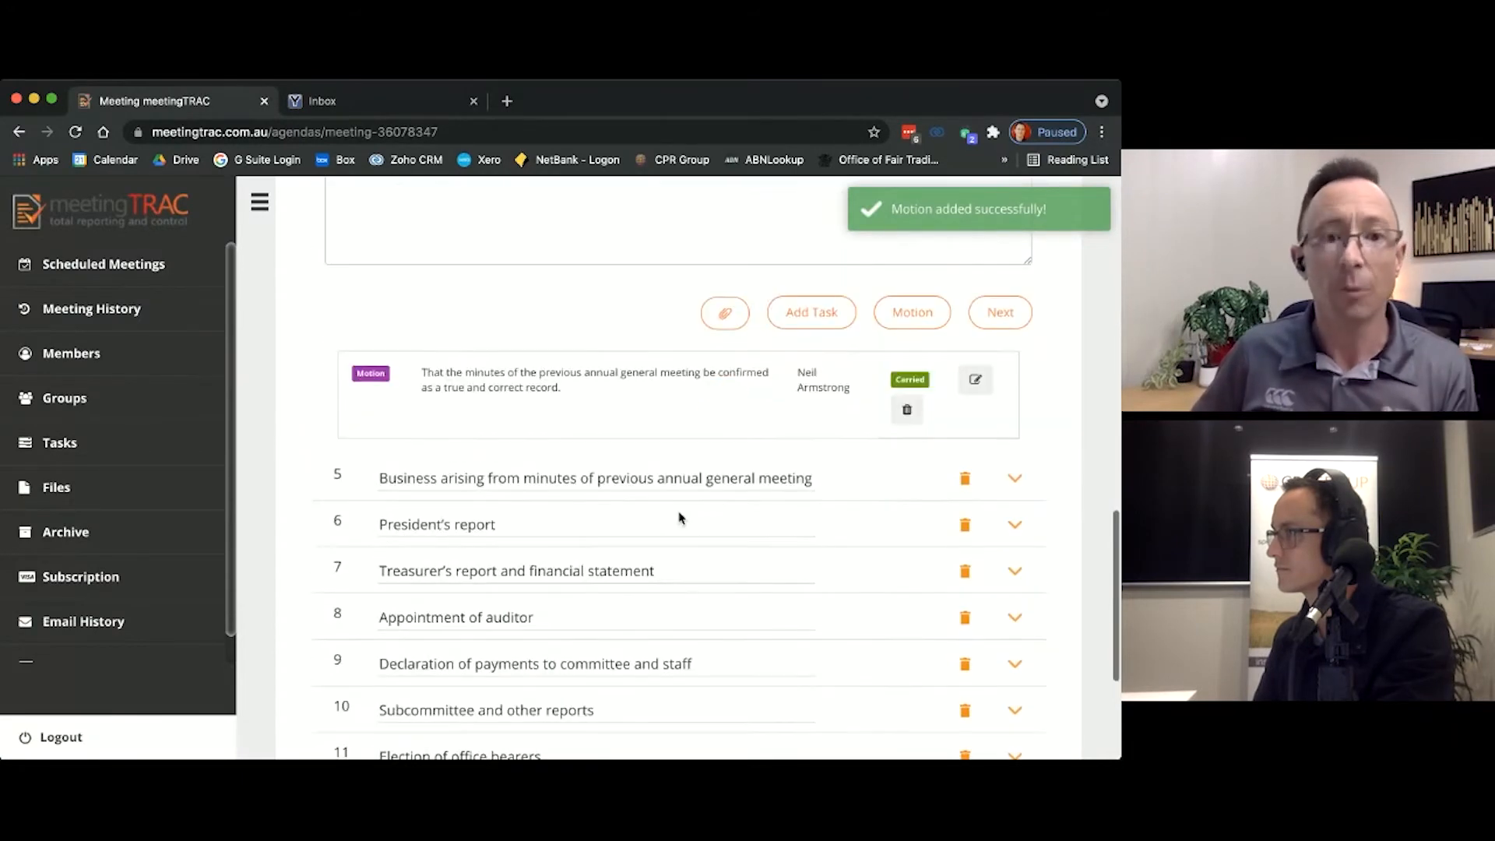
left_click(1015, 481)
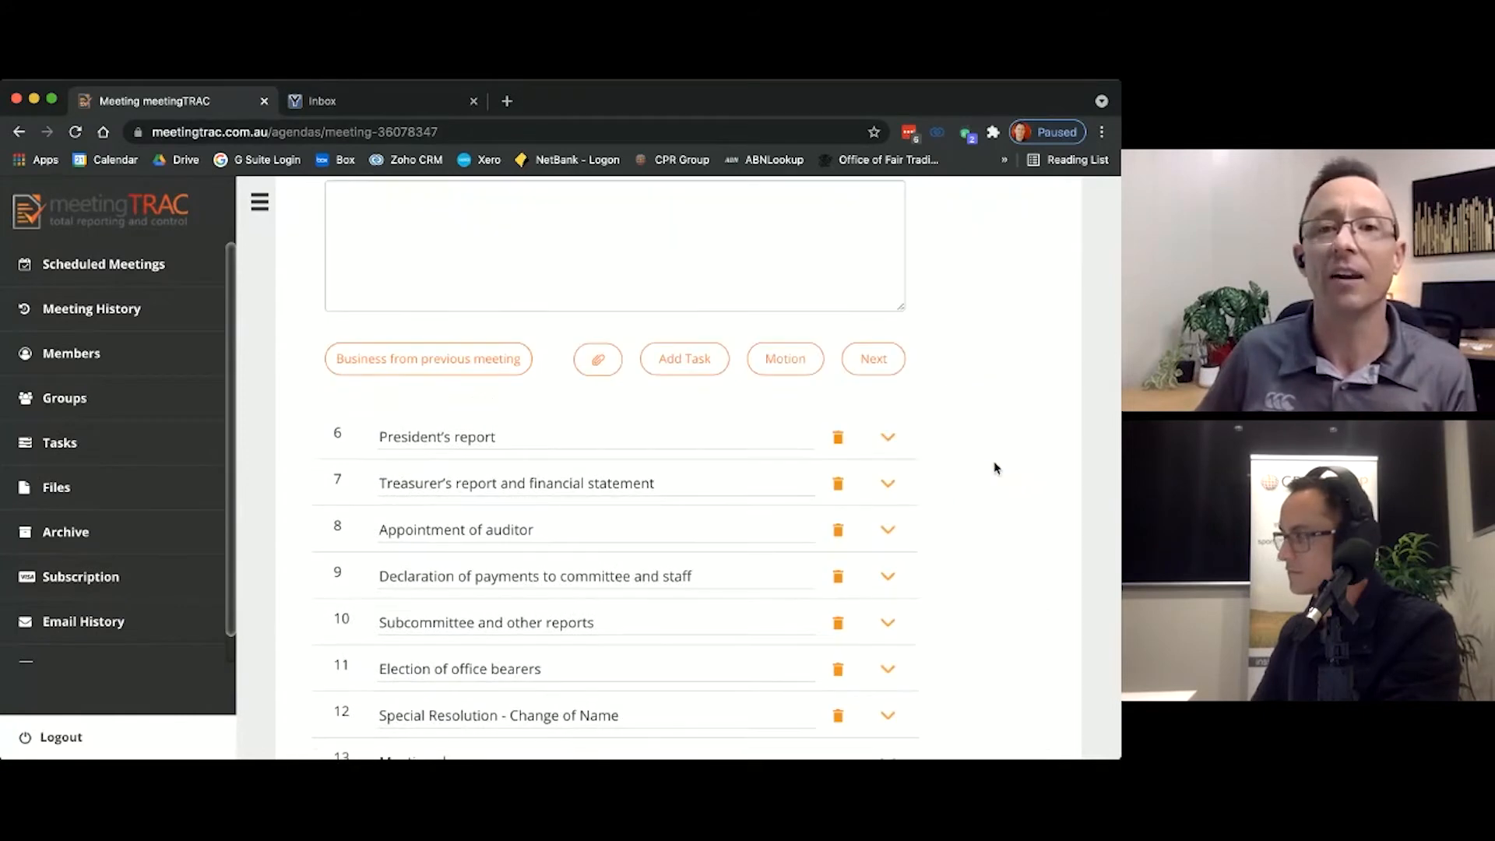
scroll(939, 441, "up", 3)
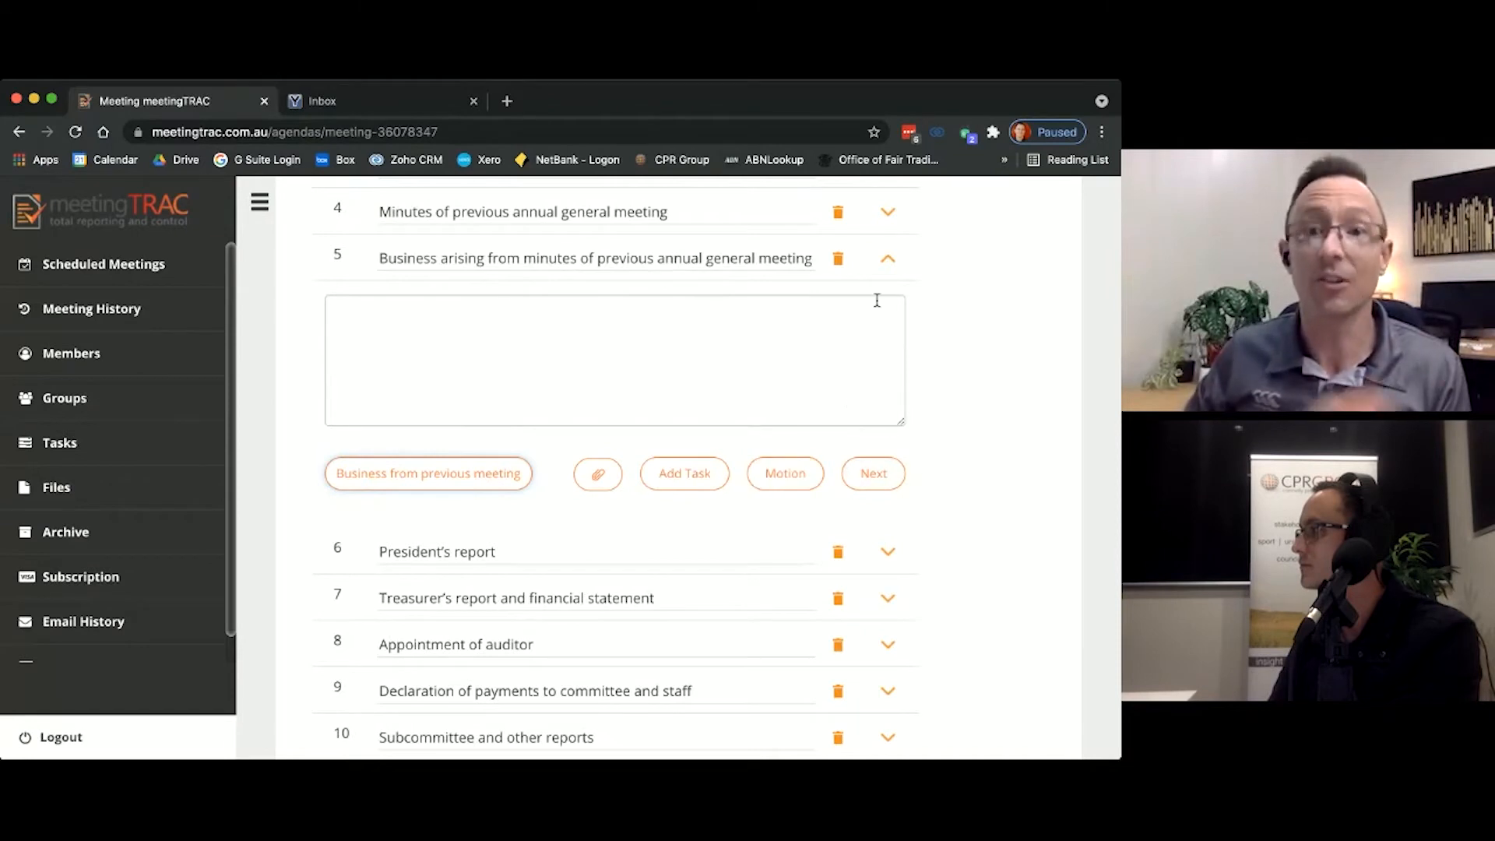
left_click(888, 477)
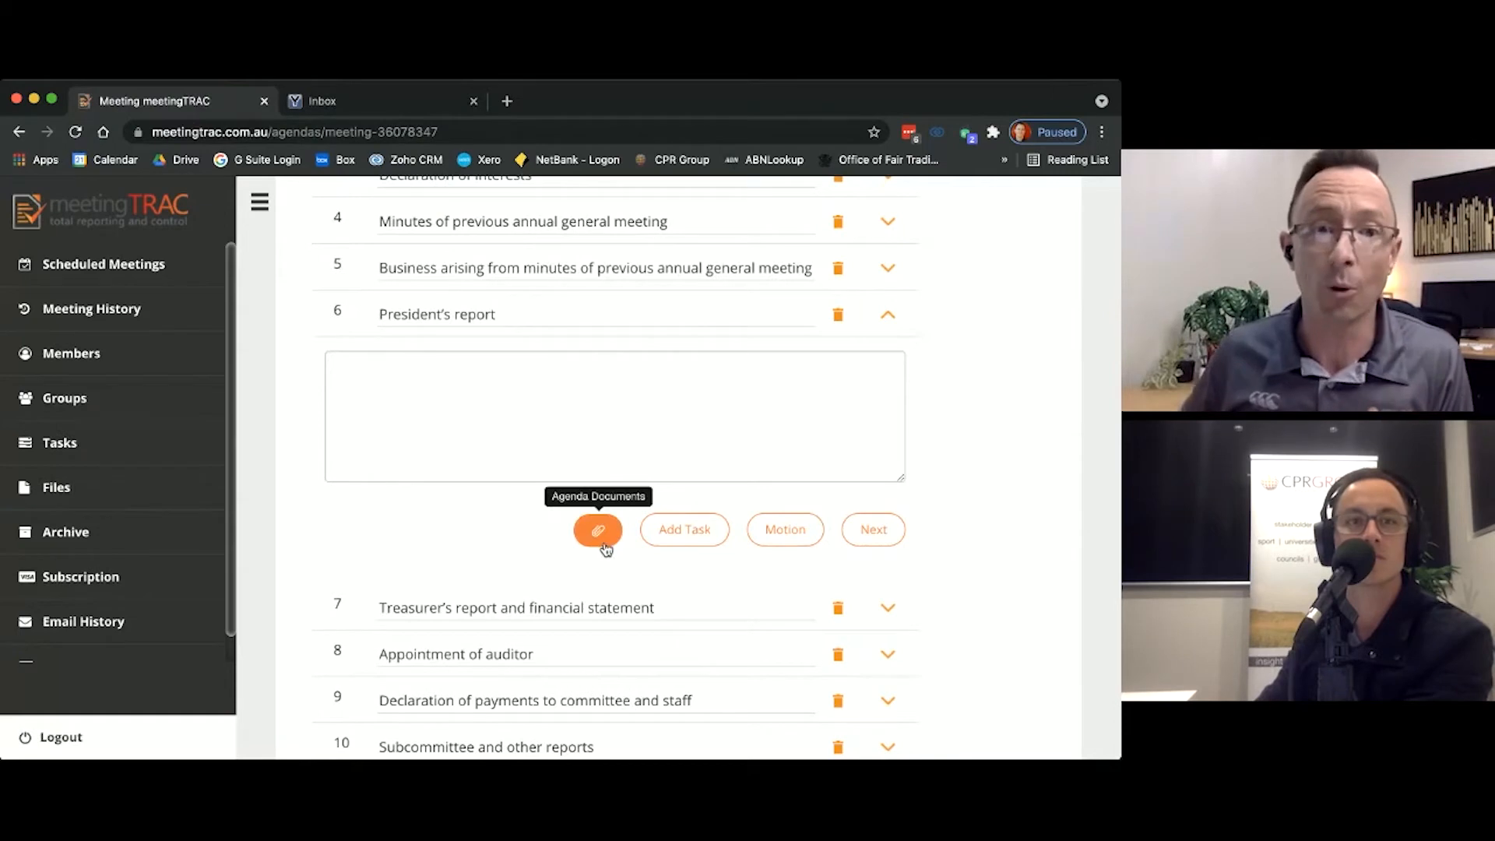
Step: View the document attachment options for the President's report and close them without attaching a file
left_click(601, 534)
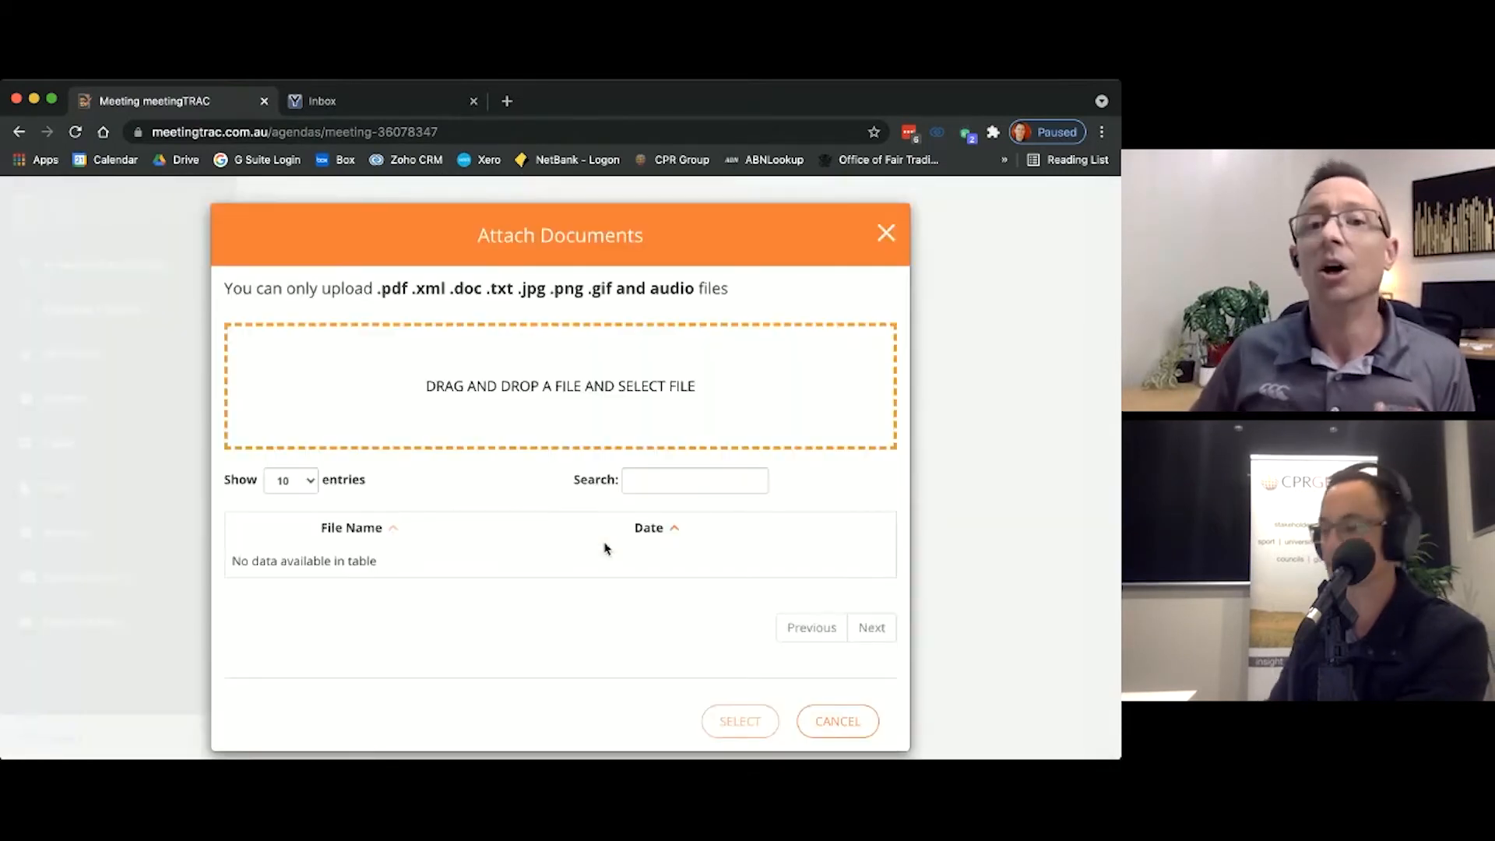
scroll(955, 506, "down", 1)
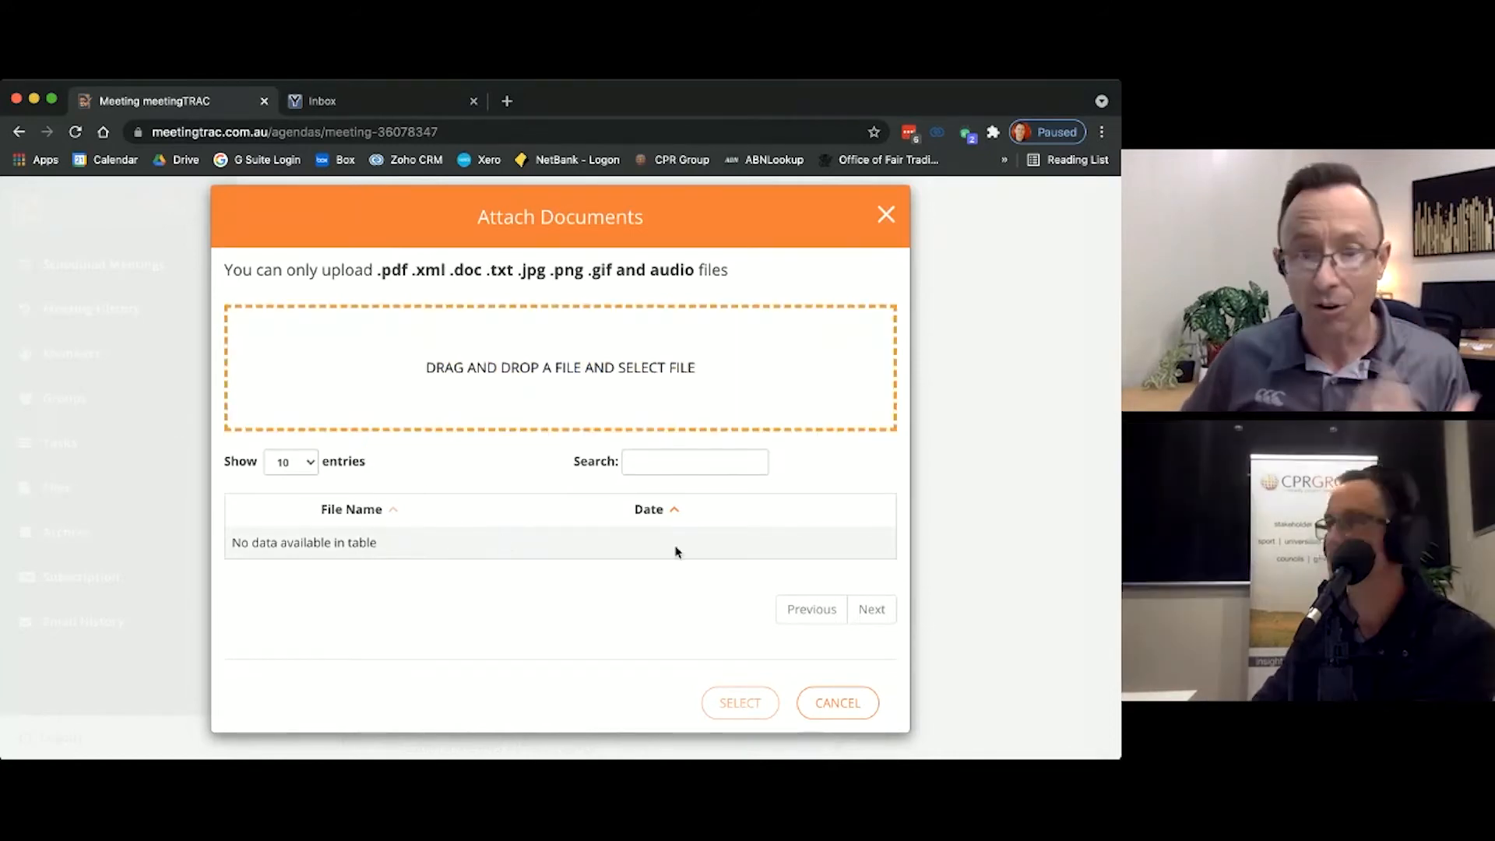
left_click(822, 705)
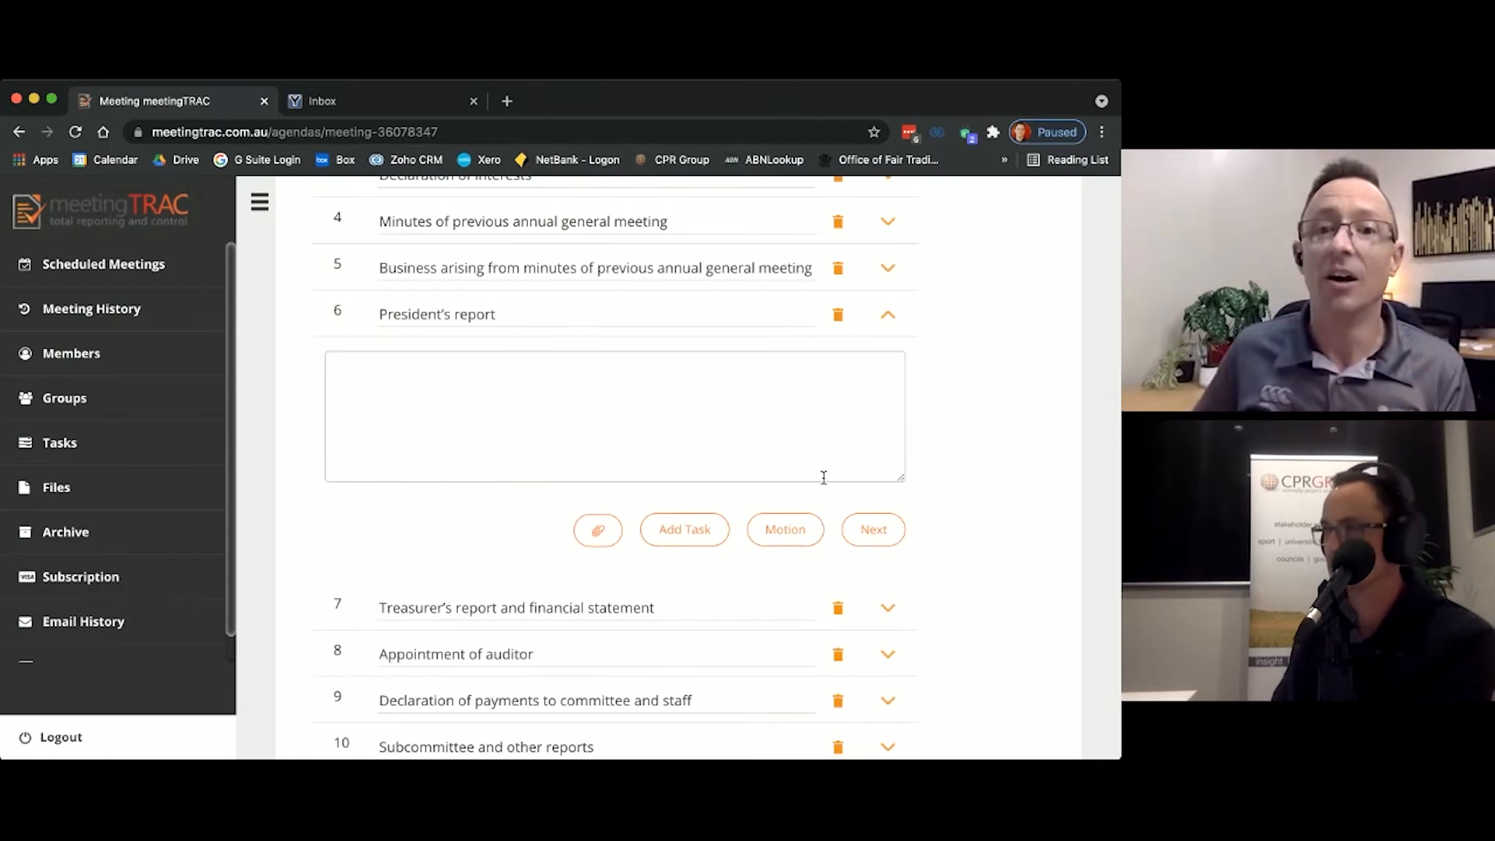
Step: Record the motion to adopt the president's report with two attendees as mover and seconder, result Carried, and save it
left_click(781, 527)
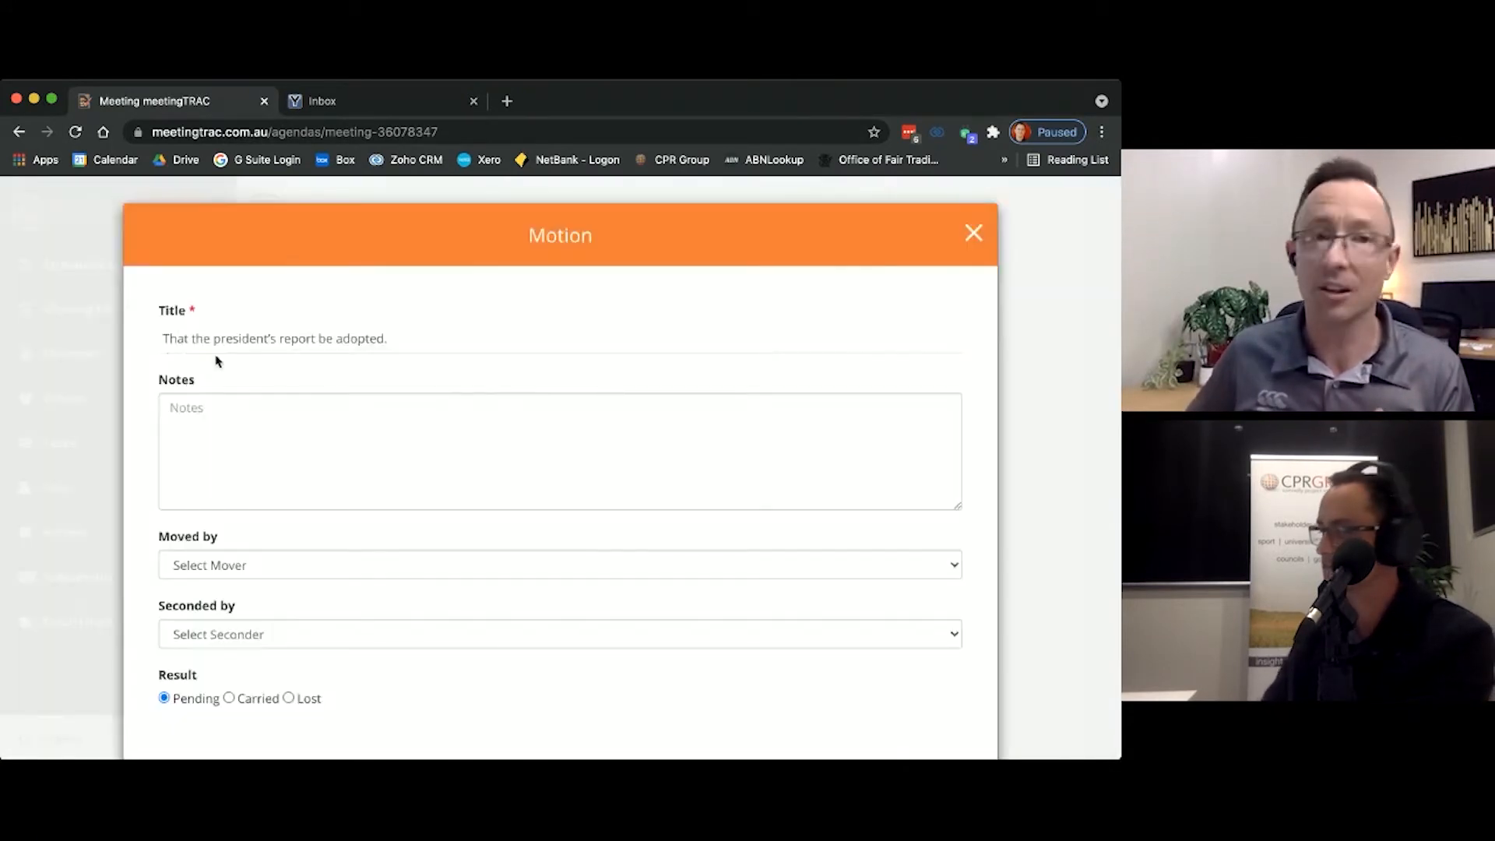
key("Tab")
key("Tab")
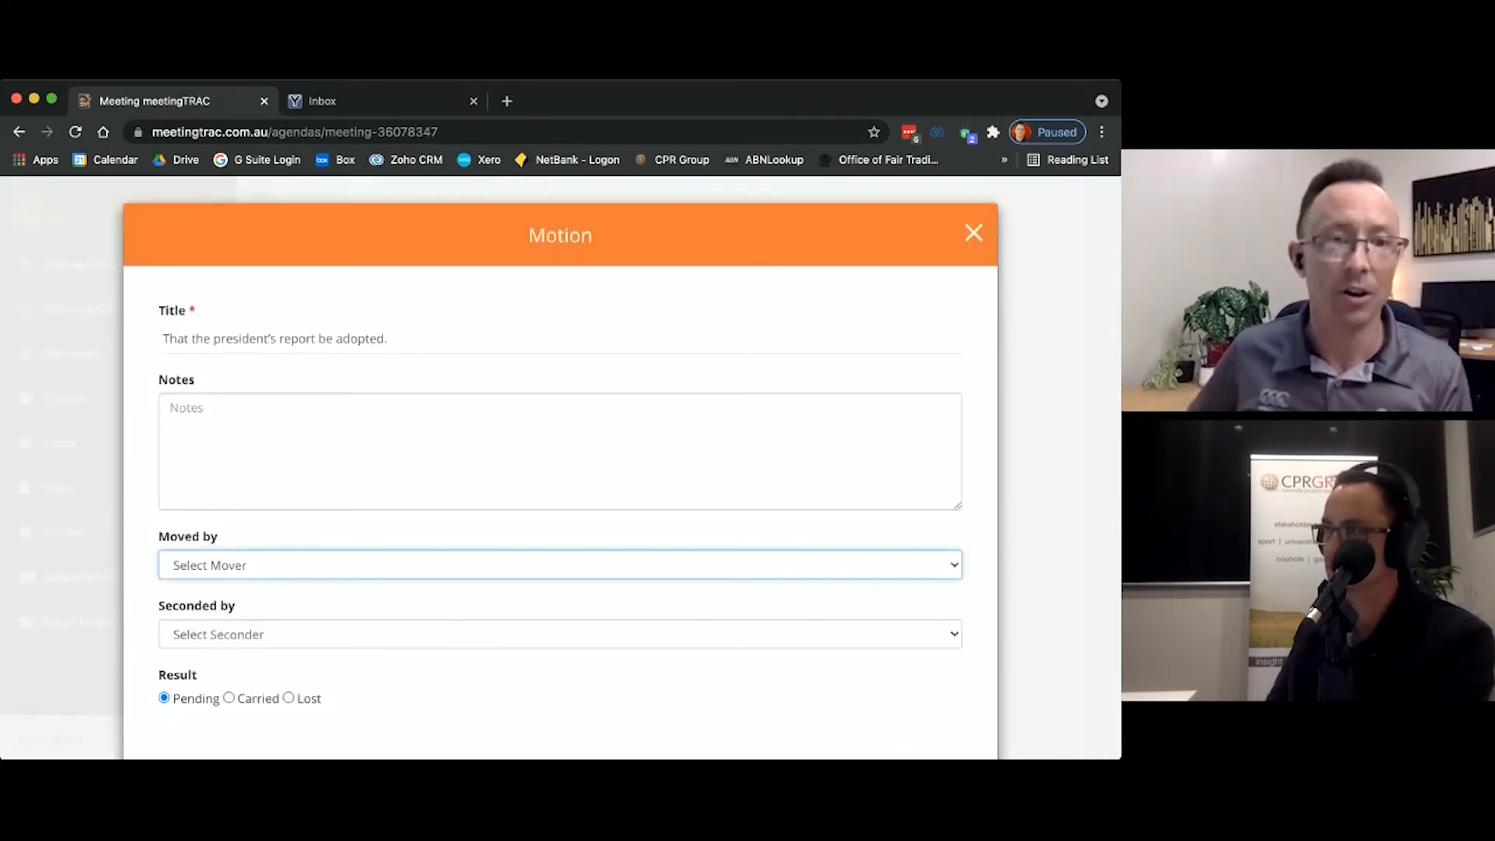
key("b")
key("Tab")
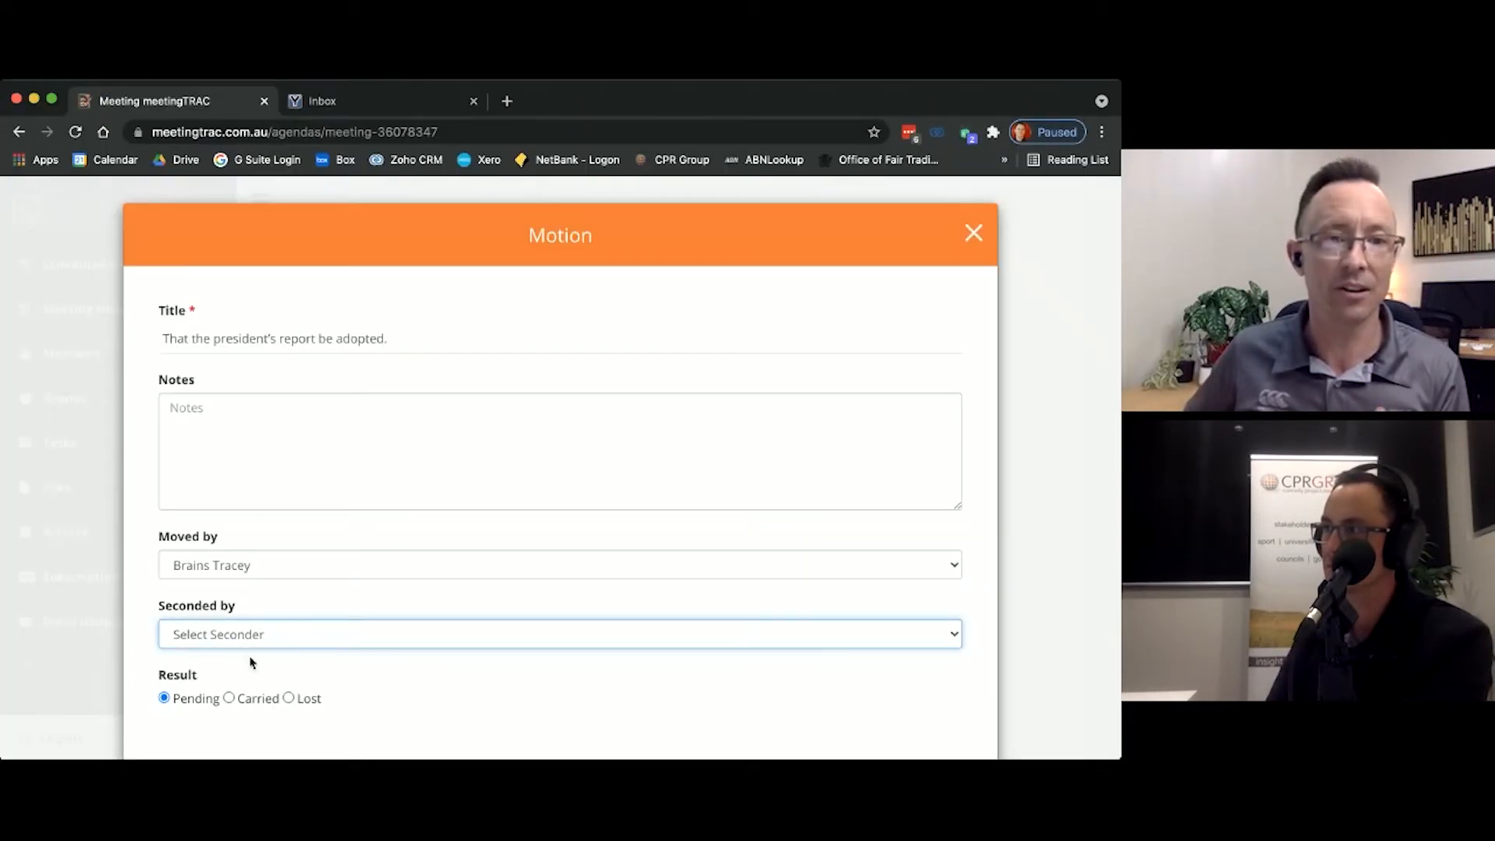
key("j")
left_click(228, 697)
scroll(172, 703, "down", 3)
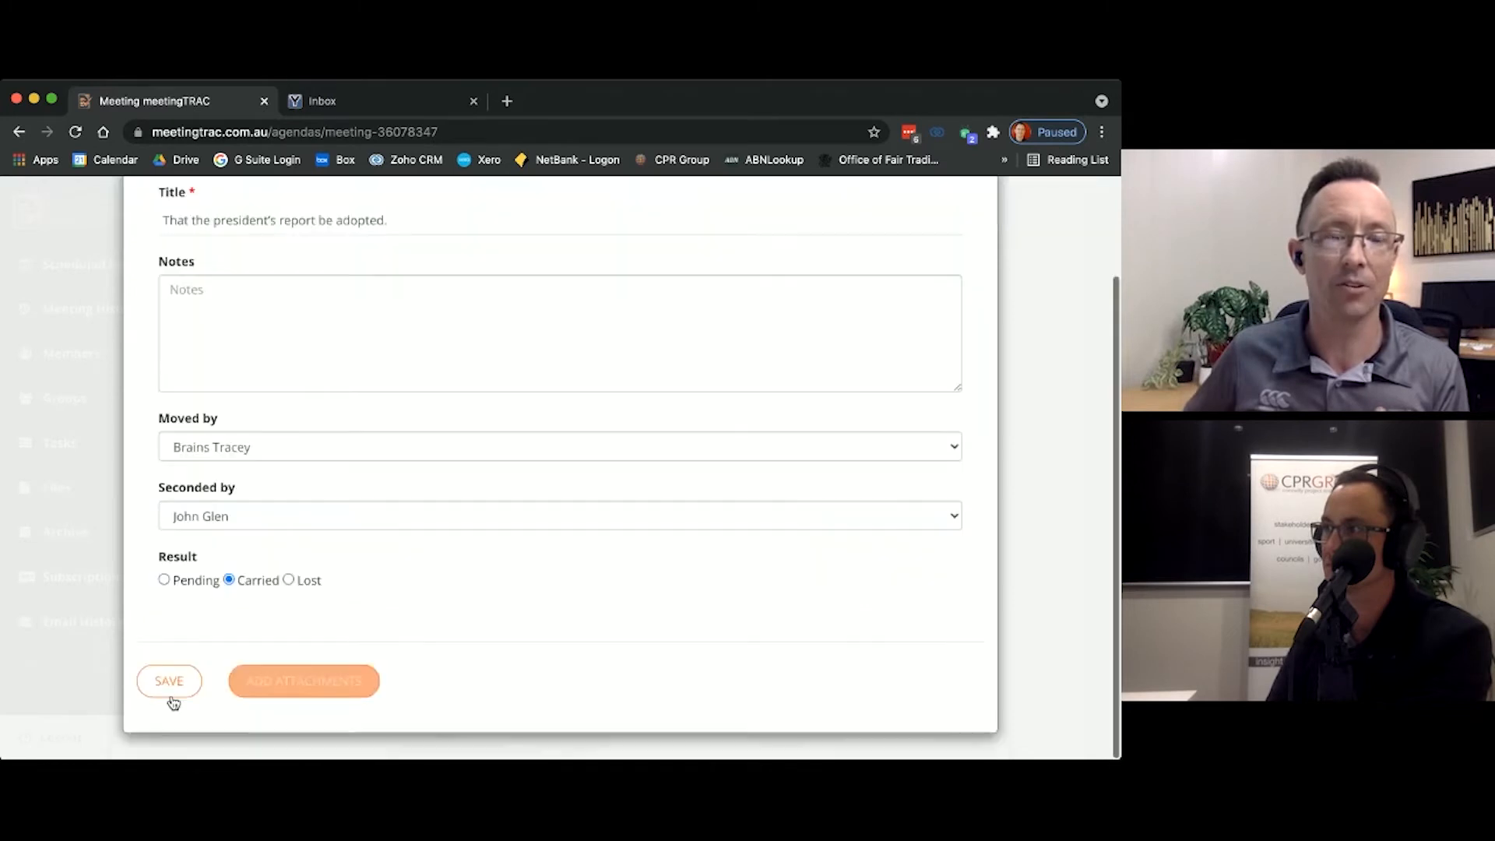
left_click(172, 685)
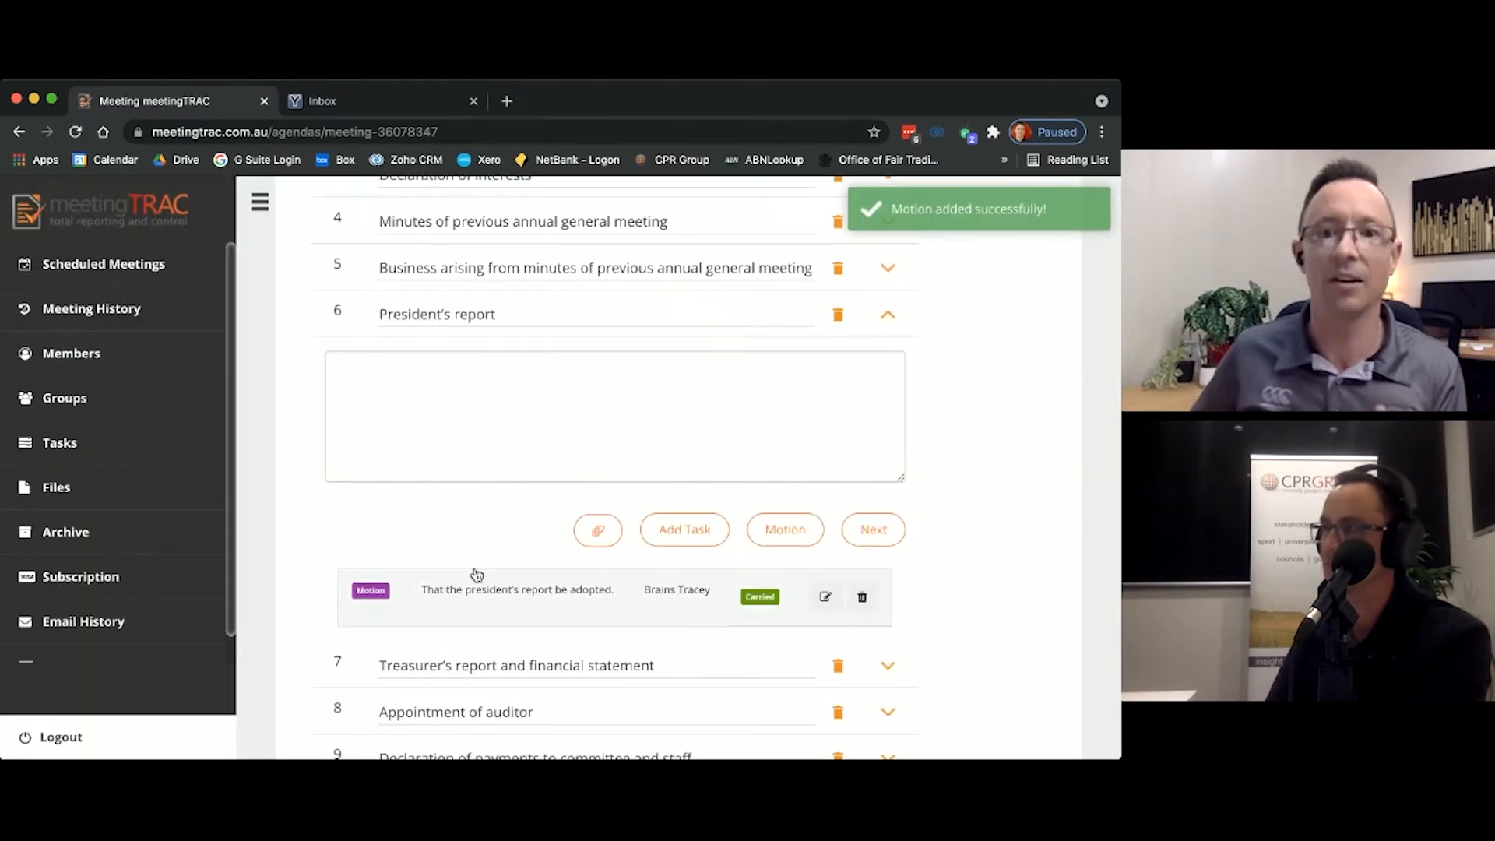
Step: Move on to the Treasurer's report and financial statement item and view its document attachment options without attaching a file
left_click(873, 529)
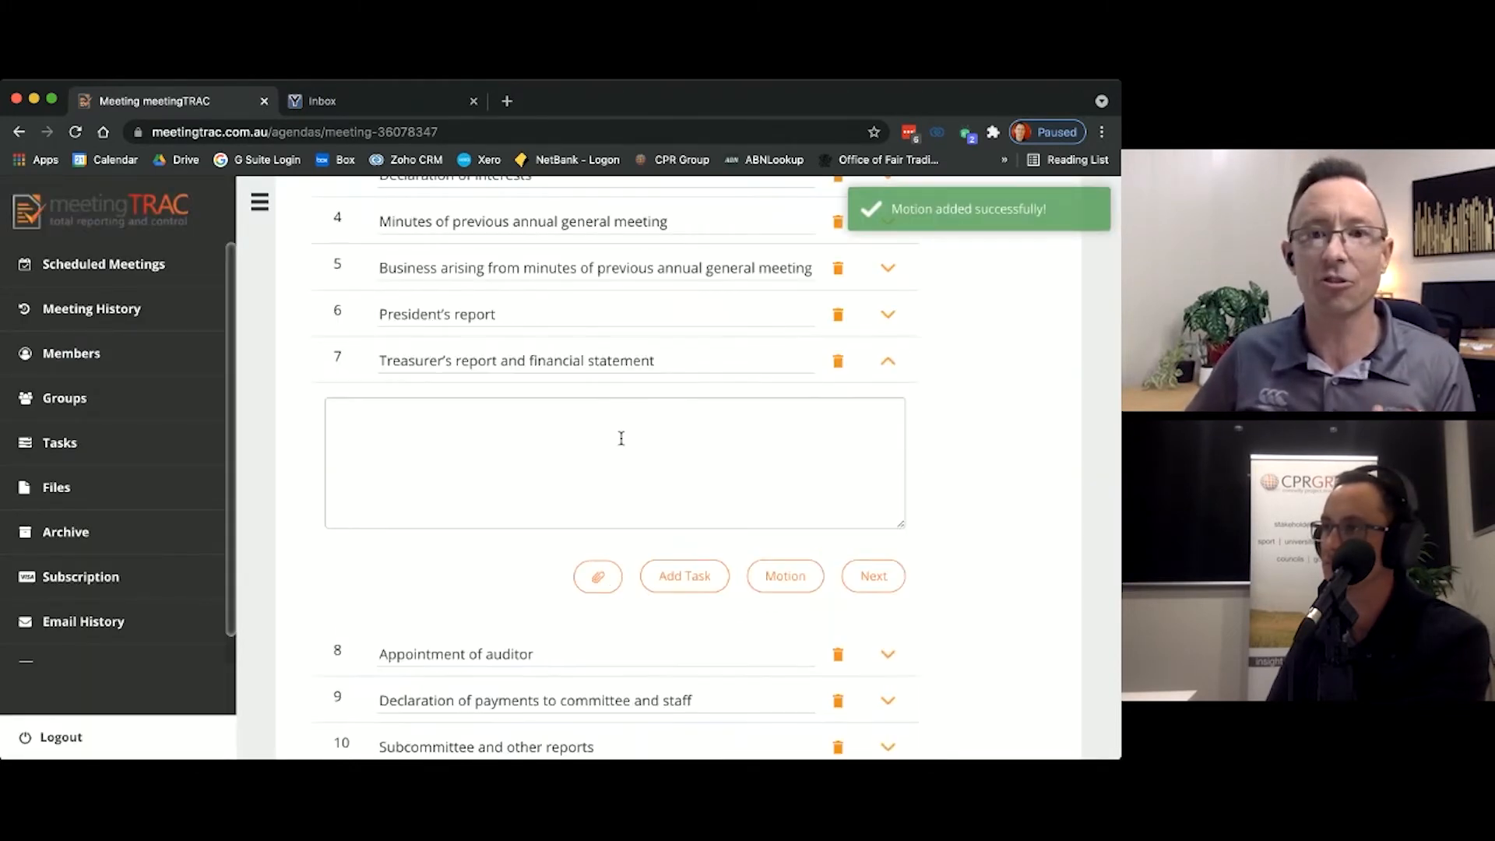
left_click(597, 576)
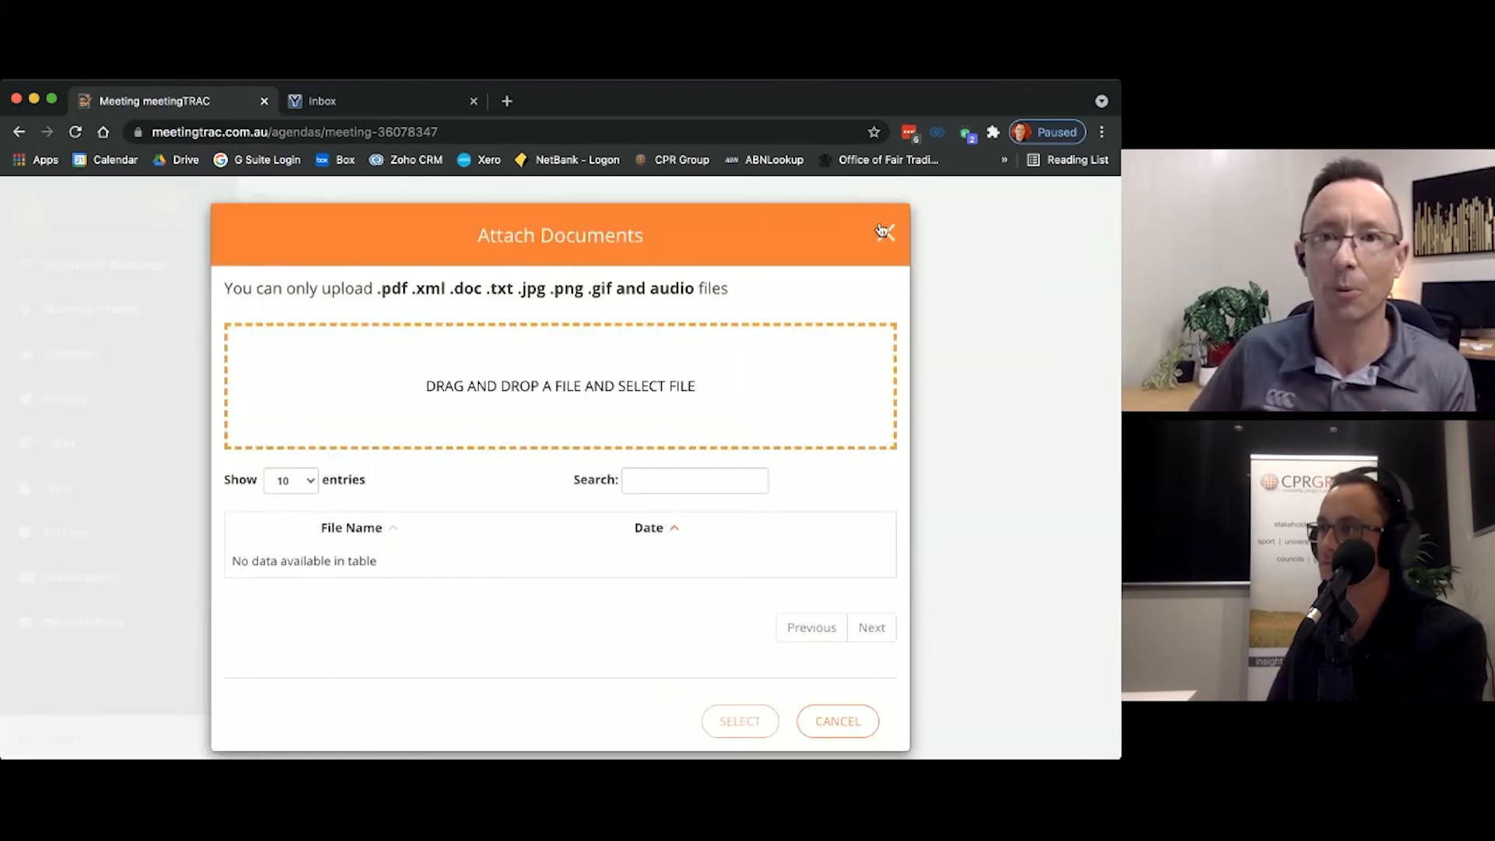
left_click(887, 234)
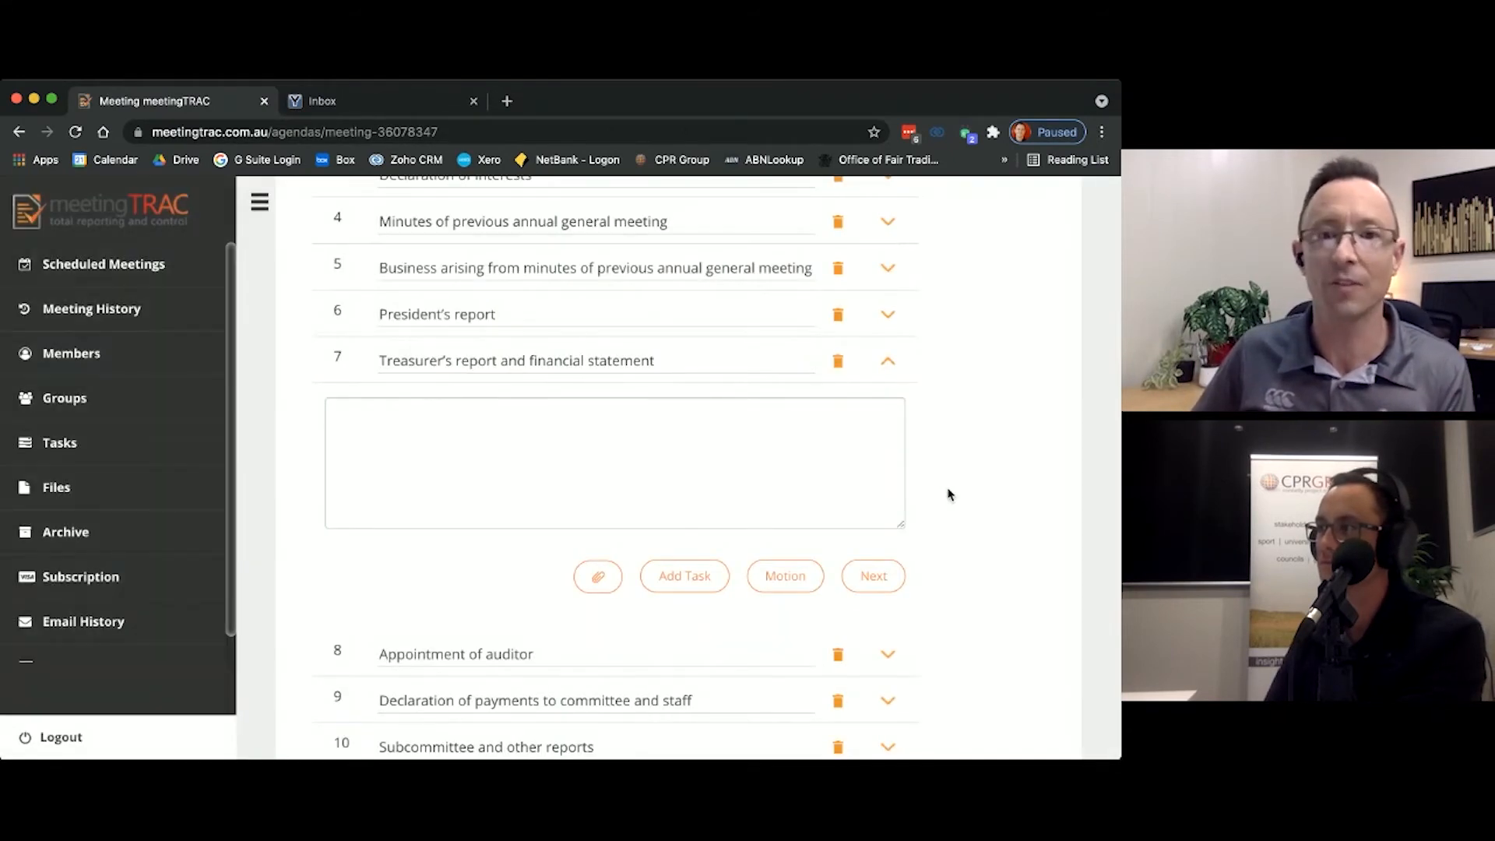
Step: Open the treasurer's report motion and replace the [DATES] placeholder in its title with 2020/21
left_click(784, 576)
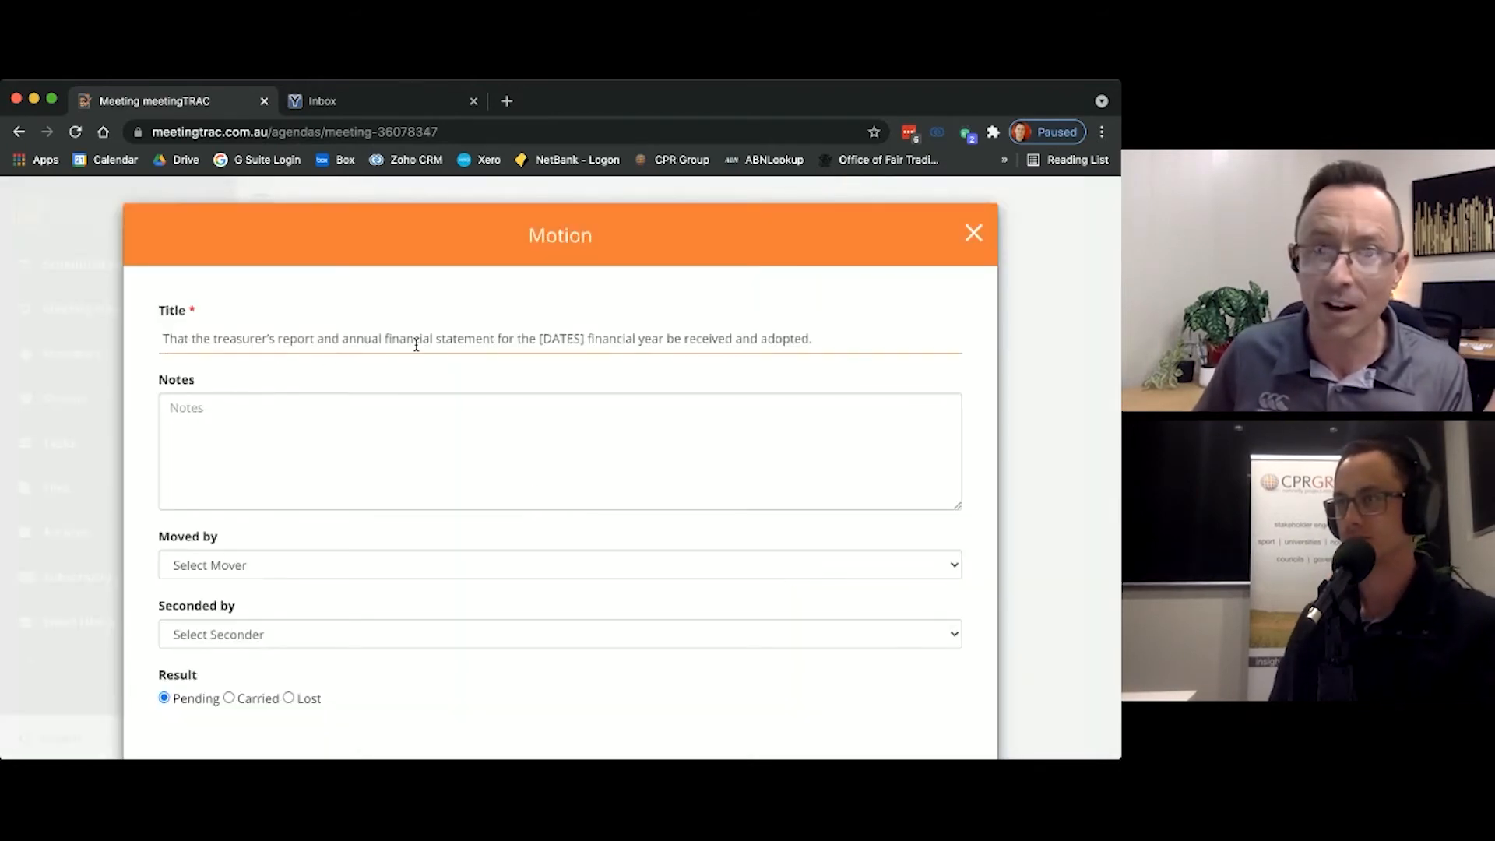
double_click(551, 339)
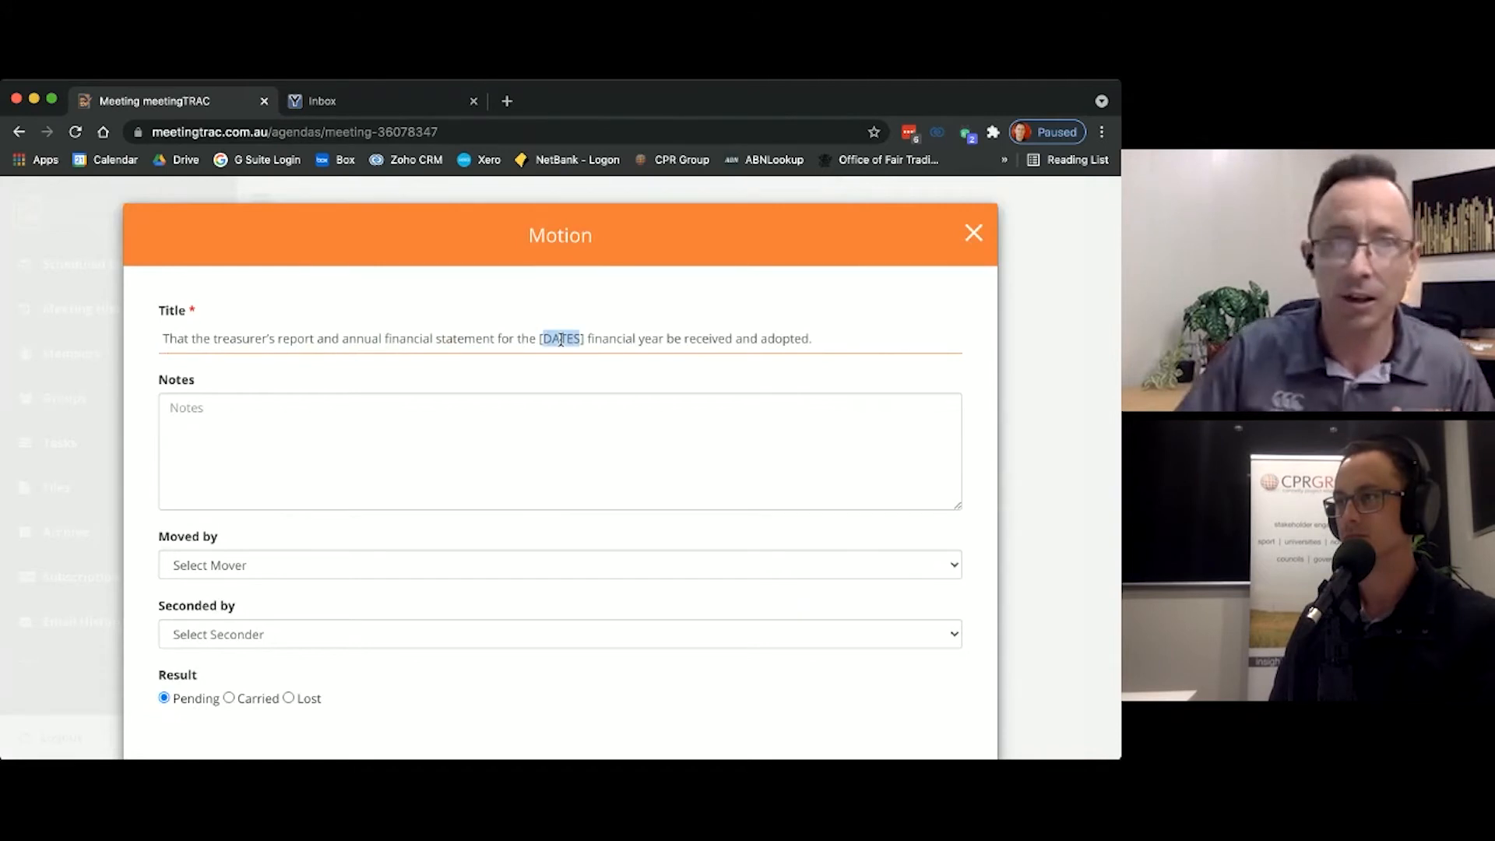
key("BackSpace")
key("BackSpace")
key("Delete")
type("2020/21")
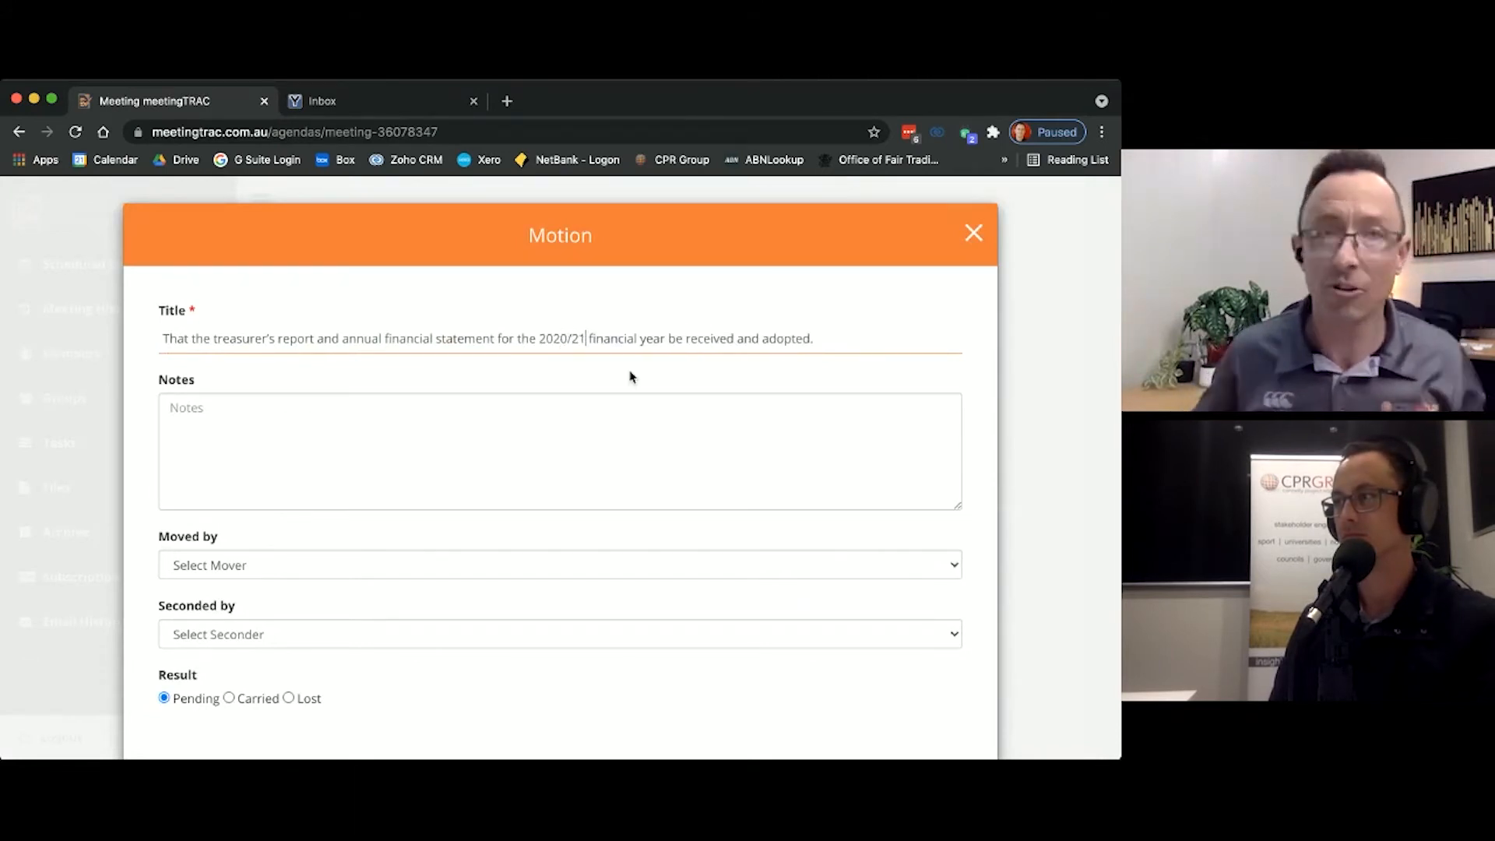
Step: Choose two attendees as mover and seconder of the treasurer's report motion and set its result to Carried
left_click(394, 559)
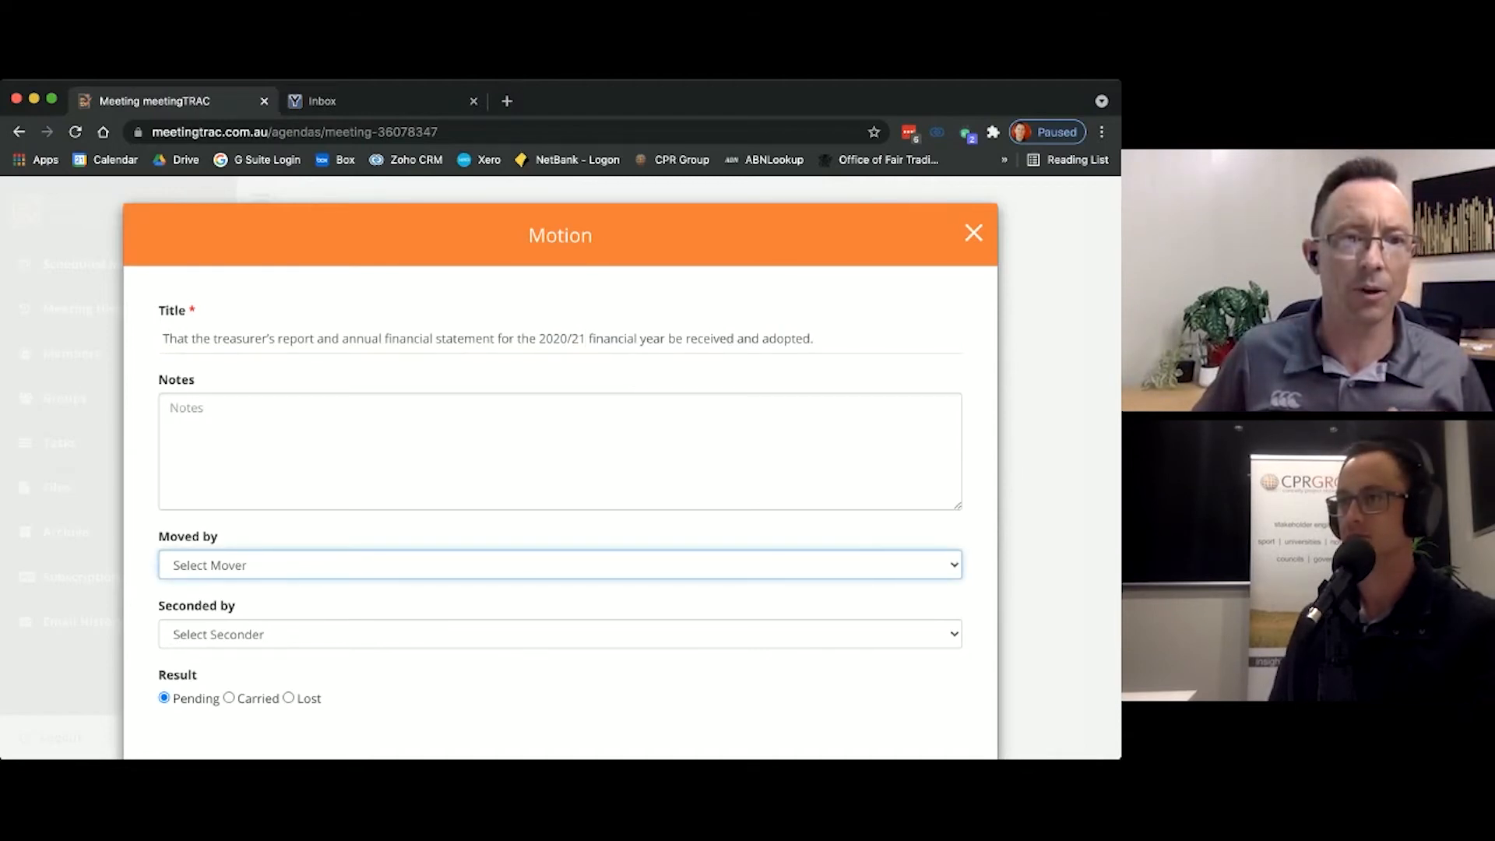
left_click(252, 589)
left_click(251, 633)
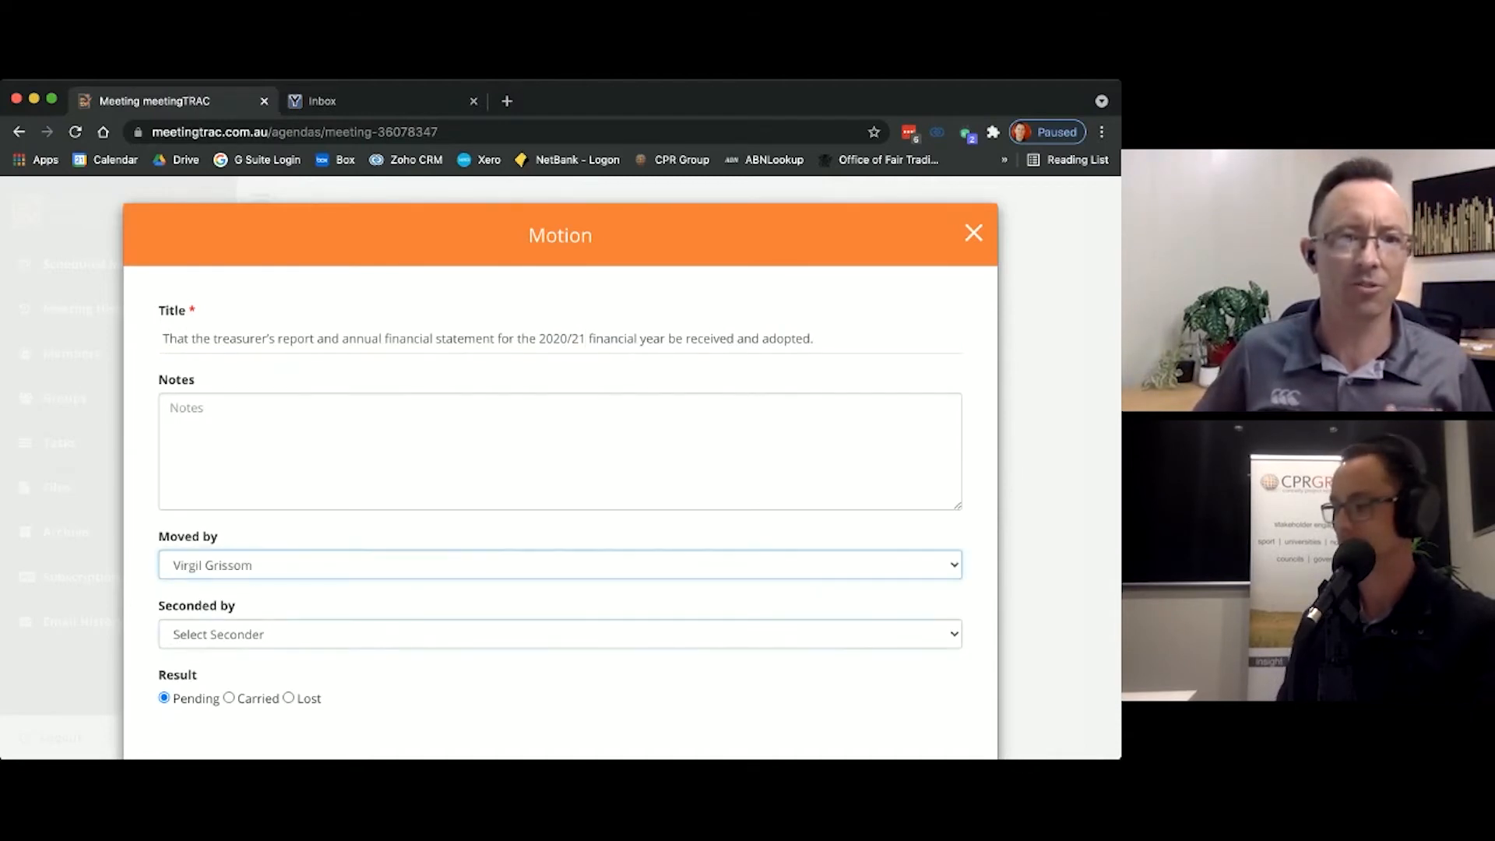
left_click(230, 694)
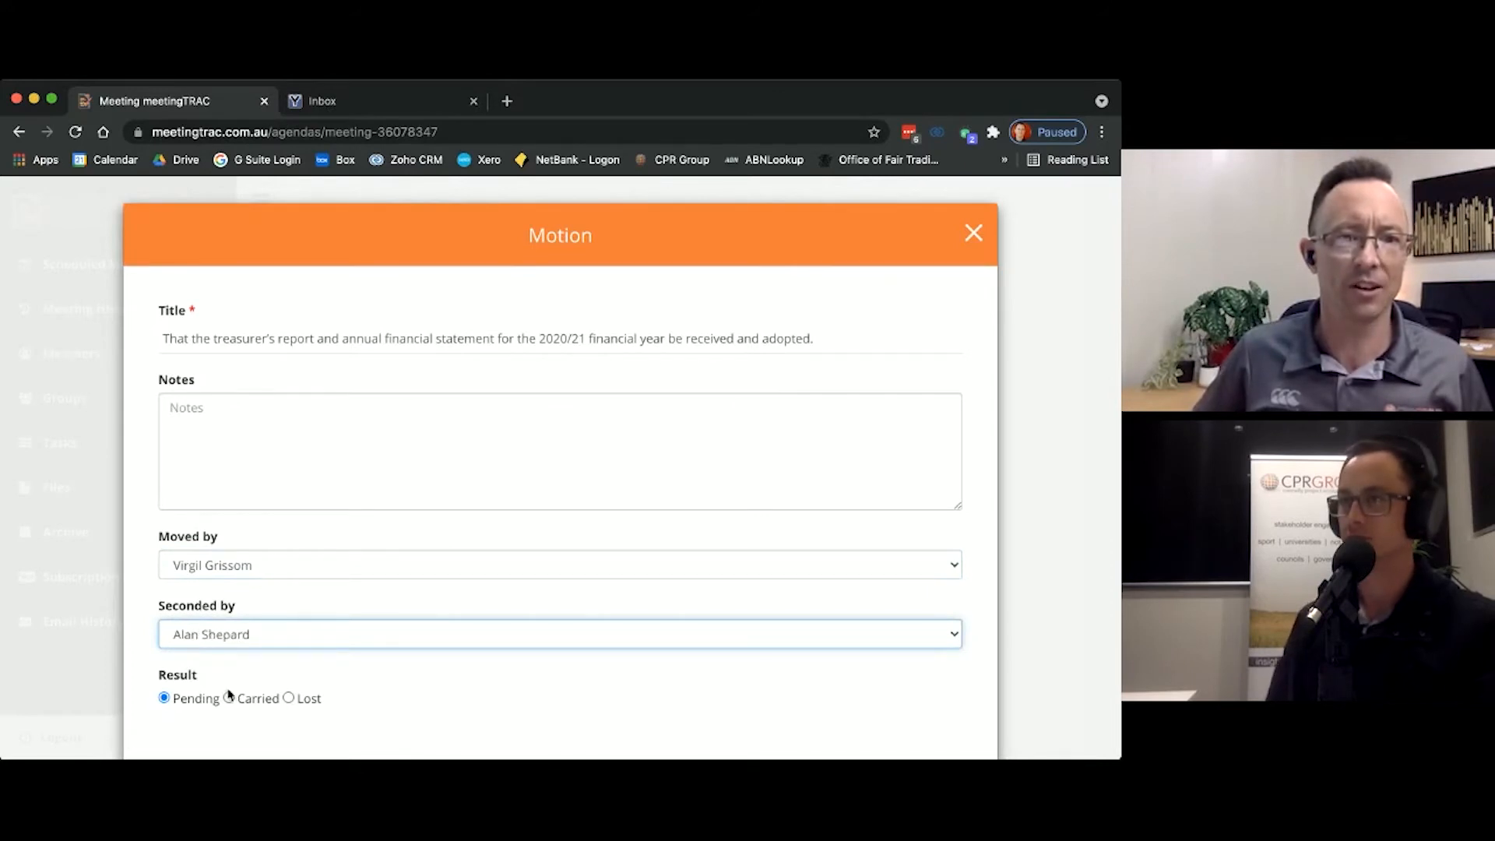
left_click(229, 698)
Step: Add the note "Great questions were asked and answered." to the treasurer's report motion
scroll(353, 297, "down", 3)
left_click(355, 296)
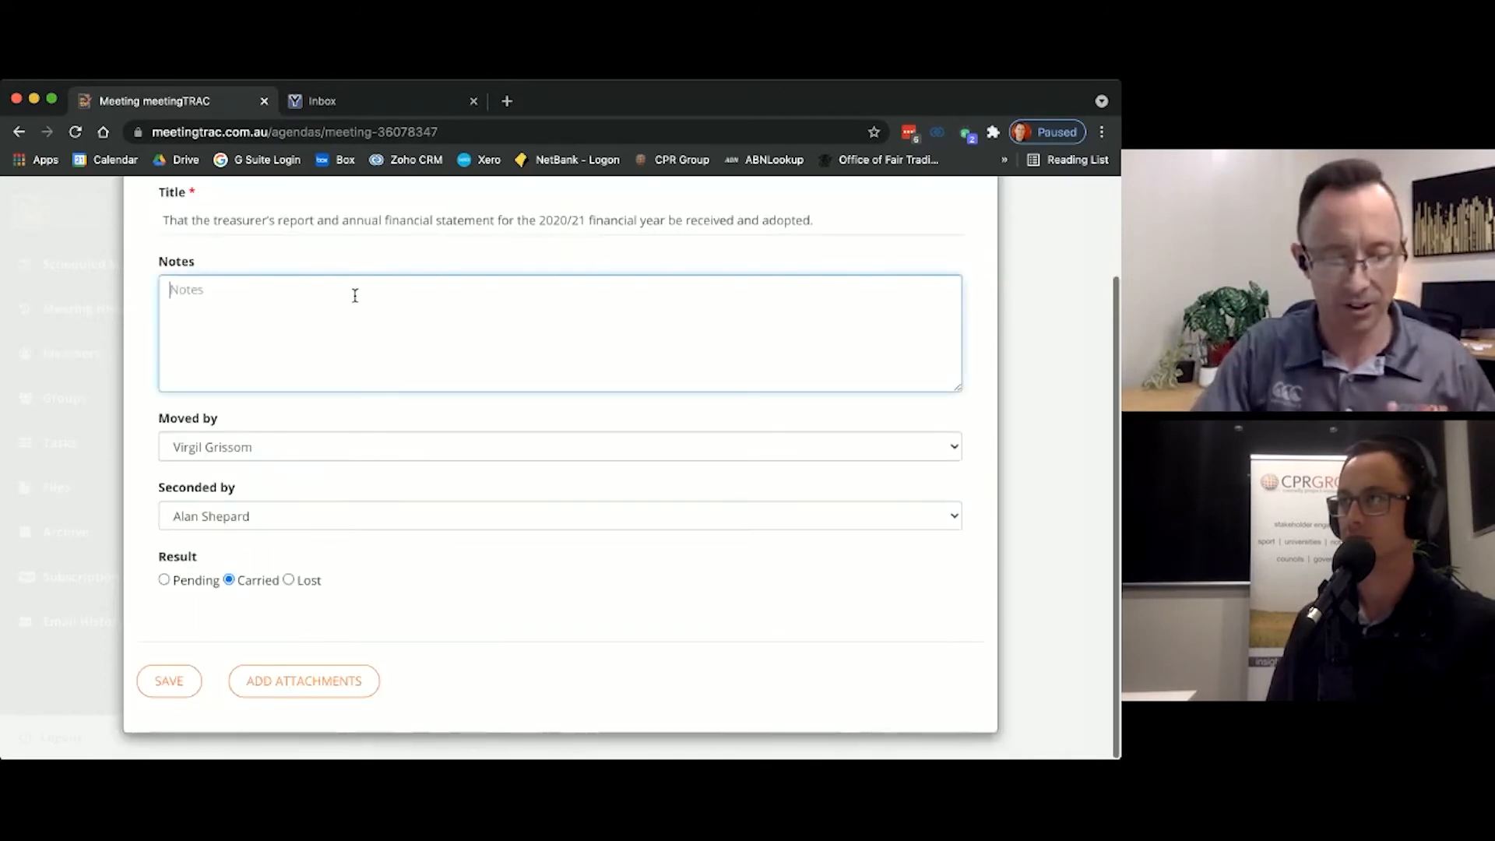
type("Great que")
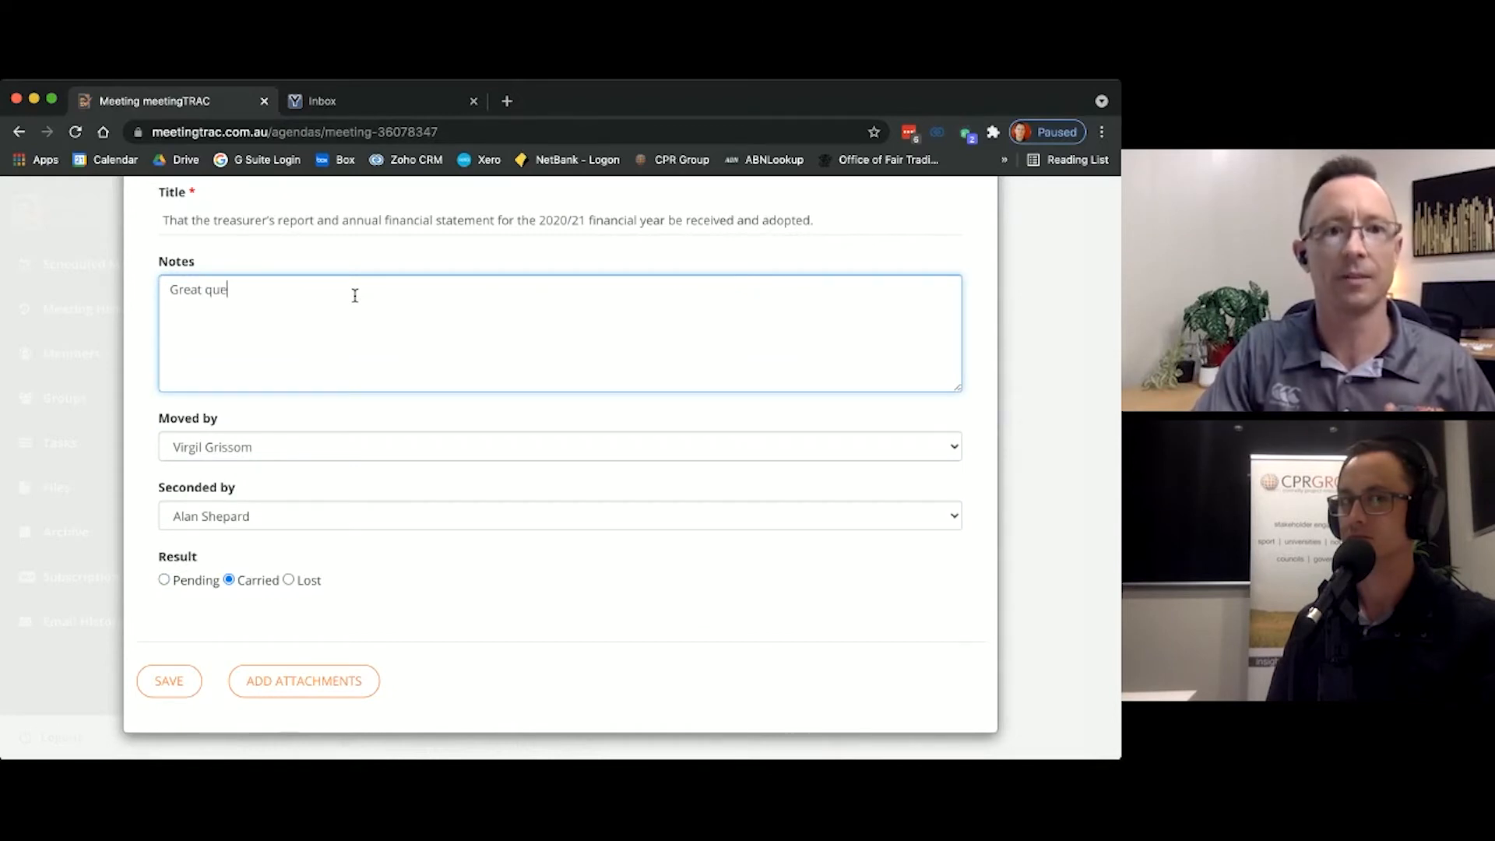
type("stions were asked and a")
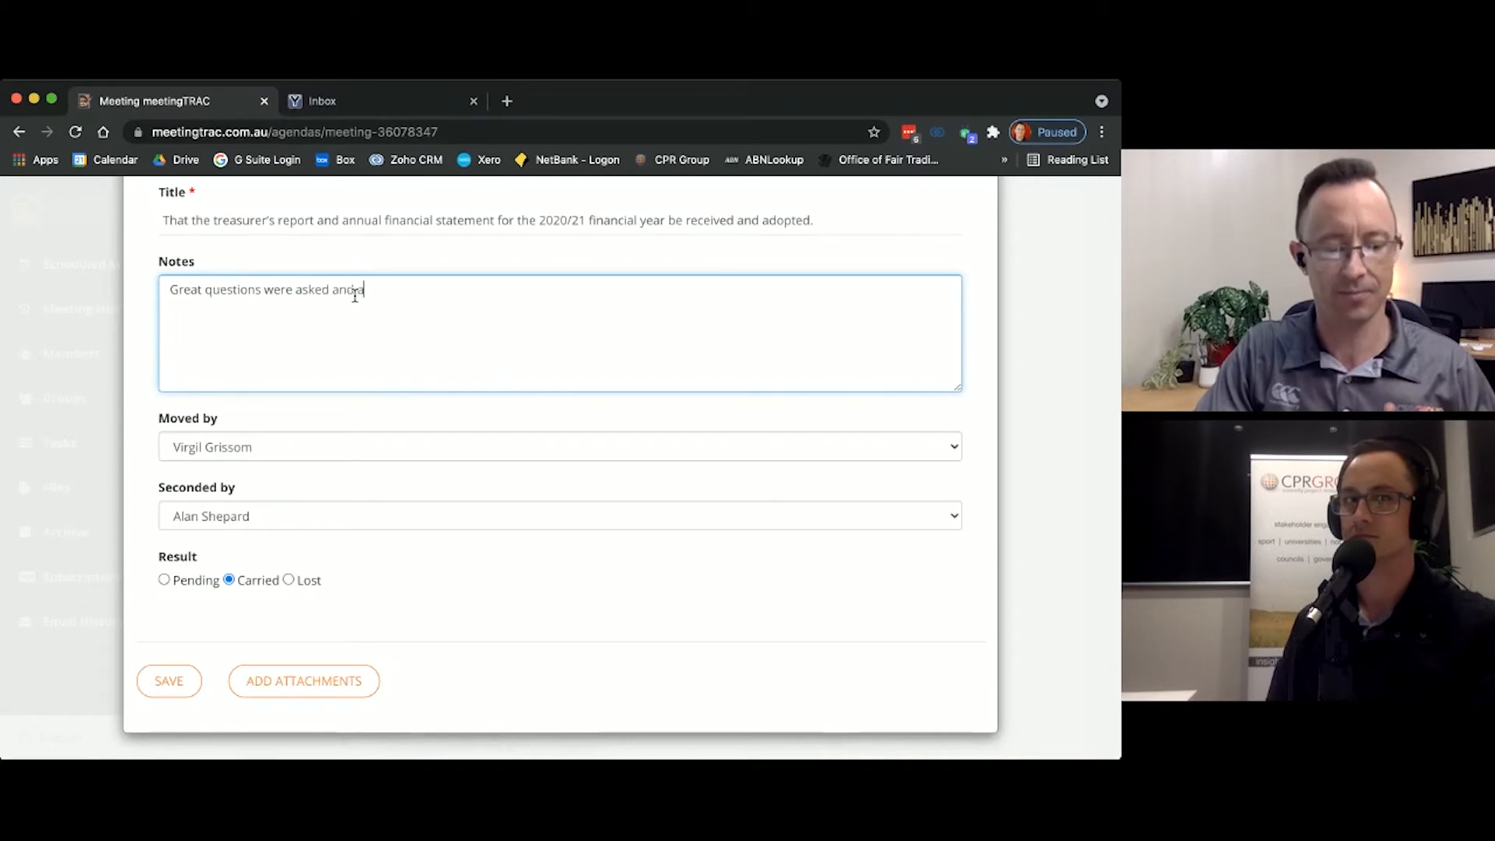
type("nswered.")
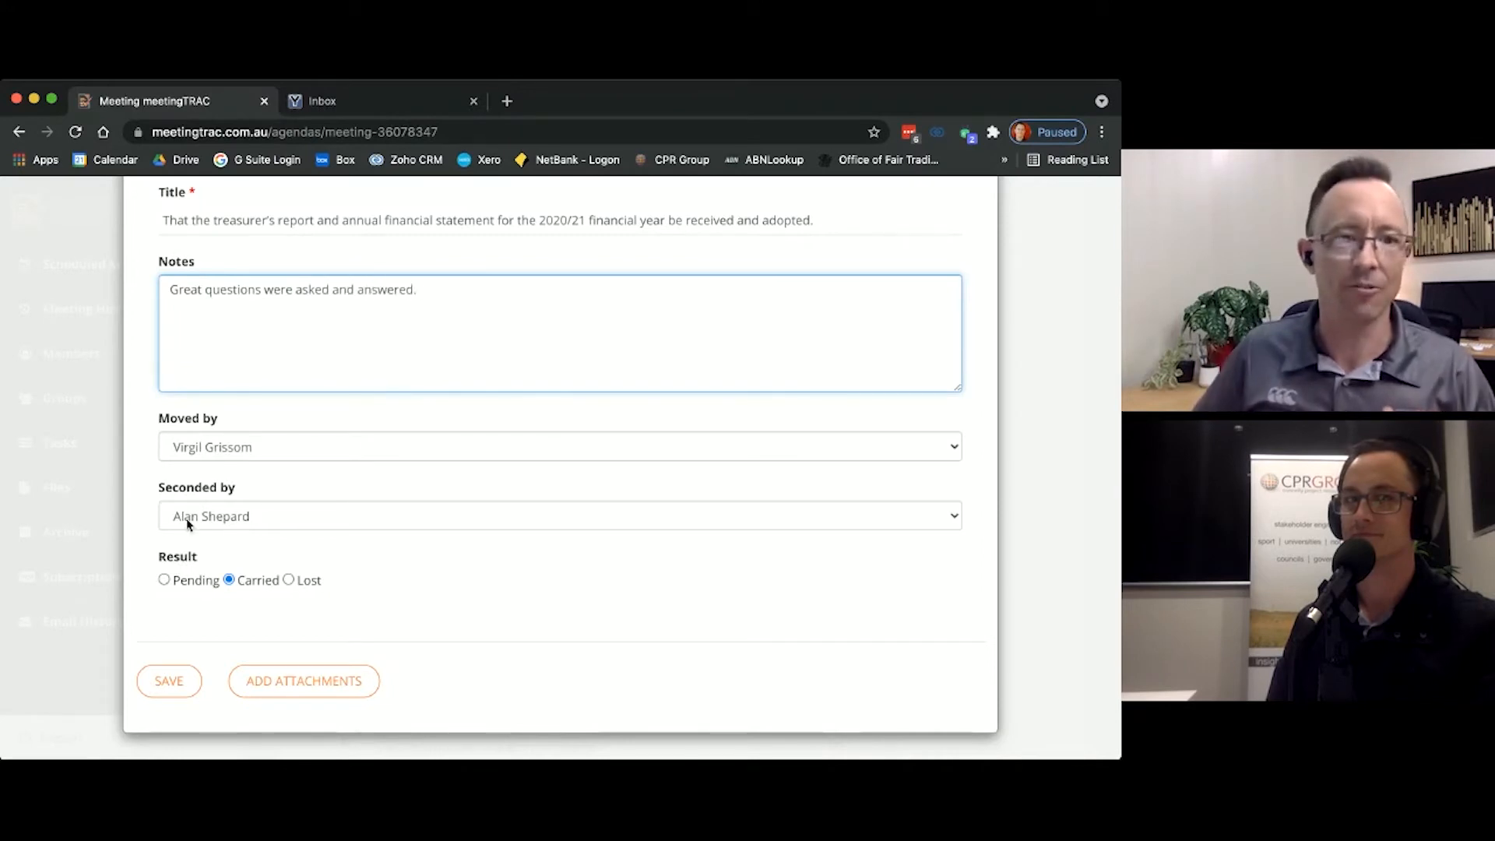
Step: Save the treasurer's report motion and move on to the Appointment of auditor agenda item
left_click(168, 683)
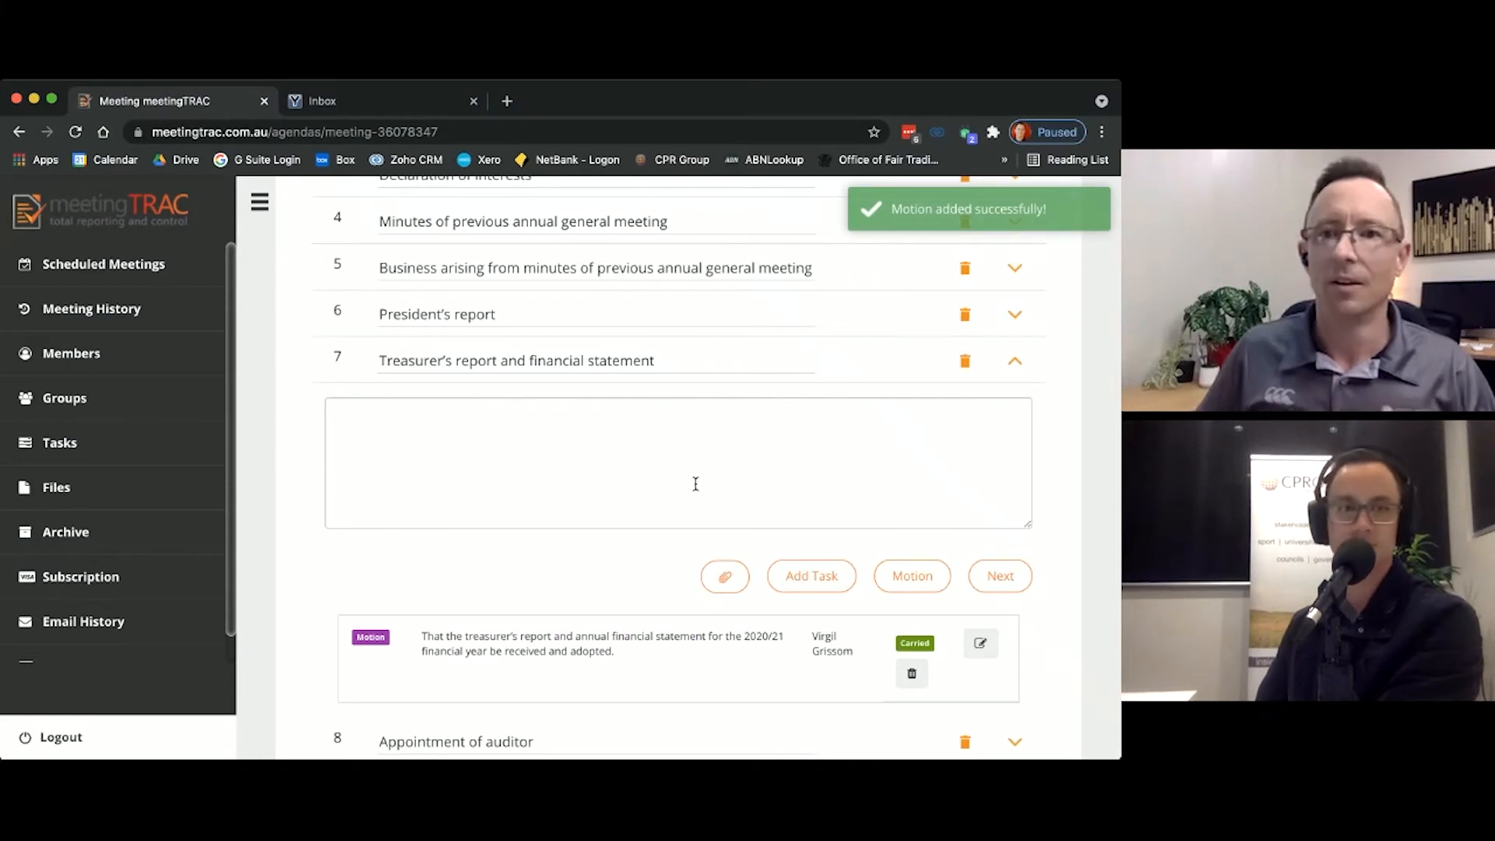
scroll(696, 484, "down", 1)
left_click(1007, 486)
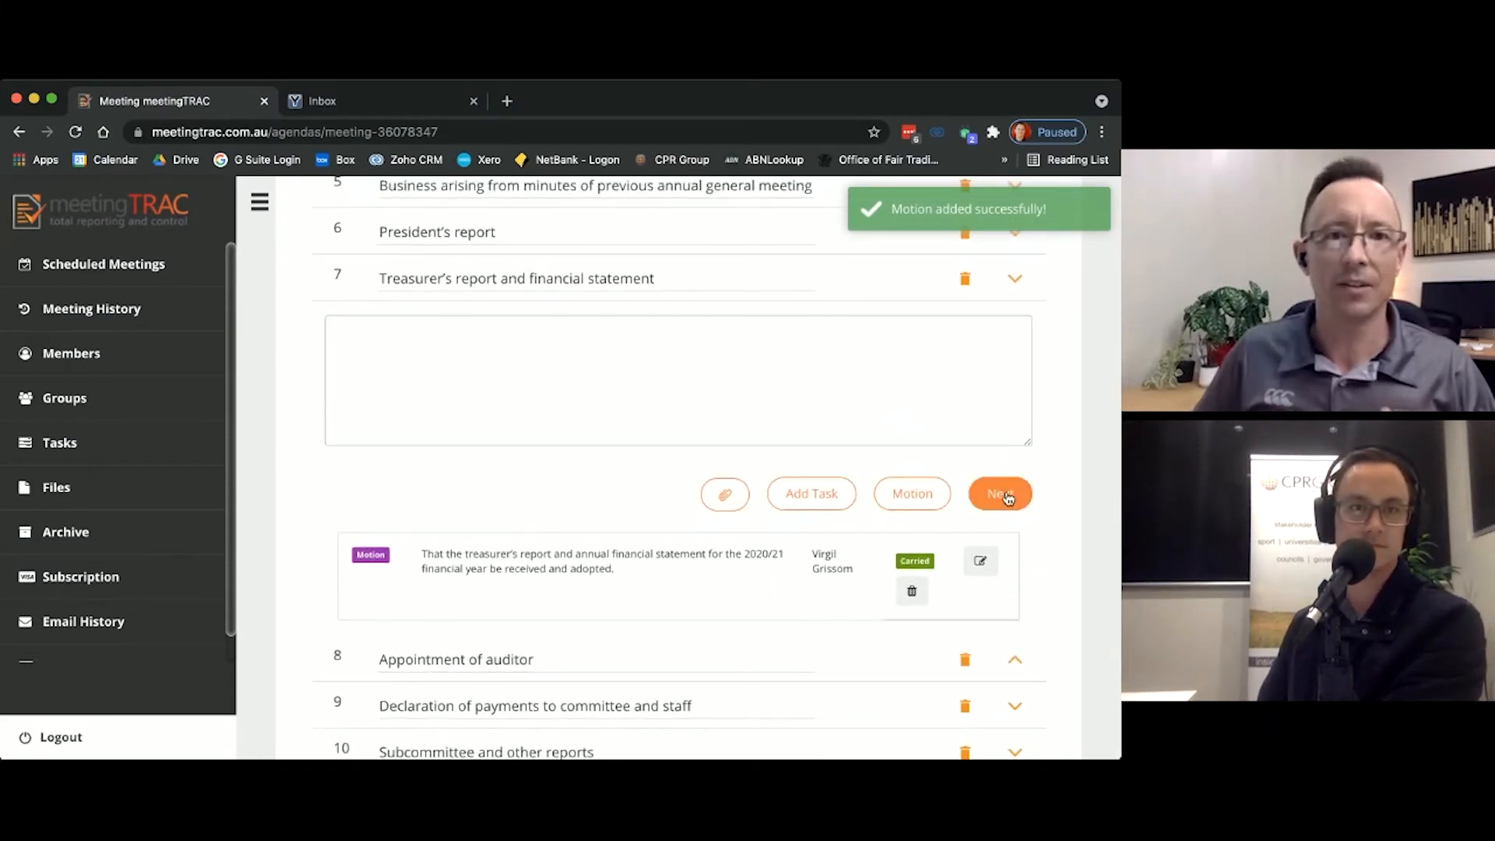
left_click(866, 544)
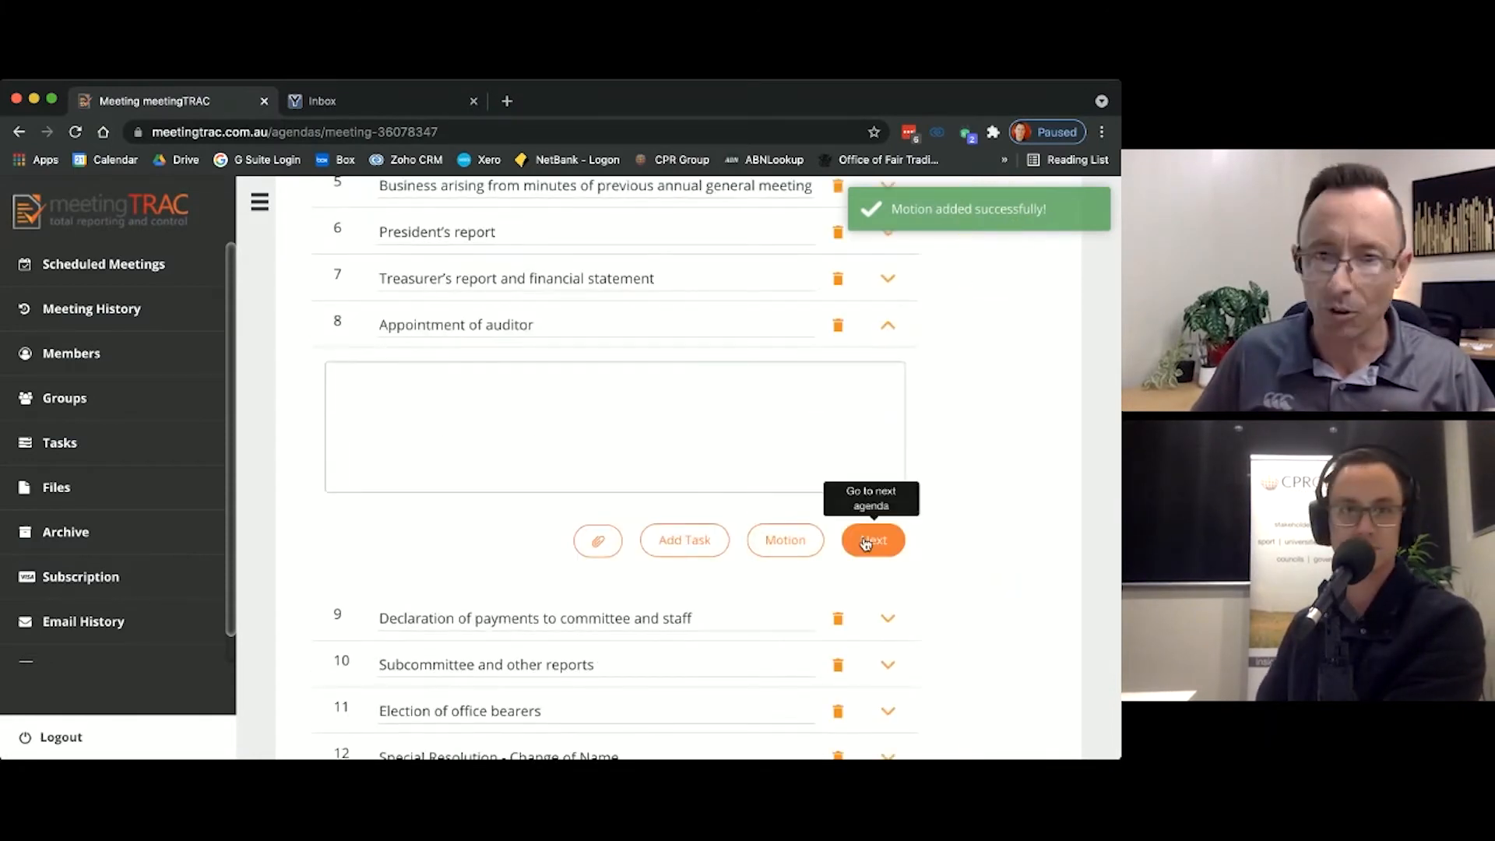
Step: Open the auditor appointment motion and replace the [NAME] placeholder in its title with XYX Auditors
left_click(760, 544)
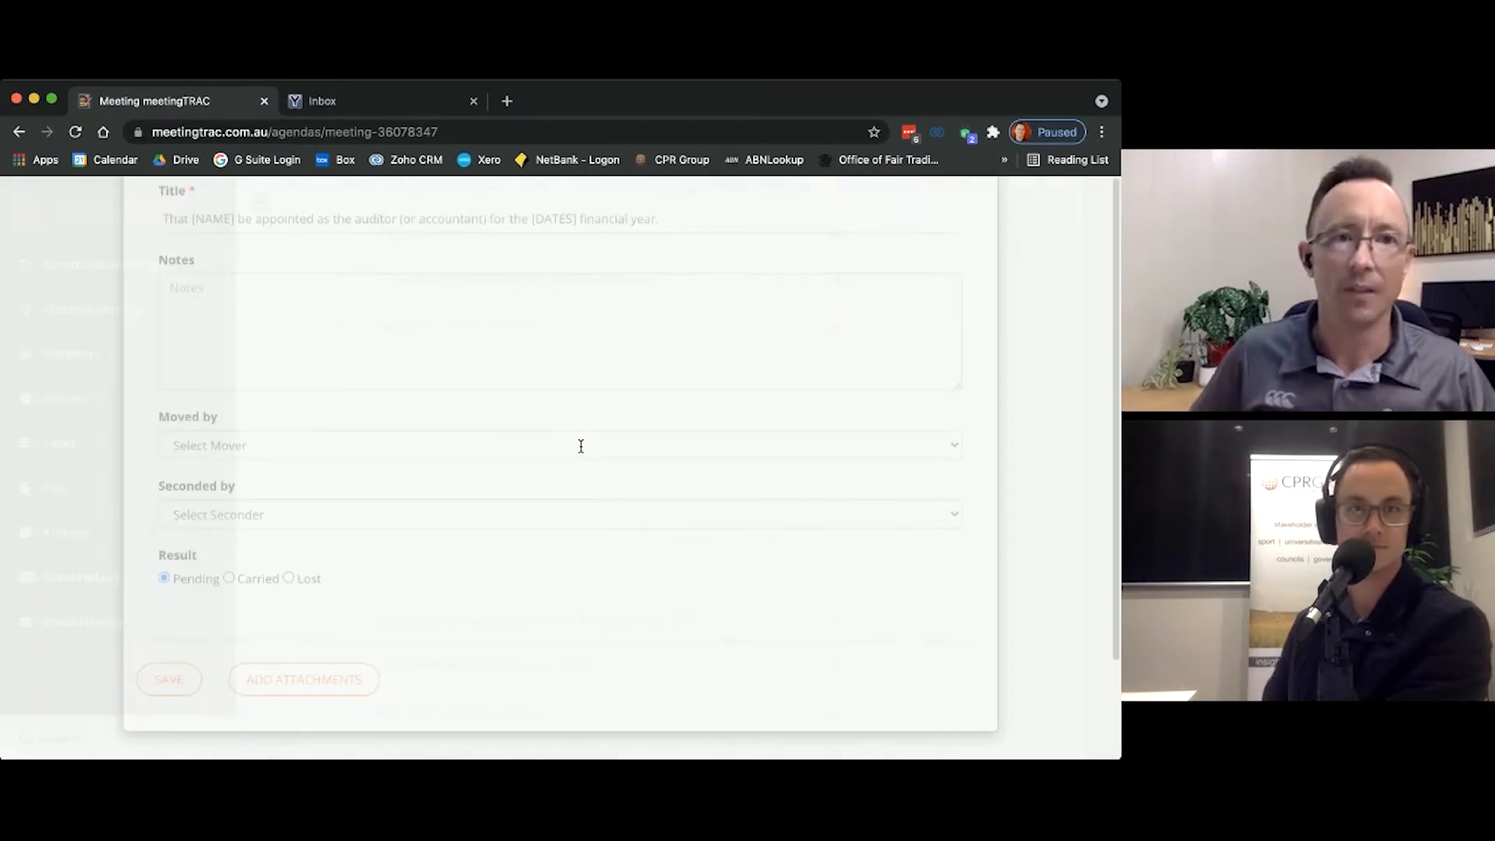
left_click_drag(192, 338, 231, 338)
key("BackSpace")
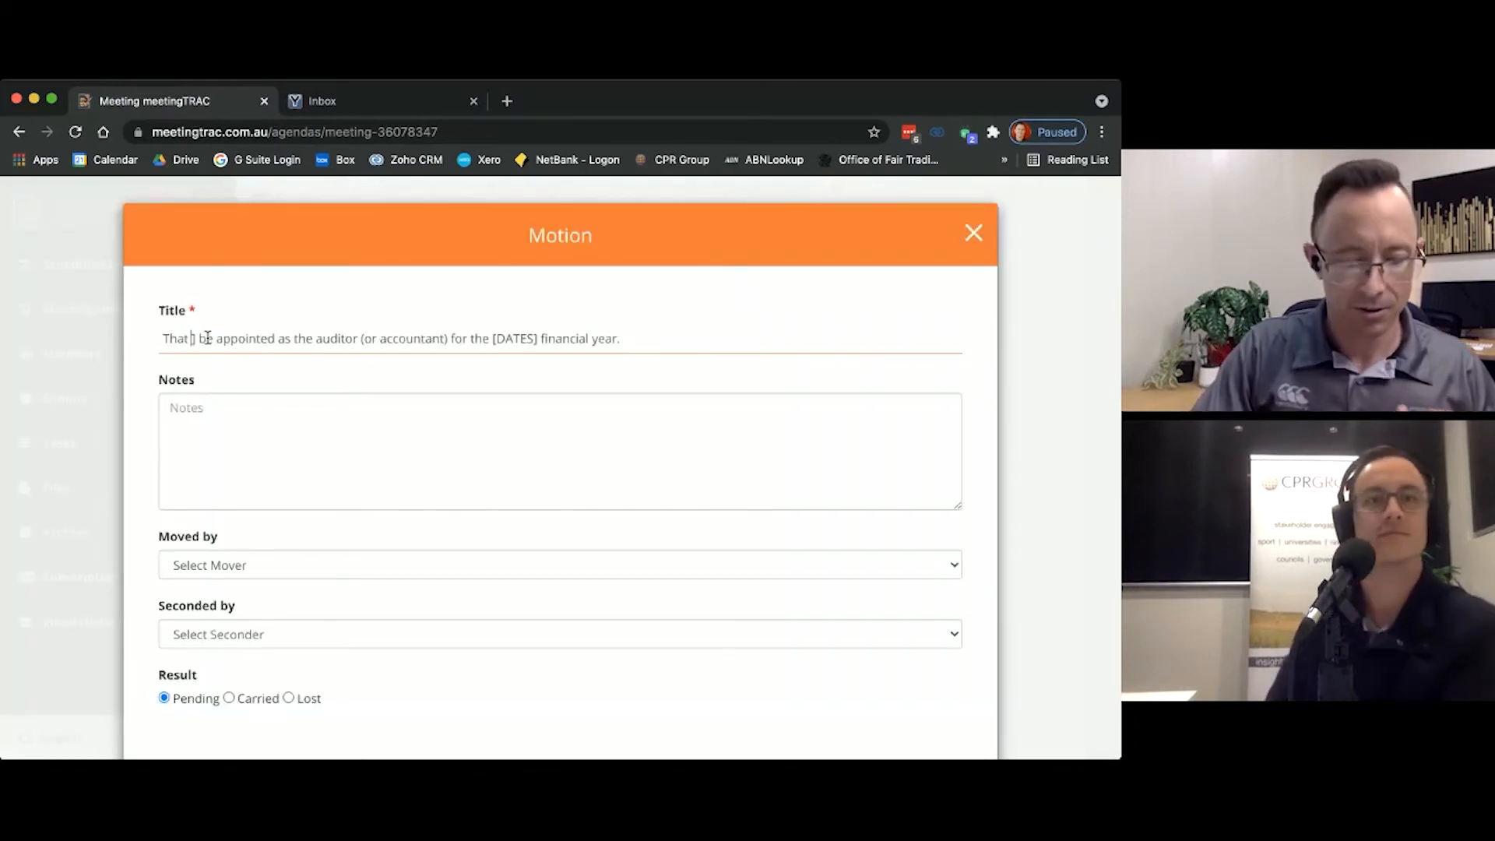
type("XYZ Au")
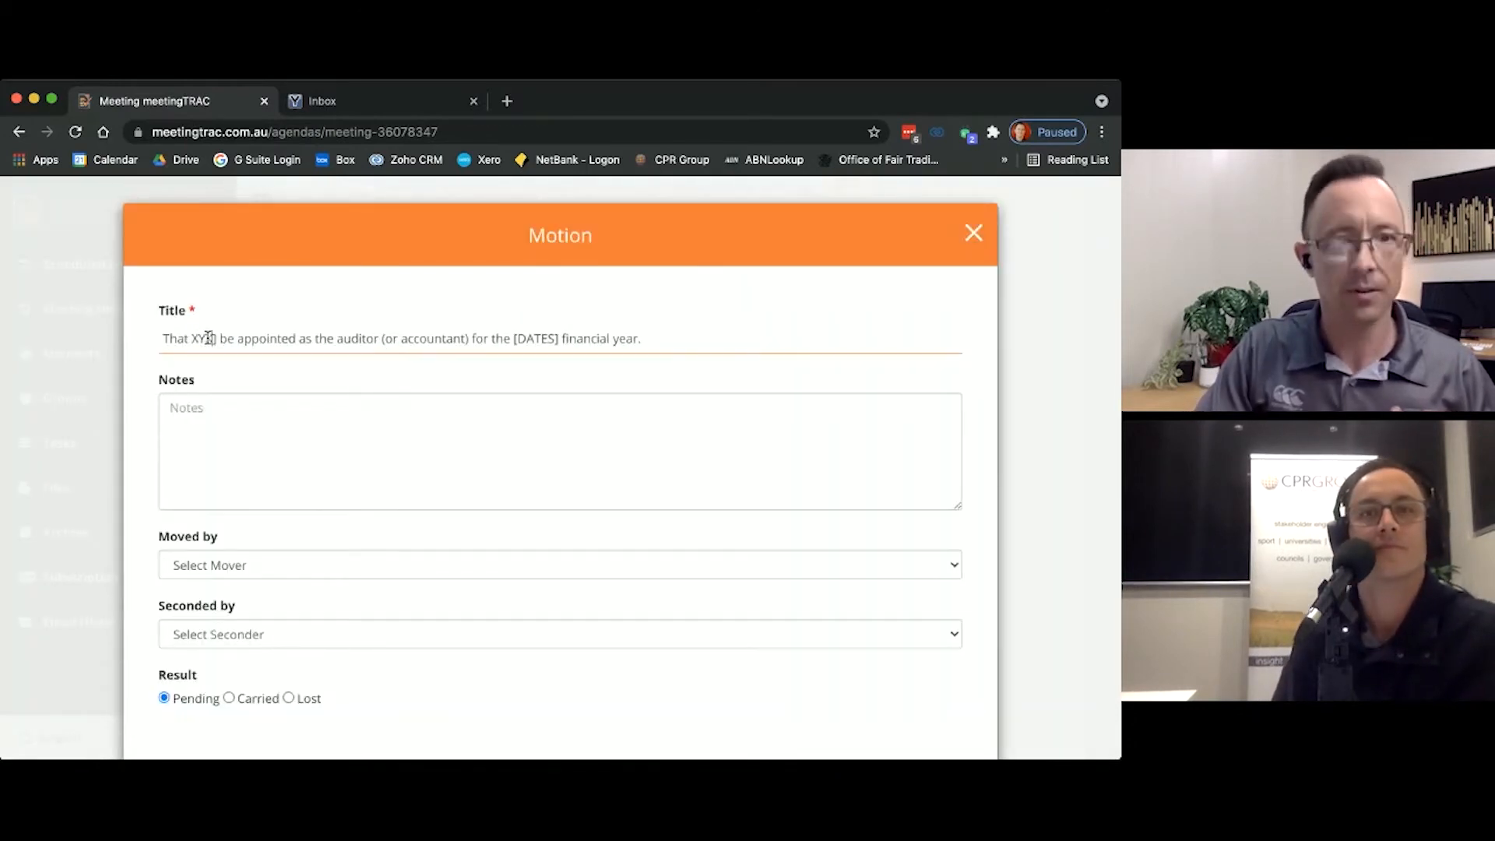
type("ditors")
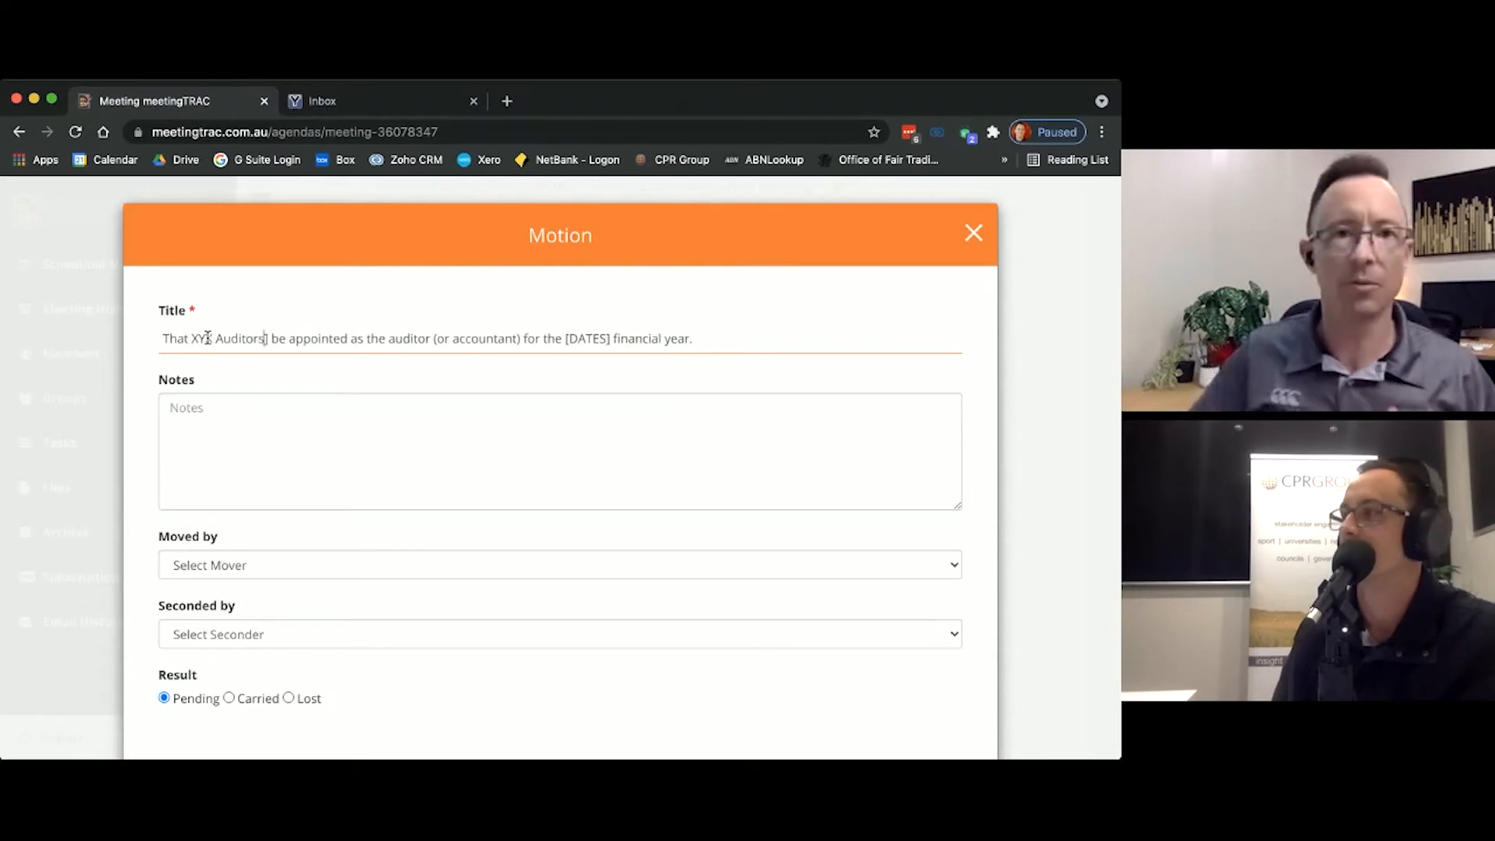
Step: Replace the [DATES] placeholder in the auditor motion's title with 2021/22
double_click(584, 337)
key("BackSpace")
key("Delete")
key("BackSpace")
key("BackSpace")
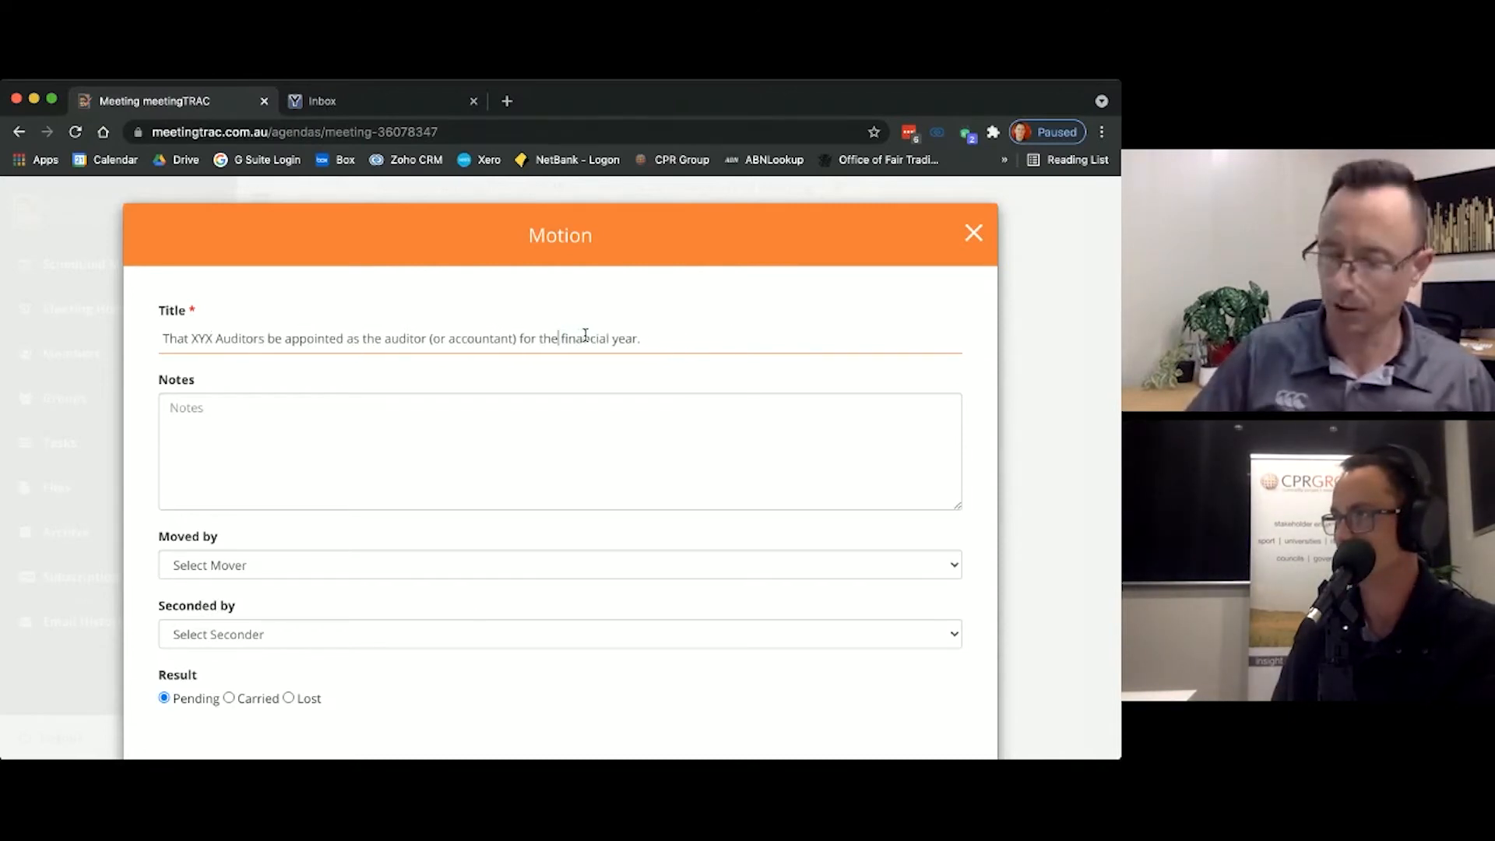
type("2021/22")
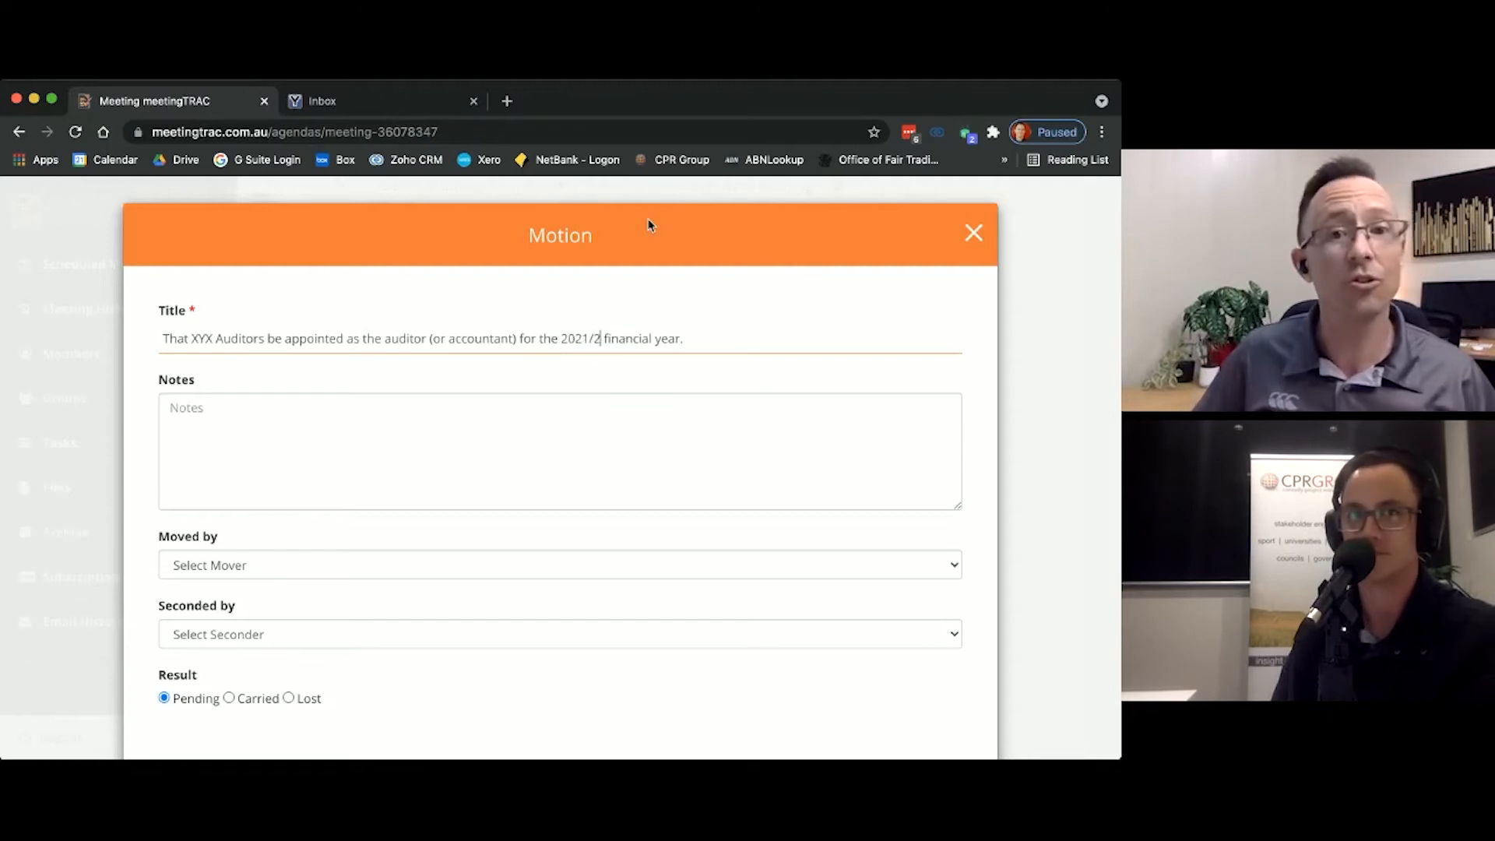
Step: Remove the words "(or accountant)" from the auditor motion's title
double_click(488, 343)
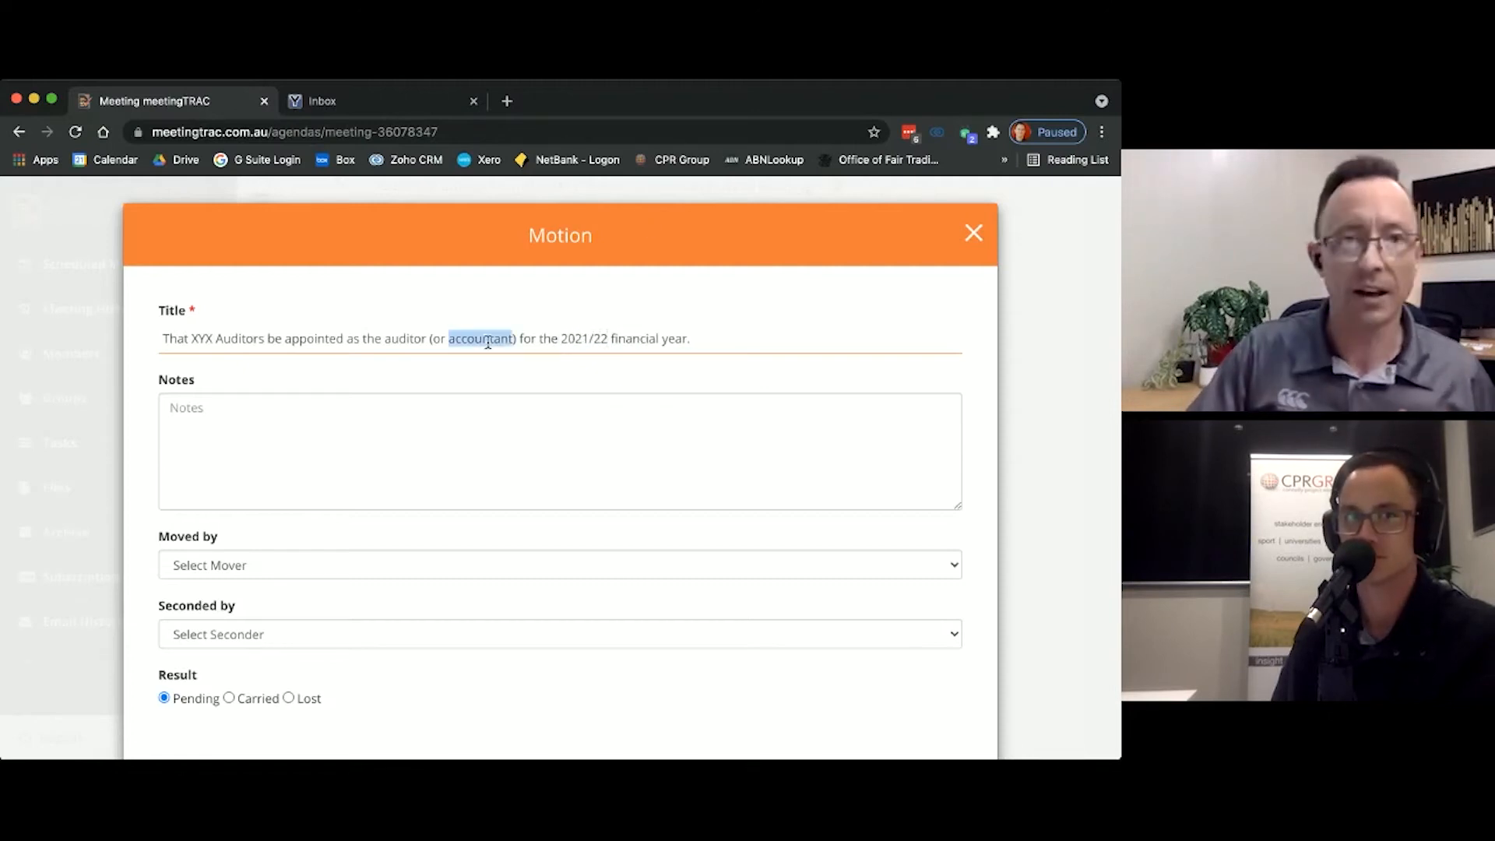
key("BackSpace")
key("Delete")
key("BackSpace")
key("BackSpace")
key("BackSpace")
key("BackSpace")
key("BackSpace")
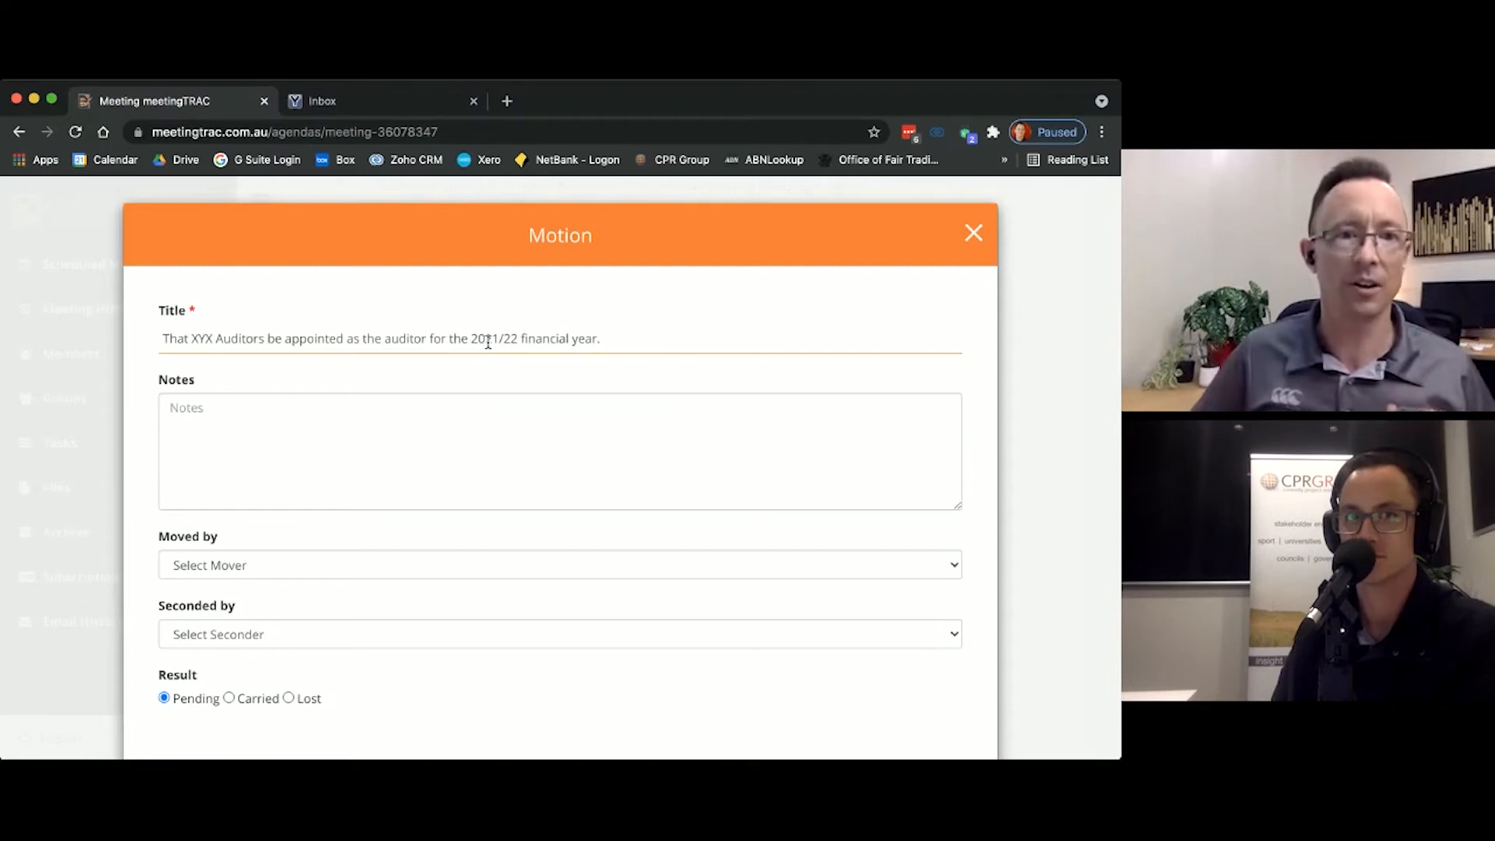
Step: Choose two attendees as mover and seconder of the auditor motion, set its result to Carried and save it
left_click(274, 539)
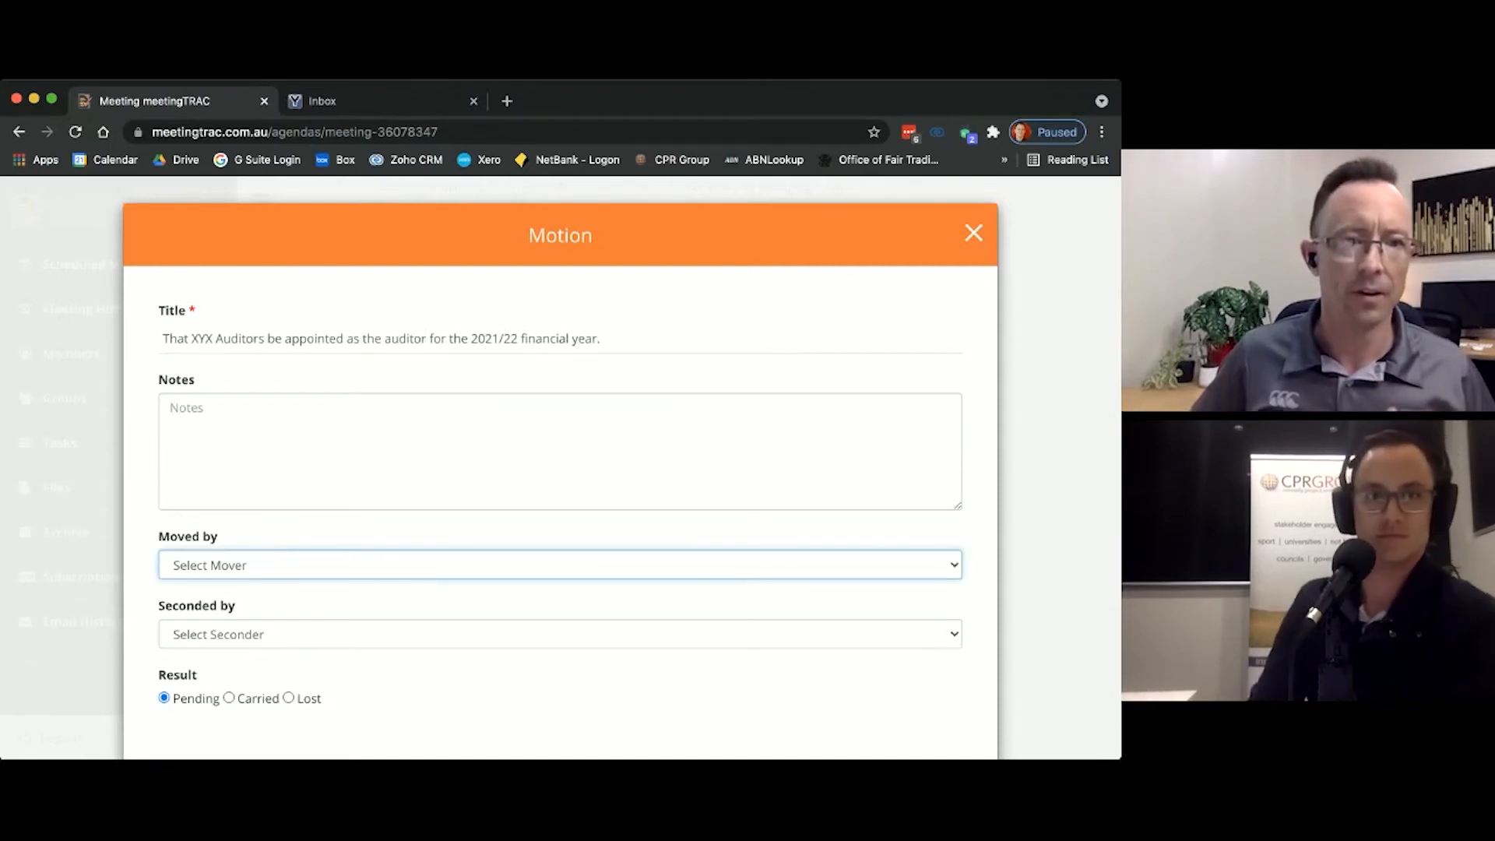
left_click(247, 630)
left_click(247, 632)
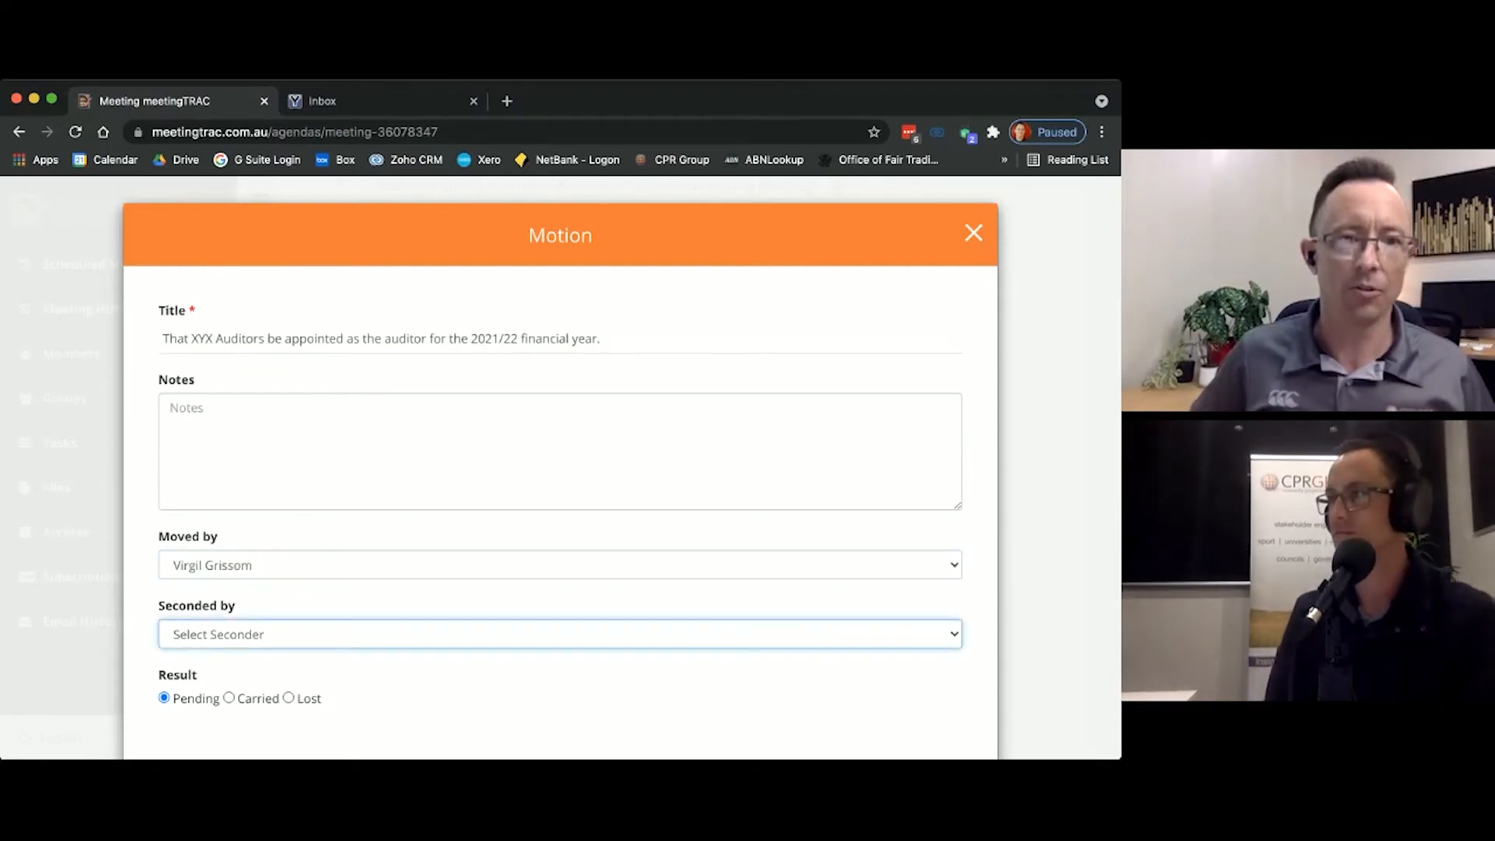
left_click(211, 652)
scroll(194, 571, "down", 3)
left_click(229, 581)
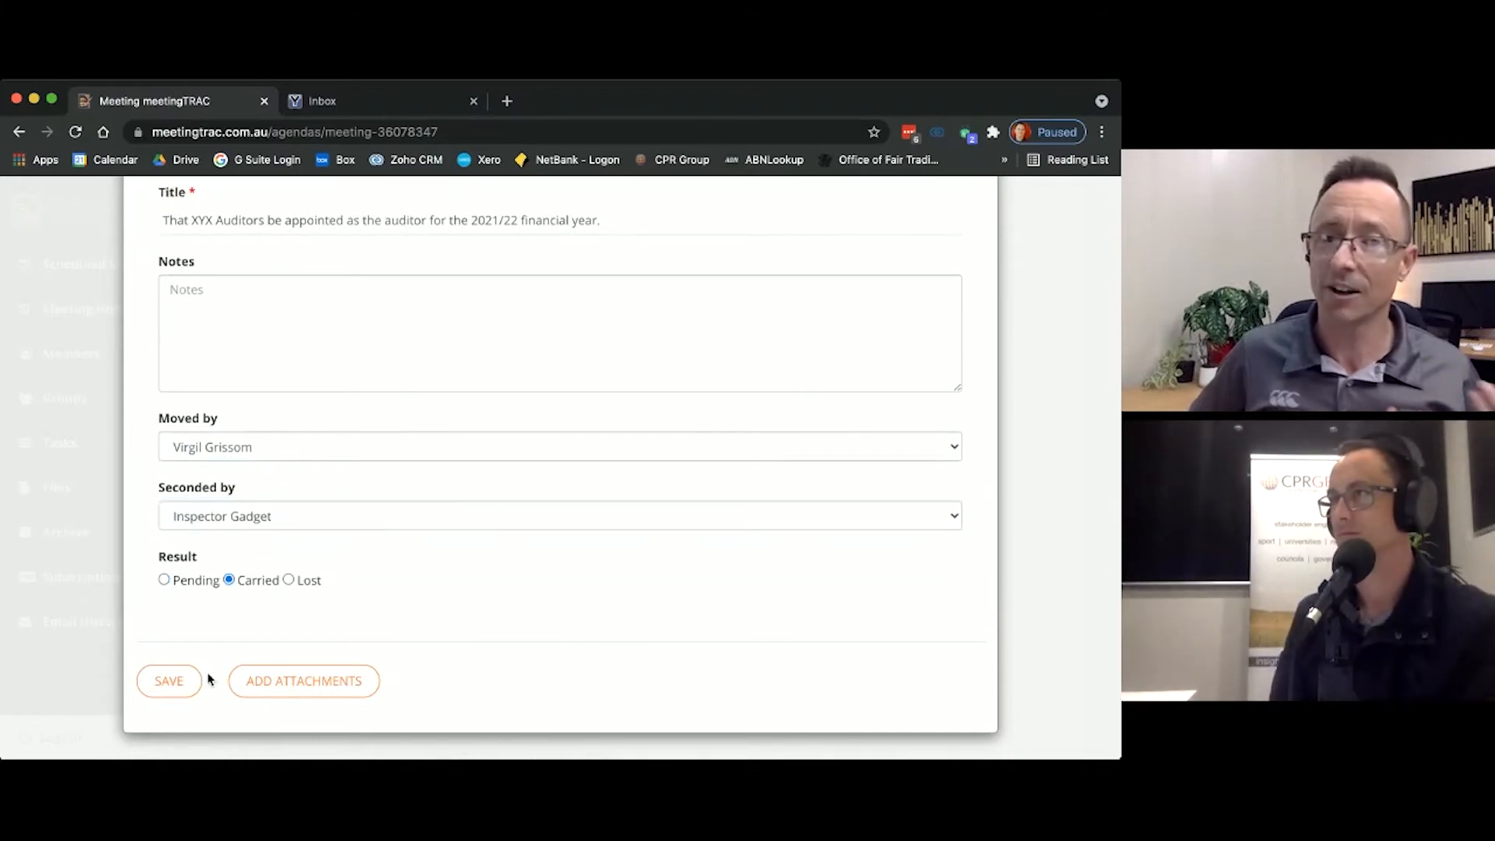
left_click(185, 681)
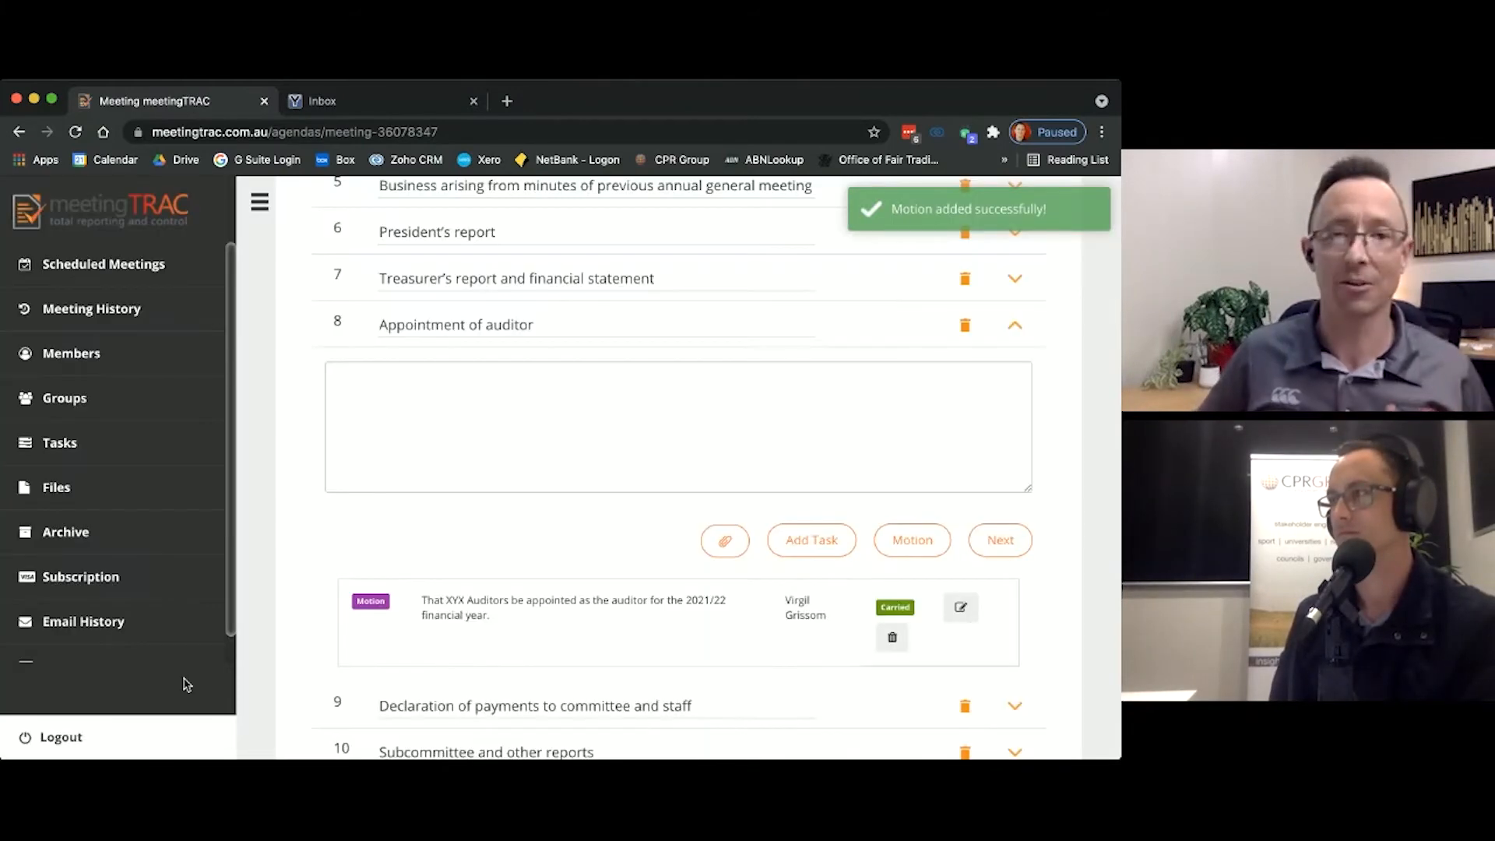
Step: Move on to the Declaration of payments to committee and staff item and add the note "Nil this year"
scroll(880, 395, "down", 1)
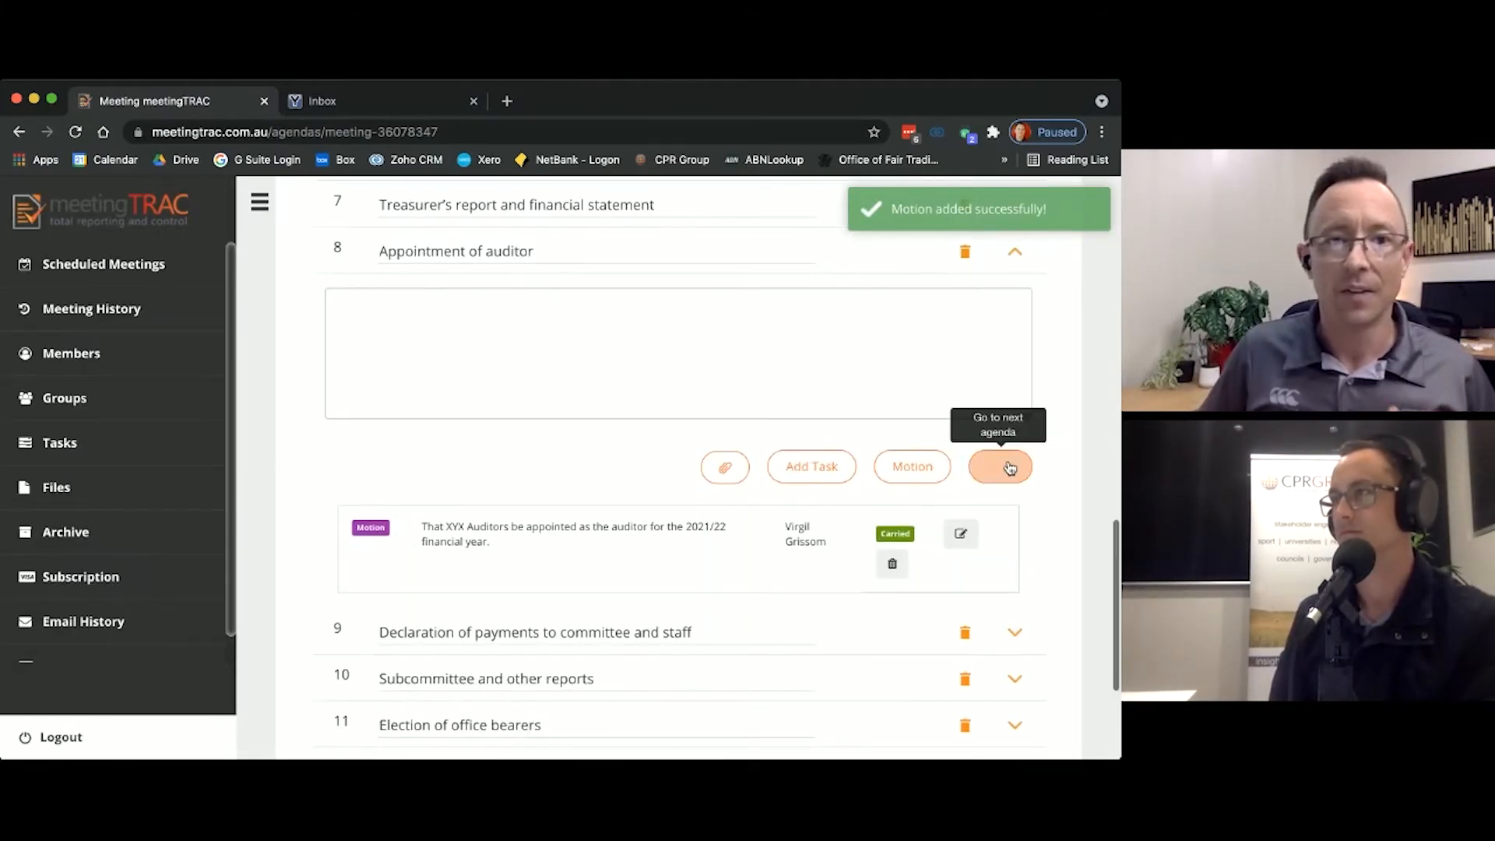
scroll(1005, 463, "down", 1)
left_click(993, 363)
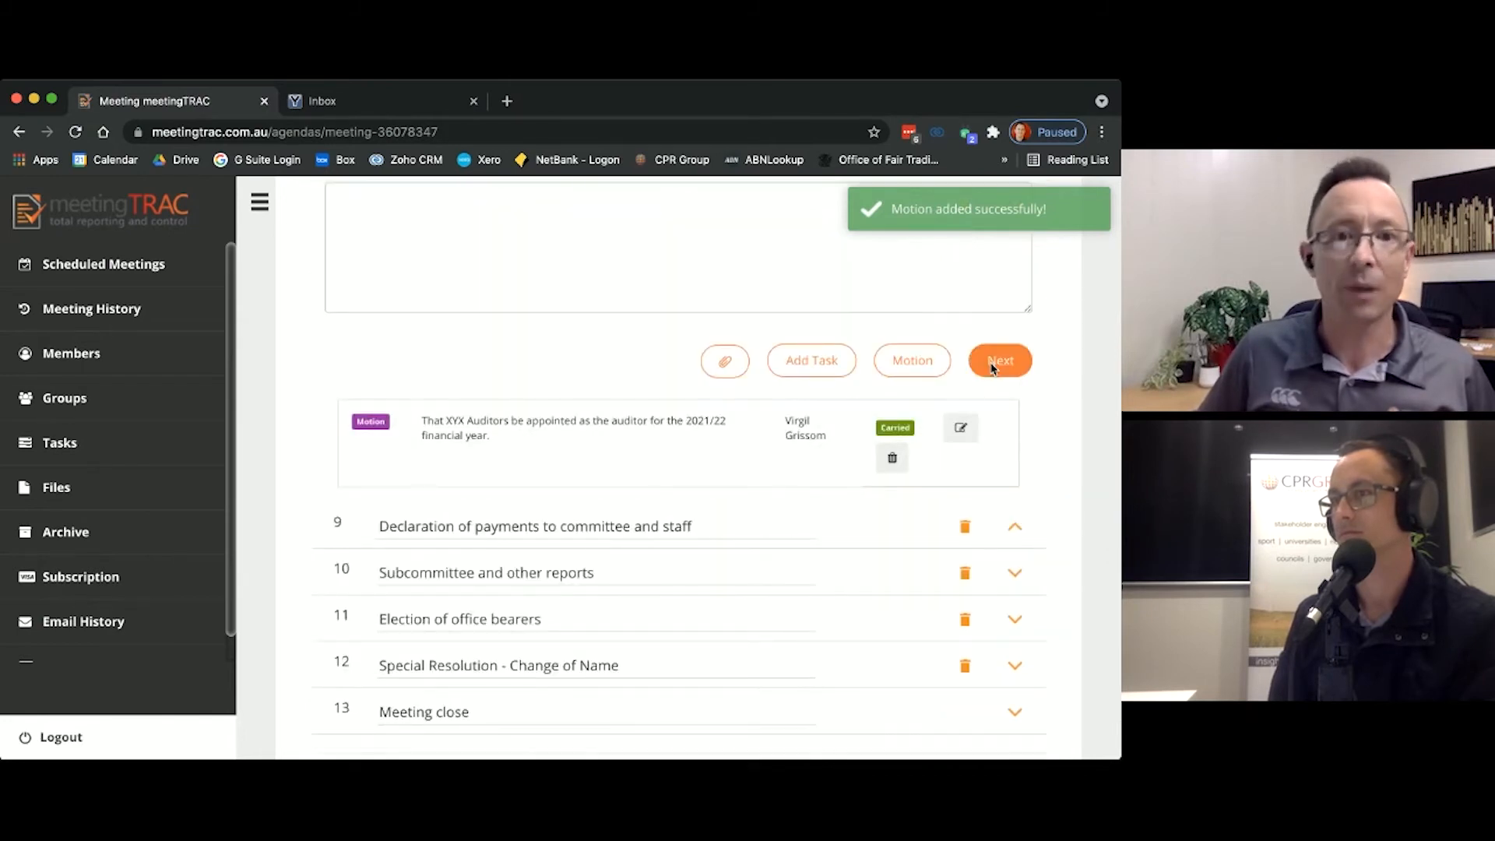
left_click(724, 306)
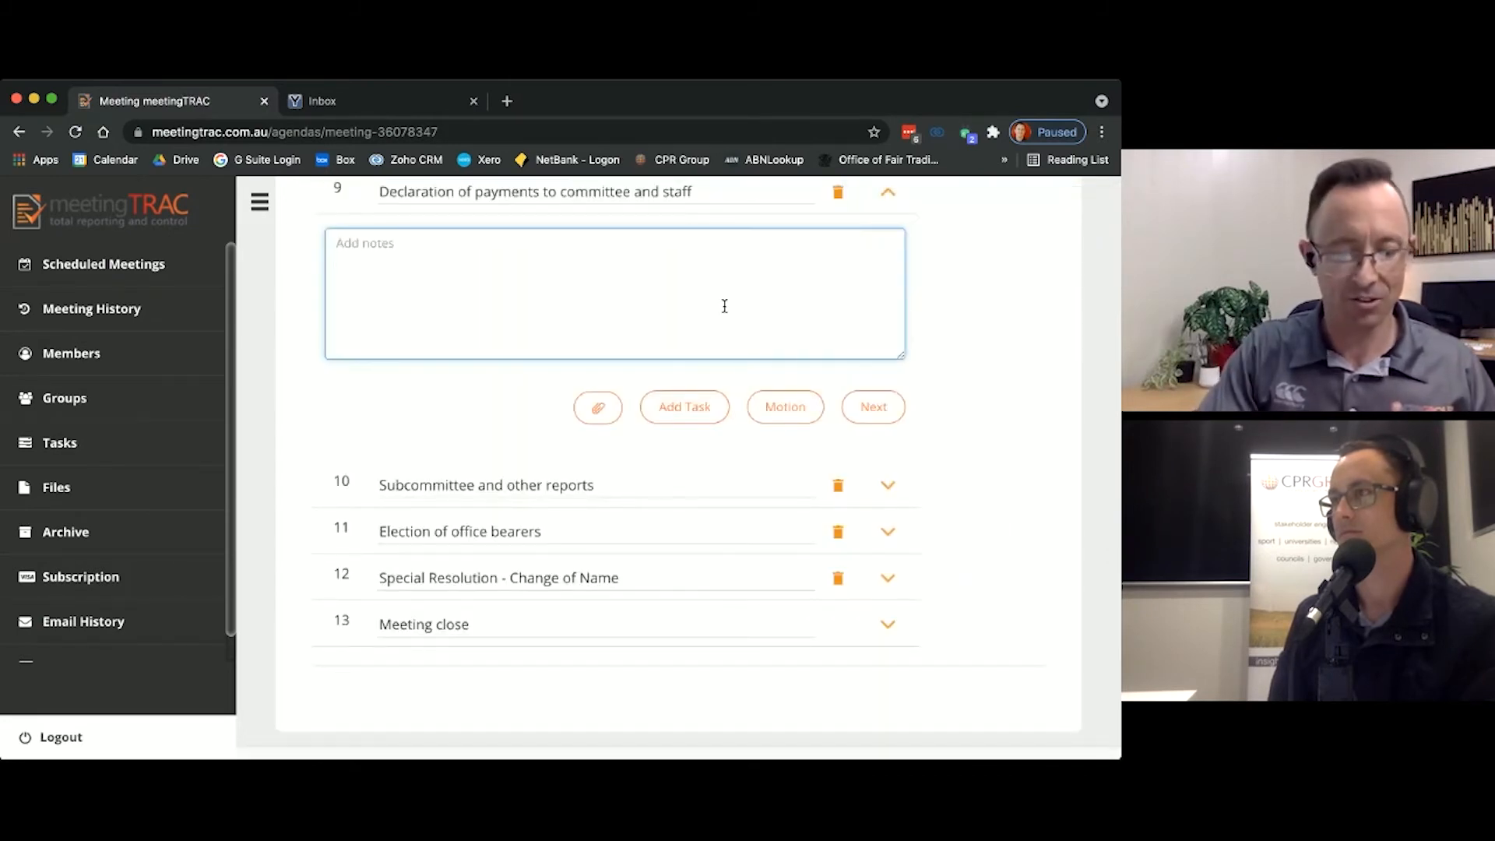
type("Nil this year")
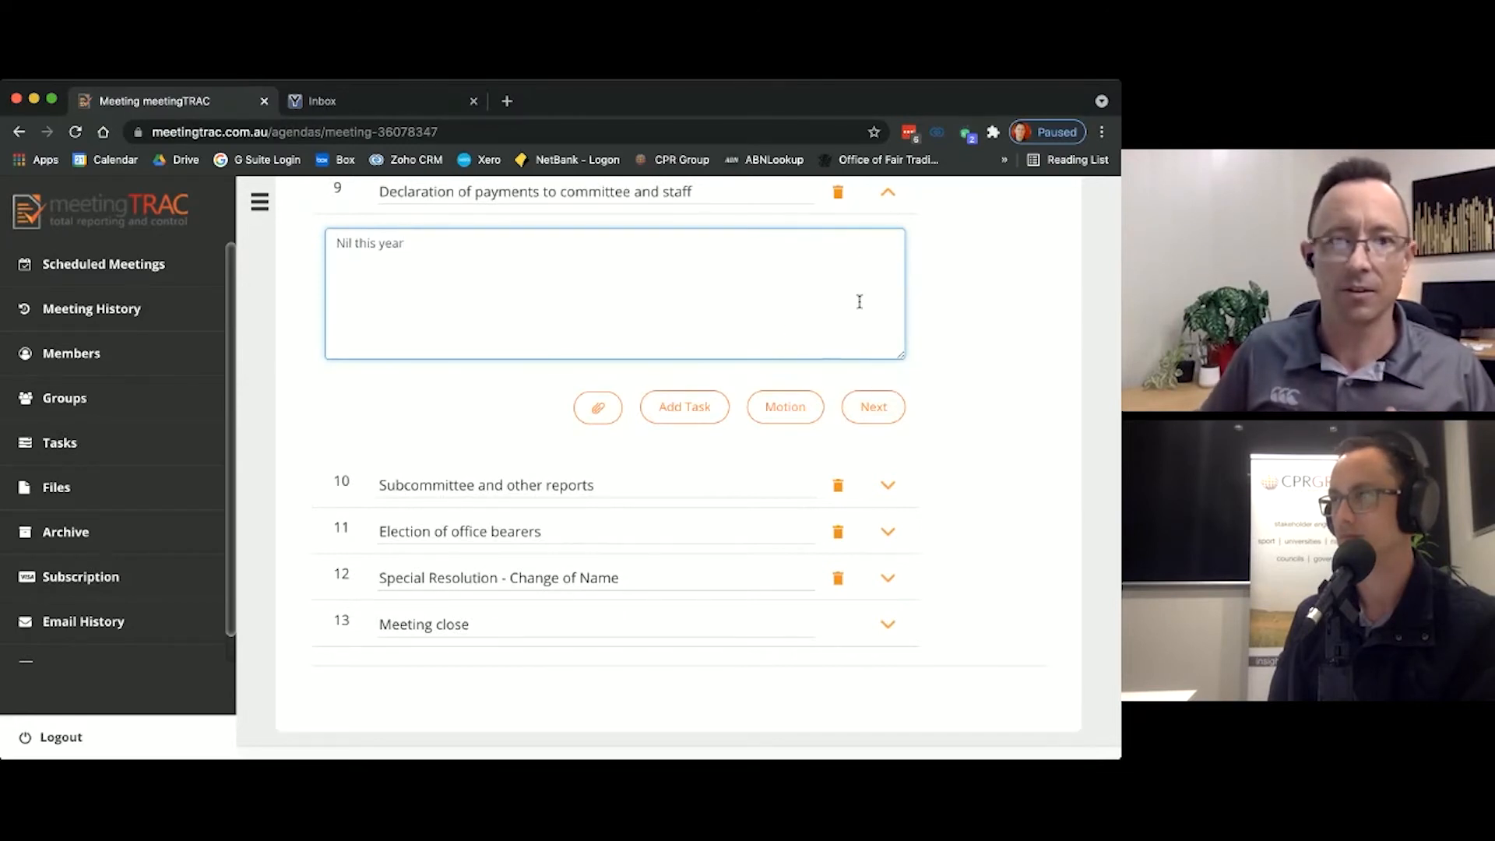
Step: Move on to the Subcommittee and other reports item and add the note "Details in here"
left_click(872, 407)
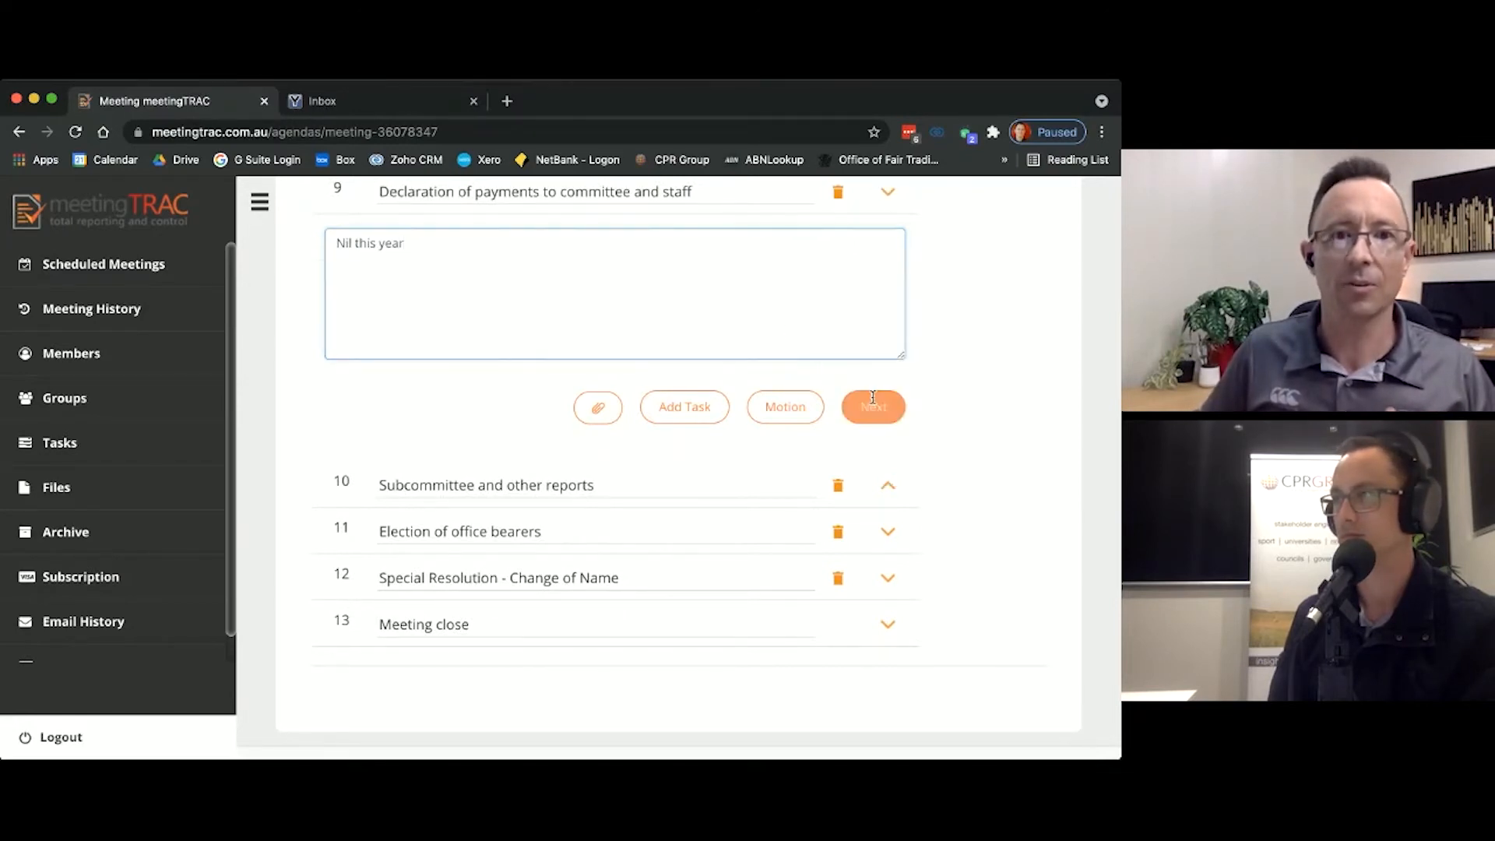
left_click(780, 342)
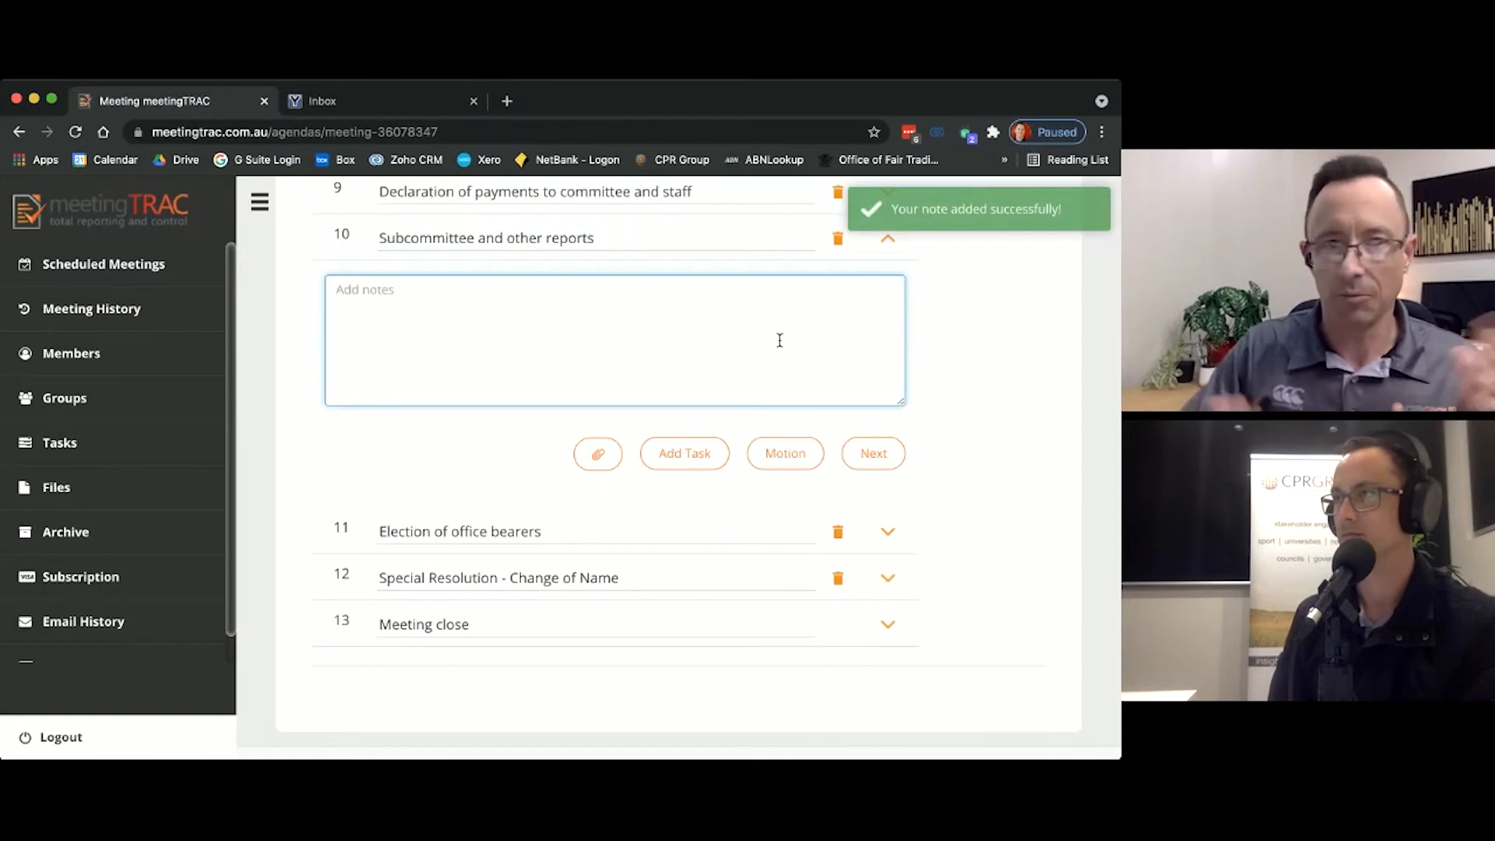
type("Det")
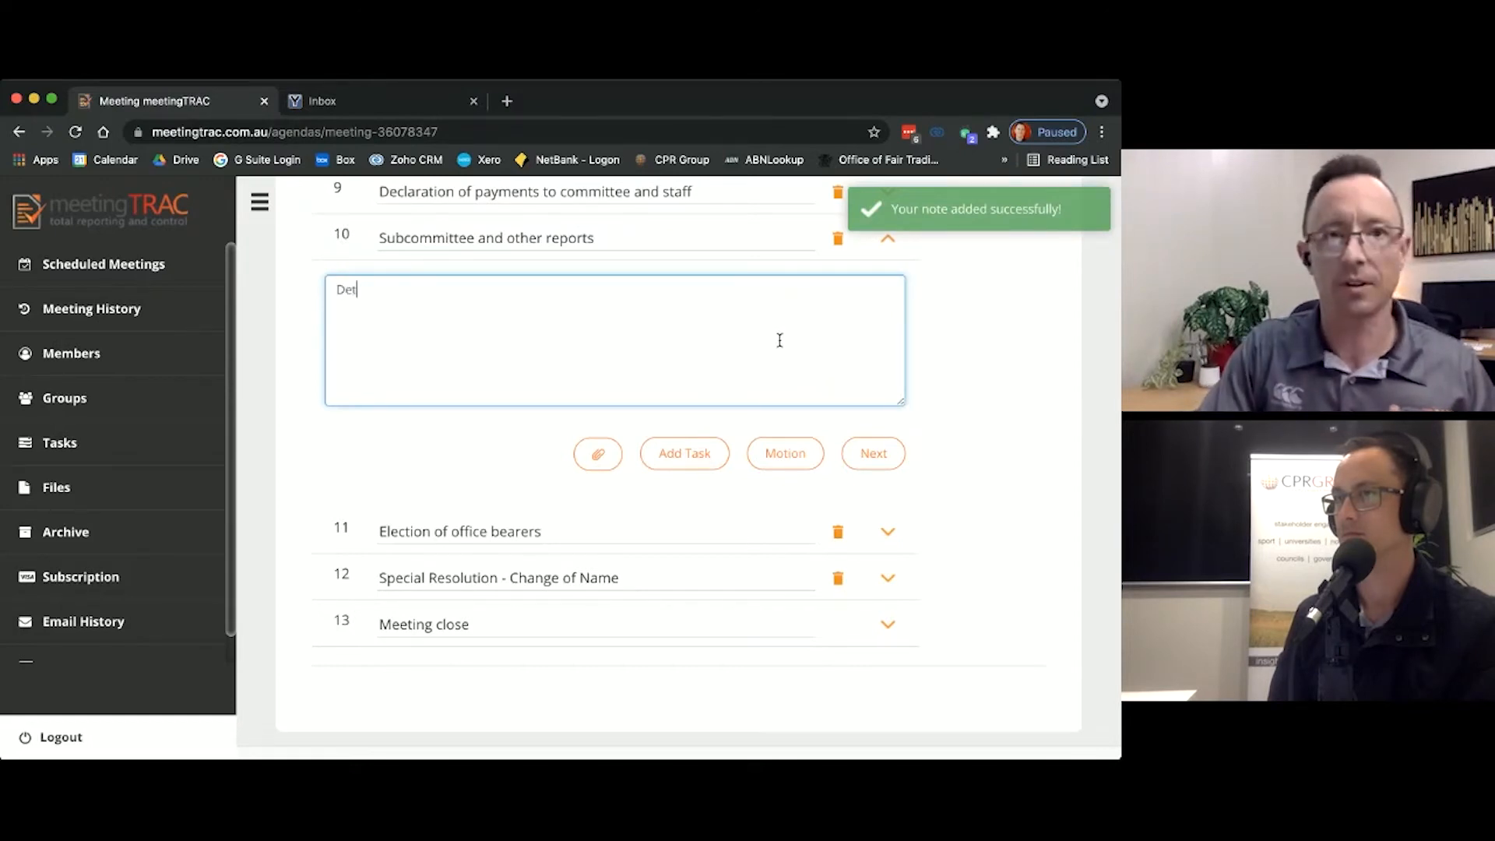
type("ails in here")
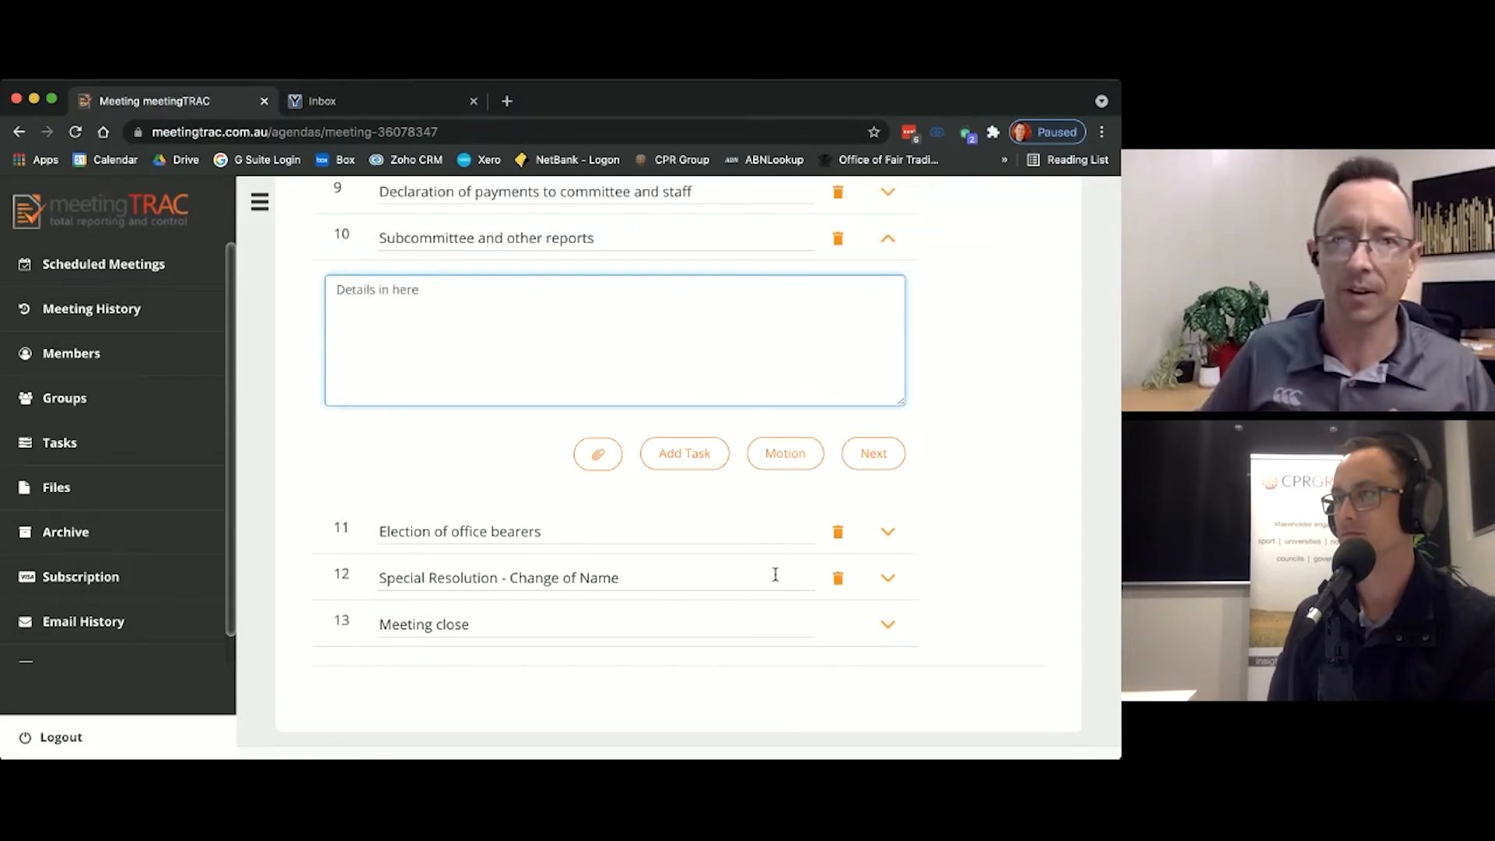
Step: Record the motion to adopt the subcommittee and other reports as Carried, with two attendees as mover and seconder, and save it
left_click(810, 455)
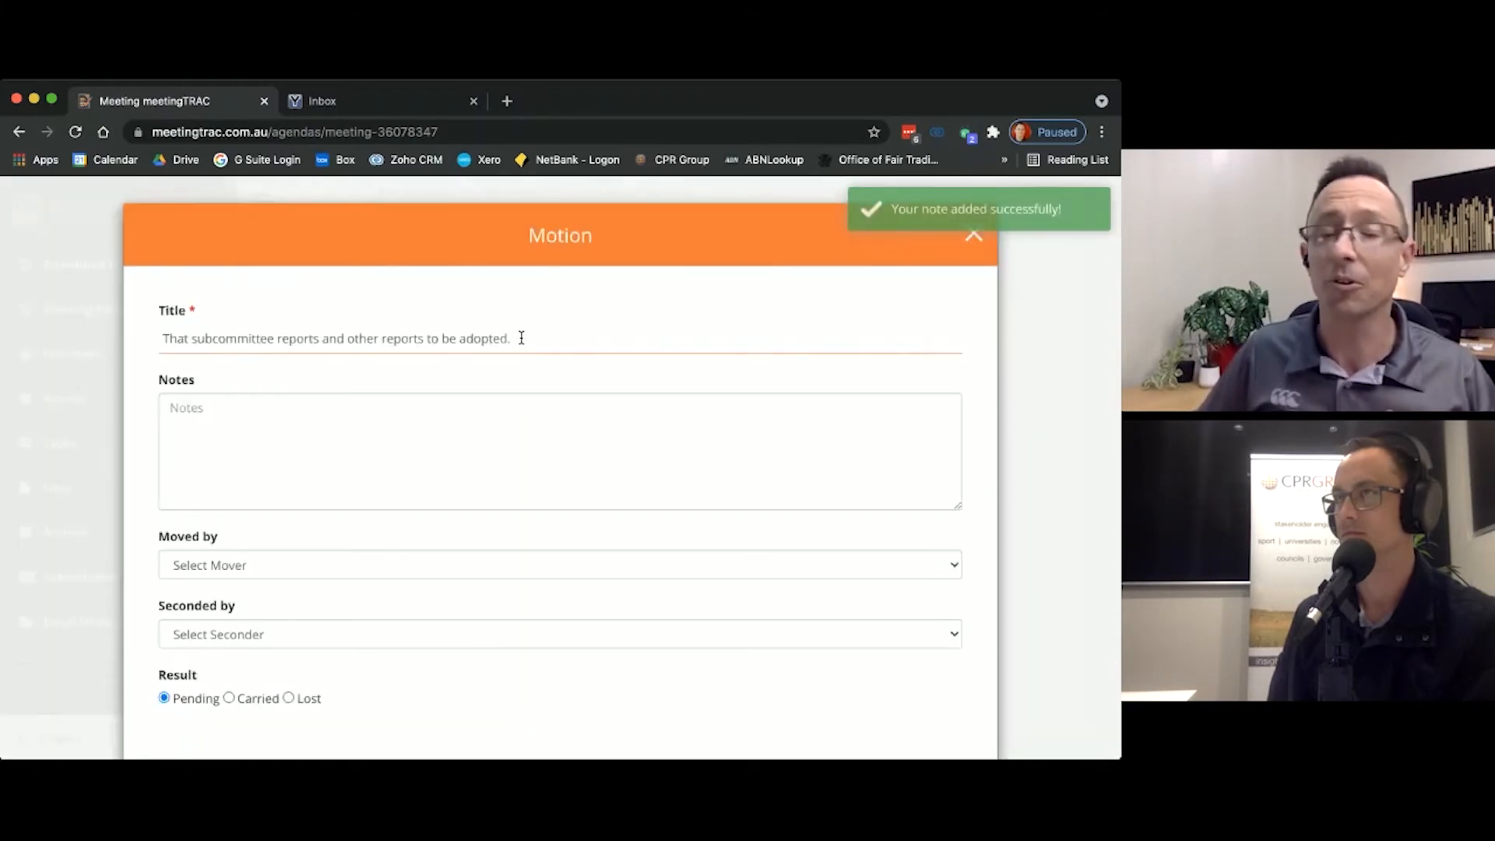
left_click(457, 427)
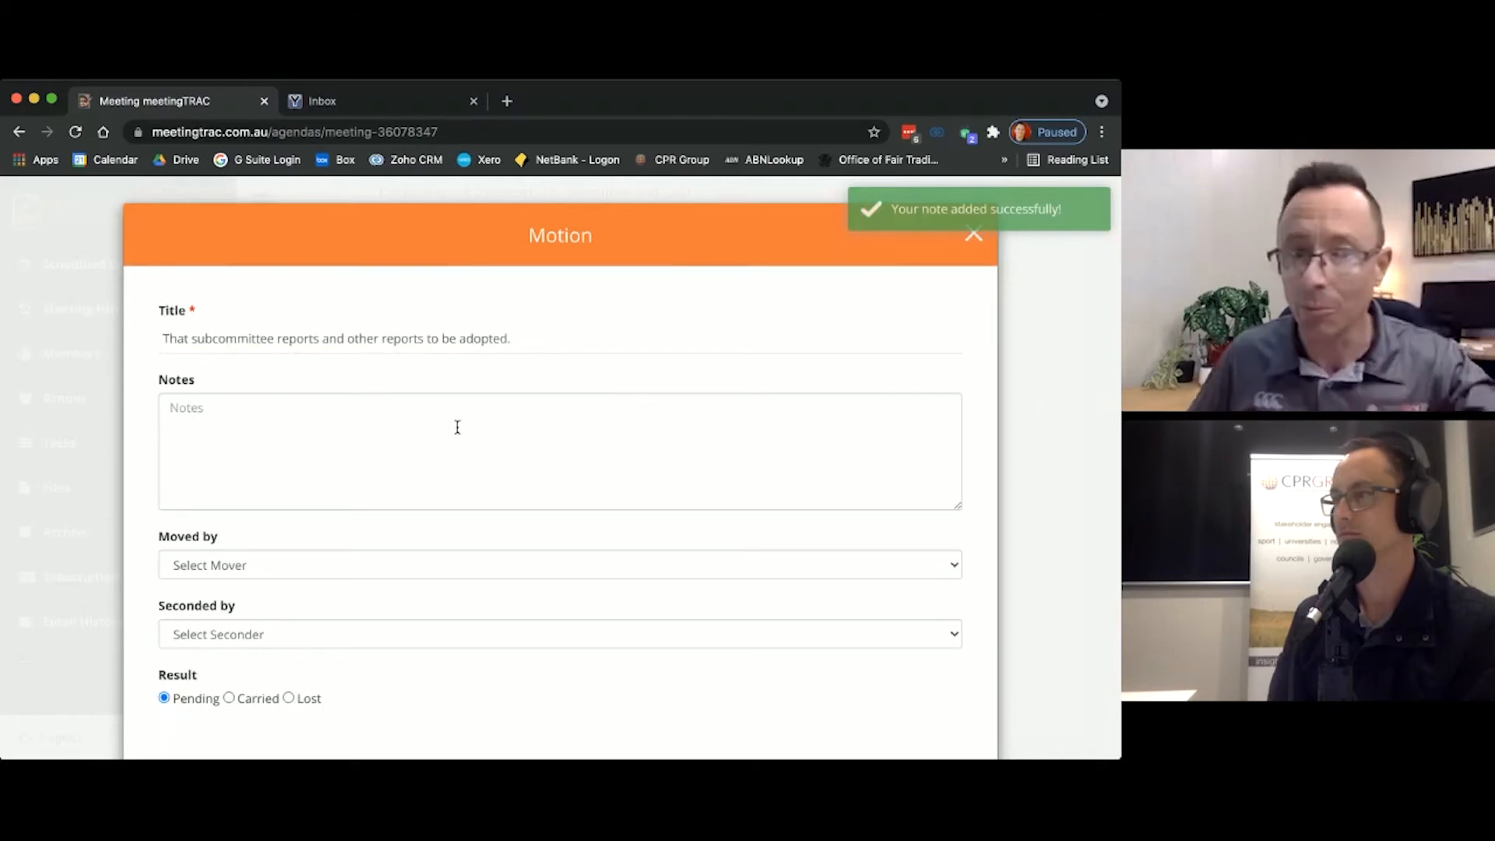
left_click(397, 563)
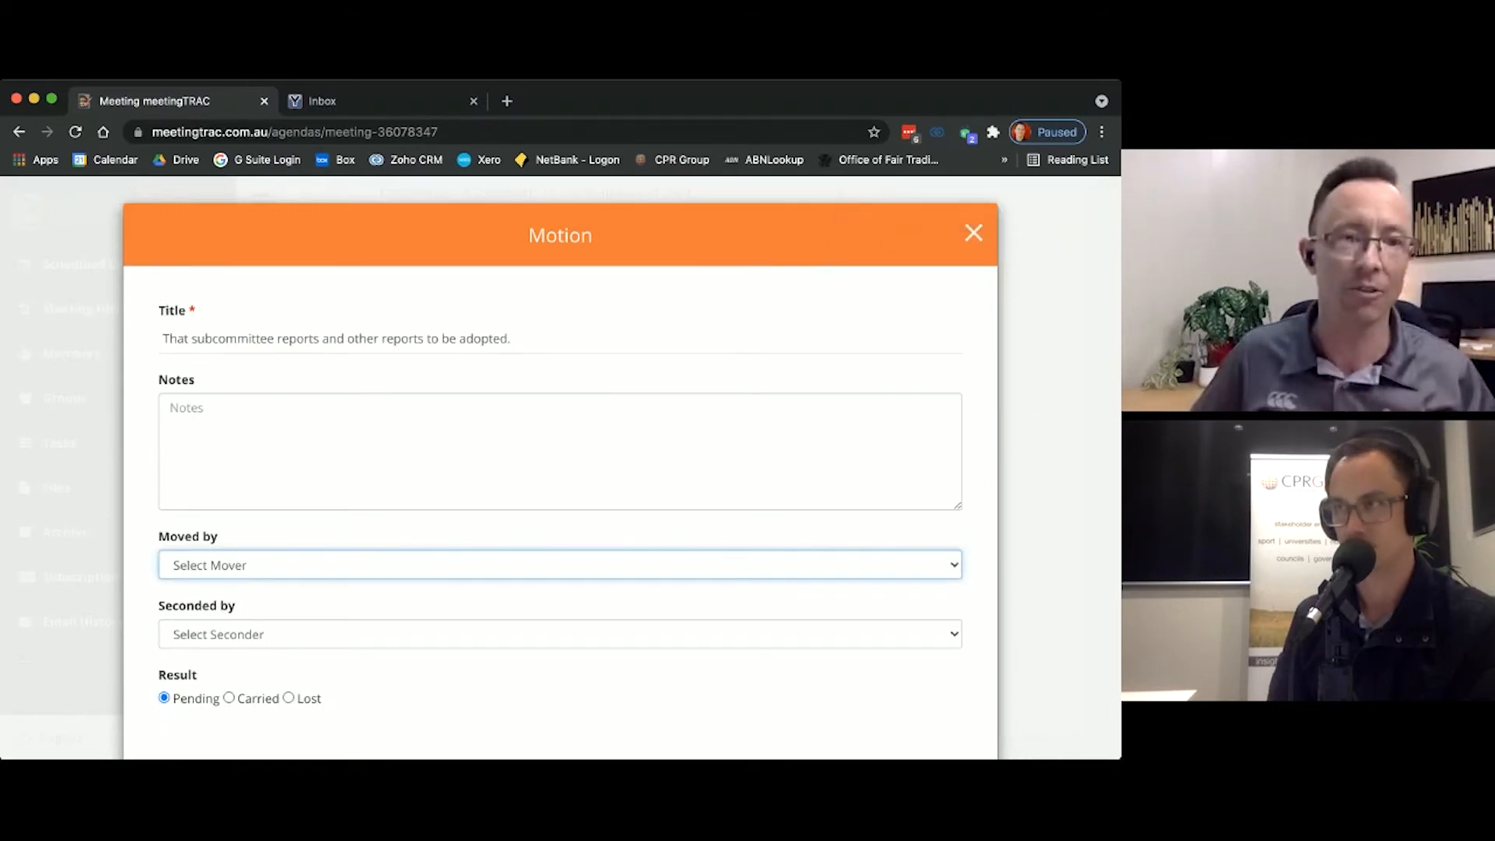
left_click(339, 635)
left_click(338, 635)
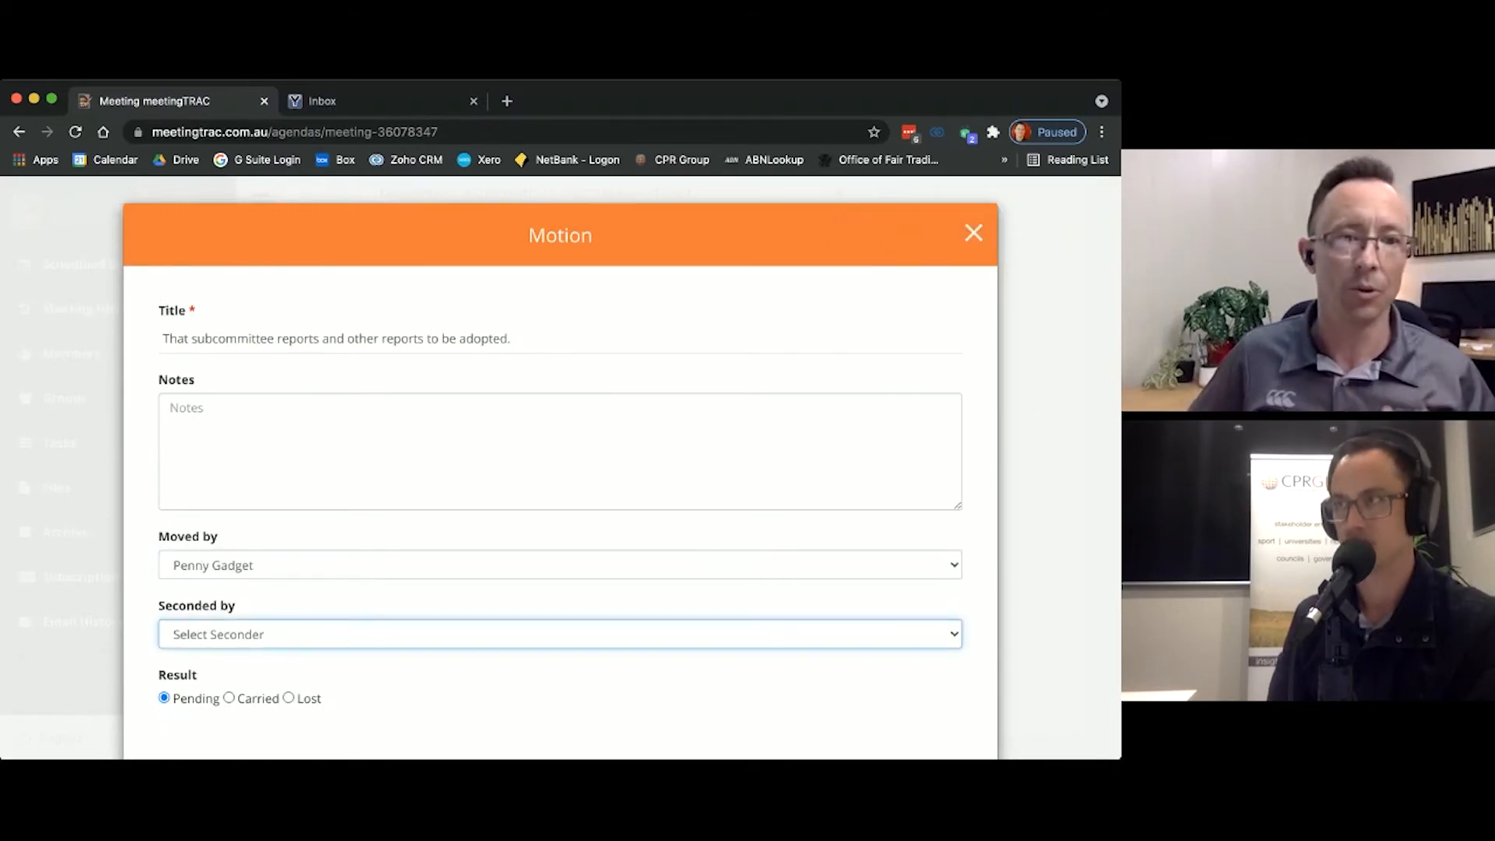
left_click(312, 673)
scroll(236, 604, "down", 2)
left_click(230, 594)
left_click(169, 695)
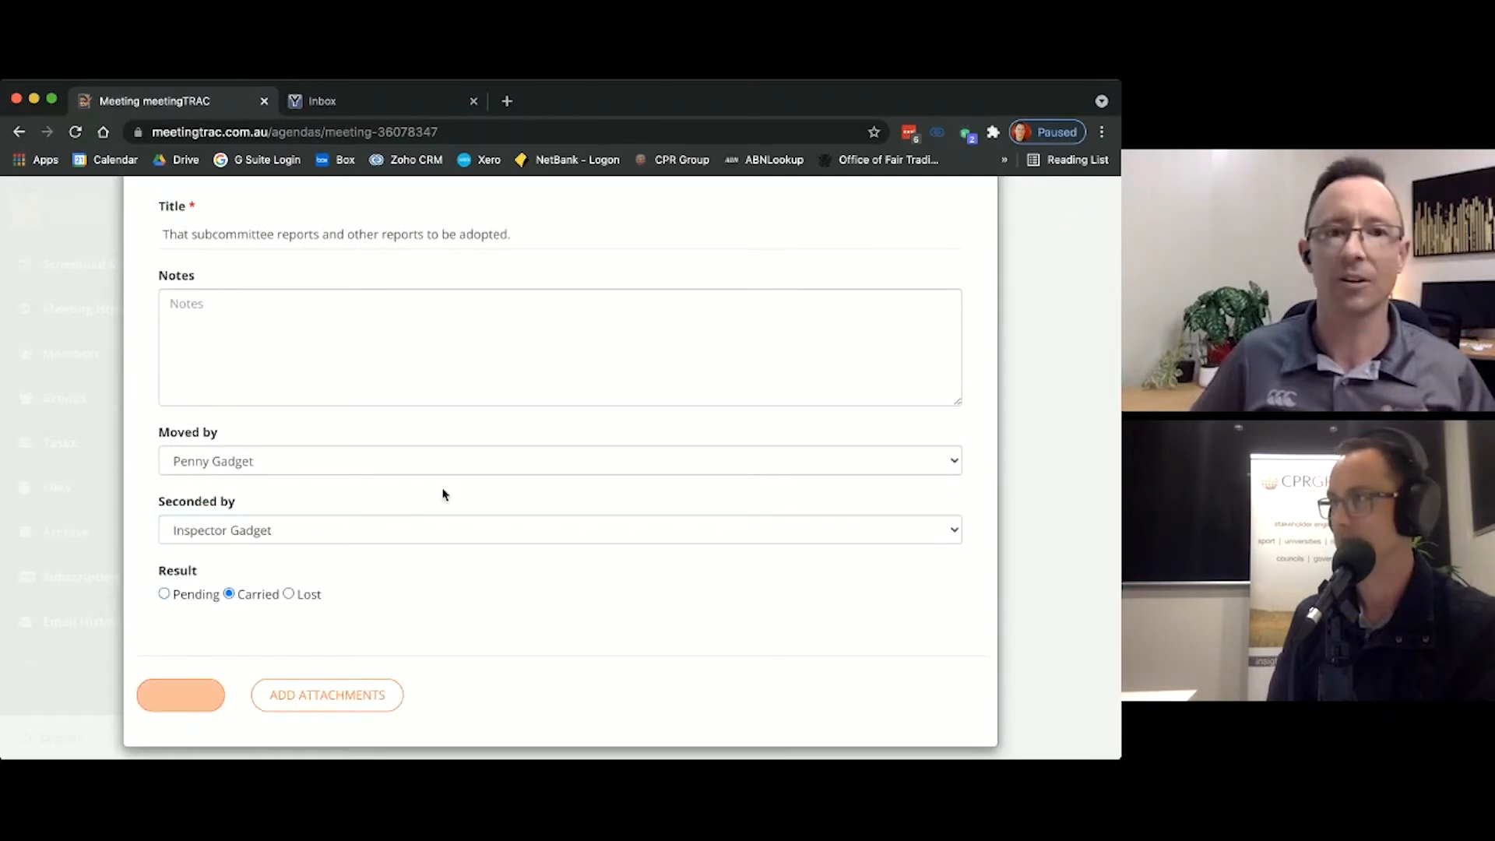
Step: Under Election of office bearers, add the notes "Those people nominated" and "Those elected." on separate lines and open a motion for the item
scroll(970, 374, "down", 2)
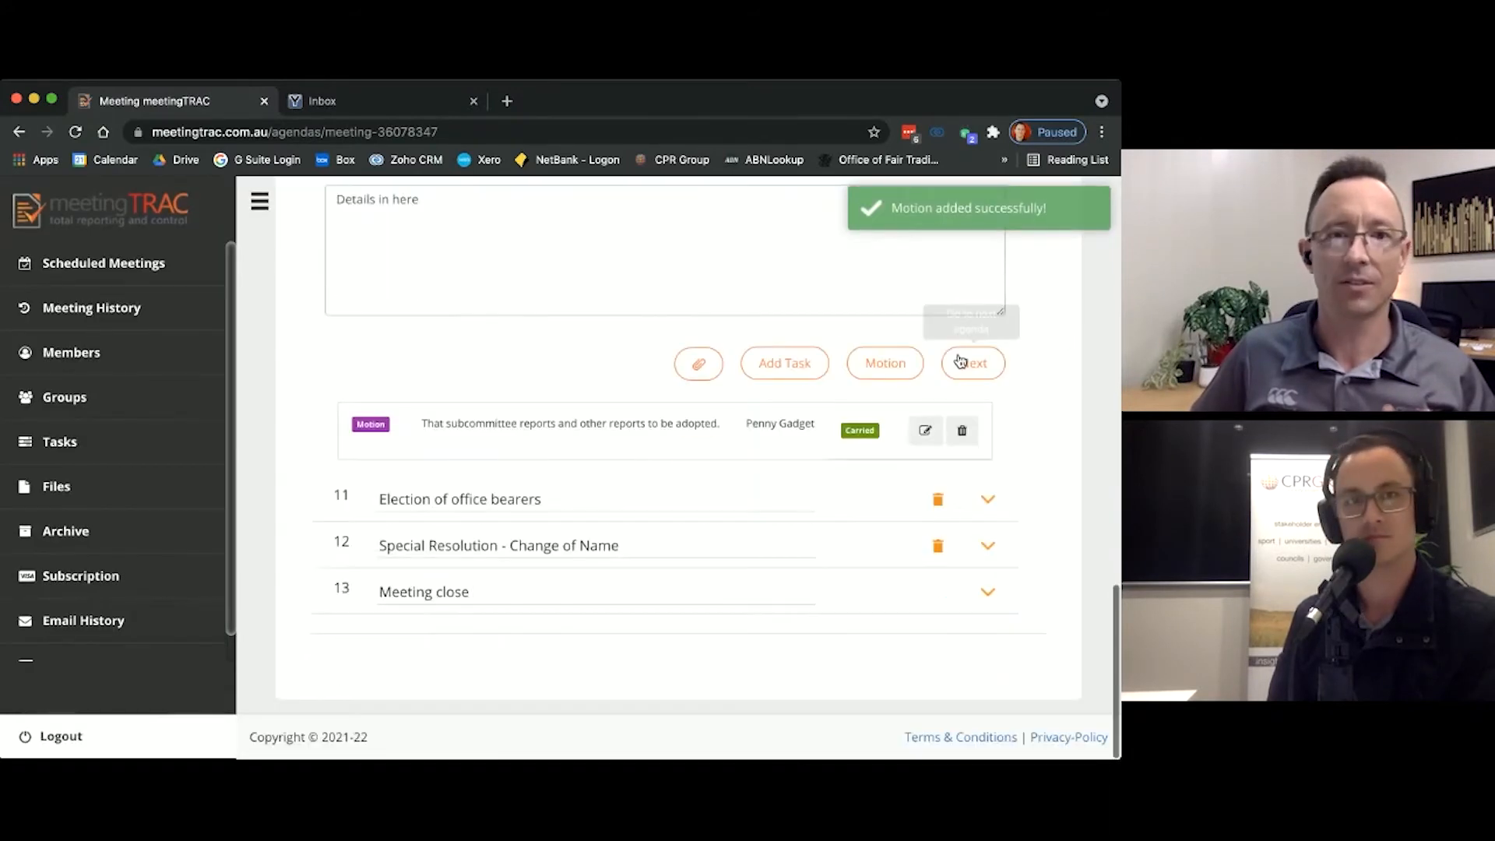
left_click(966, 361)
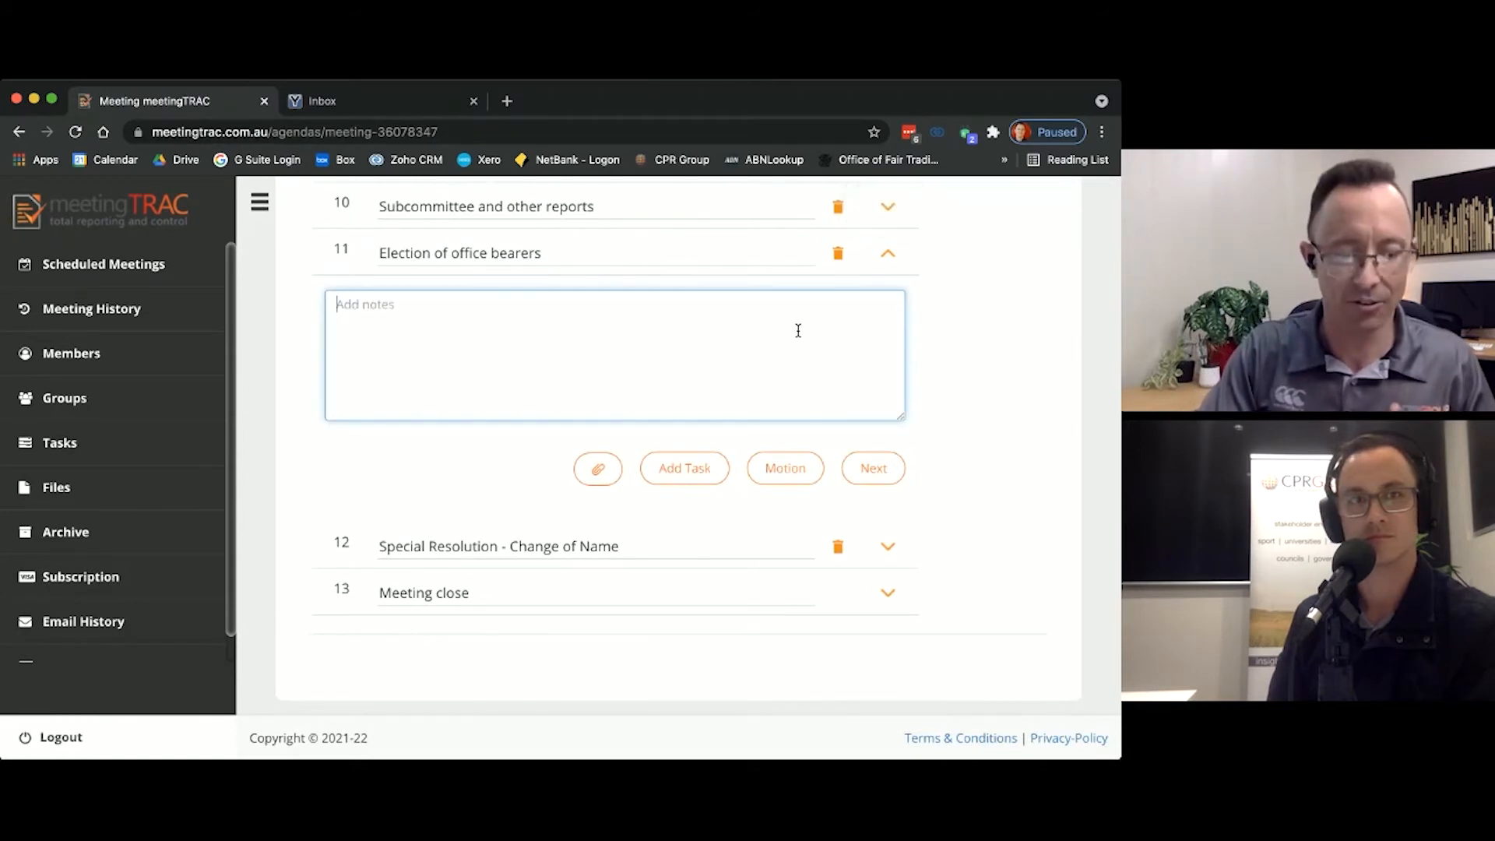
type("Those people no")
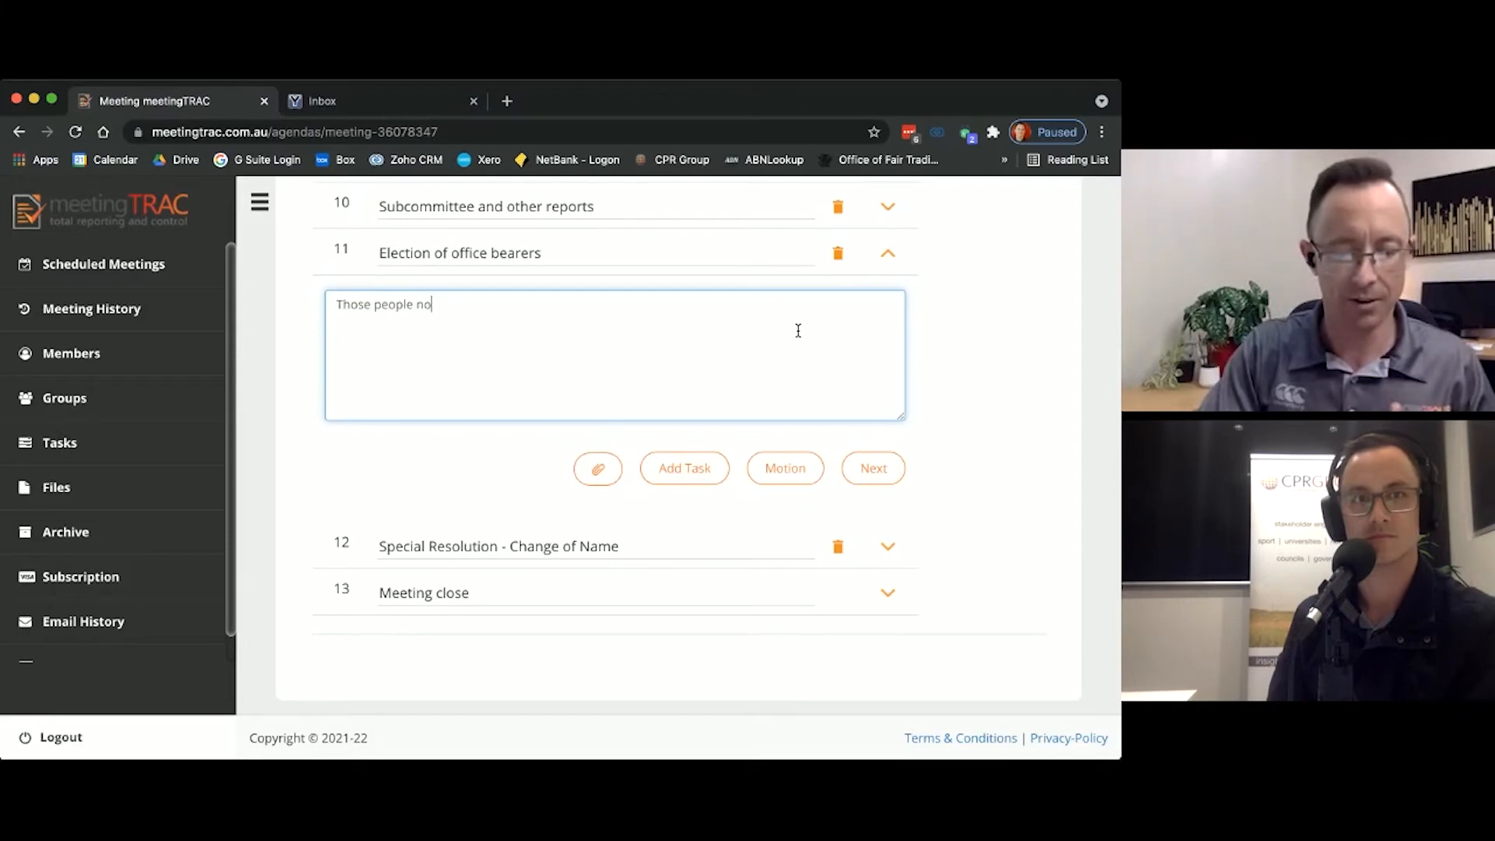
type("minated")
key("Return")
type("Th")
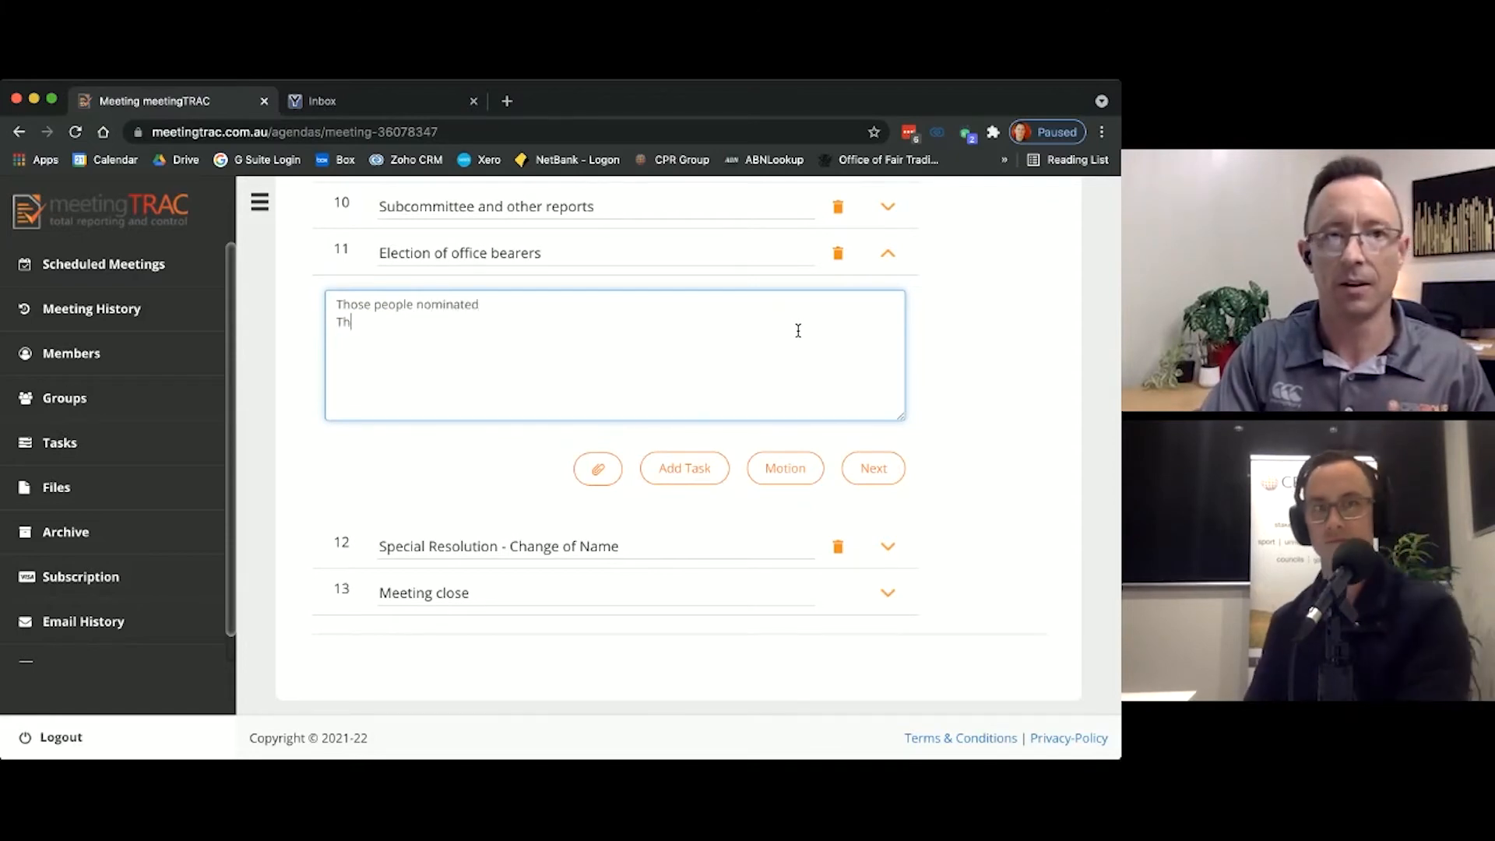
type("ose elected.")
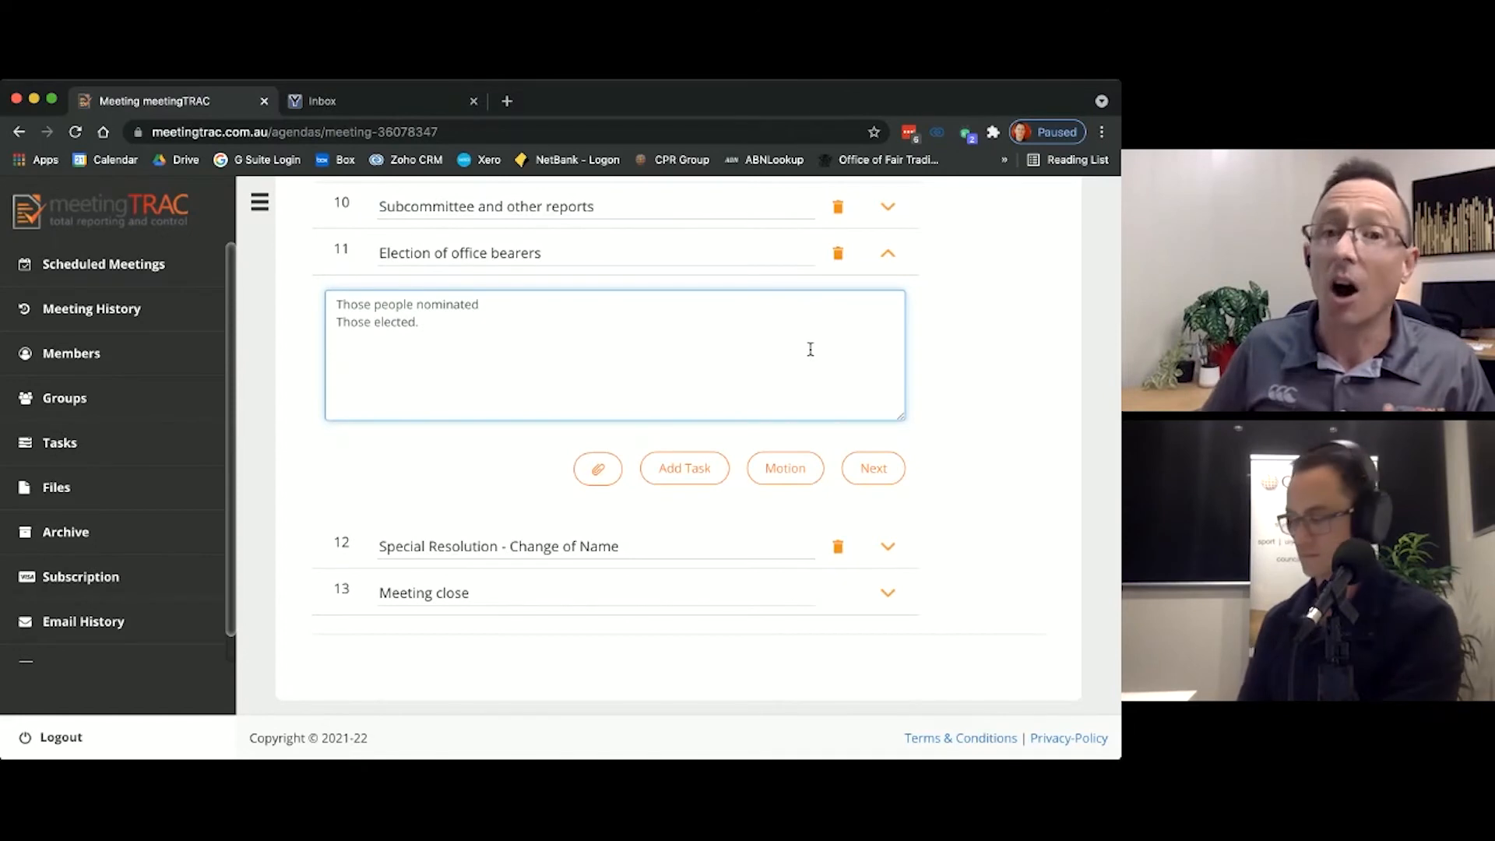
left_click(644, 302)
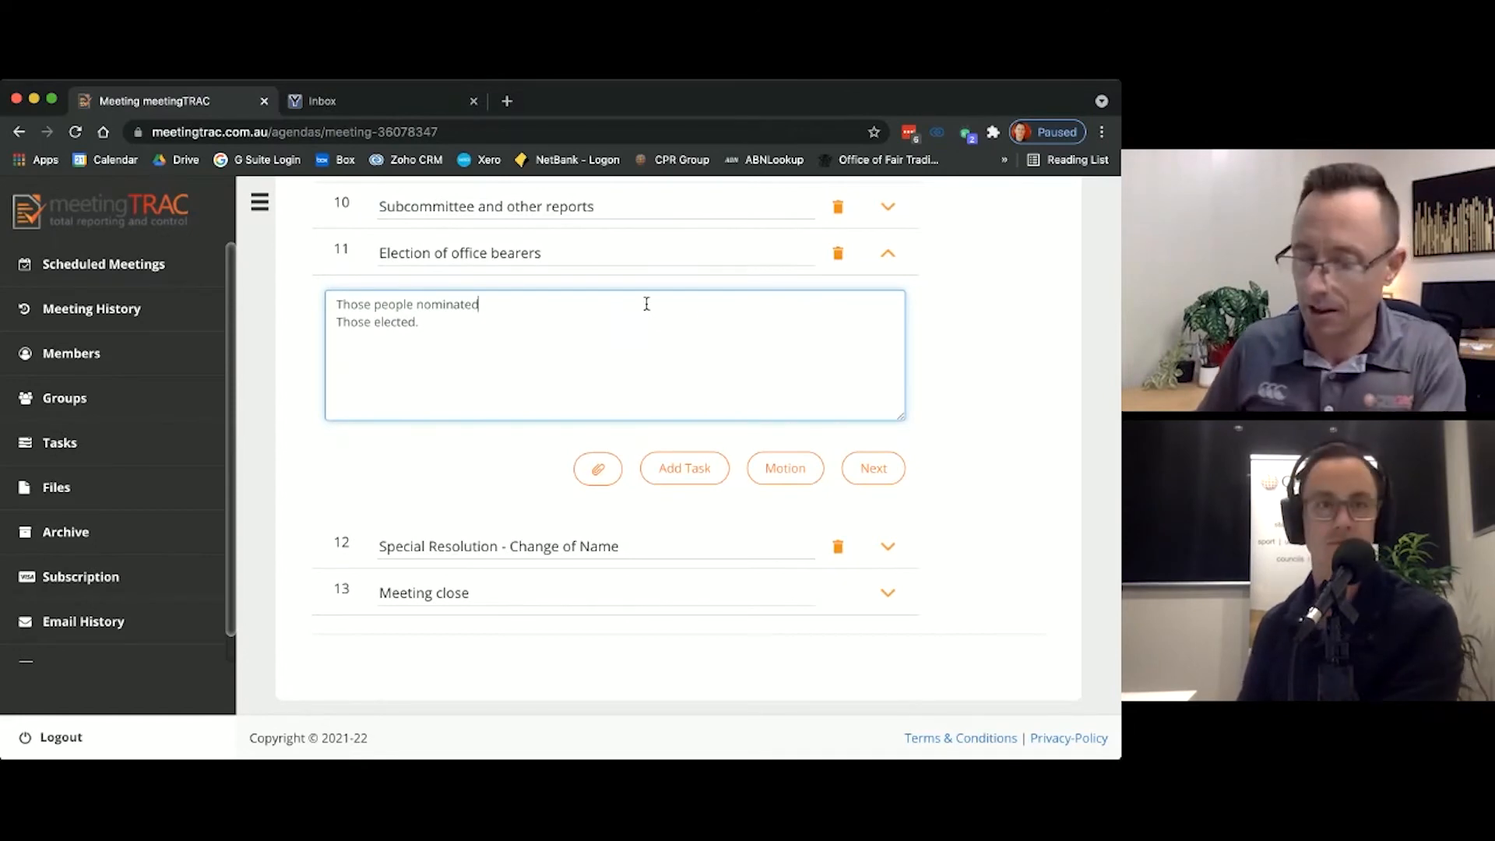
left_click(773, 489)
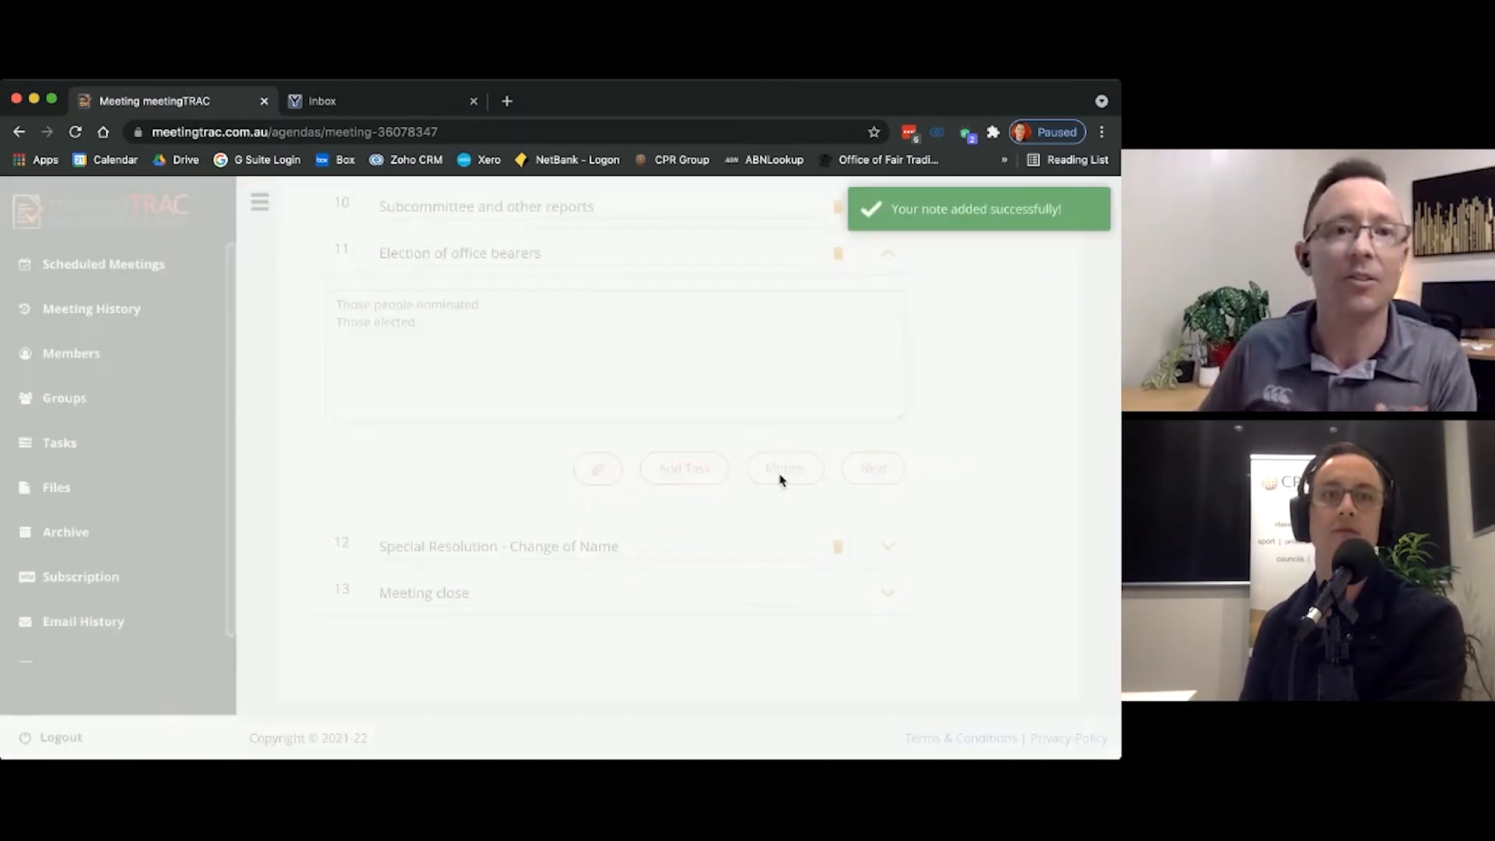
Step: Replace the title of the office bearer election motion with "That Brains be elected president"
left_click_drag(336, 338, 129, 335)
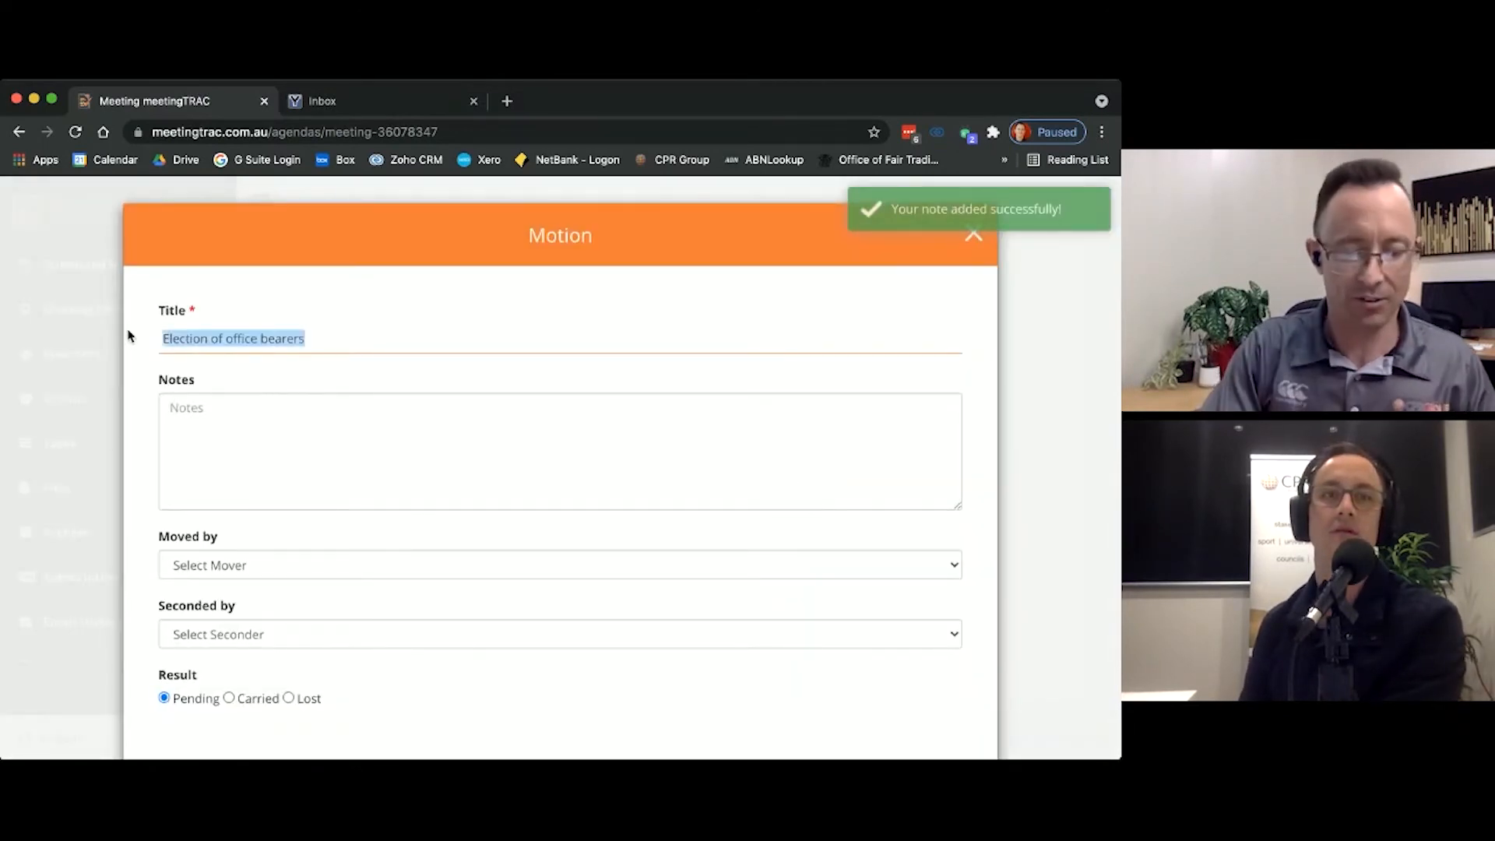
type("That")
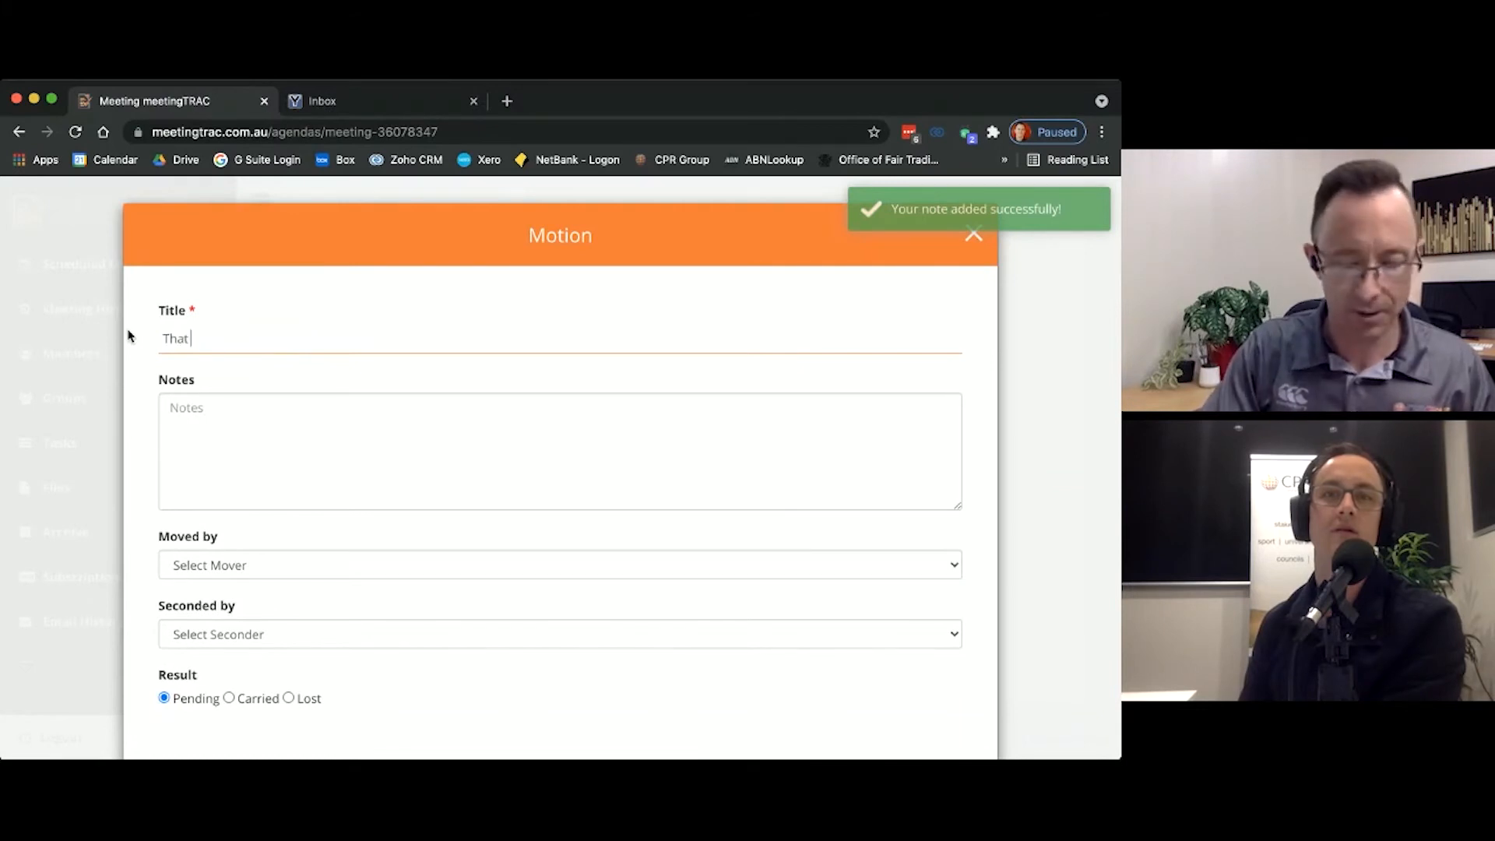
type(" Brains b")
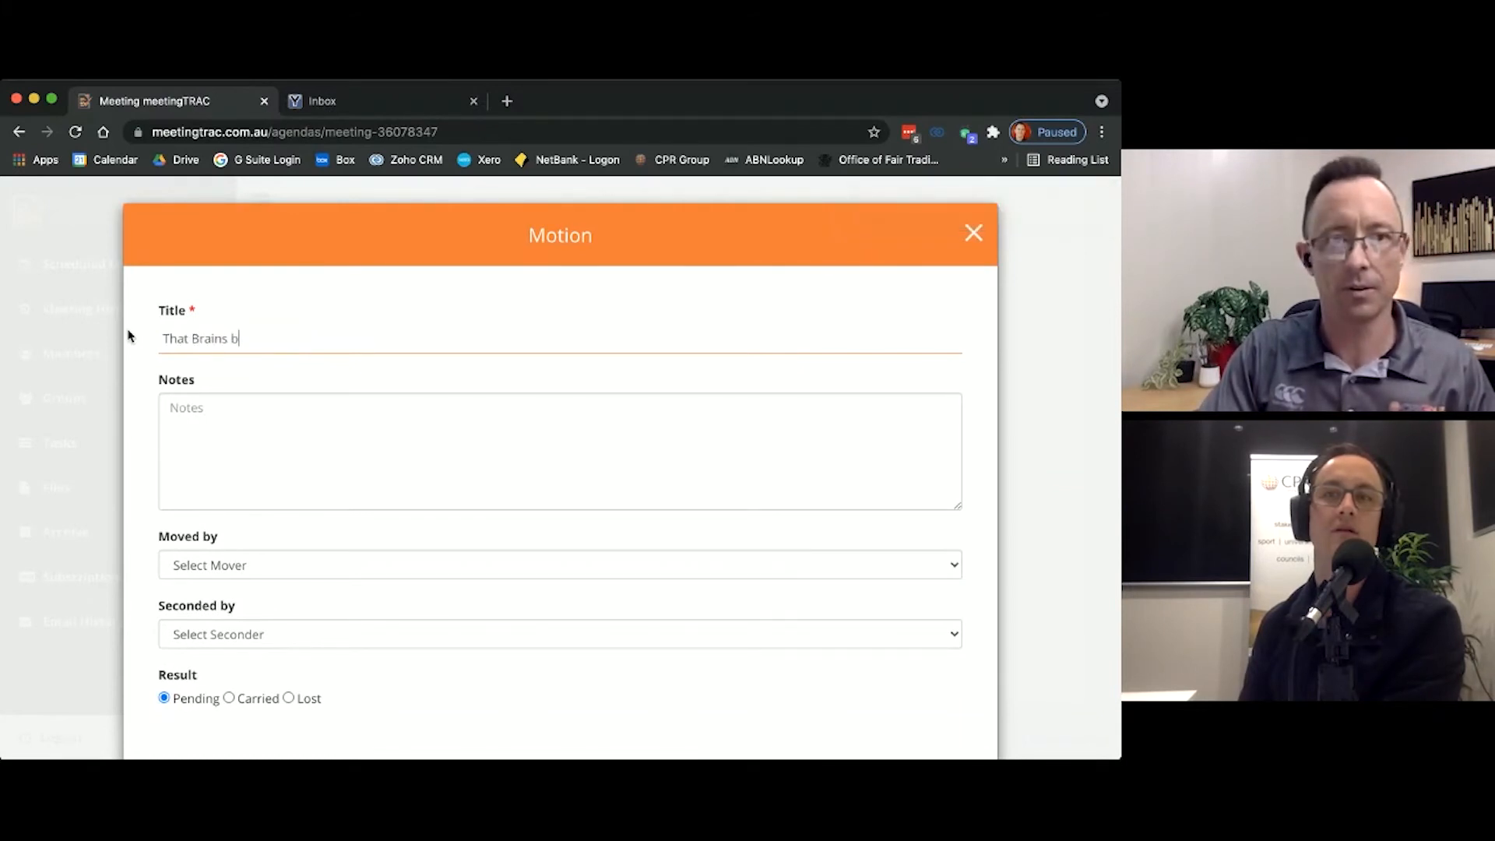
type("e electeed pre")
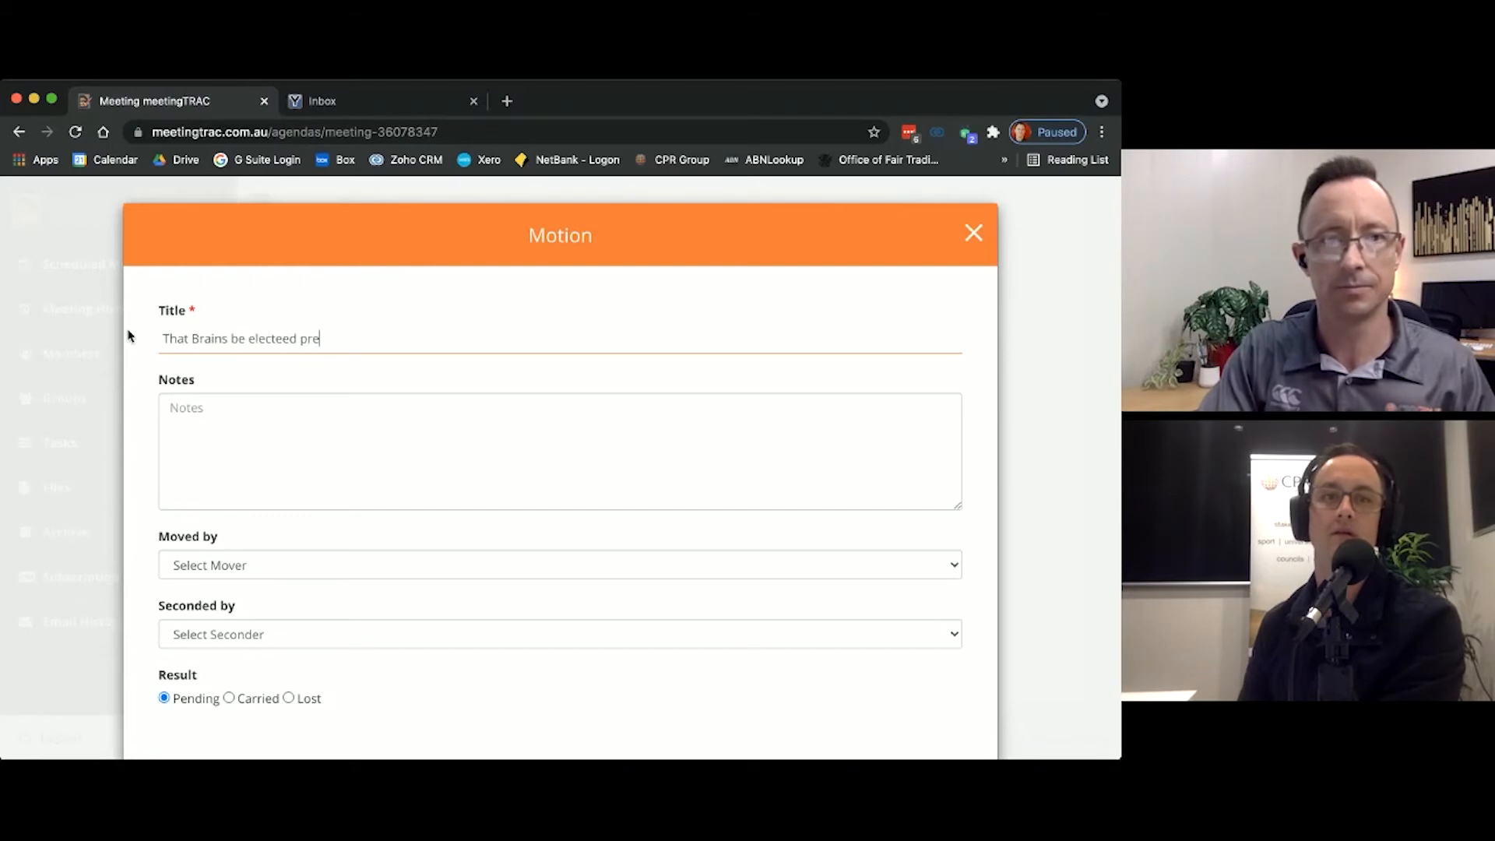
key("BackSpace")
key("BackSpace")
key("BackSpace")
key("BackSpace")
key("BackSpace")
key("BackSpace")
type("d preside")
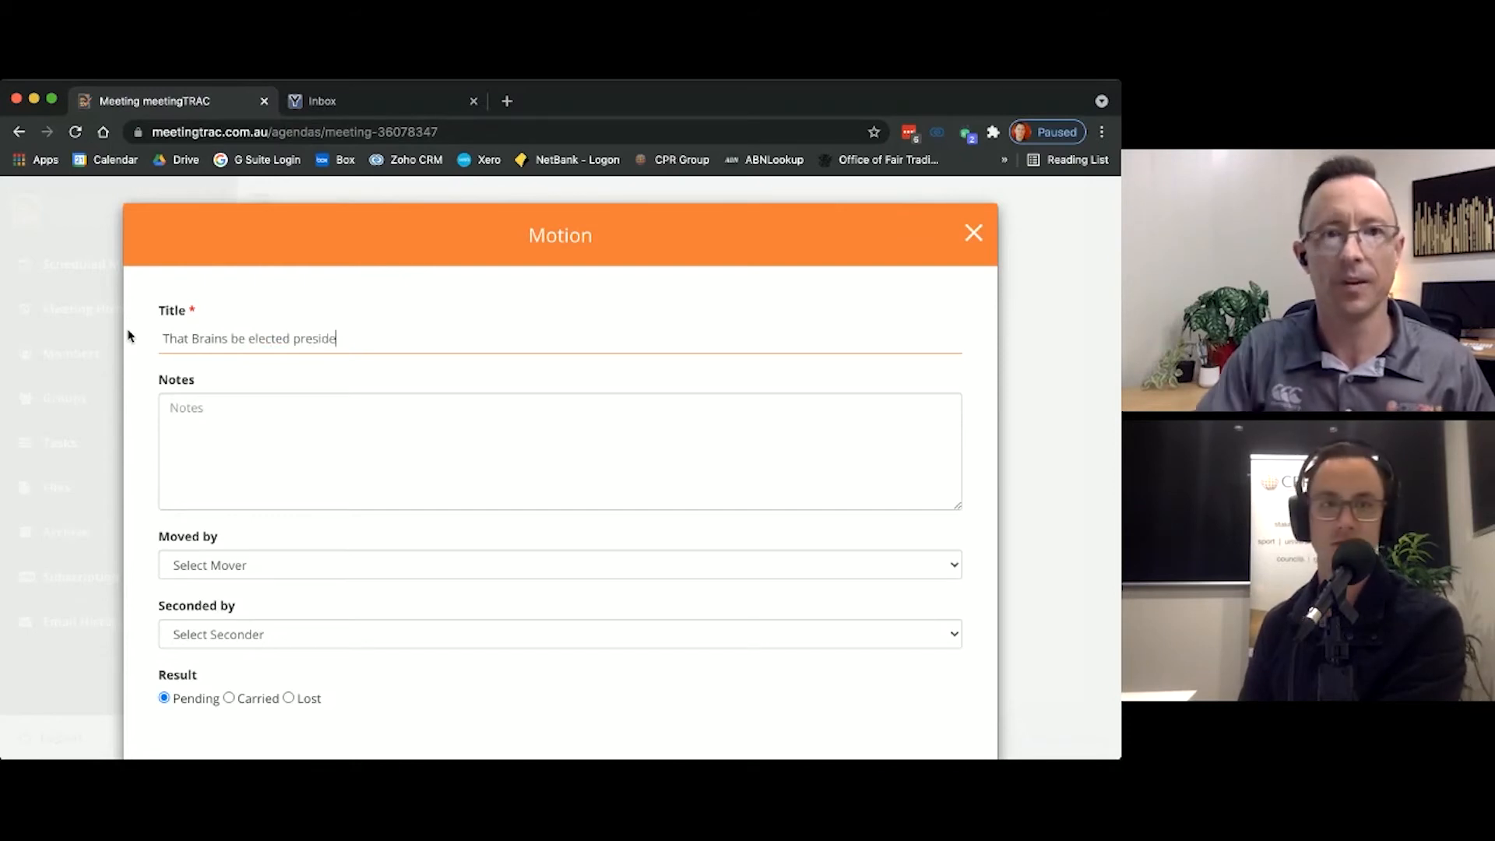
type("nt")
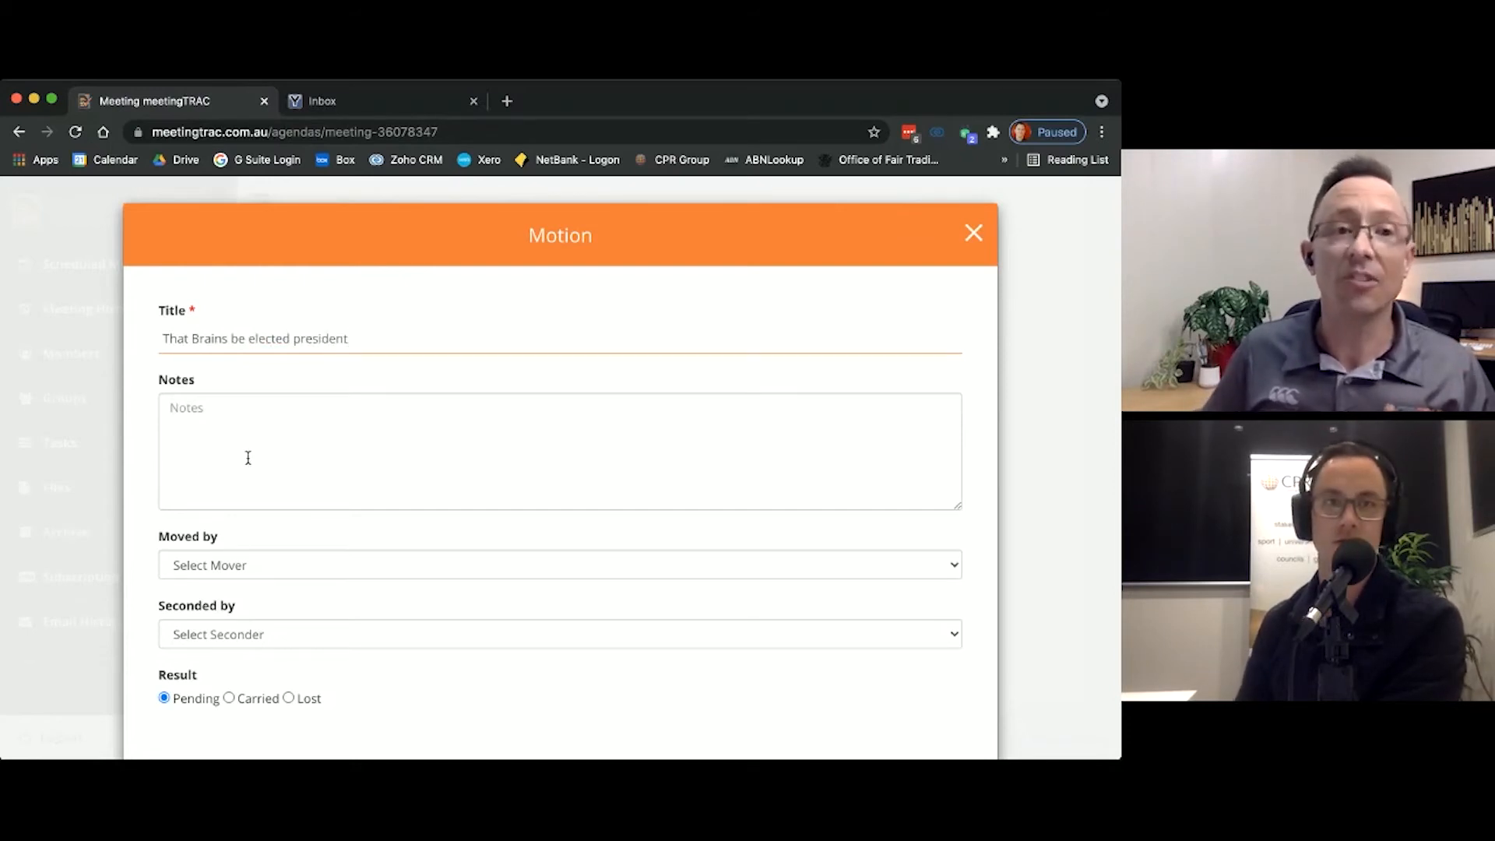
Step: Add the notes "Nominator details" and "Seconder details" on separate lines of the president election motion
left_click(289, 467)
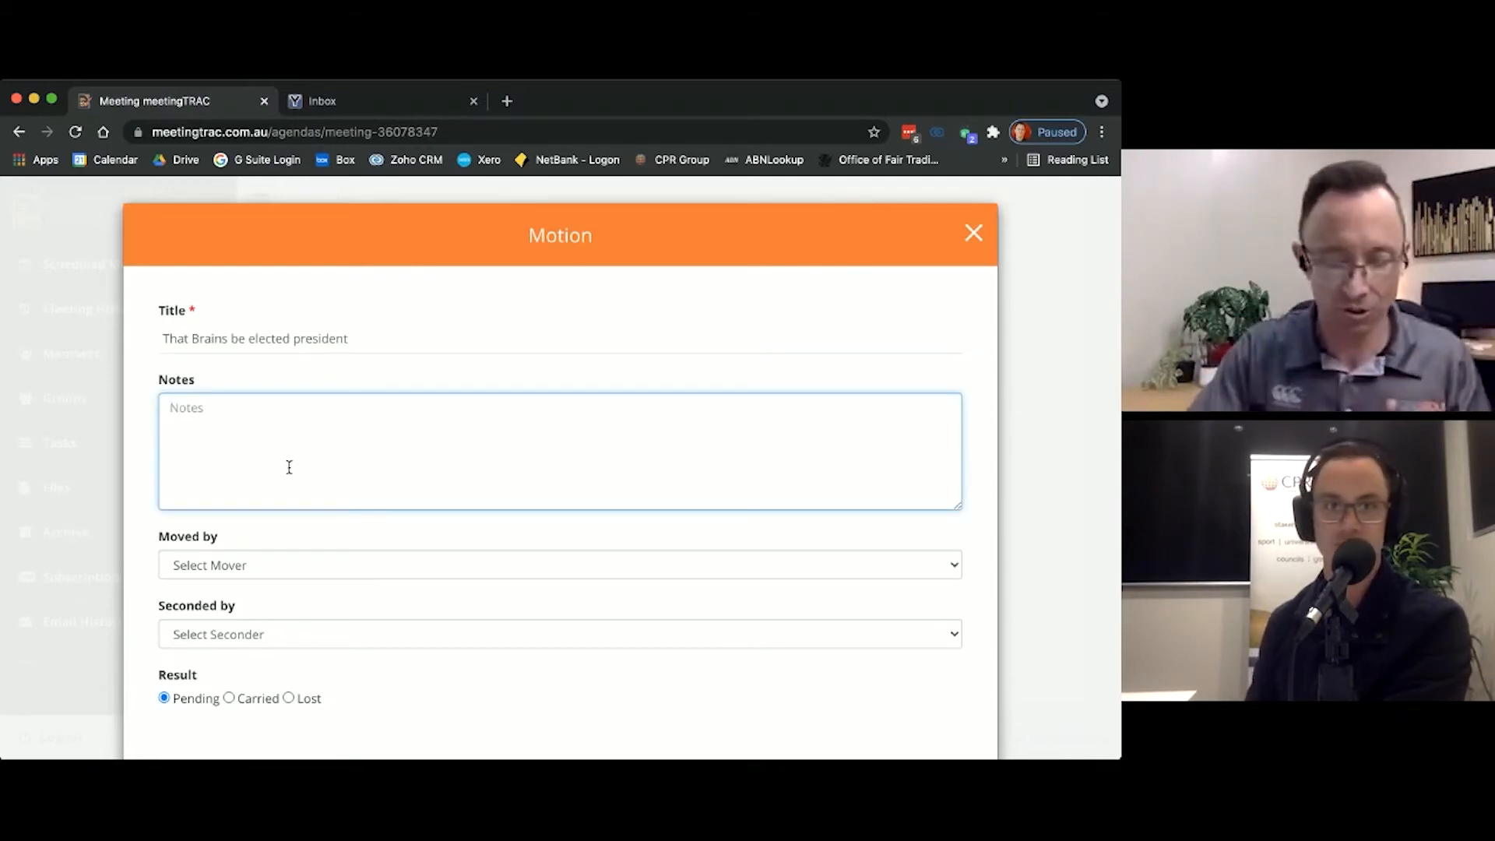
type("Nominator d")
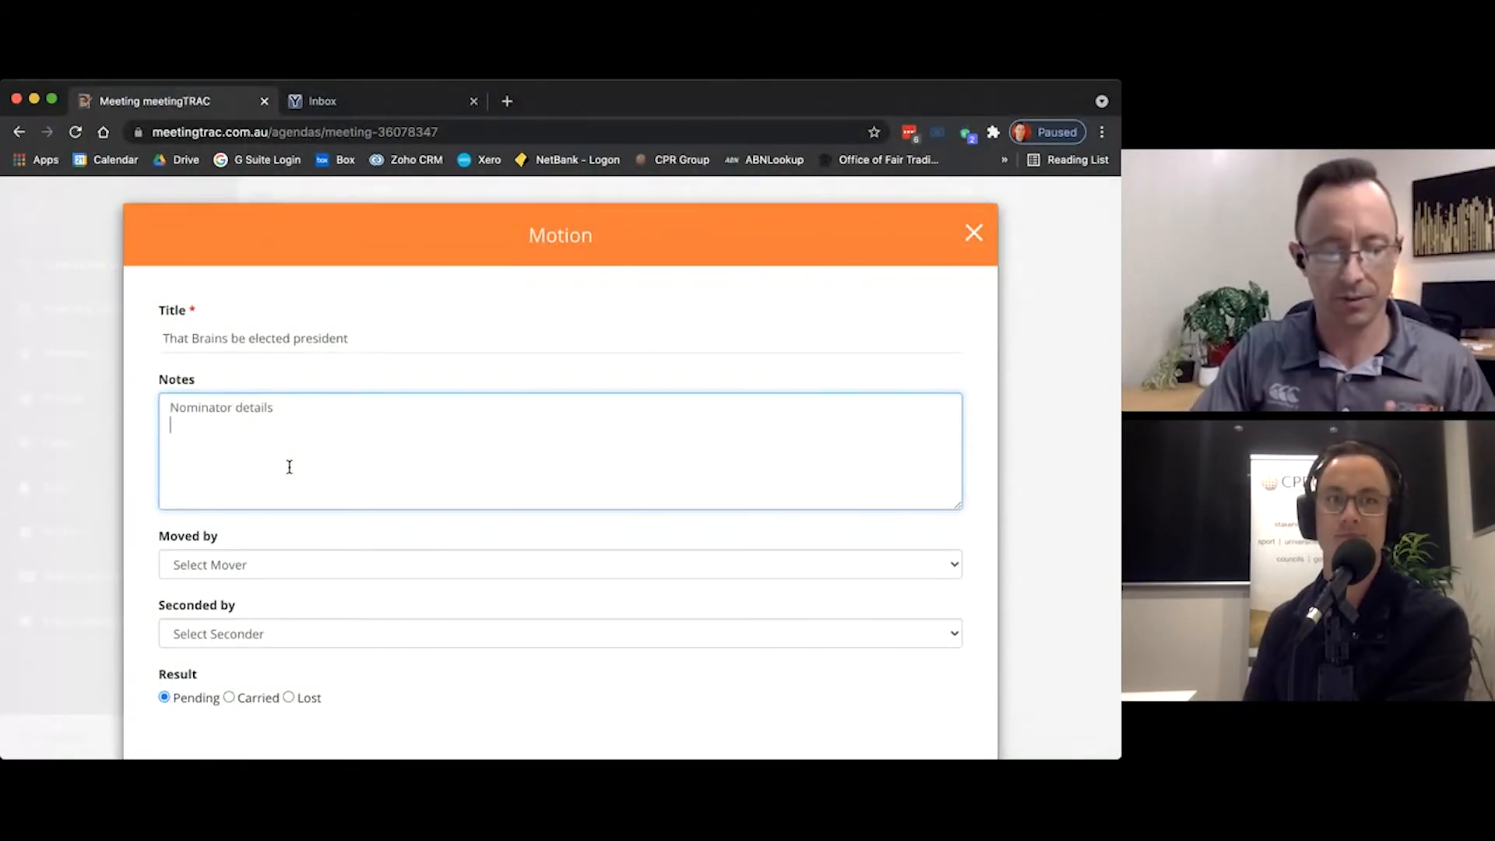
type("etails")
key("Return")
type("Seconder ")
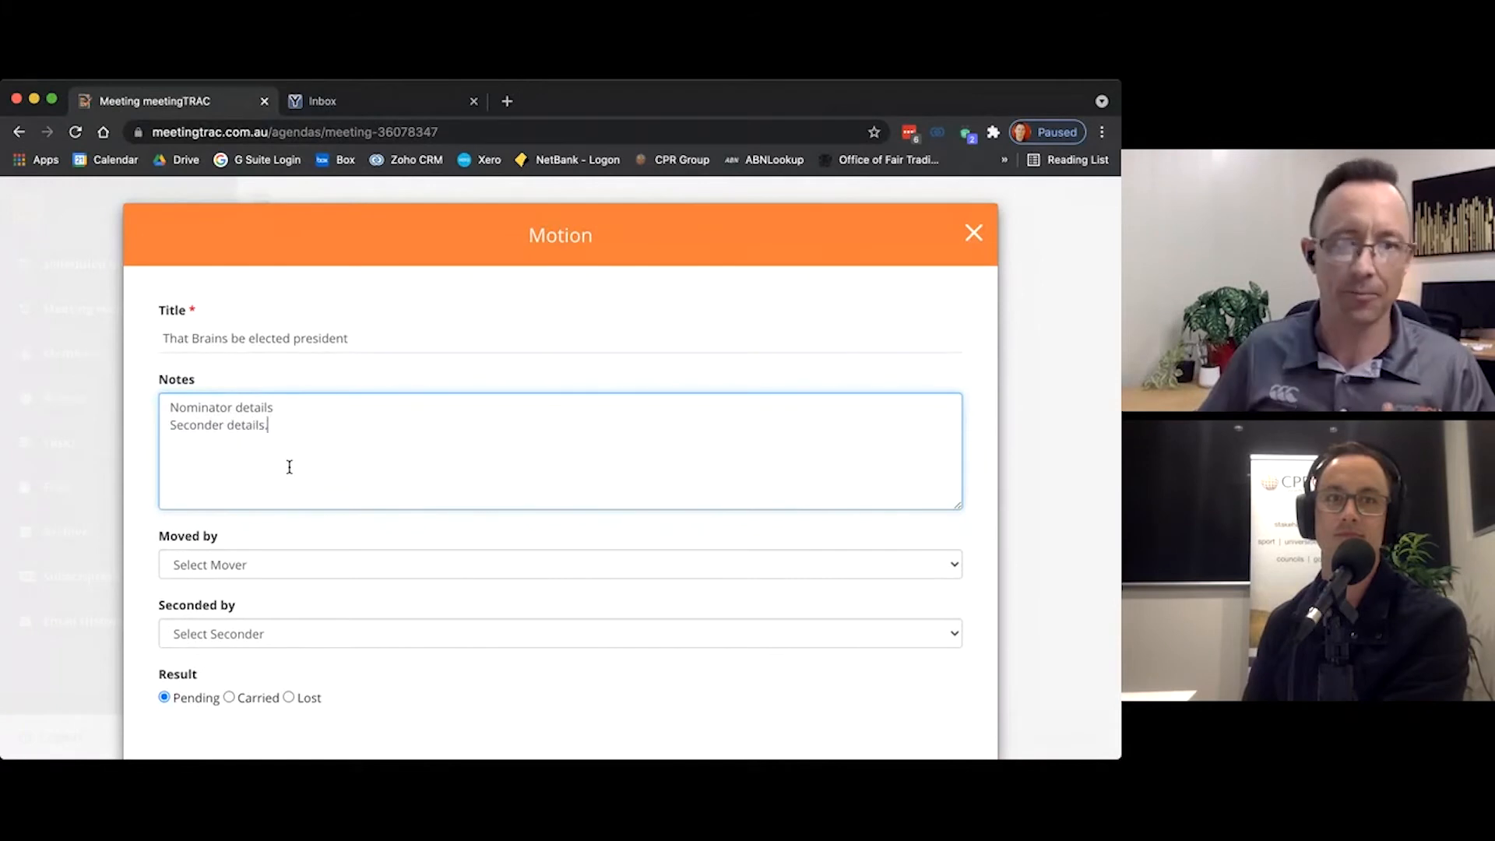
type("details")
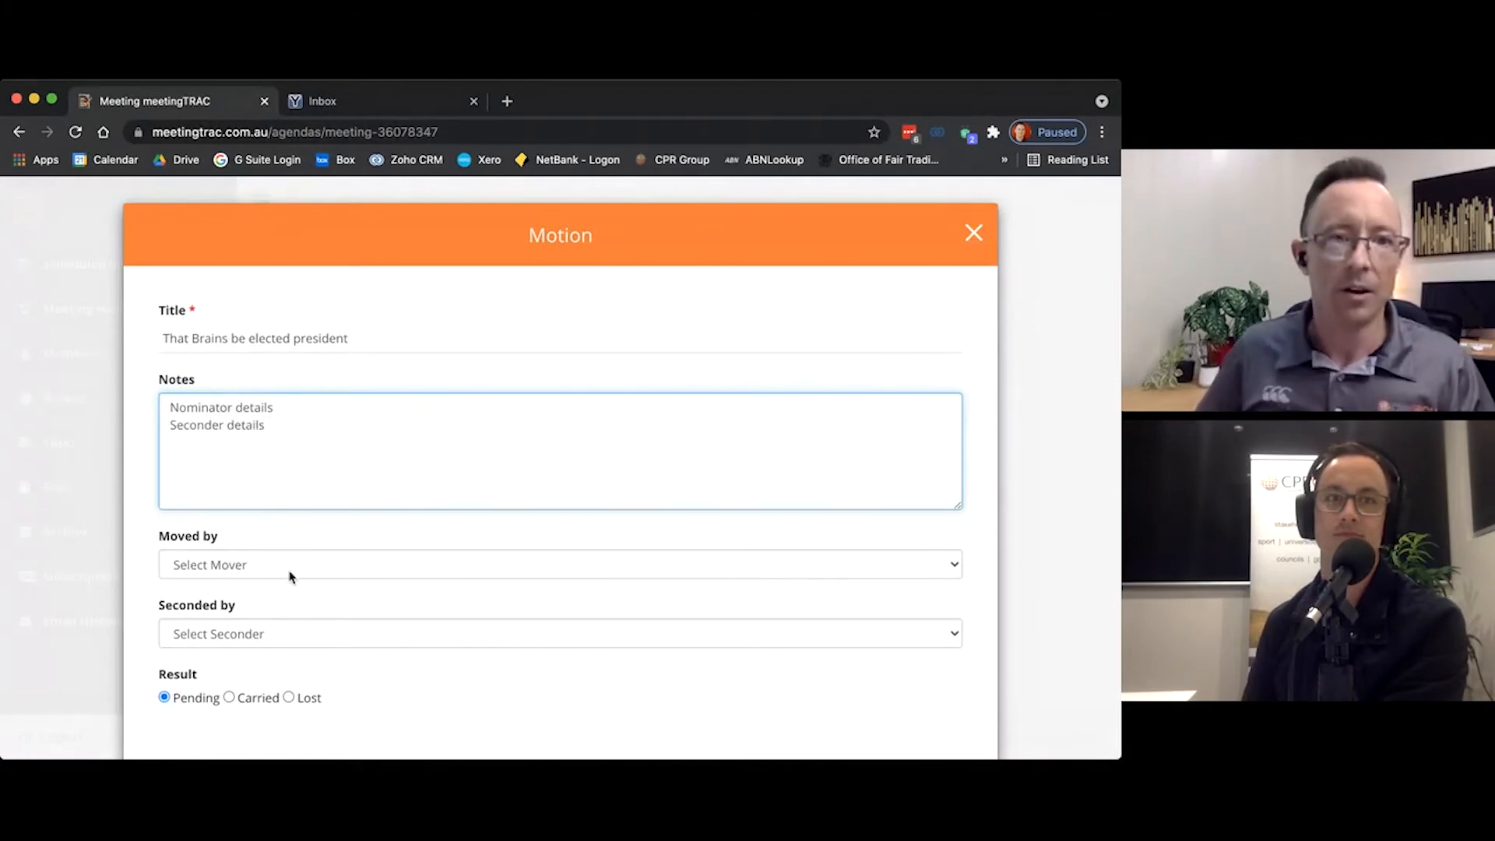
Step: Record the president election motion as moved by Gordon Cooper, seconded by Inspector Gadget and Carried, and save it
left_click(290, 574)
left_click(249, 691)
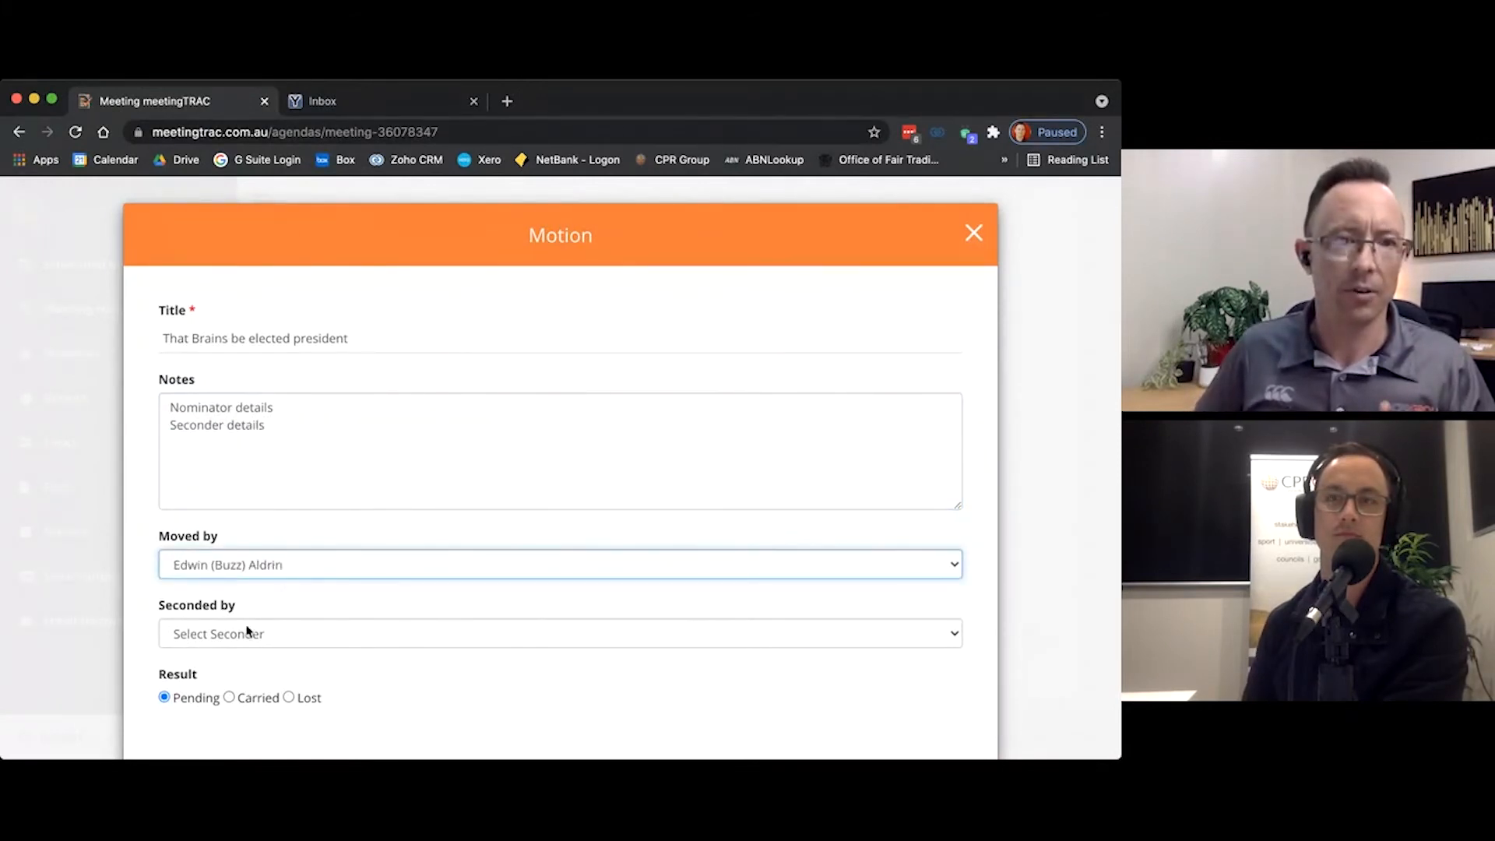
left_click(272, 612)
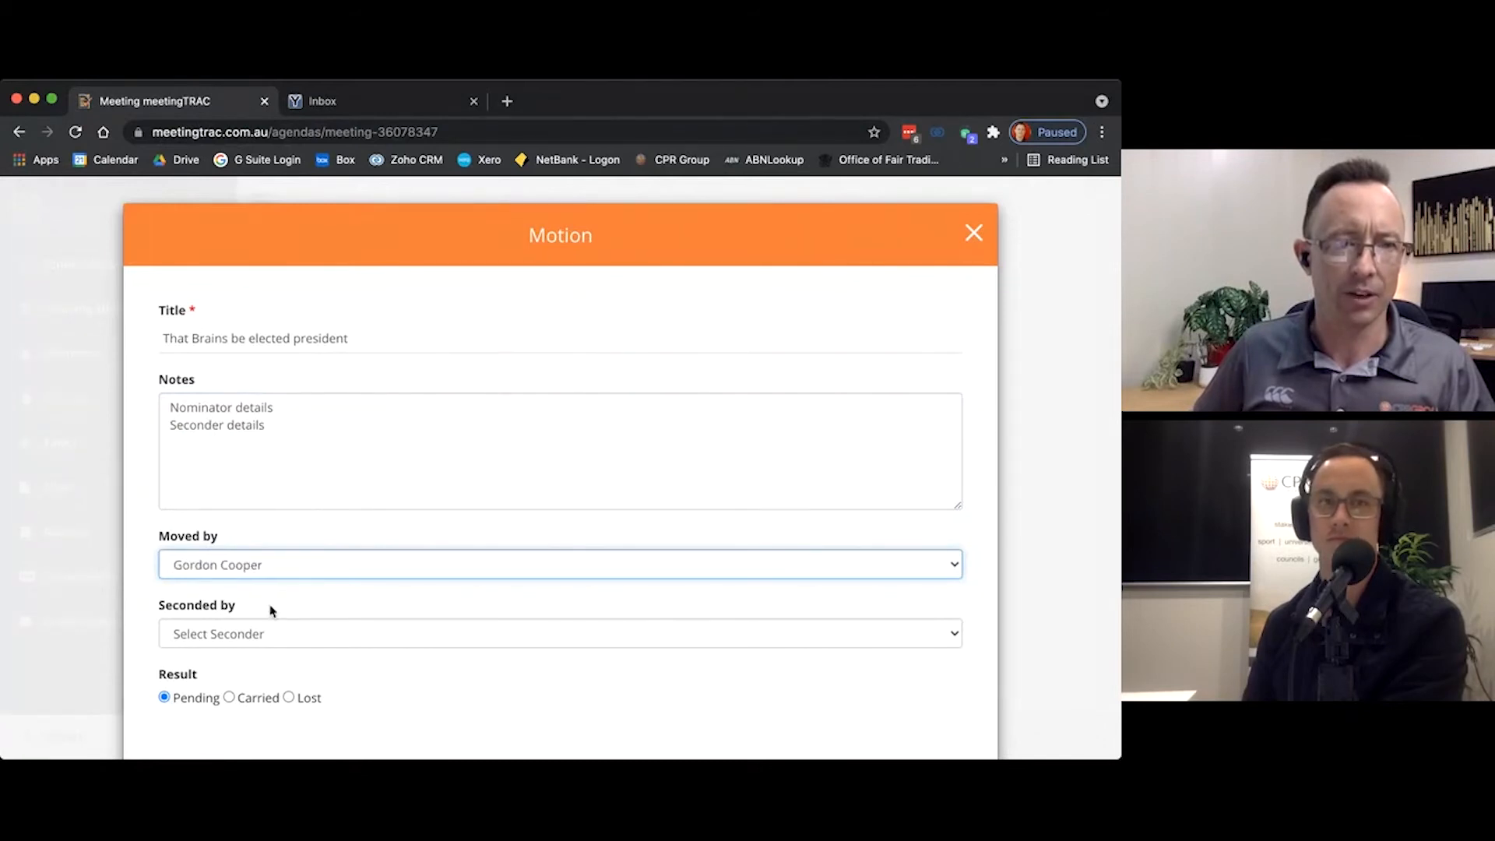
left_click(270, 632)
left_click(194, 704)
left_click(229, 697)
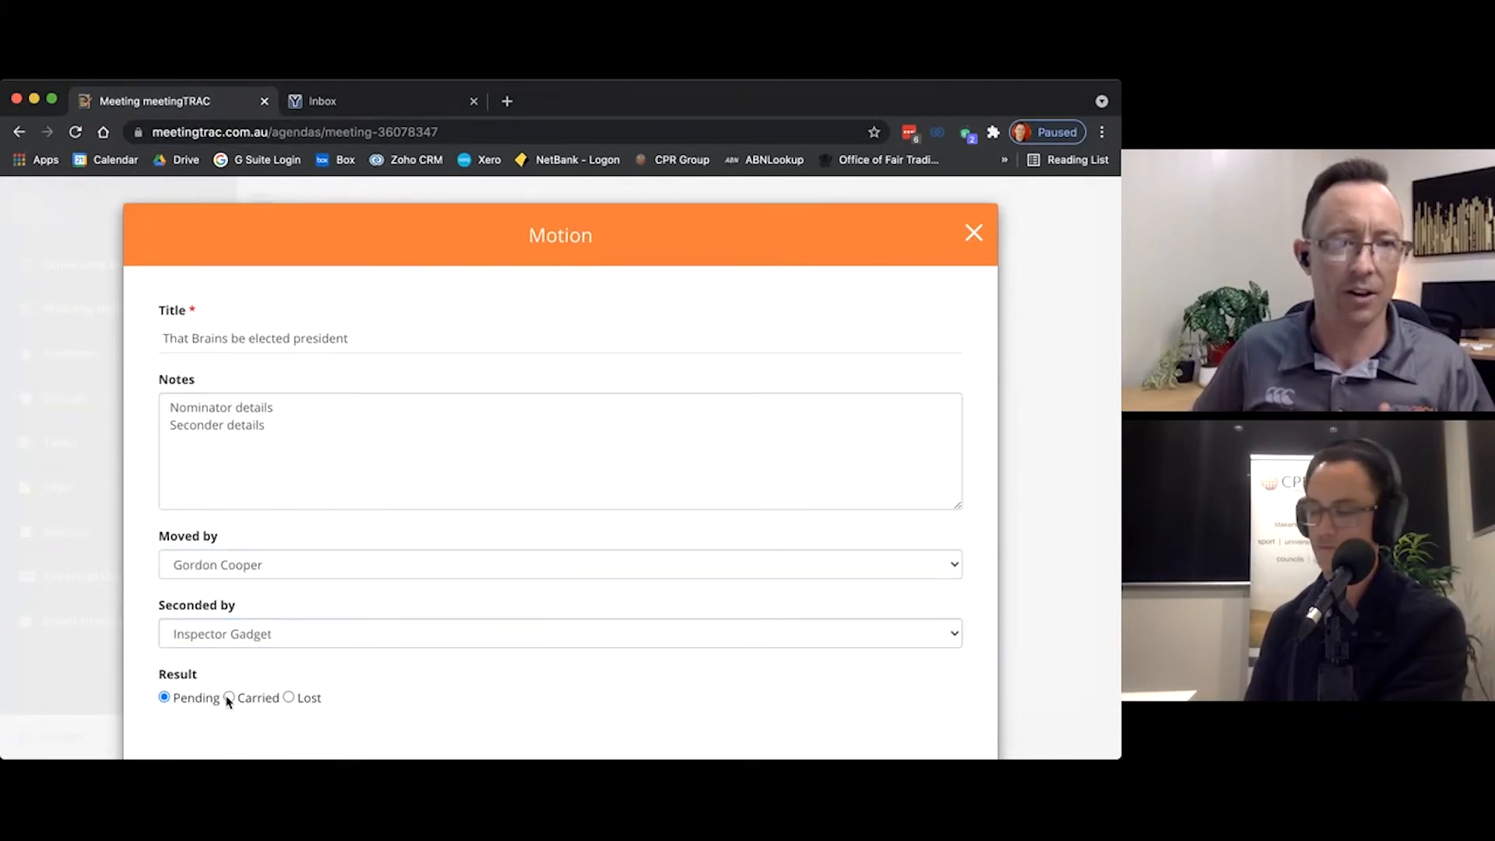
scroll(283, 633, "down", 2)
left_click(164, 674)
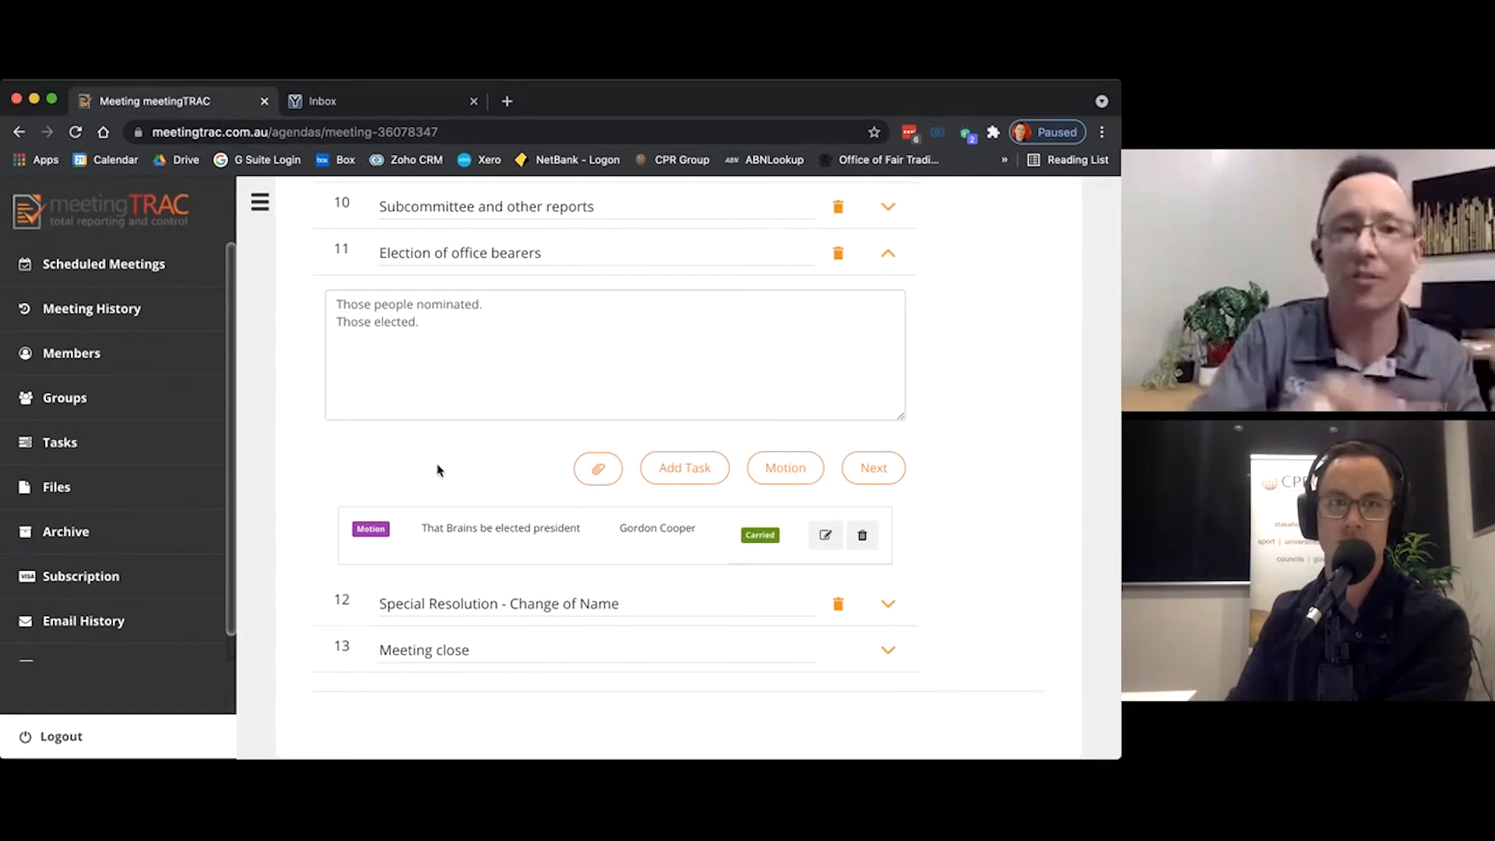
Step: Expand the Special Resolution - Change of Name item and open its motion to change the club's name to ABC FC Inc. for editing
scroll(457, 467, "down", 1)
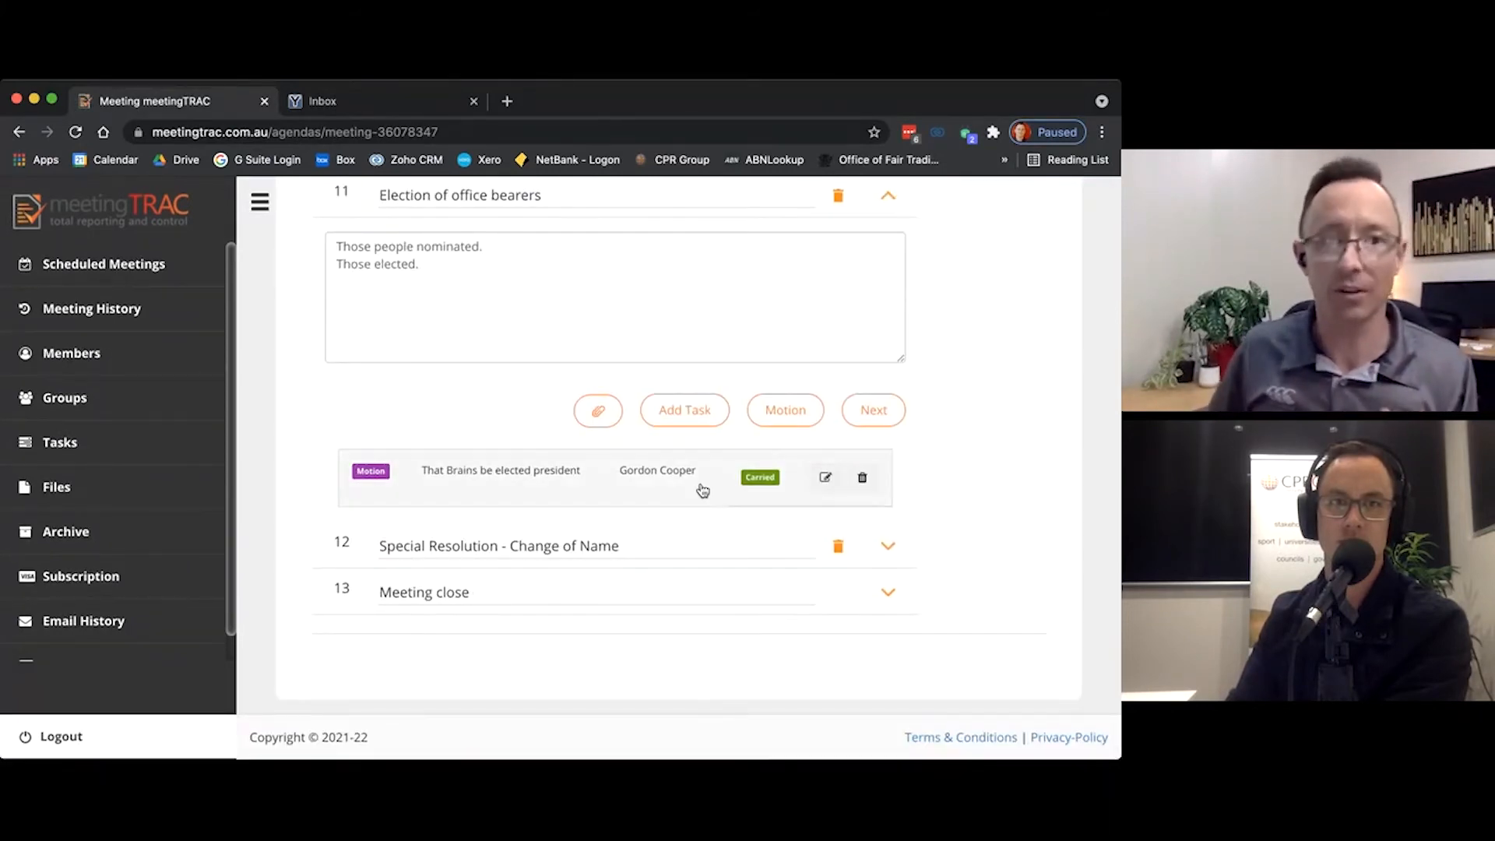
left_click(885, 548)
scroll(668, 510, "down", 2)
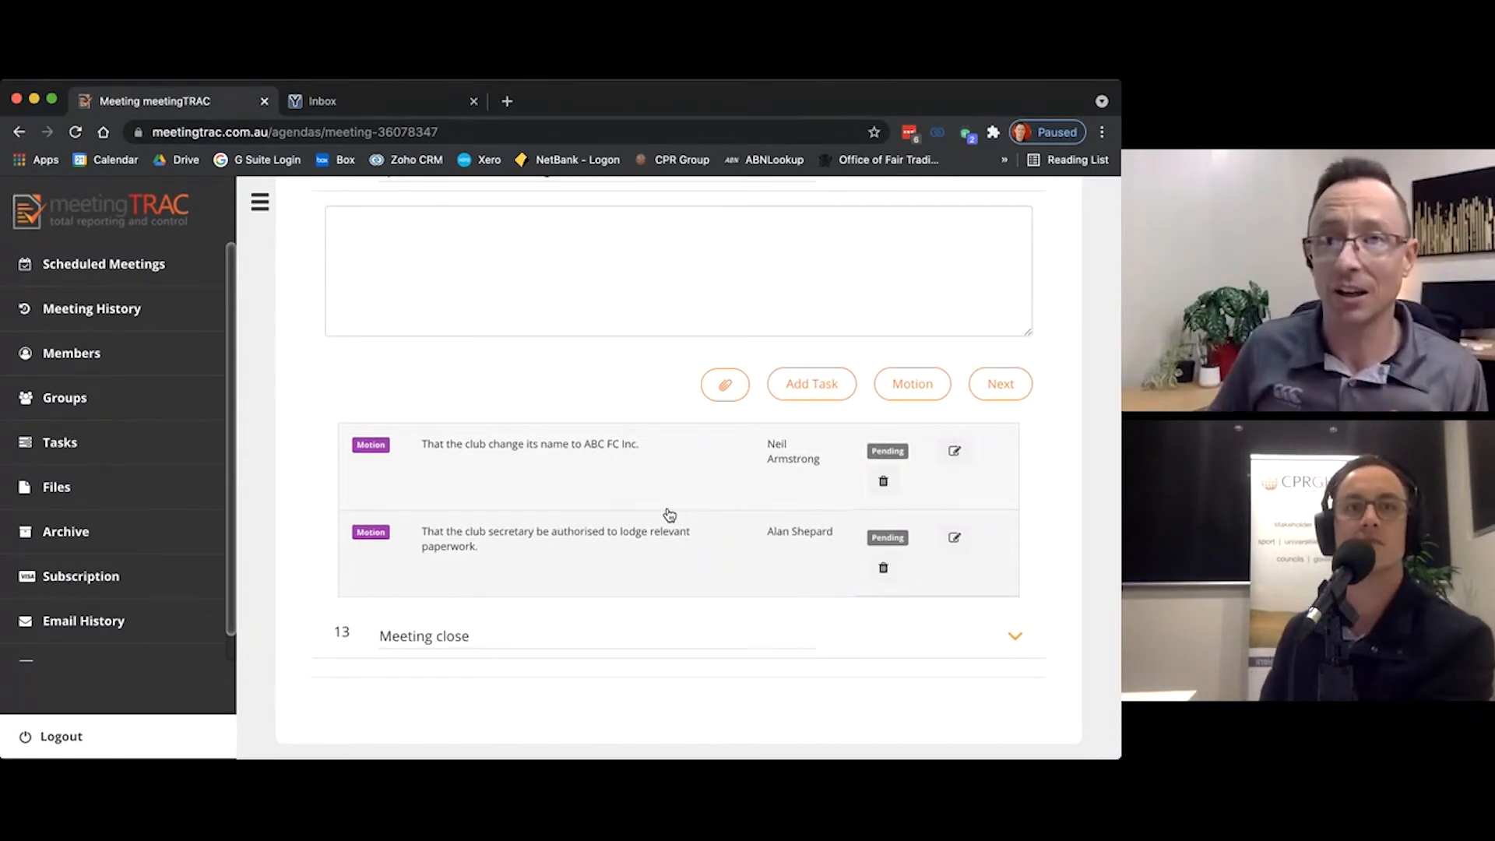
left_click(954, 452)
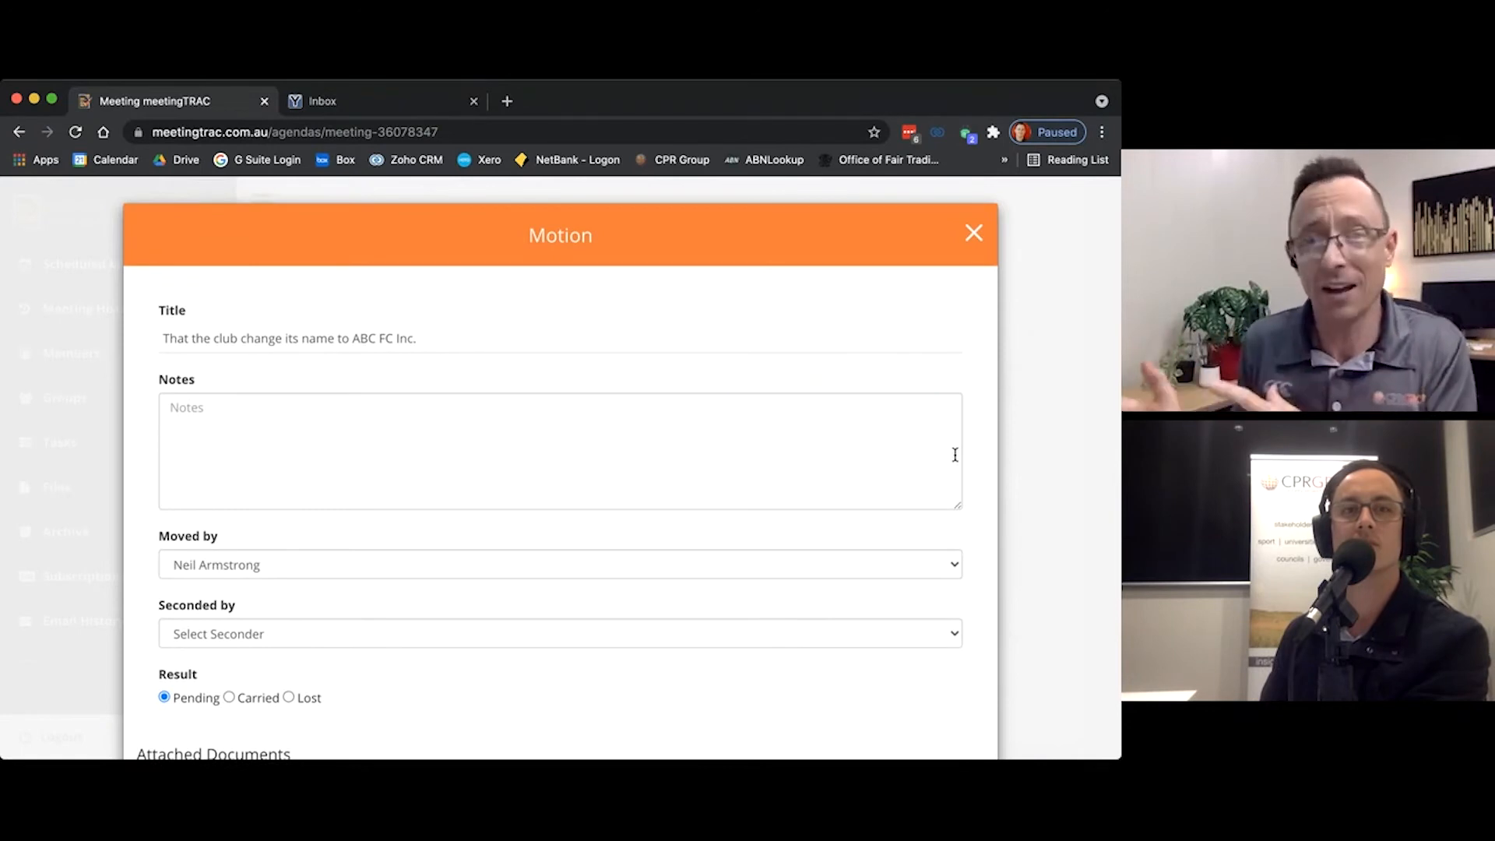
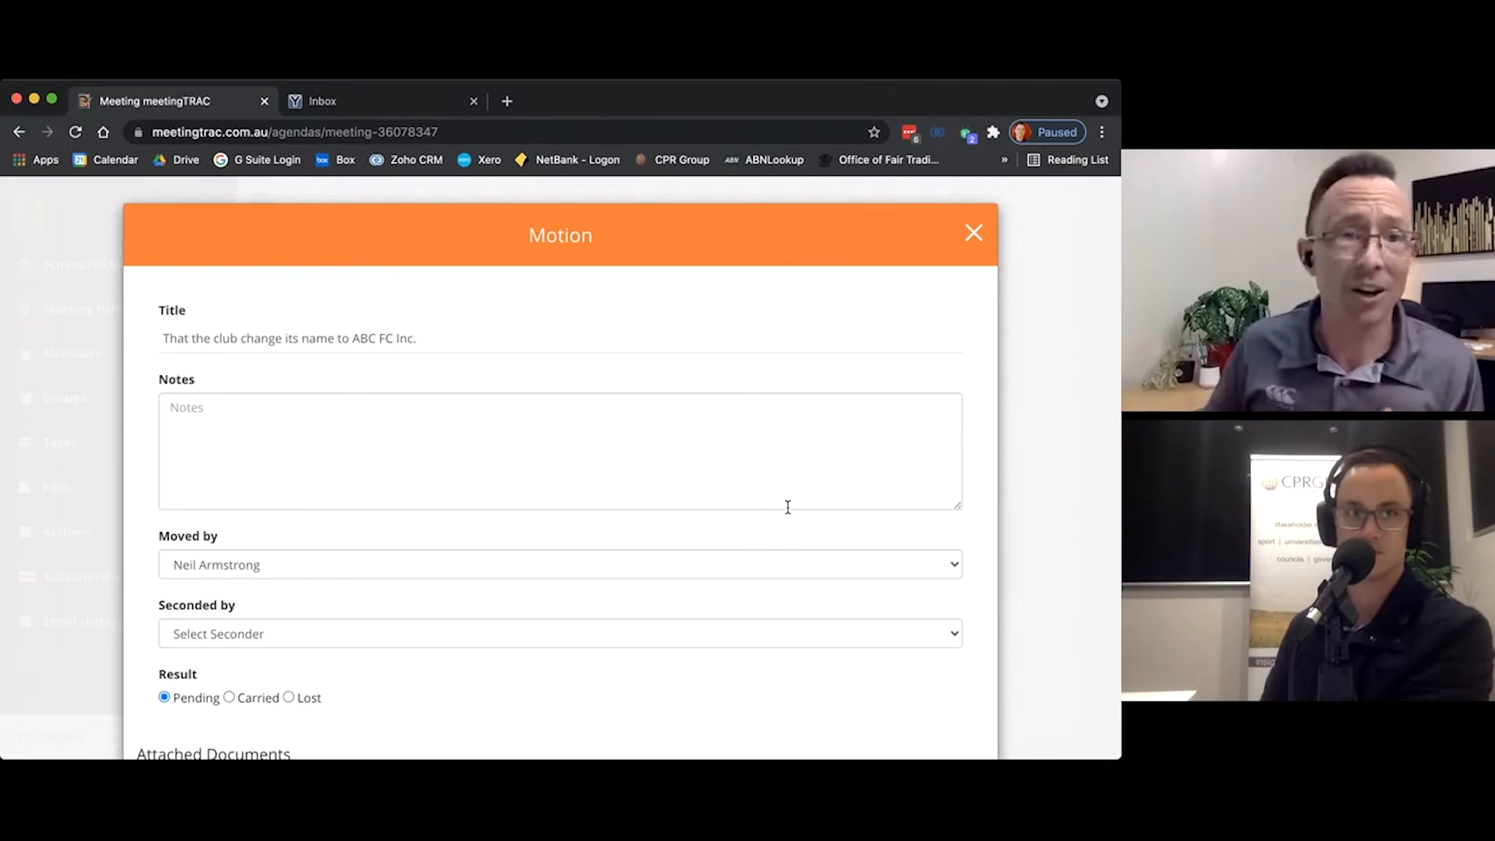
Step: Add the note "Discussion details" to the name change motion and record it as seconded by Inspector Gadget and Carried
scroll(364, 421, "down", 1)
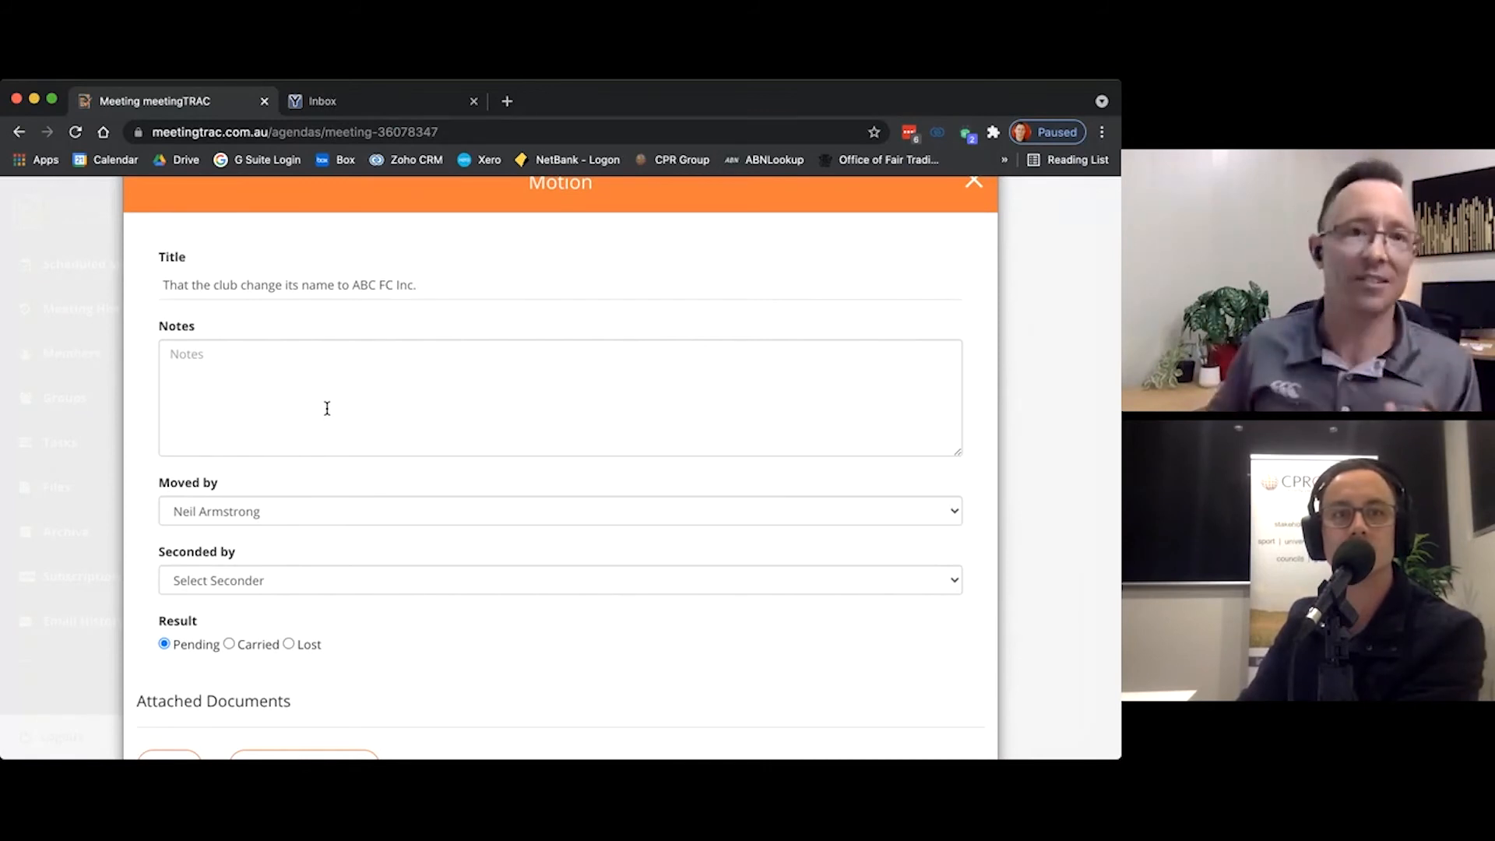
left_click(276, 579)
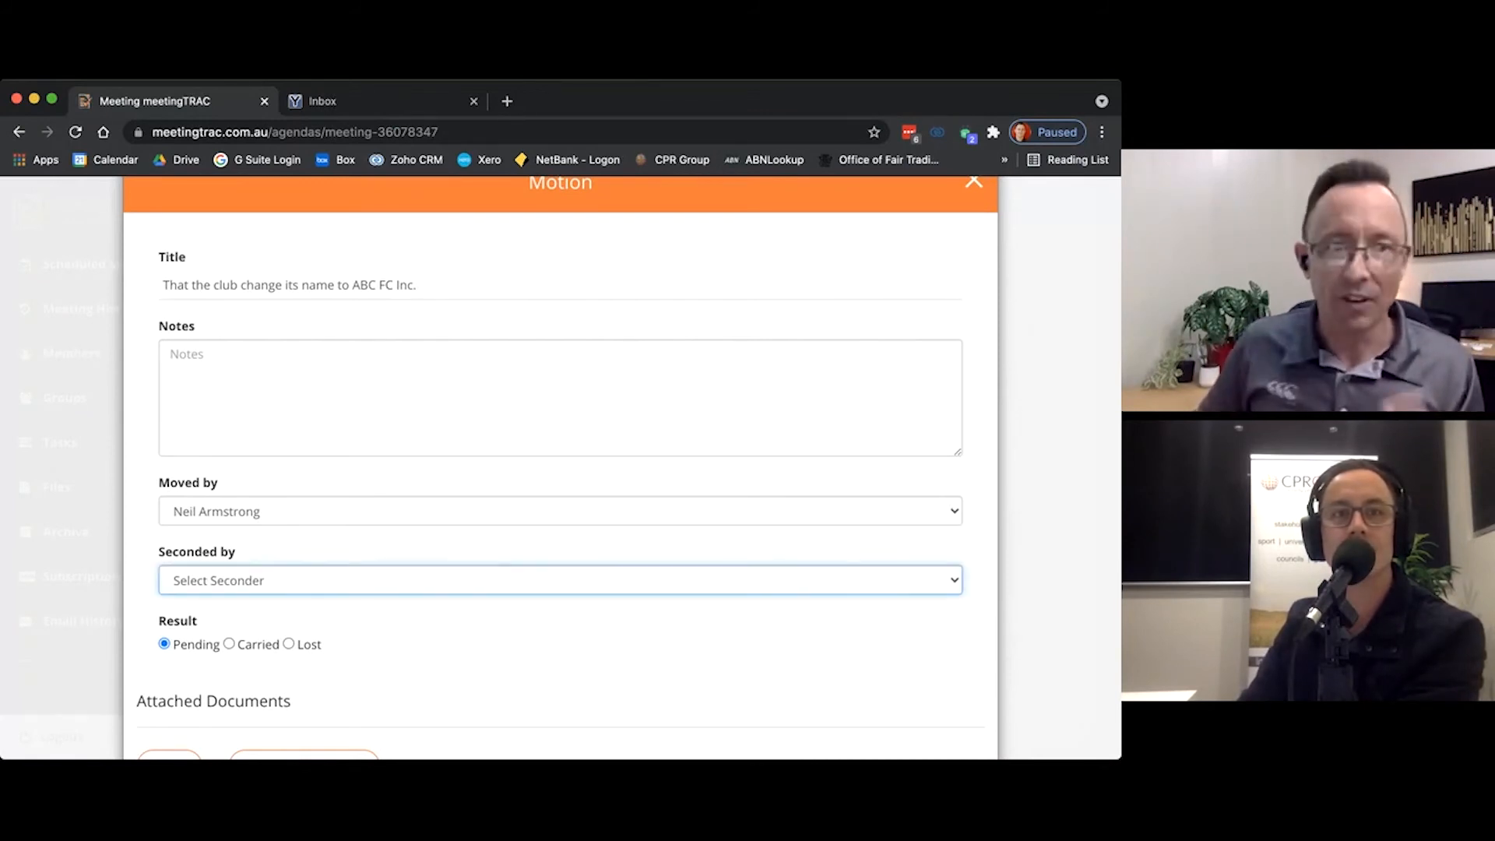
left_click(332, 411)
type("Discussion details")
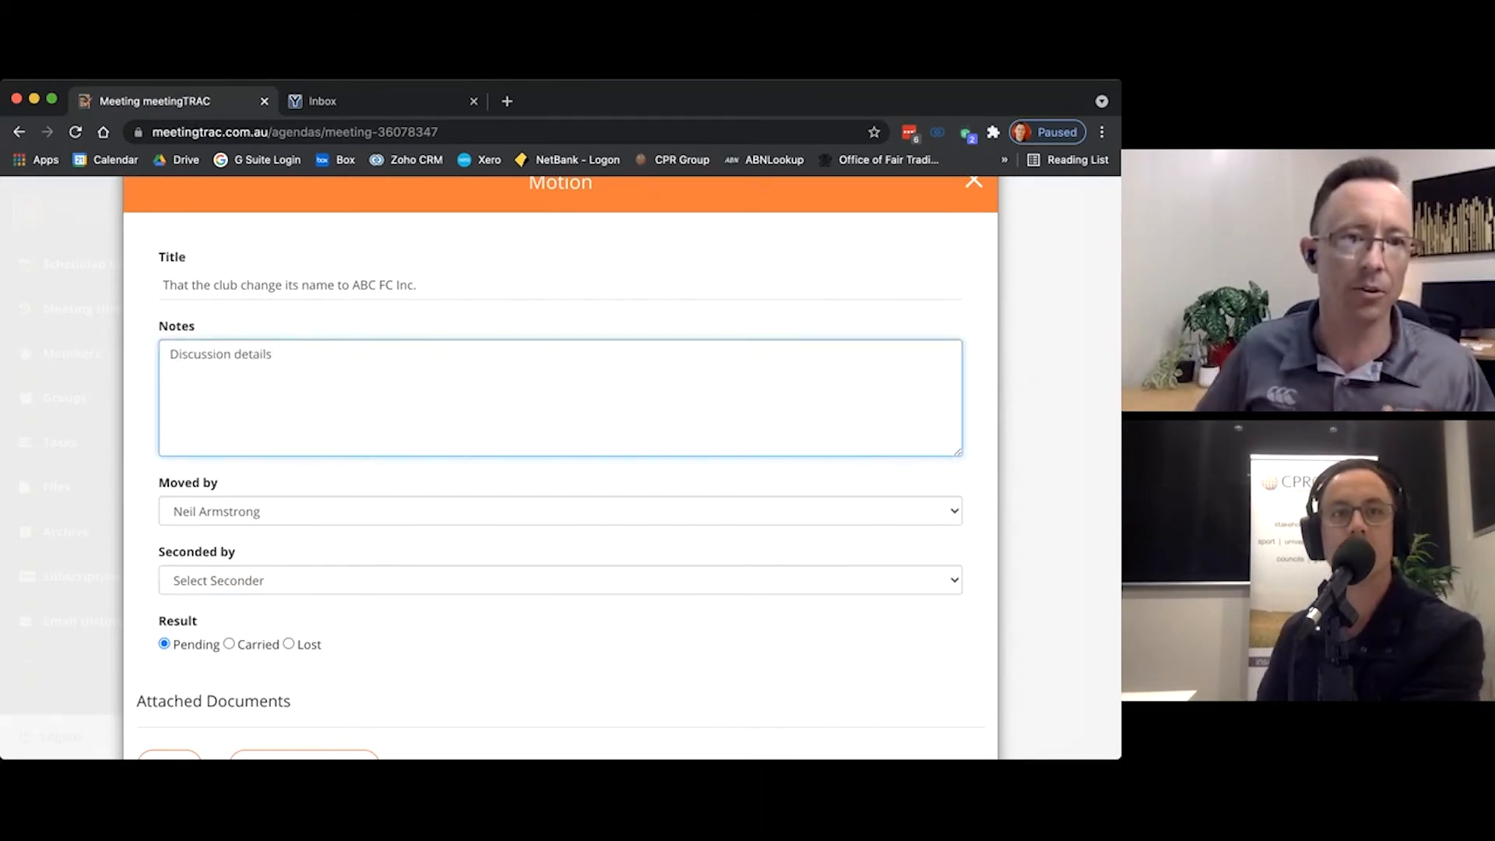
left_click(405, 580)
left_click(234, 623)
left_click(228, 644)
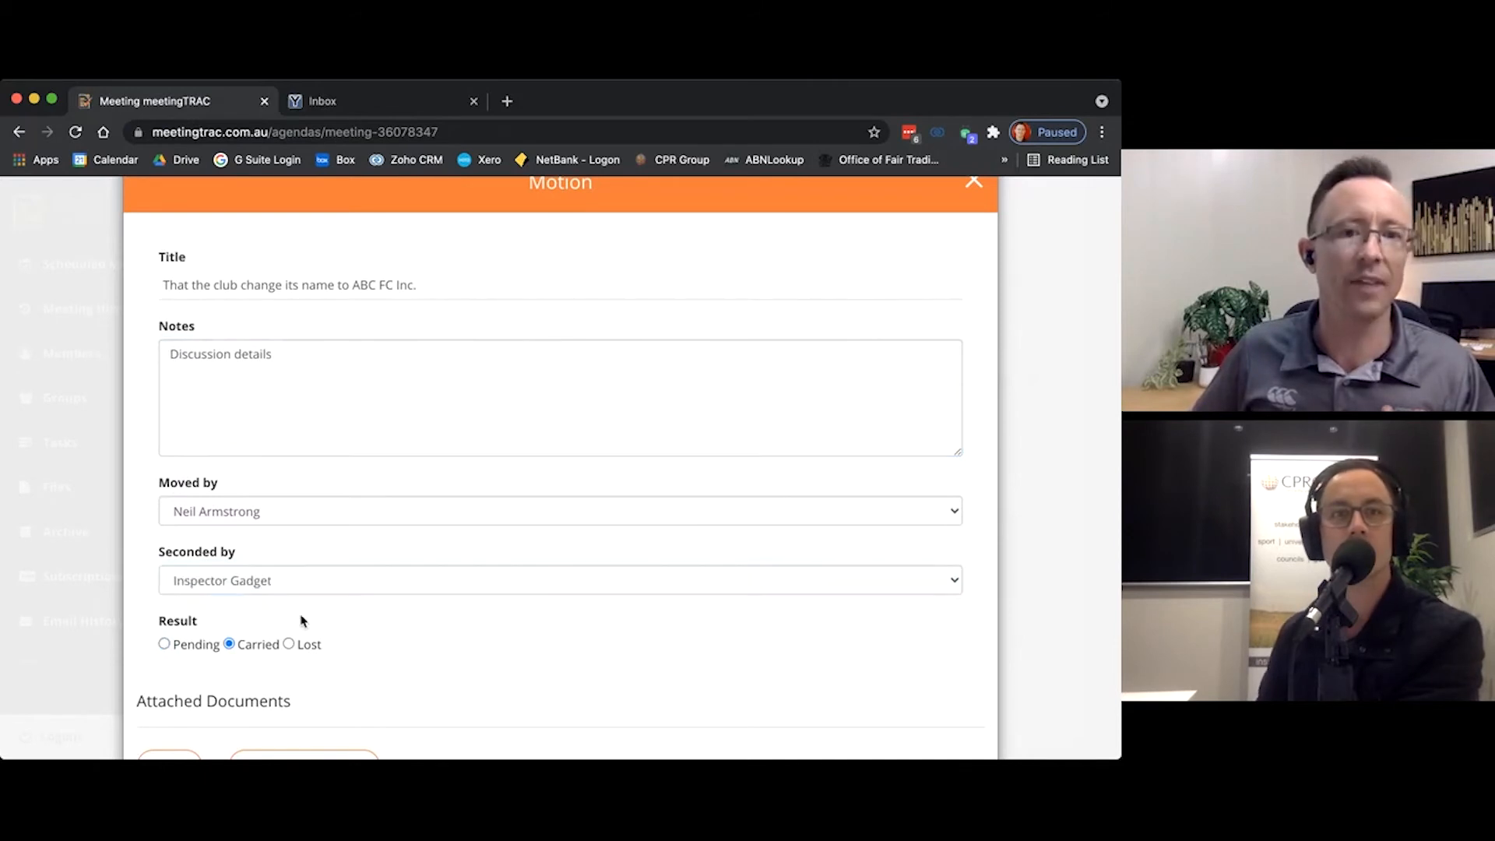
Step: Add a second notes line "Carried b y special resolutions." to the name change motion and save the motion
scroll(300, 619, "down", 2)
left_click(324, 301)
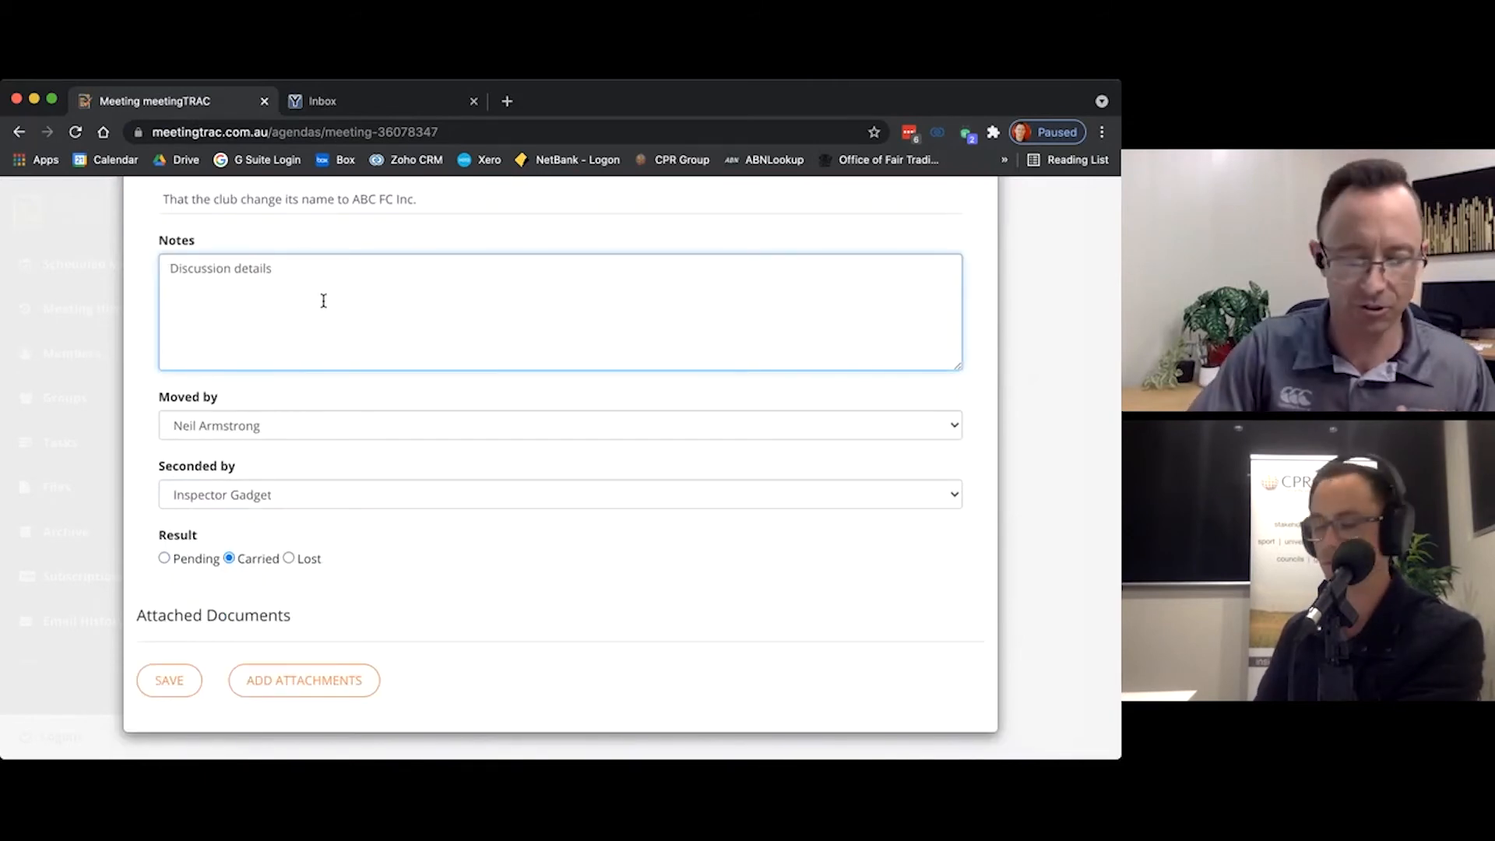
type("Carreied")
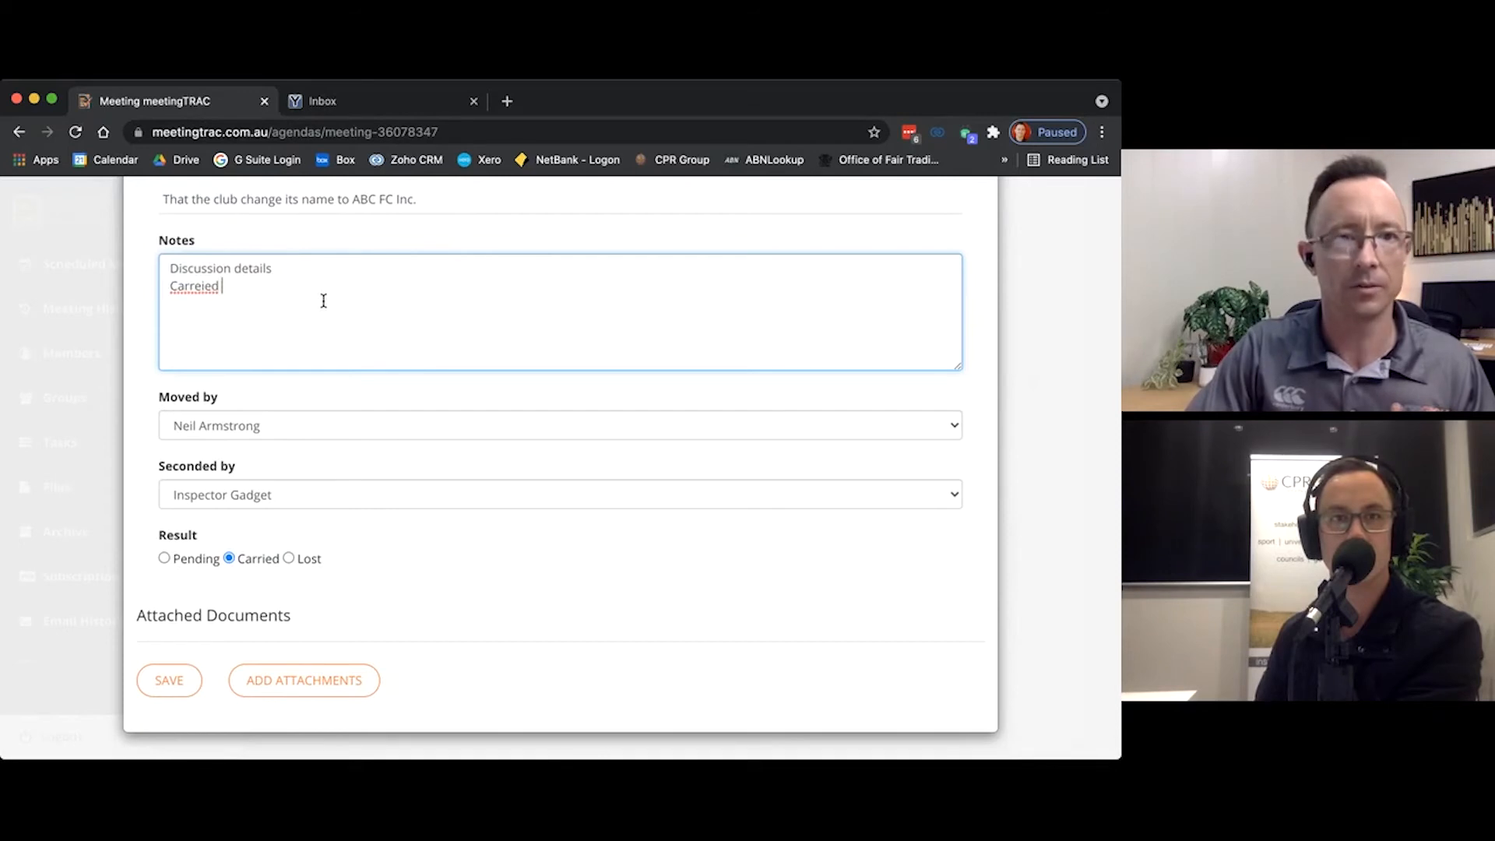
key("BackSpace")
key("BackSpace")
key("BackSpace")
type("d b y sep")
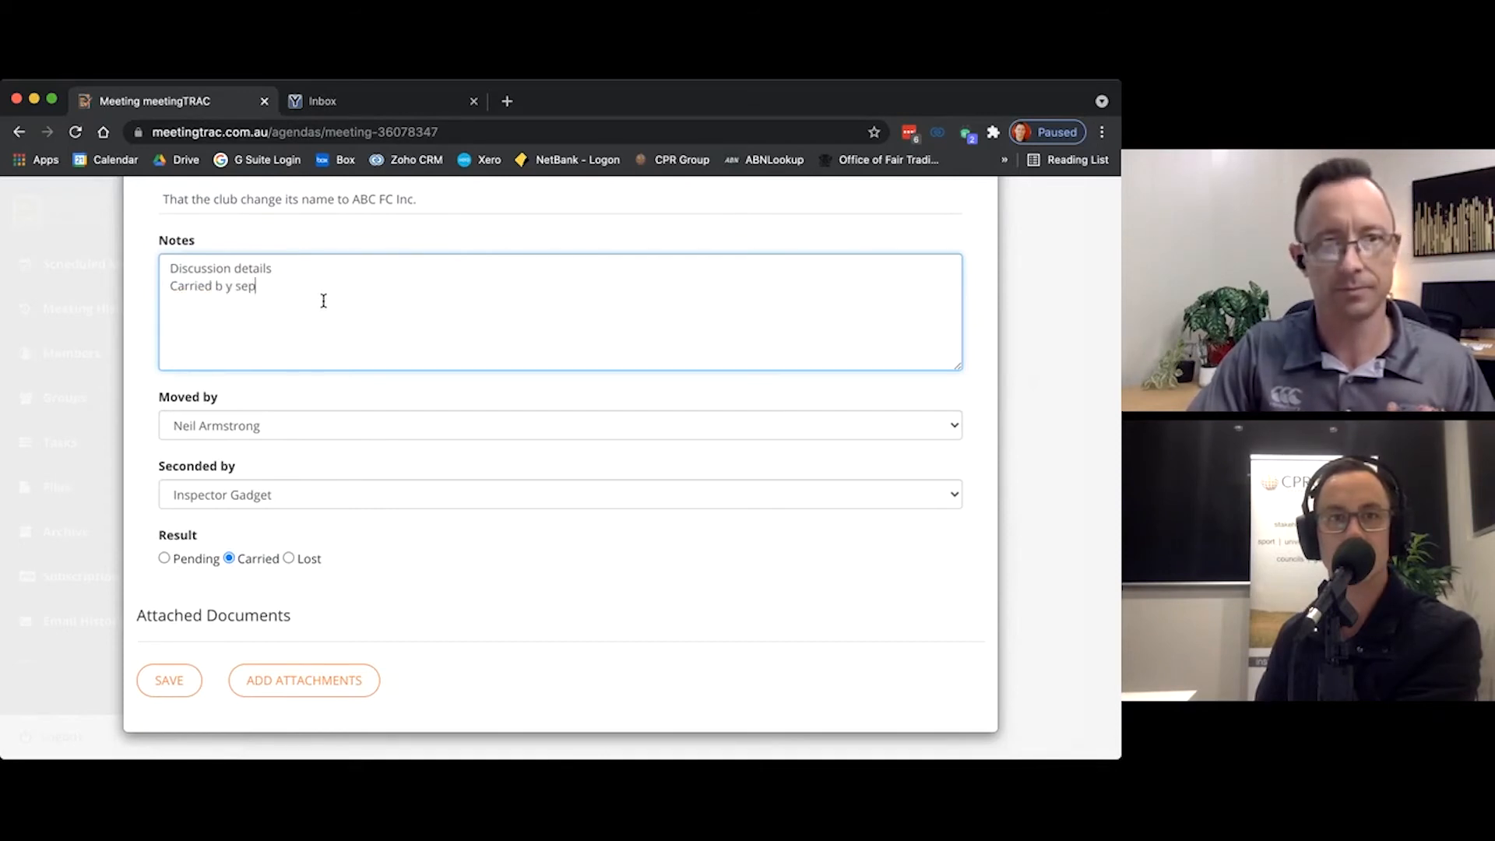
type("cial resolutions.")
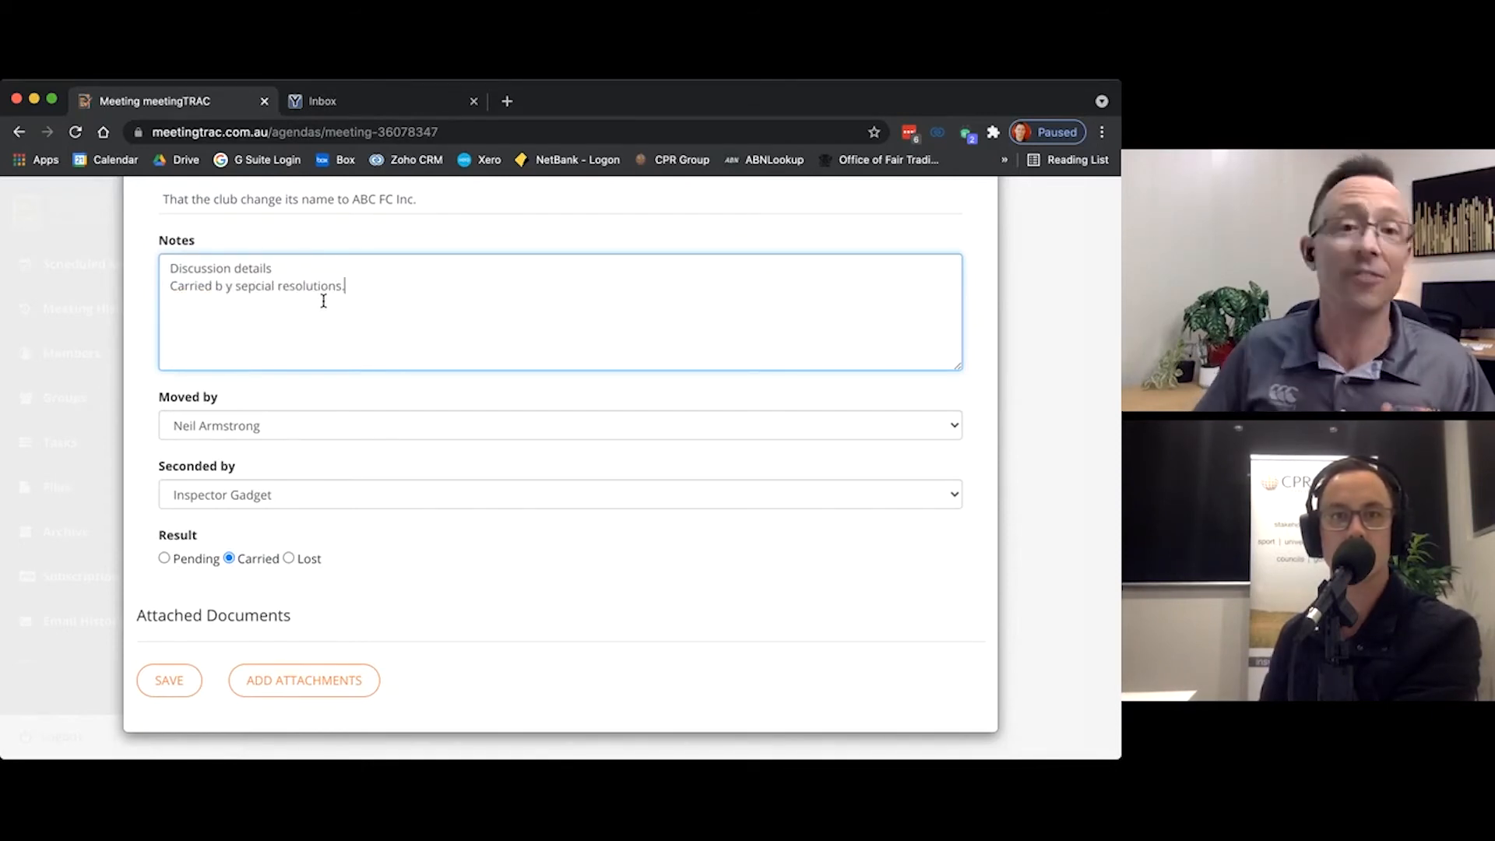
double_click(254, 286)
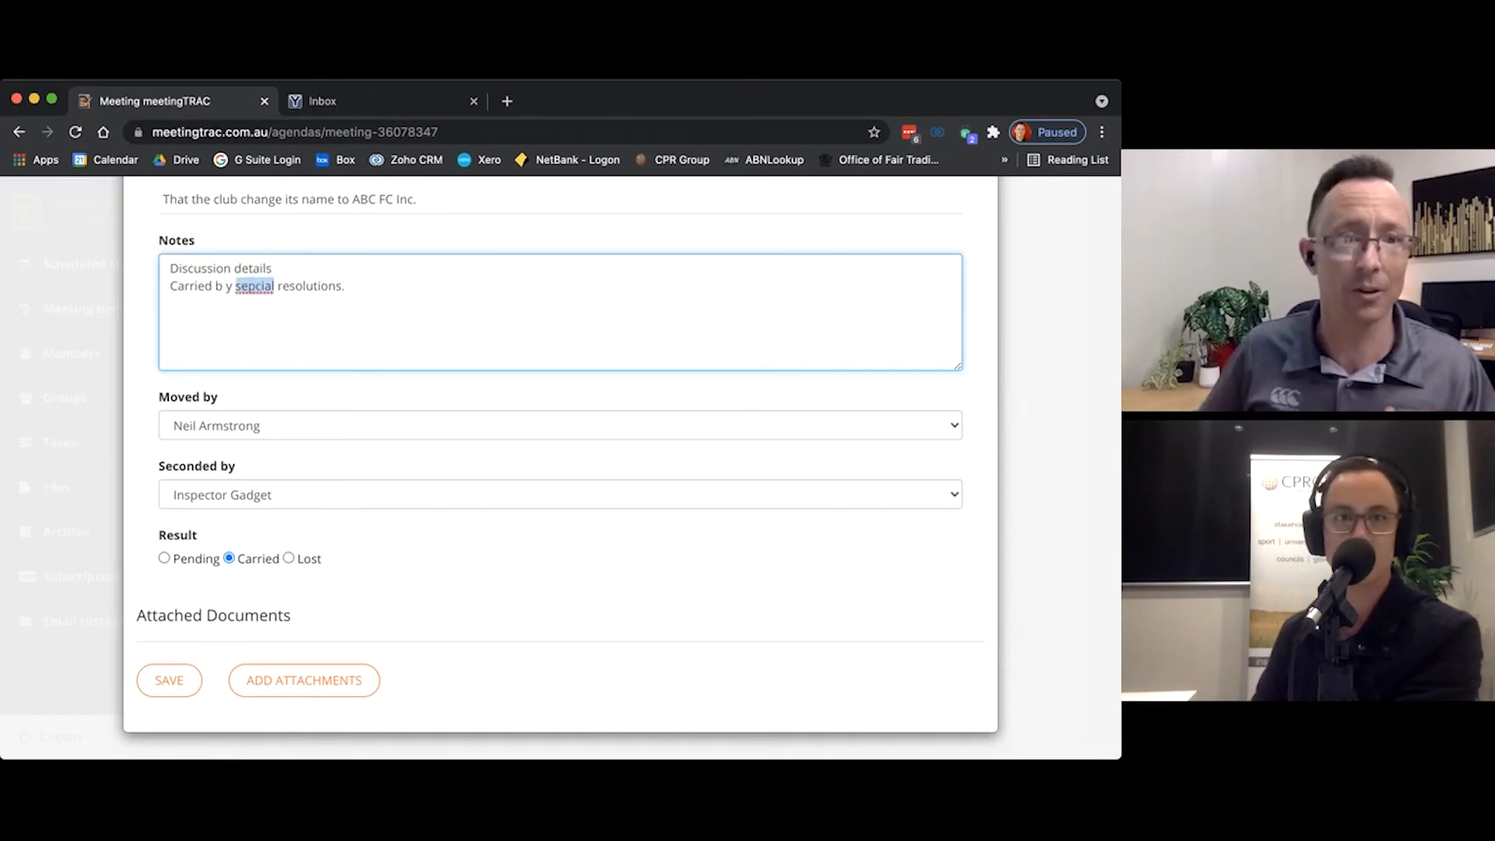
type("special")
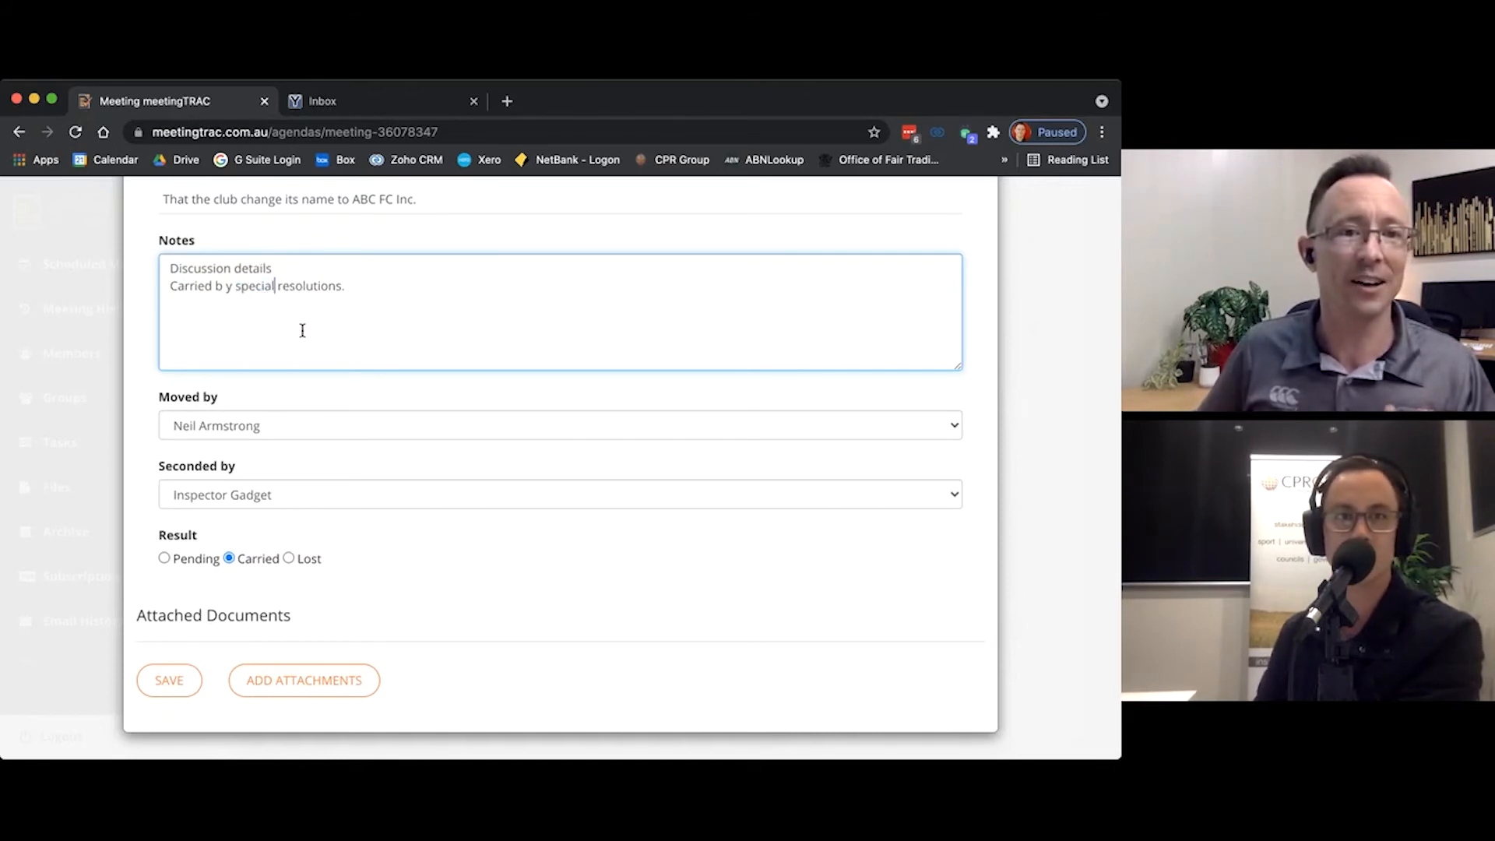
left_click(187, 676)
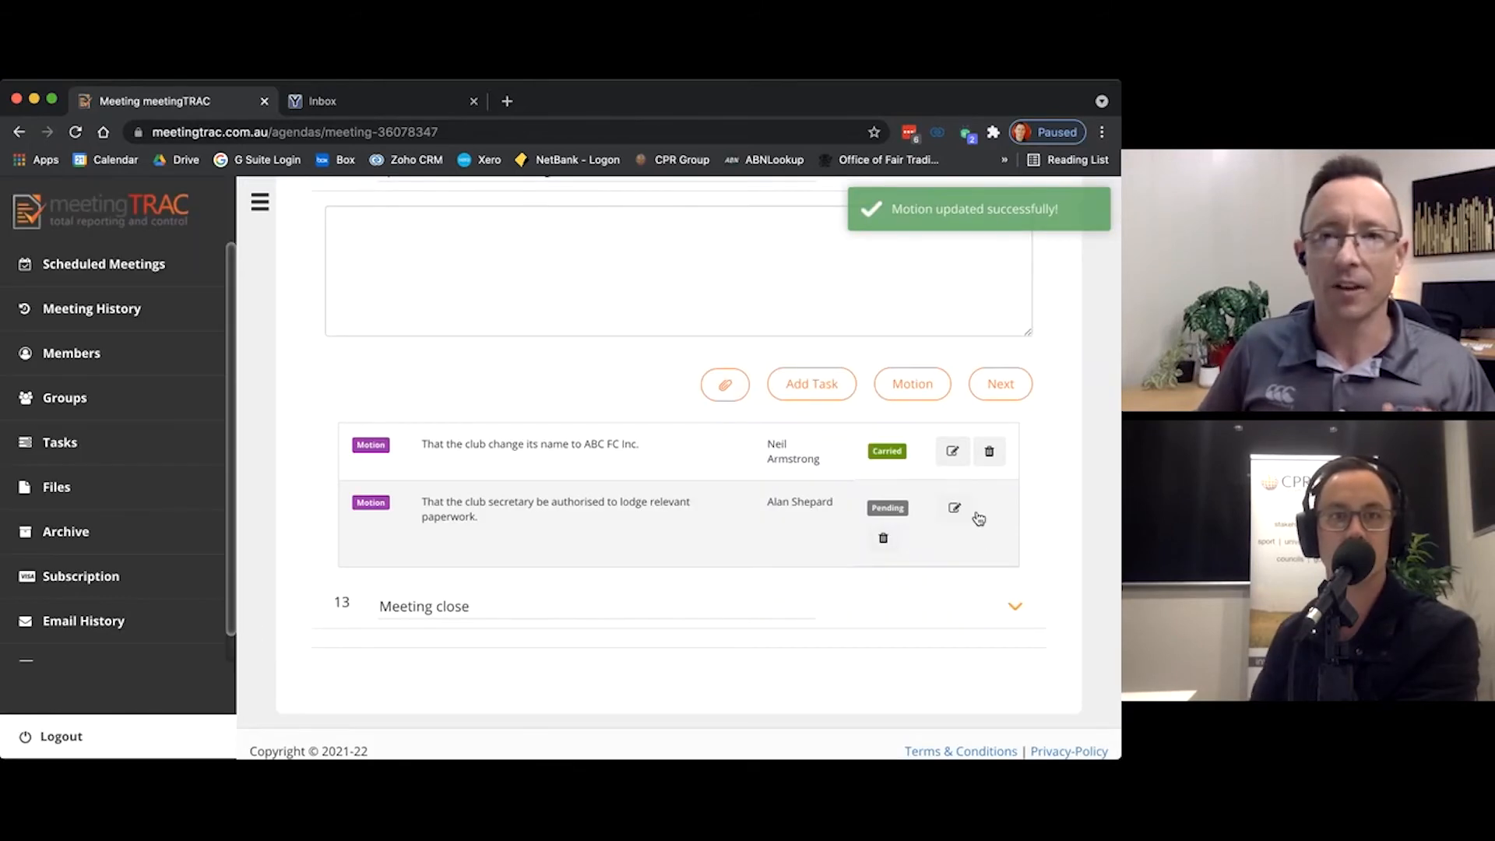
Step: Record the motion authorising the club secretary to lodge relevant paperwork as seconded by Dr Claw and Carried, and save it
left_click(955, 509)
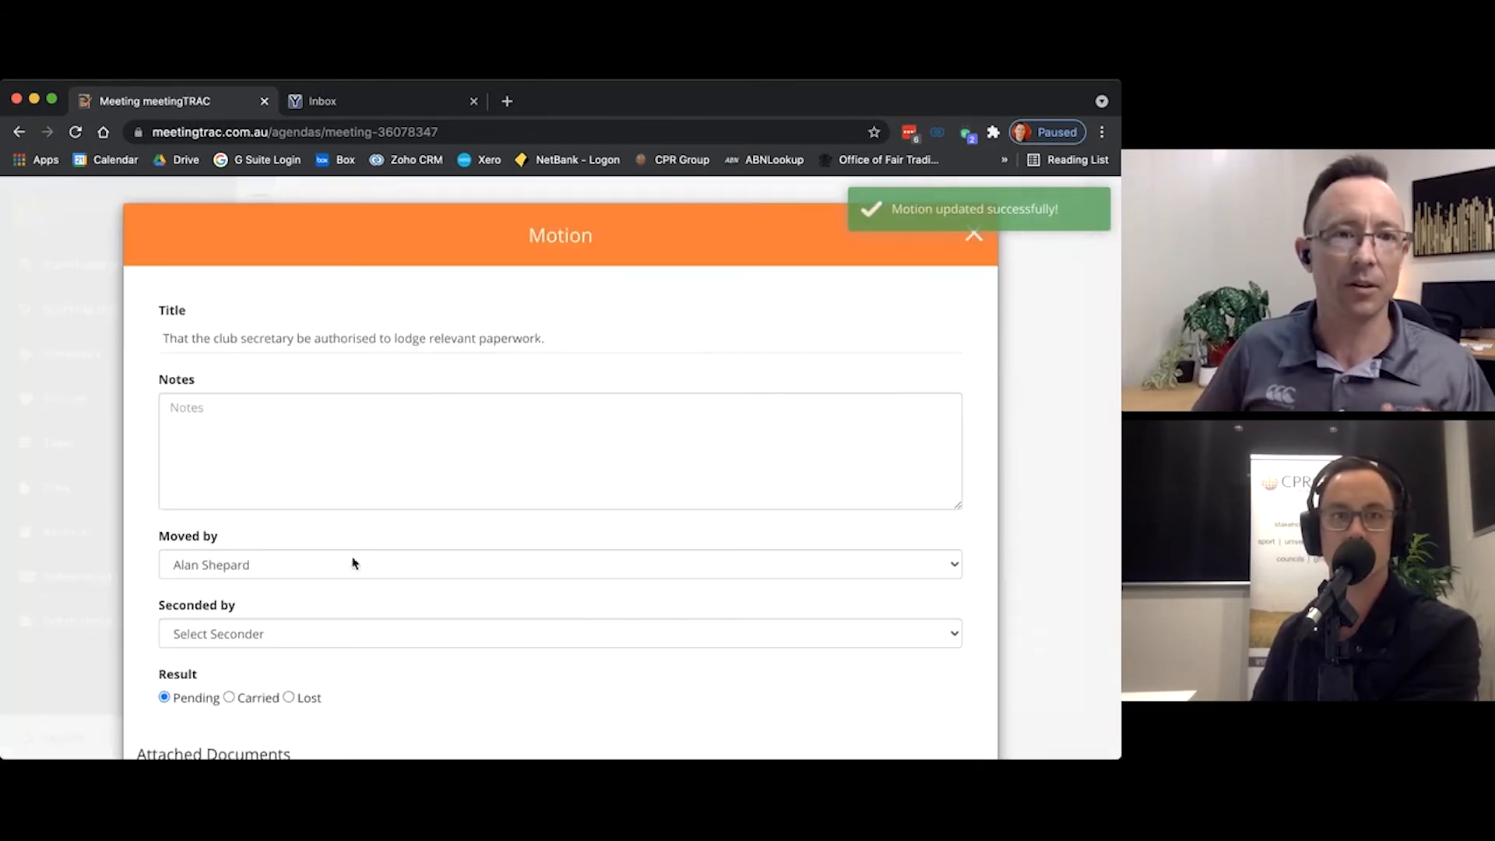
left_click(342, 573)
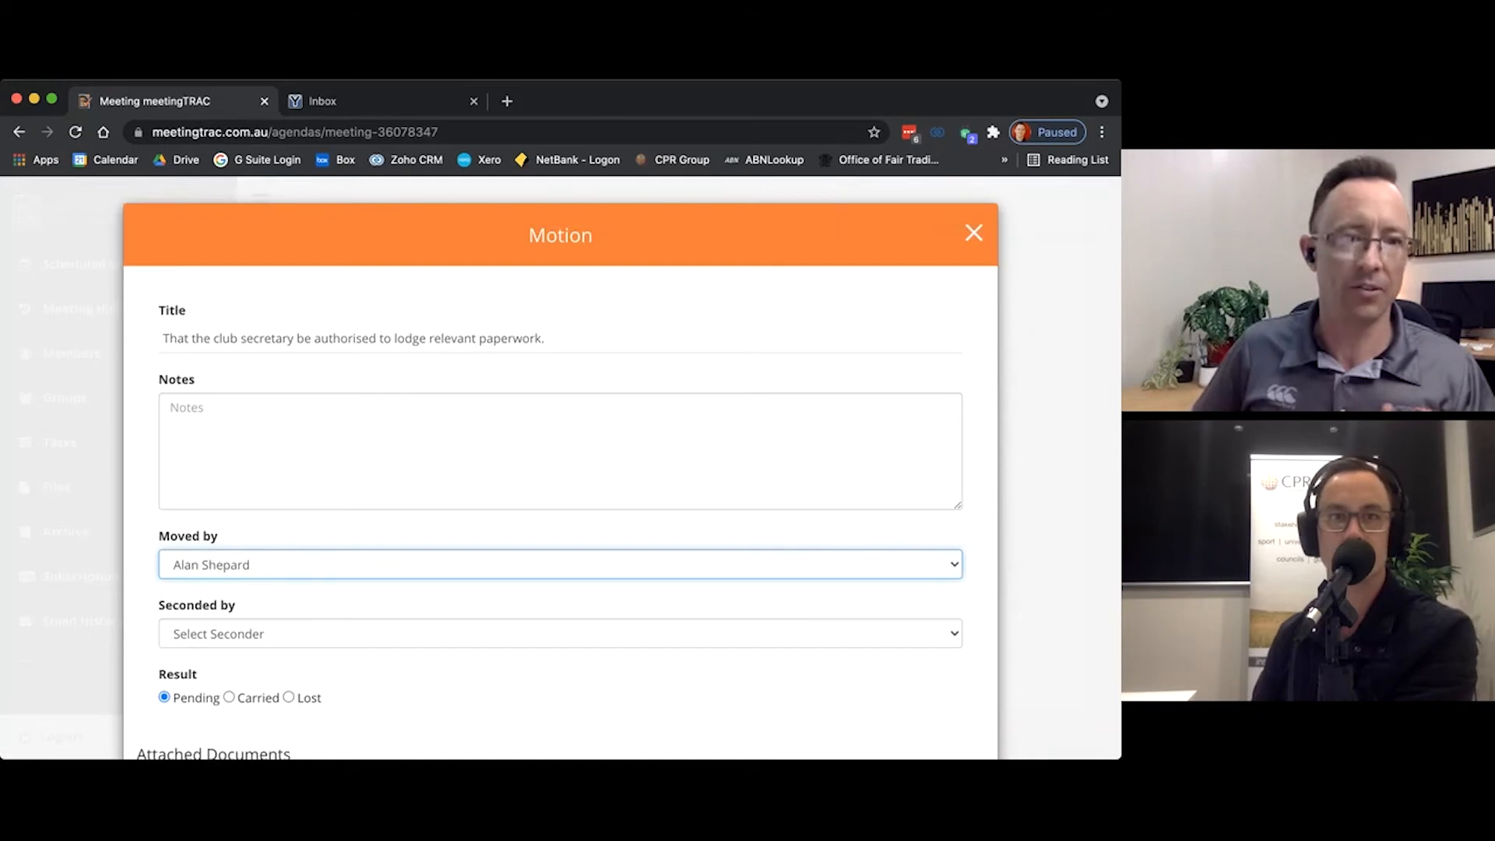
left_click(233, 643)
left_click(227, 689)
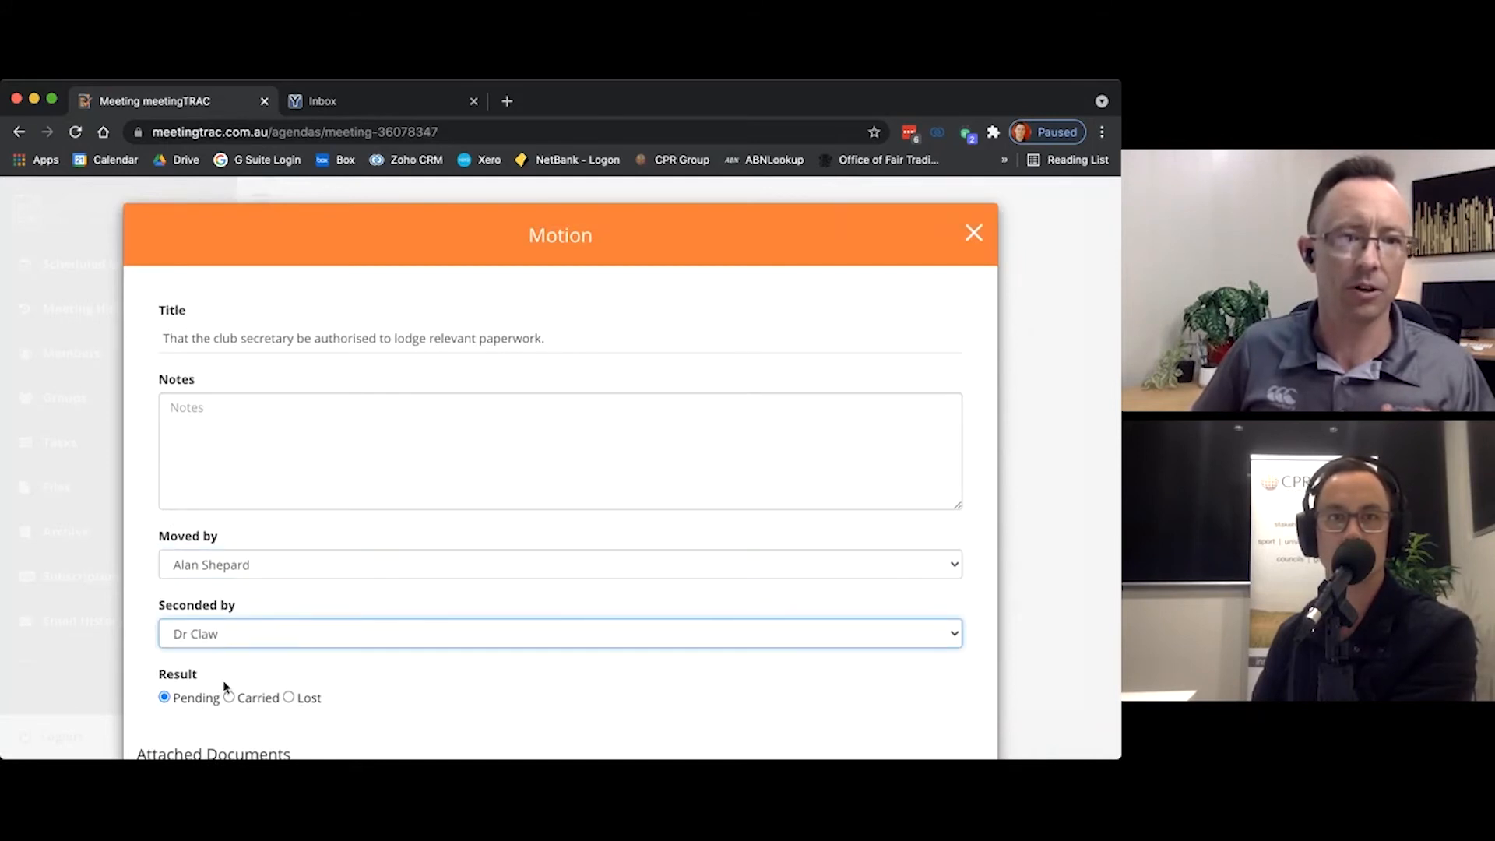
left_click(229, 698)
scroll(264, 669, "down", 3)
left_click(175, 682)
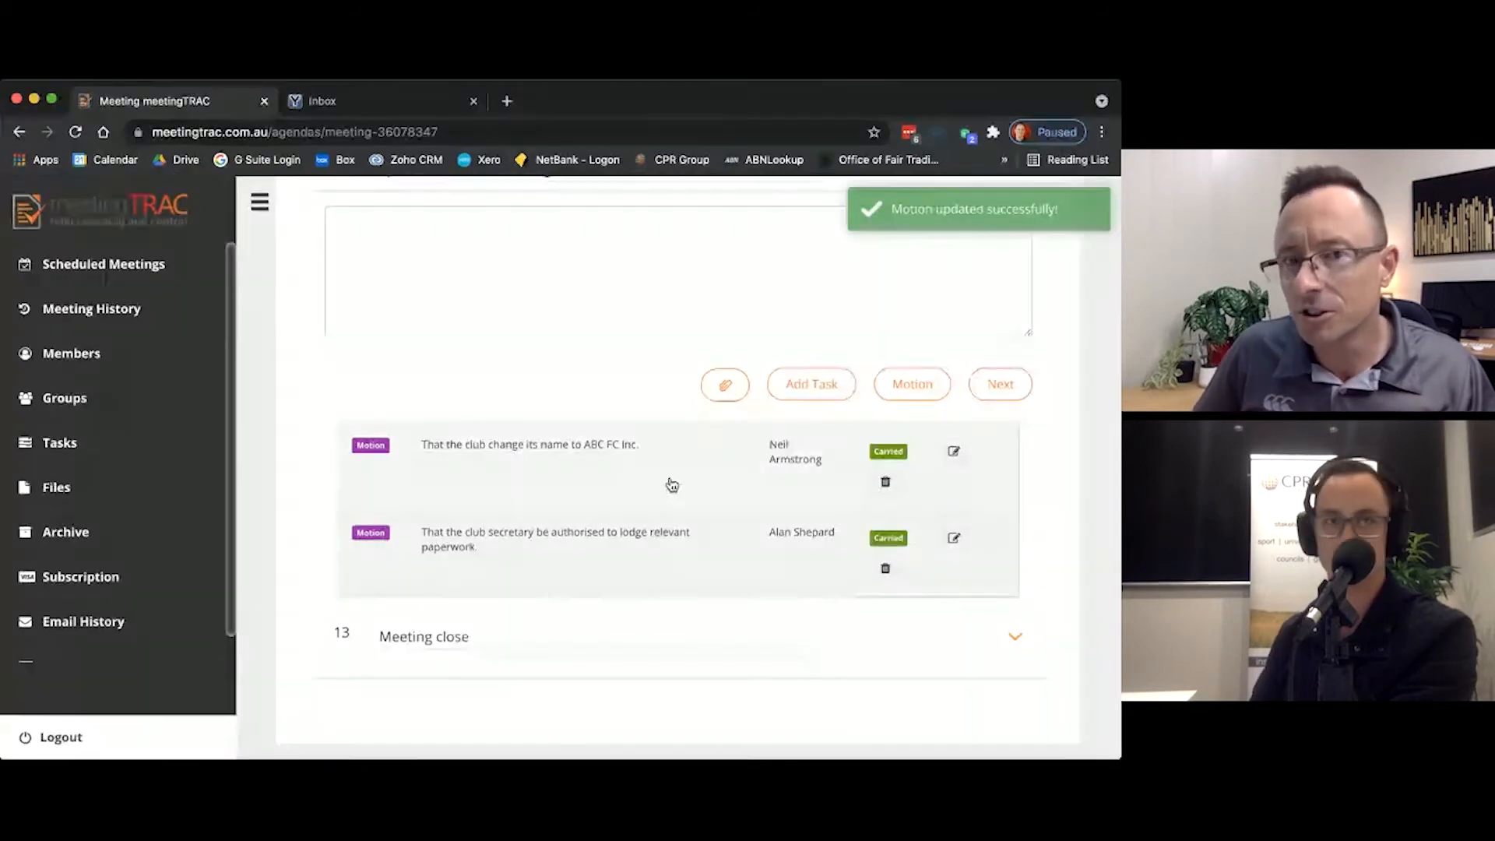
Step: Start a new task under the change of name item titled "Go and lodge paperwork." and assign it to Neil Armstrong
scroll(668, 483, "down", 2)
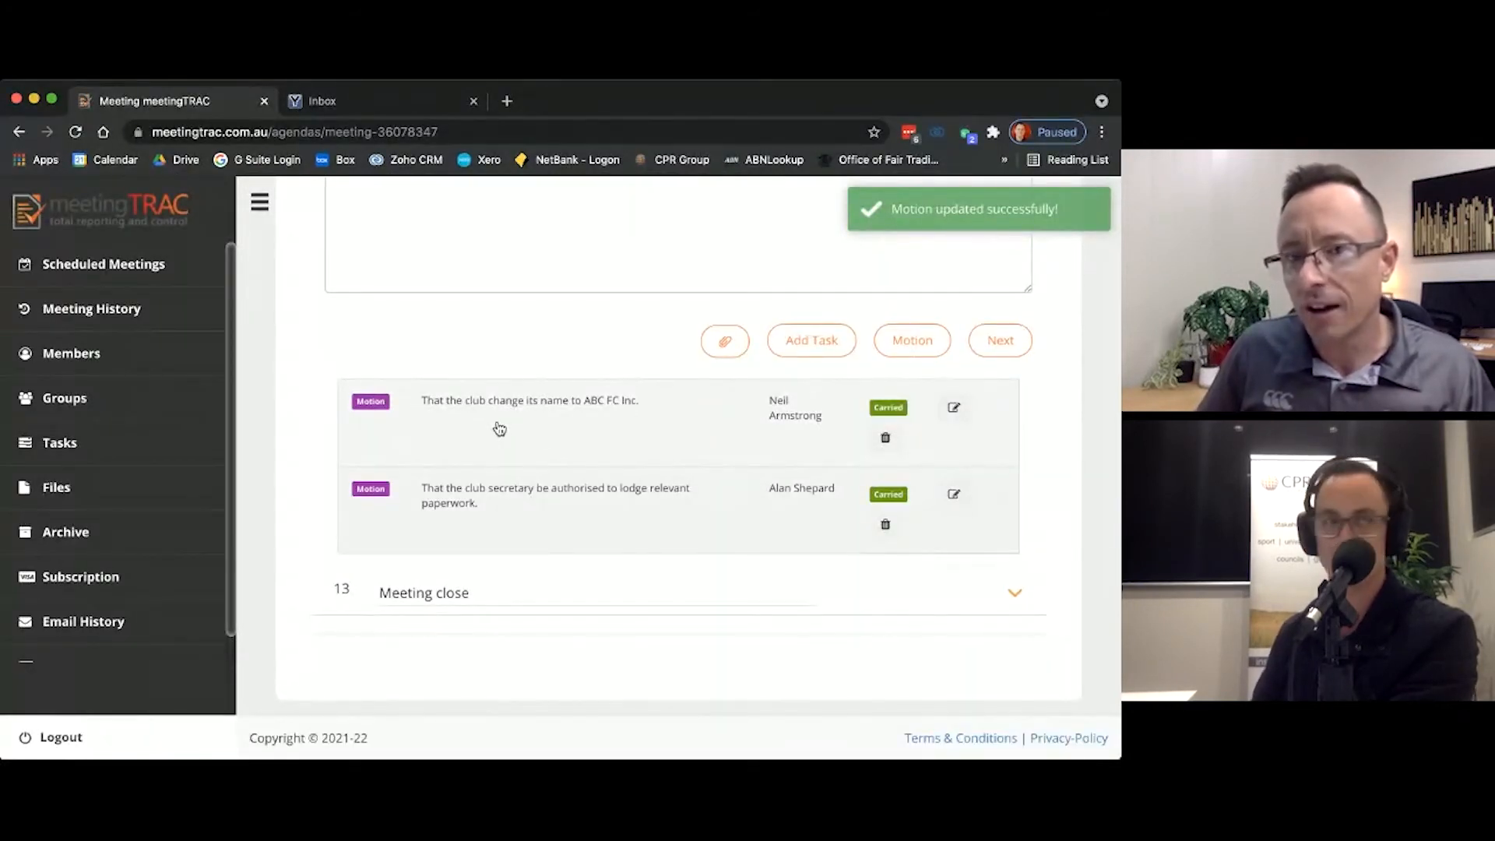
left_click(787, 343)
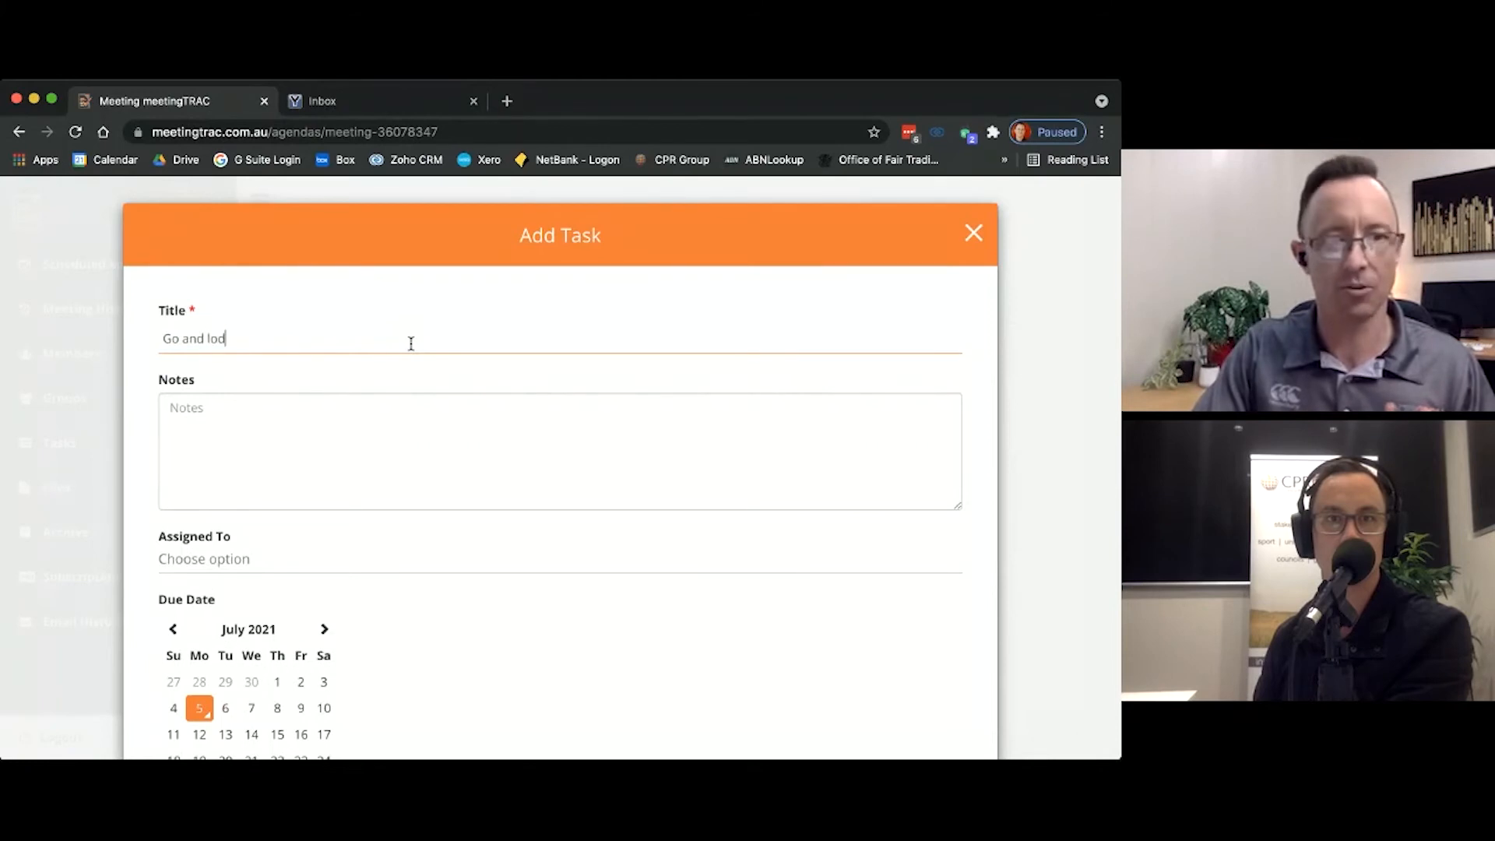
type("ge paperwork")
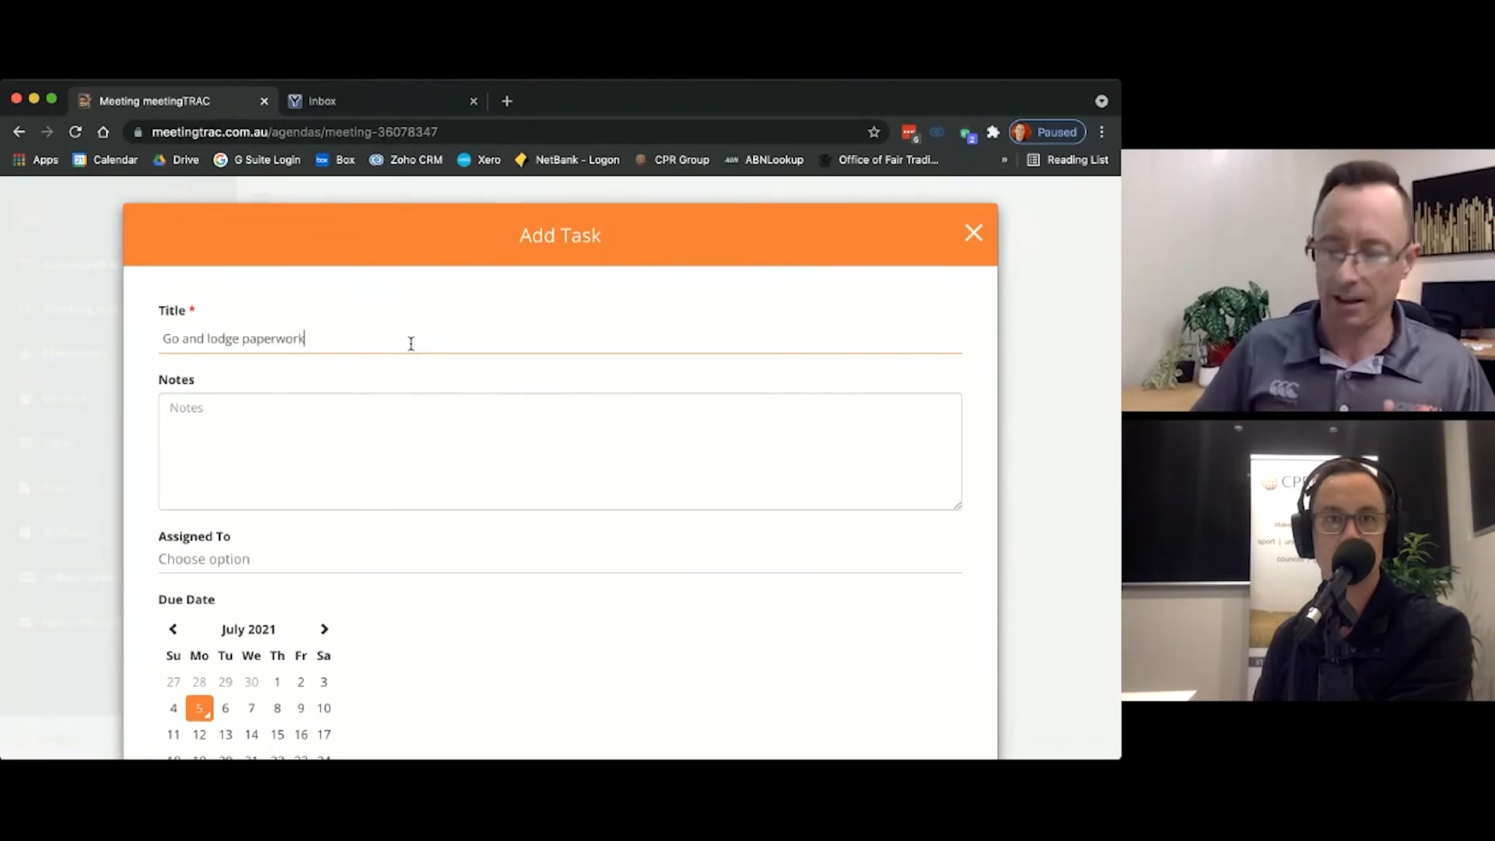
type(".")
left_click(287, 554)
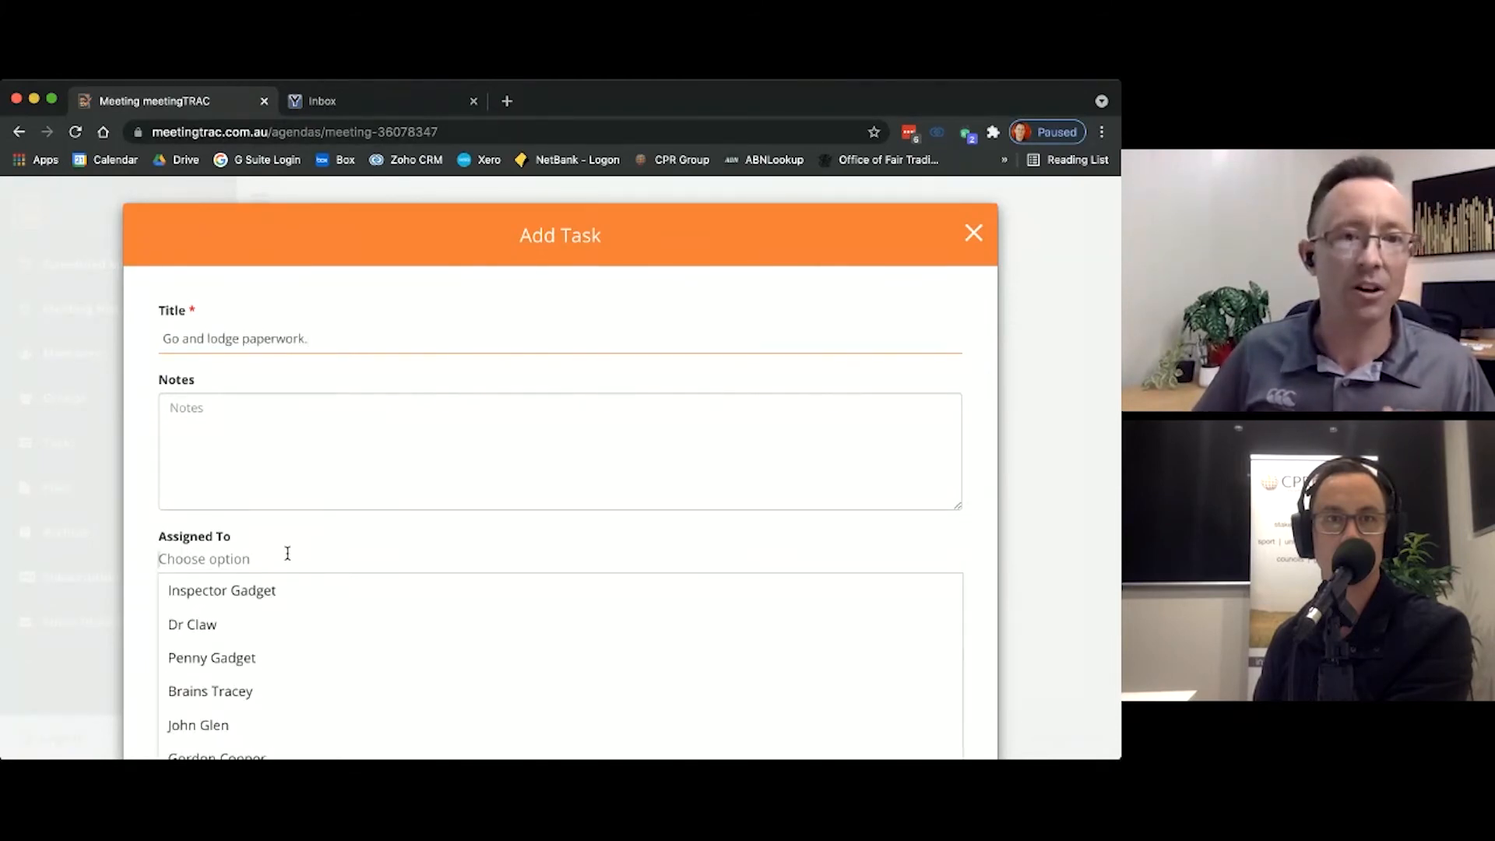
scroll(287, 557, "down", 3)
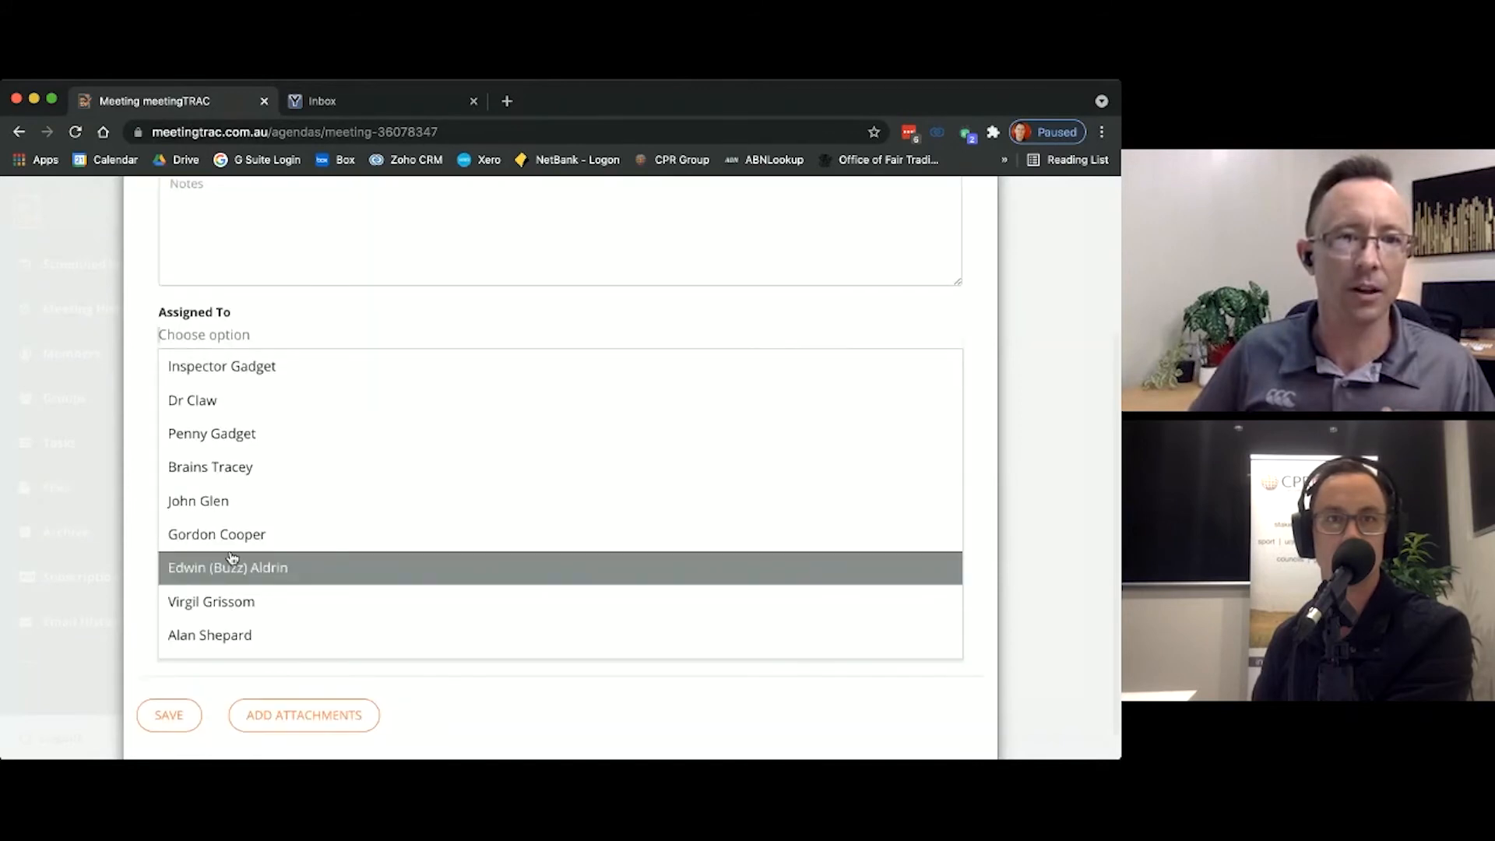
scroll(232, 555, "down", 1)
left_click(221, 653)
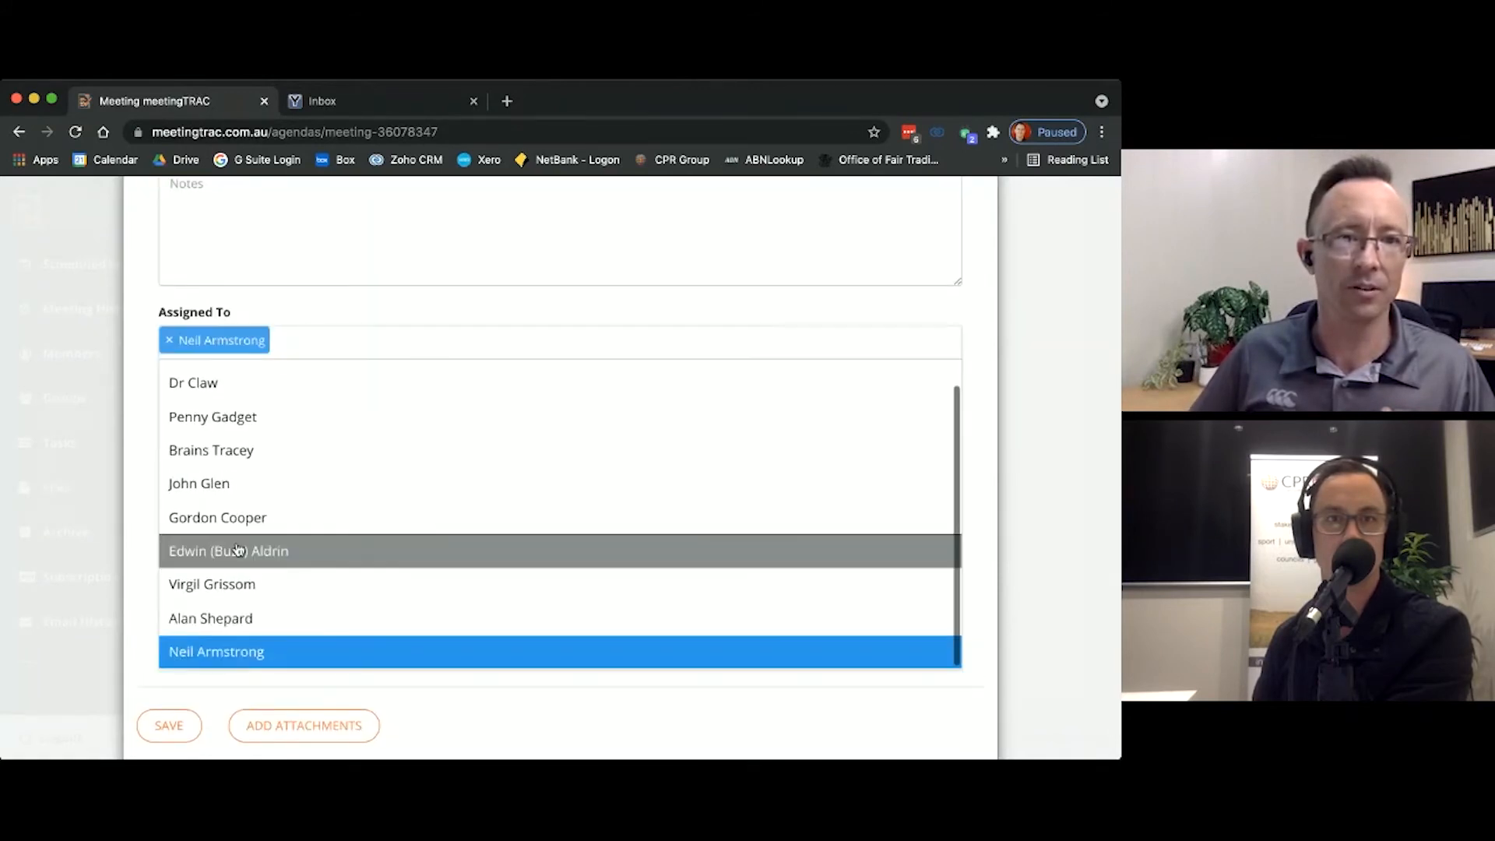
left_click(136, 498)
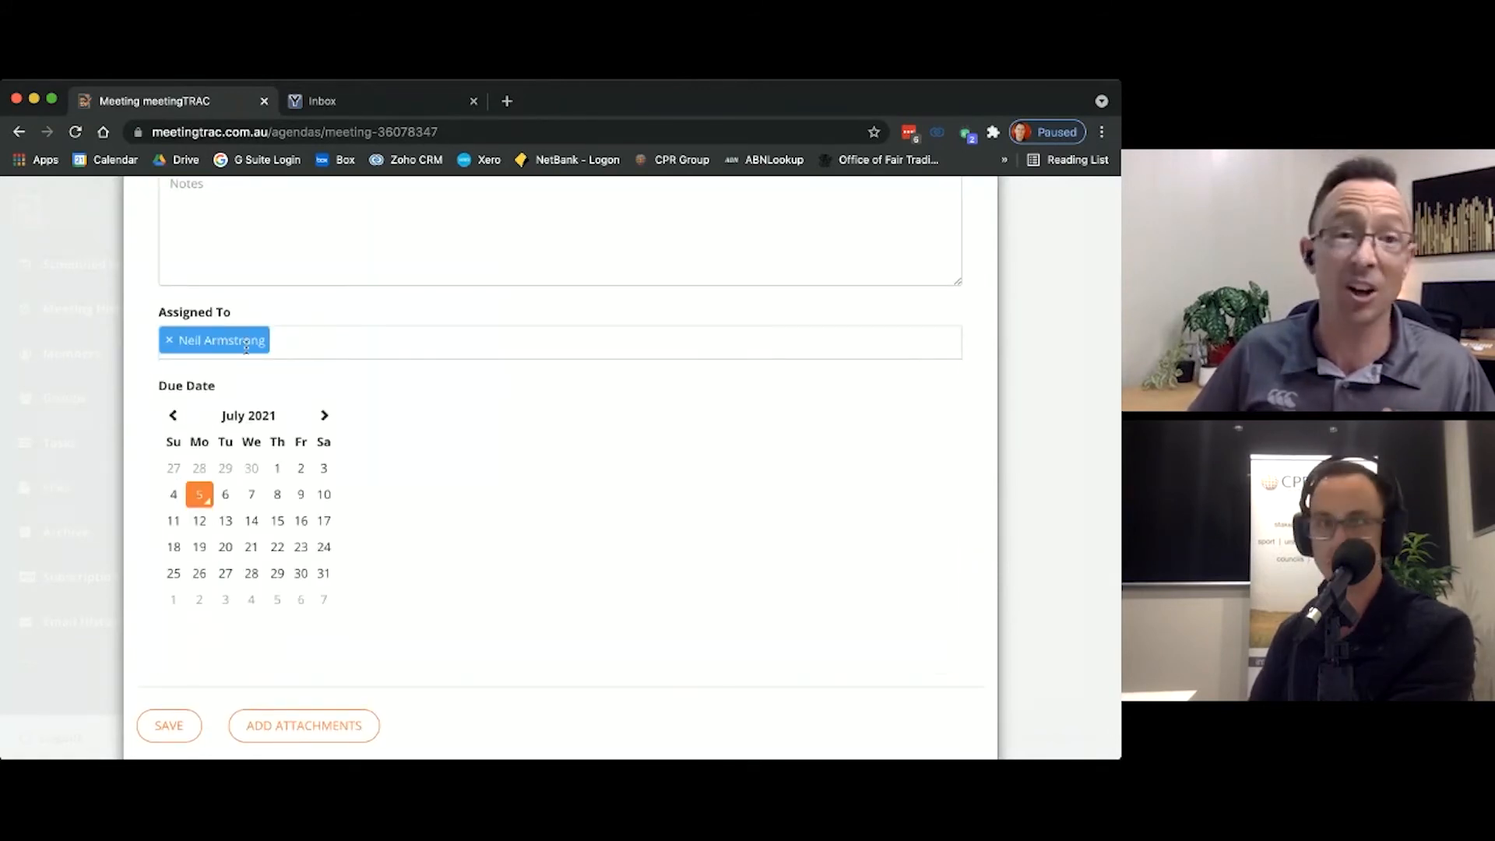
Step: Try adding Edwin (Buzz) Aldrin, Penny Gadget and John Glen as extra task assignees, and remove all three again
left_click(314, 337)
left_click(303, 543)
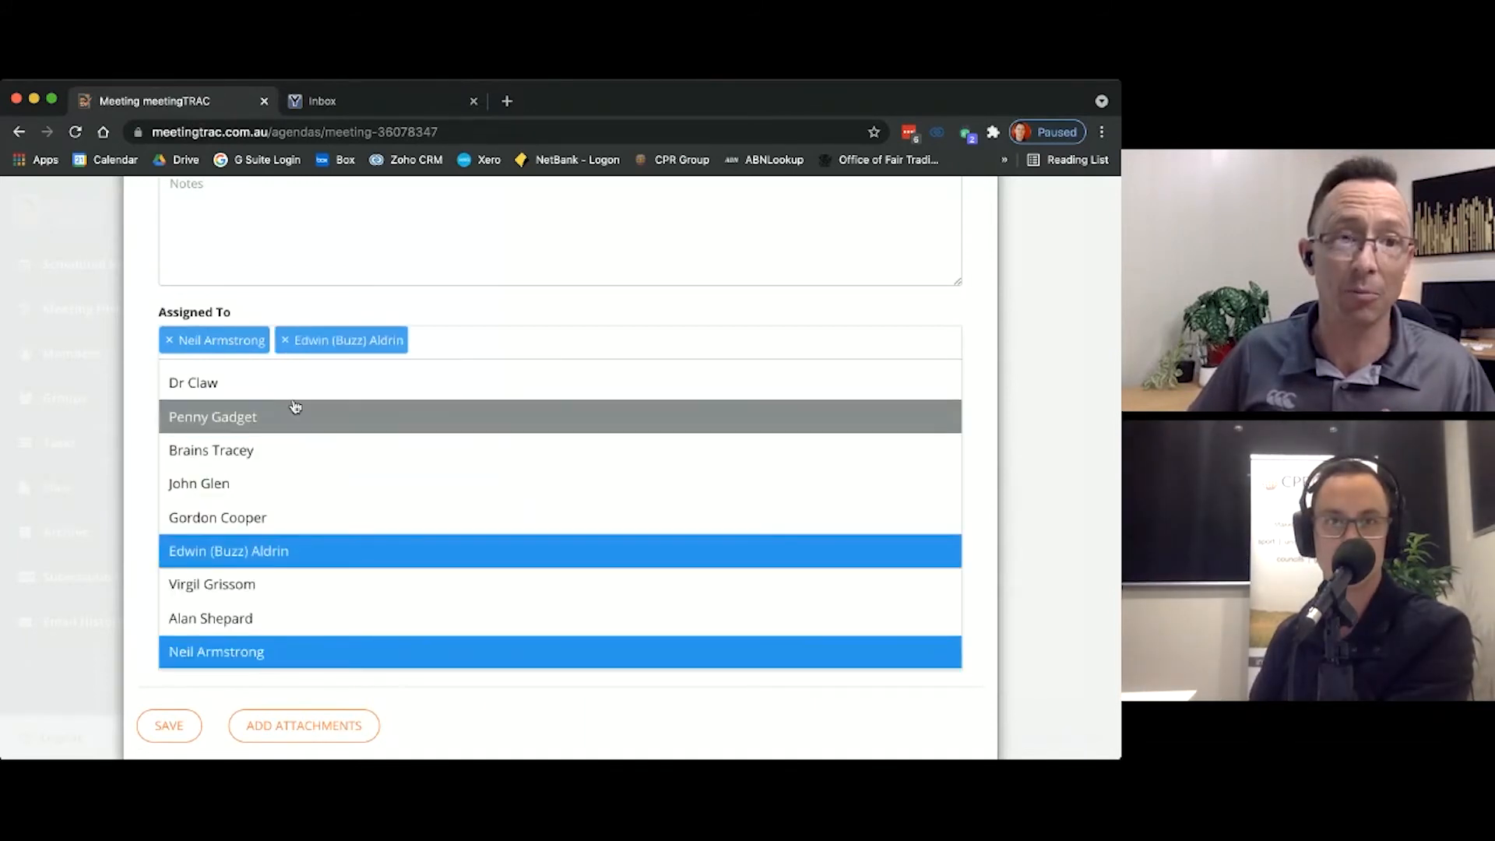
left_click(277, 411)
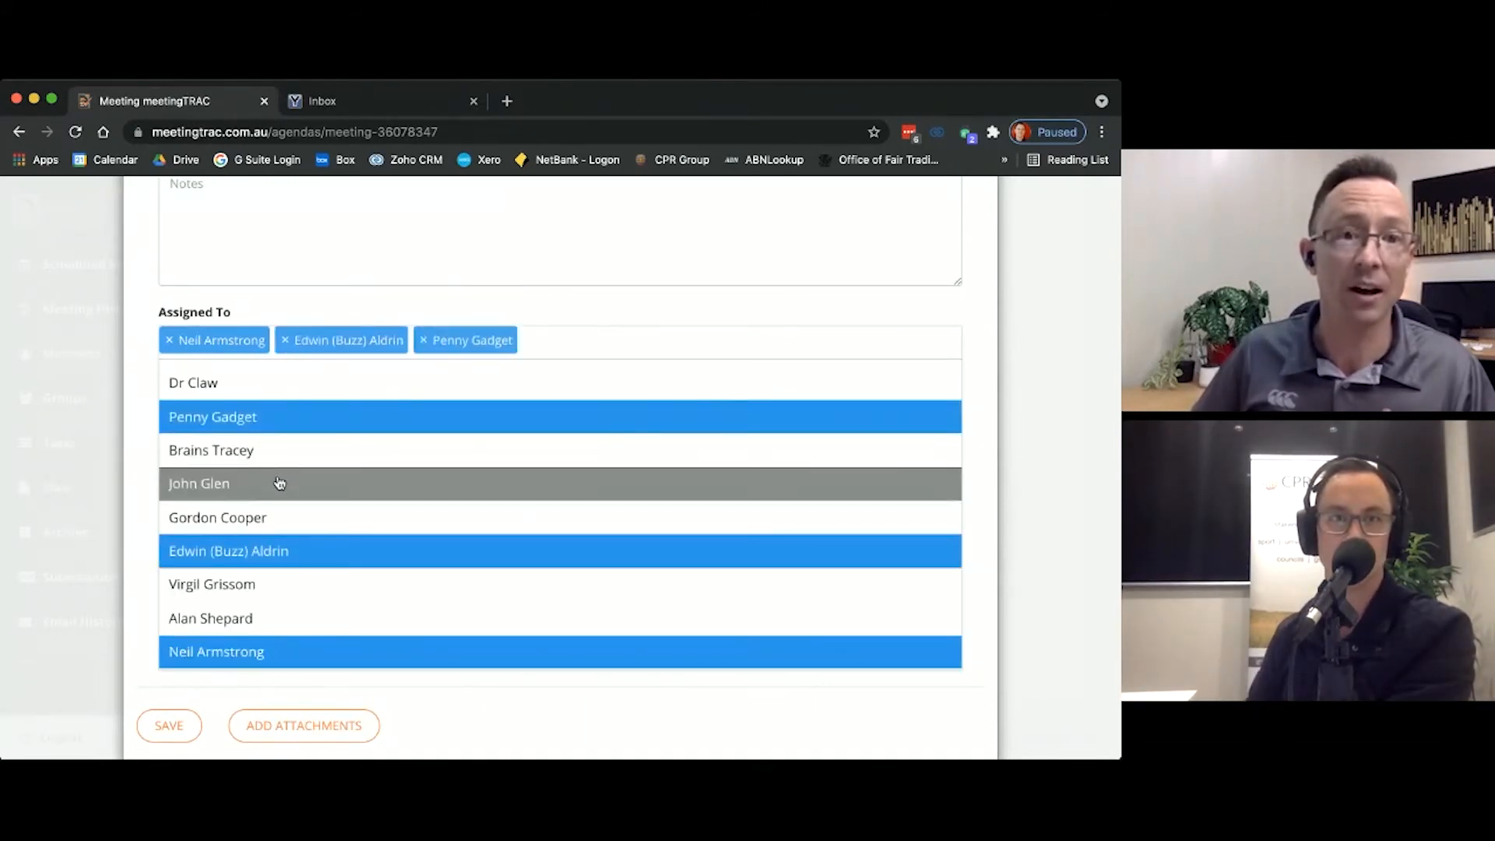
left_click(280, 482)
left_click(285, 343)
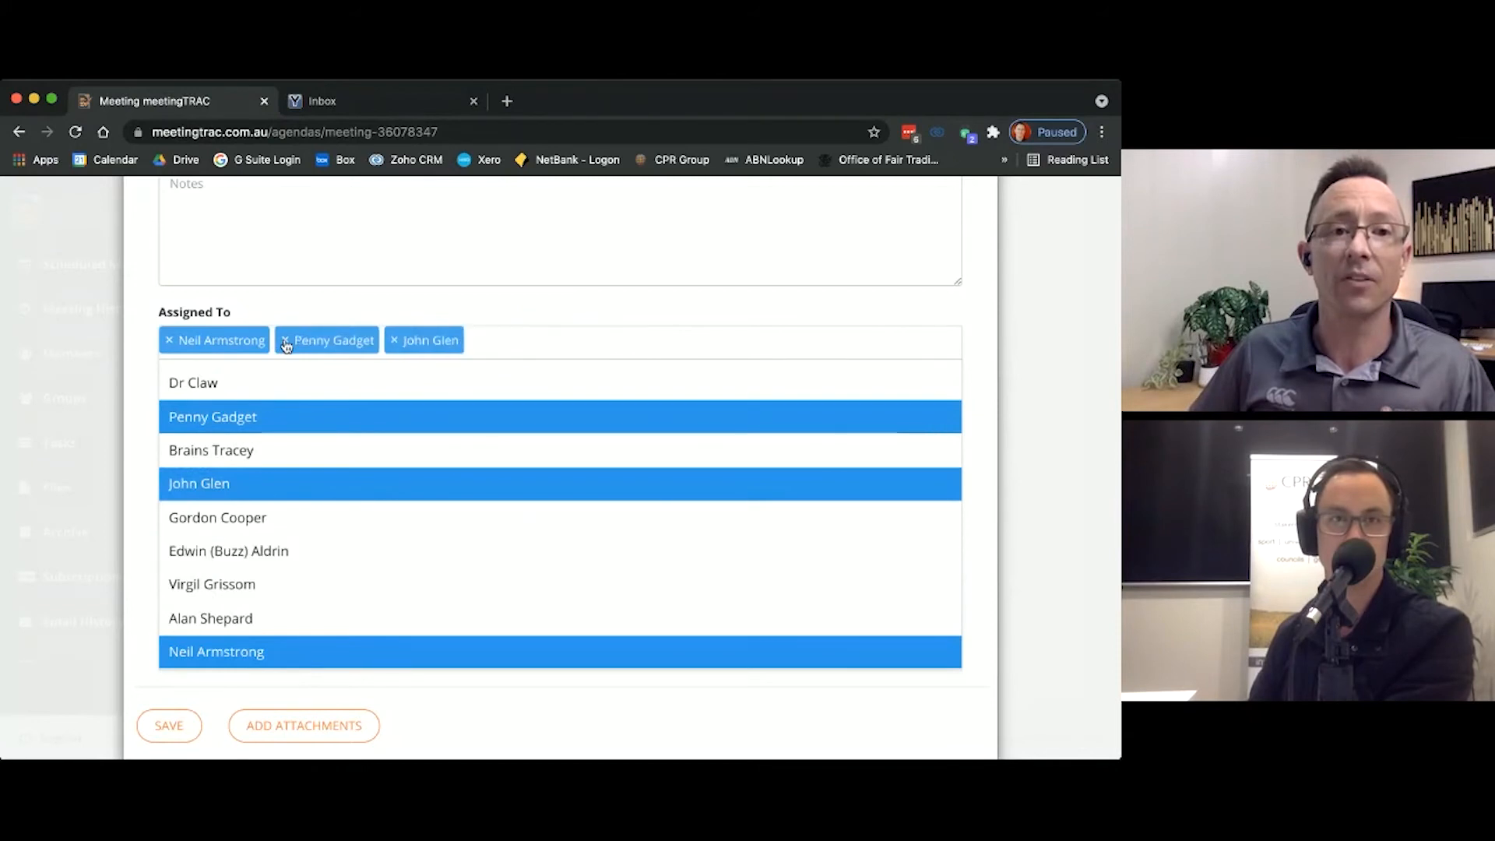
left_click(286, 341)
left_click(287, 341)
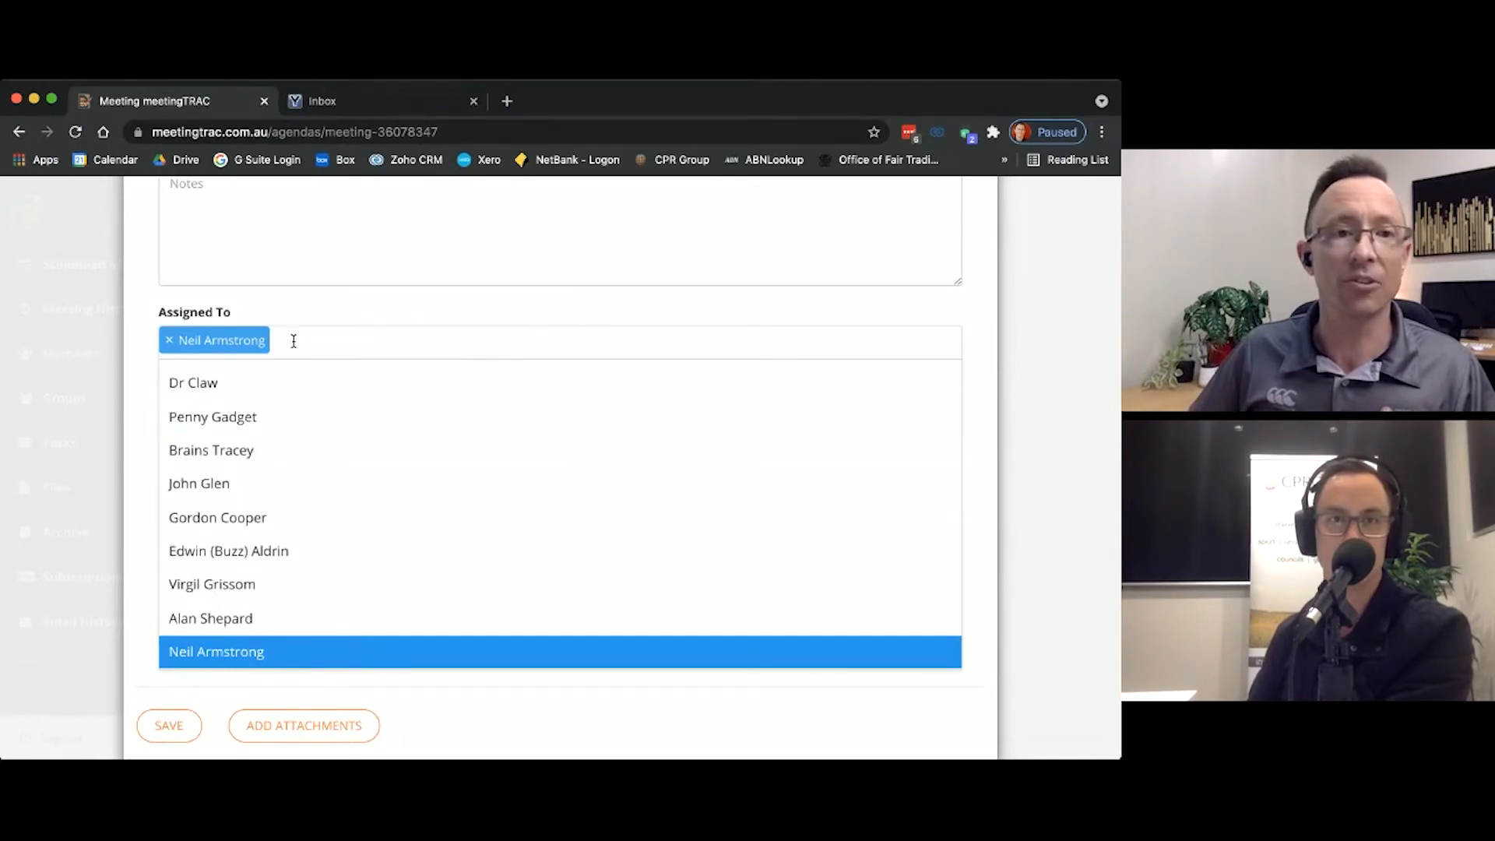
left_click(141, 428)
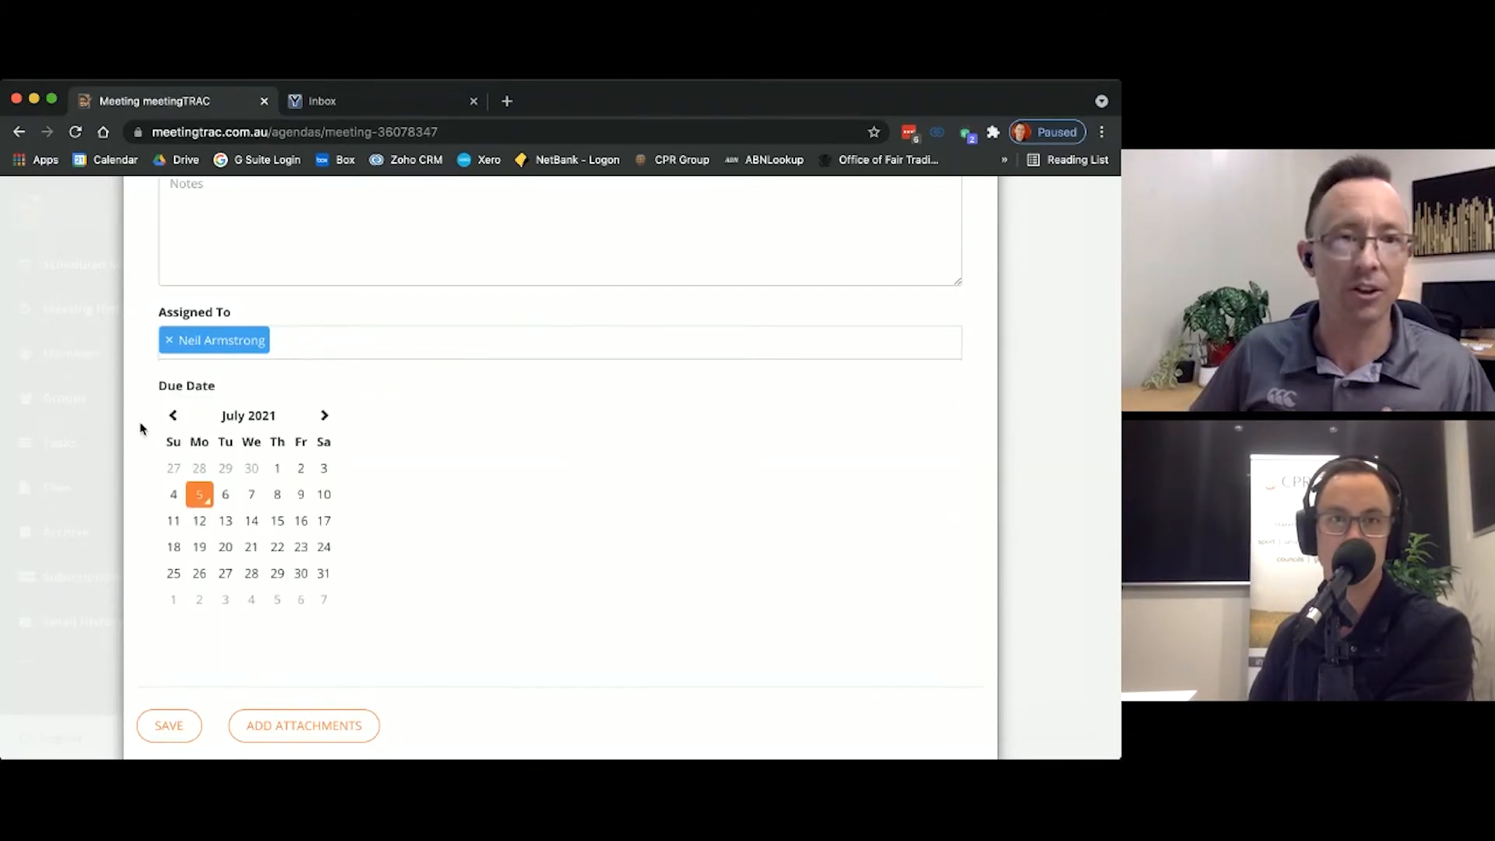
Step: Set the task's due date to 30 July 2021 and save the task
left_click(294, 521)
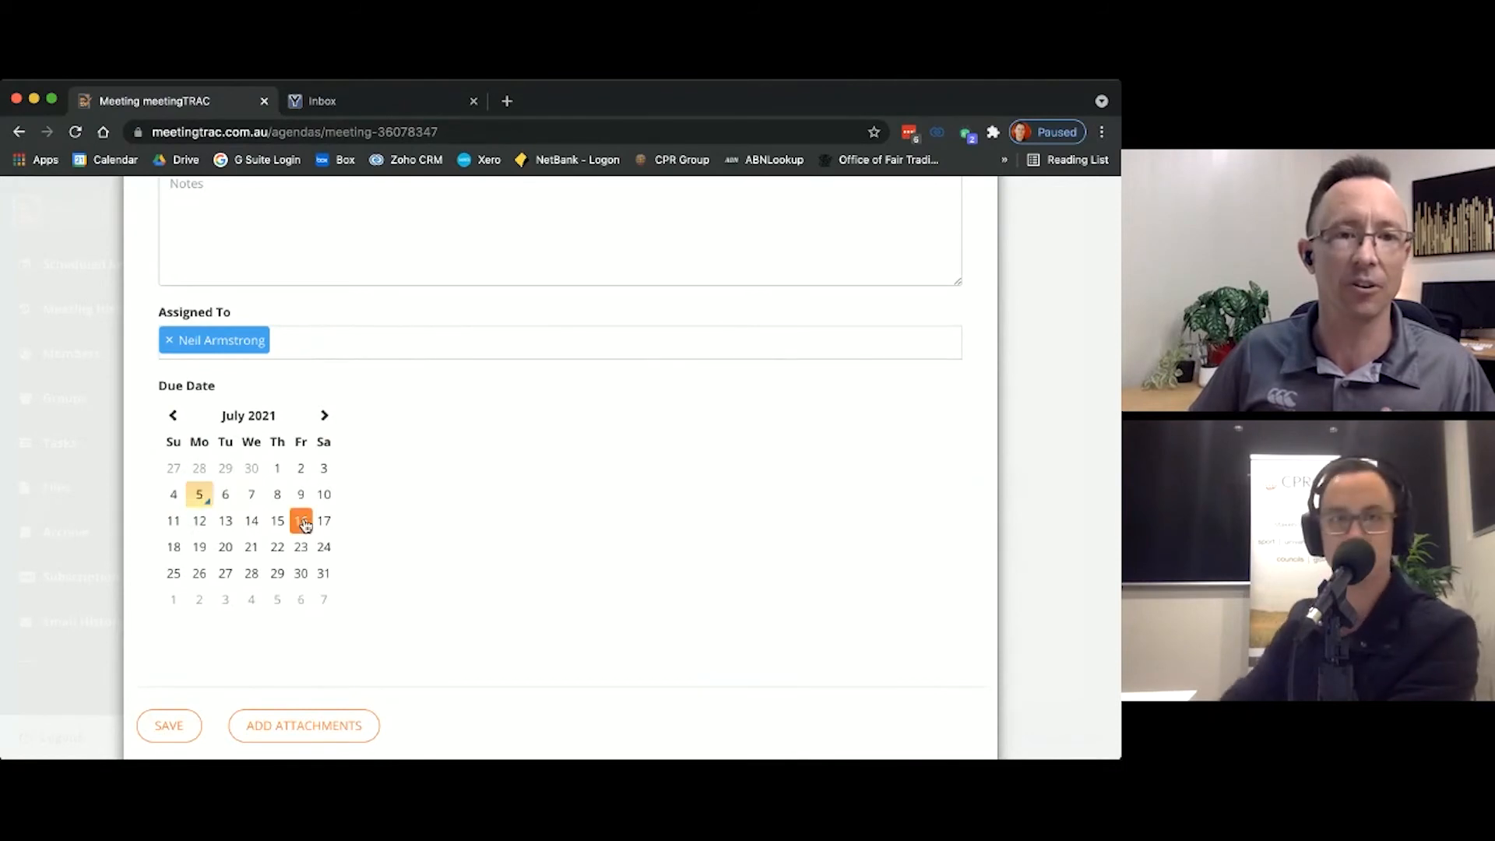
left_click(304, 576)
scroll(405, 591, "down", 1)
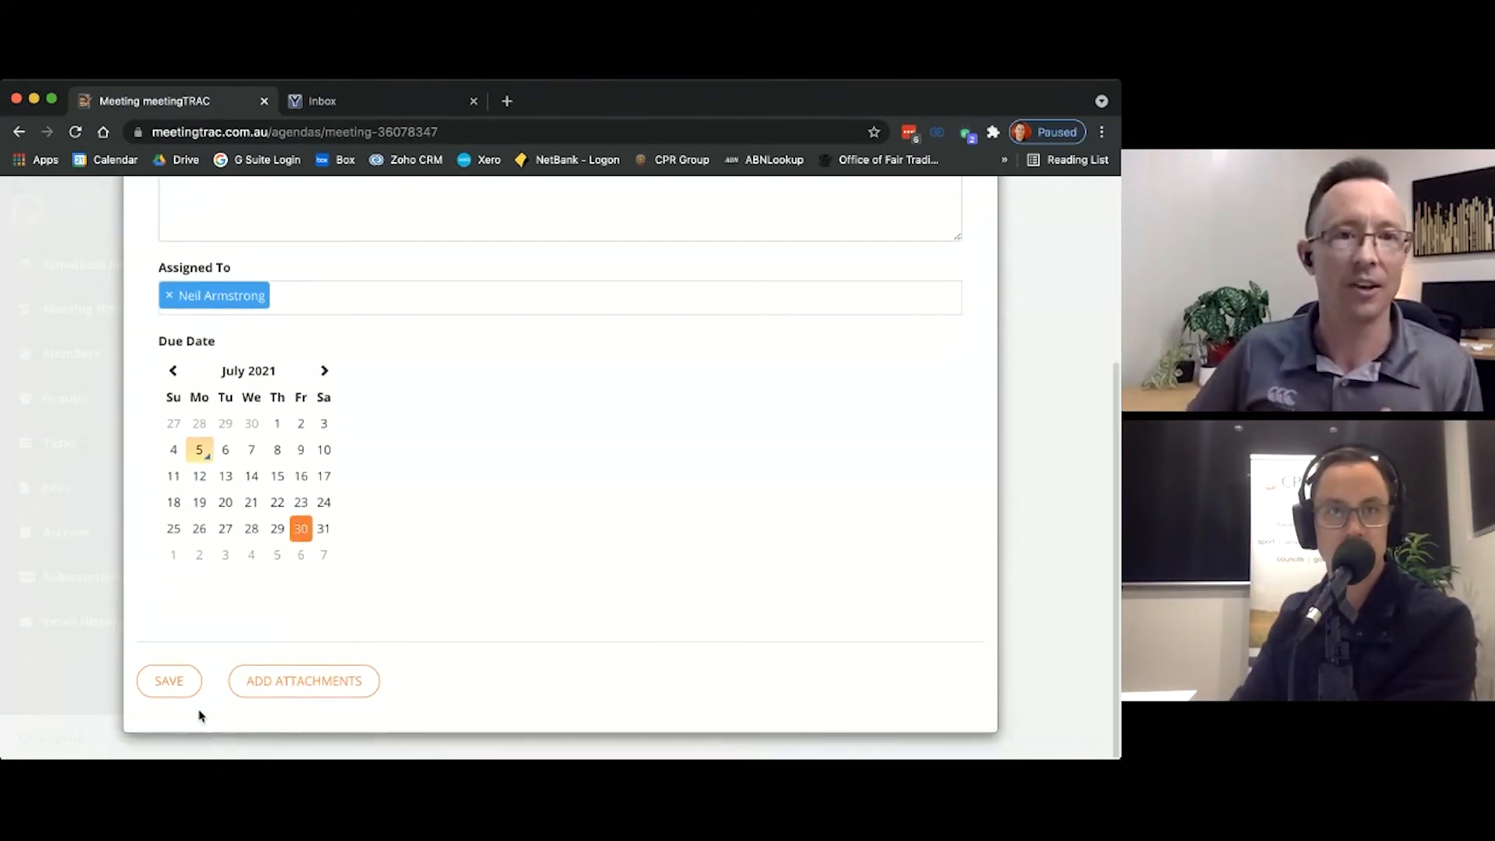
left_click(174, 690)
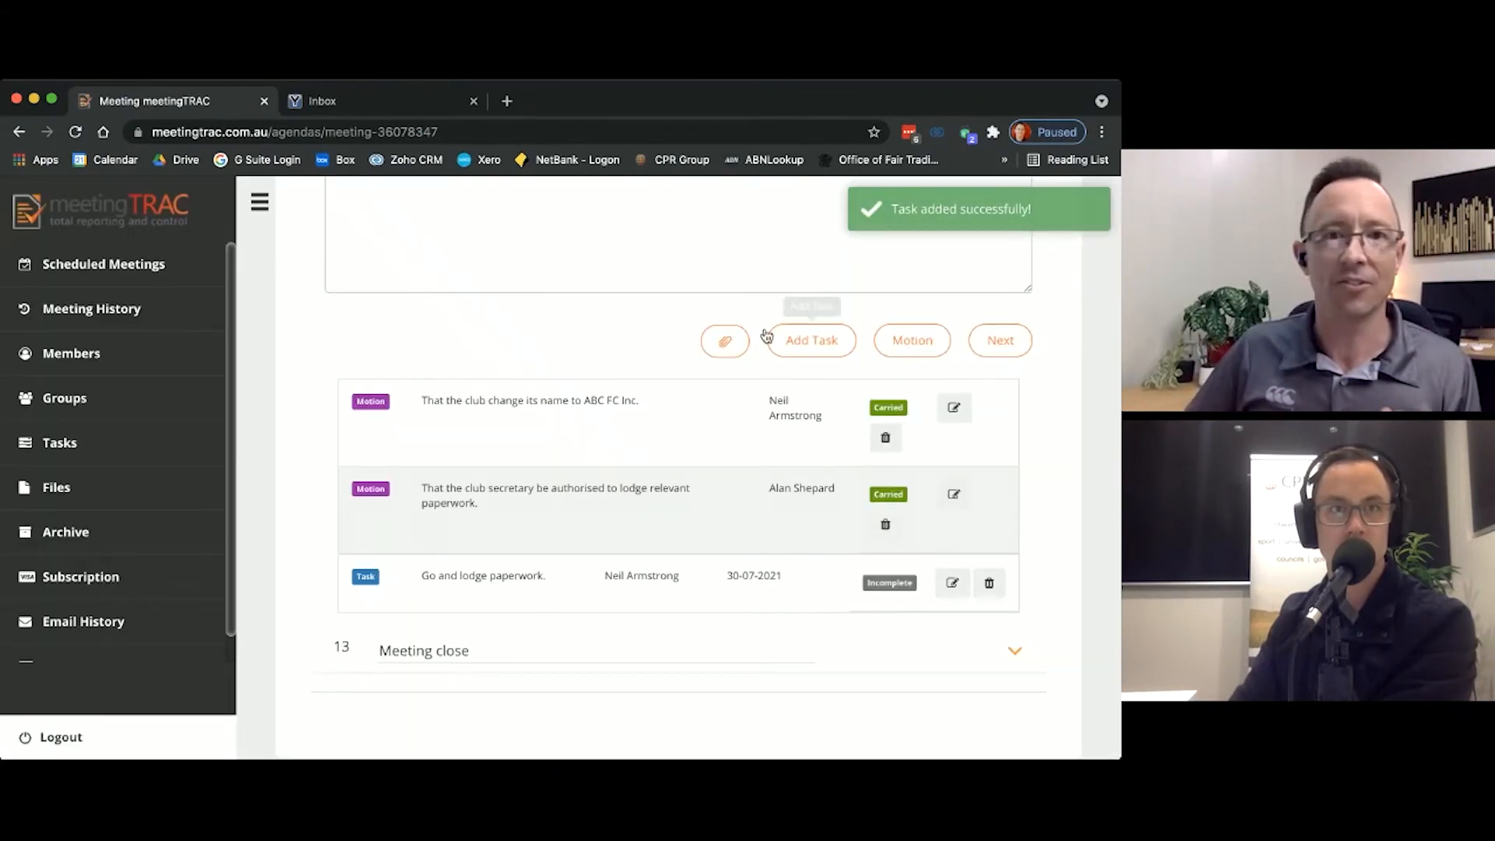
Step: Switch to the YOPmail inbox, refresh it and read through the newest New Task Assigned email for the paperwork task
scroll(631, 357, "down", 1)
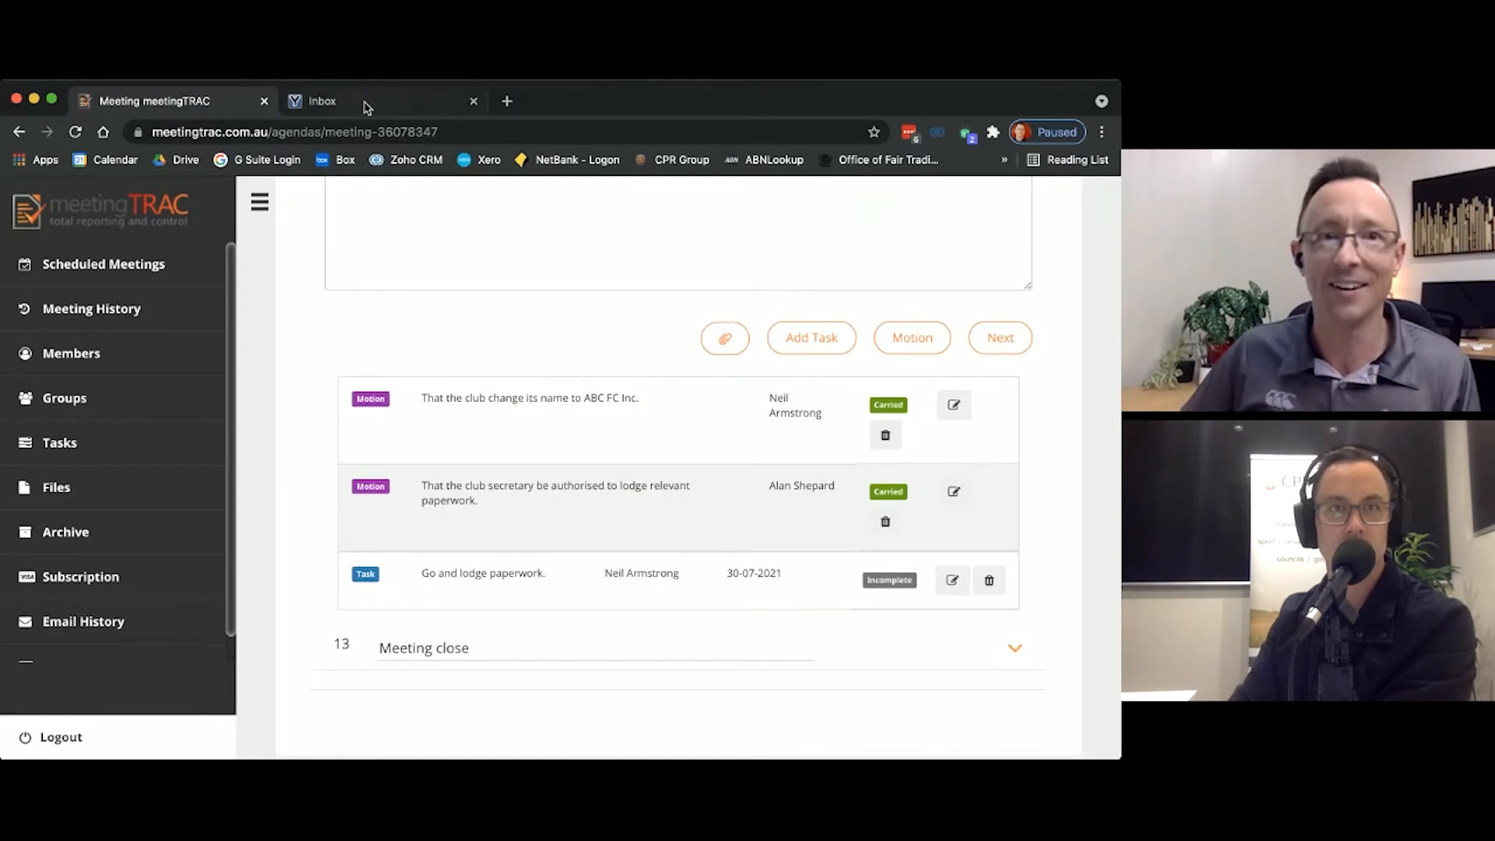
left_click(369, 104)
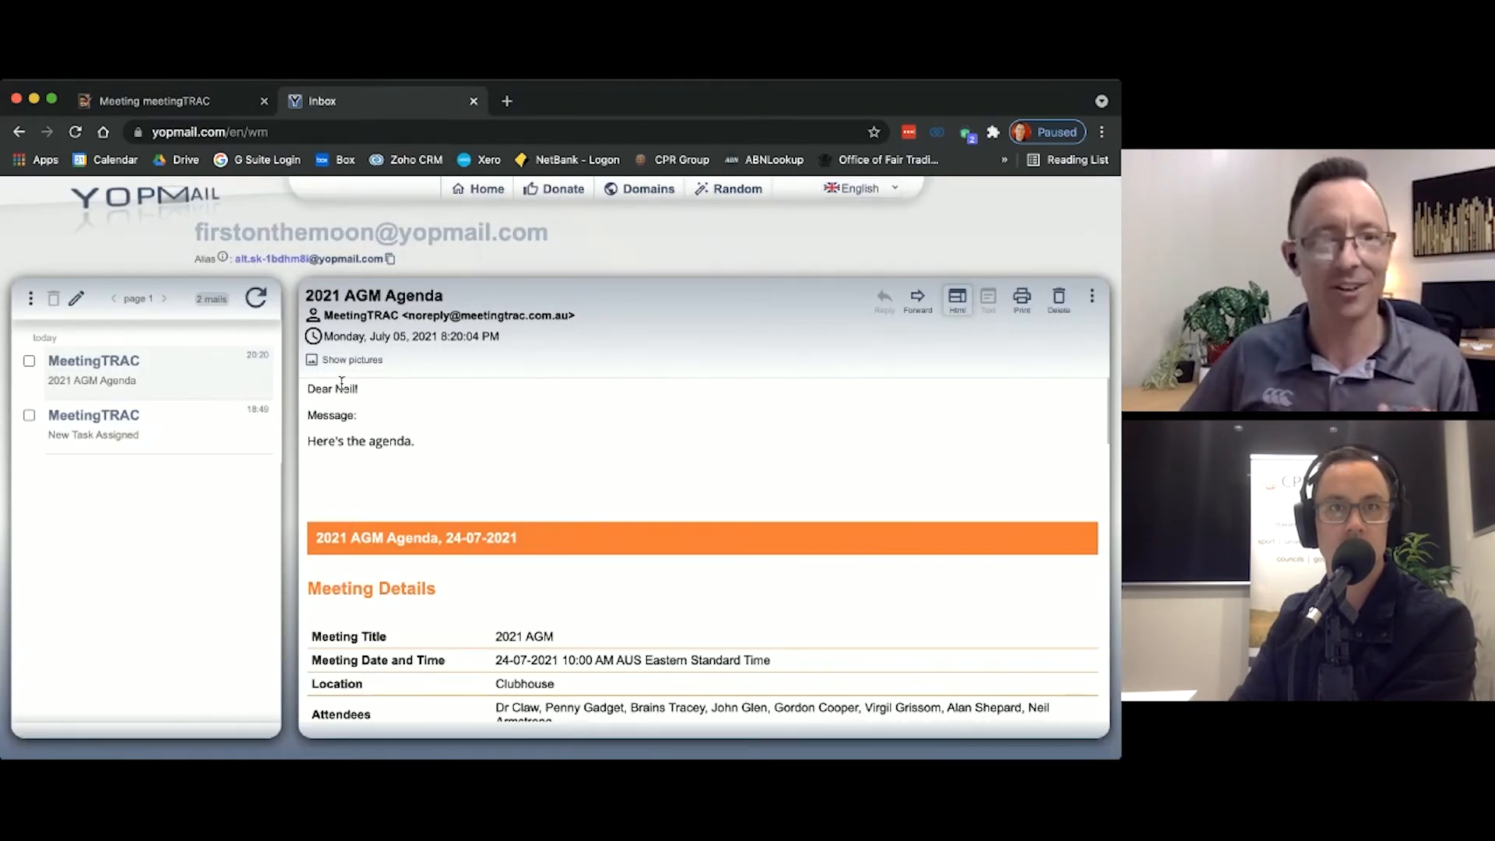
key("super+r")
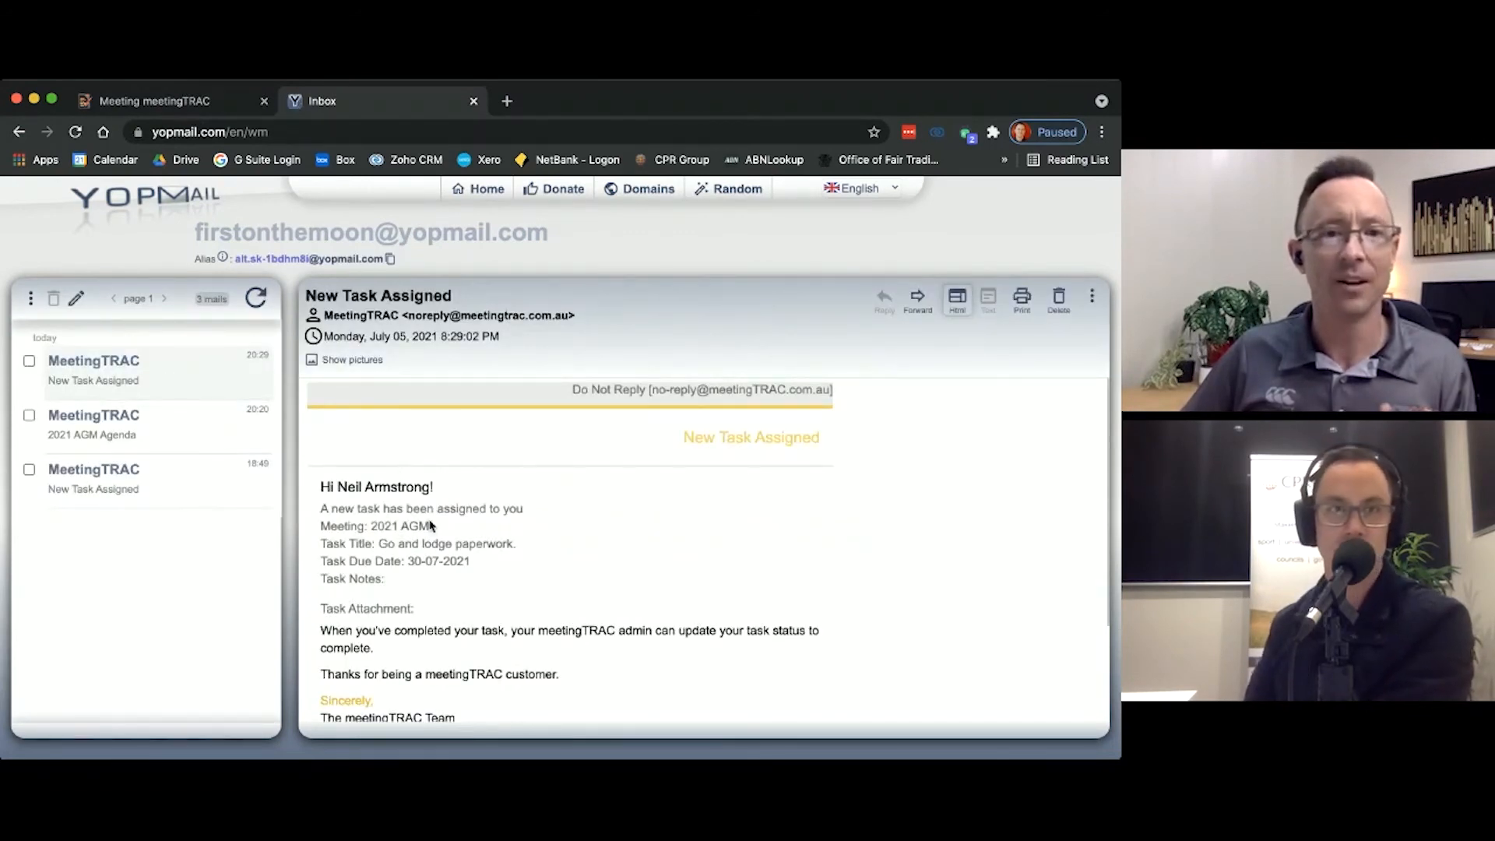
scroll(432, 527, "down", 2)
scroll(467, 487, "down", 3)
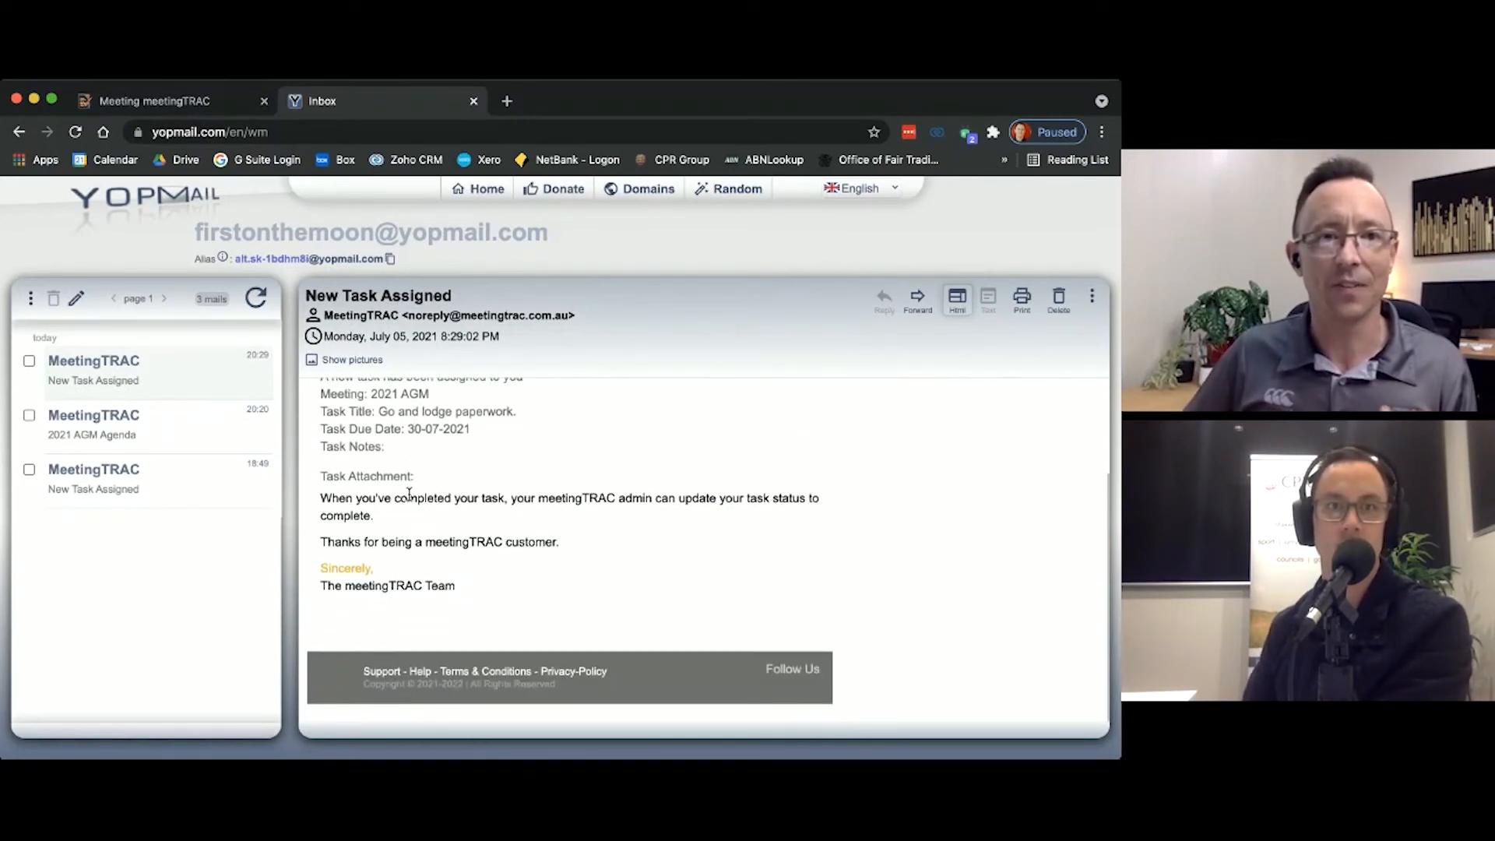
scroll(408, 464, "up", 1)
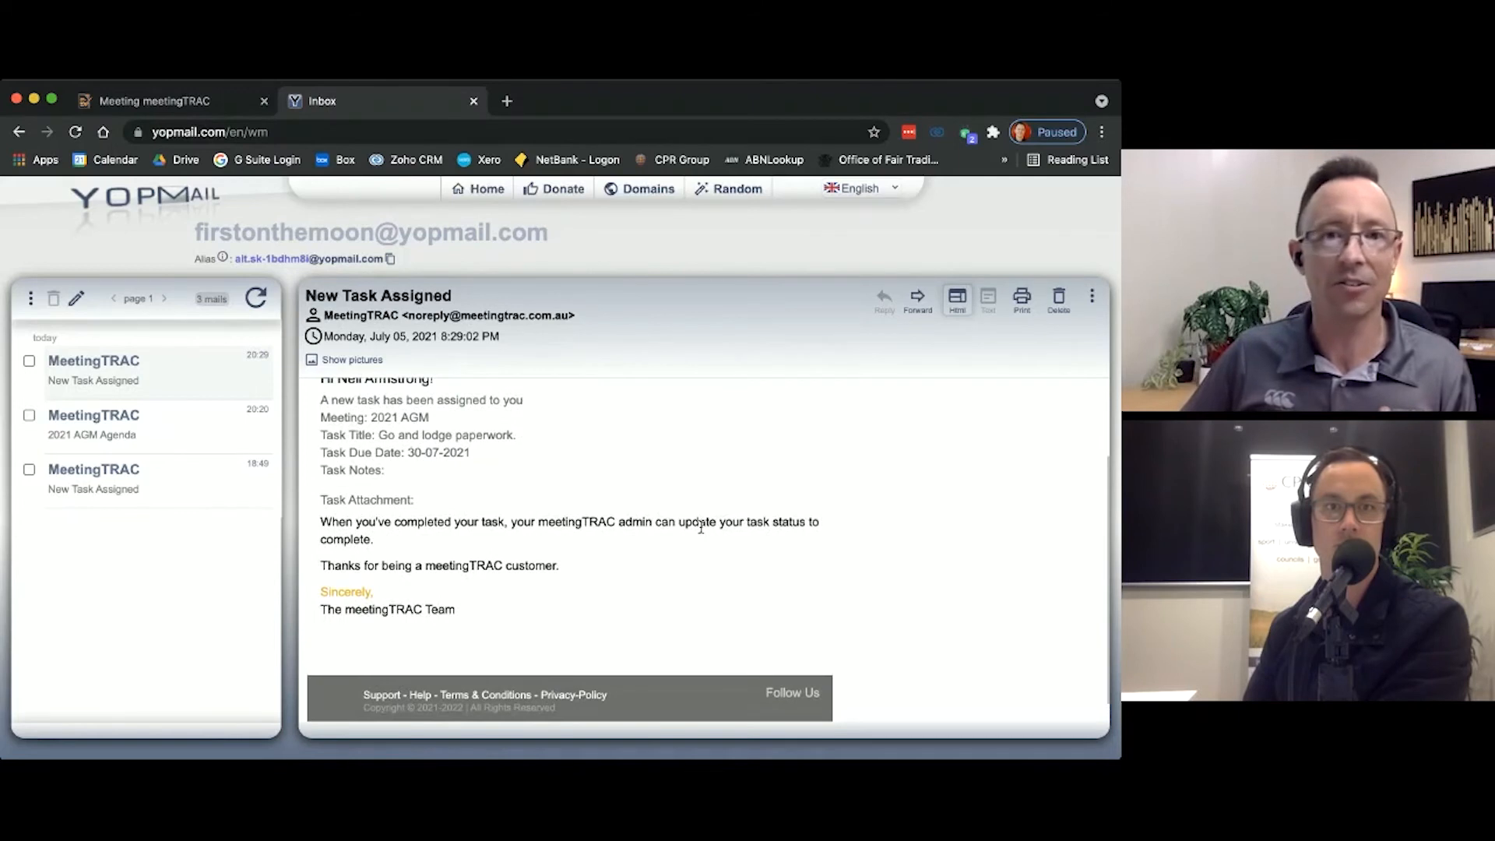
Step: Finish reading the task email, return to the meetingTRAC meeting and mark the "Go and lodge paperwork." task as complete
scroll(644, 473, "up", 2)
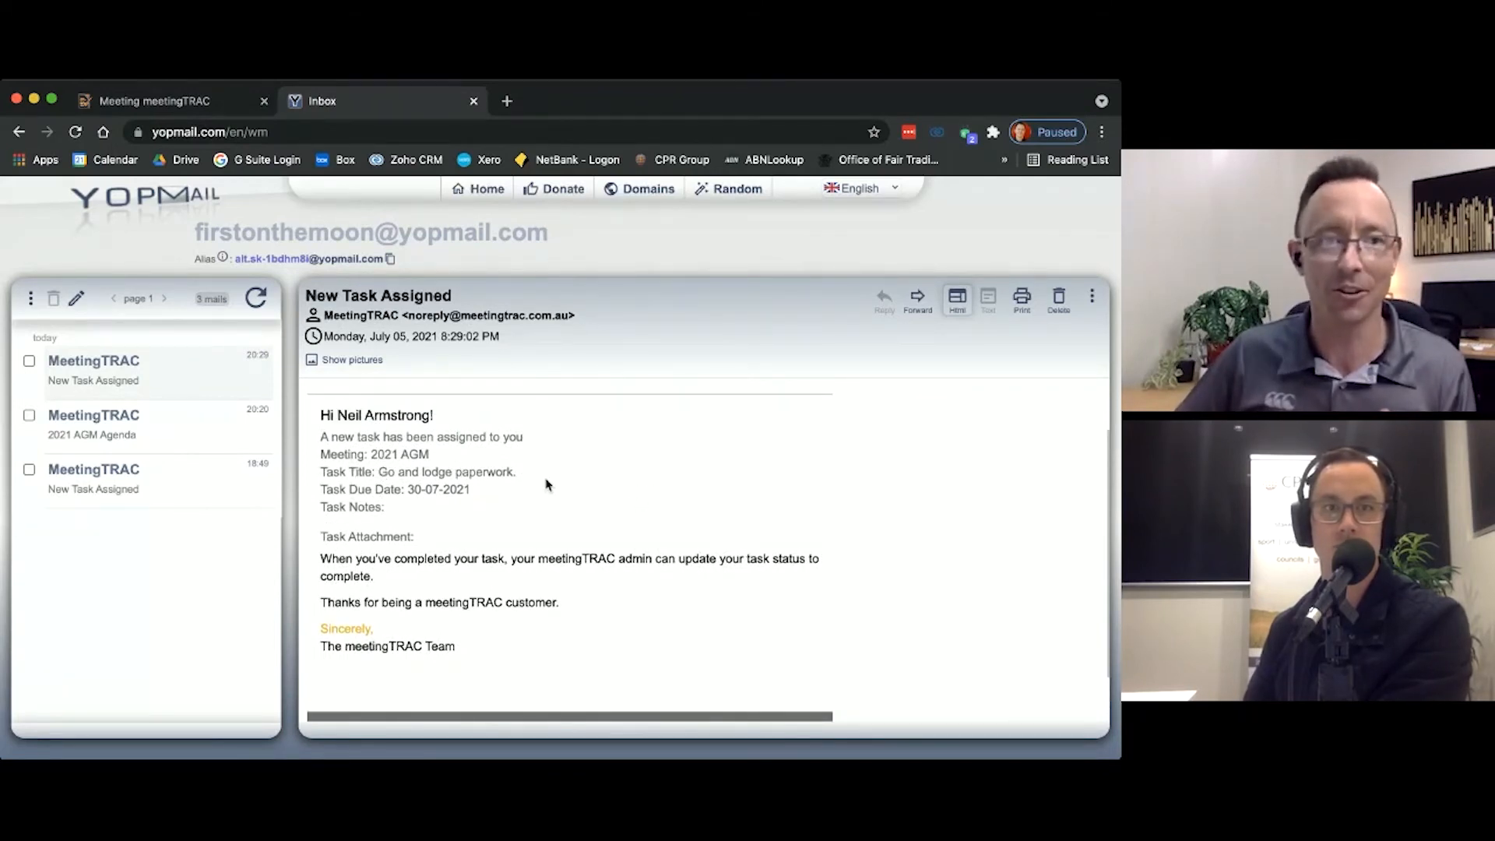
scroll(545, 492, "down", 2)
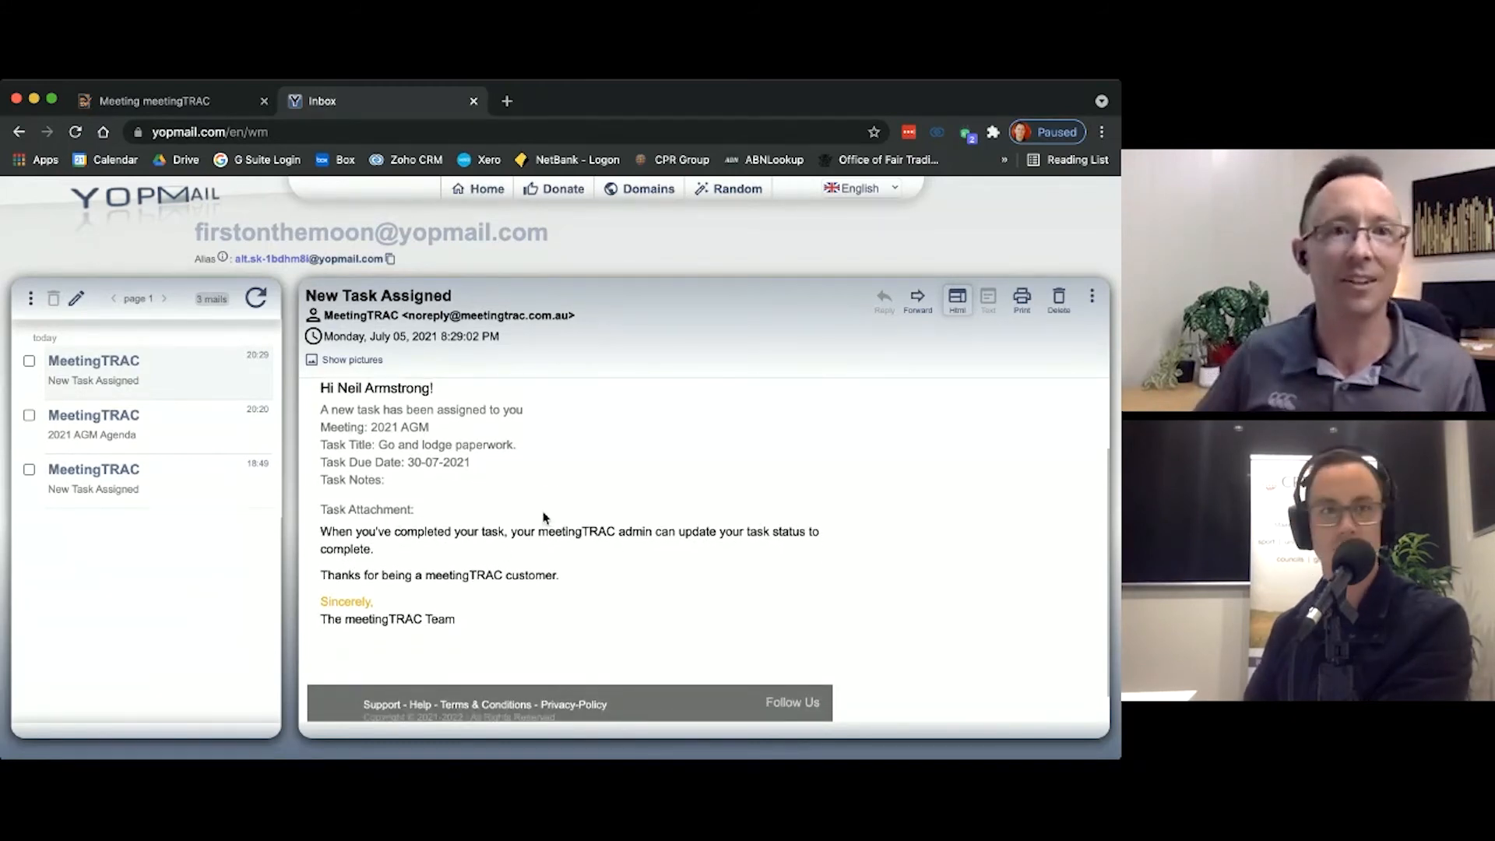
left_click(201, 107)
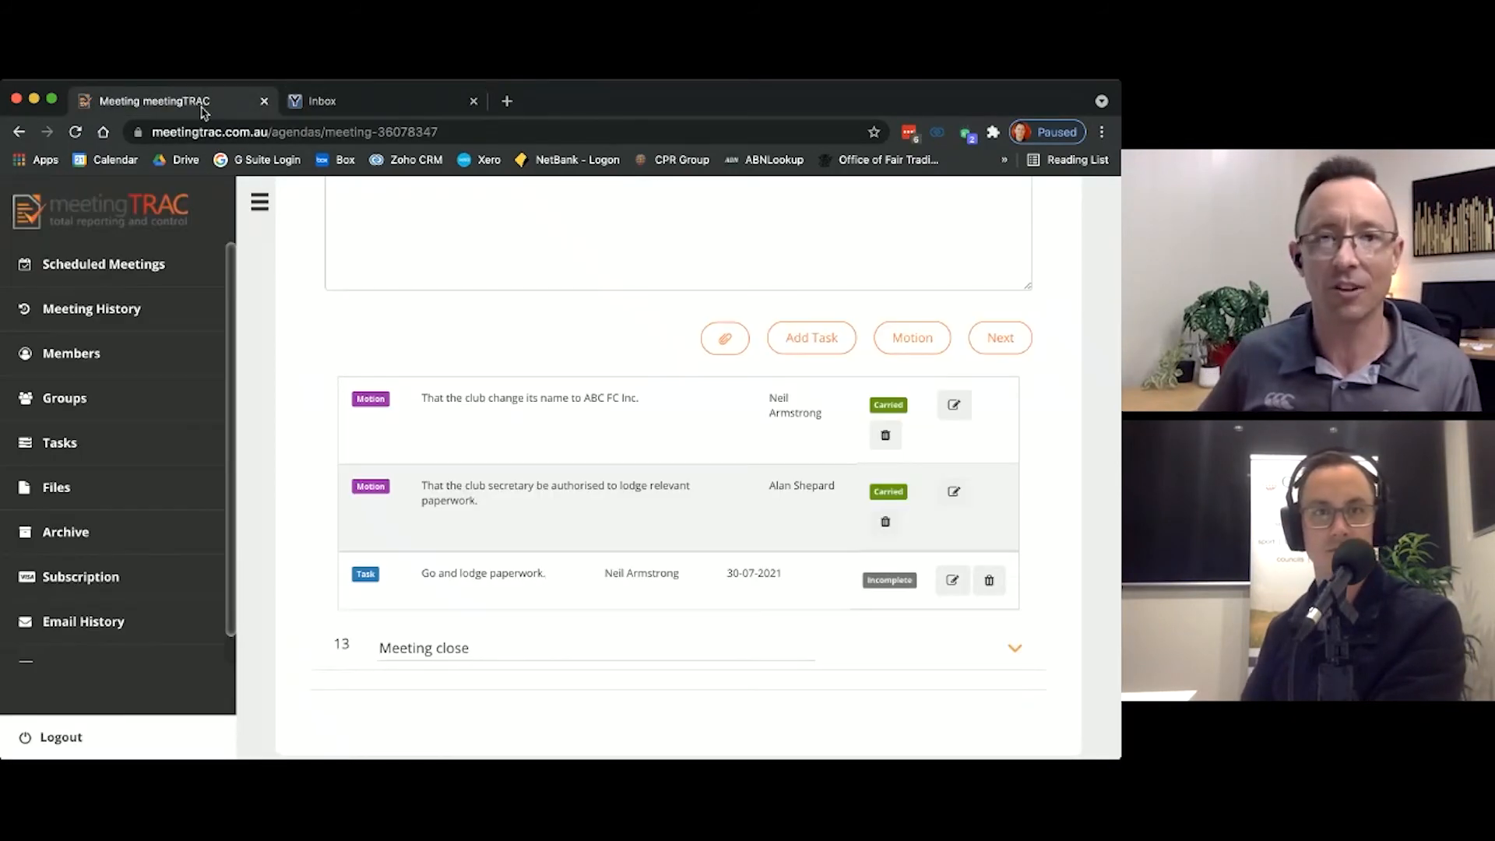
left_click(900, 586)
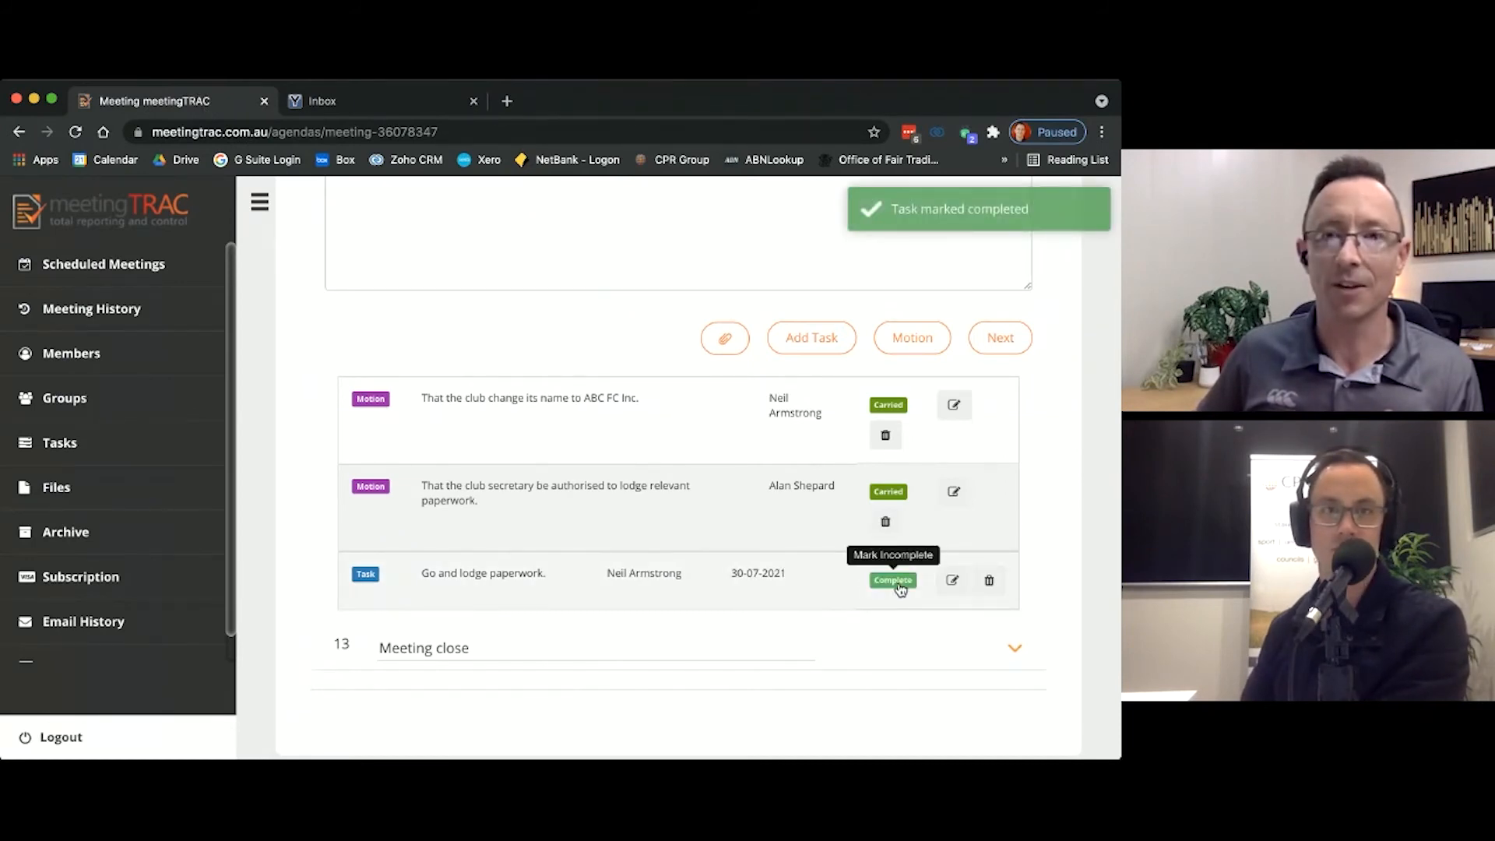
Step: Edit the paperwork task to add the note "New info.", save it and choose to send the update email
left_click(953, 581)
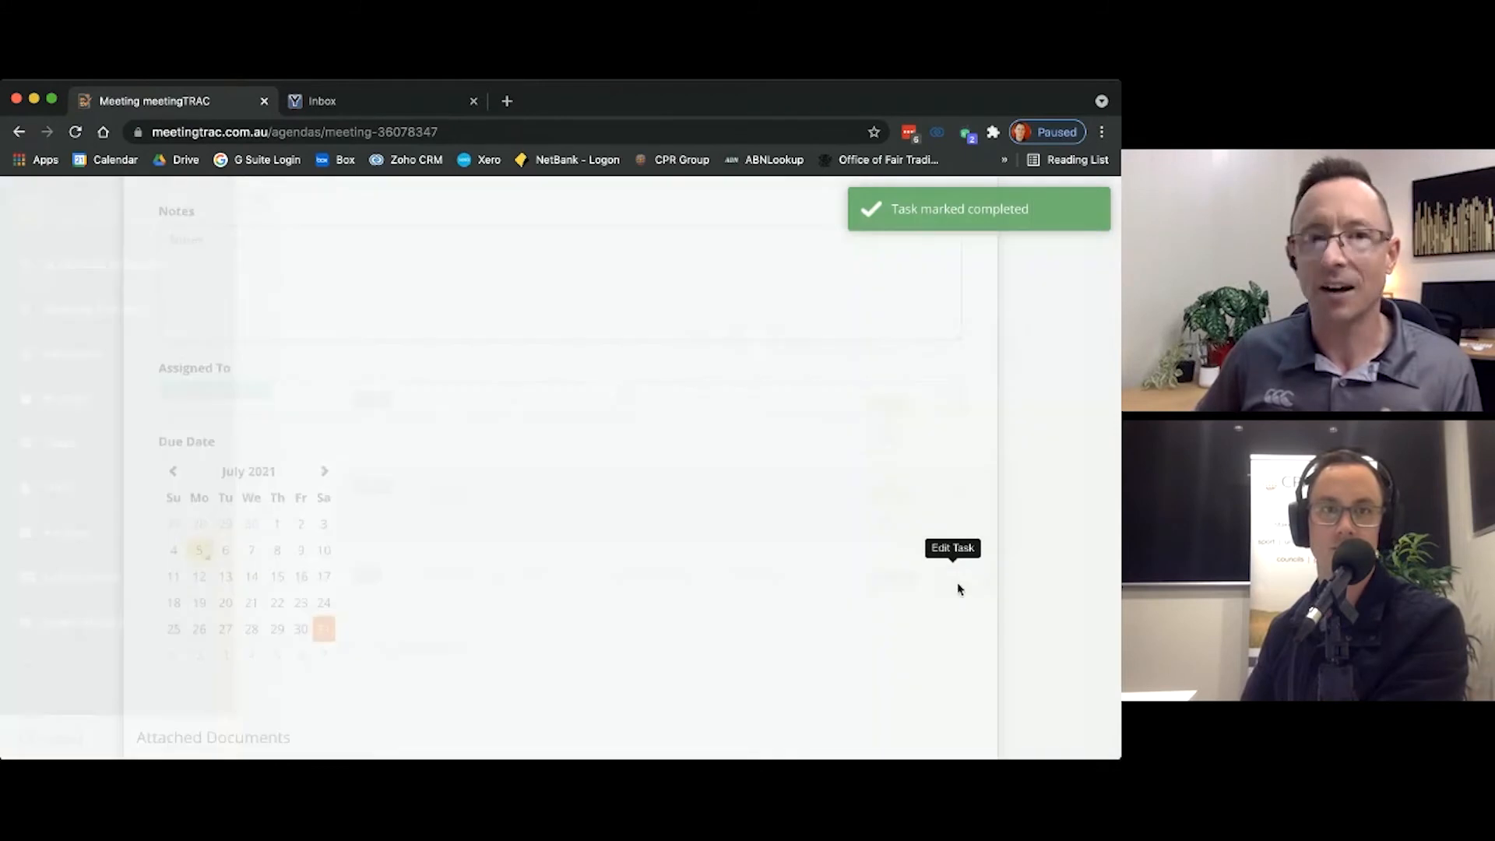
type("Ne")
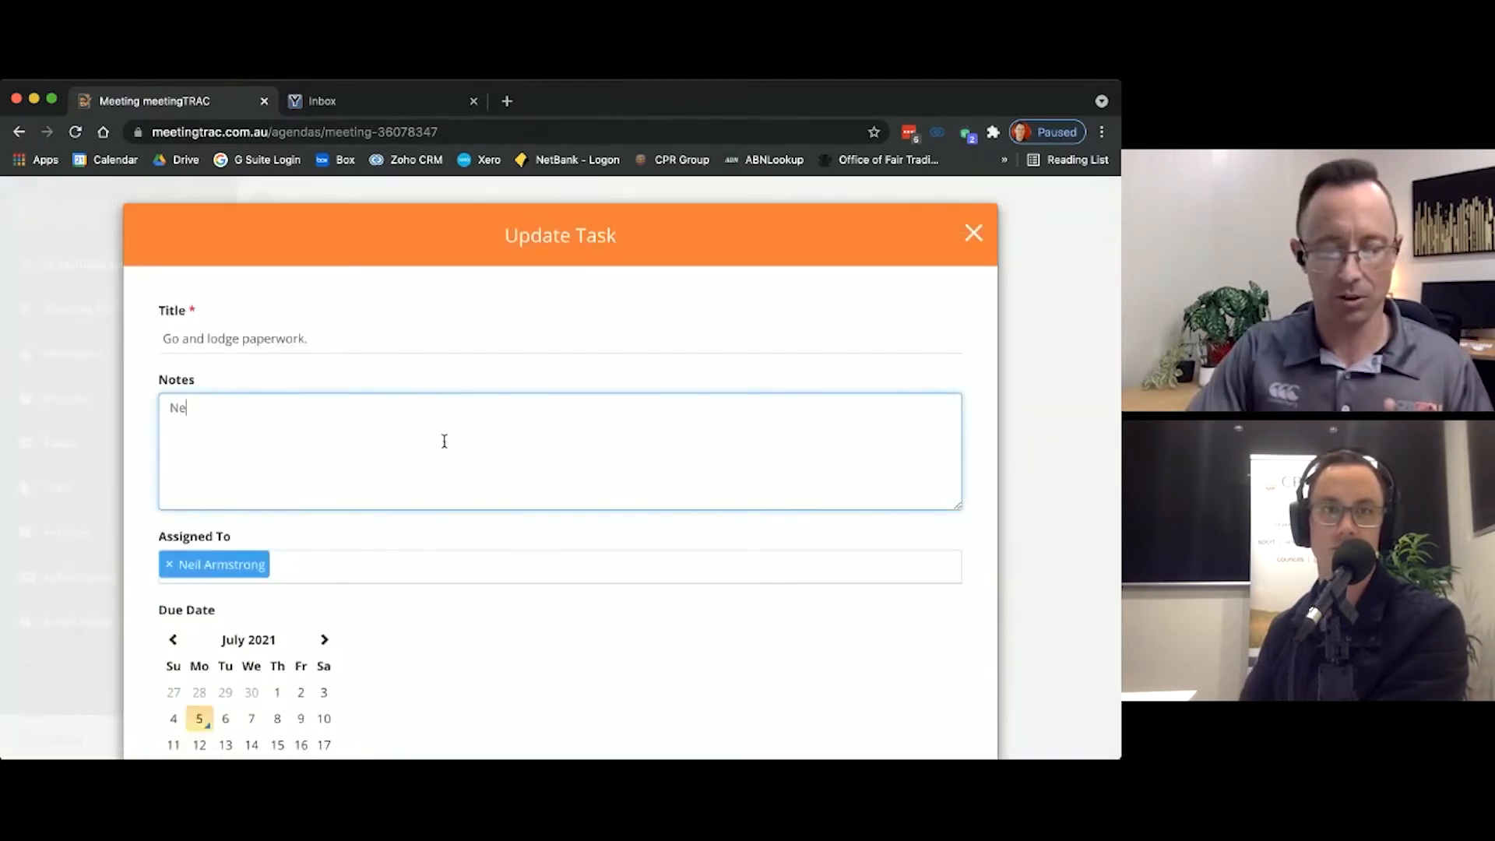
type("w infoe.")
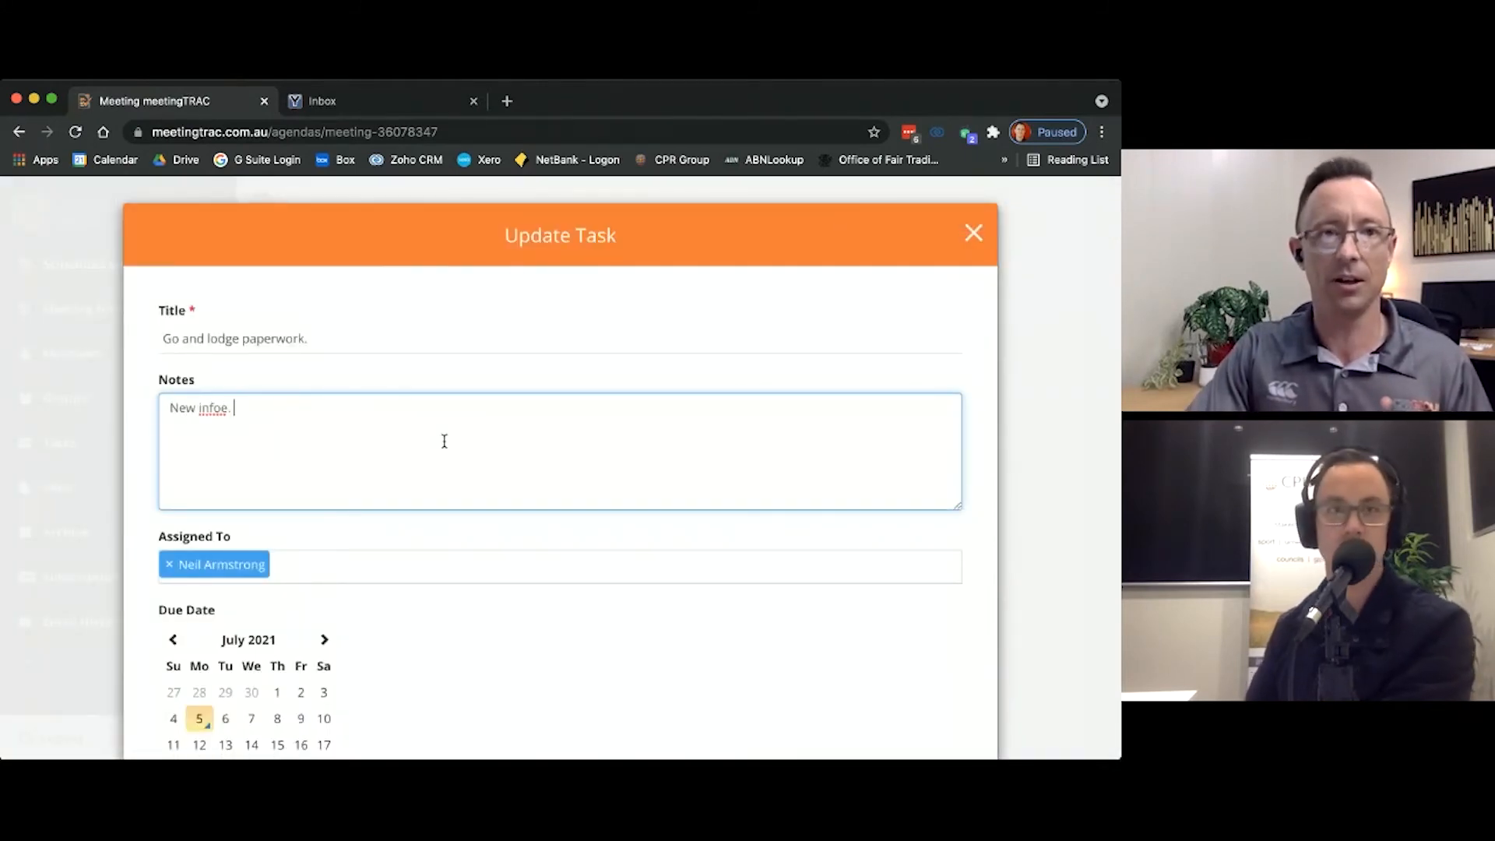
key("BackSpace")
key("BackSpace")
key("BackSpace")
type(".")
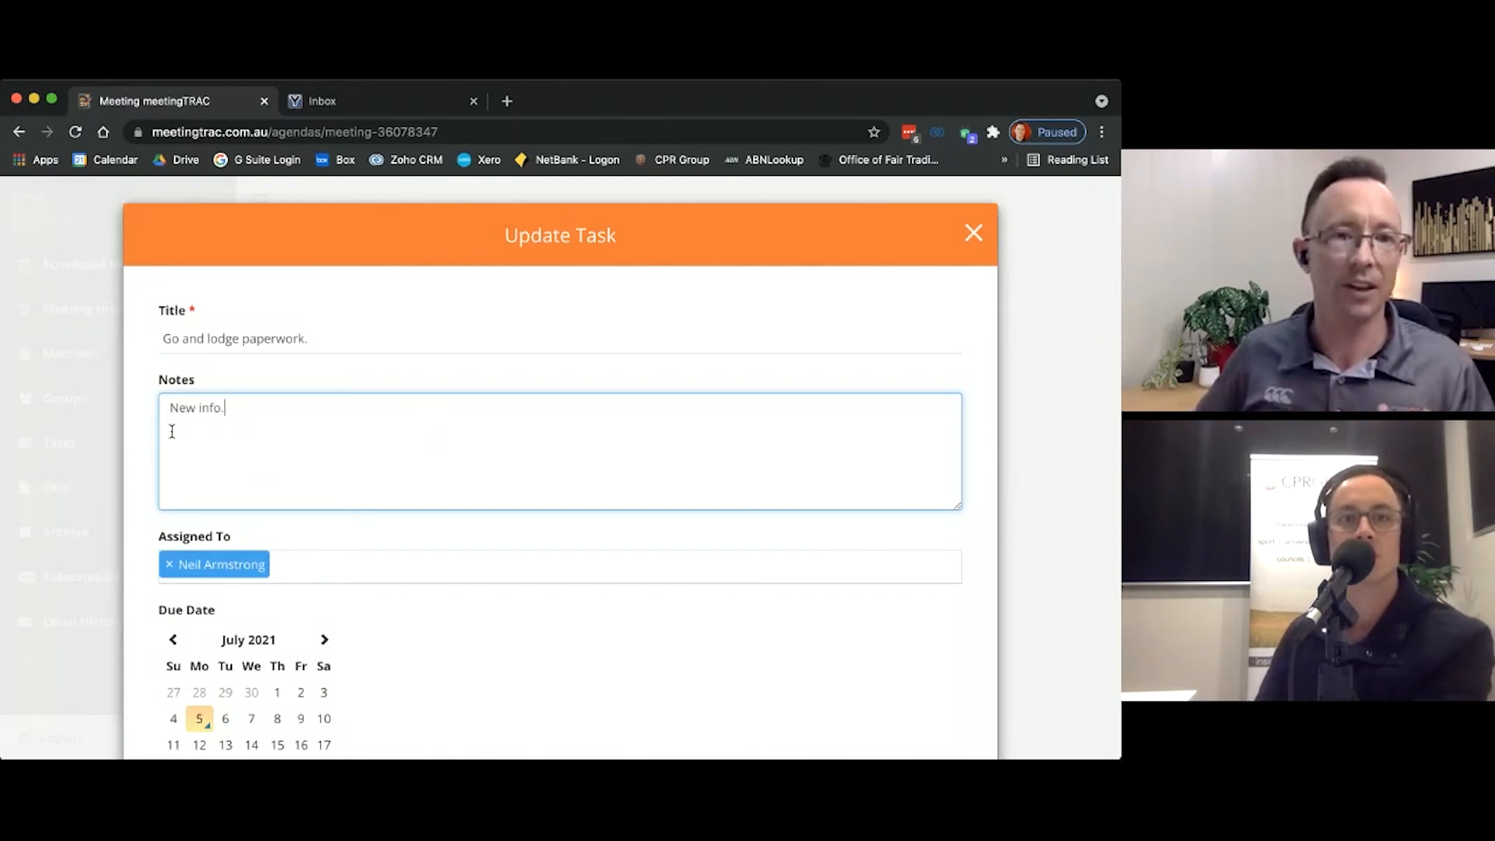
scroll(151, 439, "down", 5)
left_click(192, 681)
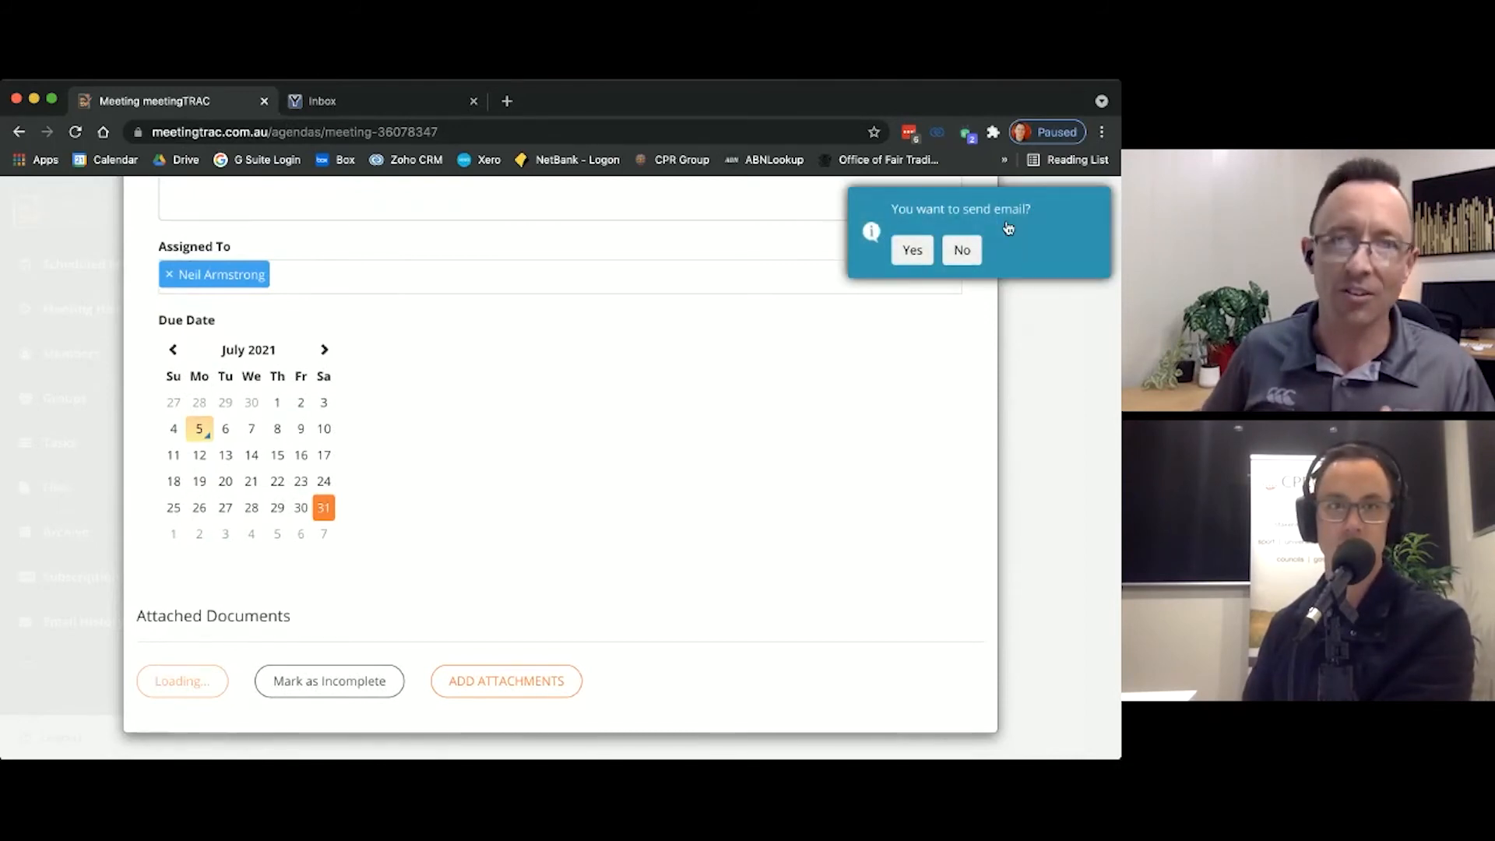
left_click(910, 251)
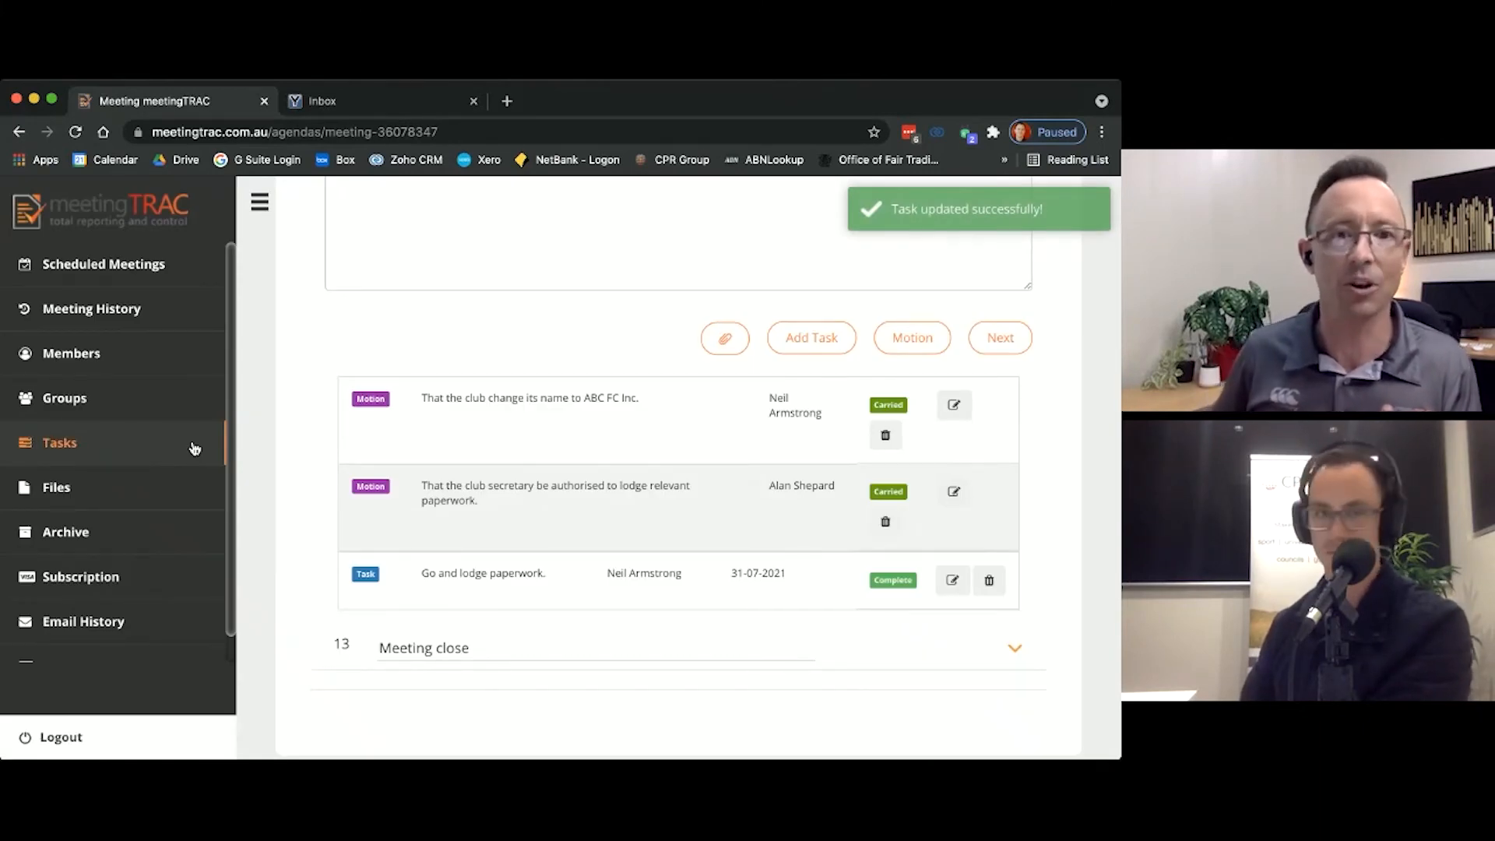
Step: Expand the Meeting close agenda item and set its closing time to 10:35 AM
scroll(792, 724, "down", 2)
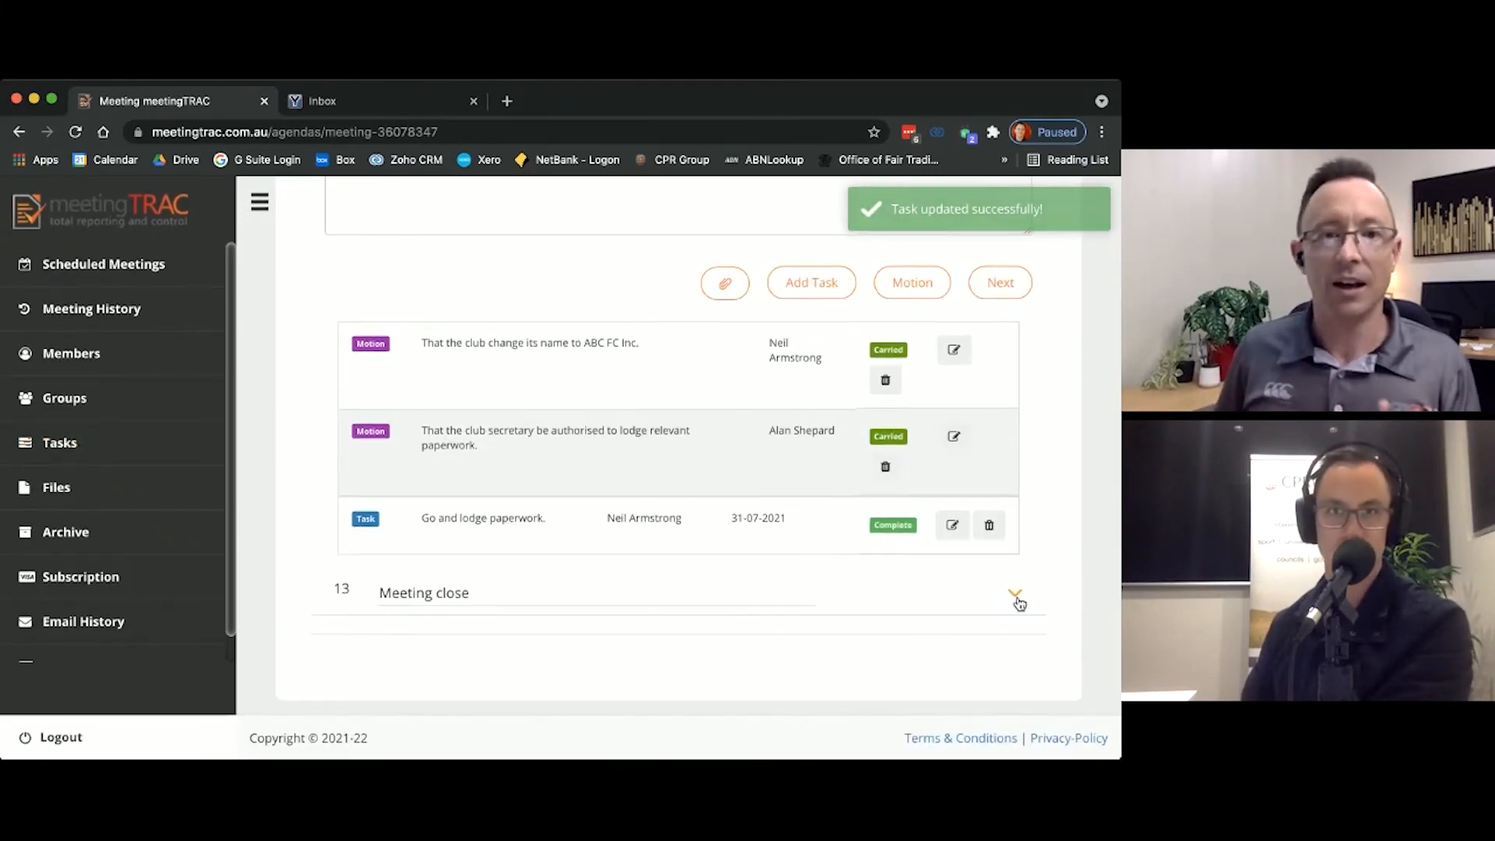
scroll(1021, 604, "up", 1)
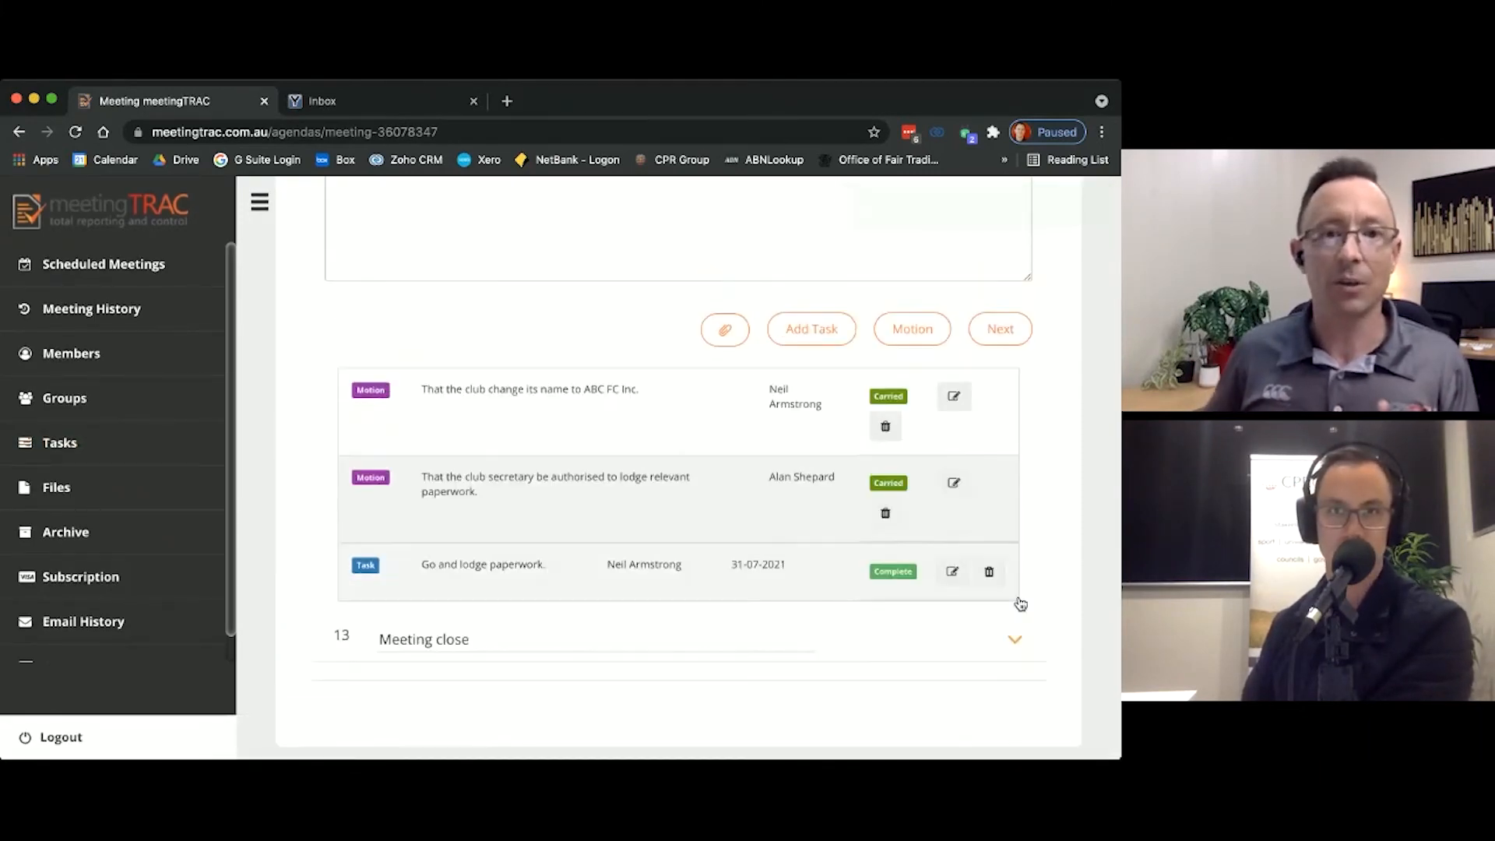
left_click(1014, 642)
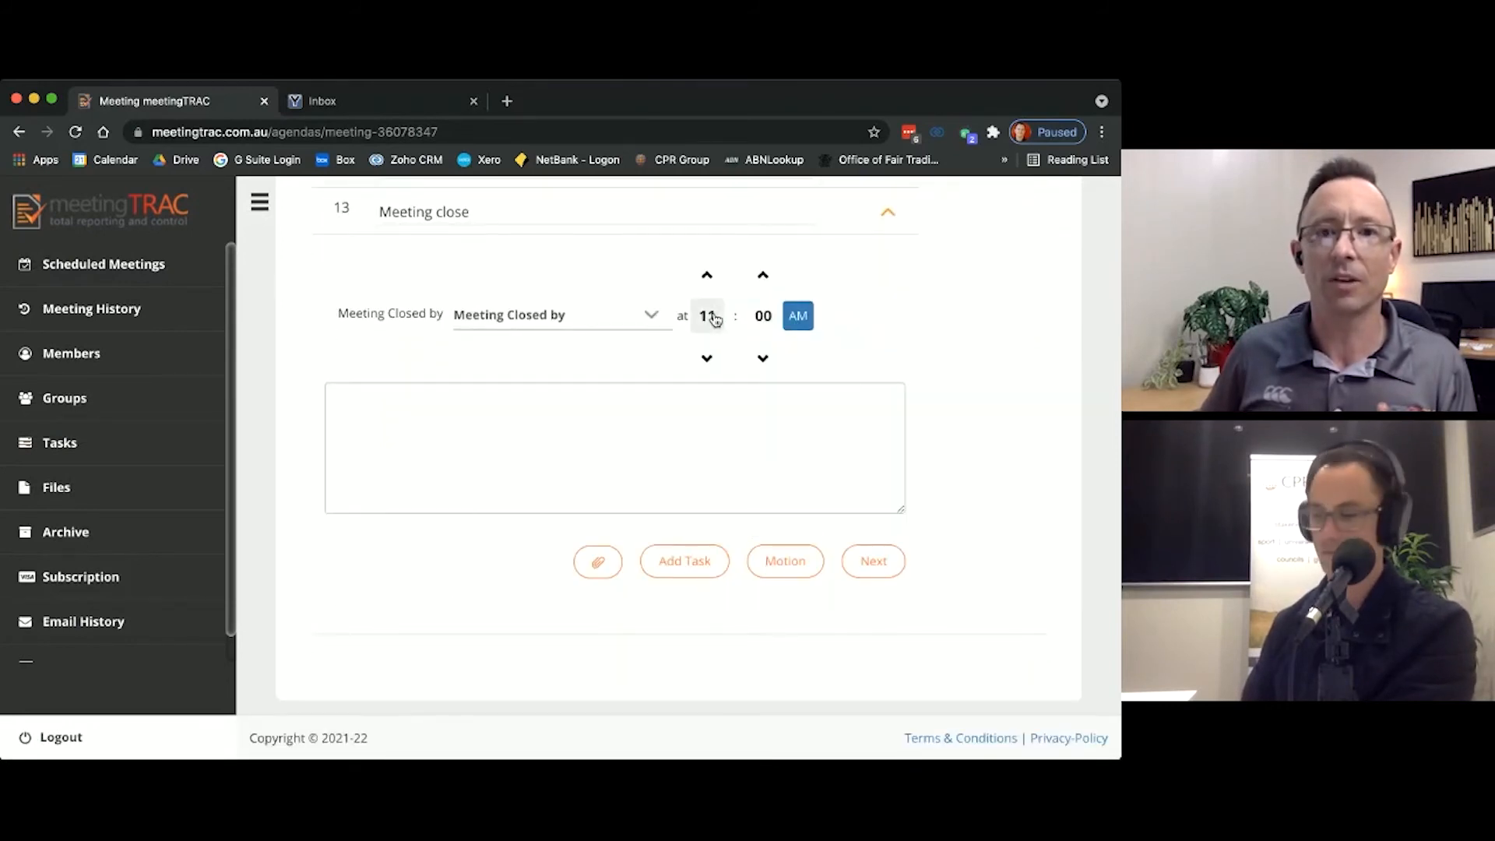
left_click(710, 357)
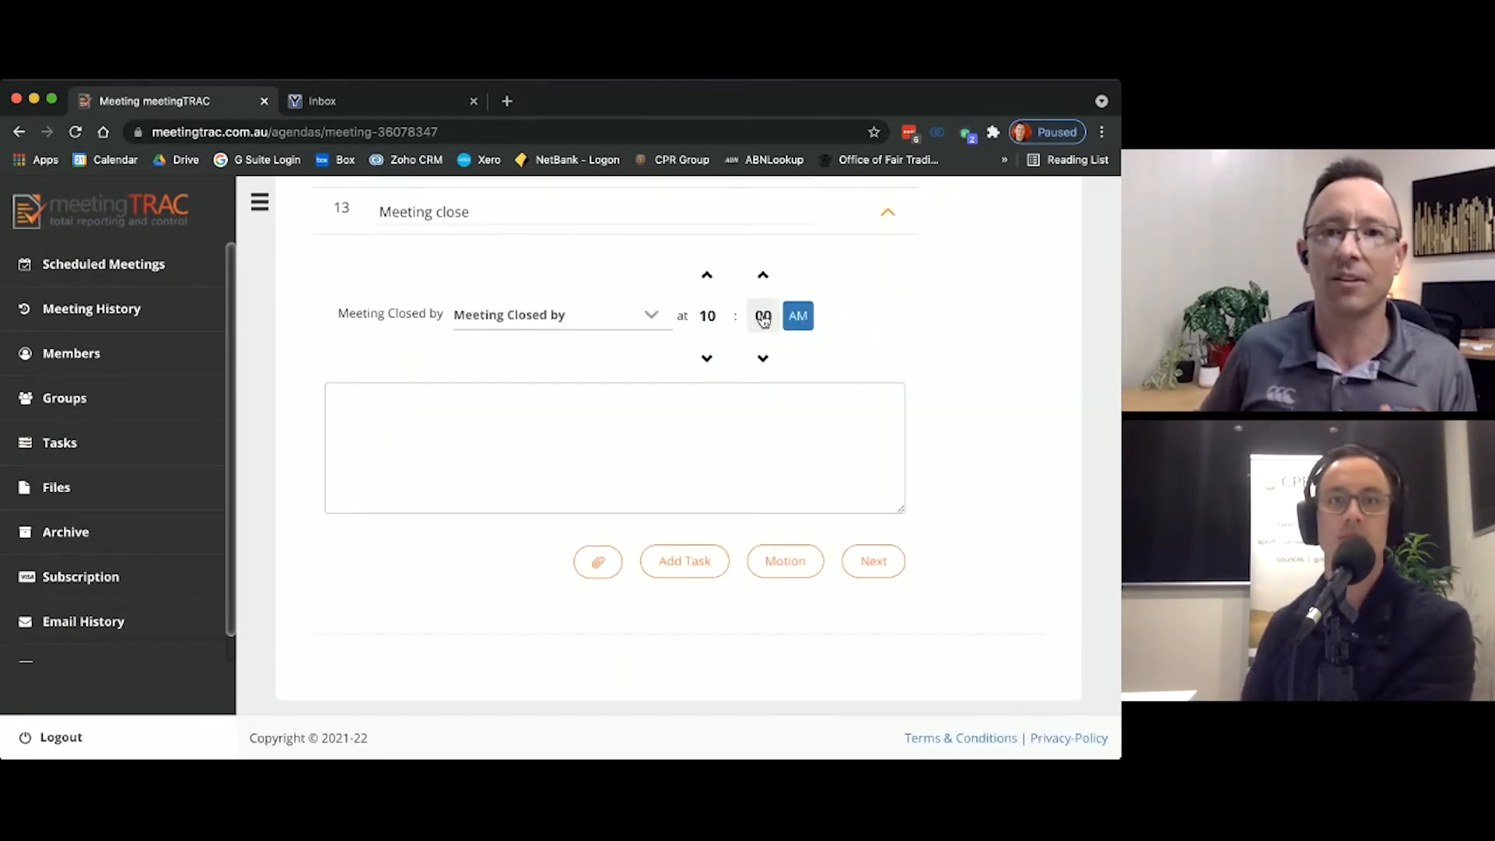
left_click(763, 319)
left_click(754, 329)
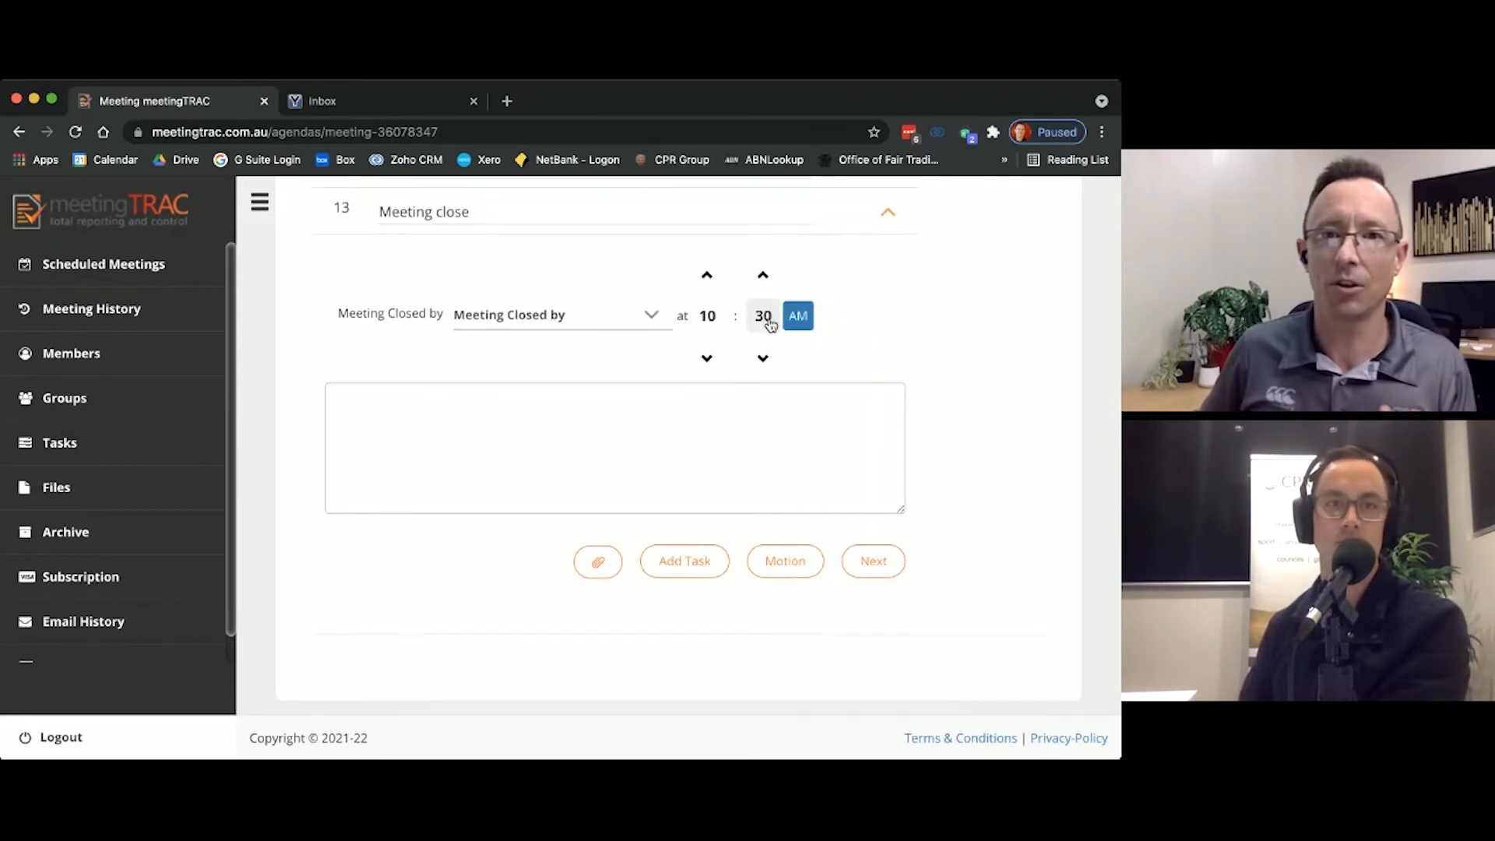
left_click(770, 324)
left_click(780, 335)
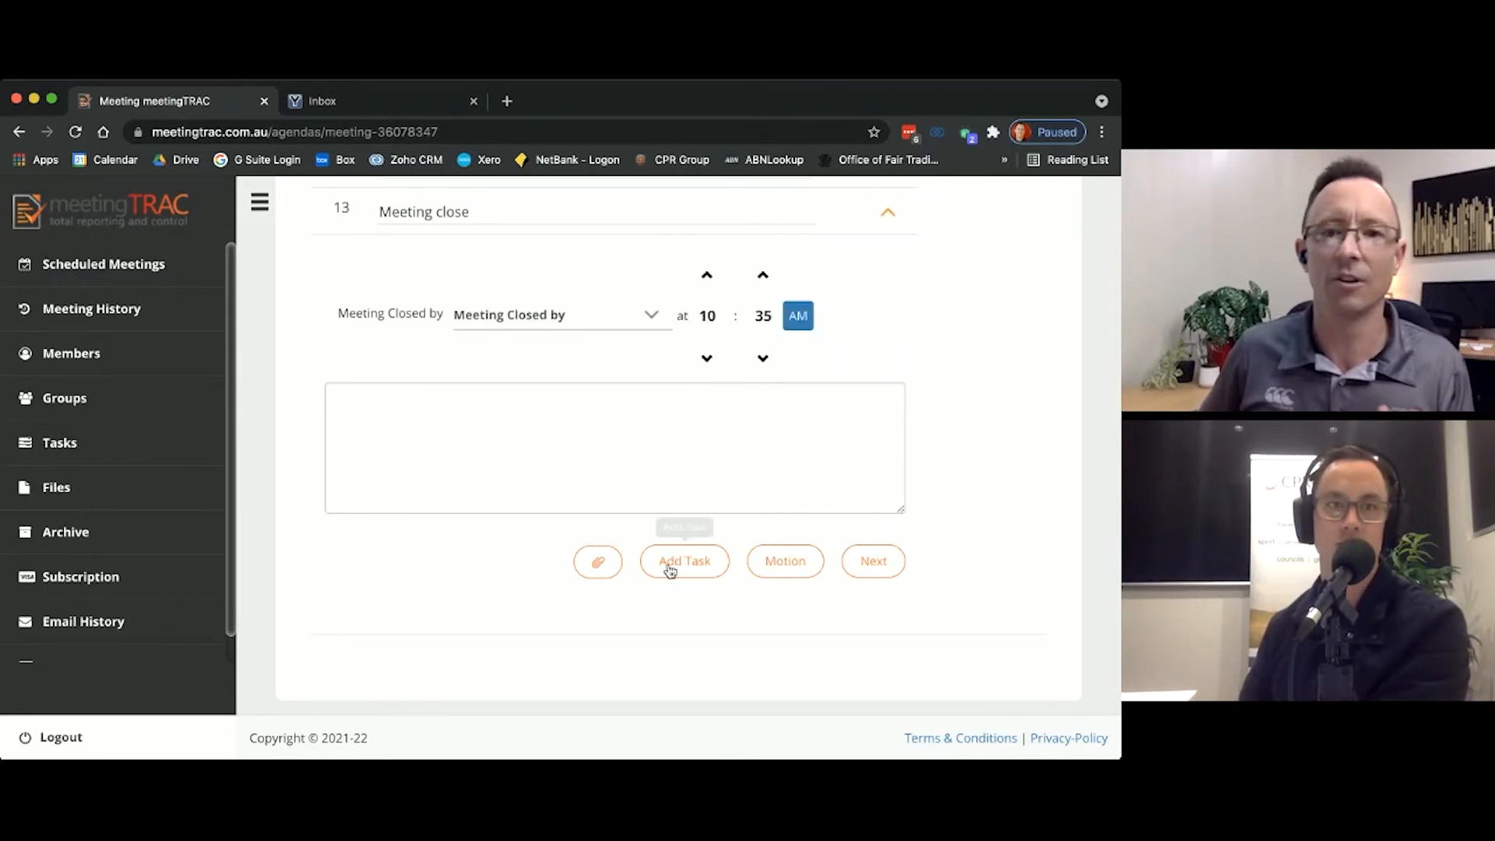
Step: Preview the 2021 AGM document and review its attendance, motions, task details and meeting close section
scroll(948, 506, "up", 15)
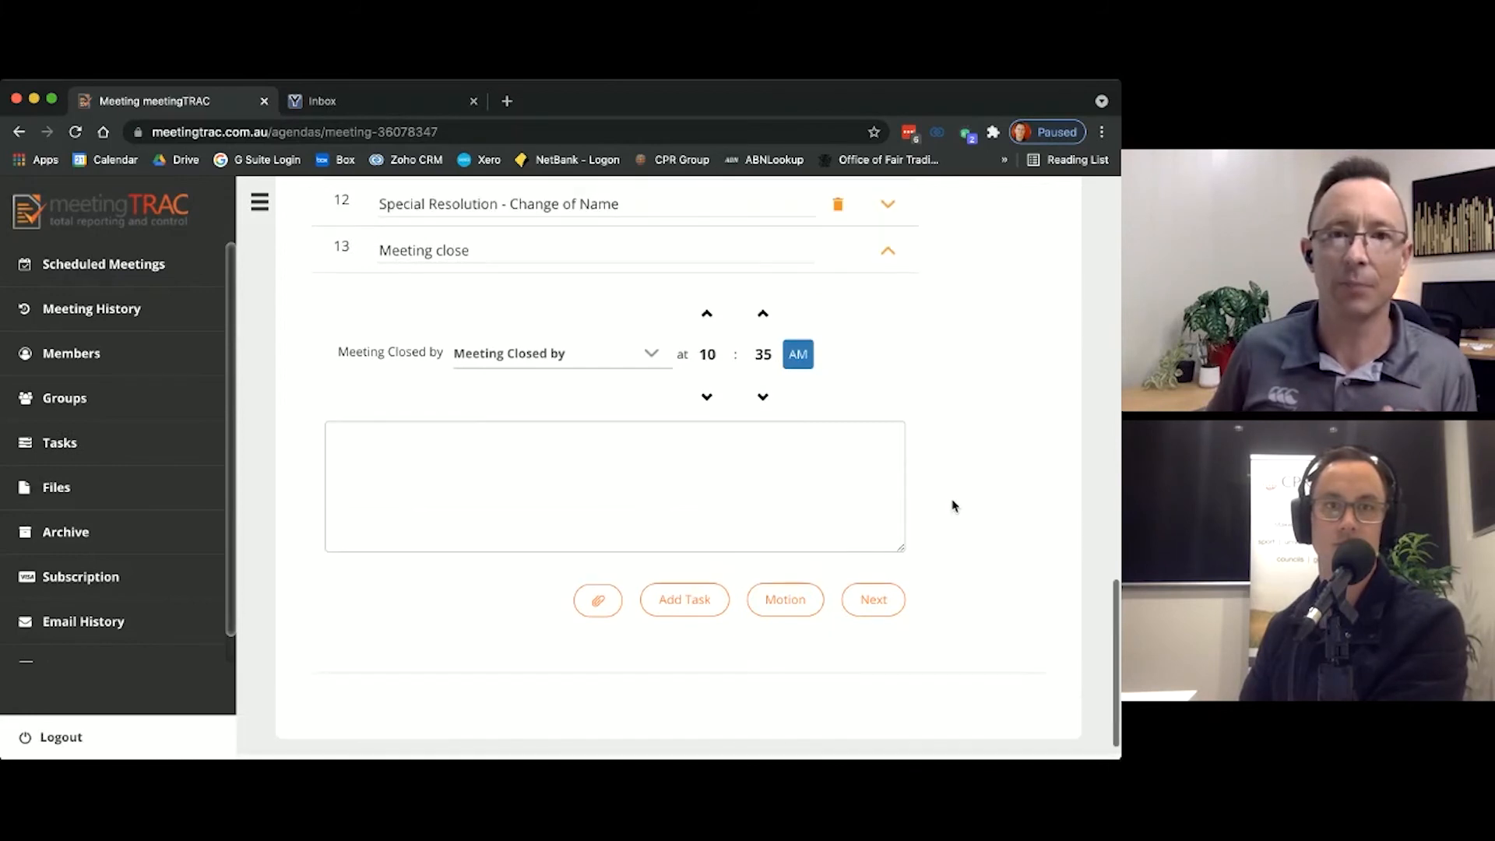
scroll(954, 507, "up", 1)
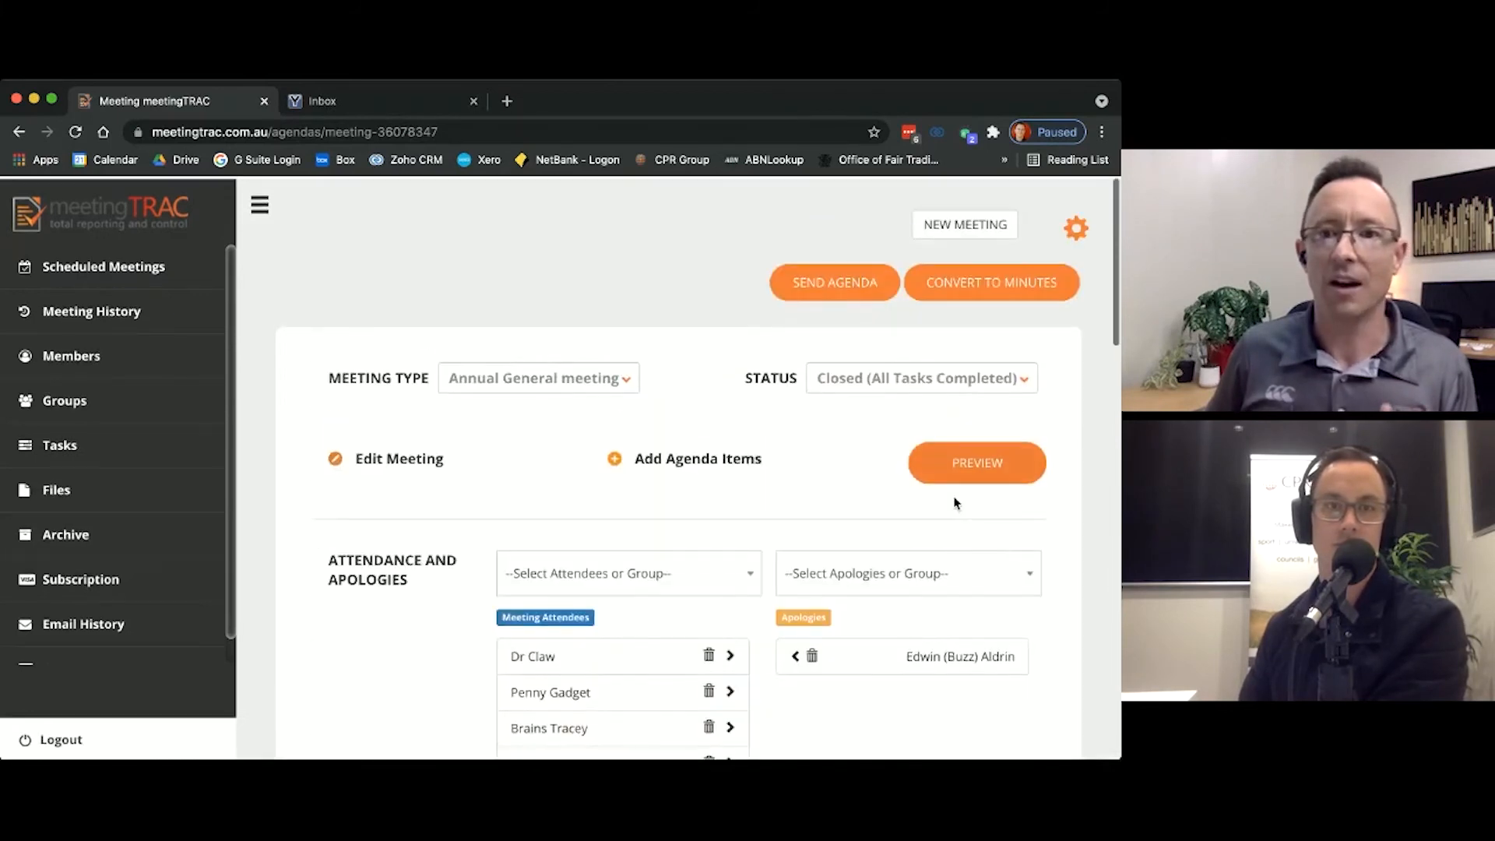
left_click(967, 460)
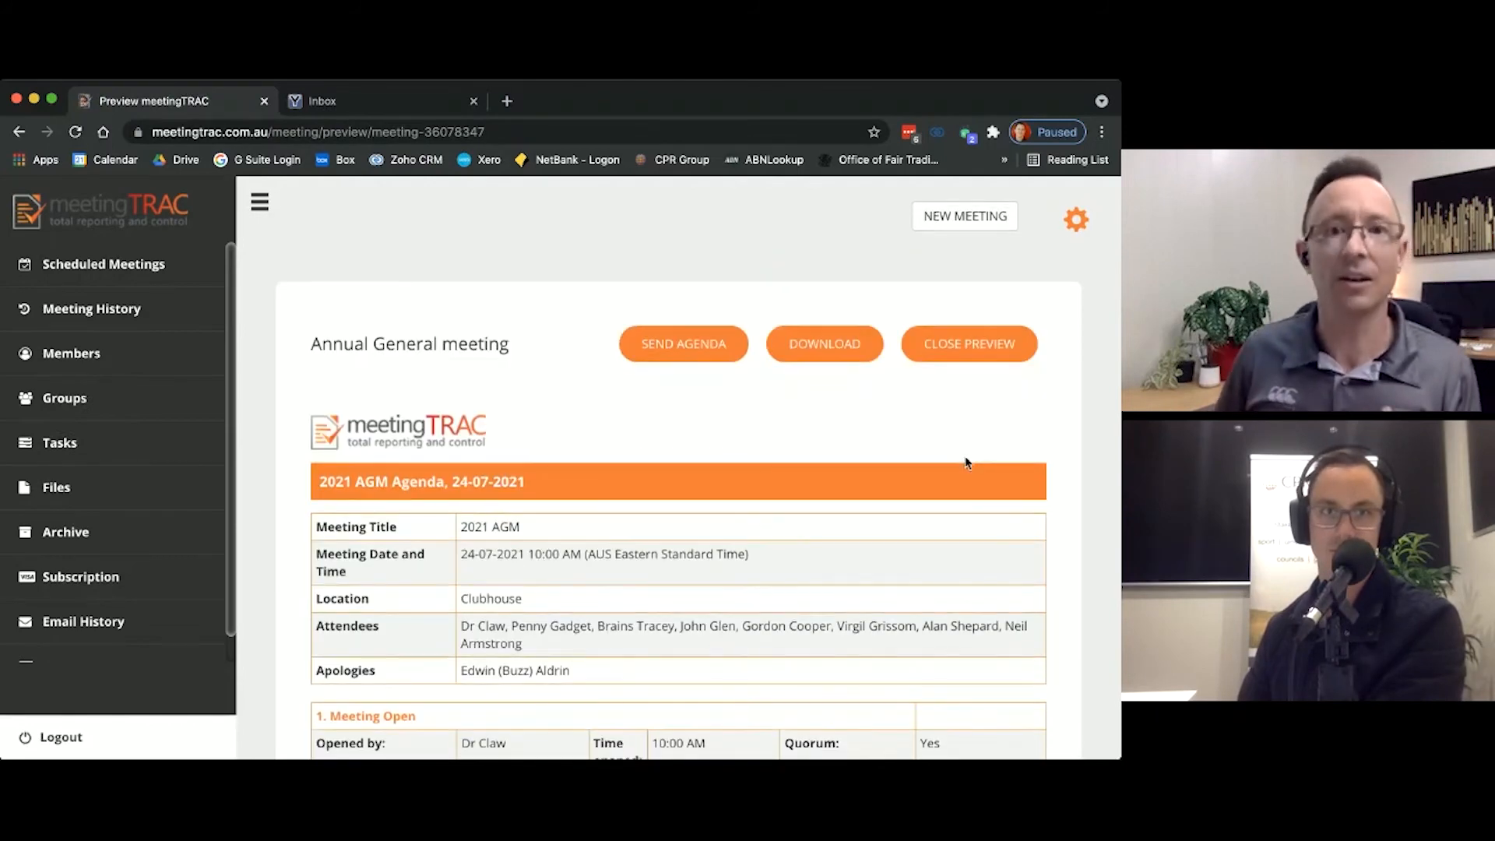
scroll(966, 459, "down", 5)
scroll(961, 457, "down", 3)
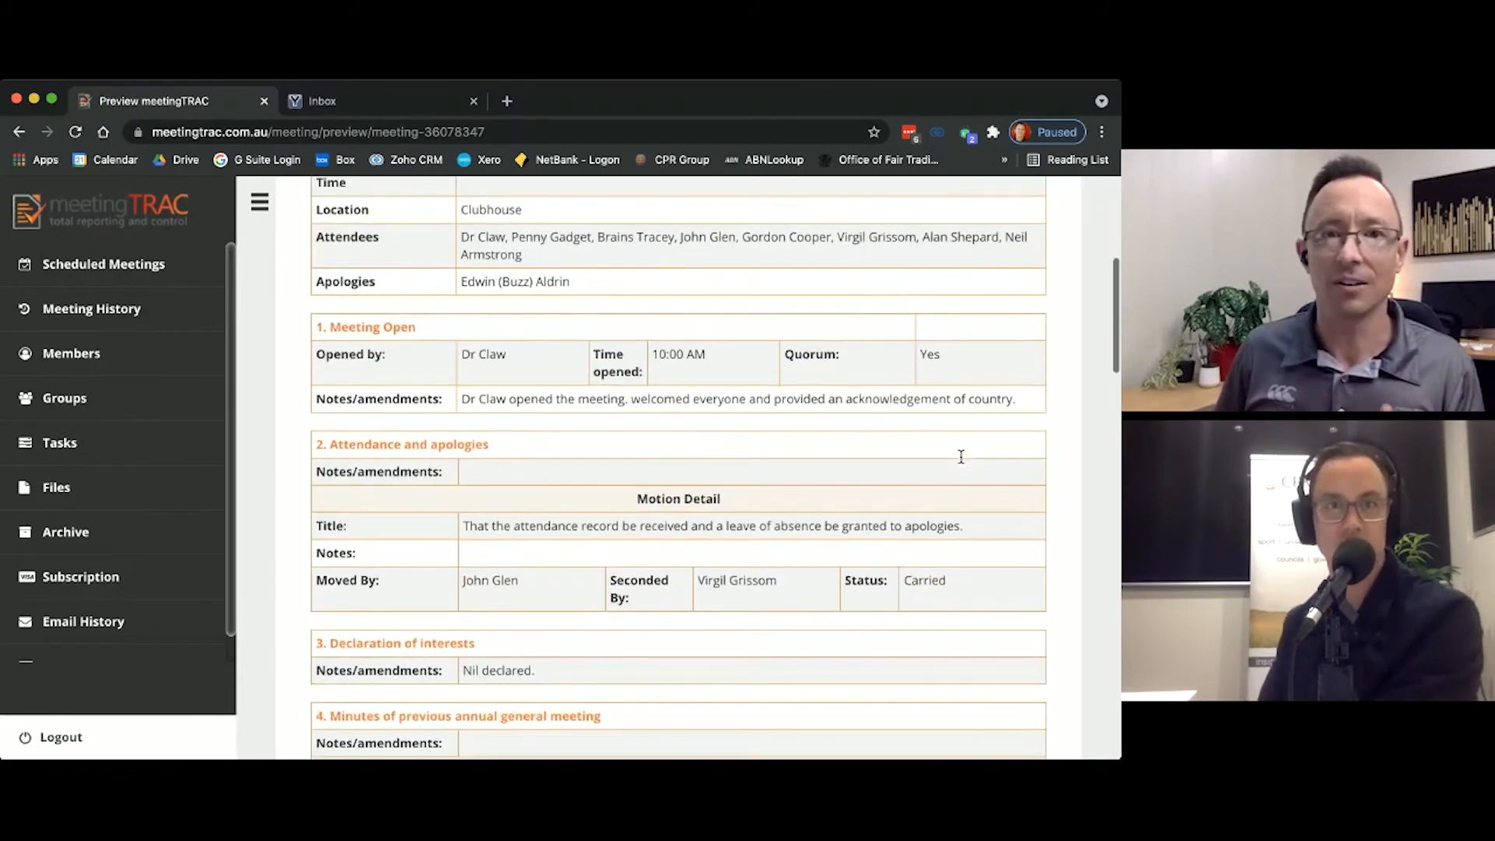
scroll(954, 466, "down", 2)
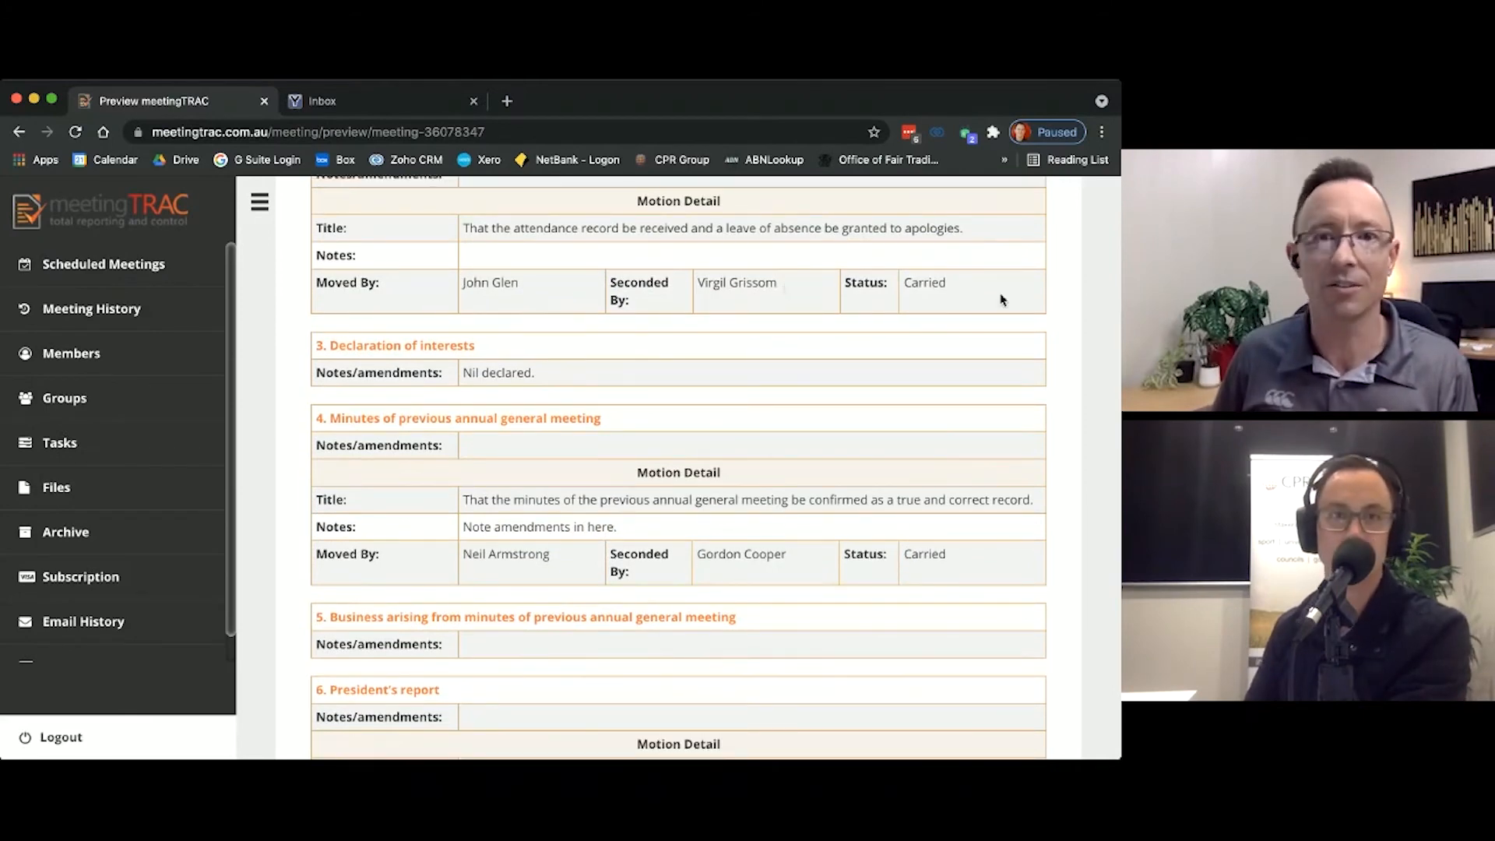
scroll(999, 296, "down", 1)
scroll(1002, 300, "down", 4)
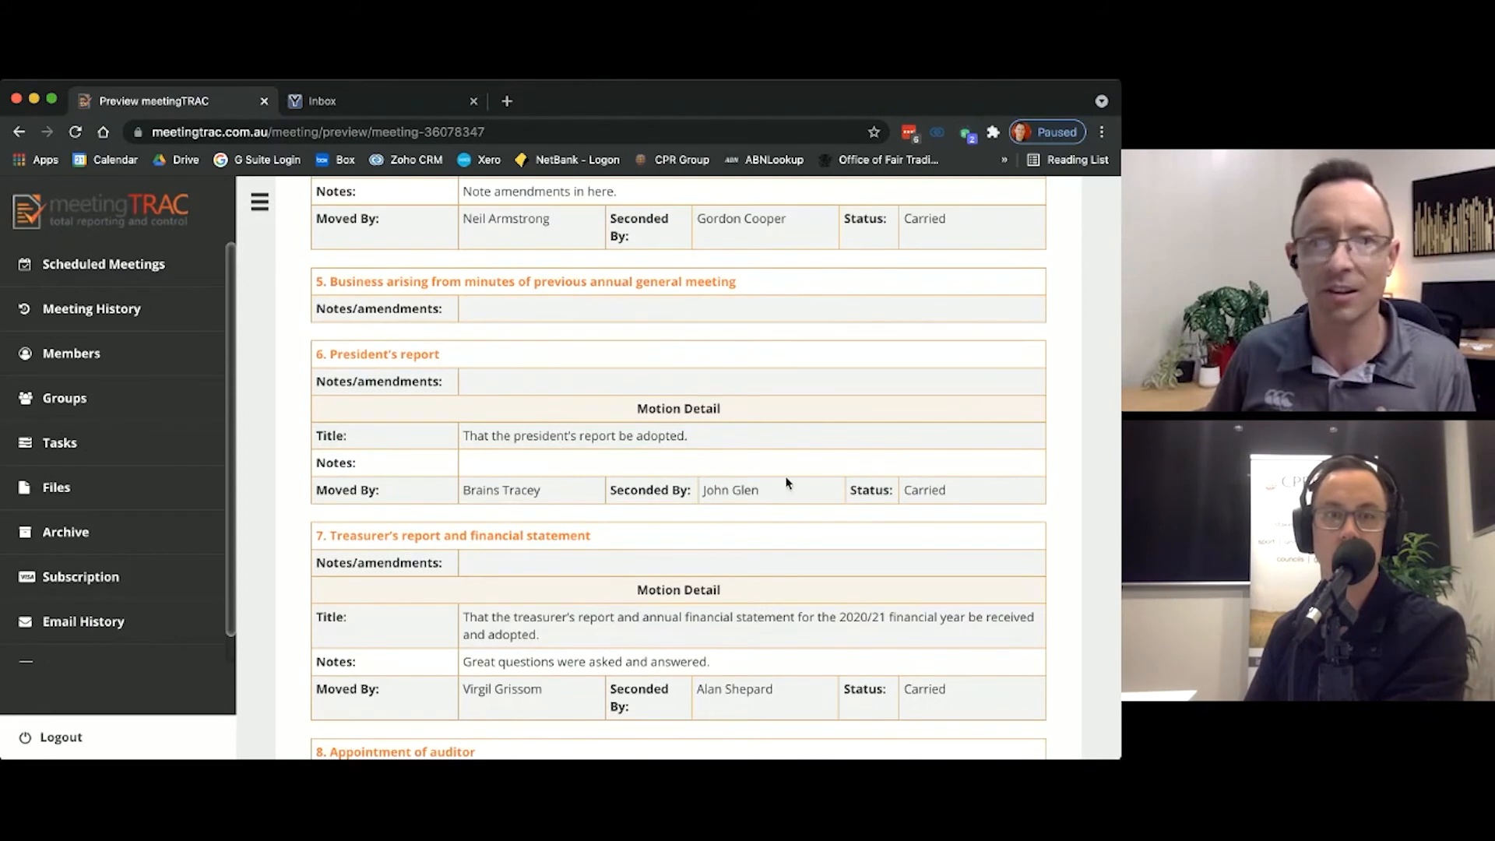
scroll(908, 483, "down", 8)
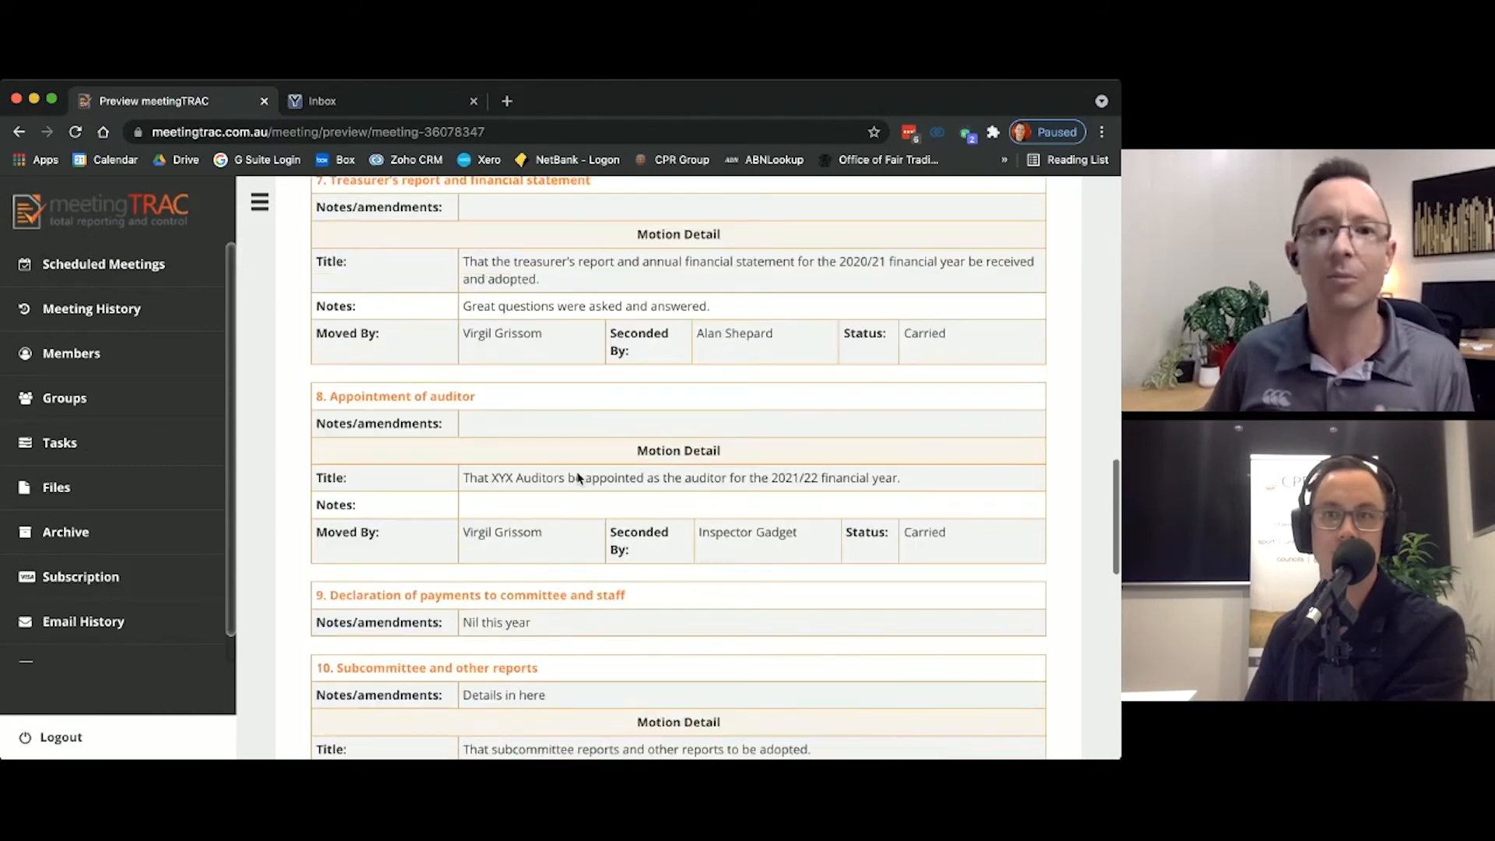
scroll(575, 478, "down", 9)
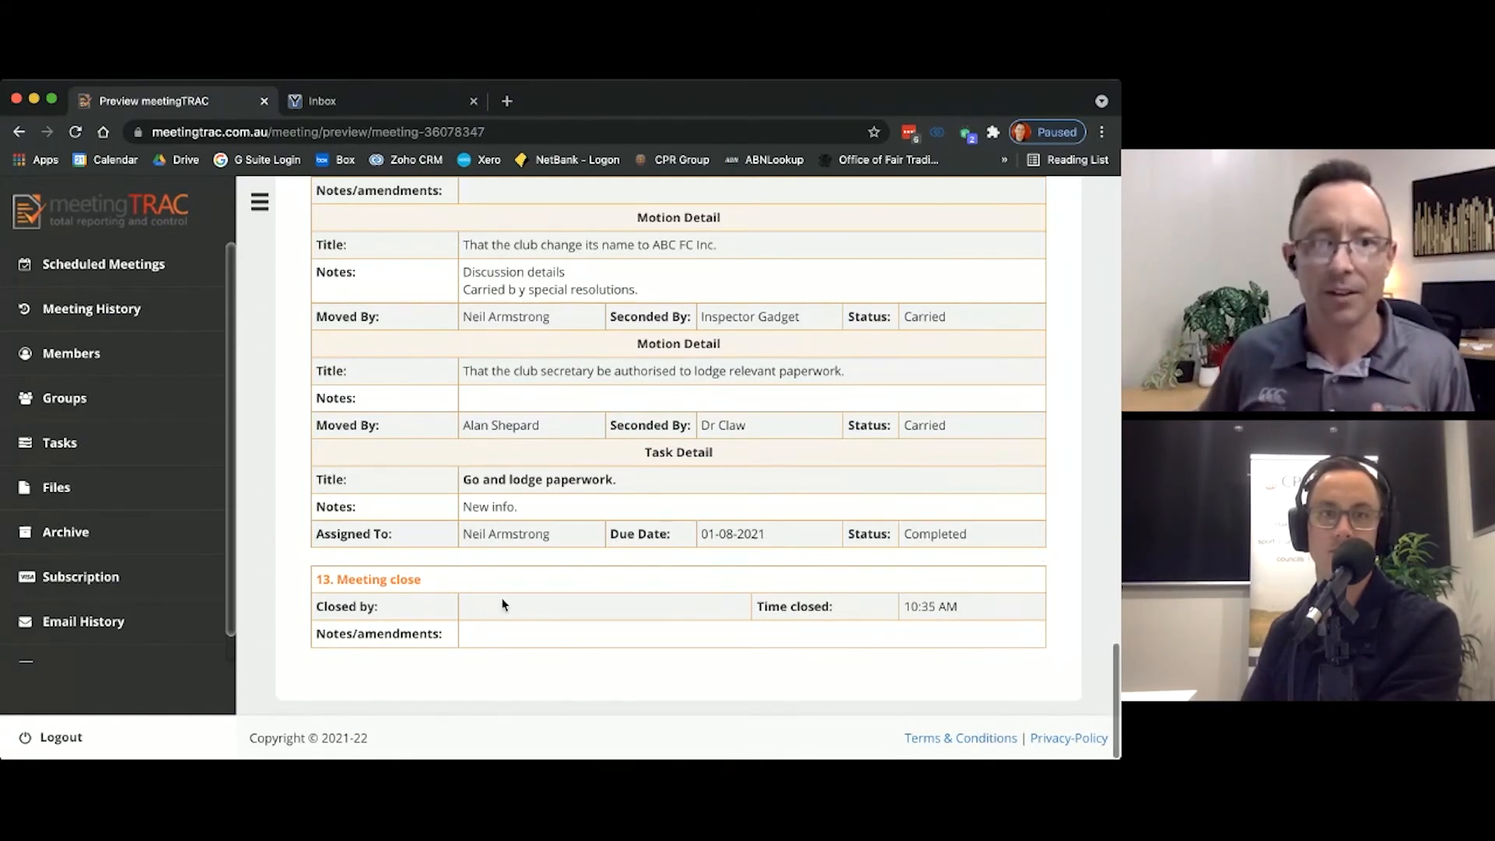
scroll(498, 599, "down", 1)
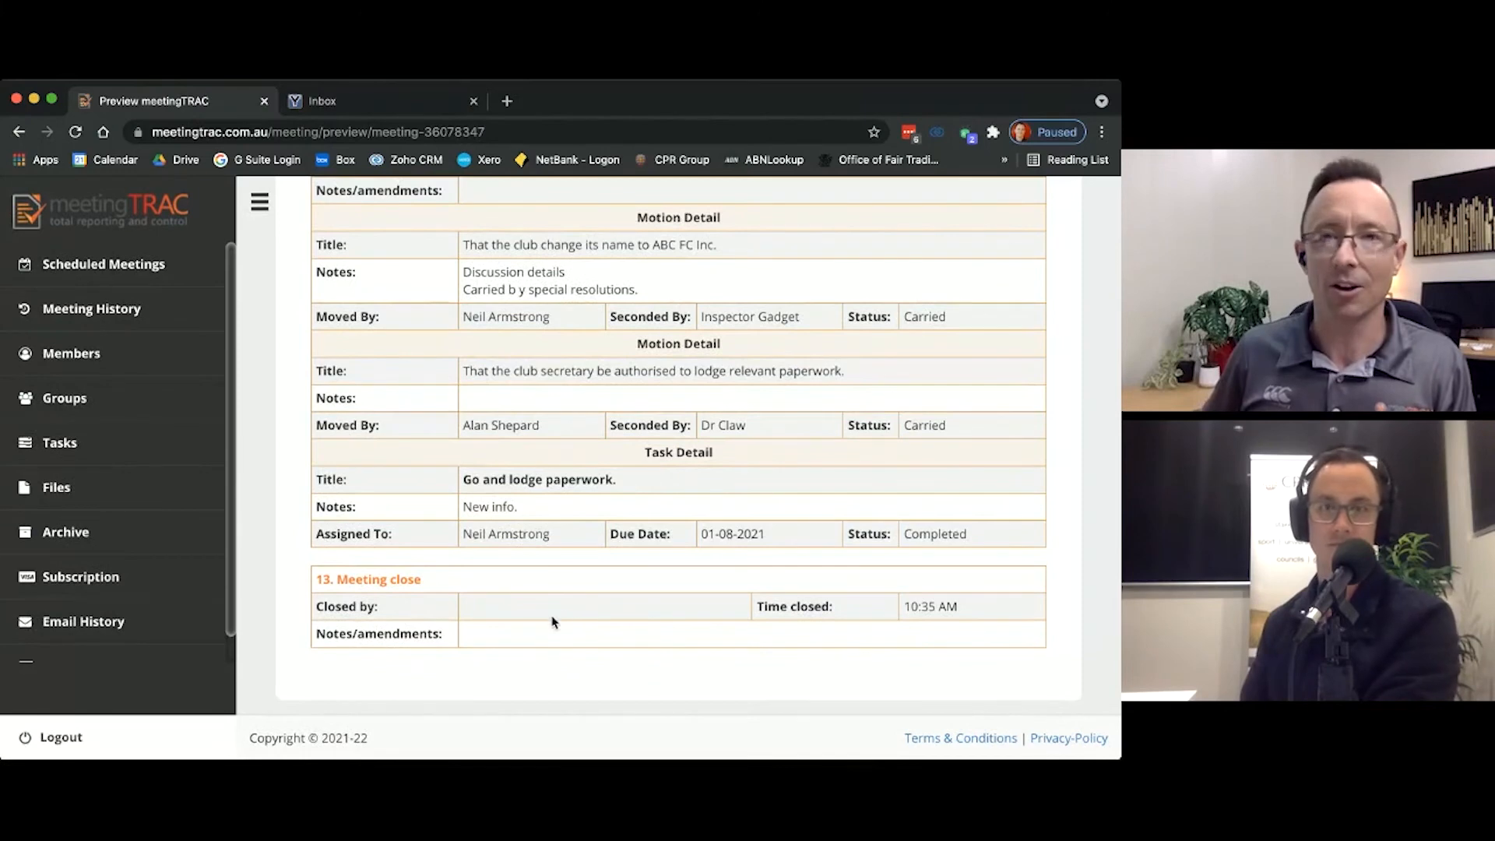
scroll(574, 614, "up", 20)
scroll(943, 374, "up", 2)
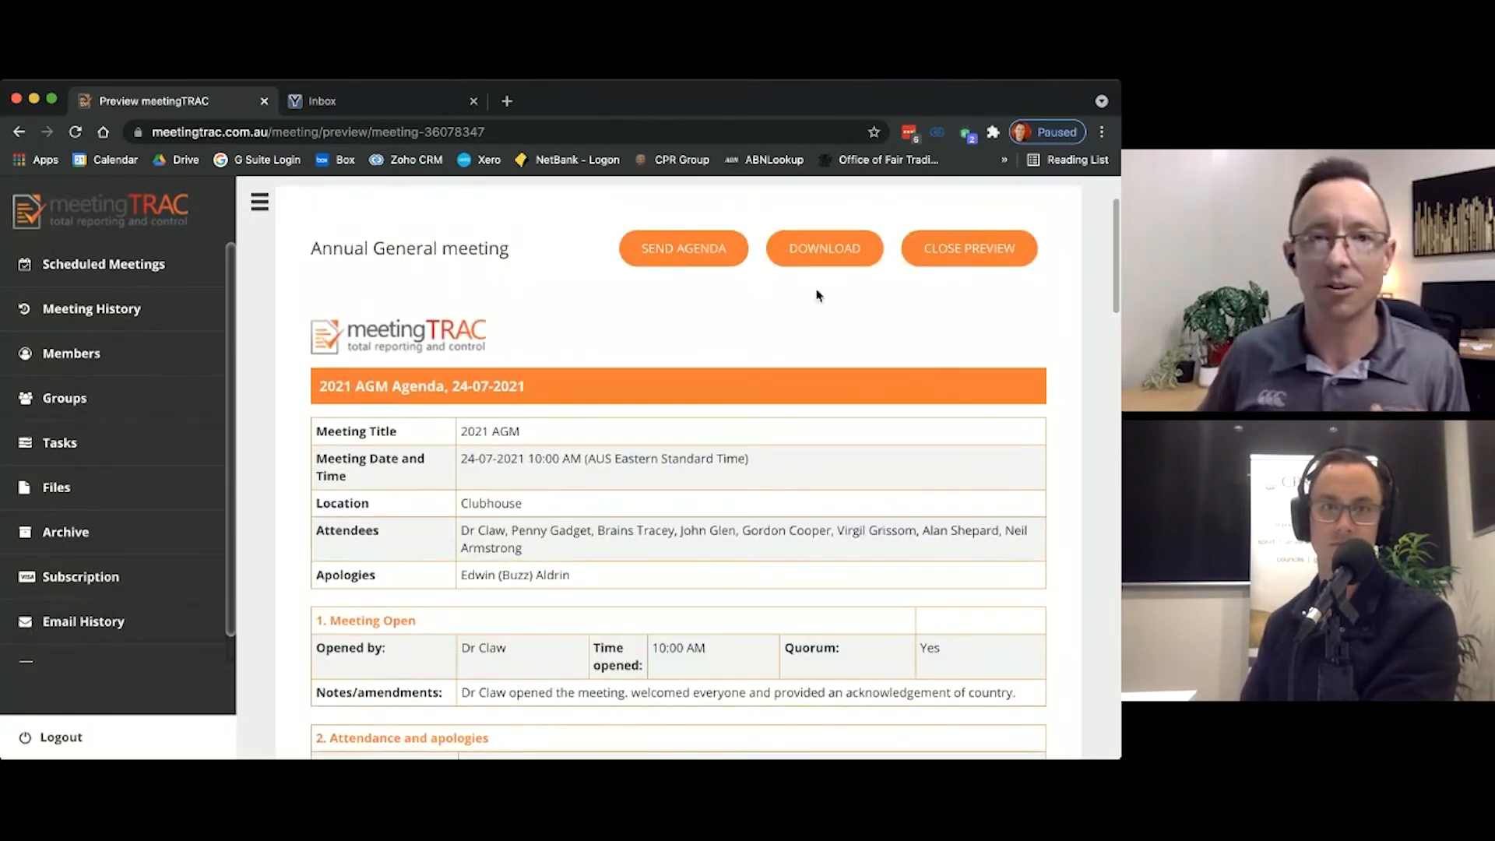
scroll(810, 623, "down", 12)
scroll(594, 634, "down", 10)
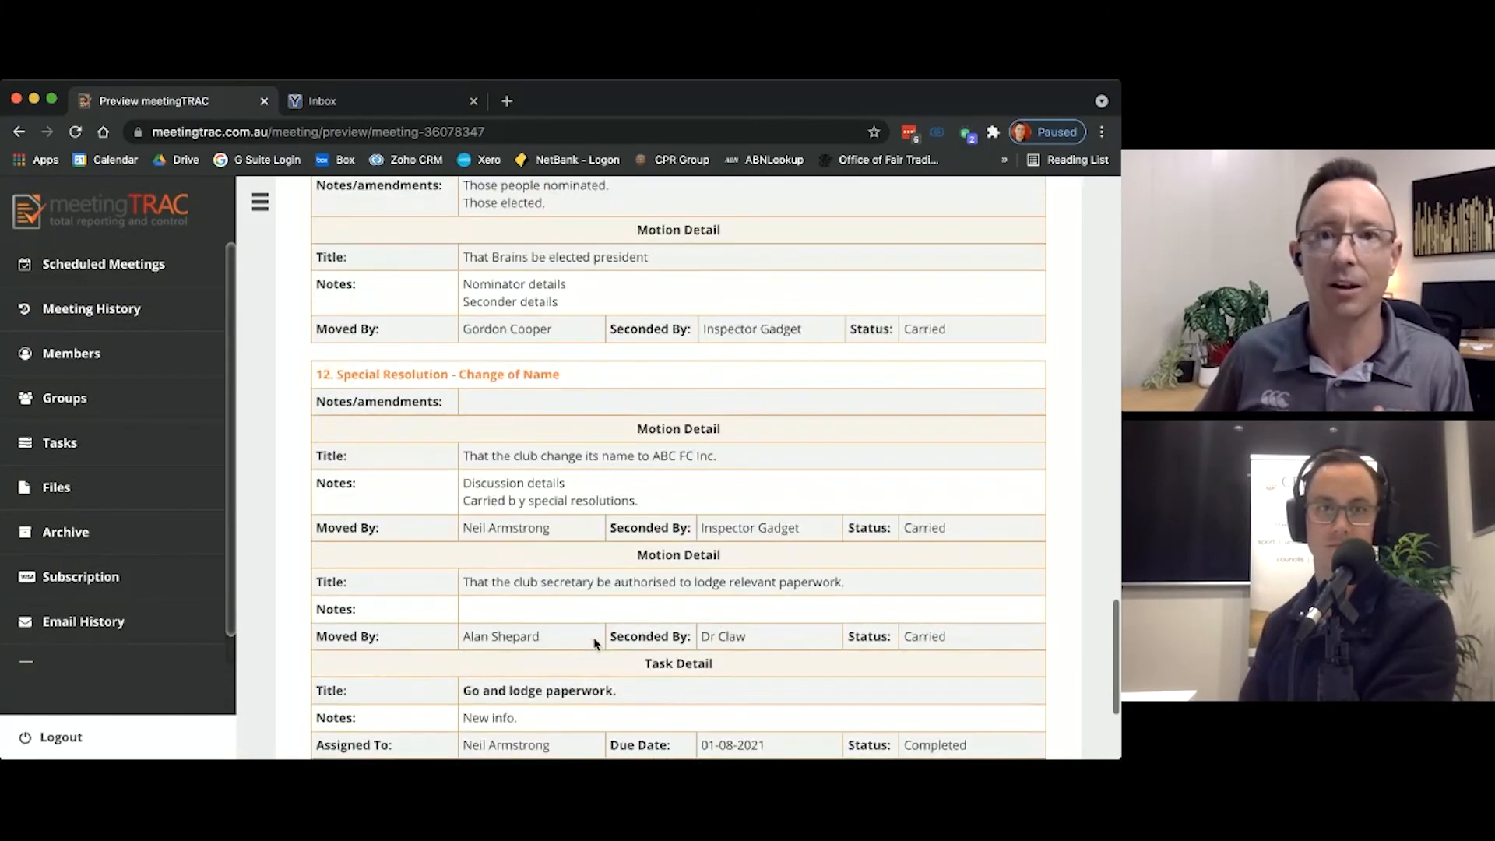
scroll(594, 634, "up", 20)
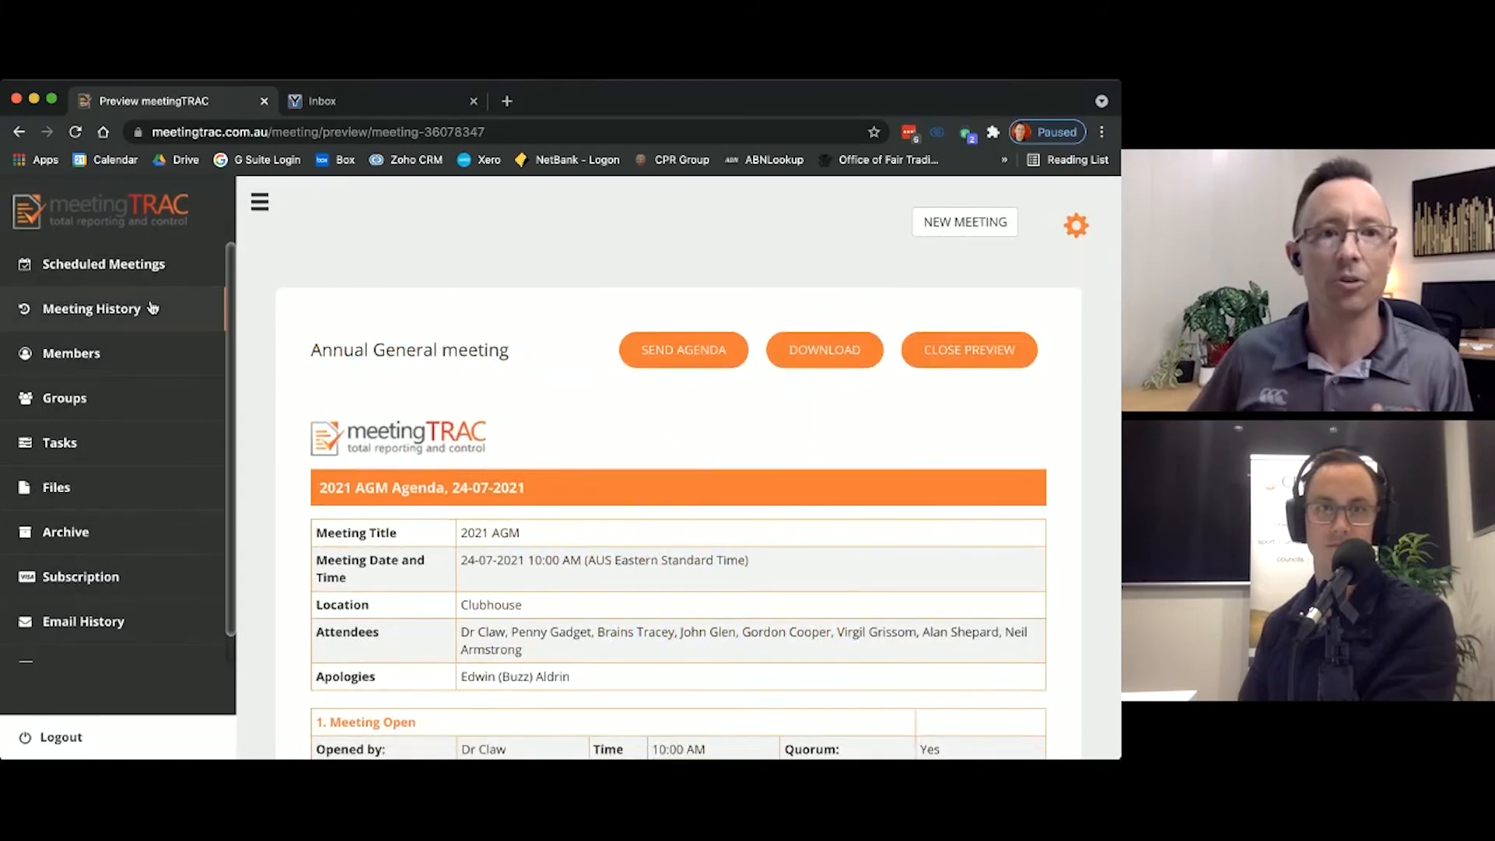
Step: Open the 2021 AGM for editing from the meeting history and continue past its schedule details to the agenda
left_click(127, 312)
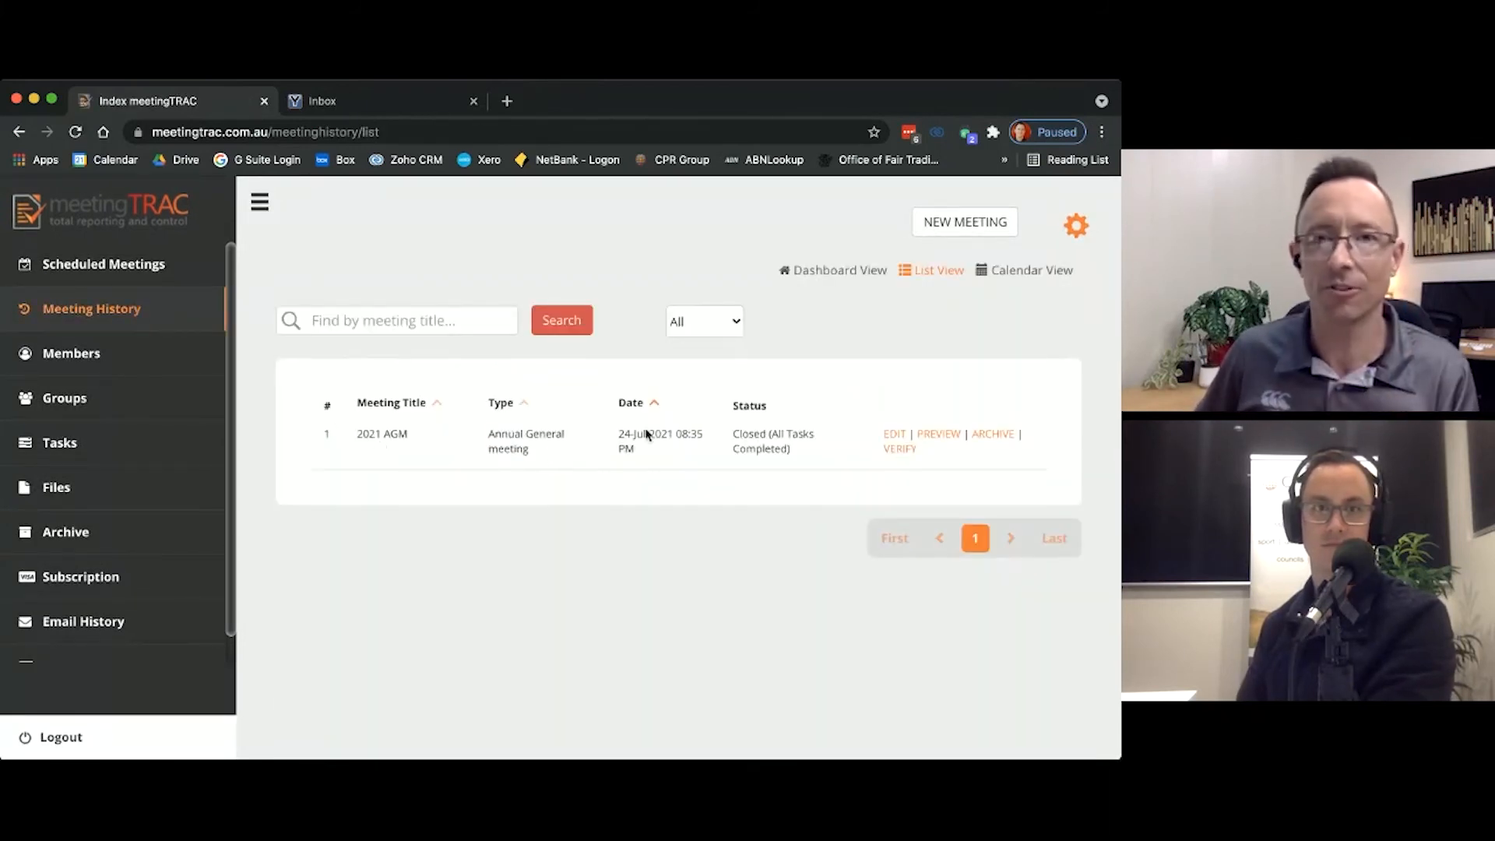
left_click(894, 435)
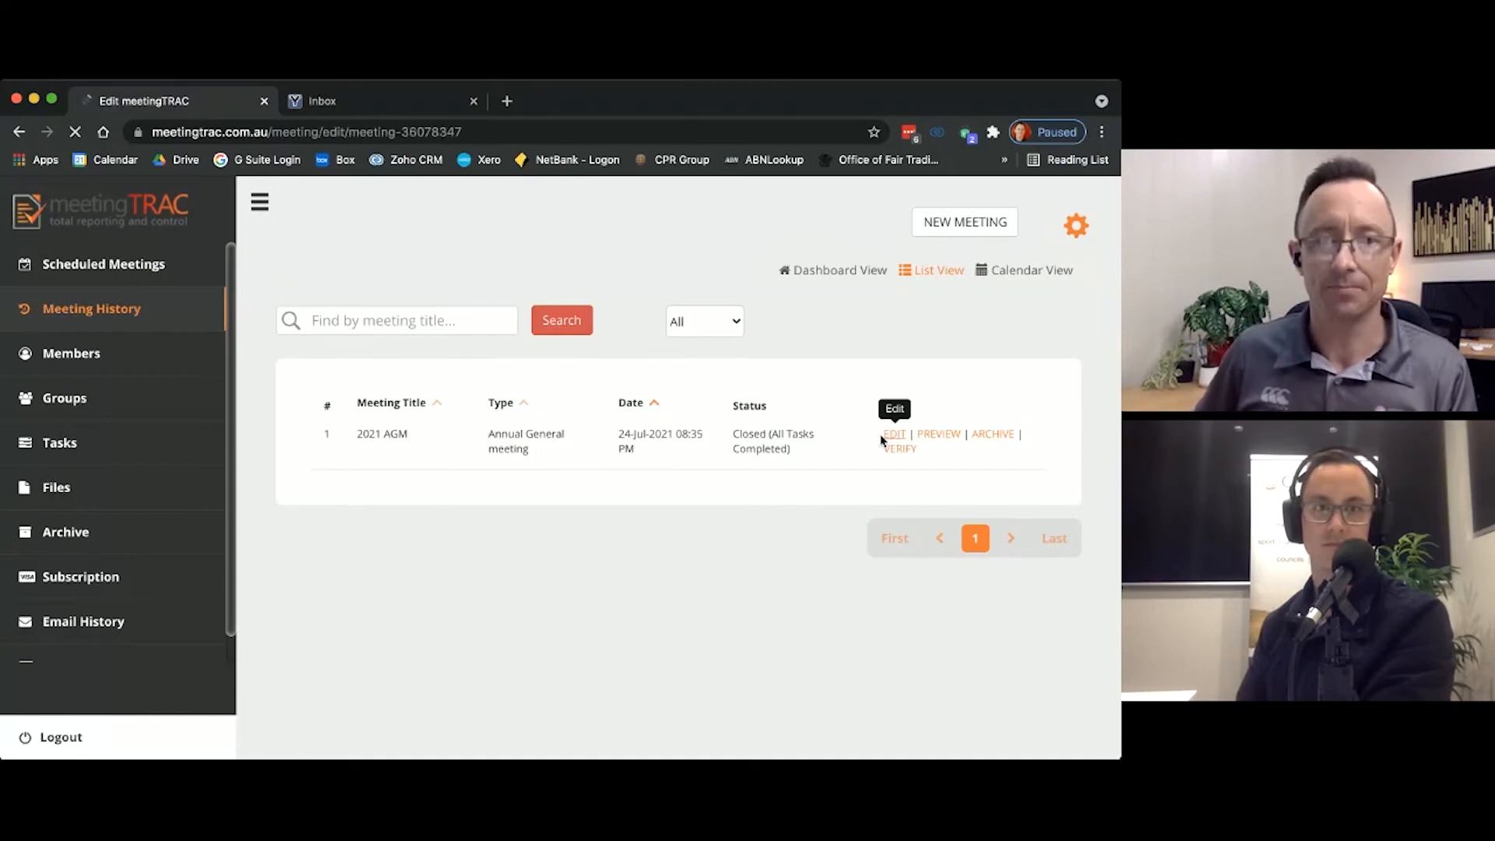
scroll(771, 458, "down", 3)
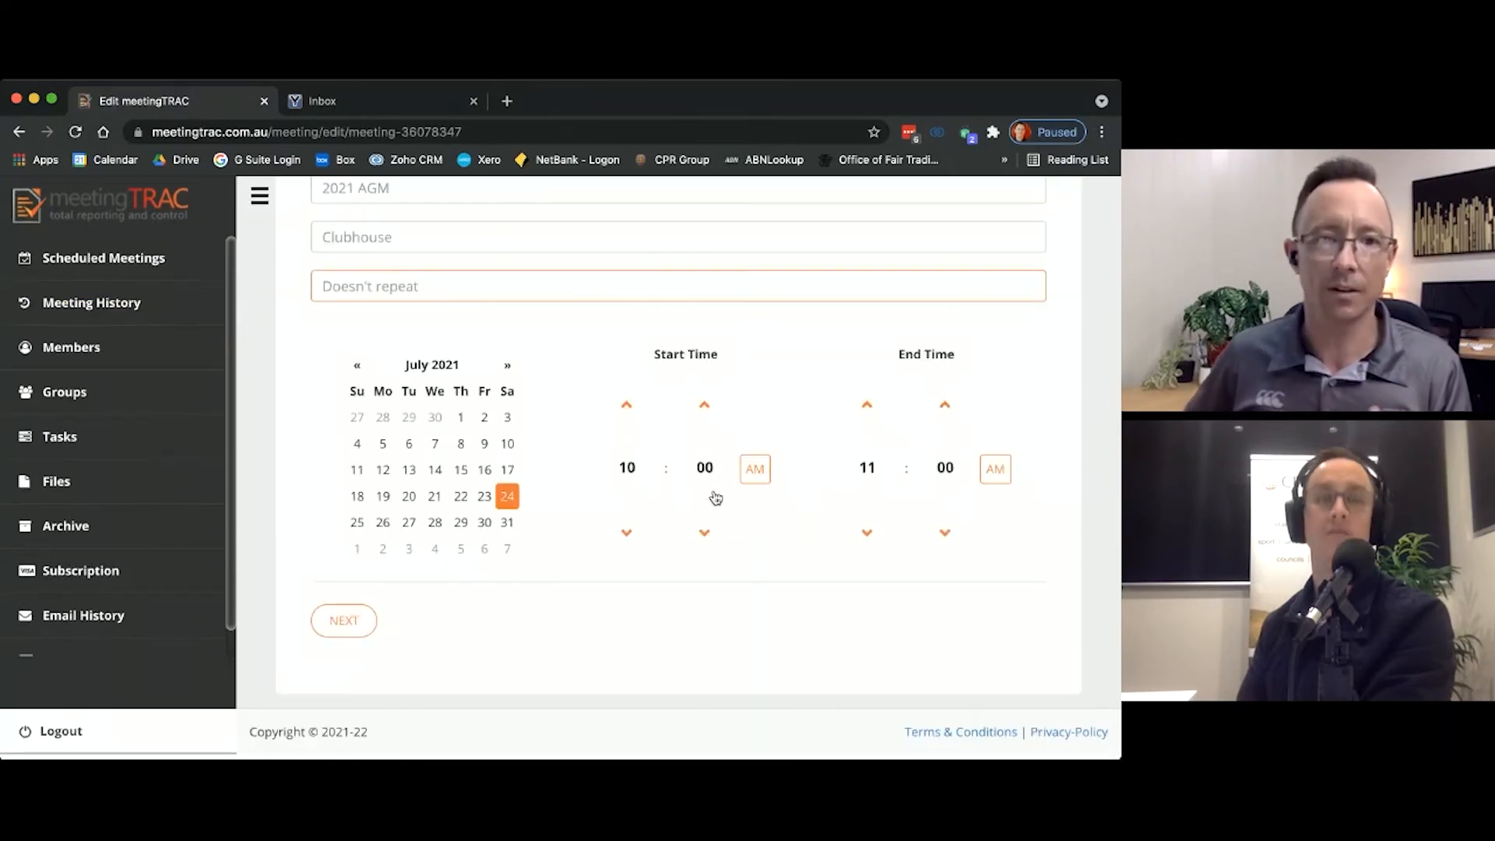
left_click(358, 637)
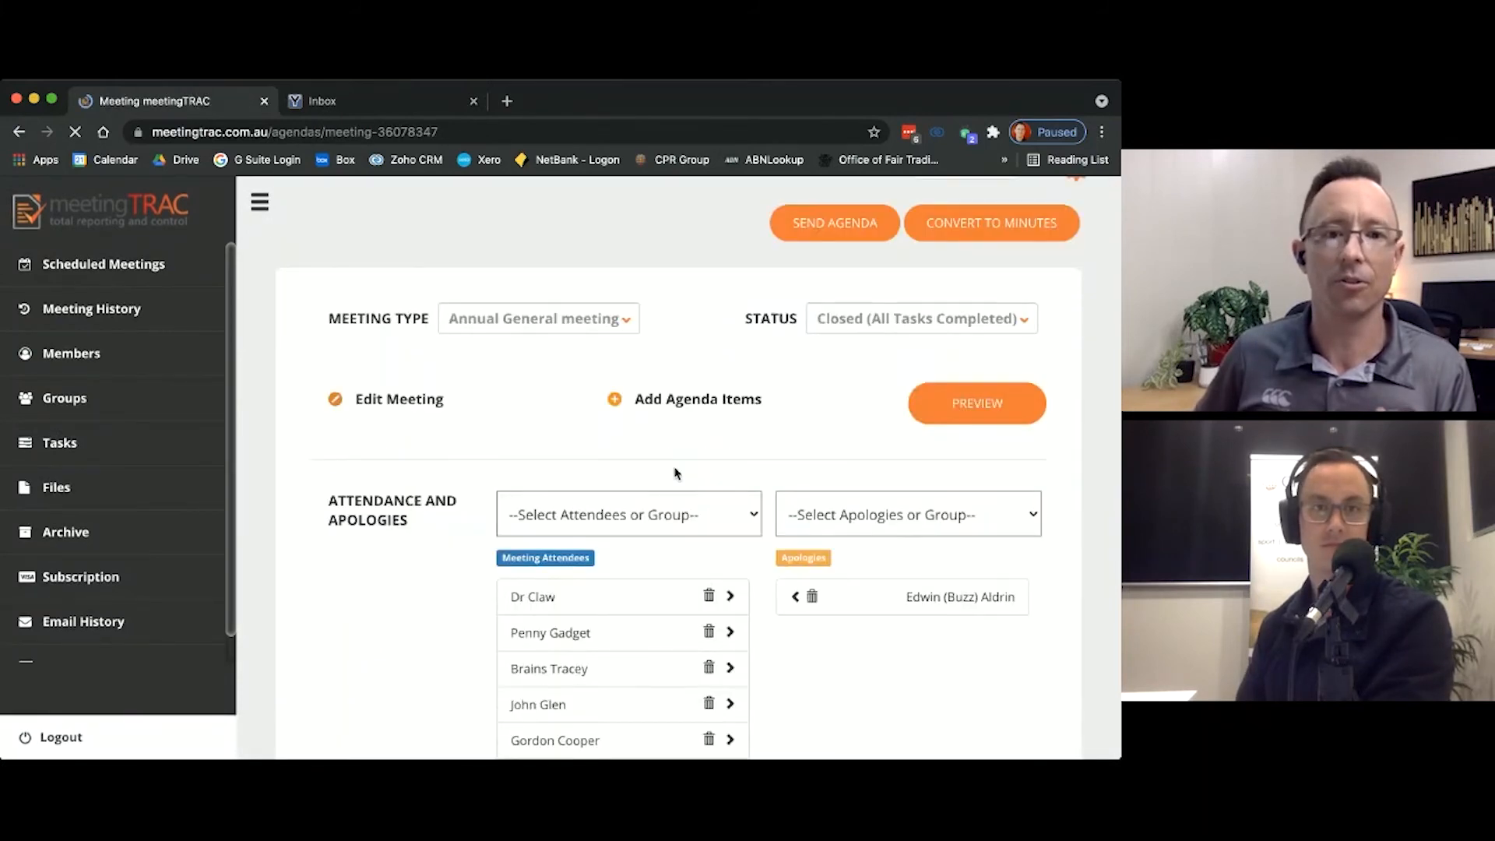
Step: Review the Meeting Open agenda item, and in the Meeting close item select the meeting's chair as the person who closed the meeting
scroll(674, 475, "down", 10)
scroll(674, 474, "down", 3)
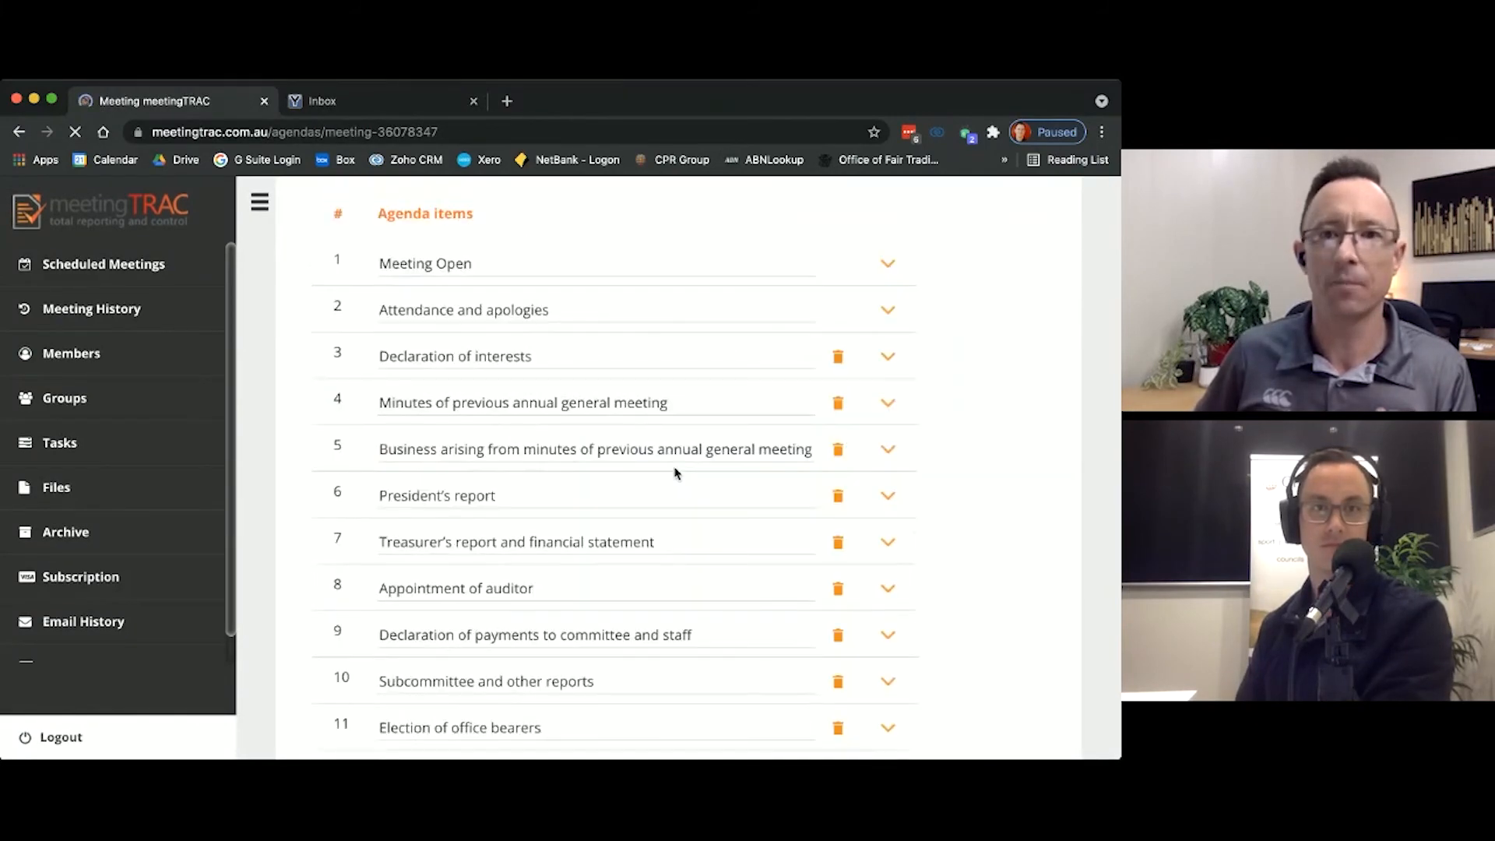
left_click(887, 269)
left_click(887, 269)
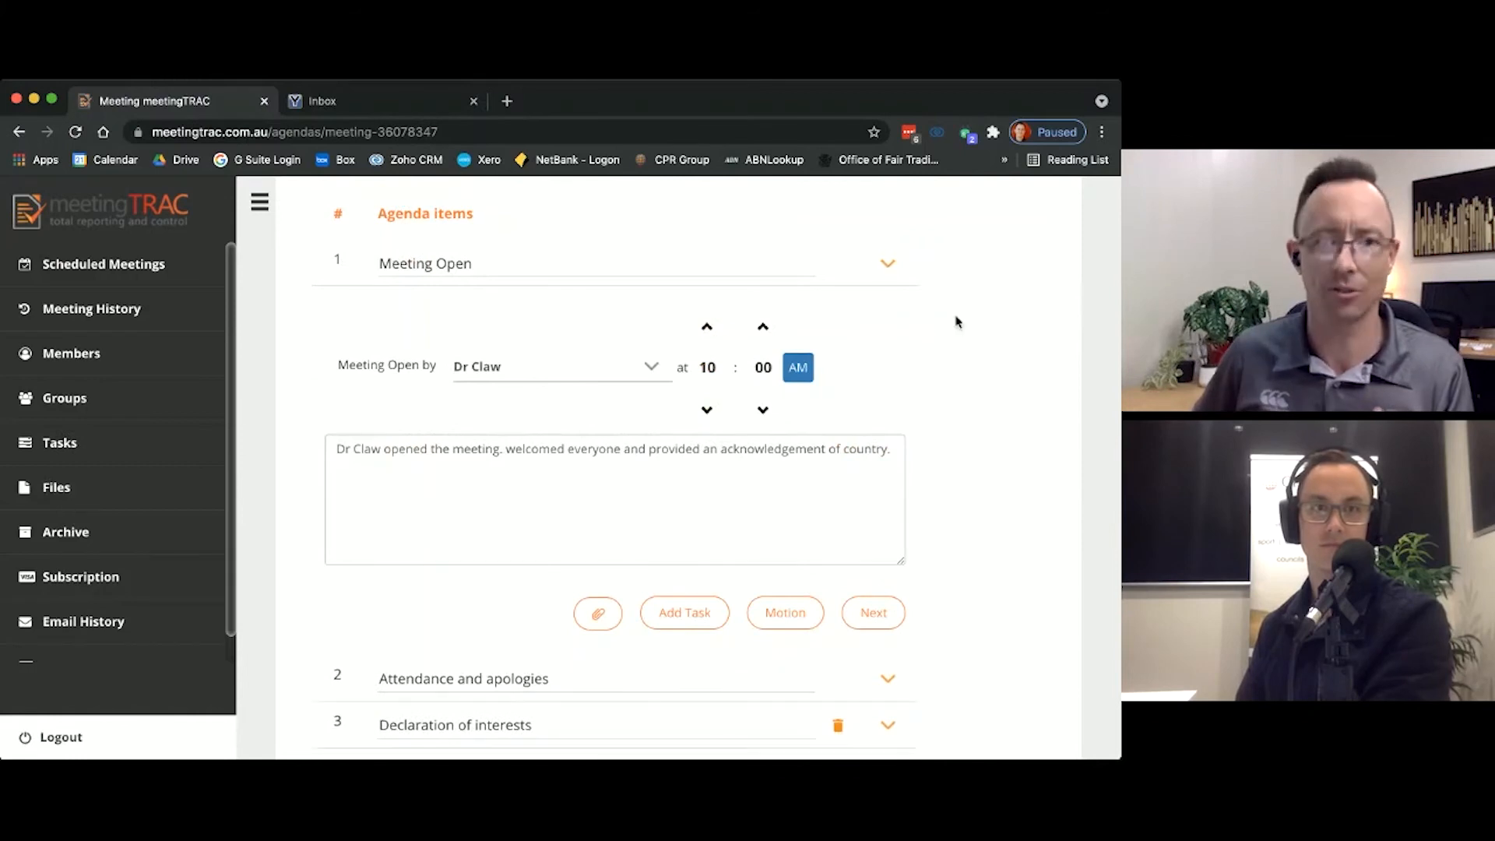
scroll(955, 320, "down", 8)
left_click(889, 595)
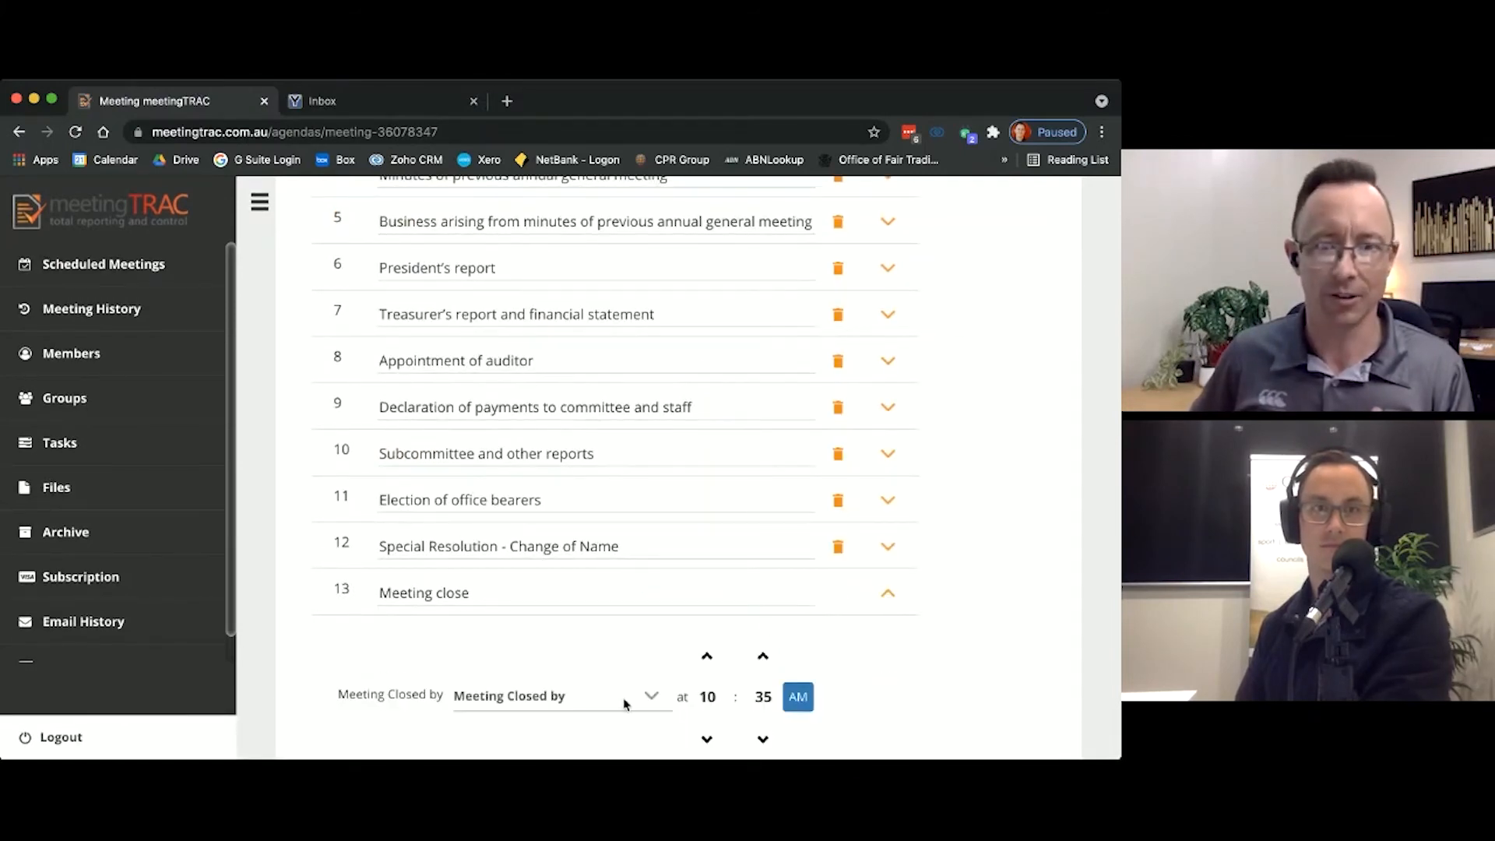
left_click(645, 698)
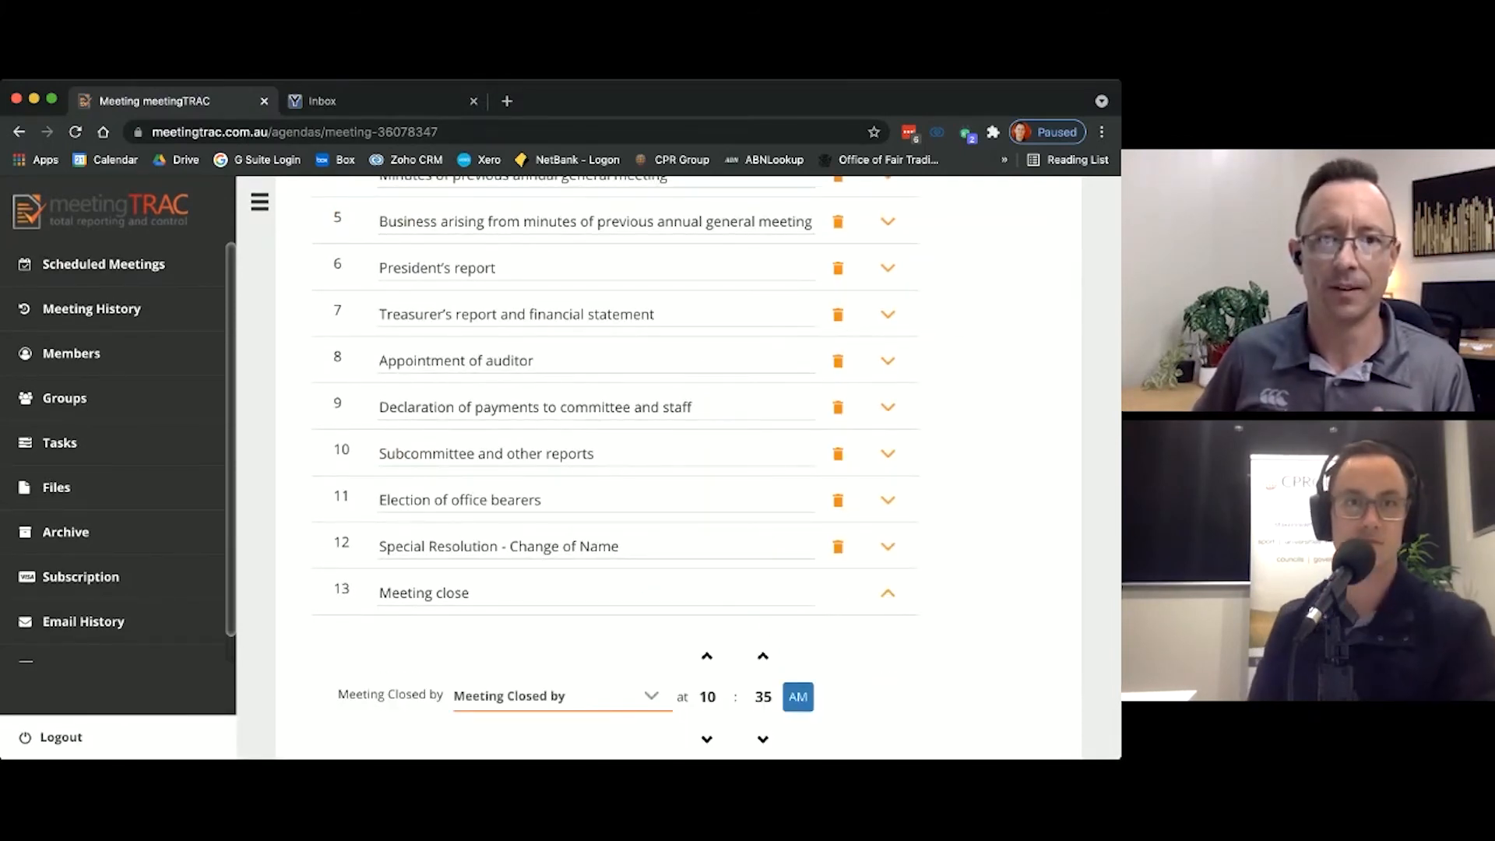
left_click(538, 717)
scroll(787, 534, "down", 3)
scroll(994, 412, "up", 20)
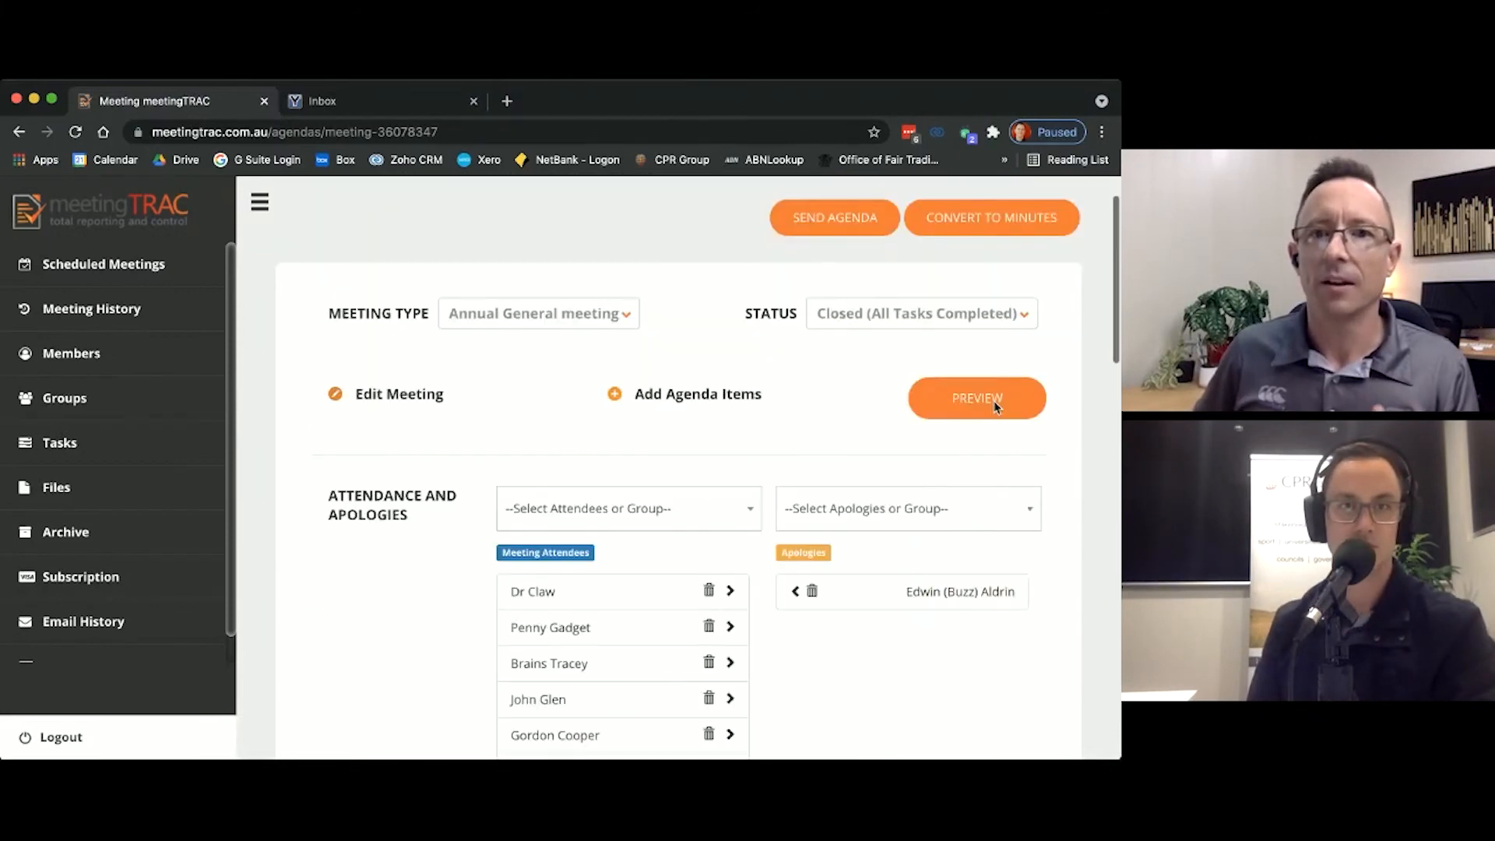
Step: Preview the 2021 AGM minutes from the meeting history and open the form for emailing them
left_click(864, 292)
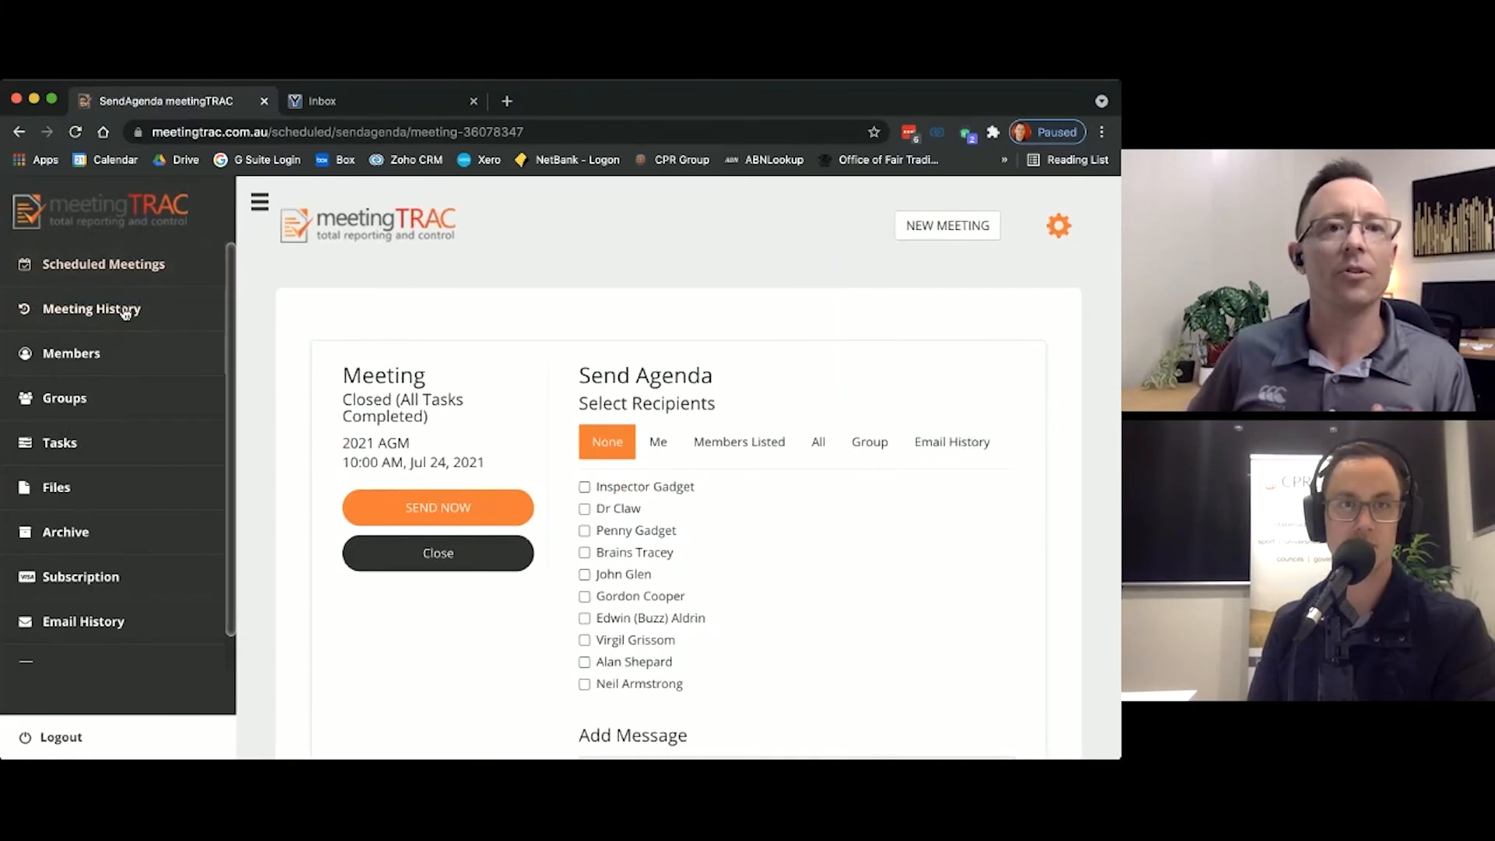
left_click(145, 322)
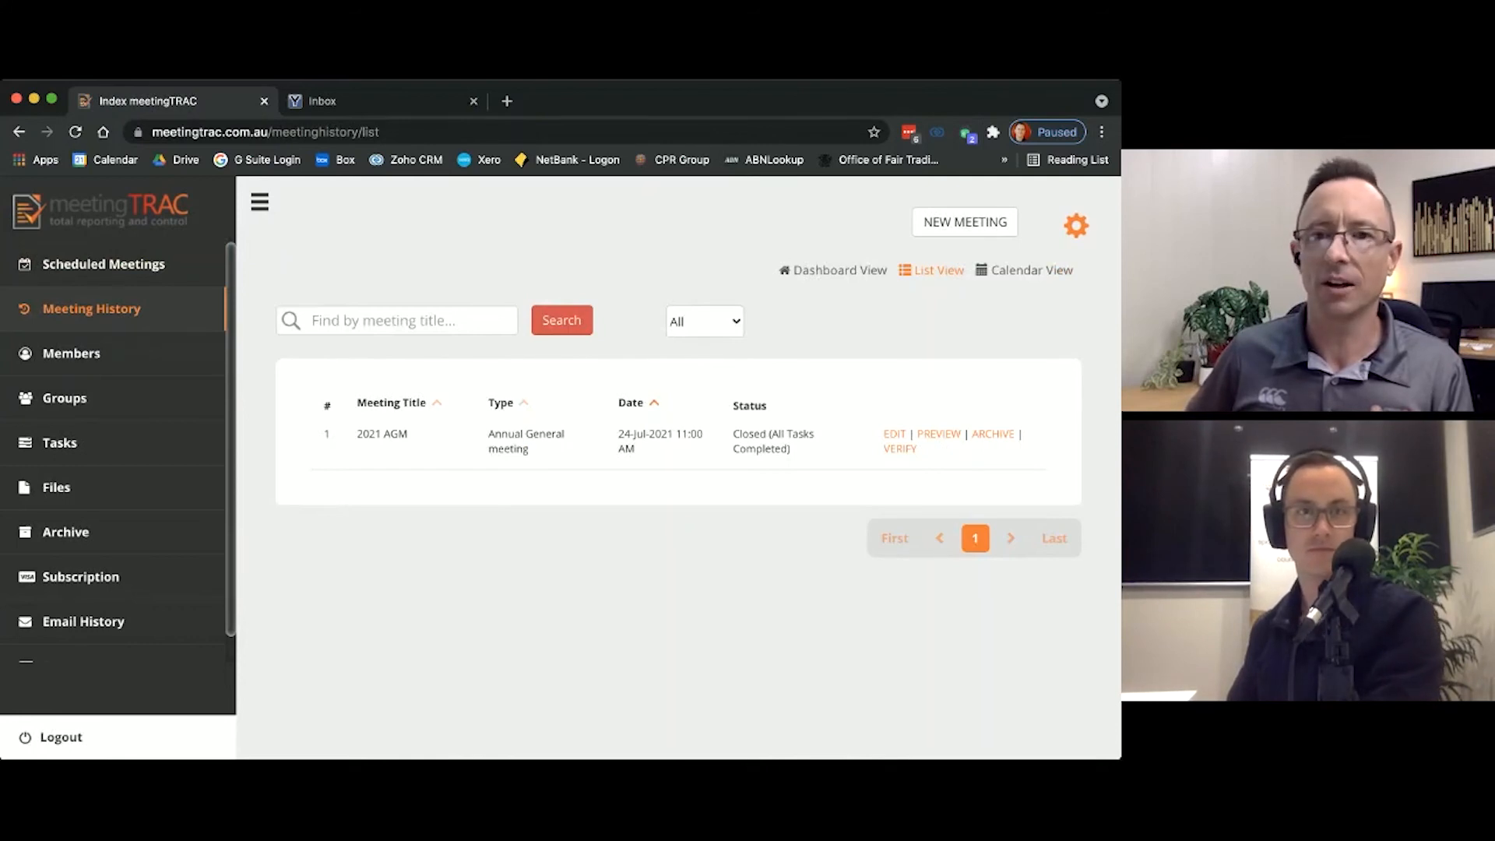
left_click(949, 439)
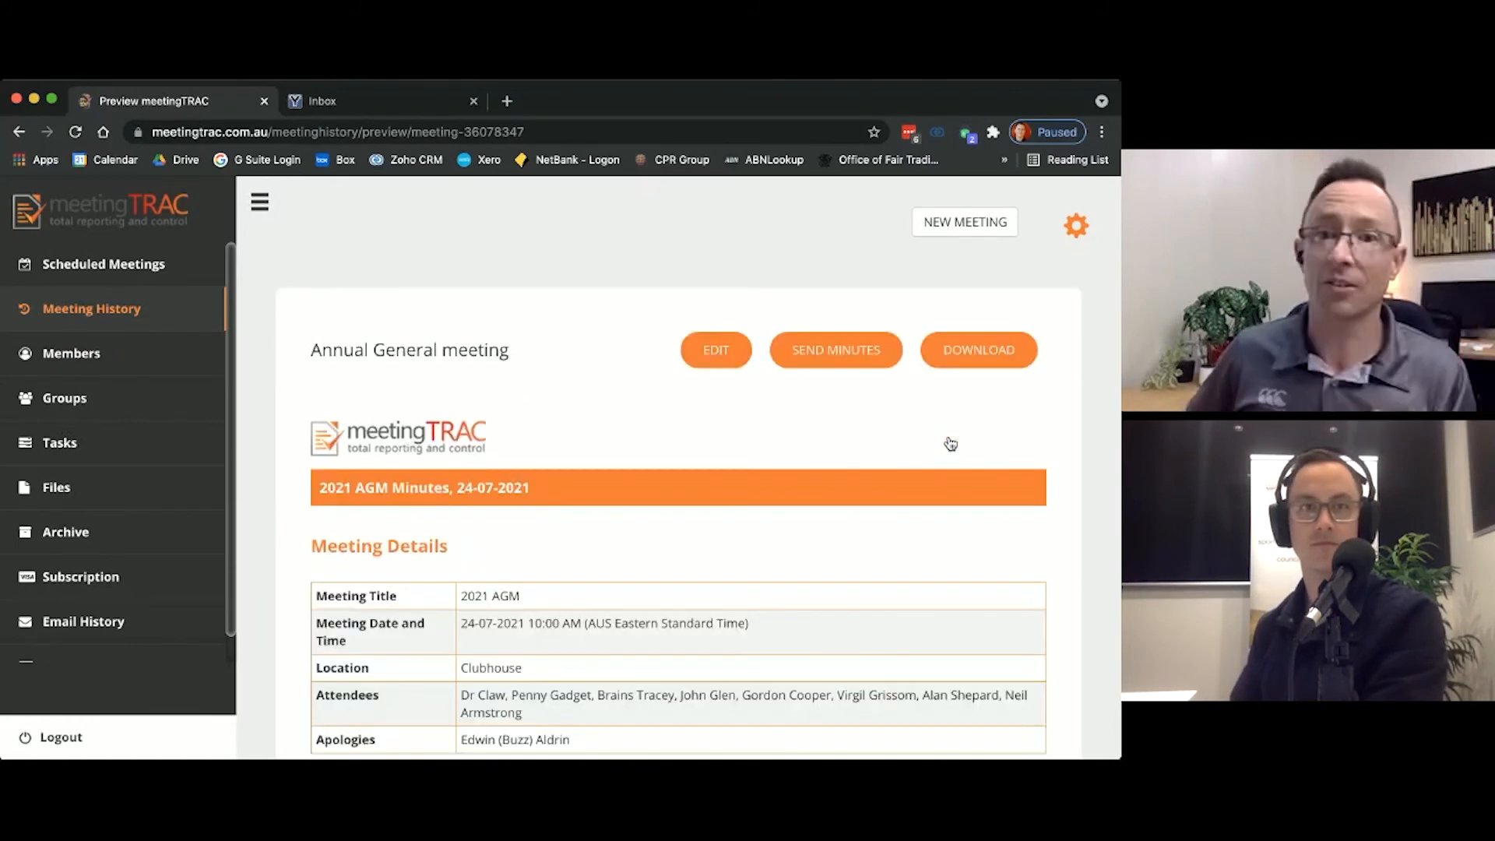
left_click(855, 352)
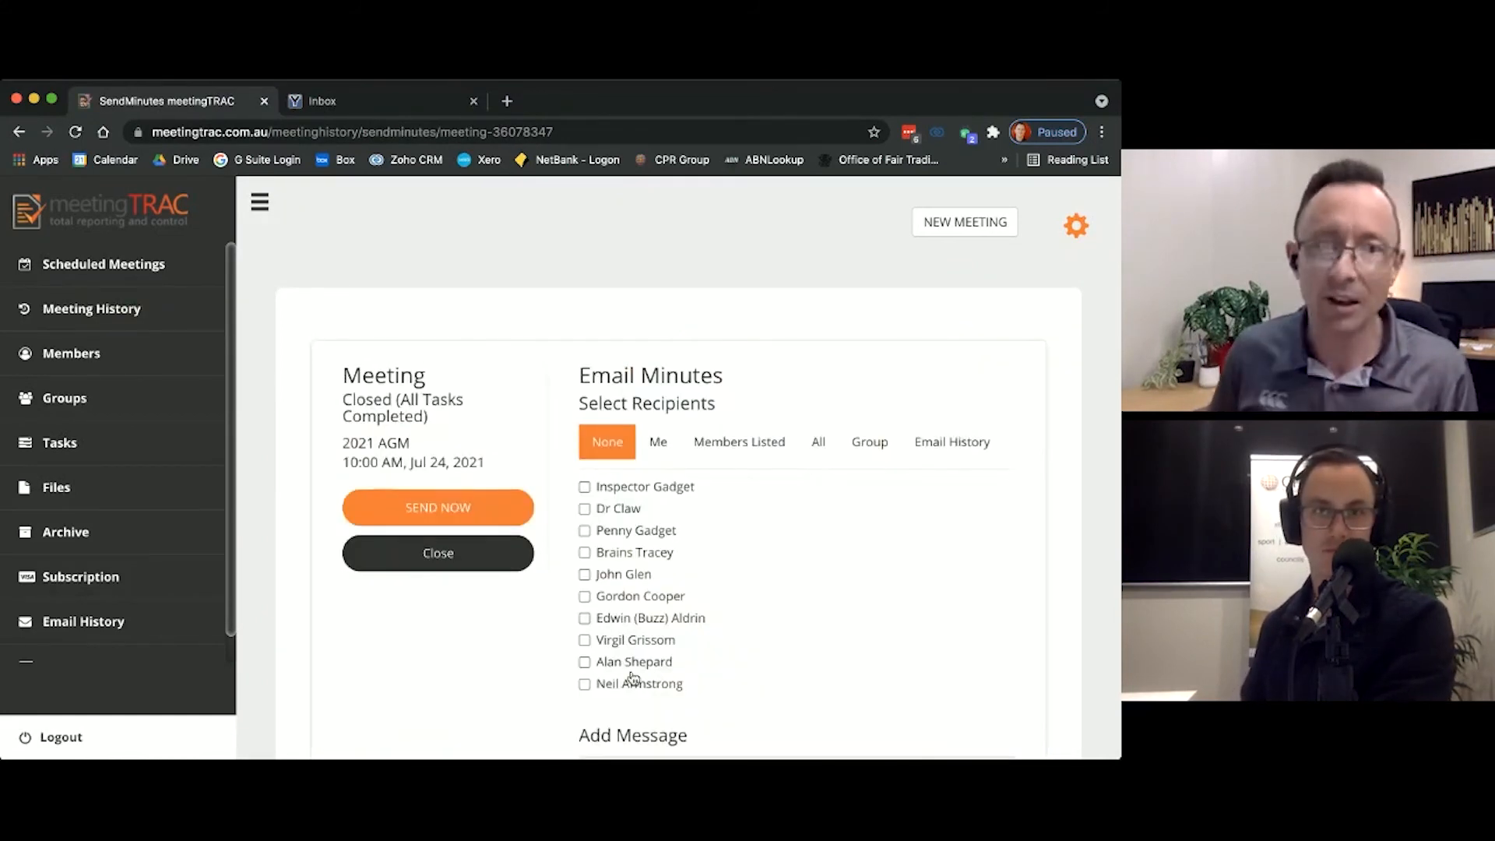
Step: Email the minutes to all members listed with the message "And here are the minutes!"
left_click(771, 451)
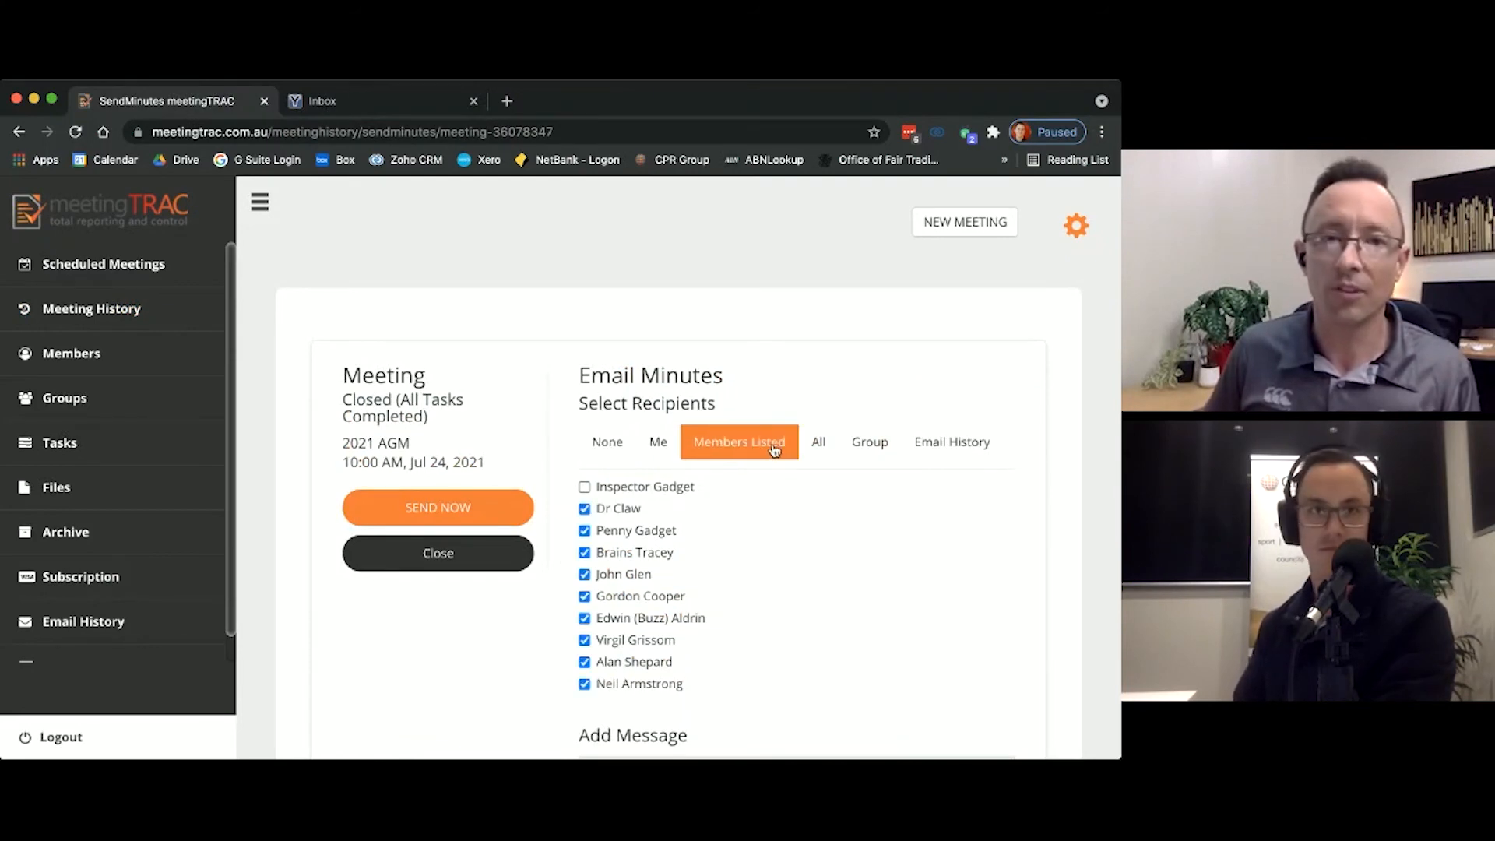
scroll(757, 615, "down", 2)
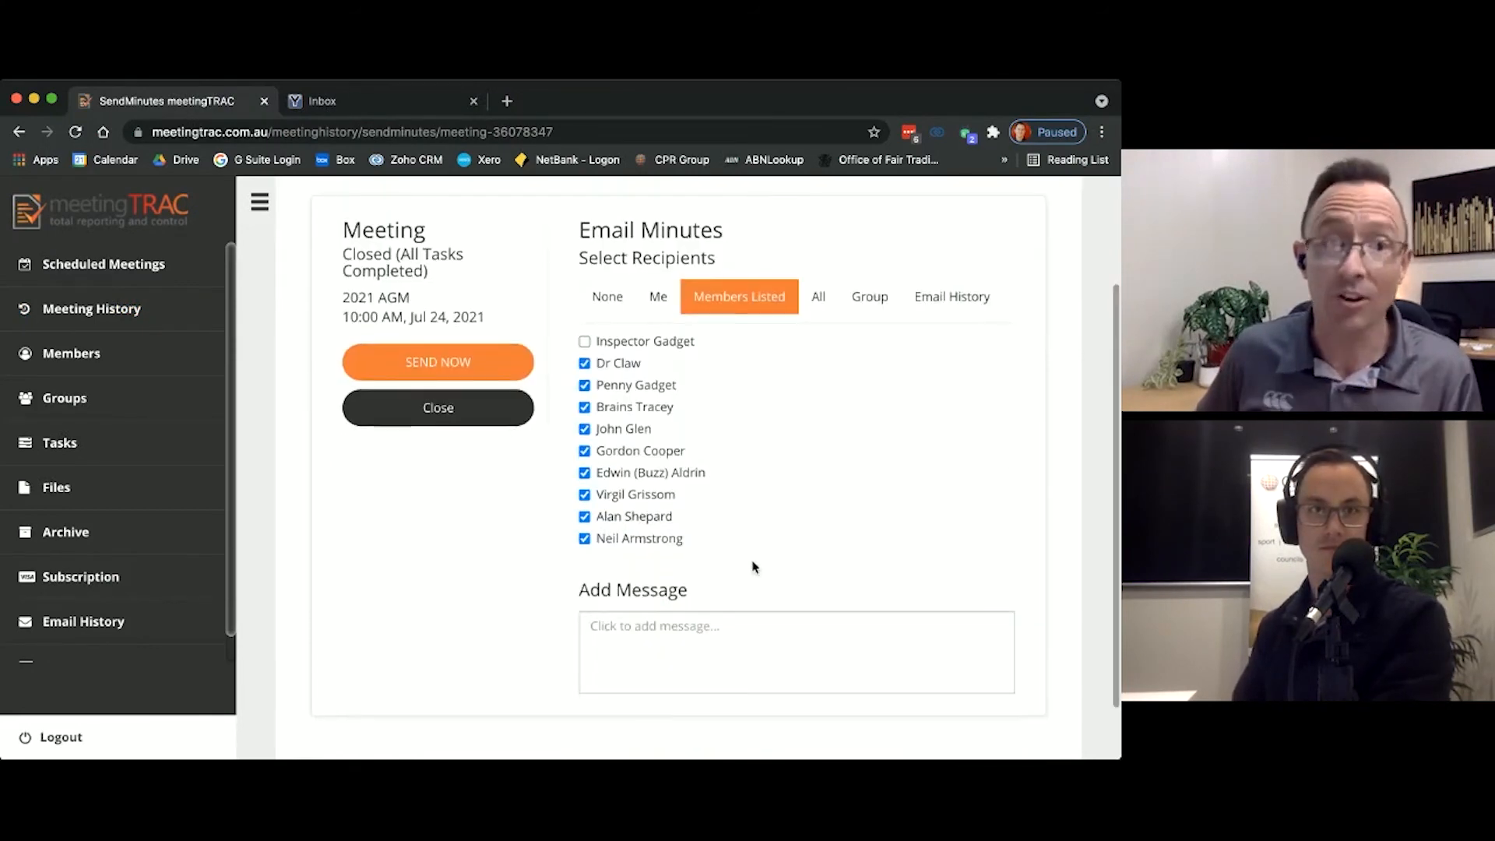
scroll(736, 545, "down", 1)
left_click(730, 558)
type("And here are the minutes!")
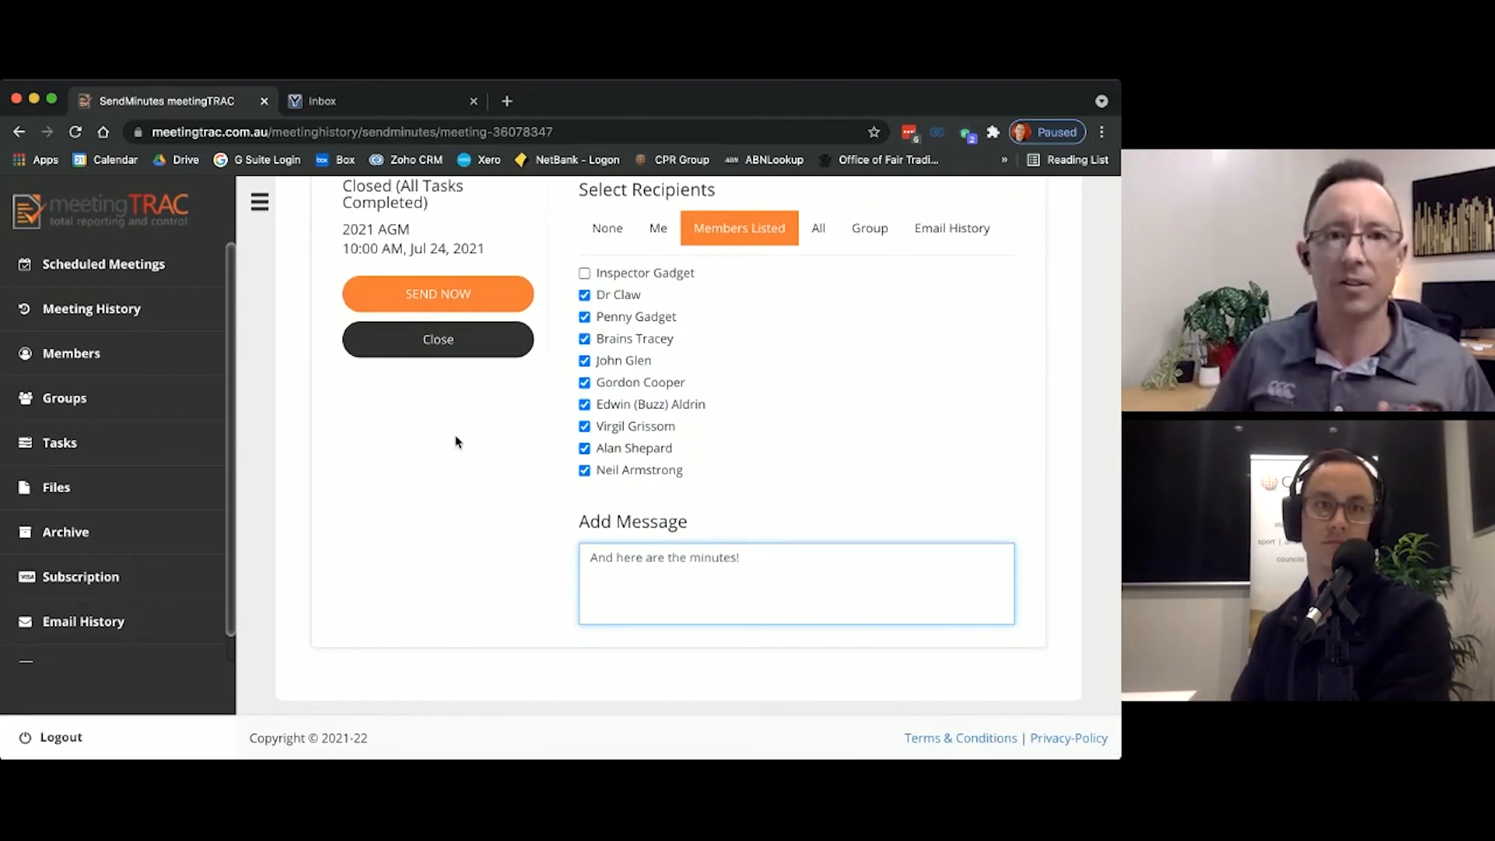
left_click(433, 302)
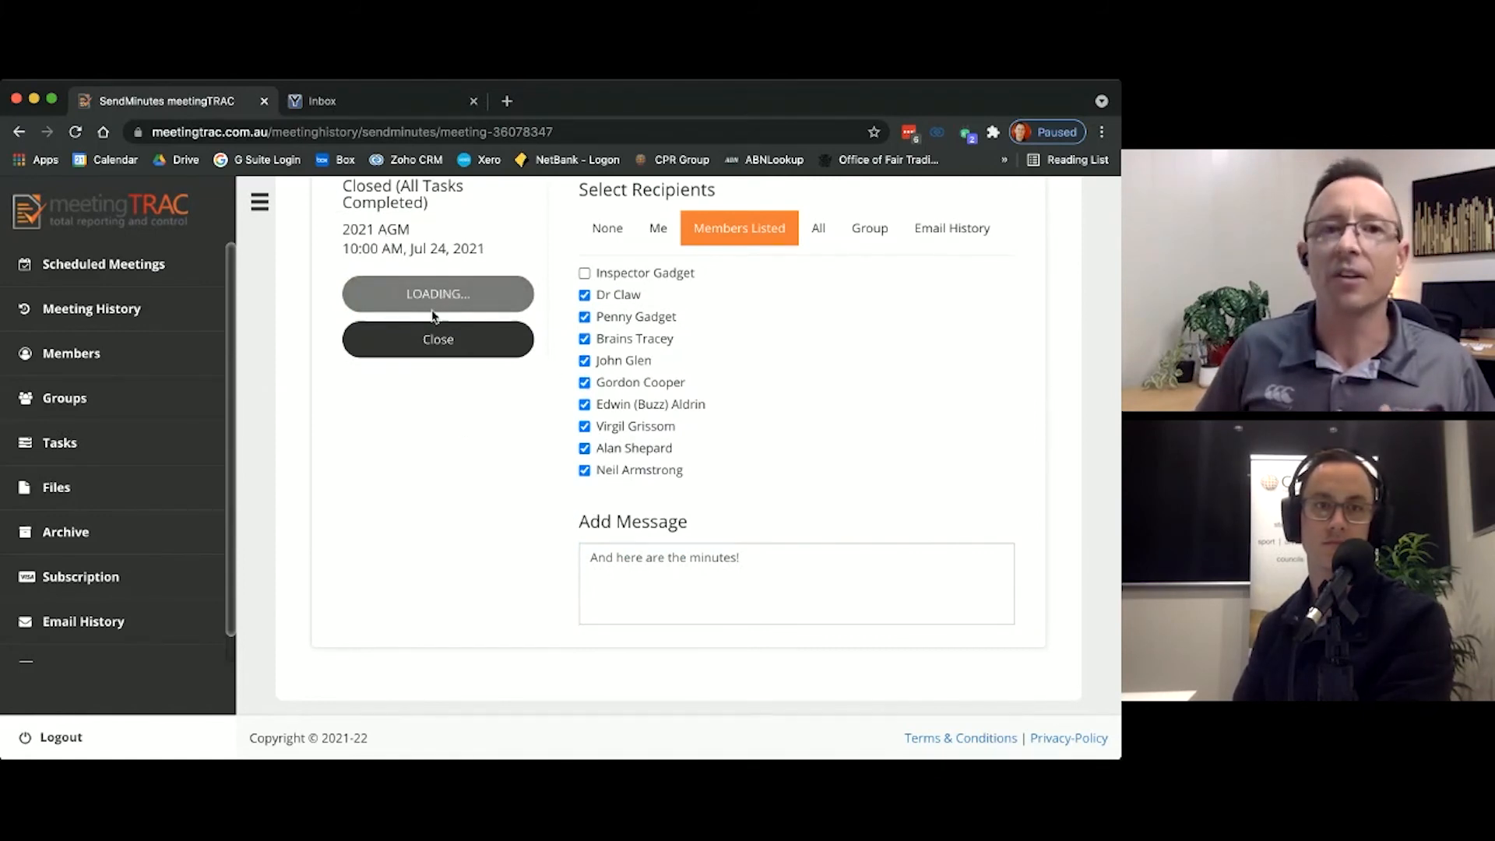
scroll(511, 307, "up", 2)
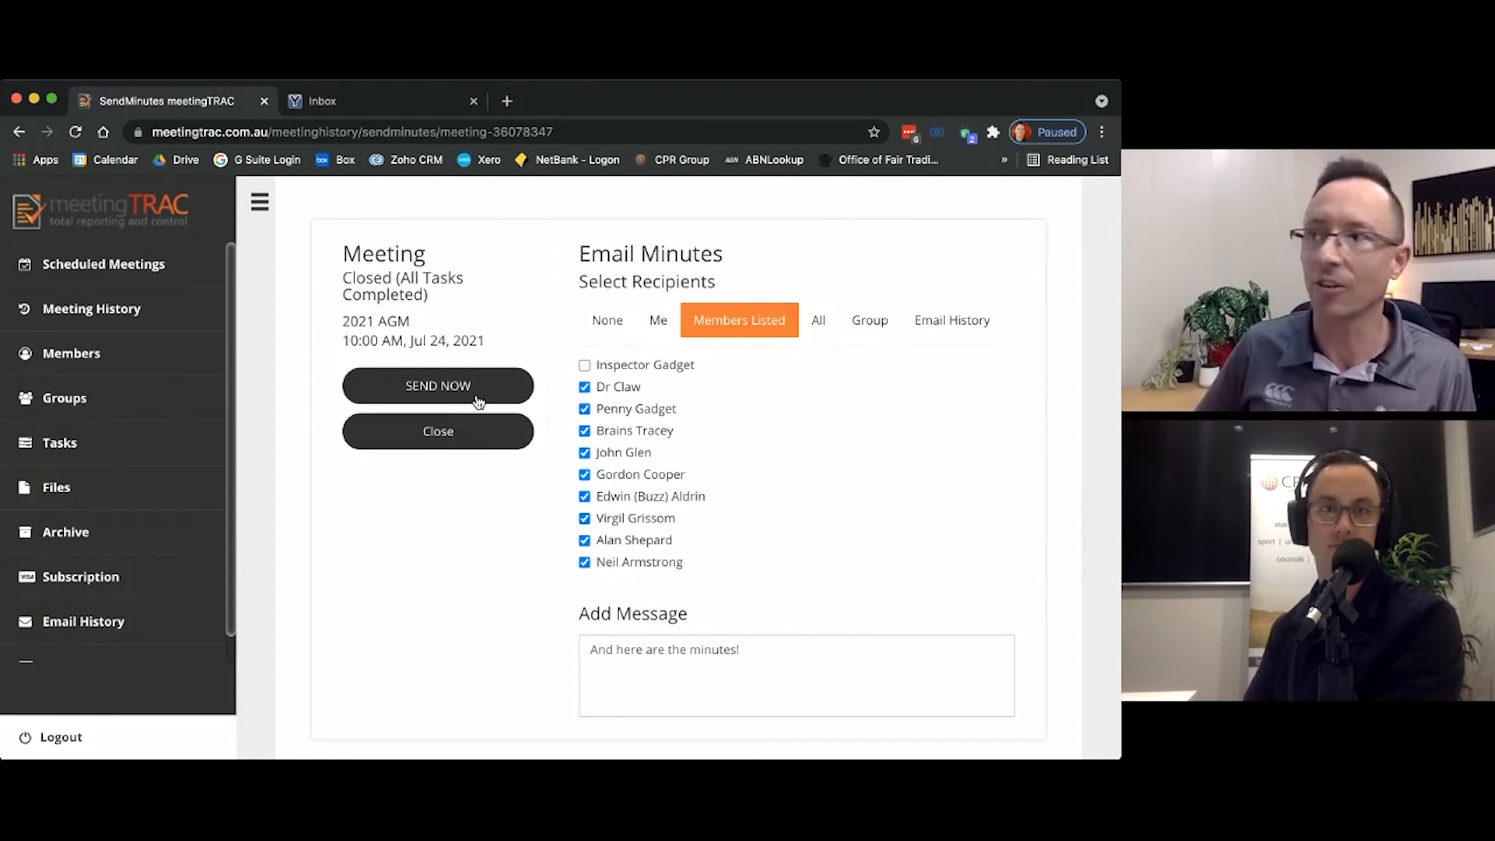
Step: Verify the 2021 AGM minutes from the meeting history by entering the chair's name, ticking the confirmation statement and submitting
left_click(135, 315)
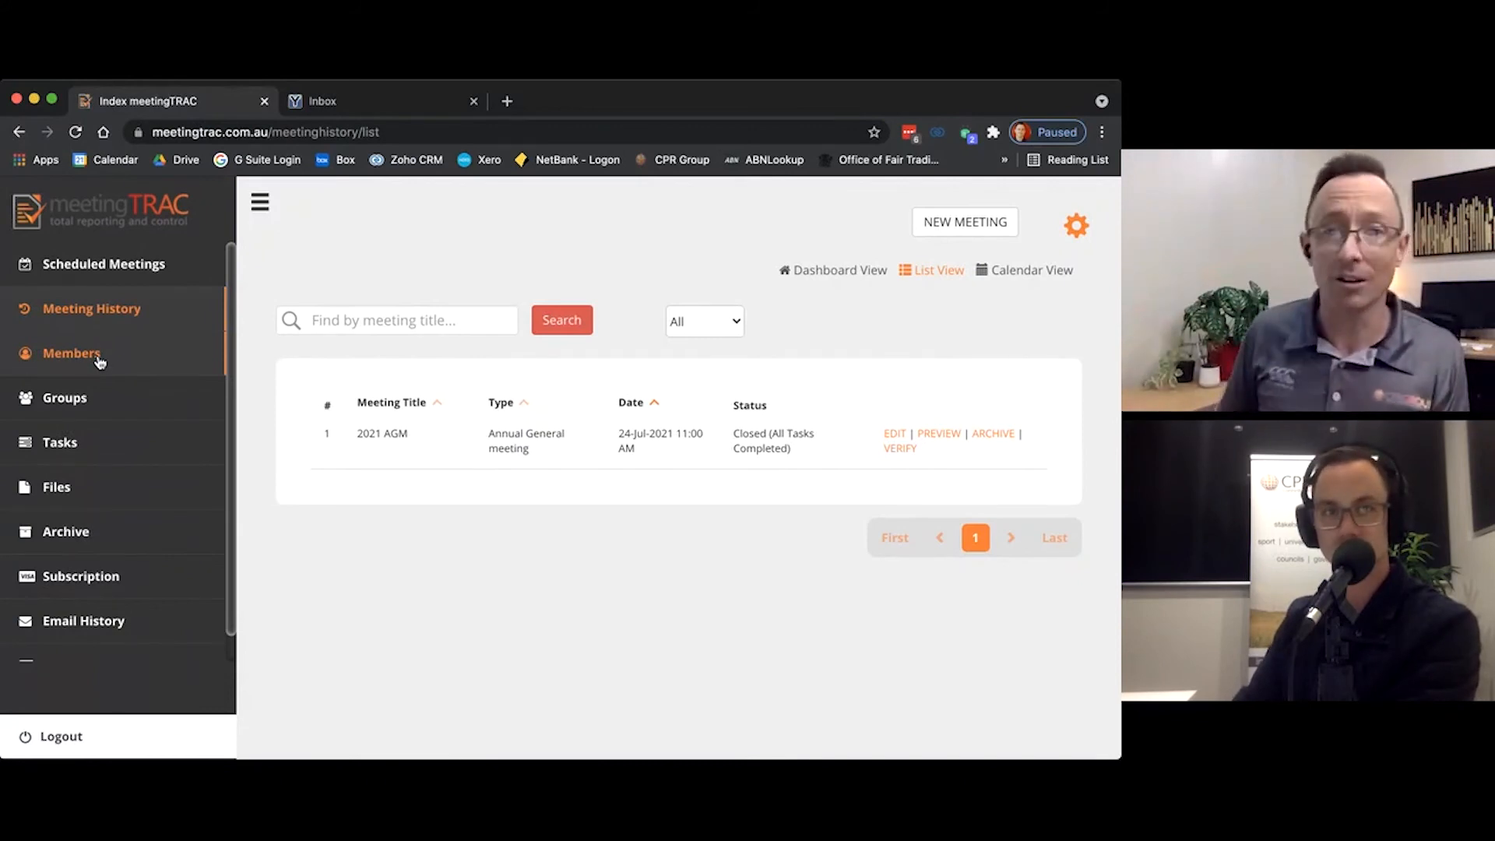
left_click(901, 451)
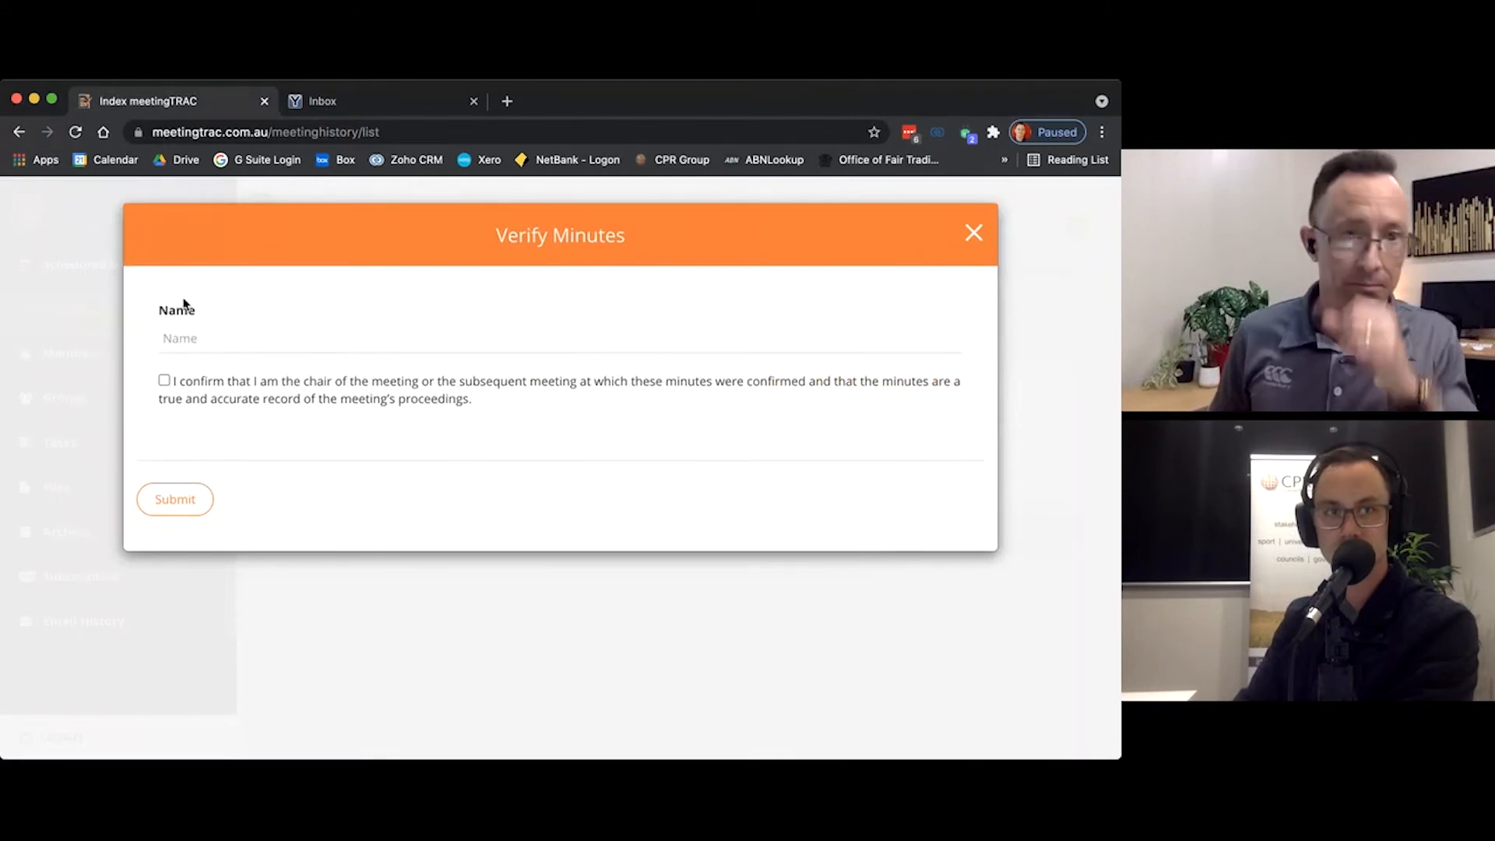
left_click(254, 335)
type("Dr Claw")
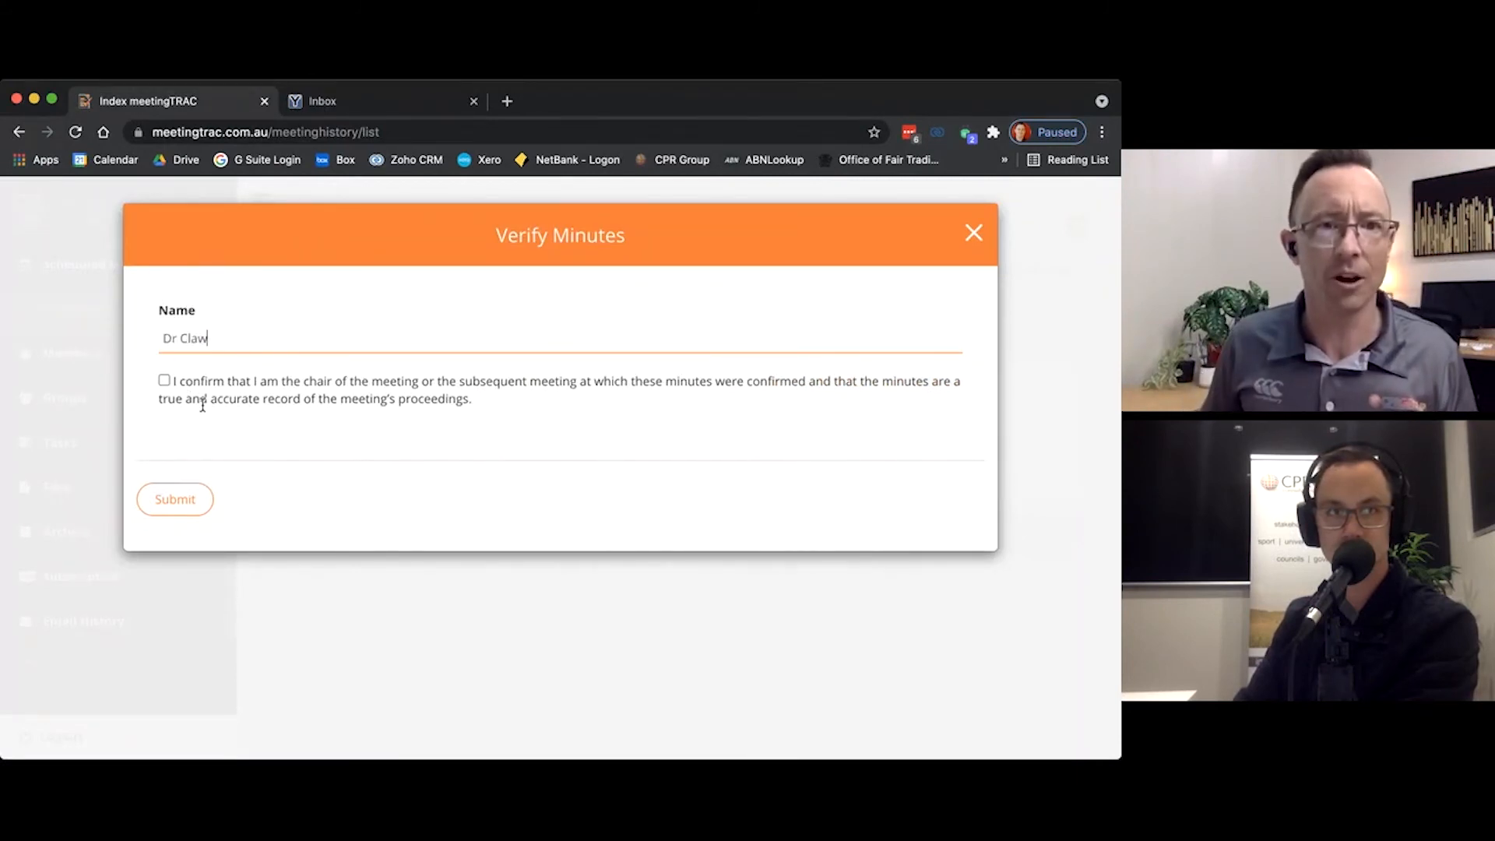
left_click(164, 381)
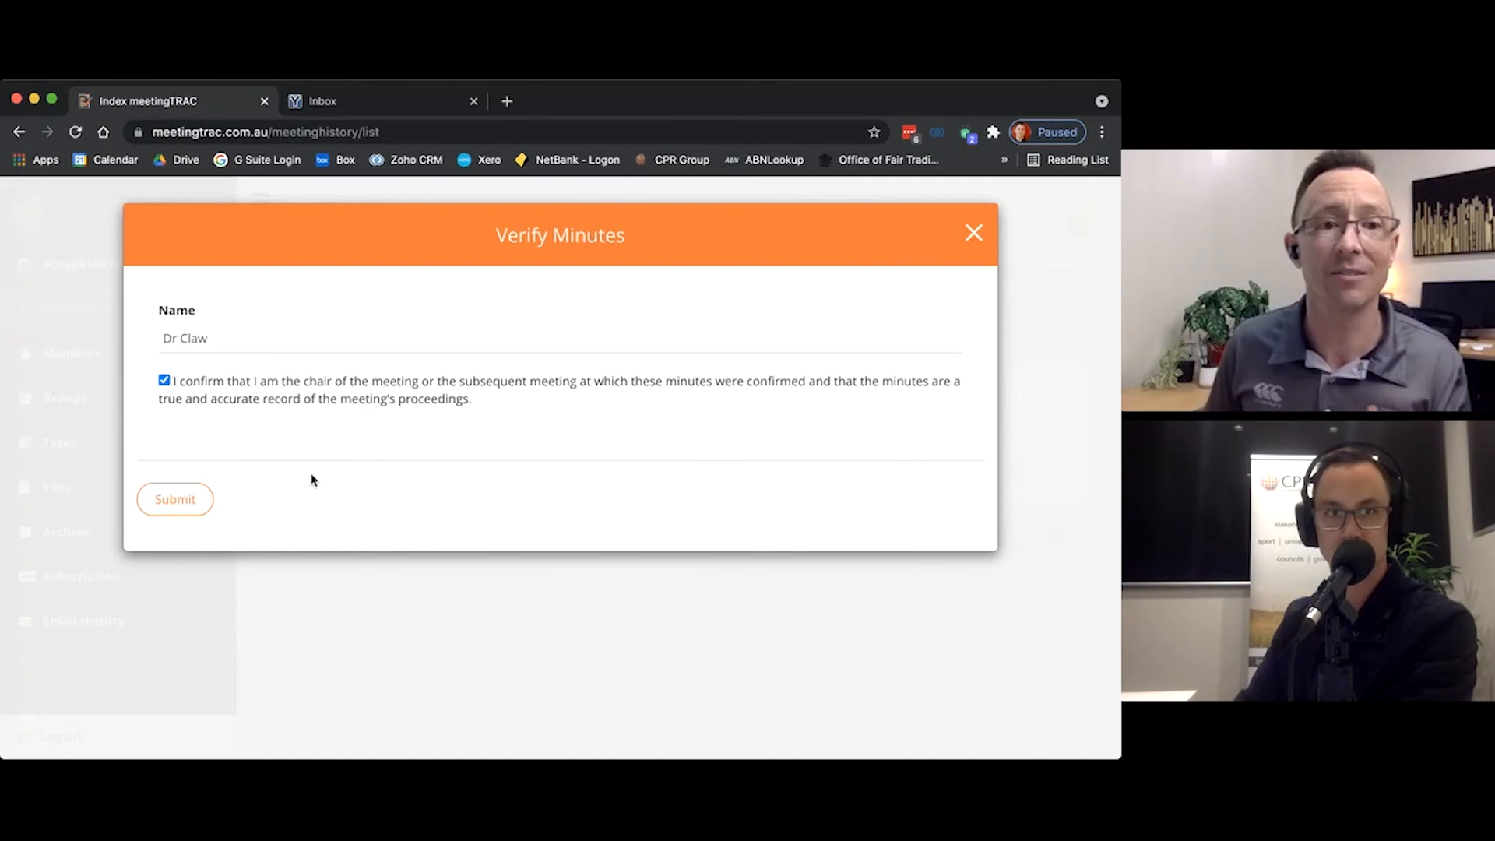
left_click(179, 500)
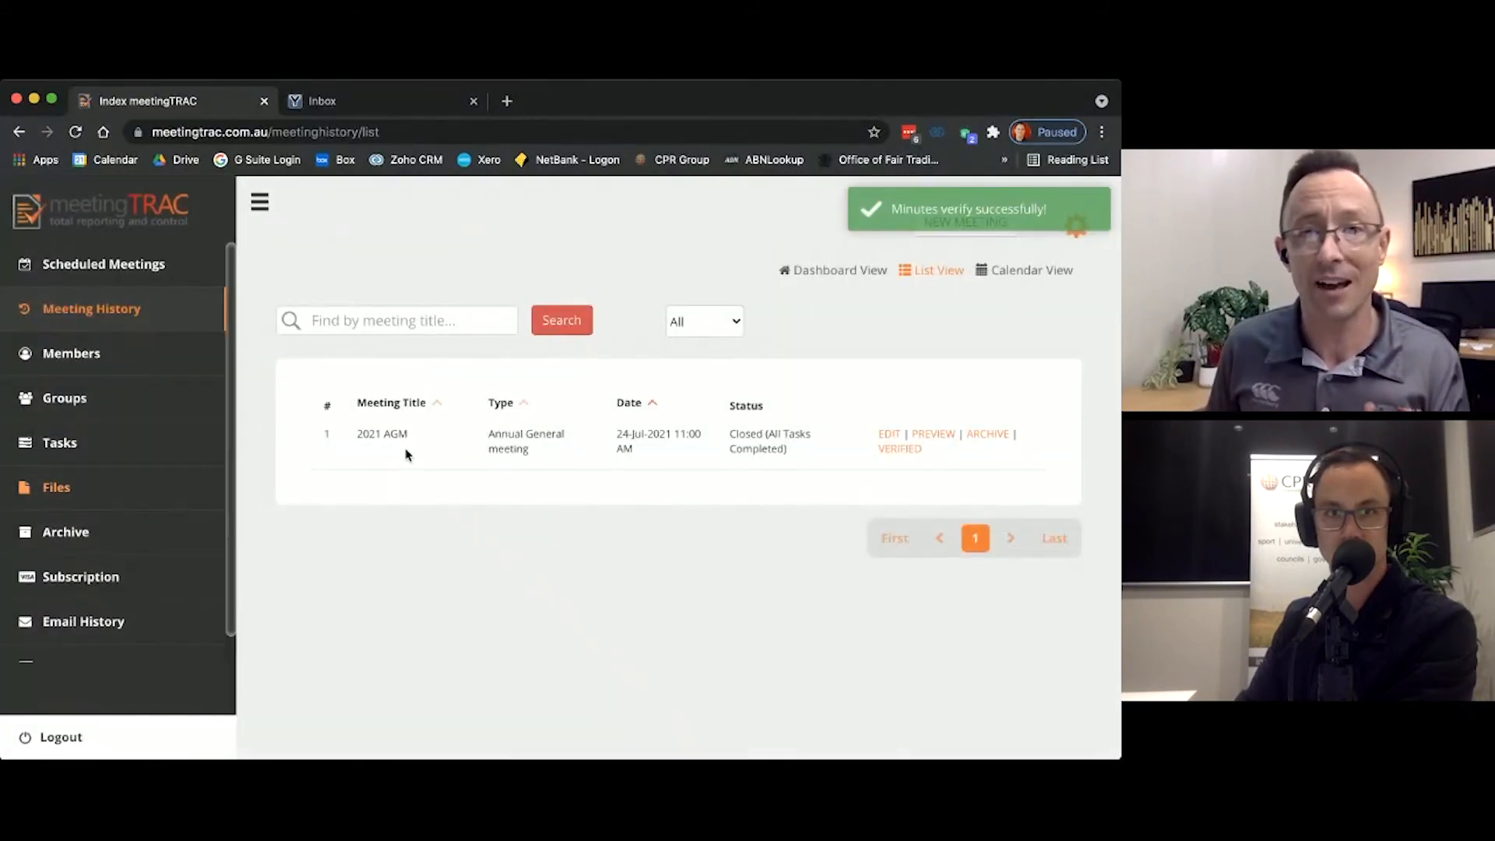
Step: Preview the verified 2021 AGM minutes and examine the motions, task details, meeting close and chair's declaration
left_click(932, 436)
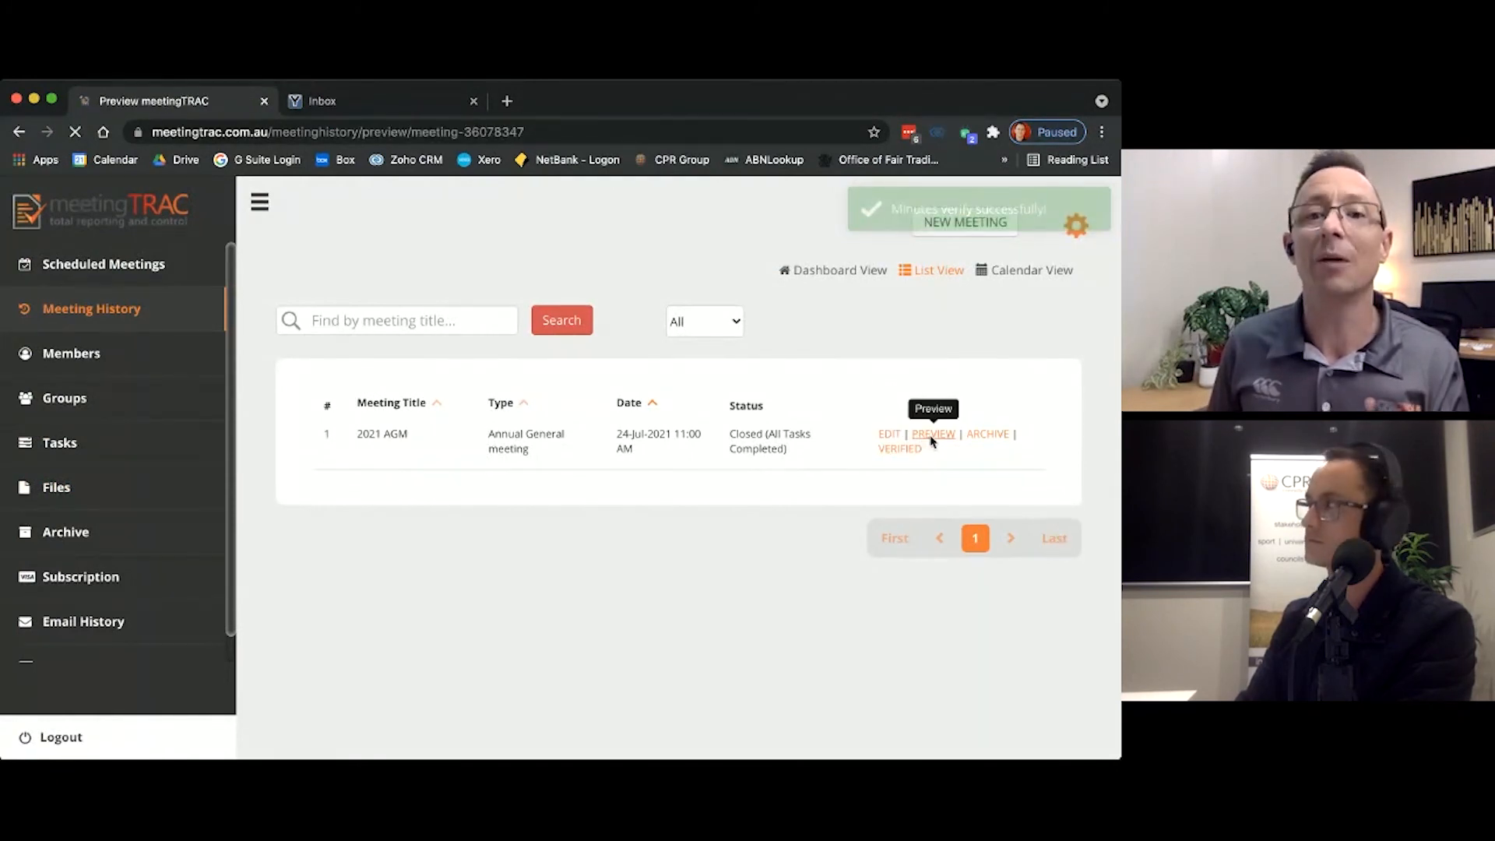
scroll(932, 441, "down", 15)
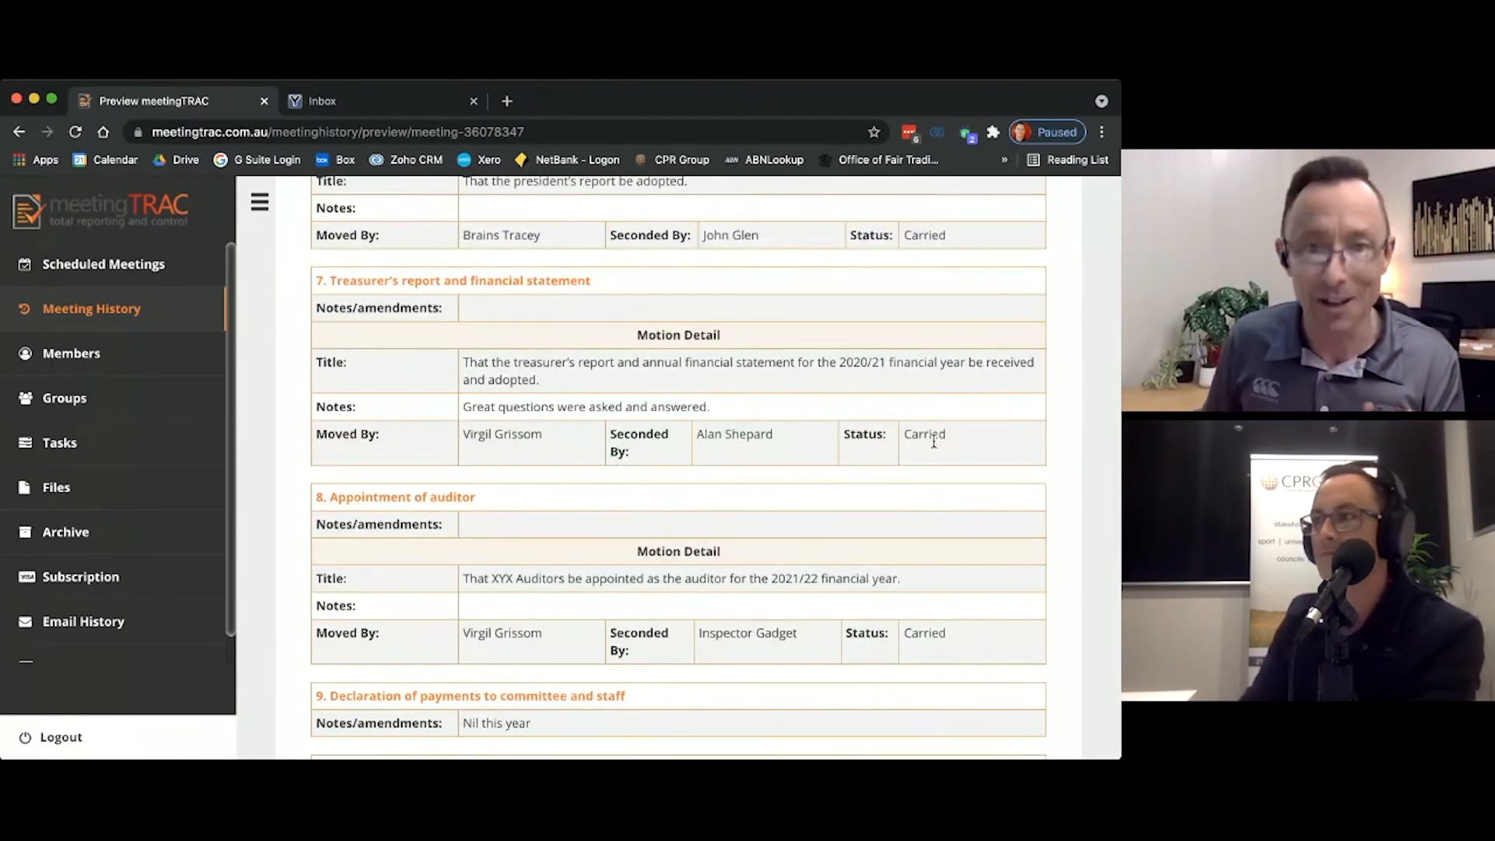
scroll(771, 520, "down", 15)
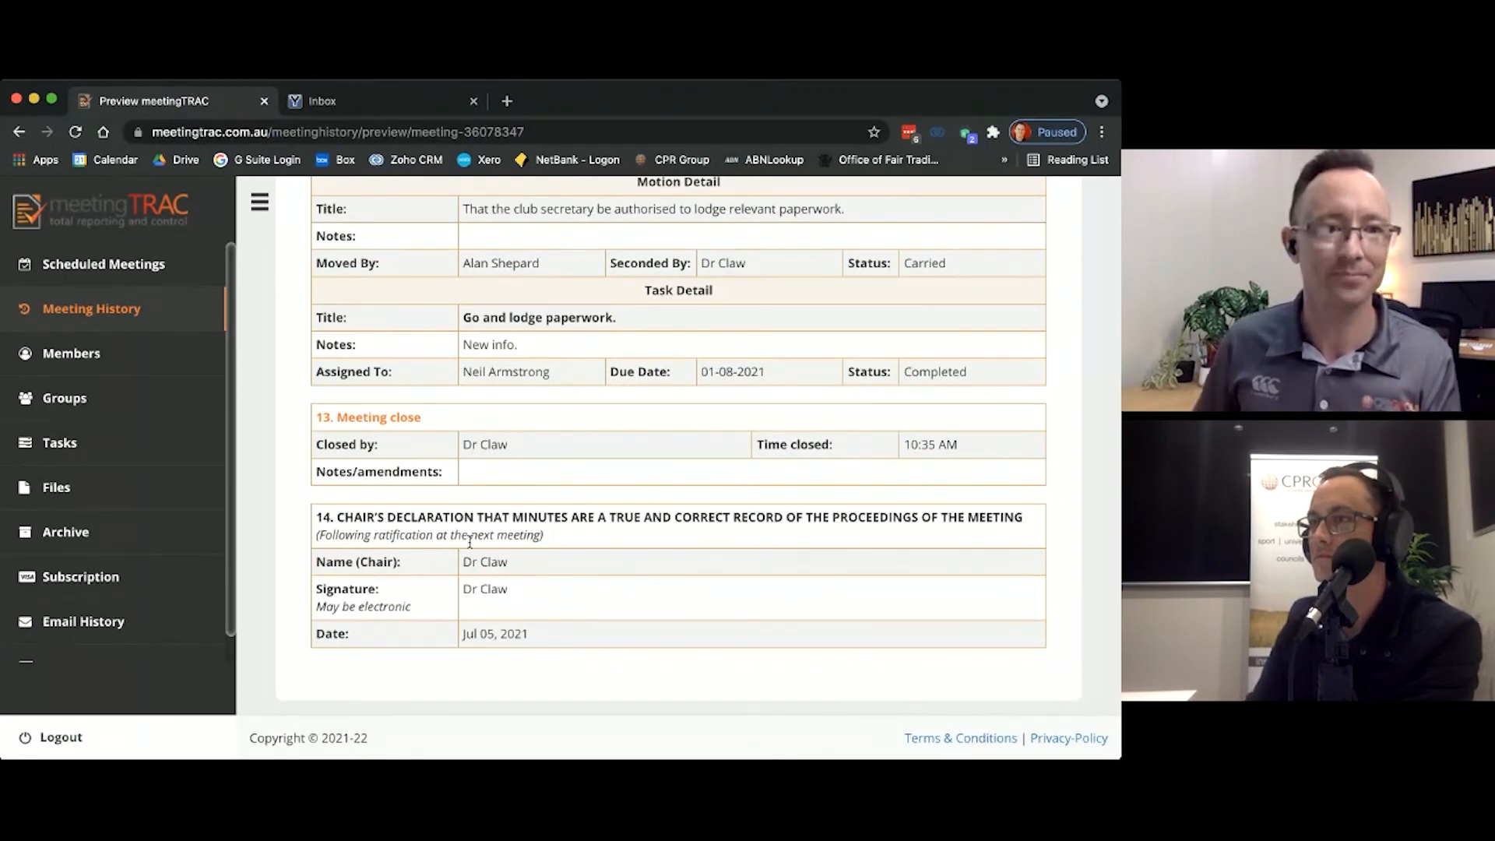
key("super+plus")
key("super+plus")
key("super+plus")
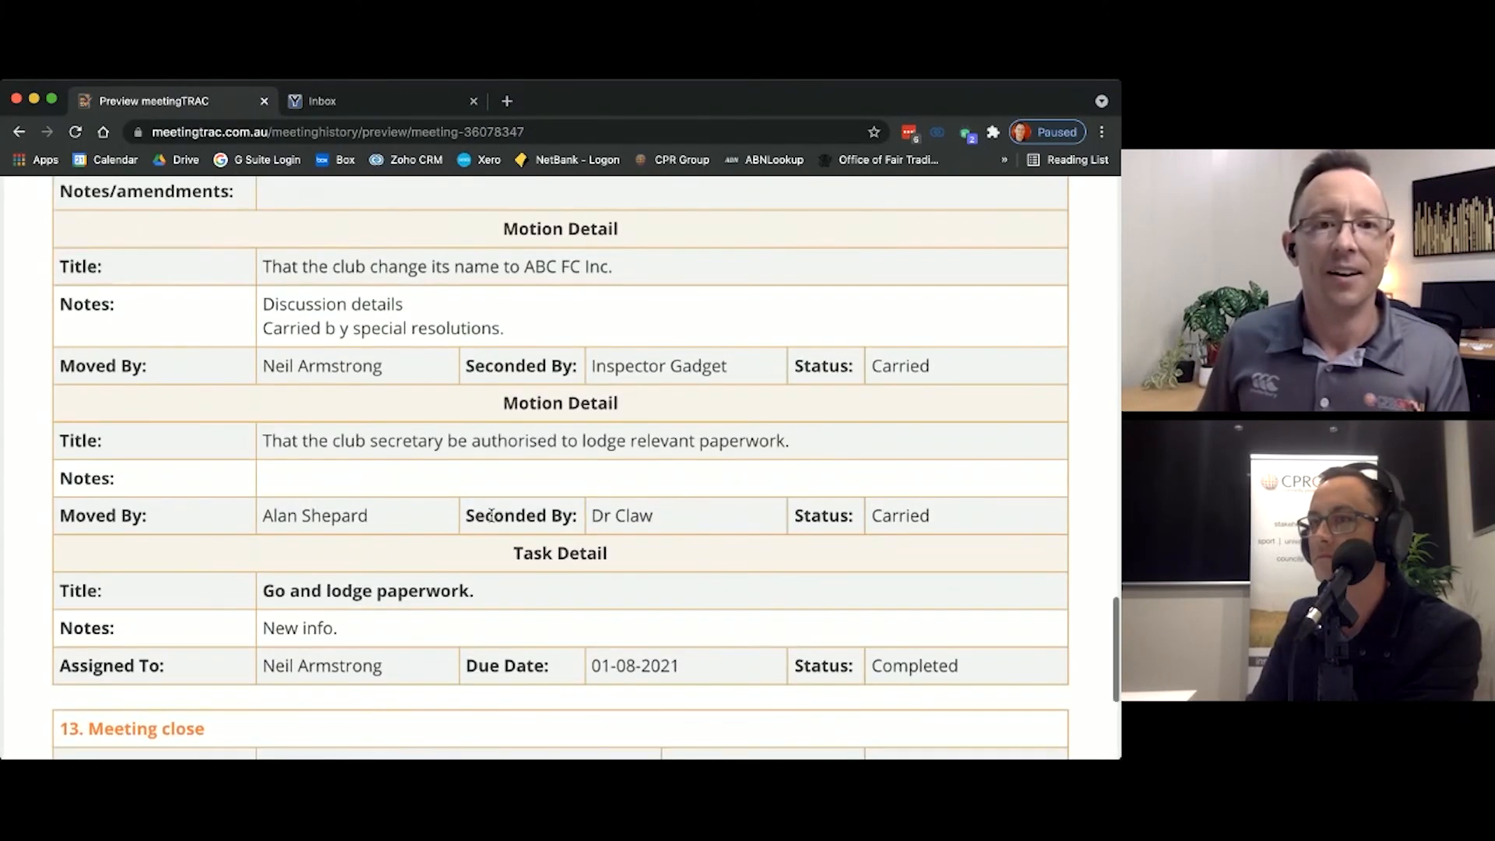
key("super+0")
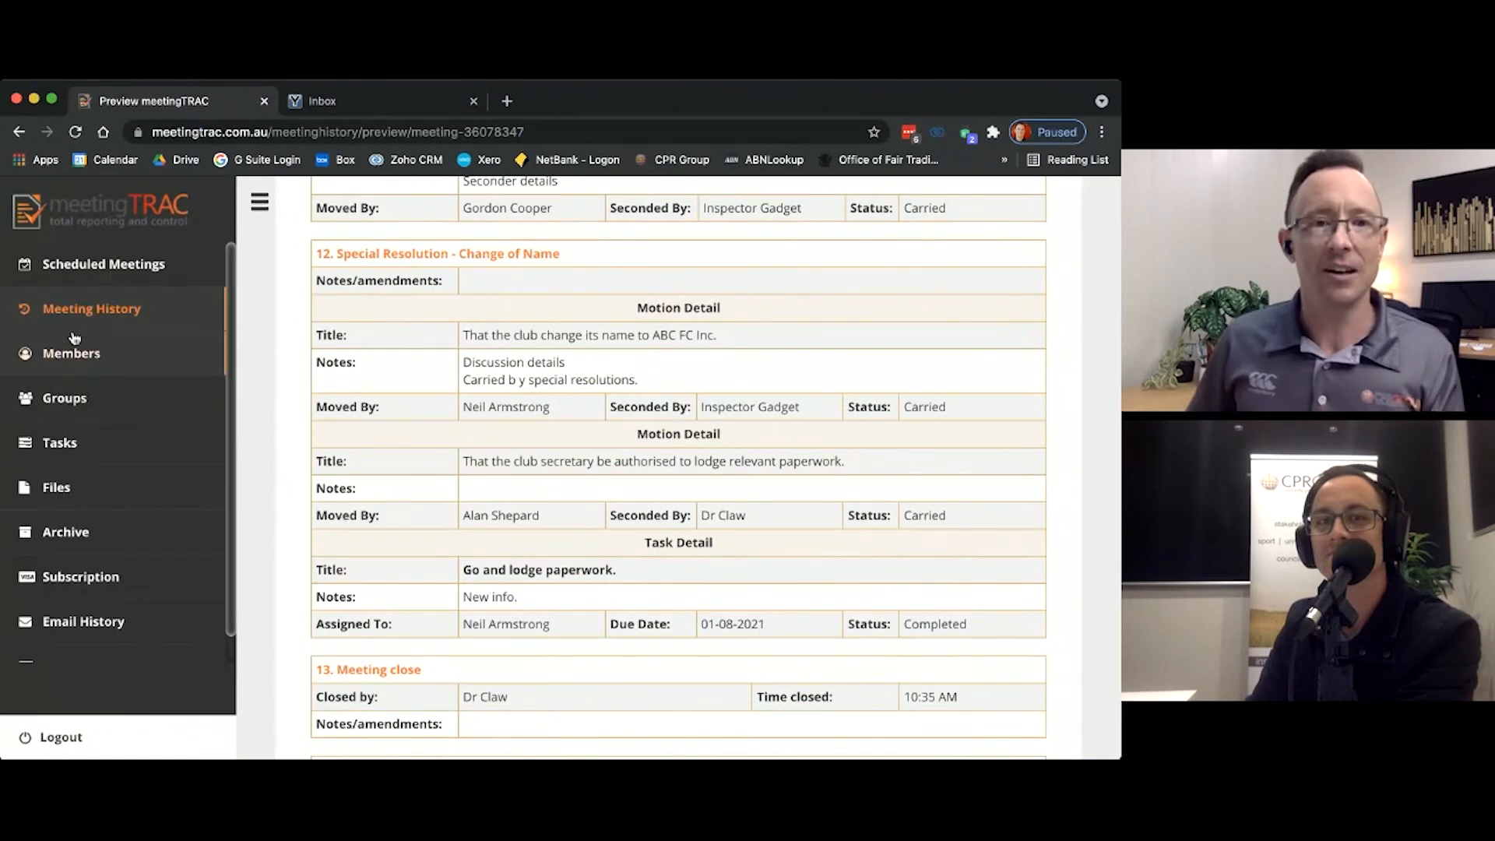